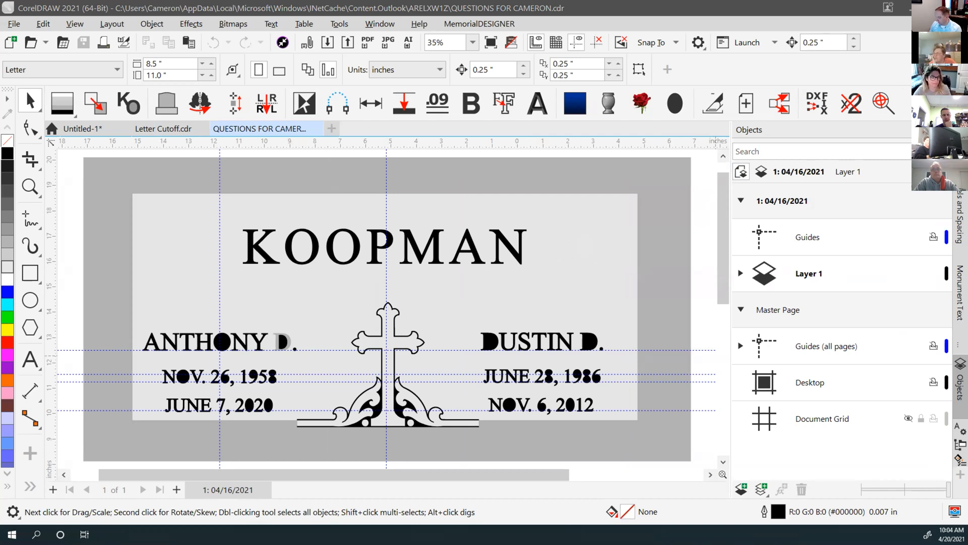
pyautogui.click(382, 198)
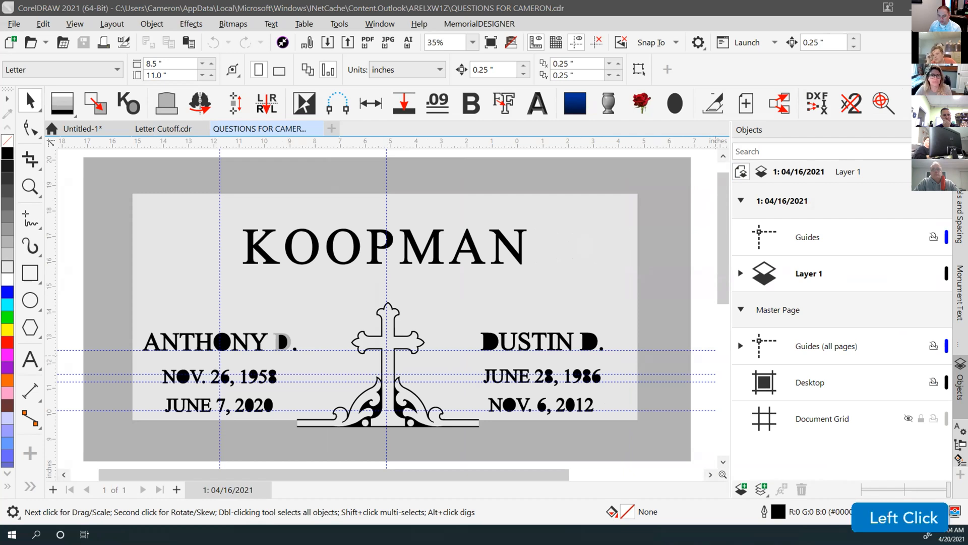
pyautogui.click(316, 150)
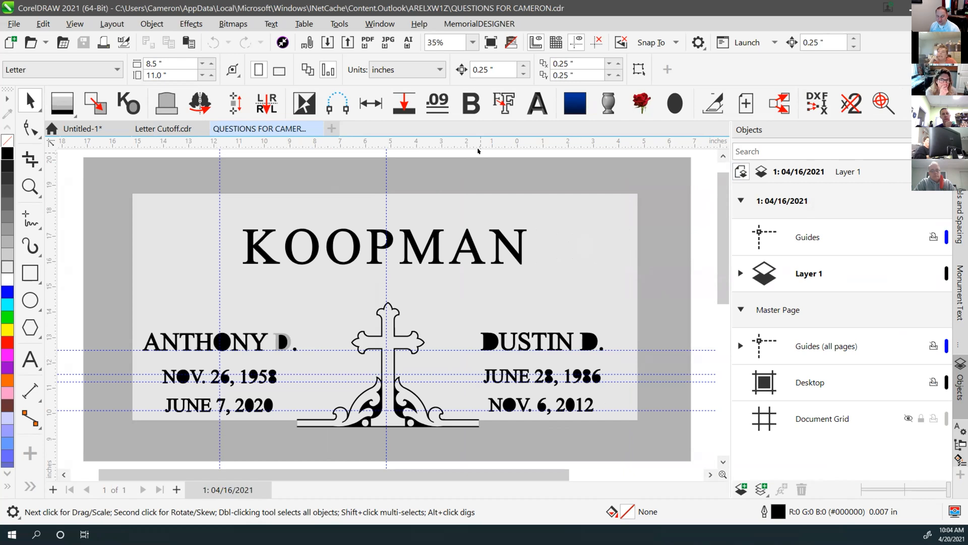
pyautogui.click(420, 175)
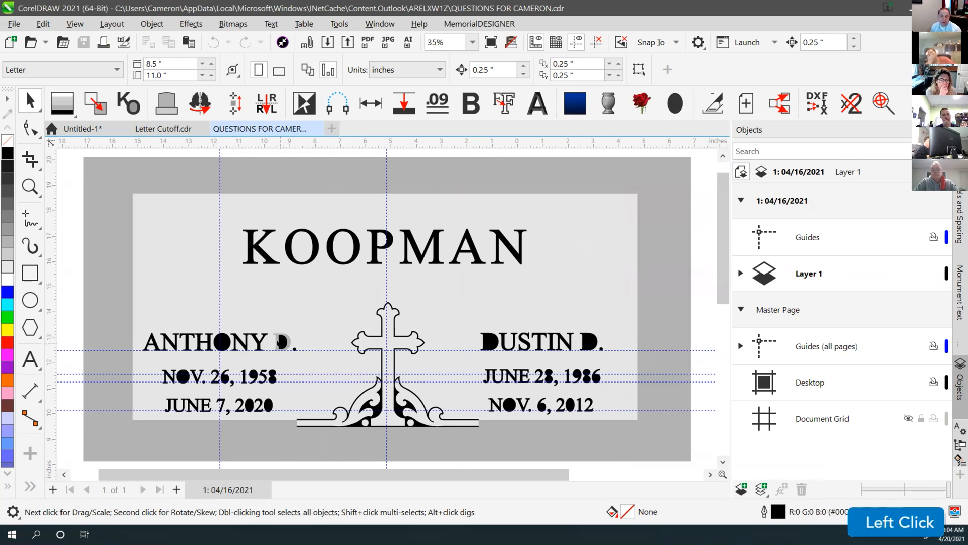
pyautogui.click(282, 342)
pyautogui.moveTo(282, 342); pyautogui.dragTo(310, 305)
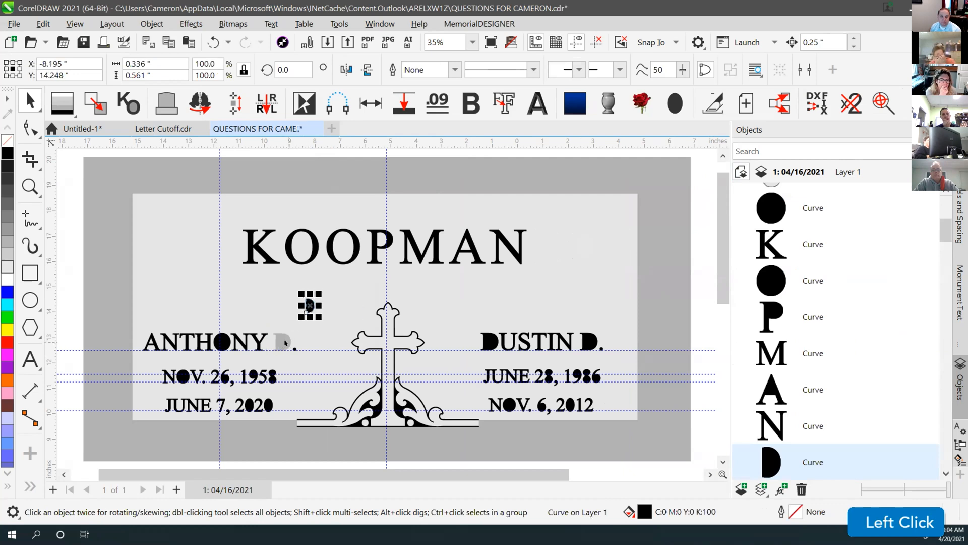
pyautogui.click(284, 339)
pyautogui.hotkey('ctrl', 'z')
pyautogui.hotkey('ctrl', 'z')
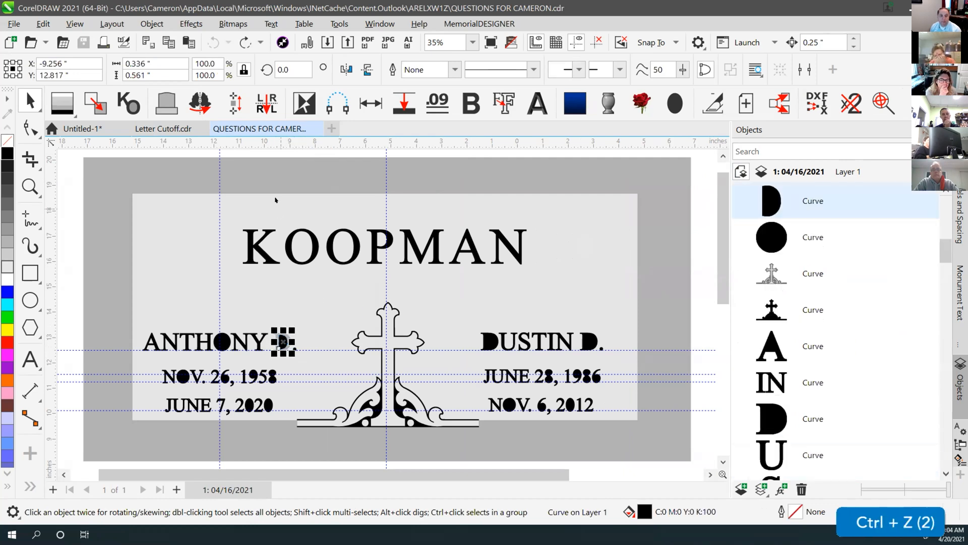
pyautogui.click(261, 156)
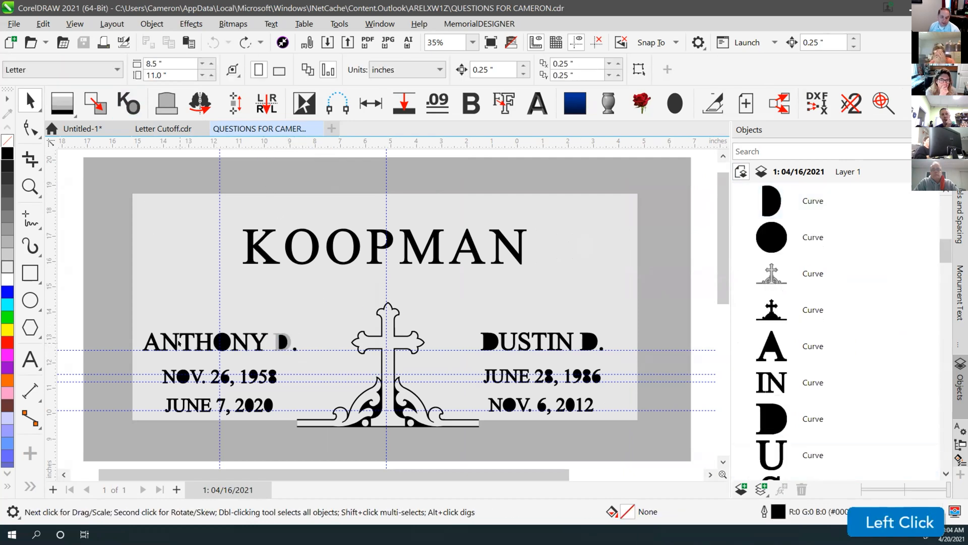
pyautogui.click(292, 243)
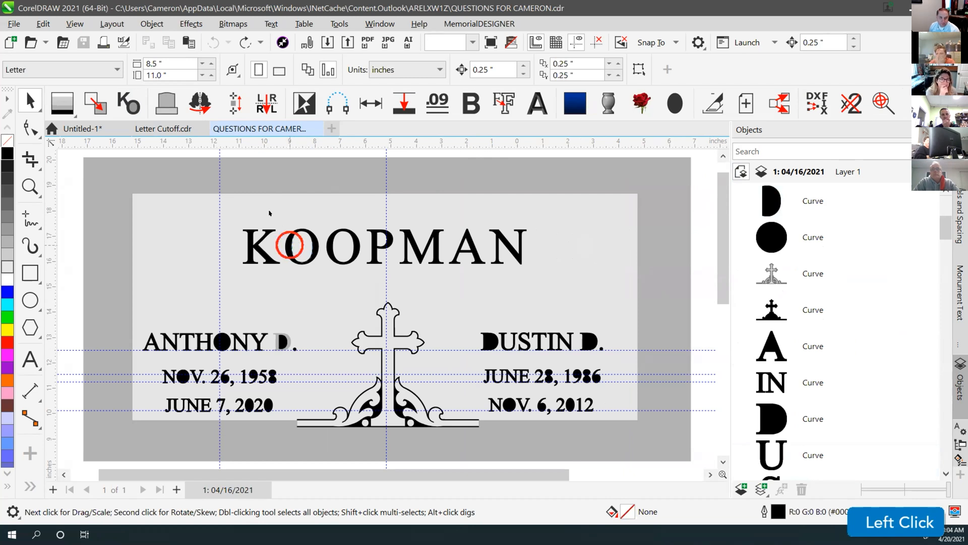
pyautogui.hotkey('ctrl', 'z')
pyautogui.click(486, 238)
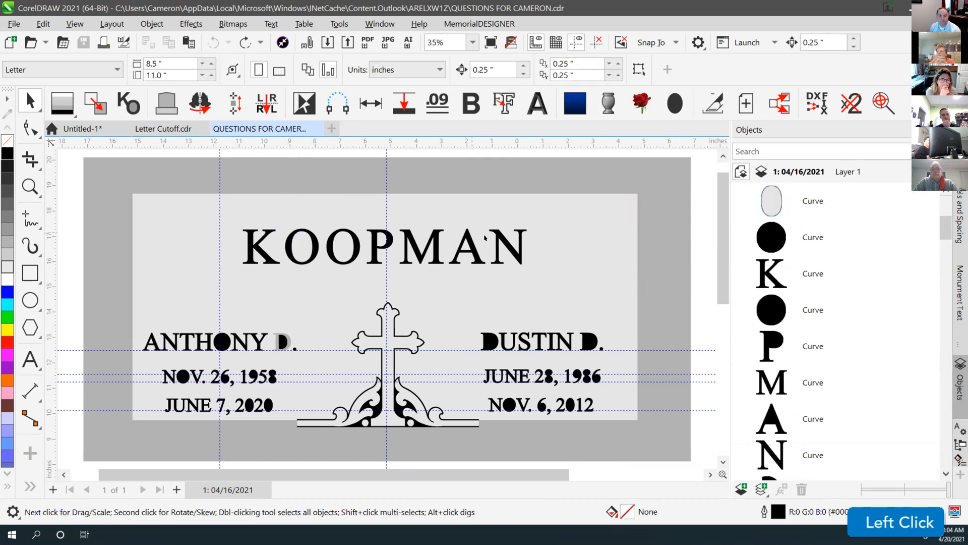
pyautogui.scroll(3, 205, 371)
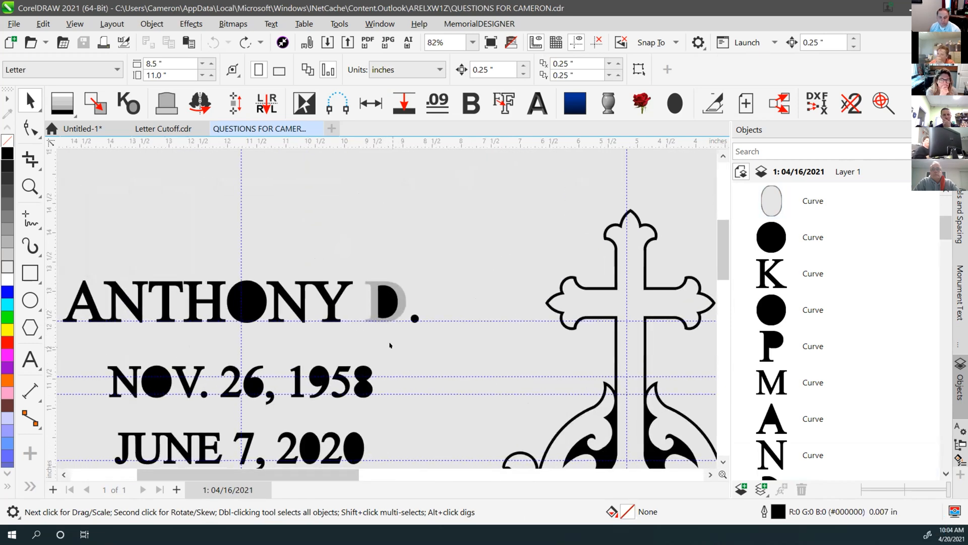
pyautogui.press('F4')
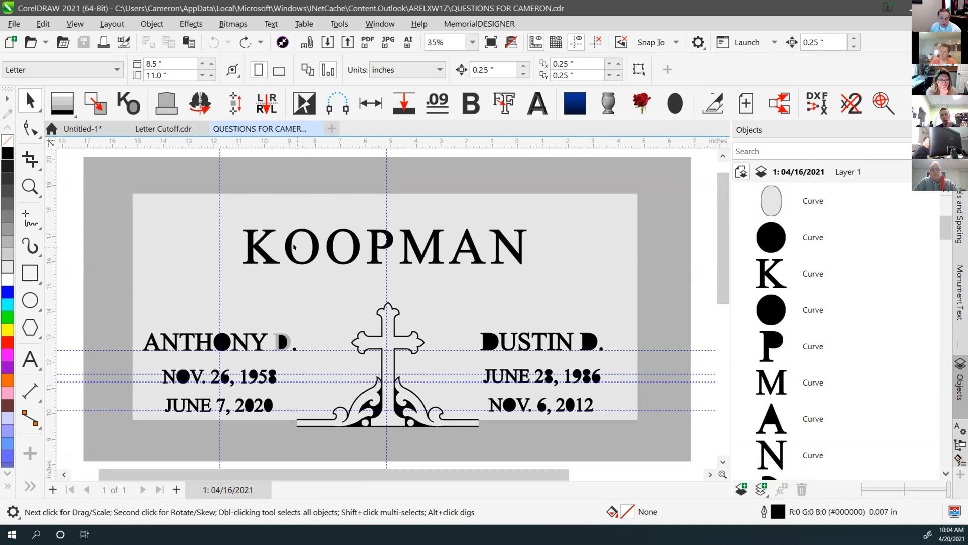
pyautogui.click(297, 246)
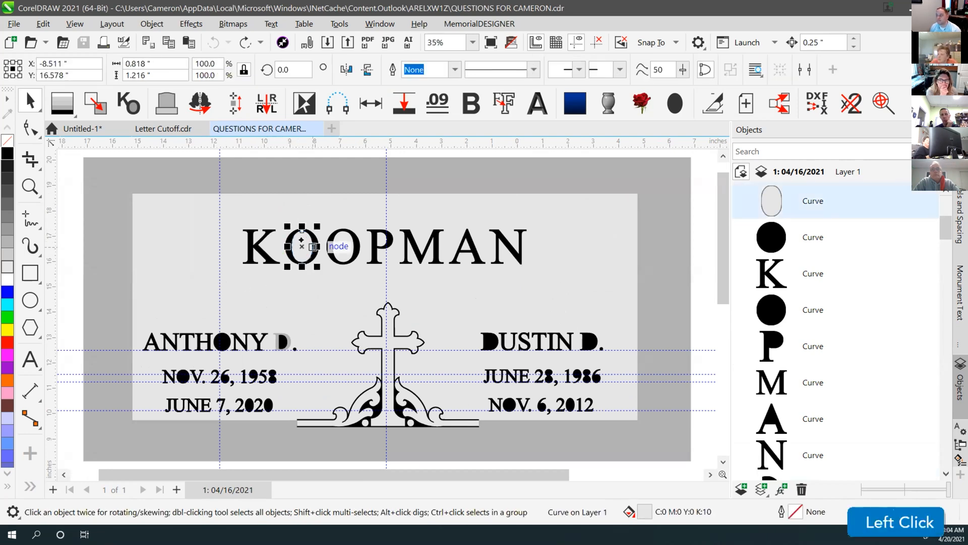
pyautogui.moveTo(303, 242); pyautogui.dragTo(271, 207)
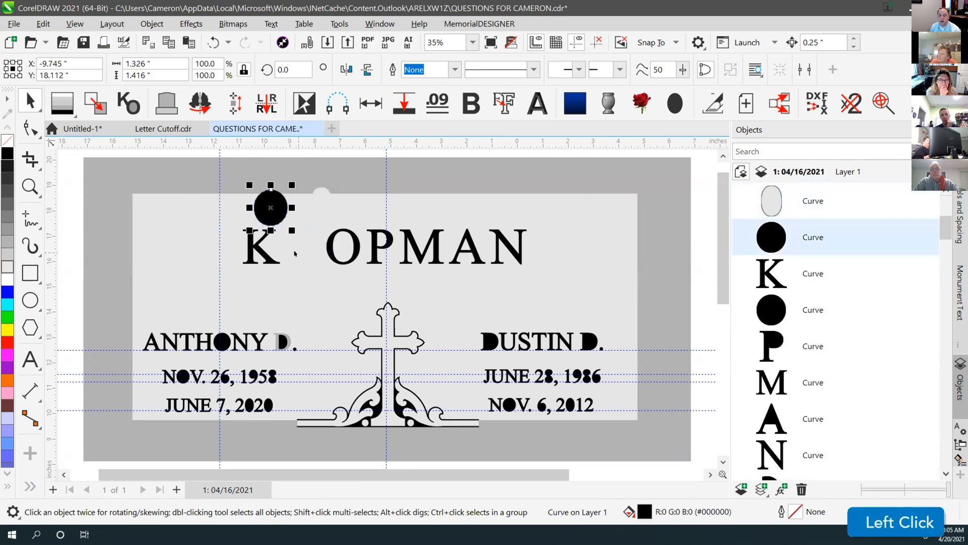
pyautogui.hotkey('ctrl', 'z')
pyautogui.hotkey('ctrl', 'z')
pyautogui.moveTo(222, 342); pyautogui.dragTo(213, 290)
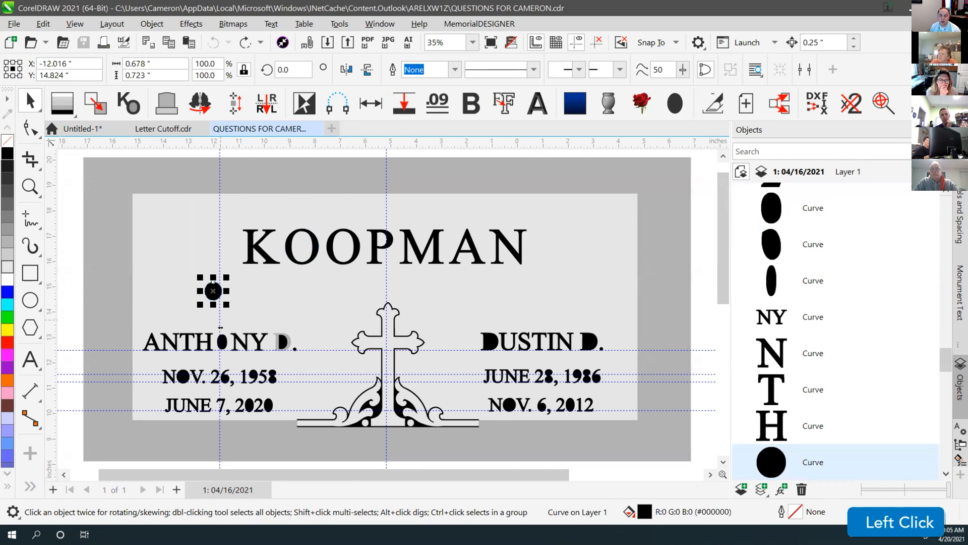
pyautogui.hotkey('ctrl', 'z')
pyautogui.hotkey('ctrl', 'z')
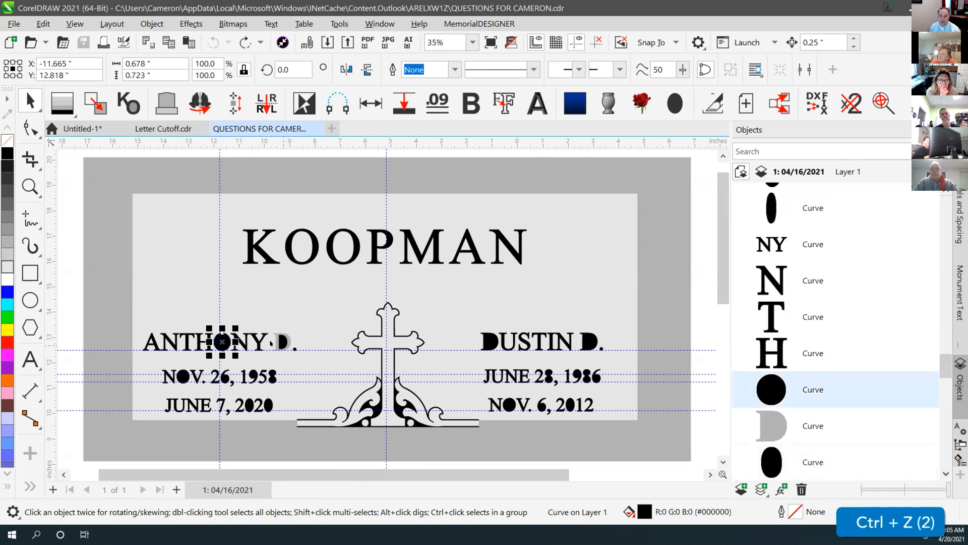
pyautogui.click(274, 155)
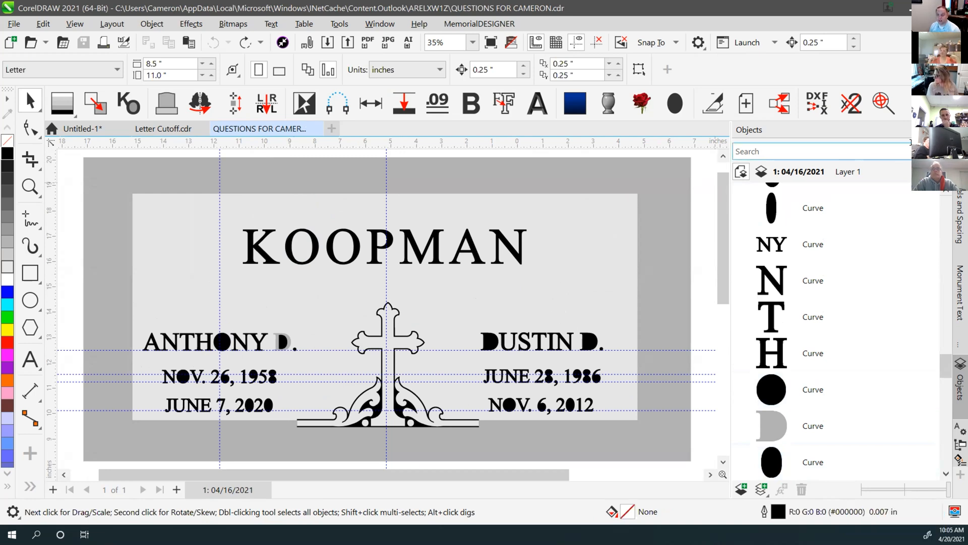
pyautogui.click(752, 197)
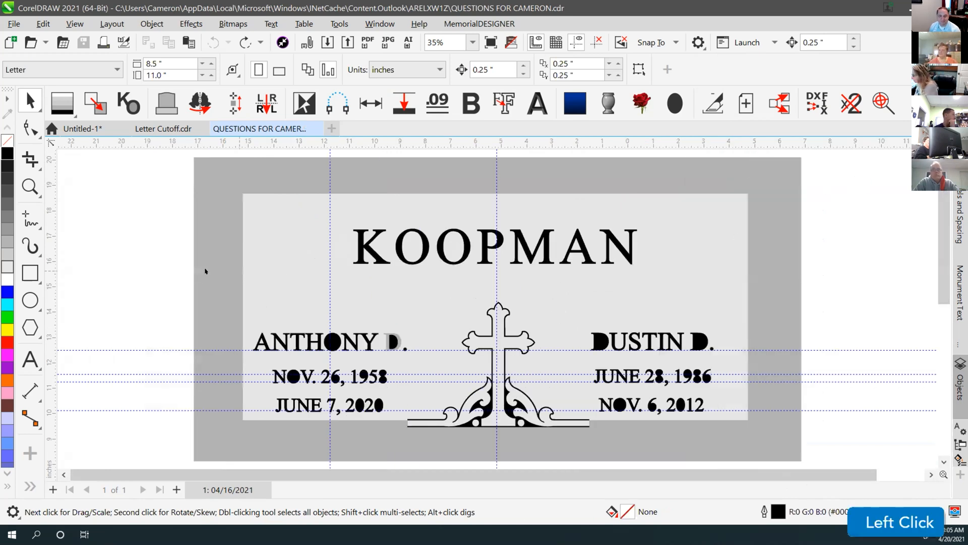
pyautogui.click(166, 238)
pyautogui.press('F4')
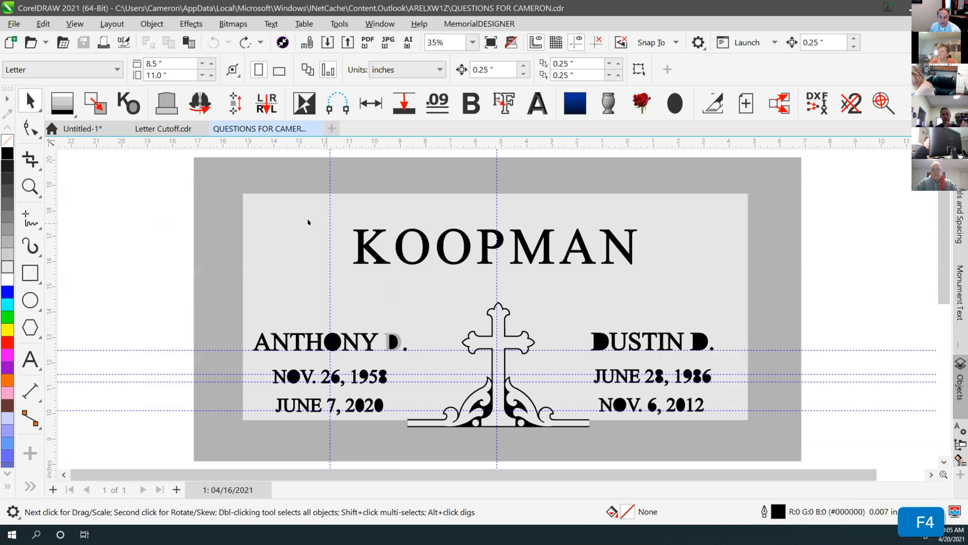
pyautogui.moveTo(165, 222); pyautogui.dragTo(691, 285)
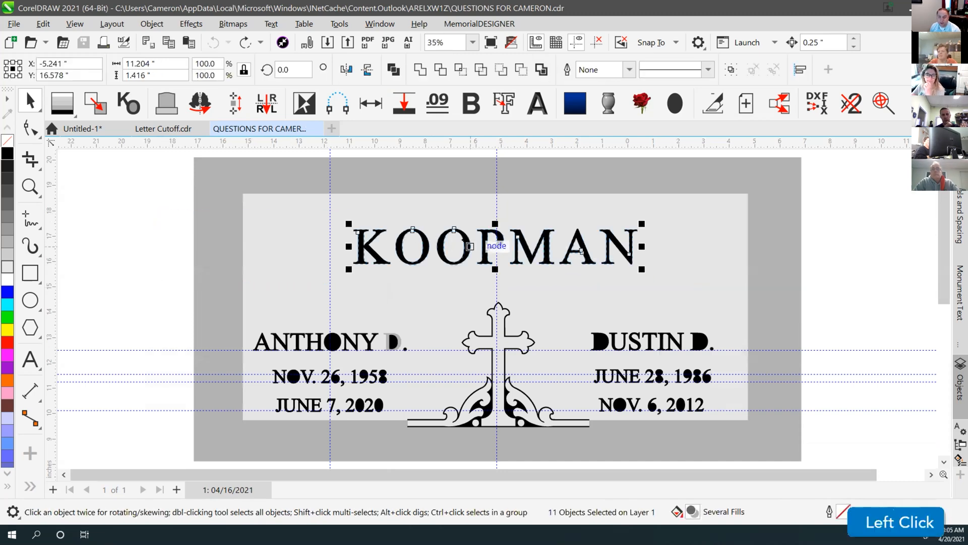
pyautogui.click(153, 203)
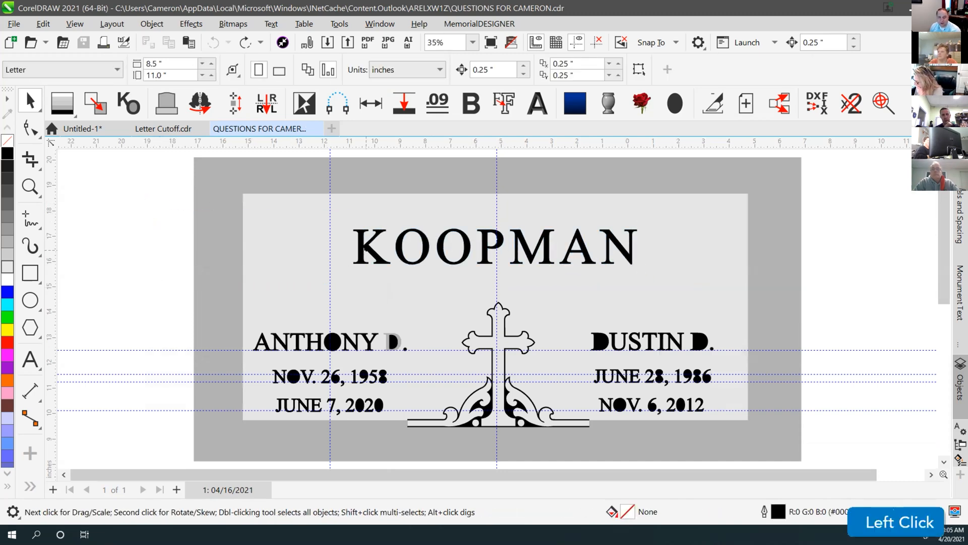
pyautogui.moveTo(363, 247); pyautogui.dragTo(258, 240)
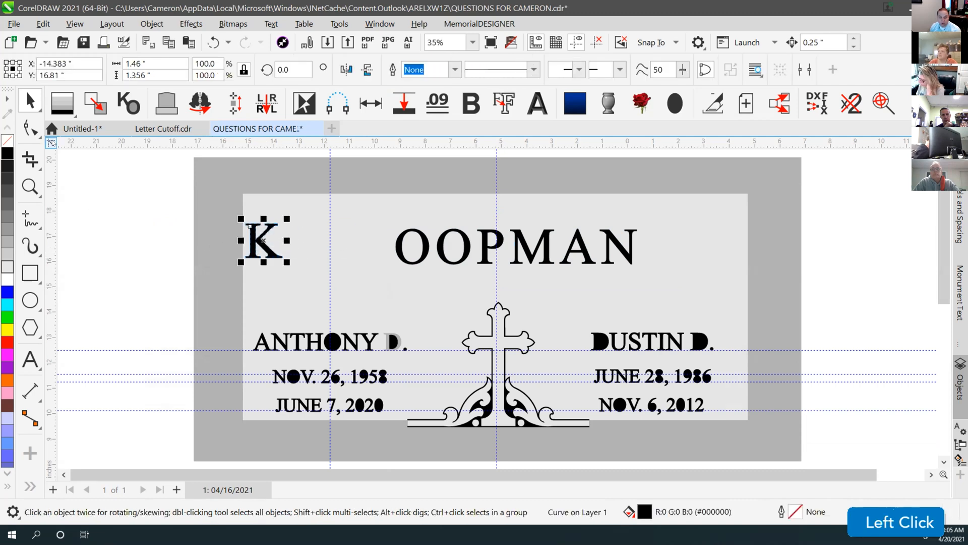
pyautogui.click(31, 129)
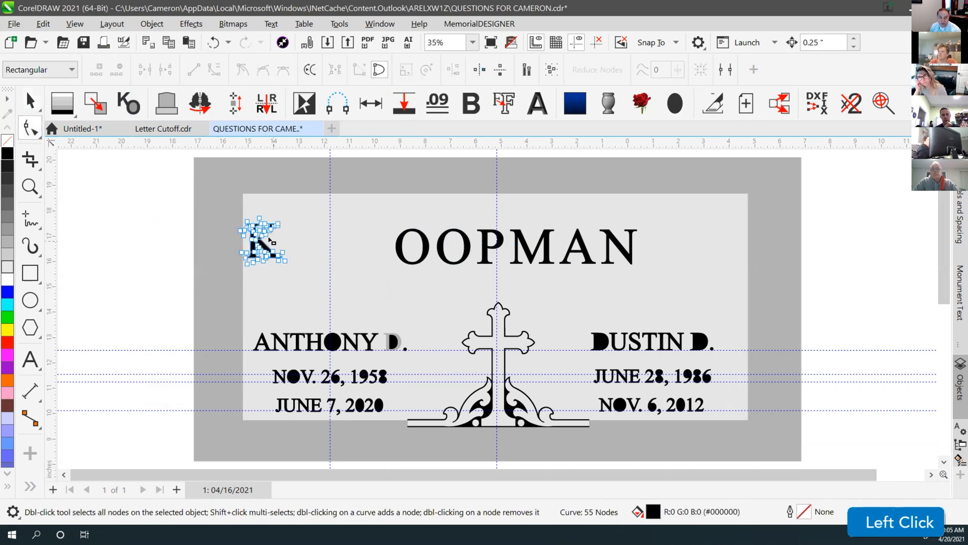
pyautogui.scroll(2, 497, 311)
pyautogui.scroll(2, 497, 311)
pyautogui.scroll(-3, 497, 311)
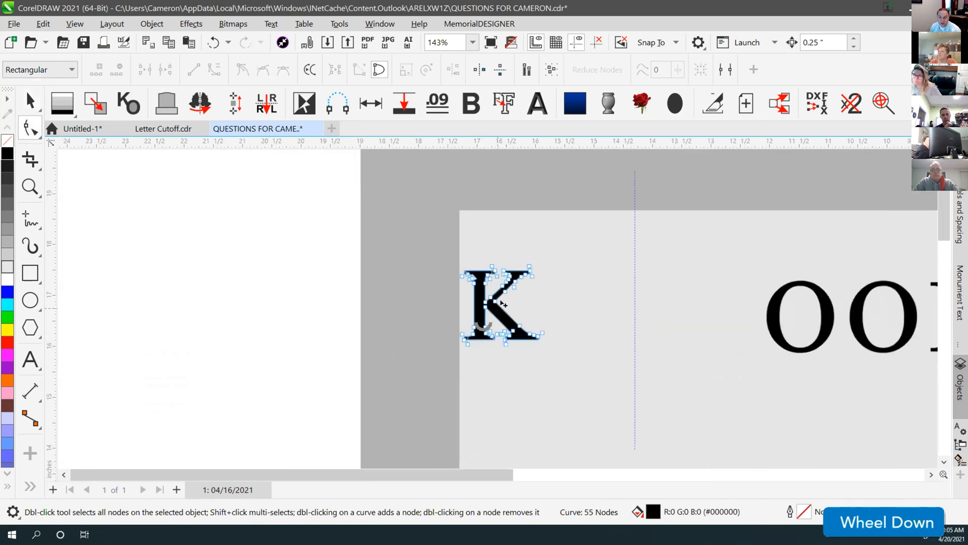
pyautogui.press('F4')
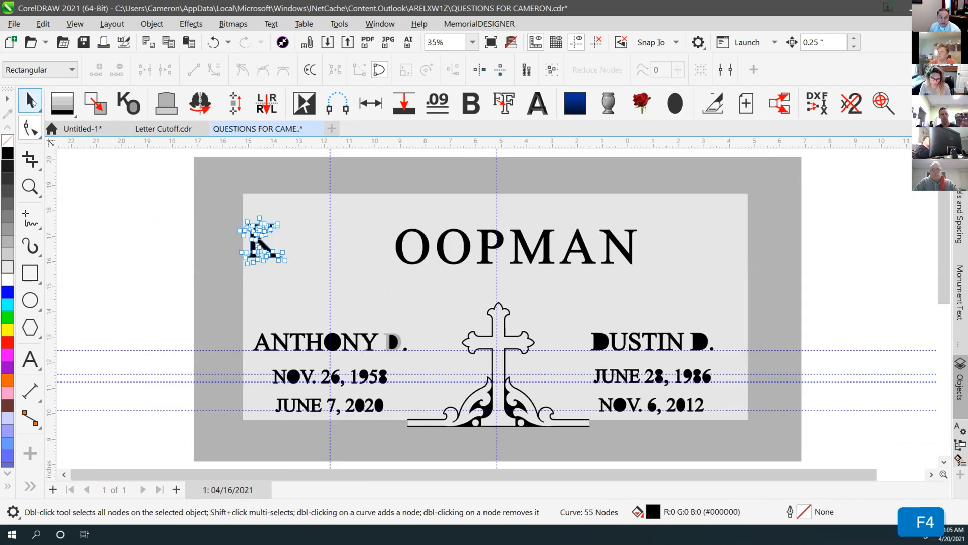
pyautogui.hotkey('ctrl', 'z')
pyautogui.click(352, 271)
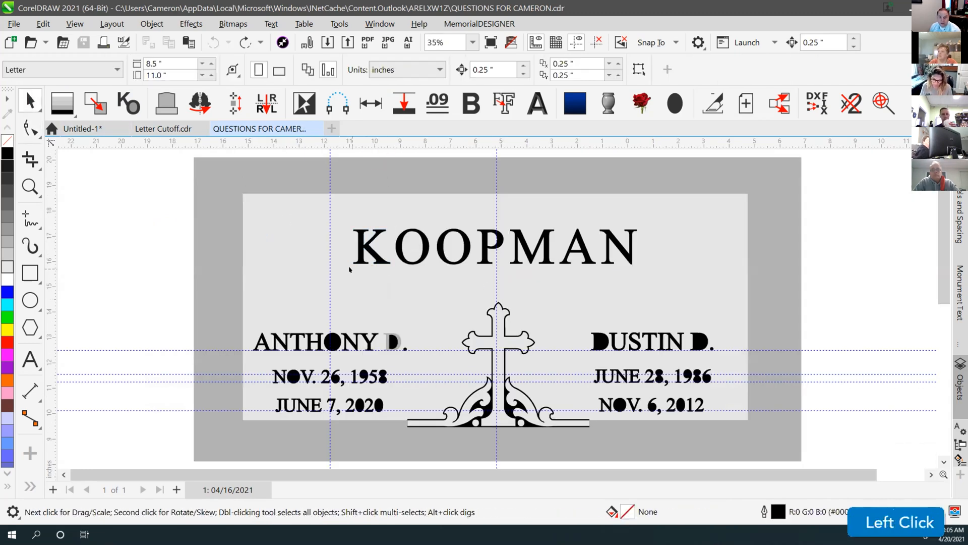
pyautogui.click(30, 359)
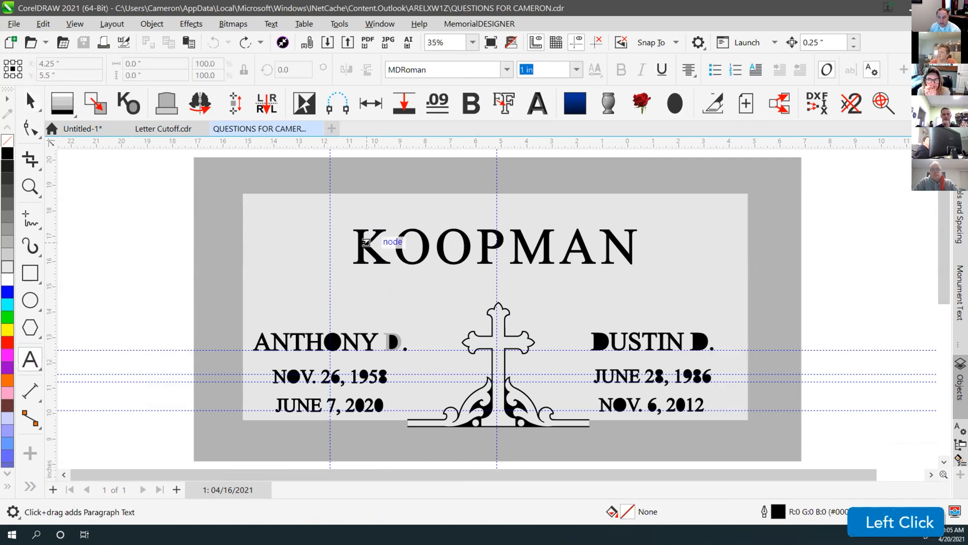
pyautogui.click(27, 100)
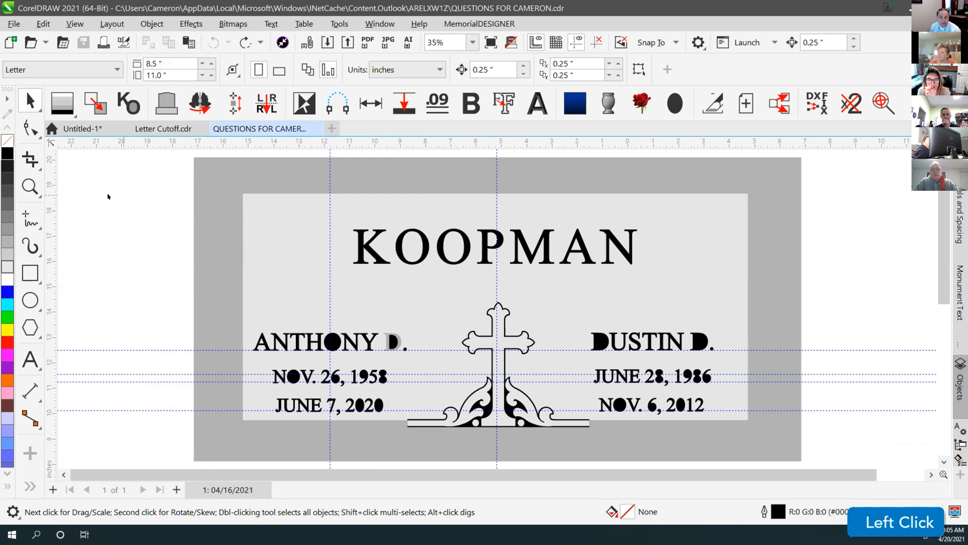
pyautogui.rightClick(34, 466)
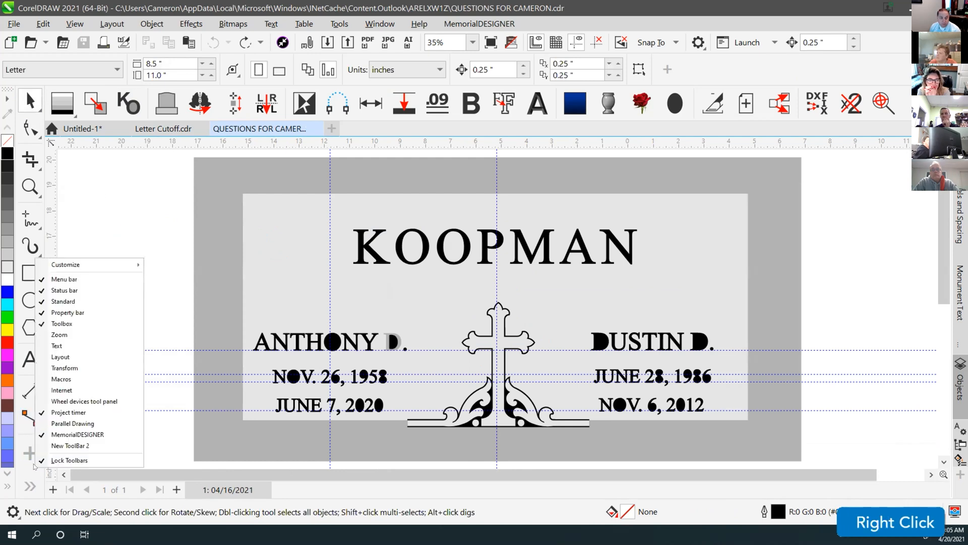
pyautogui.click(75, 265)
pyautogui.moveTo(181, 278)
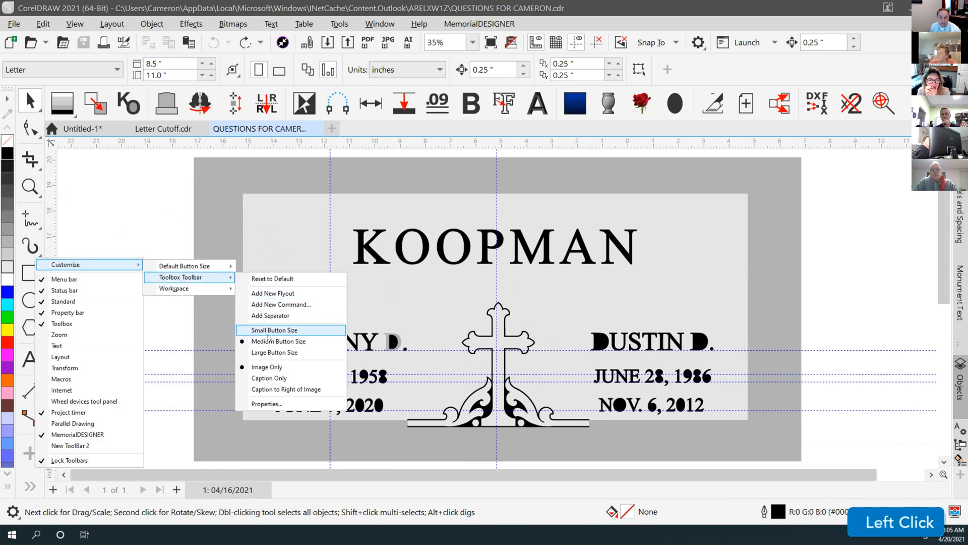
pyautogui.click(270, 330)
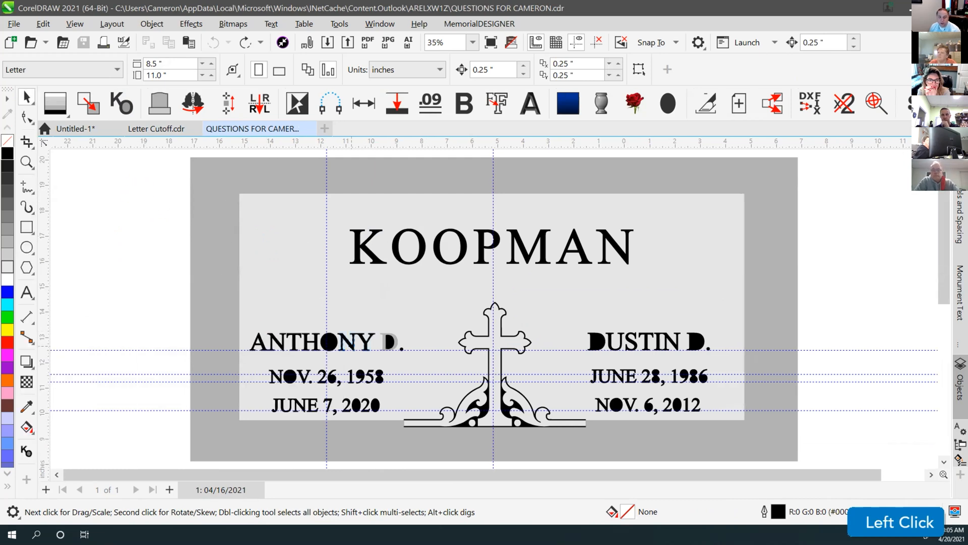
pyautogui.click(356, 342)
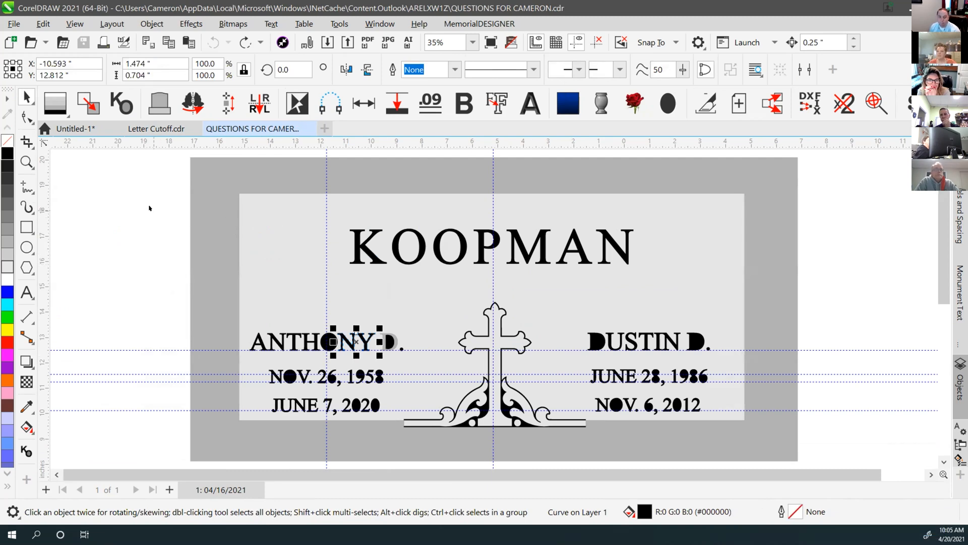
pyautogui.click(149, 208)
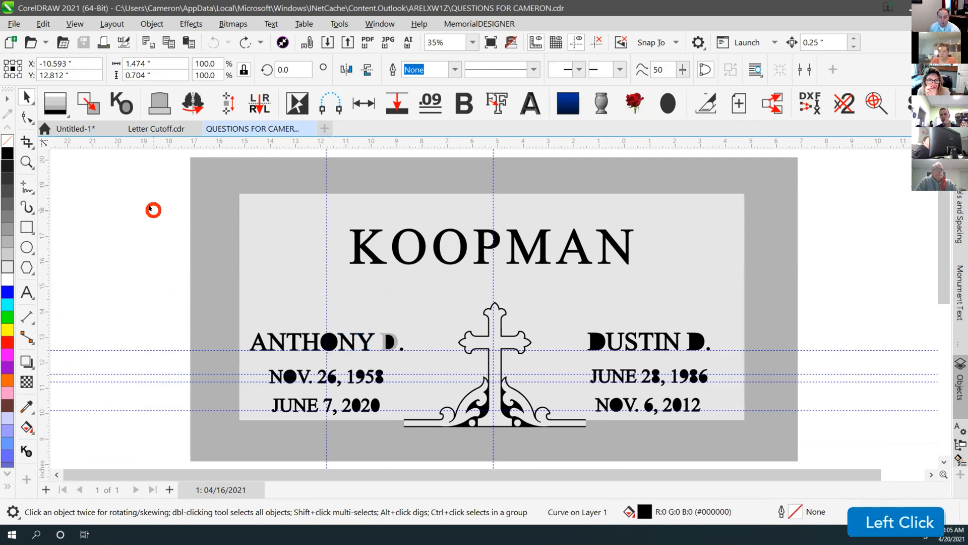
pyautogui.click(359, 247)
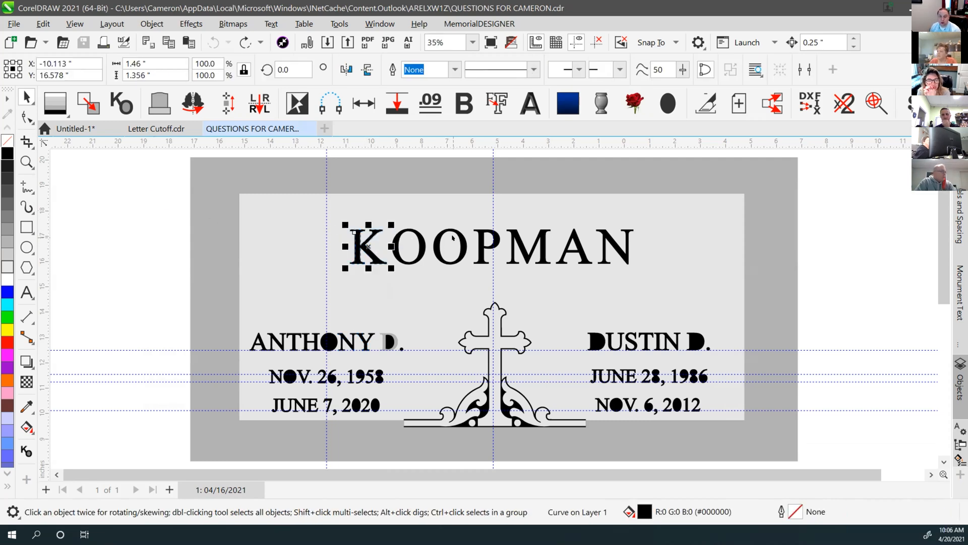
pyautogui.click(236, 215)
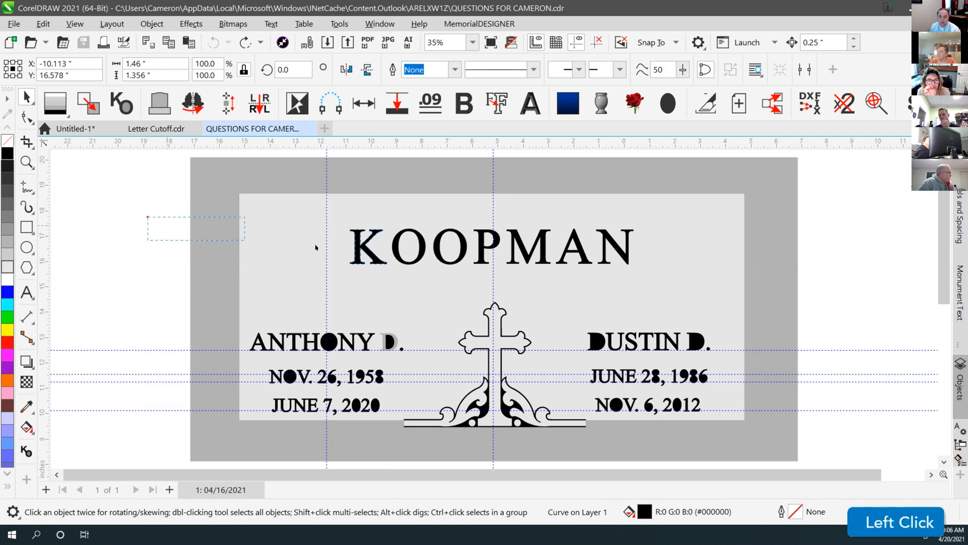
pyautogui.moveTo(687, 279); pyautogui.dragTo(687, 279)
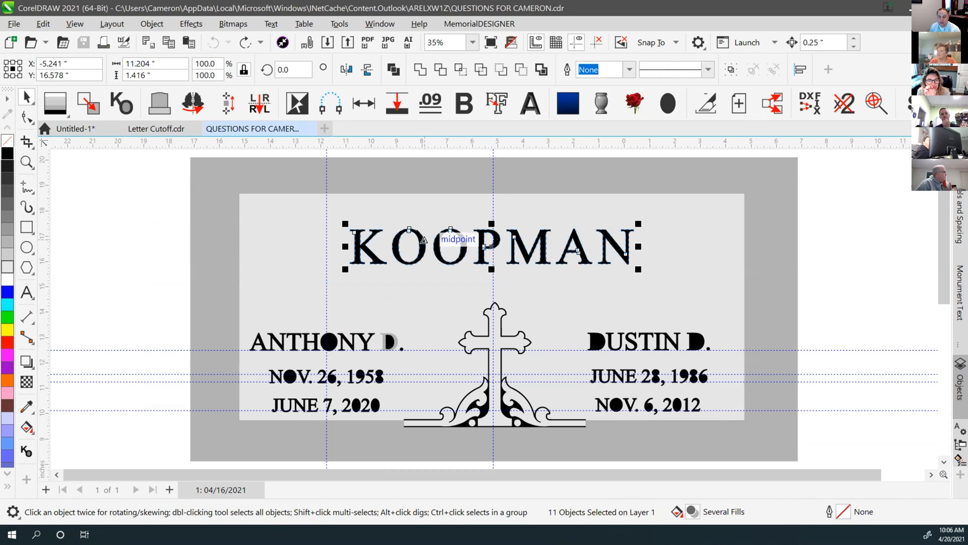
pyautogui.moveTo(487, 246); pyautogui.dragTo(308, 189)
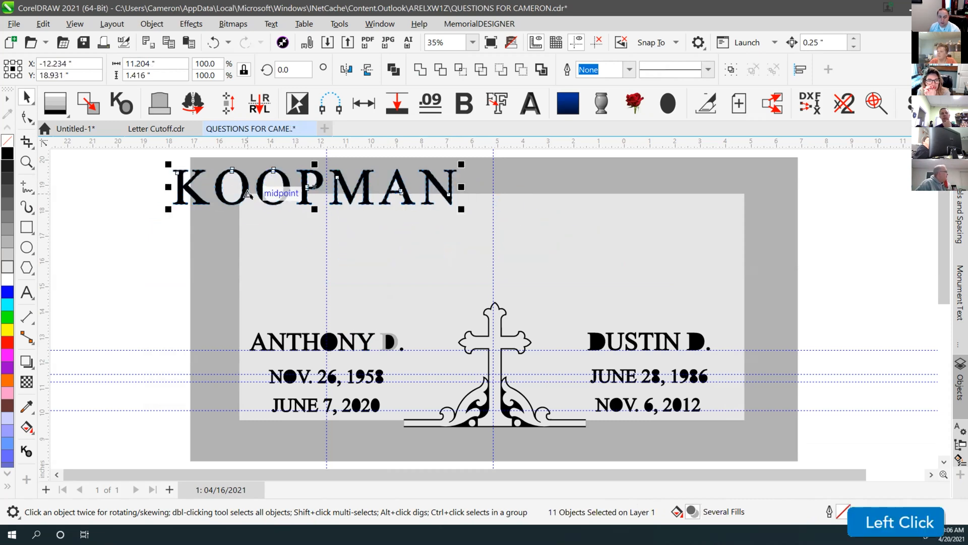
pyautogui.scroll(2, 488, 310)
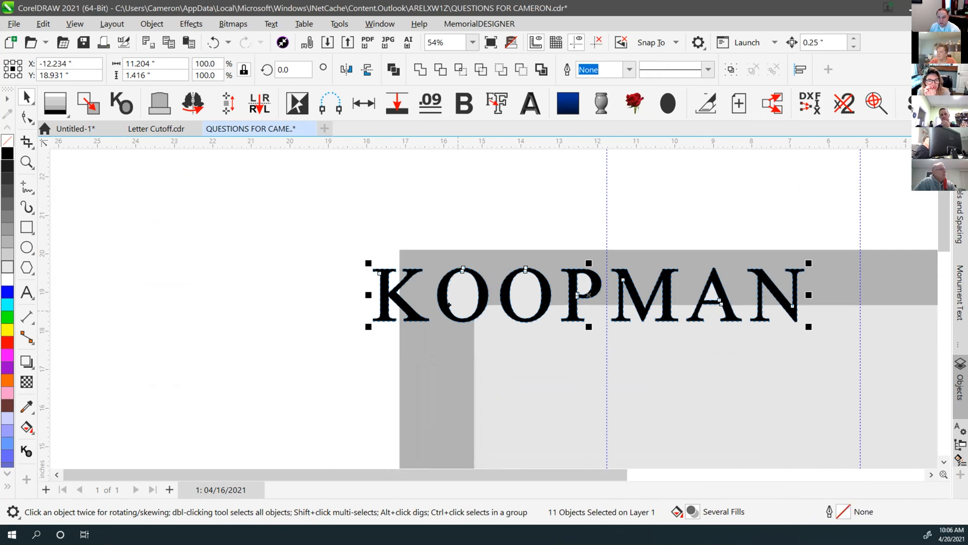
pyautogui.press('ctrl')
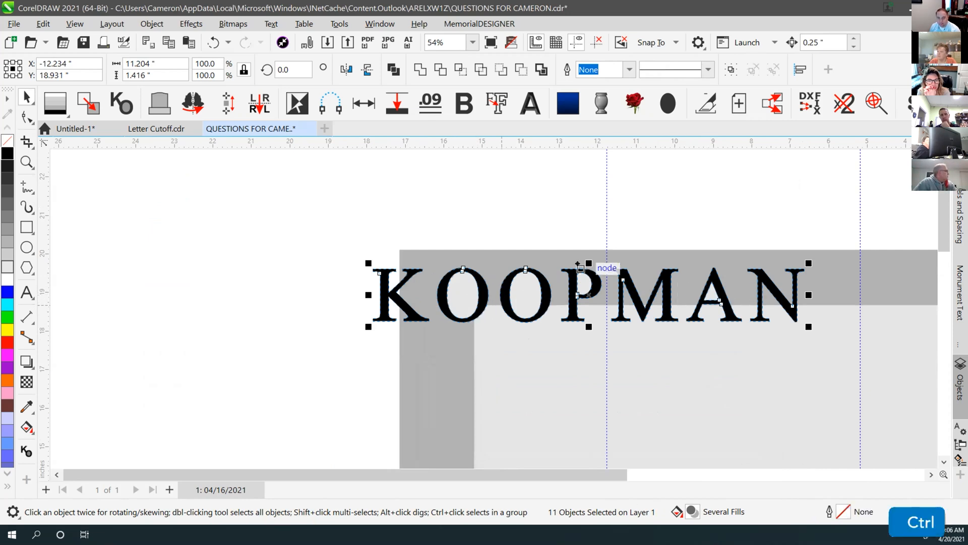
pyautogui.click(529, 191)
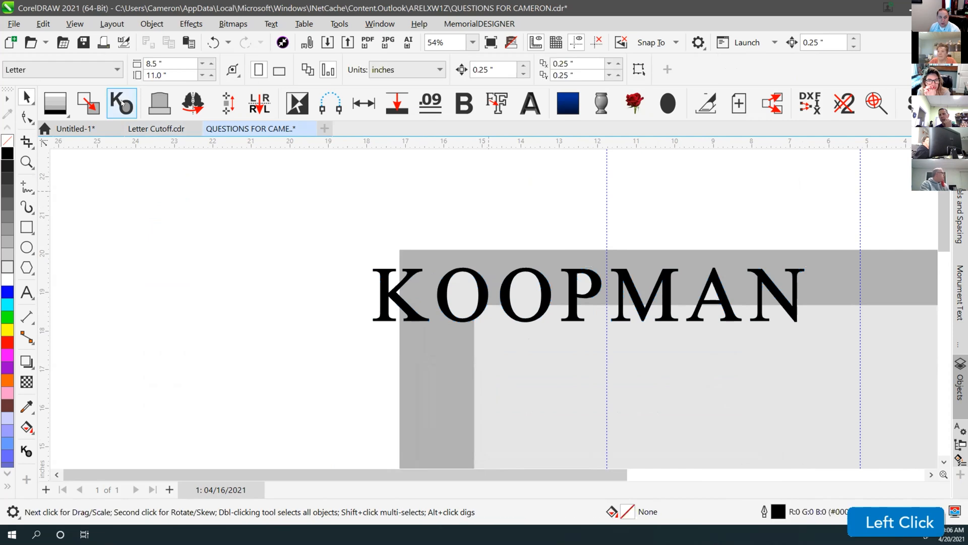
pyautogui.click(524, 297)
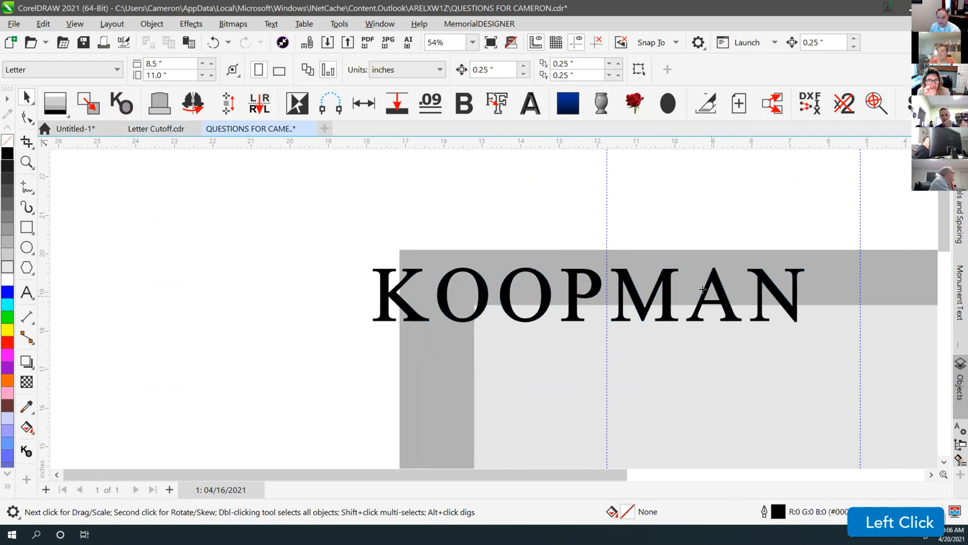
pyautogui.press('Escape')
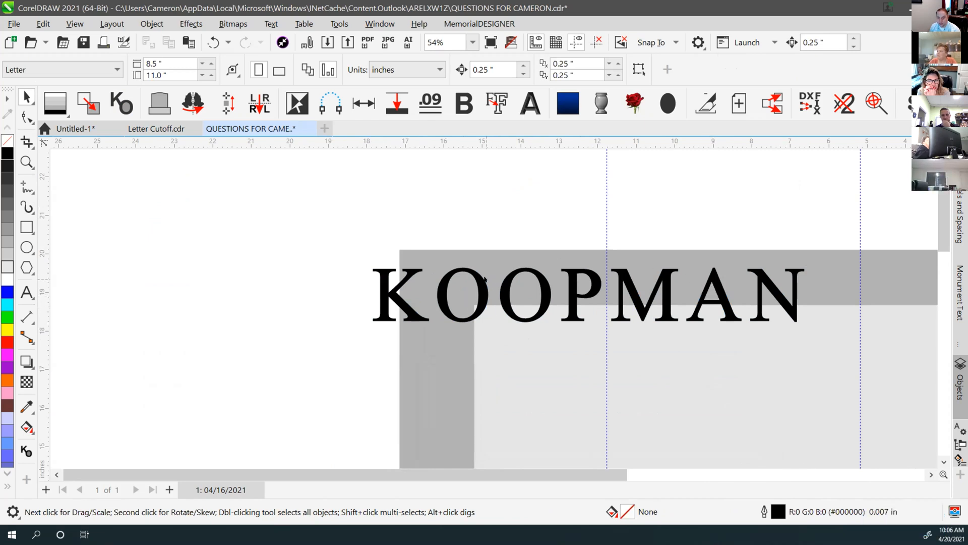
pyautogui.moveTo(483, 284); pyautogui.dragTo(478, 243)
pyautogui.moveTo(543, 323); pyautogui.dragTo(561, 271)
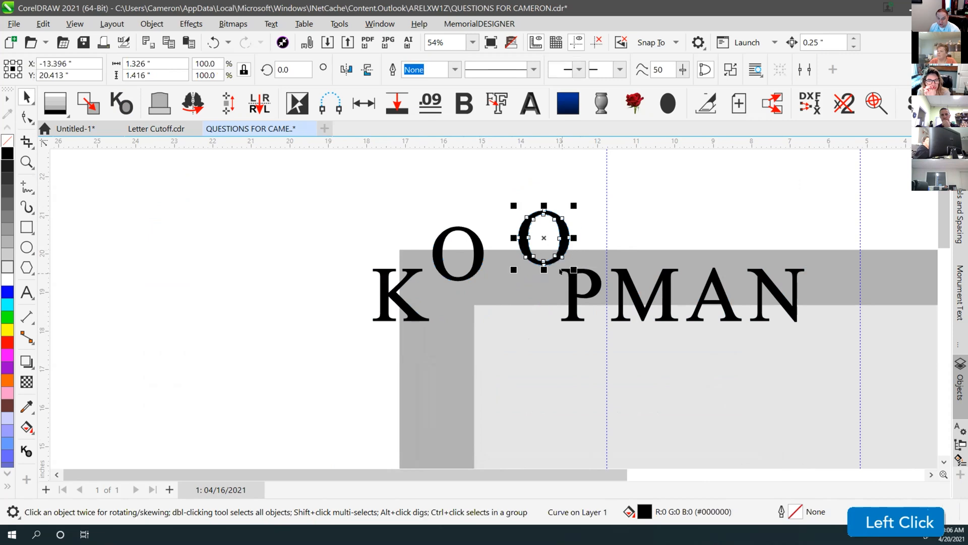
pyautogui.hotkey('ctrl', 'z')
pyautogui.hotkey('ctrl', 'z')
pyautogui.hotkey('ctrl', 'z')
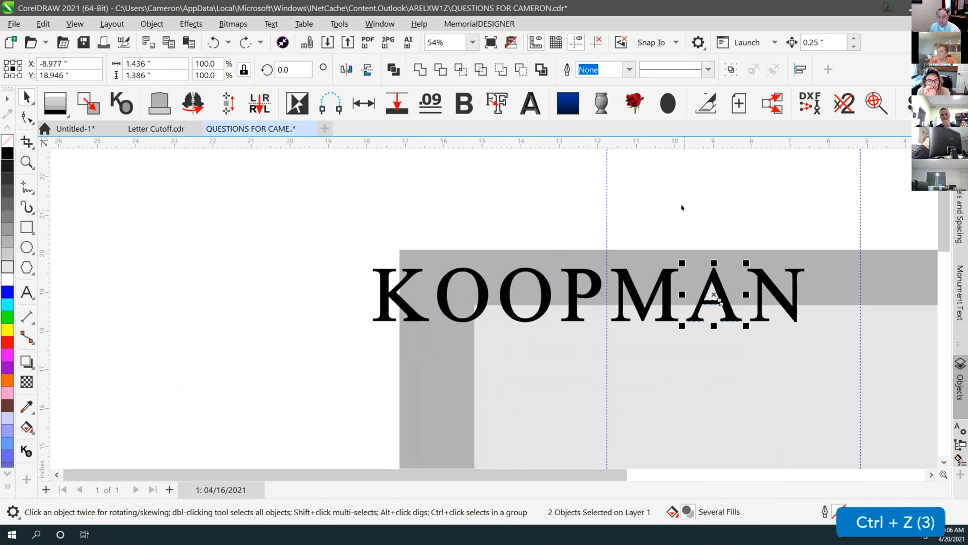
pyautogui.hotkey('ctrl', 'z')
pyautogui.hotkey('ctrl', 'z')
pyautogui.hotkey('ctrl', 'z')
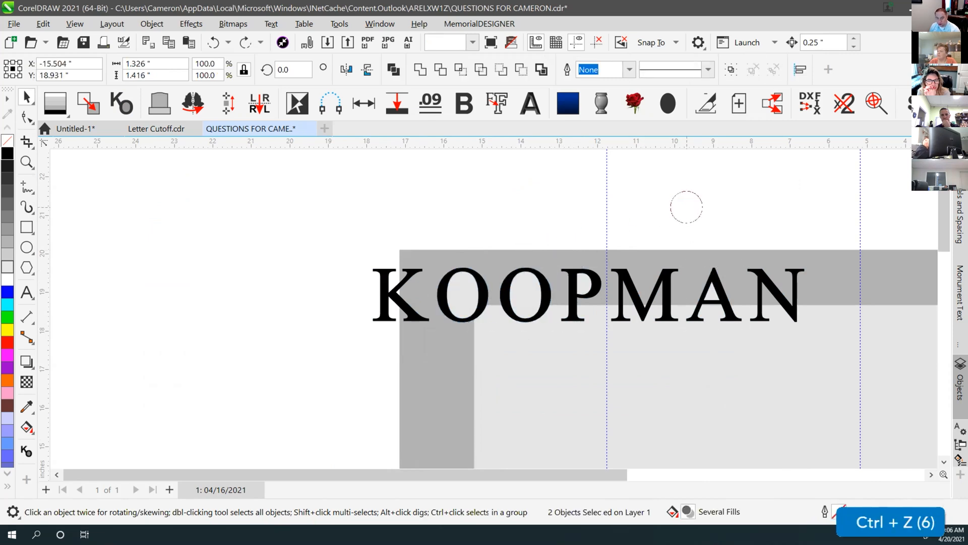
pyautogui.scroll(-2, 463, 318)
pyautogui.hotkey('ctrl', 'z')
pyautogui.hotkey('ctrl', 'z')
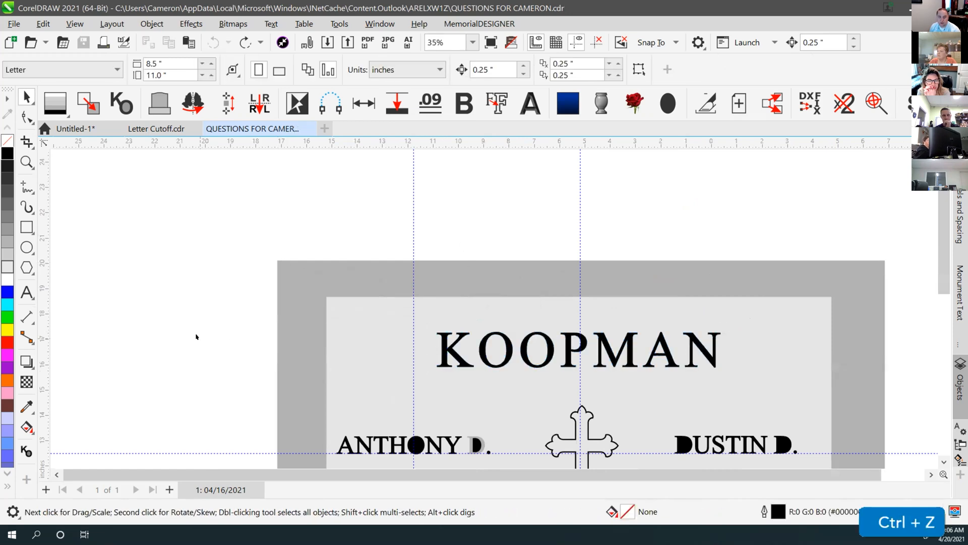
pyautogui.moveTo(201, 317); pyautogui.dragTo(557, 365)
pyautogui.moveTo(751, 383); pyautogui.dragTo(752, 383)
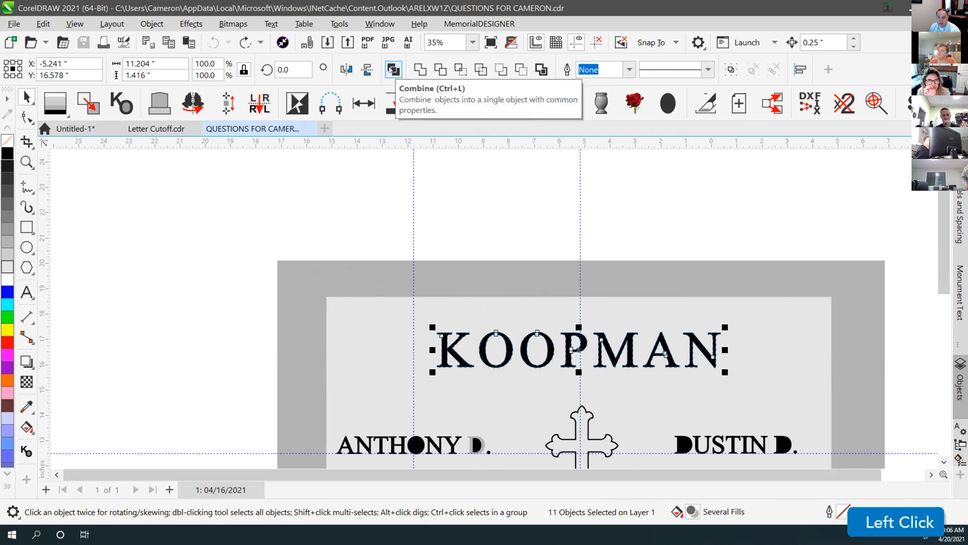
pyautogui.click(393, 69)
pyautogui.moveTo(497, 348); pyautogui.dragTo(349, 270)
pyautogui.scroll(1, 350, 270)
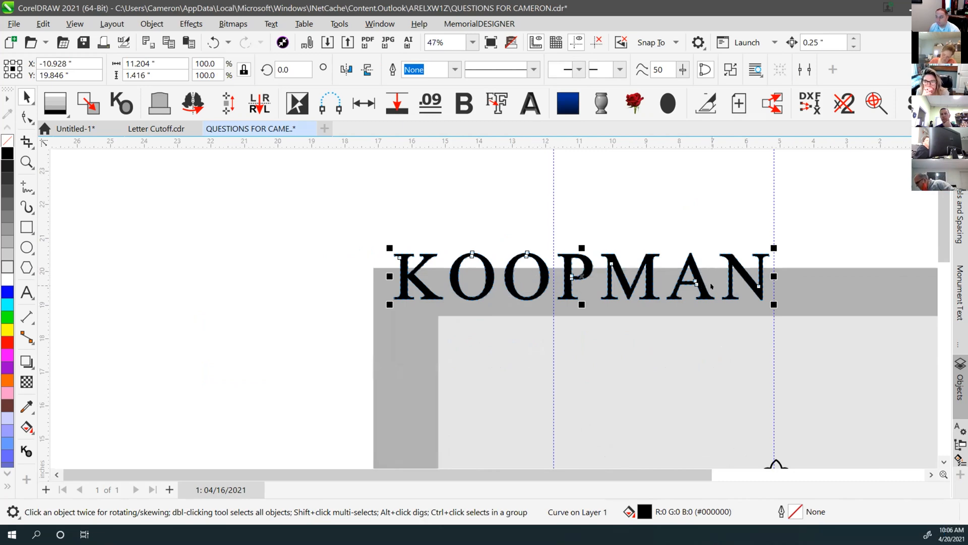
pyautogui.press('ctrl')
pyautogui.hotkey('ctrl', 'z')
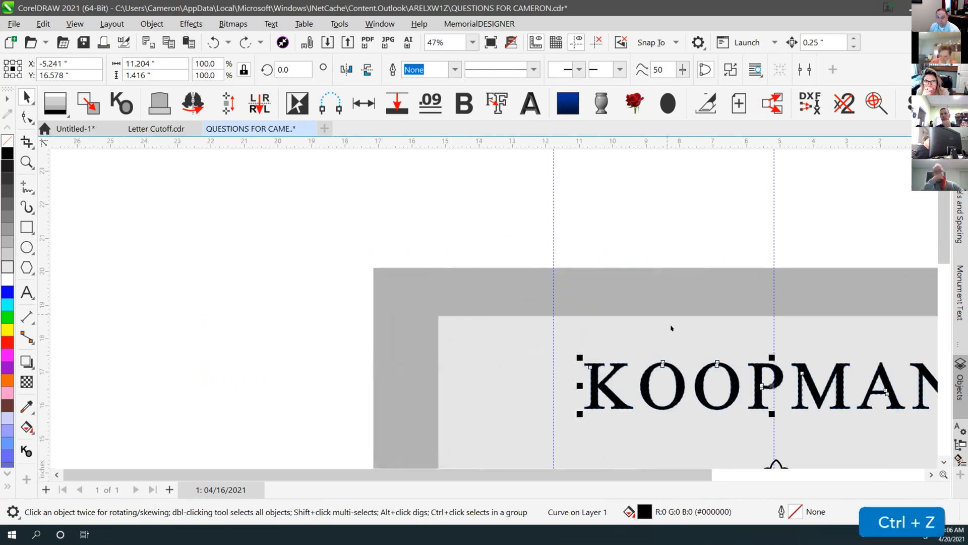
pyautogui.press('F4')
pyautogui.moveTo(158, 326); pyautogui.dragTo(398, 358)
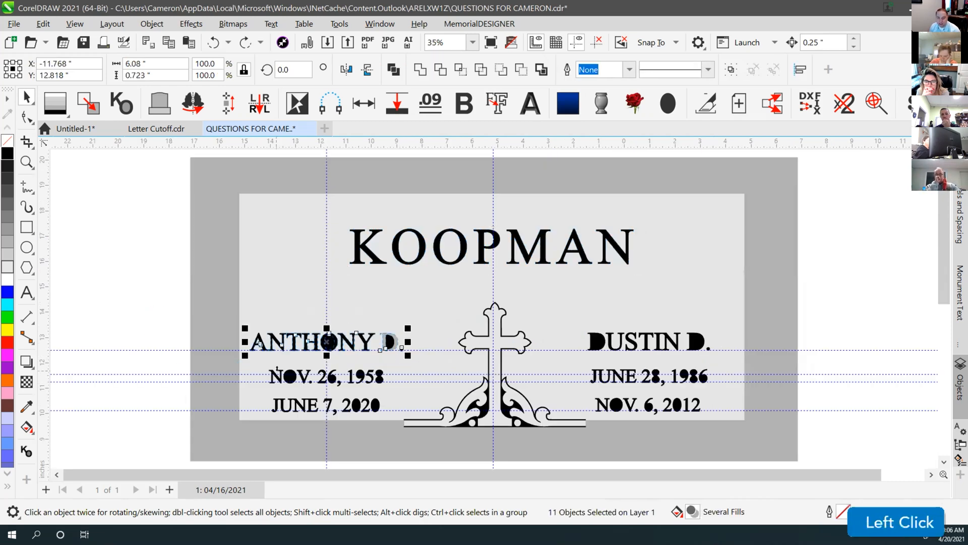
pyautogui.click(393, 69)
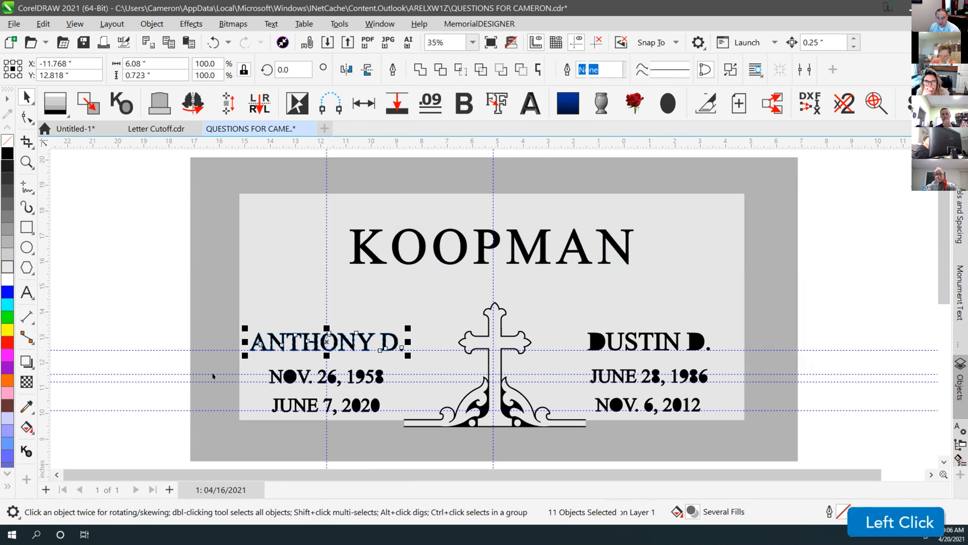
pyautogui.moveTo(173, 361); pyautogui.dragTo(405, 384)
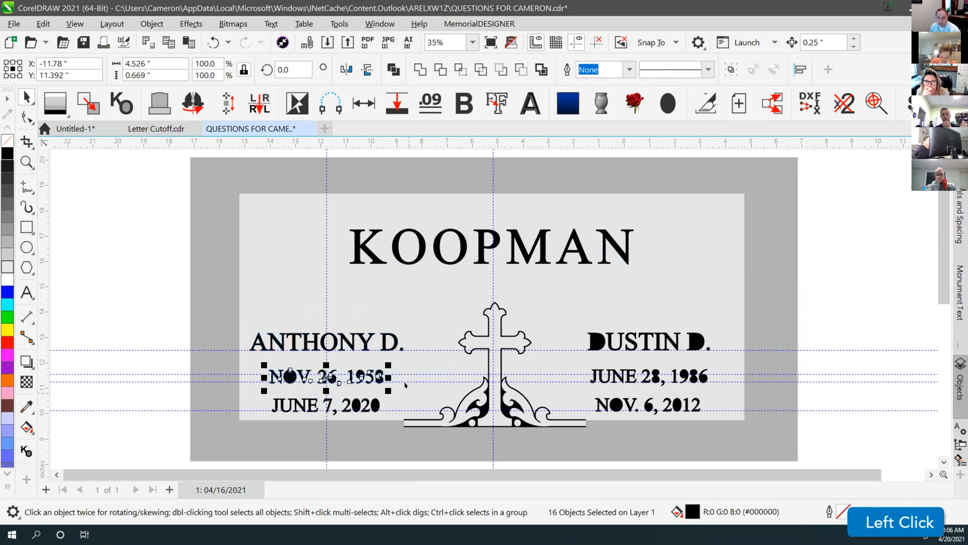
pyautogui.click(393, 70)
pyautogui.moveTo(171, 396); pyautogui.dragTo(375, 419)
pyautogui.click(394, 69)
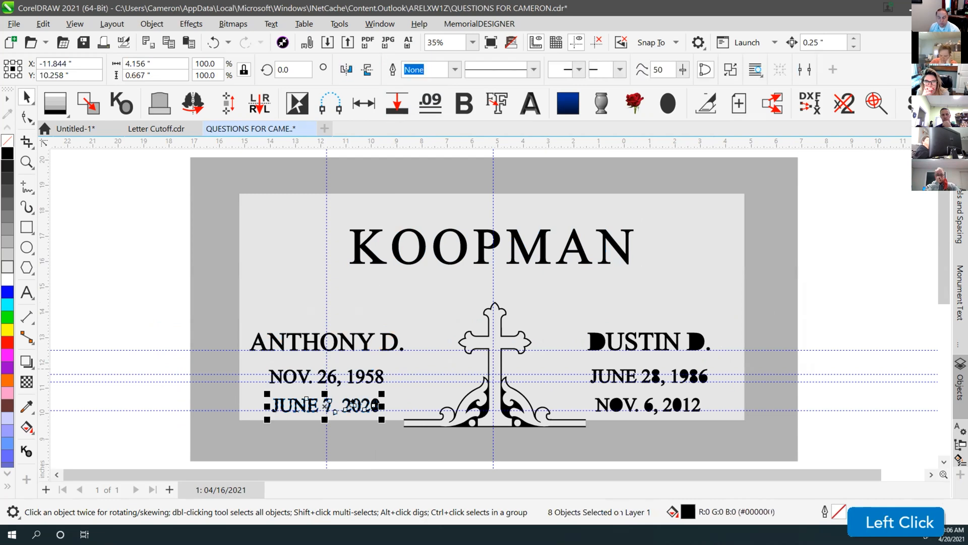
# Combine the final 0 with its inner oval so its hole stays open
pyautogui.scroll(3, 525, 305)
pyautogui.scroll(3, 525, 305)
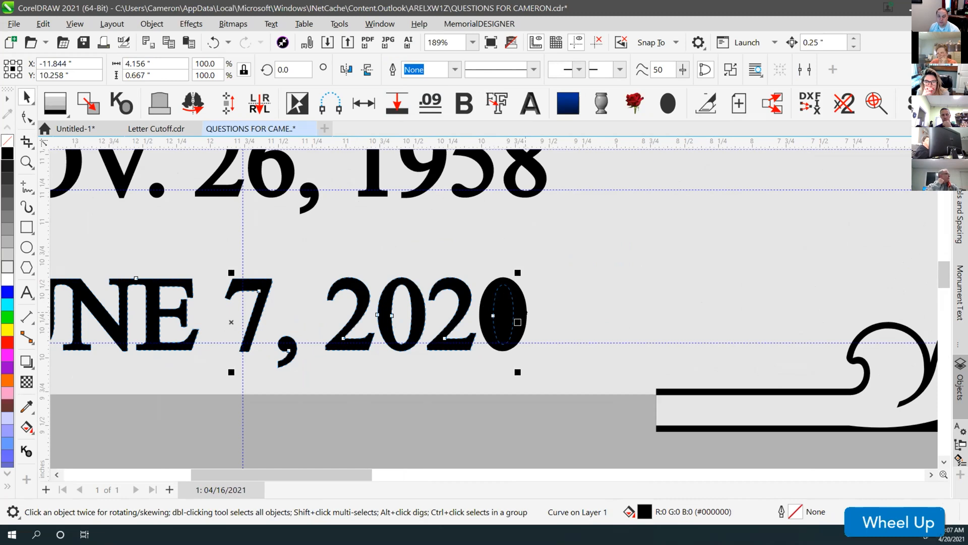
pyautogui.press('shift')
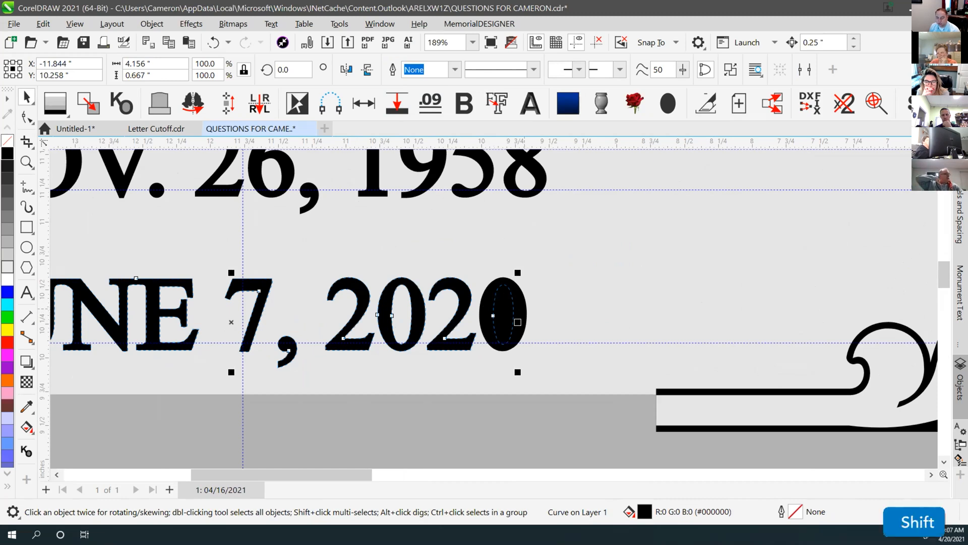
pyautogui.keyDown('shift'); pyautogui.click(524, 319); pyautogui.keyUp('shift')
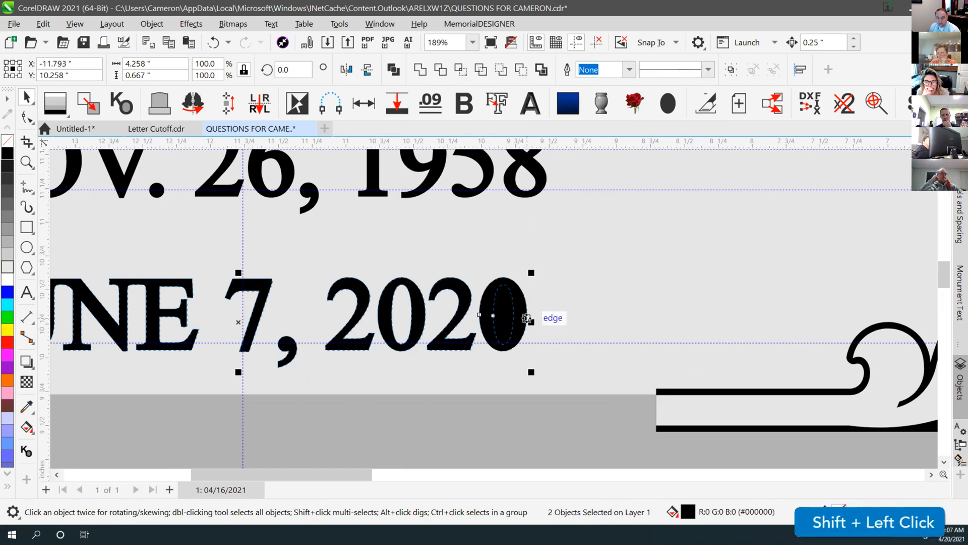
pyautogui.click(393, 69)
pyautogui.scroll(-2, 494, 309)
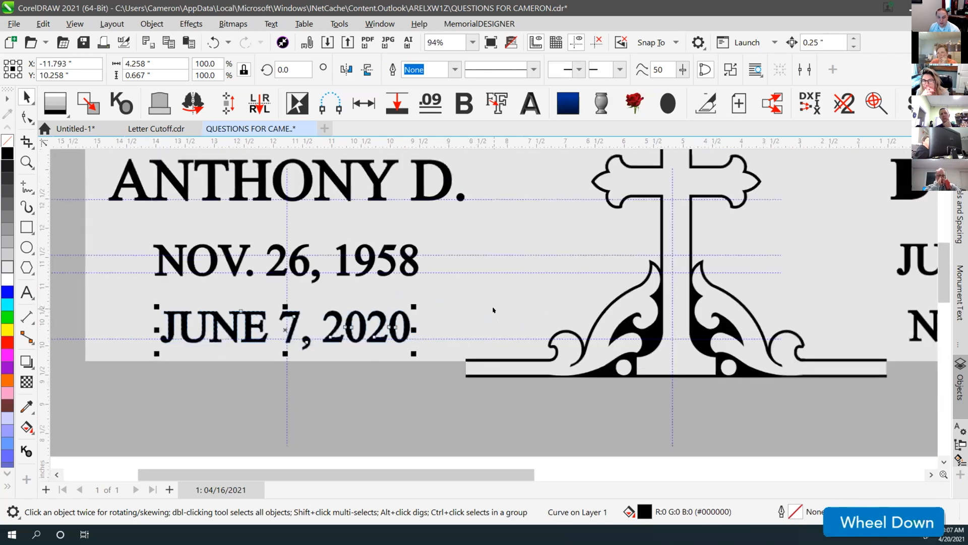
pyautogui.scroll(-2, 493, 310)
pyautogui.moveTo(751, 191); pyautogui.dragTo(400, 252)
pyautogui.click(394, 69)
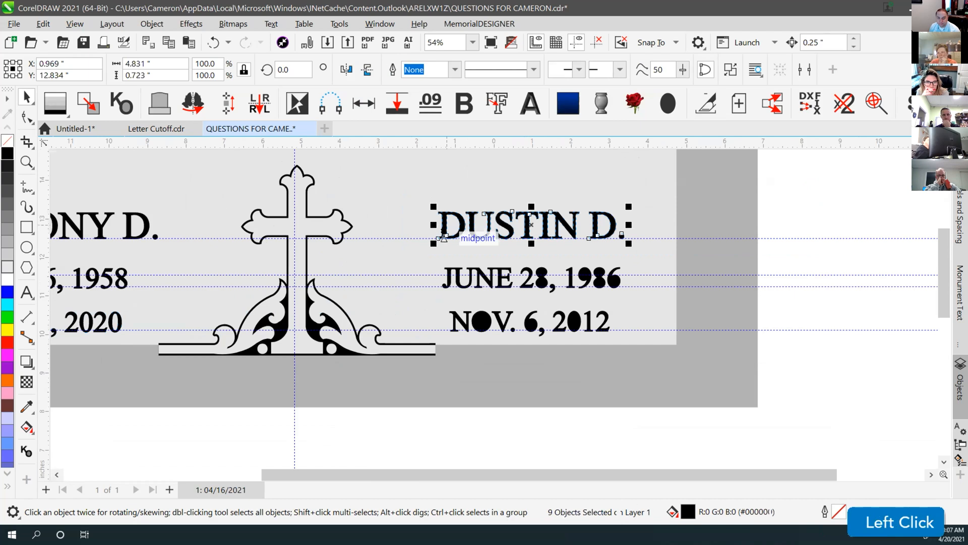
pyautogui.moveTo(793, 257); pyautogui.dragTo(406, 303)
pyautogui.click(395, 70)
pyautogui.moveTo(817, 307); pyautogui.dragTo(443, 335)
pyautogui.scroll(2, 484, 328)
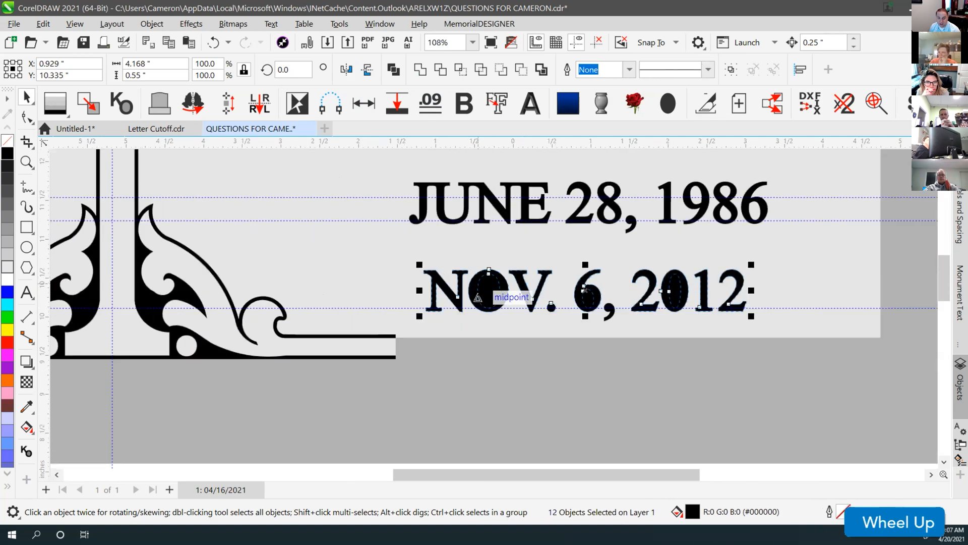
pyautogui.scroll(1, 487, 328)
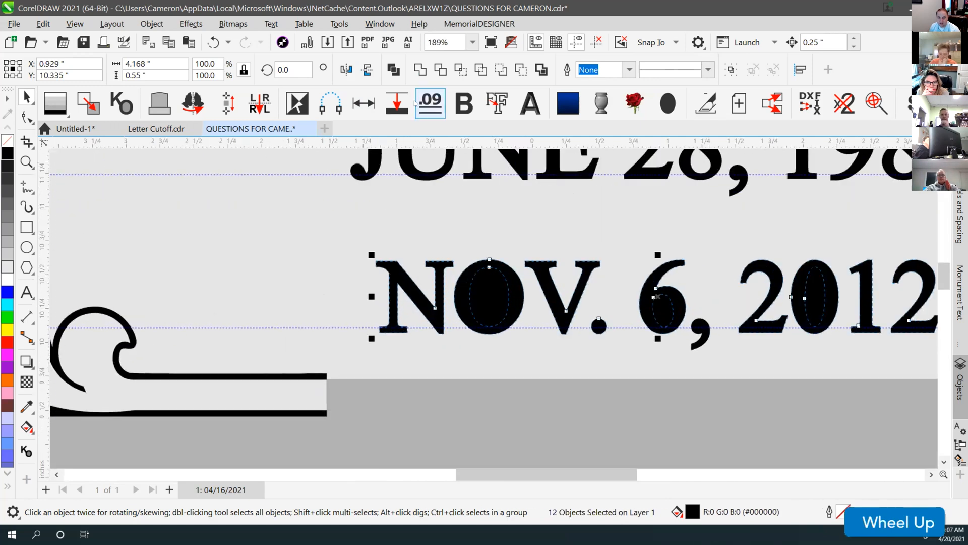
pyautogui.click(394, 70)
pyautogui.scroll(3, 515, 280)
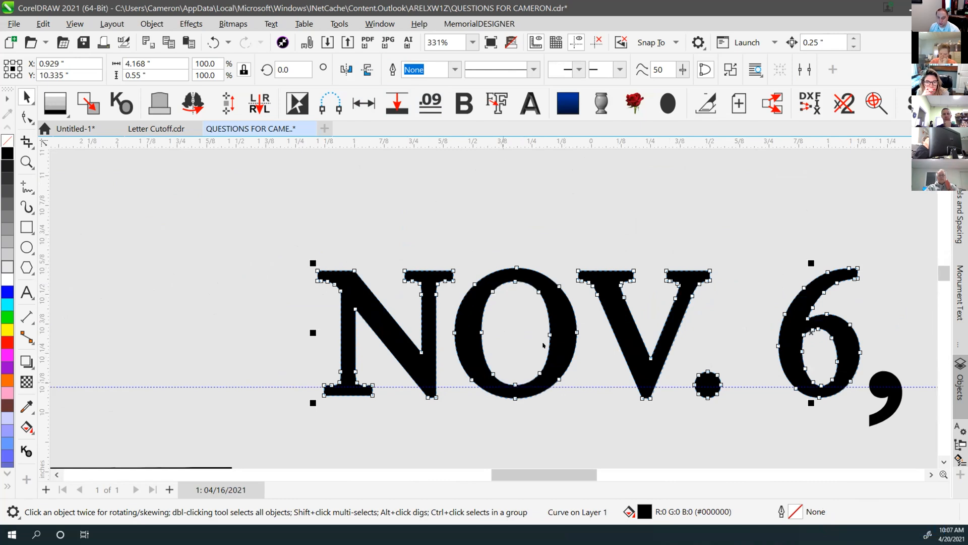
pyautogui.scroll(-1, 542, 309)
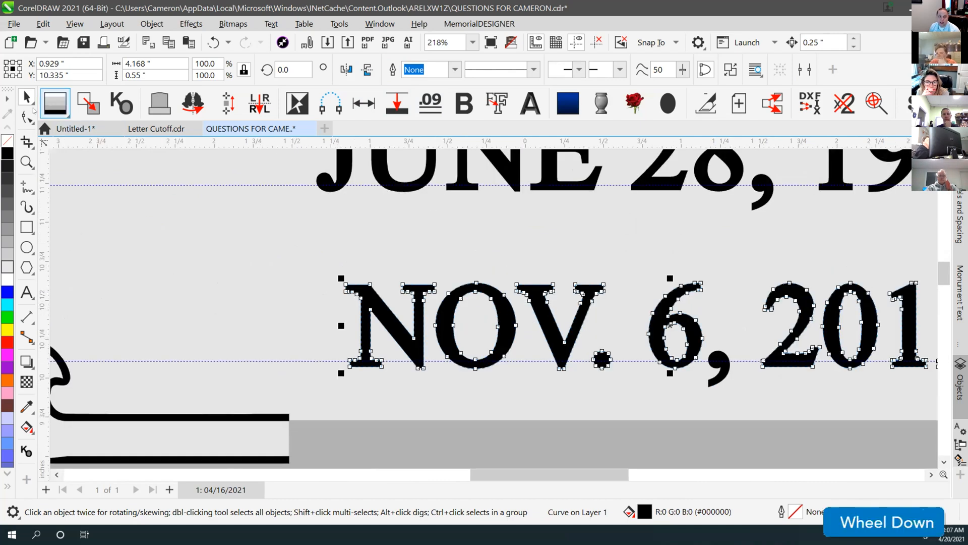
# Reverse the path direction of the O's top segment in the NOV. 6, 2012 curve
pyautogui.click(28, 117)
pyautogui.click(477, 293)
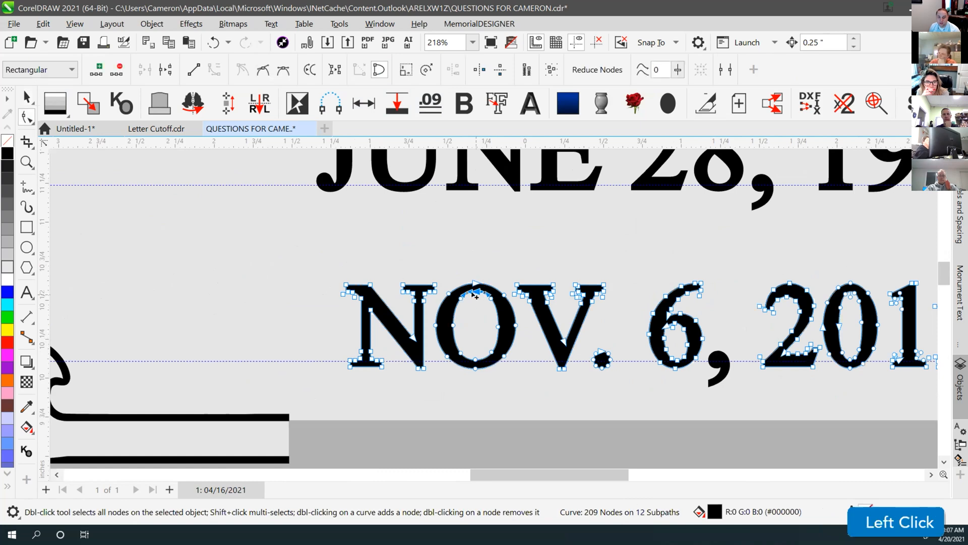
pyautogui.click(313, 69)
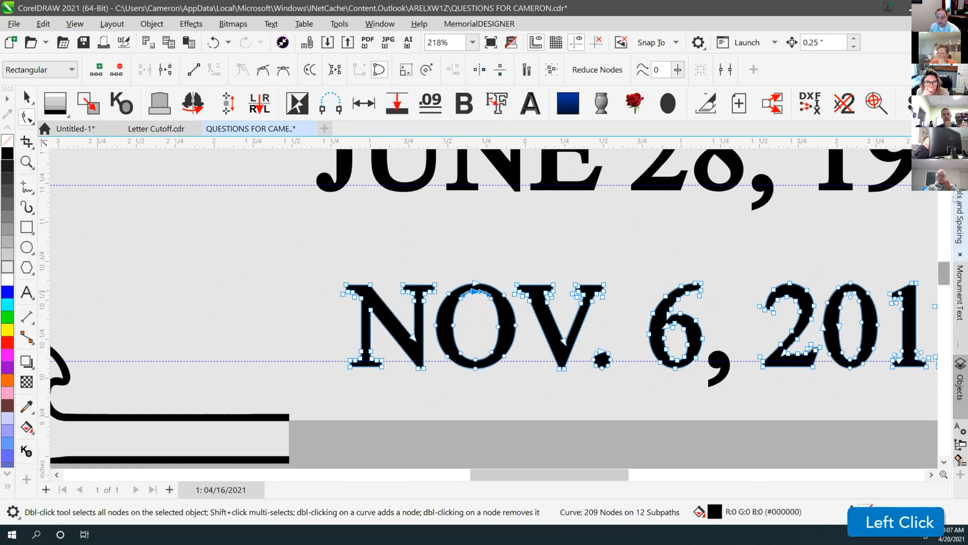
pyautogui.click(472, 292)
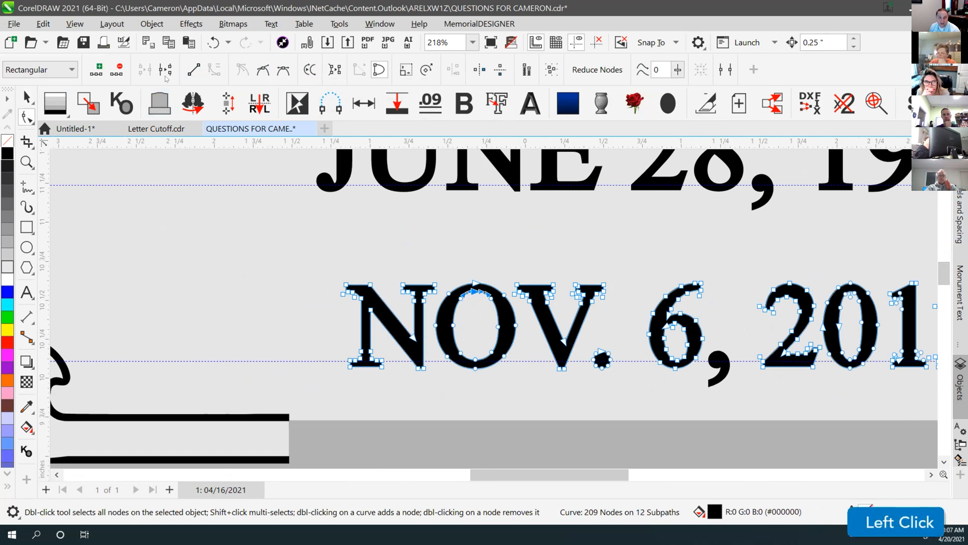
pyautogui.click(309, 69)
pyautogui.click(27, 97)
pyautogui.press('F4')
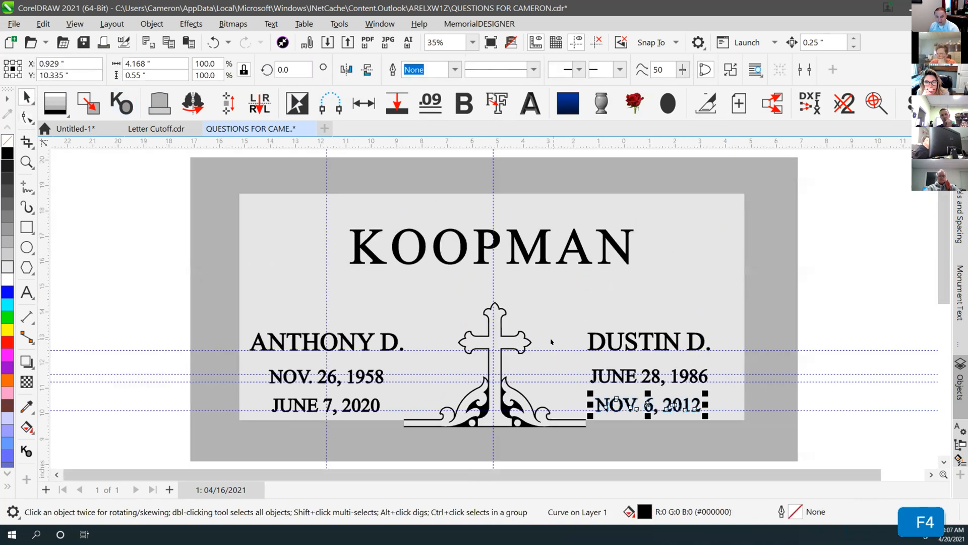
# Drag the background panel's bottom edge onto the cross base line, making it 8.9" tall
pyautogui.click(824, 313)
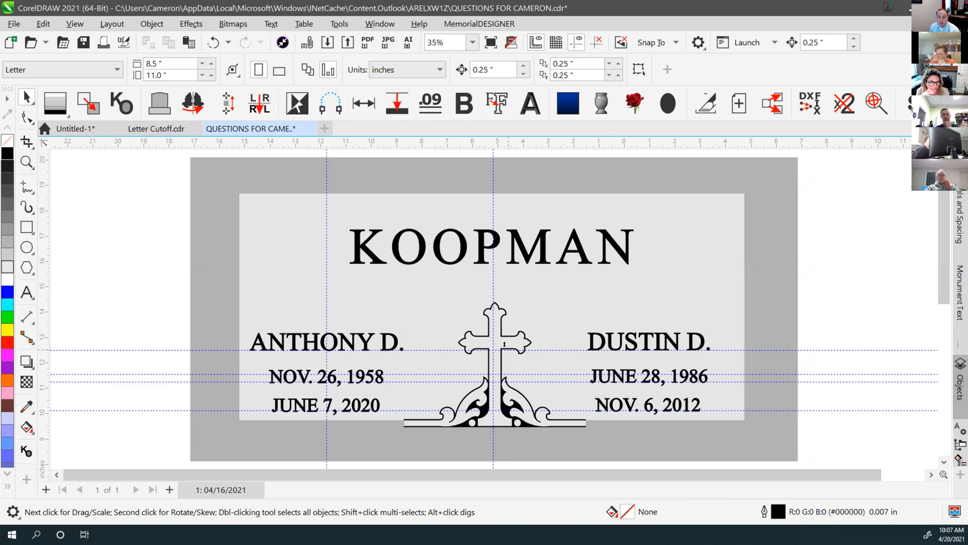
pyautogui.click(538, 285)
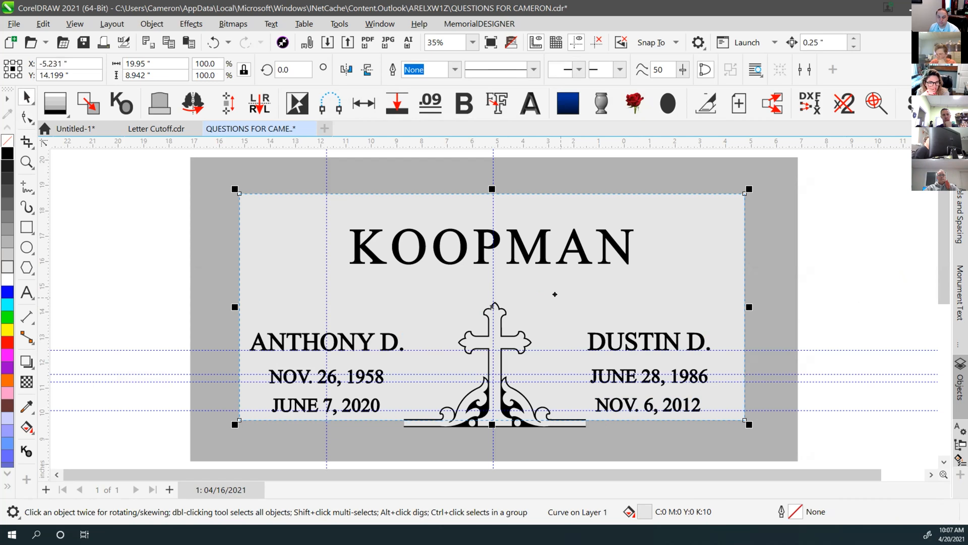
pyautogui.moveTo(546, 301); pyautogui.dragTo(519, 267)
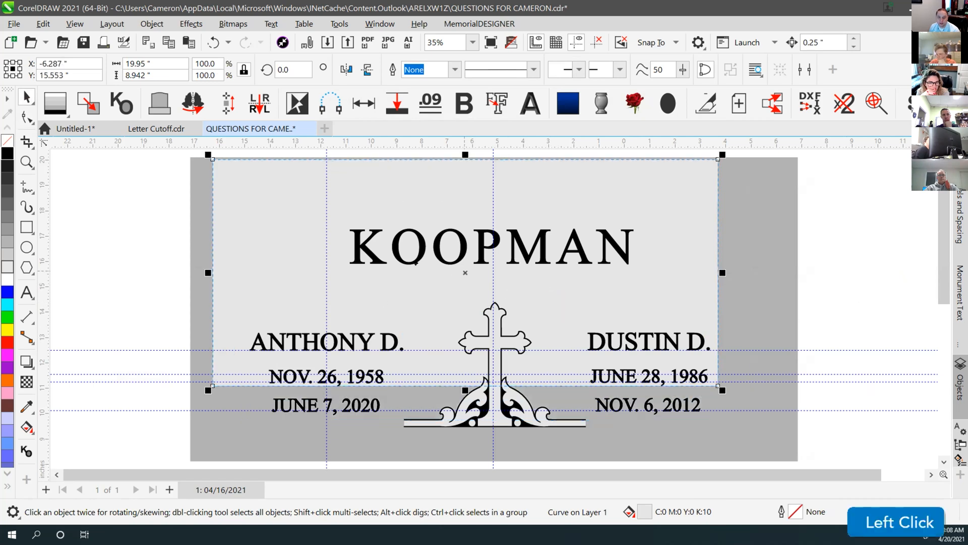
pyautogui.hotkey('ctrl', 'z')
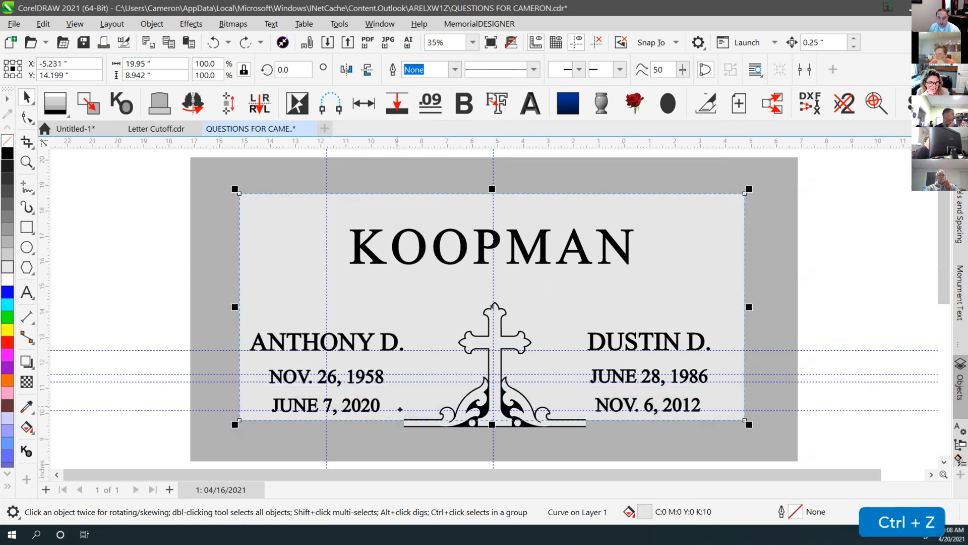
pyautogui.scroll(4, 421, 417)
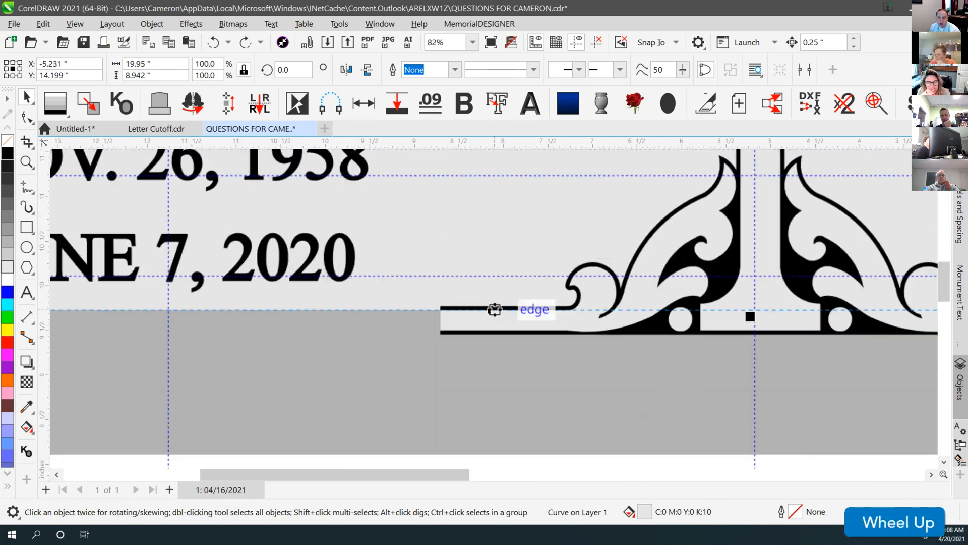
pyautogui.scroll(1, 471, 312)
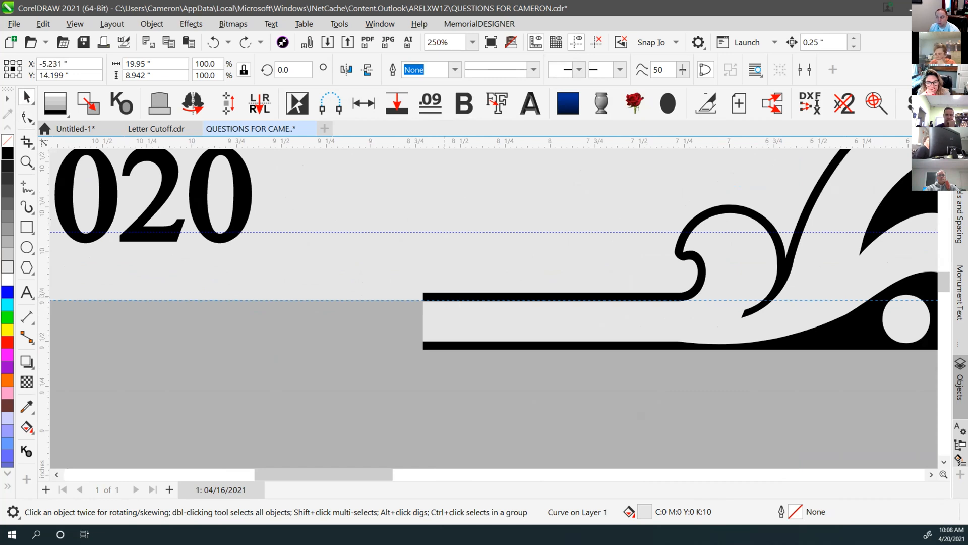
pyautogui.scroll(-2, 488, 300)
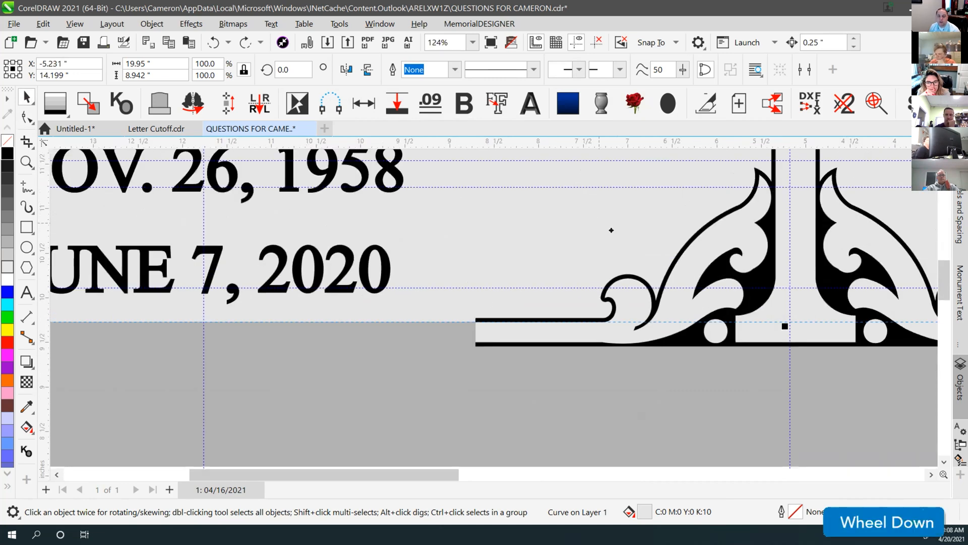
pyautogui.scroll(-1, 791, 322)
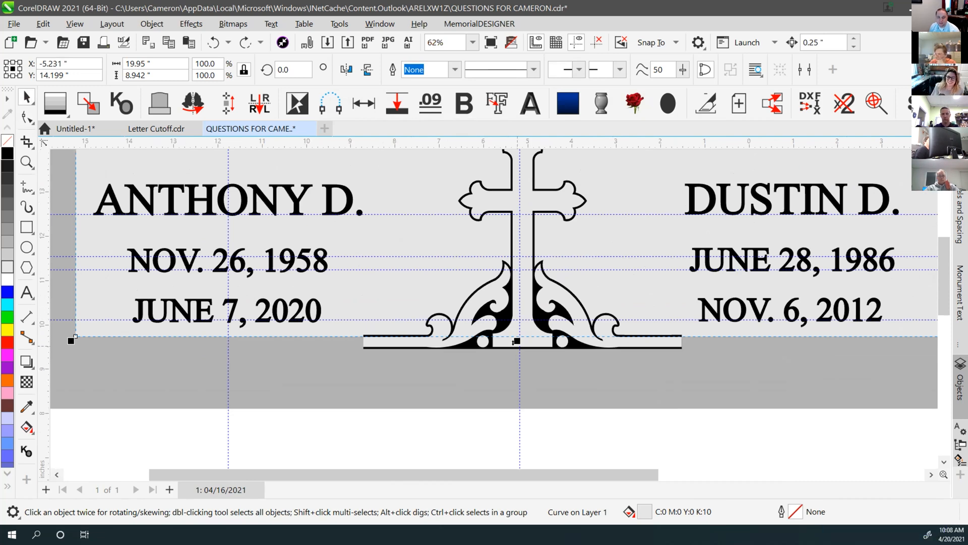
pyautogui.moveTo(517, 338); pyautogui.dragTo(367, 334)
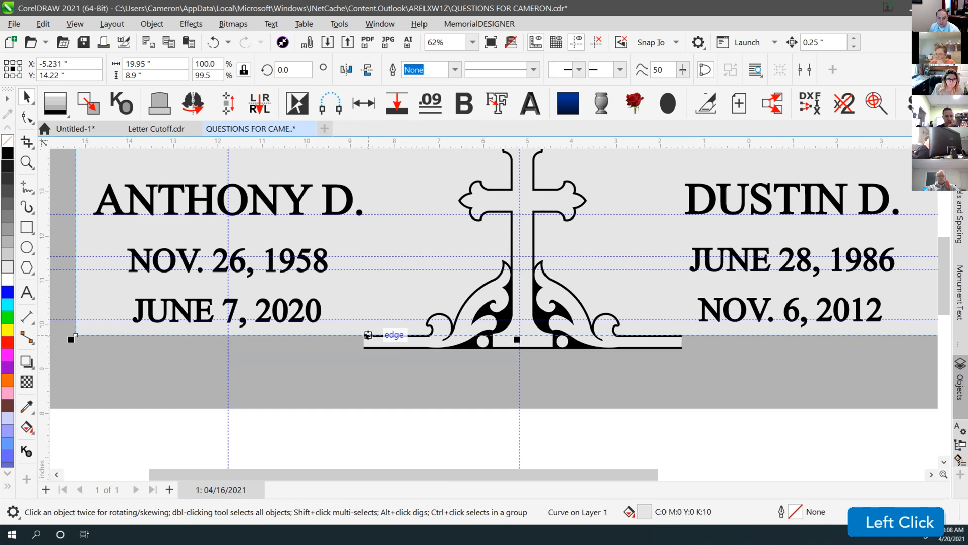
pyautogui.scroll(5, 367, 335)
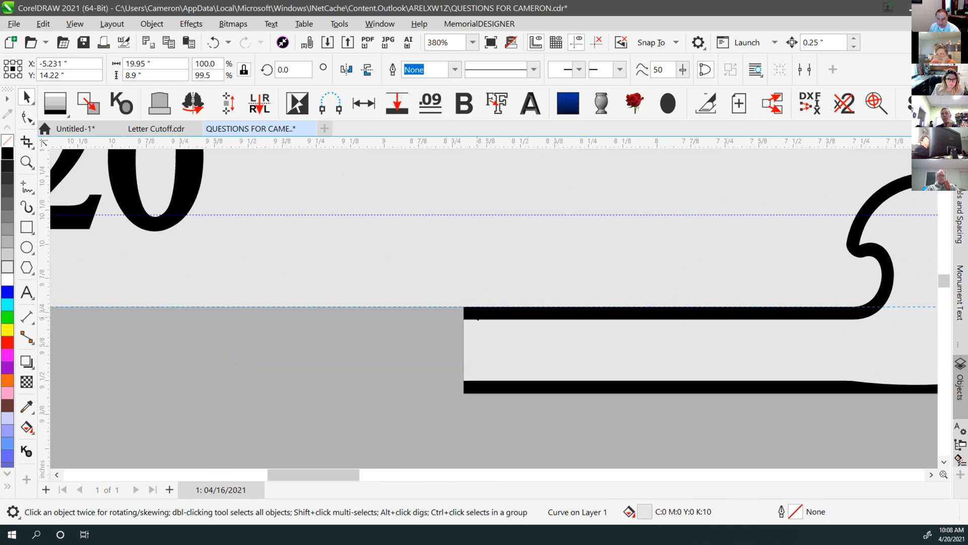
pyautogui.click(464, 306)
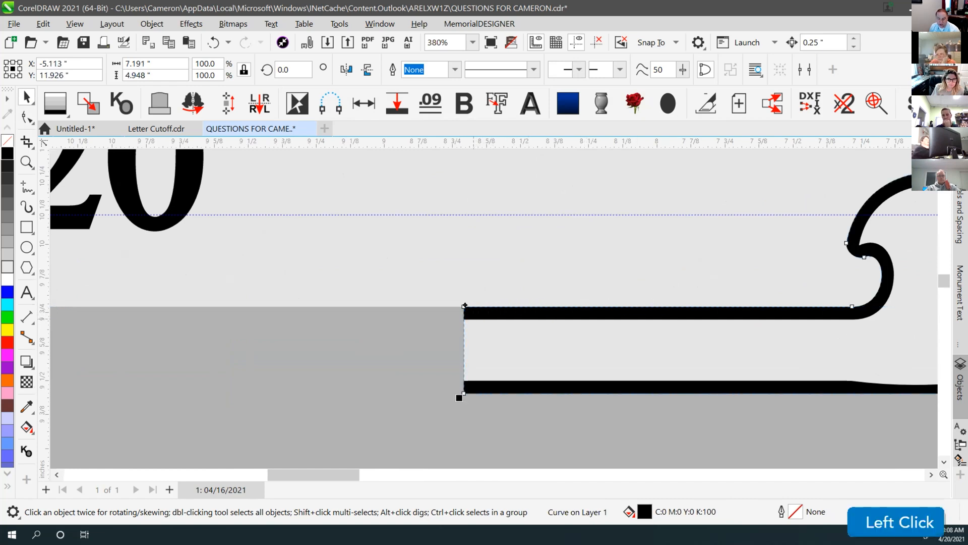
pyautogui.click(27, 186)
pyautogui.scroll(3, 482, 323)
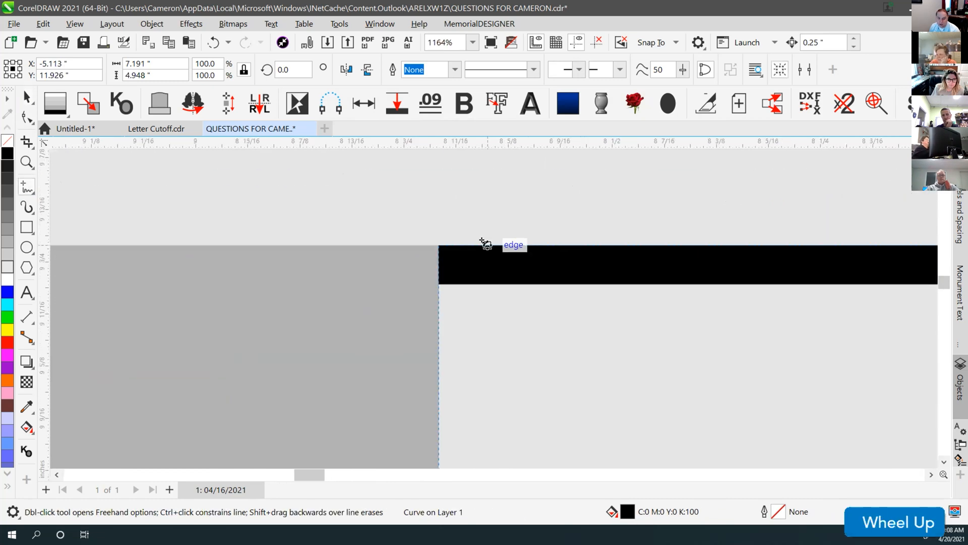
pyautogui.click(486, 245)
pyautogui.keyDown('ctrl'); pyautogui.click(487, 282); pyautogui.keyUp('ctrl')
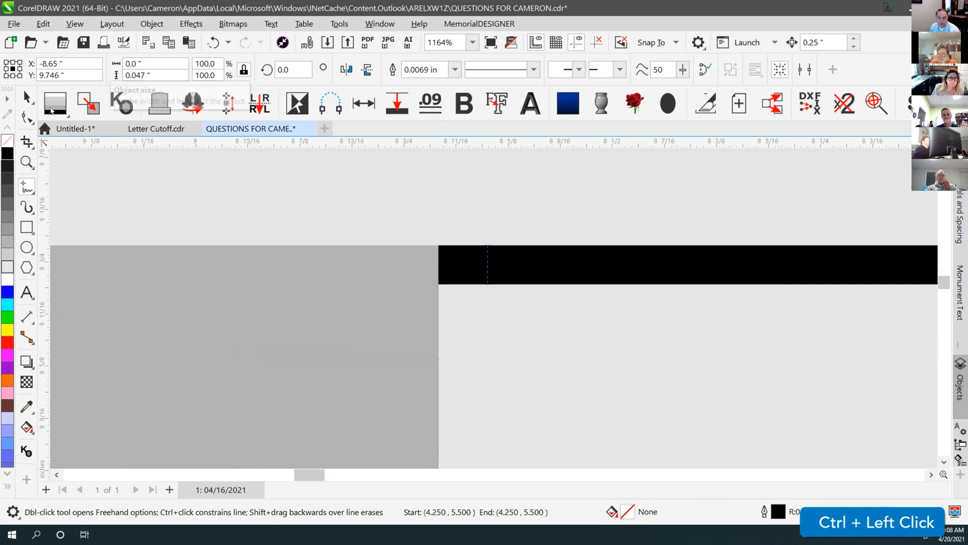
pyautogui.click(27, 97)
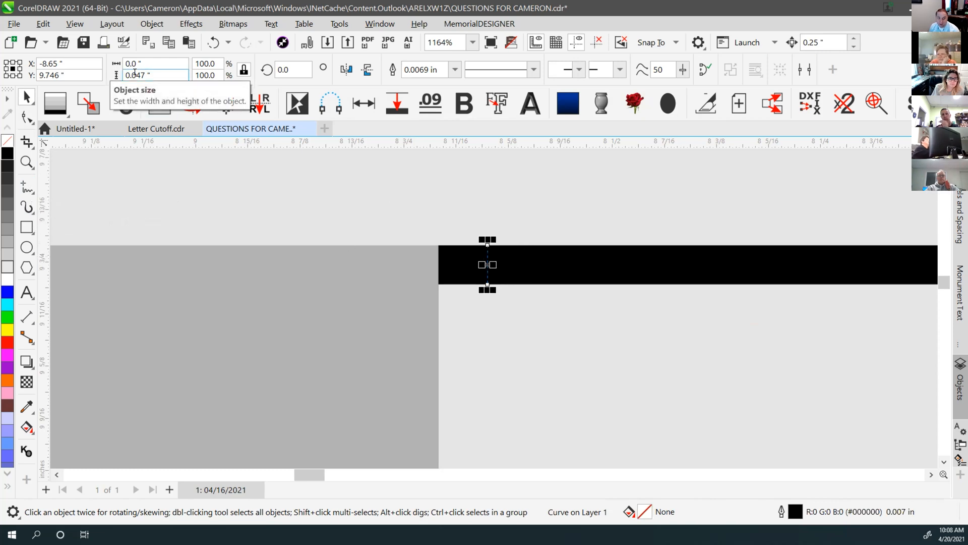
pyautogui.press('Delete')
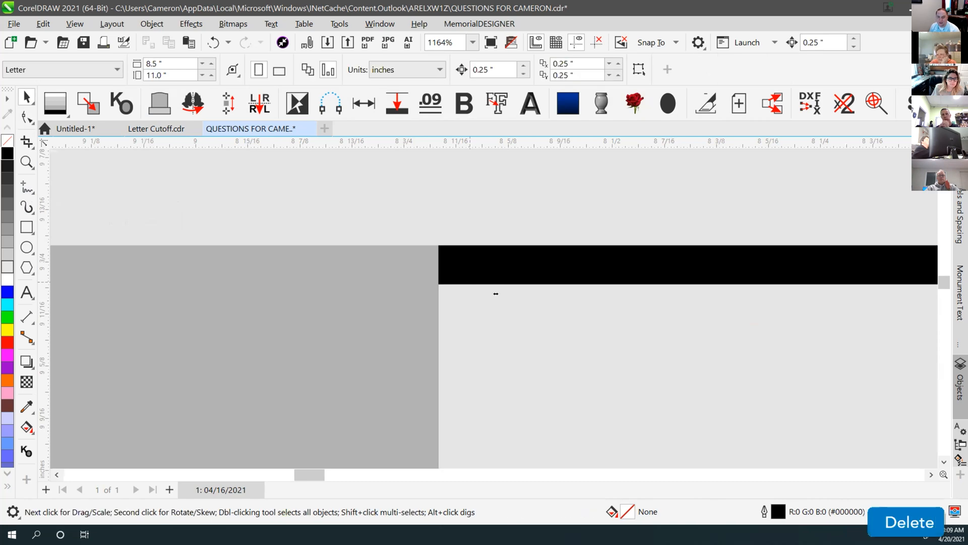
pyautogui.press('F4')
pyautogui.scroll(2, 518, 352)
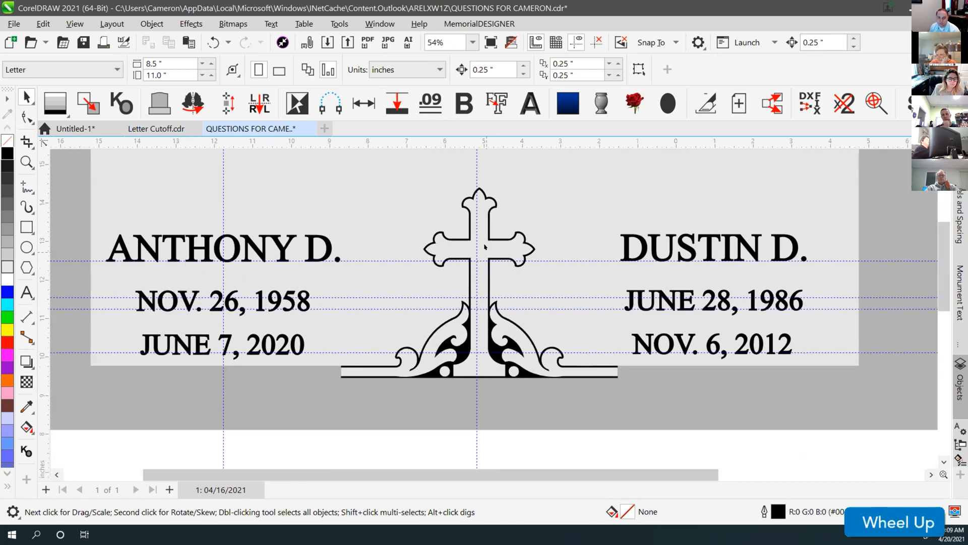
# Combine the two cross ornament outline pieces into one curve
pyautogui.moveTo(457, 253); pyautogui.dragTo(413, 215)
pyautogui.hotkey('ctrl', 'z')
pyautogui.press('shift')
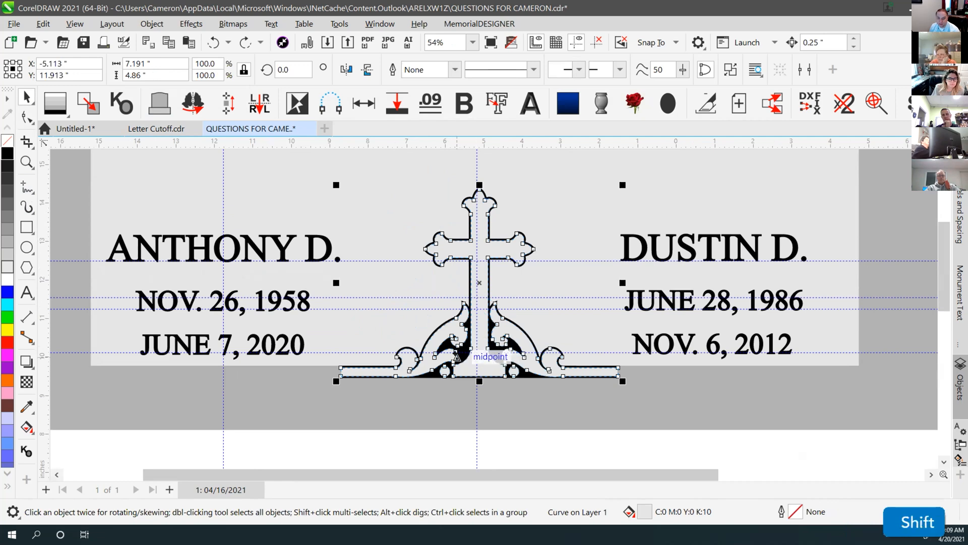
pyautogui.scroll(2, 457, 357)
pyautogui.keyDown('shift'); pyautogui.click(511, 308); pyautogui.keyUp('shift')
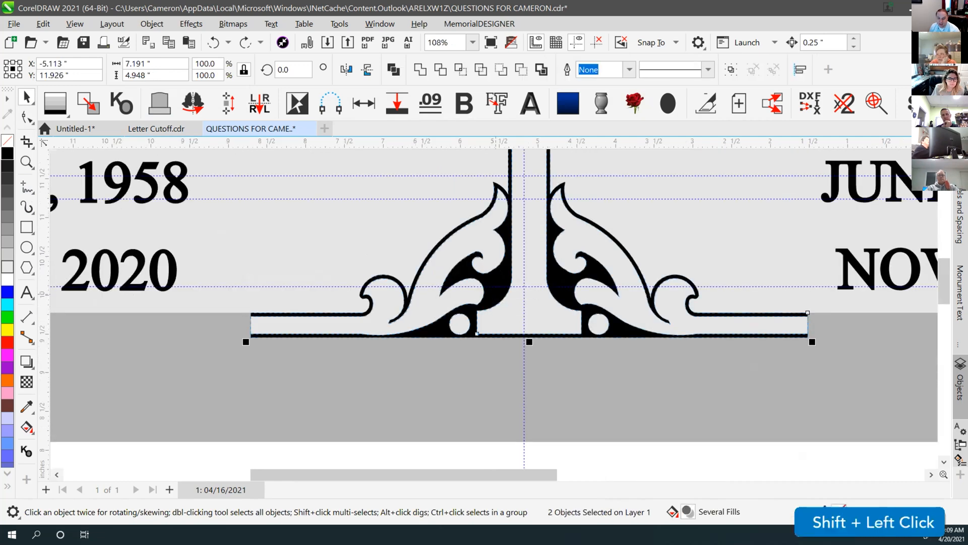
pyautogui.scroll(-2, 510, 307)
pyautogui.moveTo(507, 307); pyautogui.dragTo(304, 355)
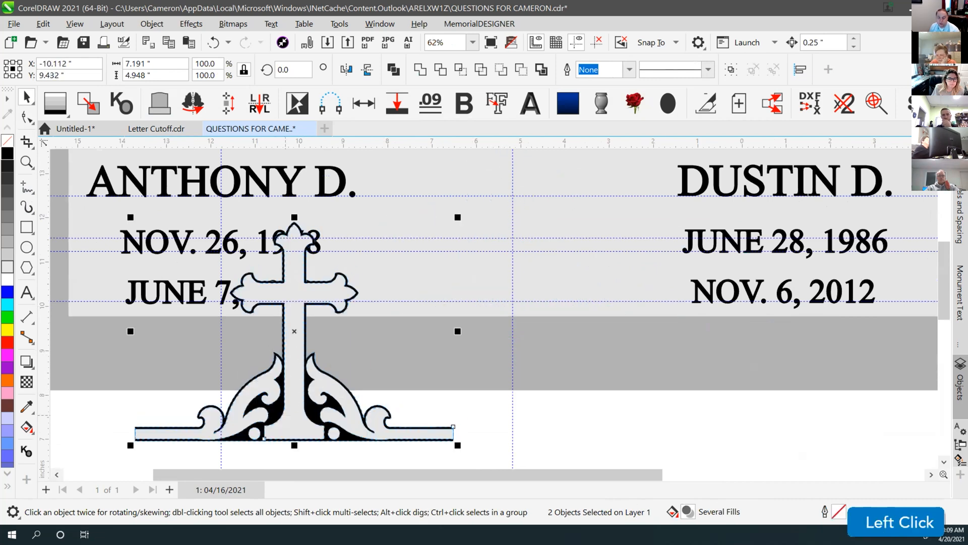
pyautogui.hotkey('ctrl', 'z')
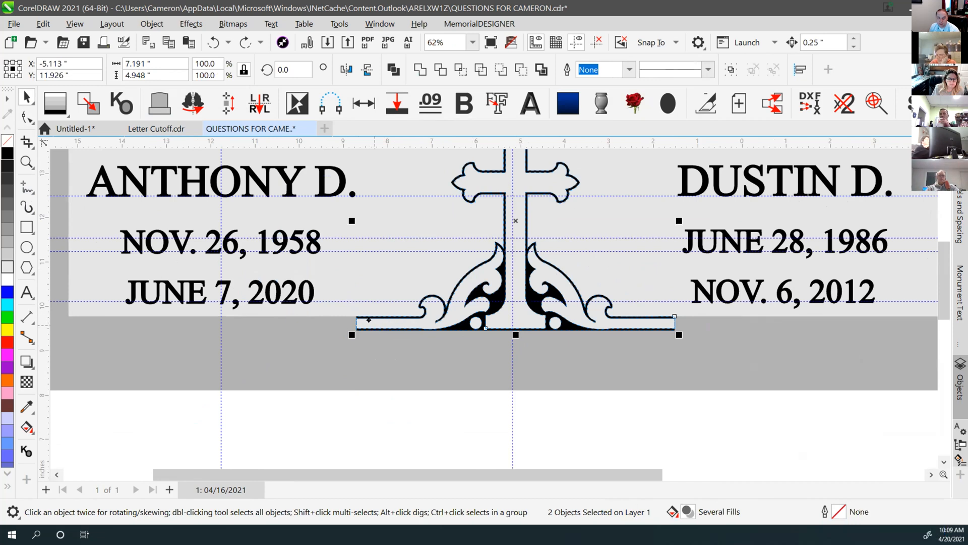
pyautogui.click(397, 69)
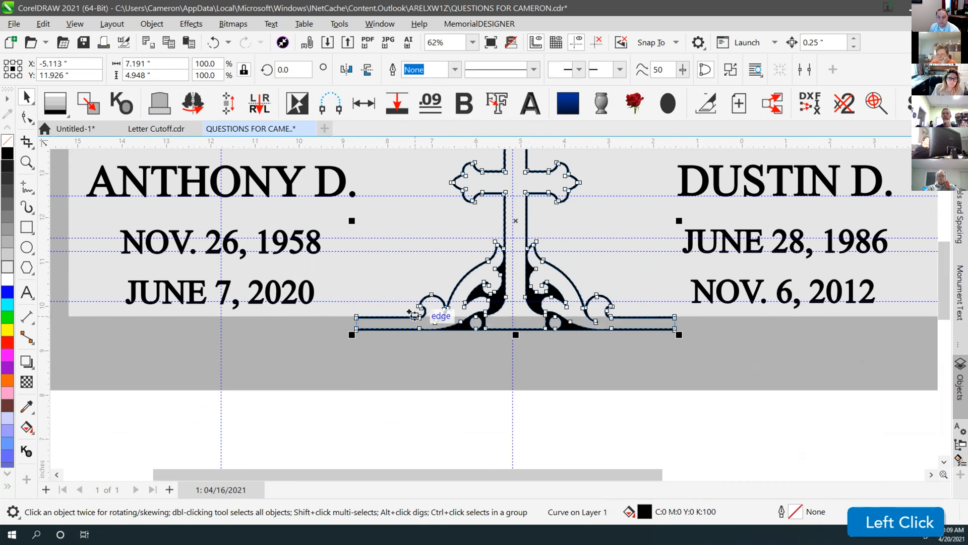
# Draw a freehand reference line across the stem from its left to right edge
pyautogui.scroll(4, 505, 215)
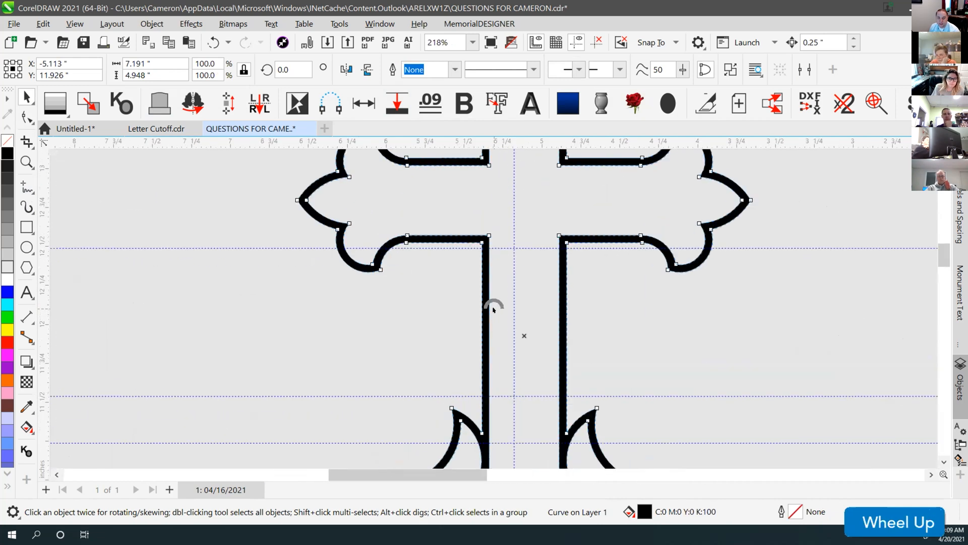
pyautogui.click(27, 187)
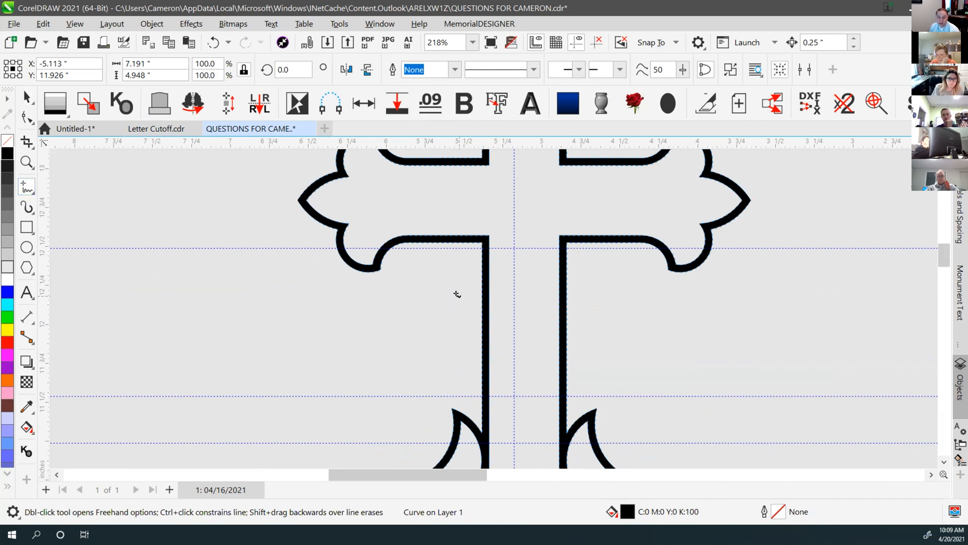
pyautogui.scroll(-2, 457, 294)
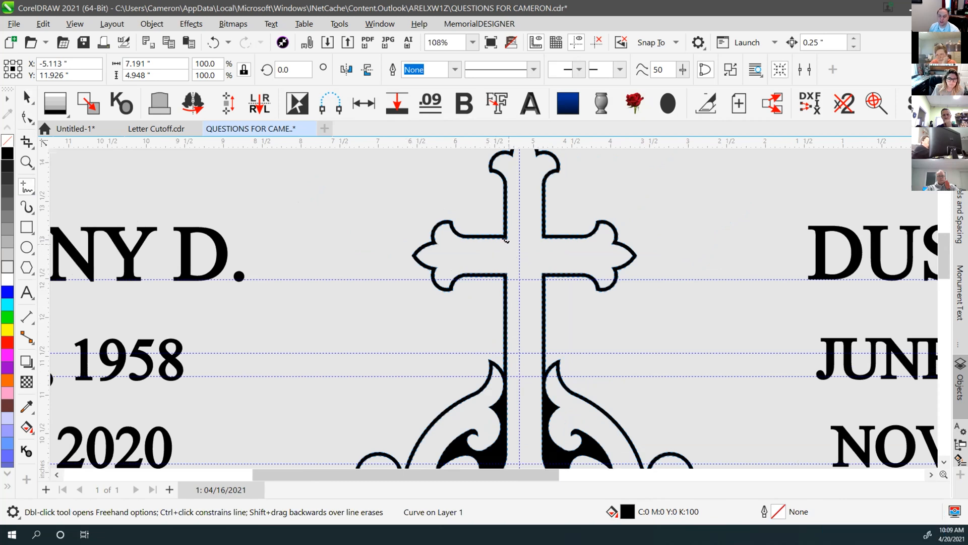
pyautogui.scroll(1, 491, 306)
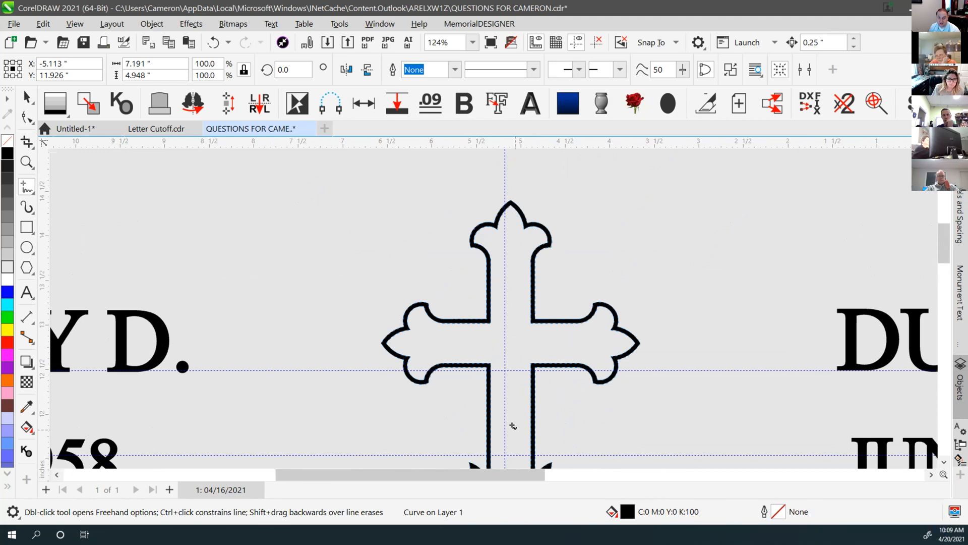
pyautogui.scroll(-3, 508, 419)
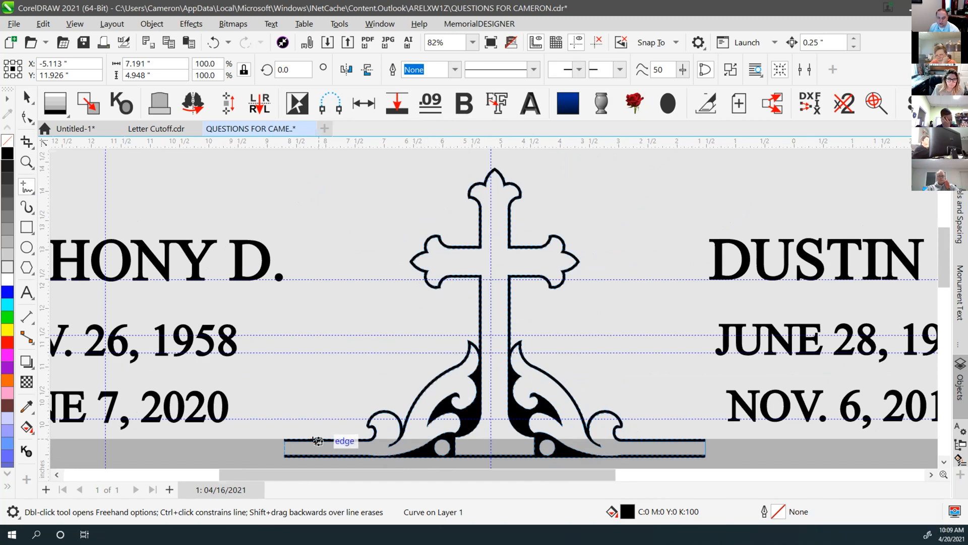
pyautogui.scroll(5, 477, 298)
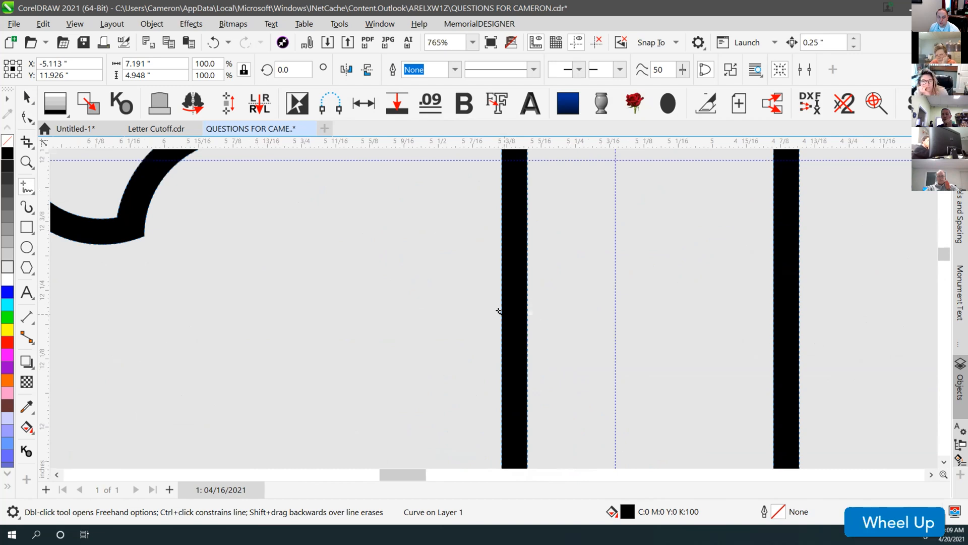
pyautogui.click(501, 313)
pyautogui.click(526, 314)
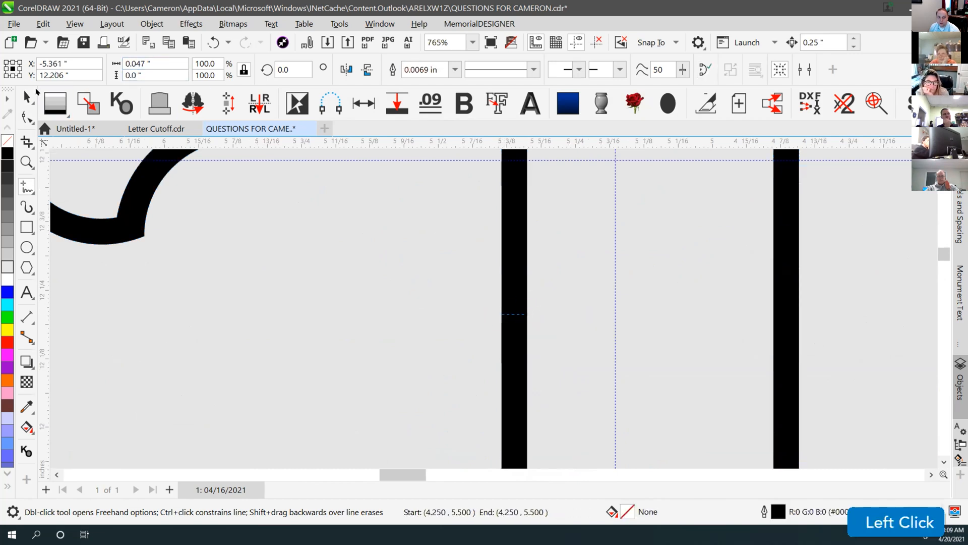
pyautogui.press('space')
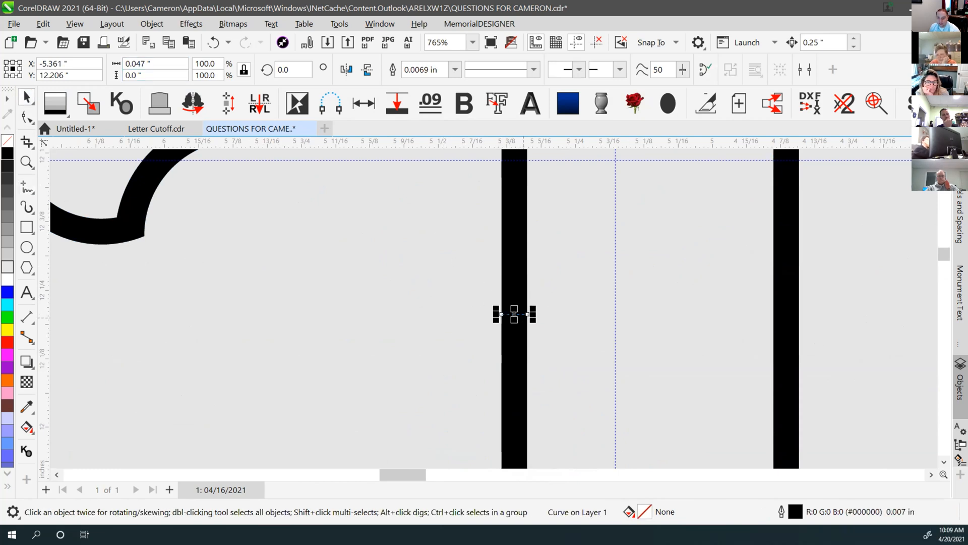
# Add the stem stroke and thicken the lines with Blastable, checking the .09 preset width
pyautogui.press('shift')
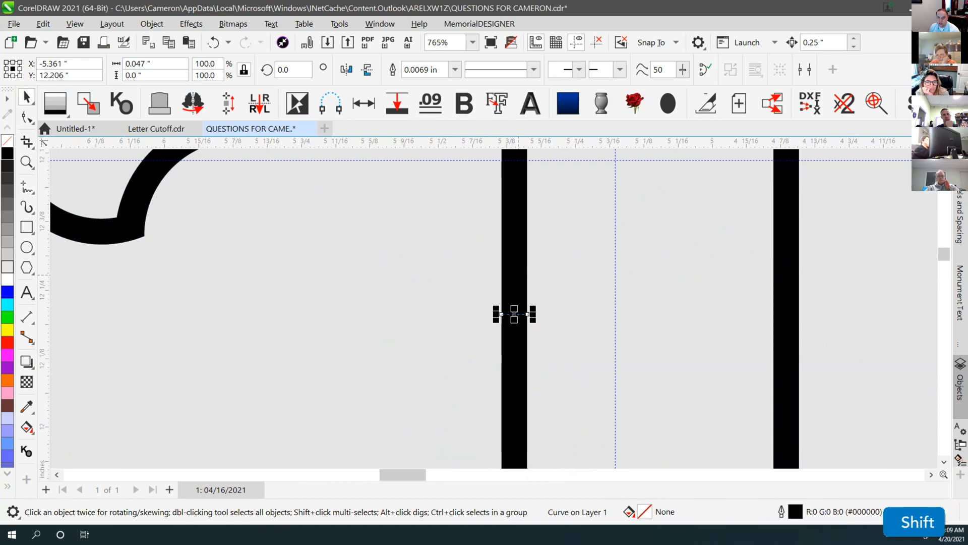
pyautogui.keyDown('shift'); pyautogui.click(514, 333); pyautogui.keyUp('shift')
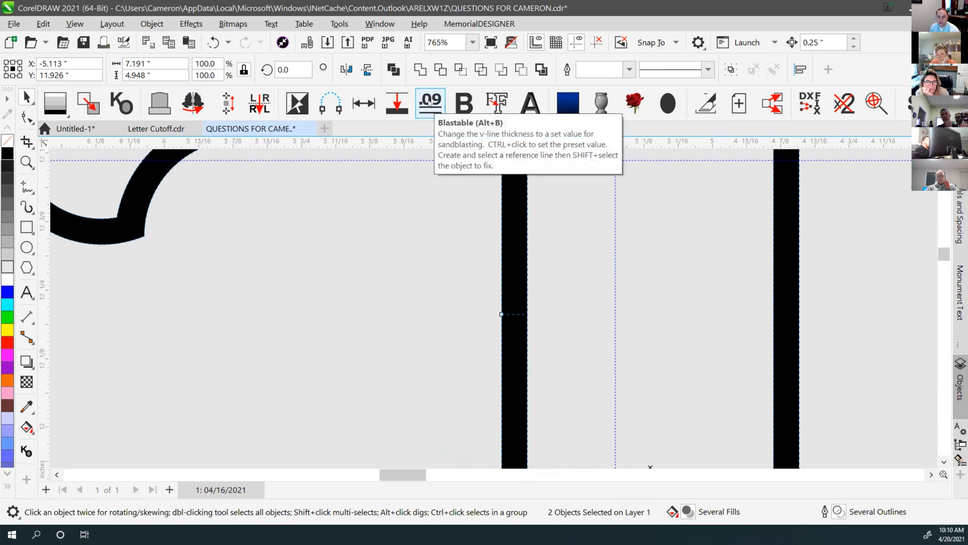
pyautogui.click(430, 103)
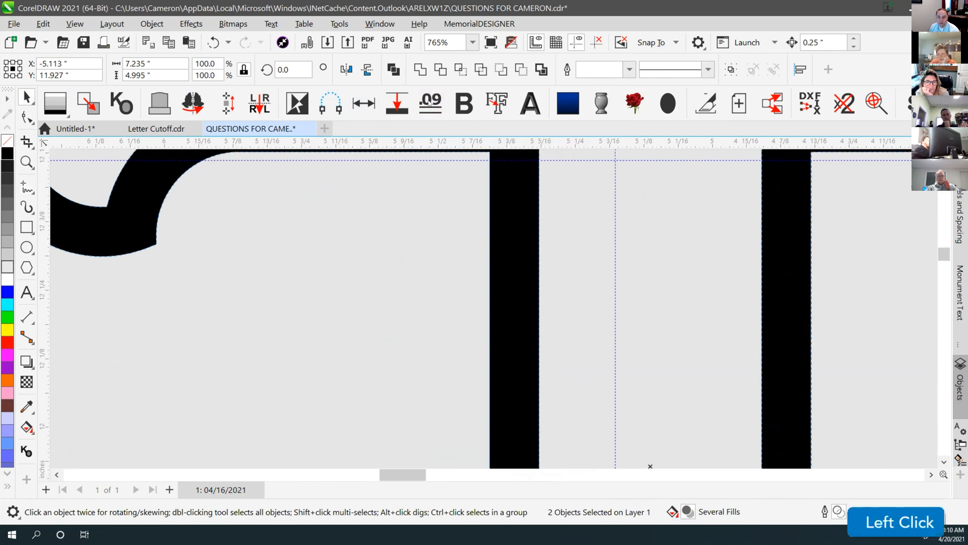
pyautogui.scroll(-10, 493, 308)
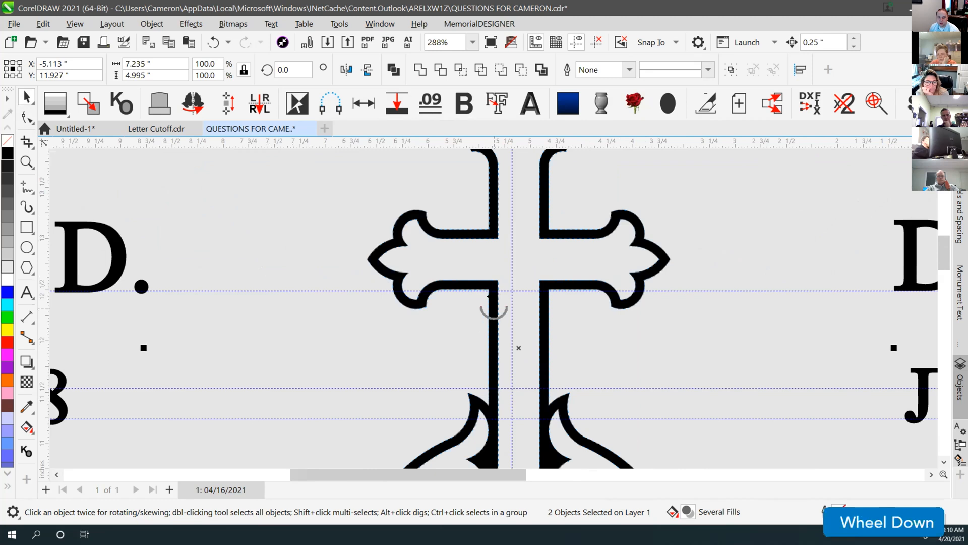
pyautogui.scroll(-3, 494, 308)
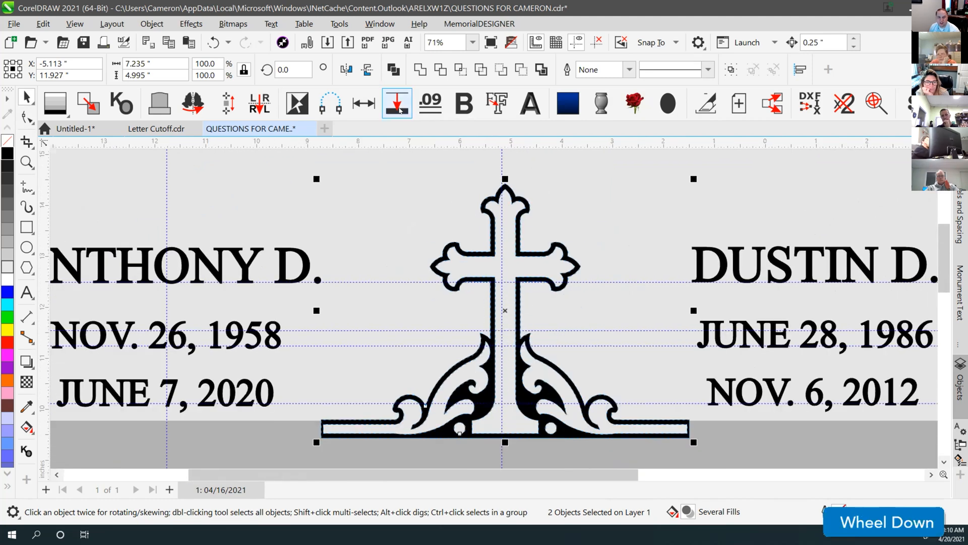
pyautogui.press('ctrl')
pyautogui.keyDown('ctrl'); pyautogui.click(432, 103); pyautogui.keyUp('ctrl')
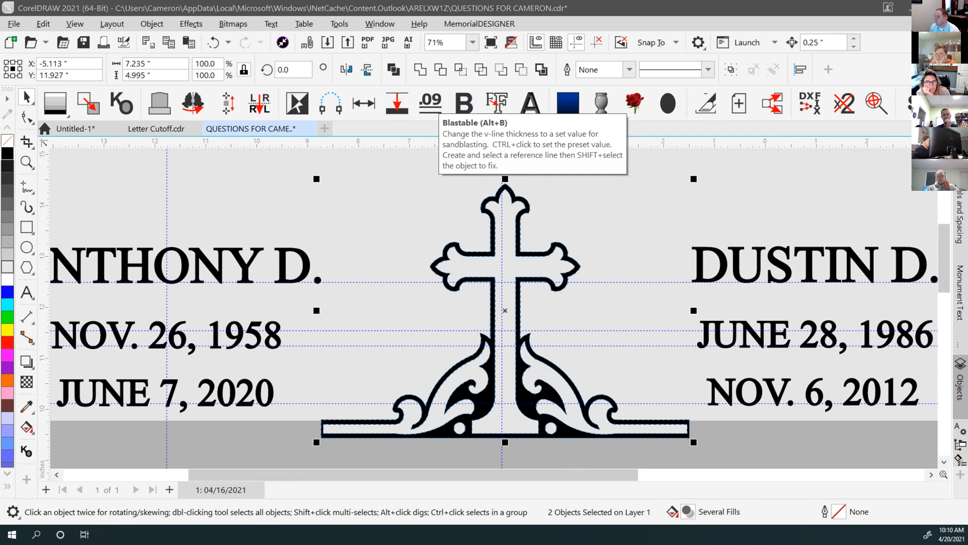
pyautogui.click(371, 218)
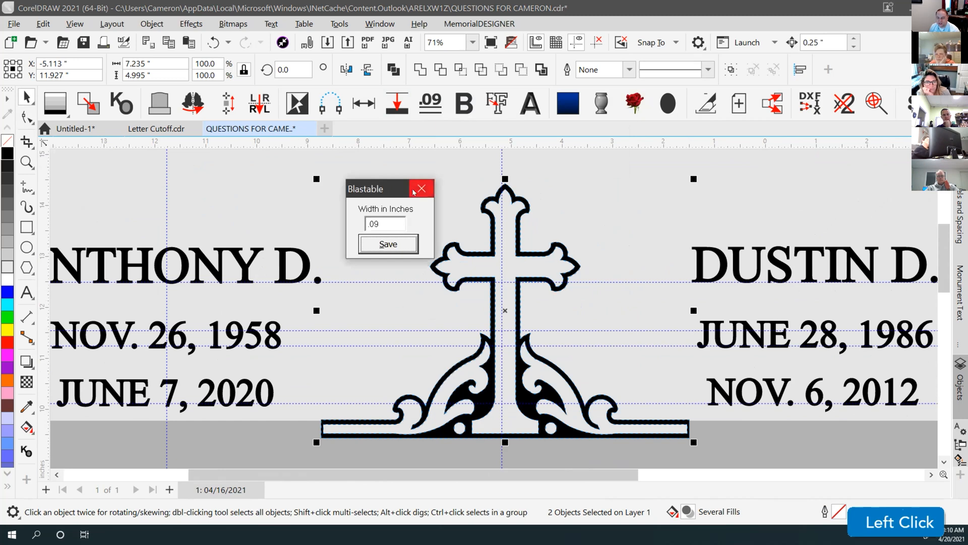
# Close the Blastable dialog and snap the panel's bottom edge to the cross base, at 8.878" tall
pyautogui.click(398, 193)
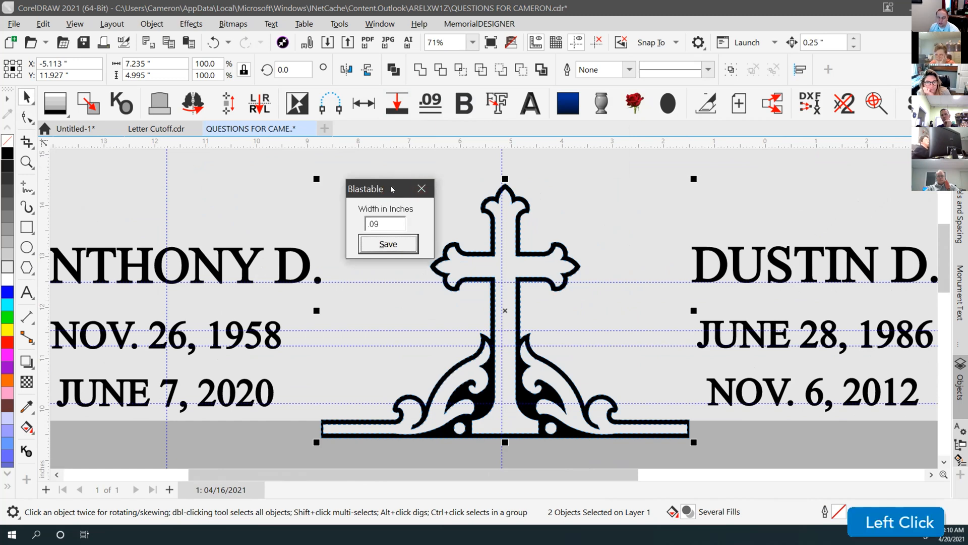
pyautogui.click(421, 188)
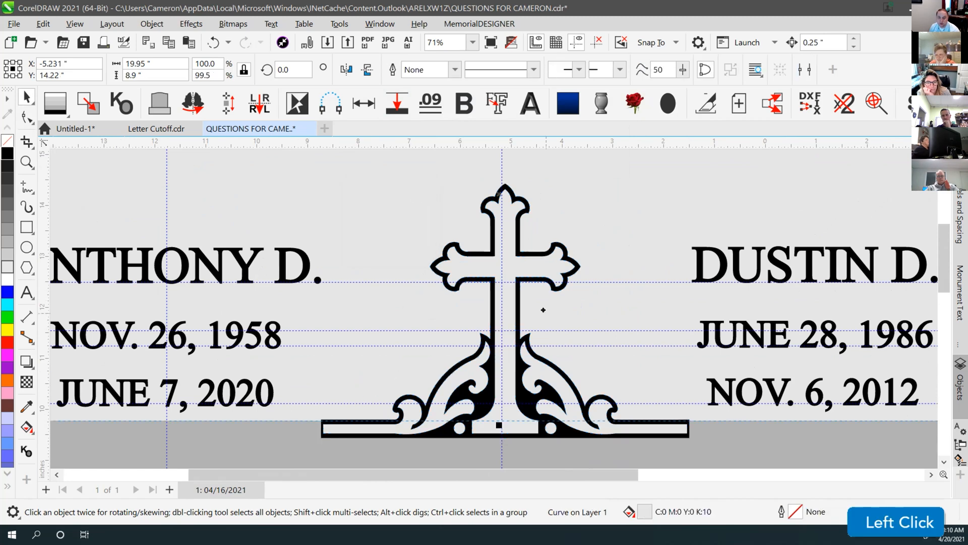
pyautogui.click(358, 379)
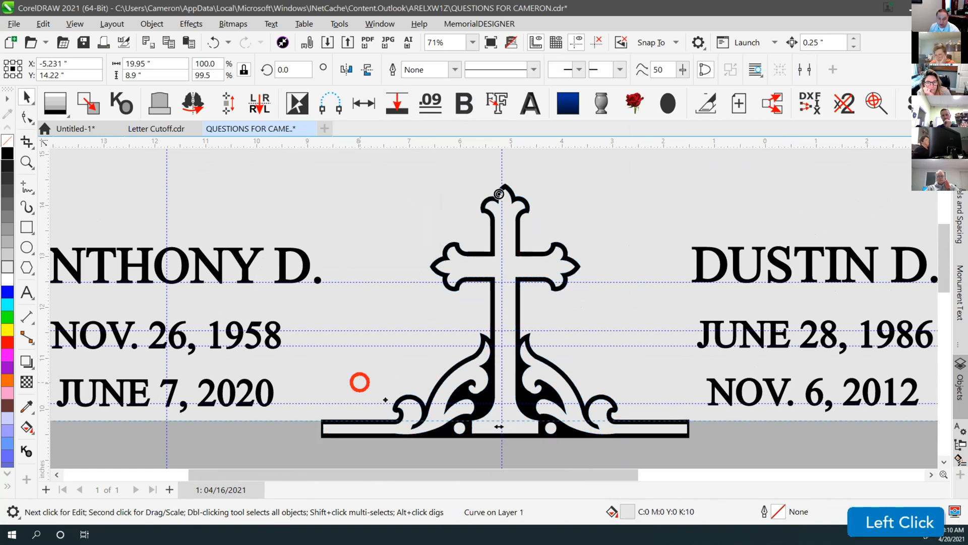
pyautogui.scroll(-1, 298, 439)
pyautogui.click(485, 266)
pyautogui.click(530, 295)
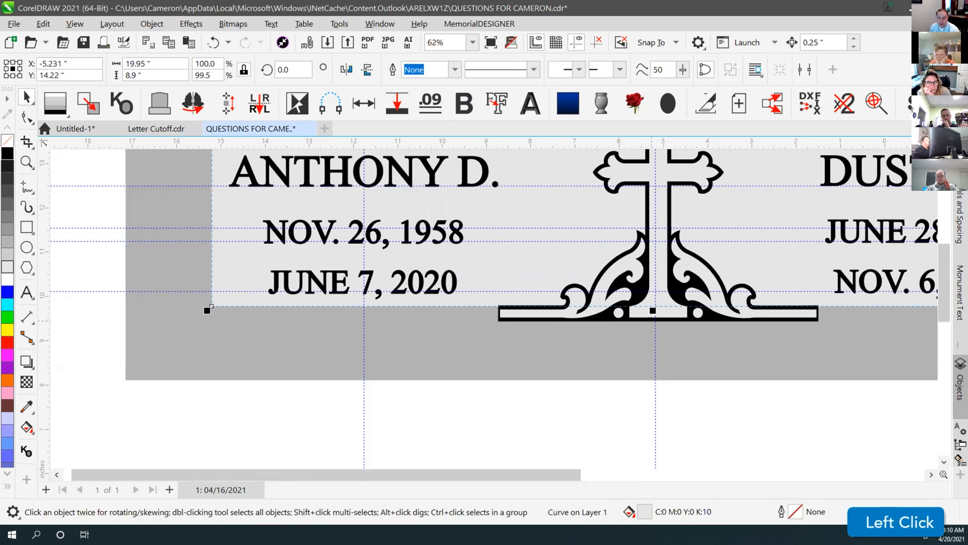
pyautogui.moveTo(649, 305); pyautogui.dragTo(497, 309)
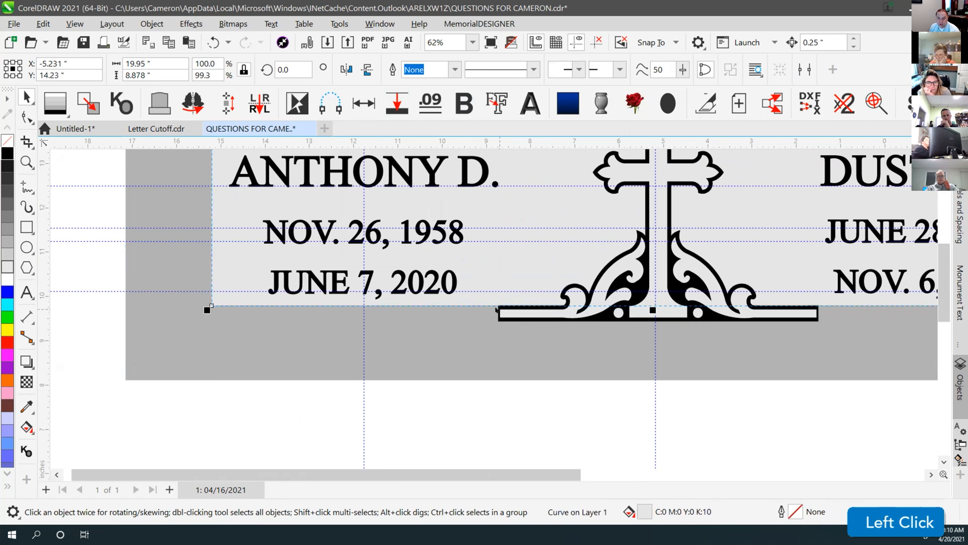
pyautogui.scroll(3, 496, 309)
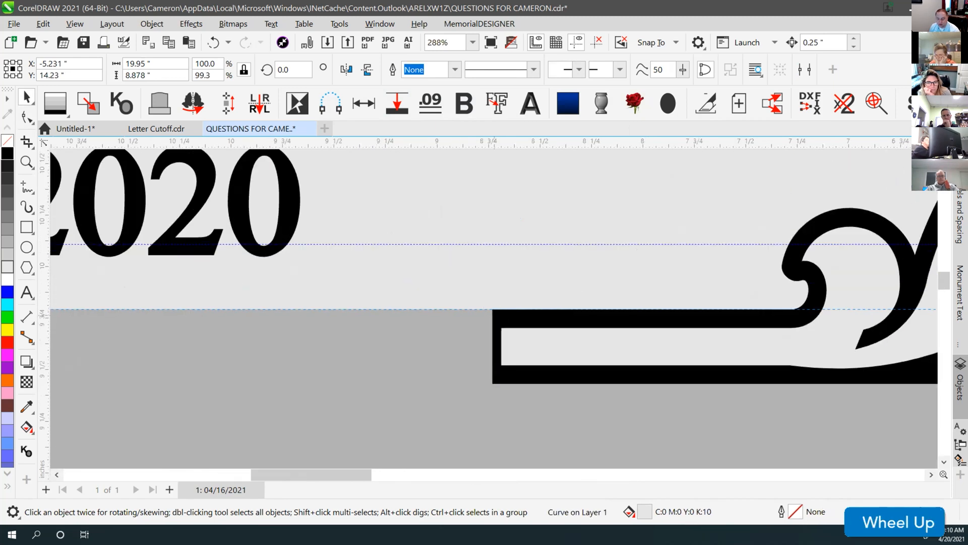
pyautogui.press('F4')
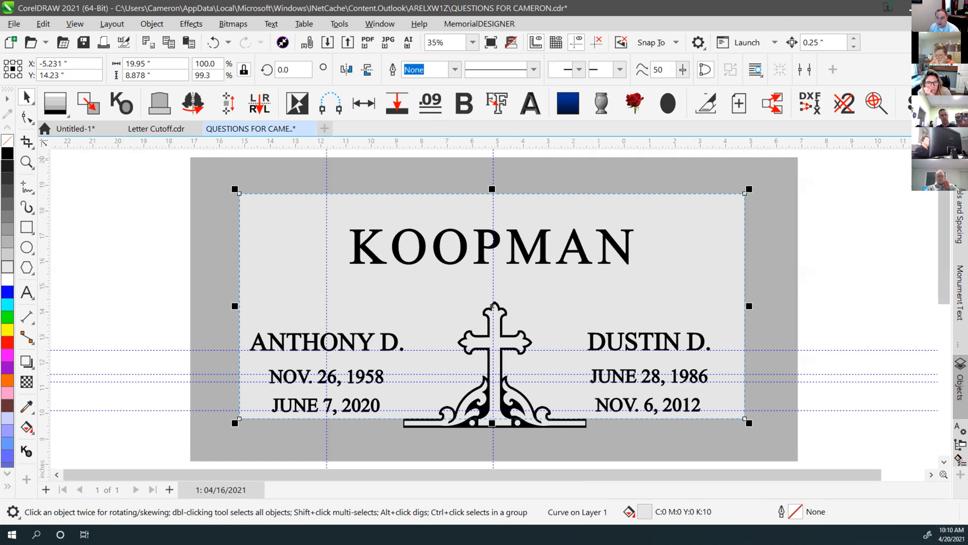
pyautogui.click(960, 216)
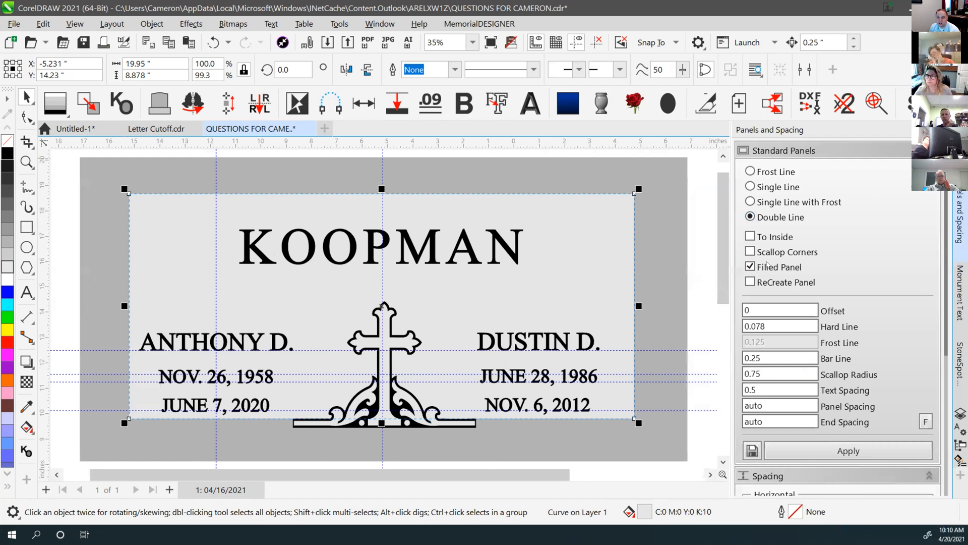
# Set the Hard Line width to .09 and draw a straight line measuring the panel gap
pyautogui.click(766, 320)
pyautogui.write('.09')
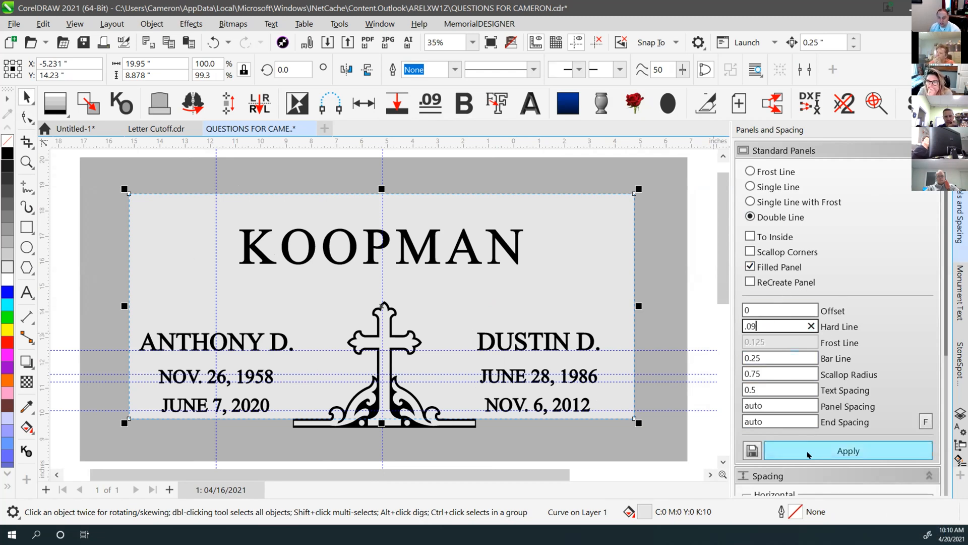
pyautogui.scroll(-3, 381, 310)
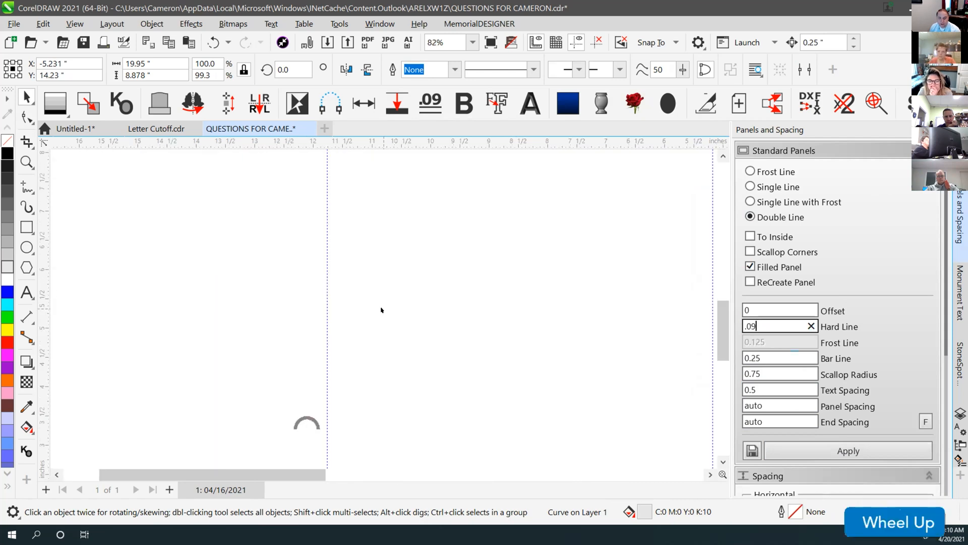
pyautogui.scroll(4, 381, 310)
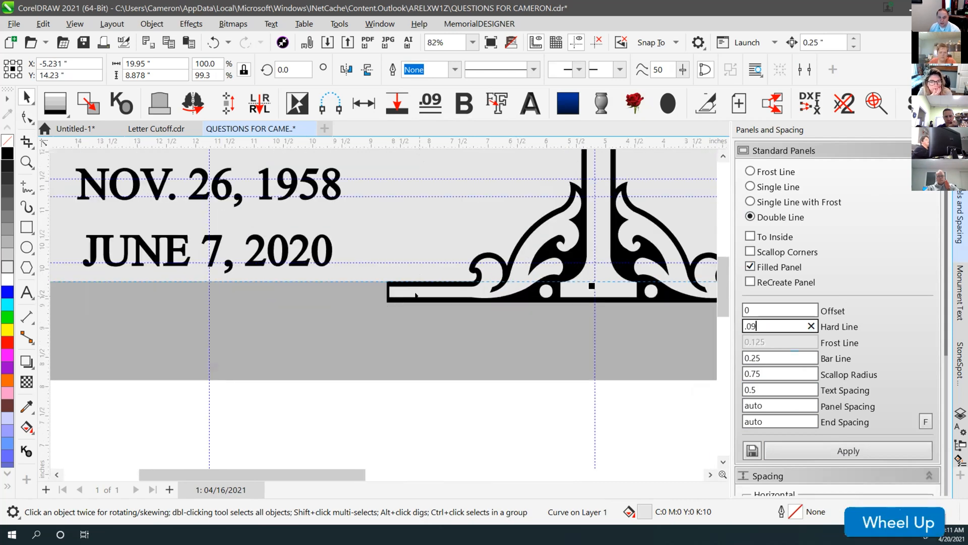
pyautogui.scroll(3, 382, 310)
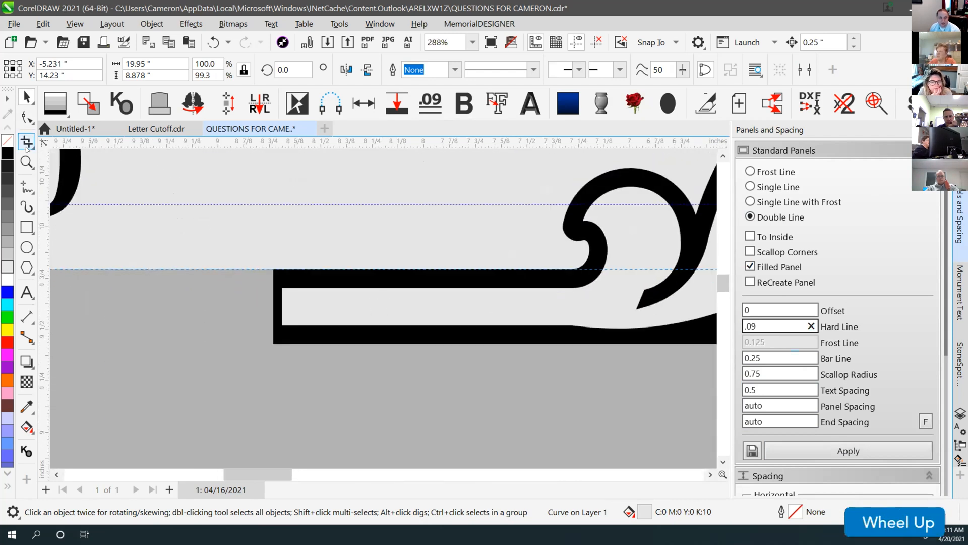
pyautogui.click(26, 187)
pyautogui.click(323, 289)
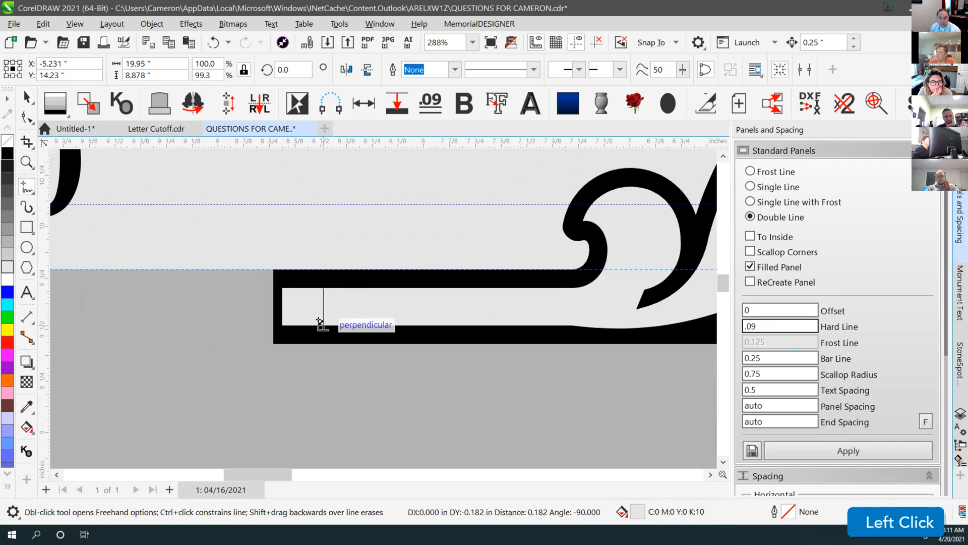
pyautogui.click(323, 325)
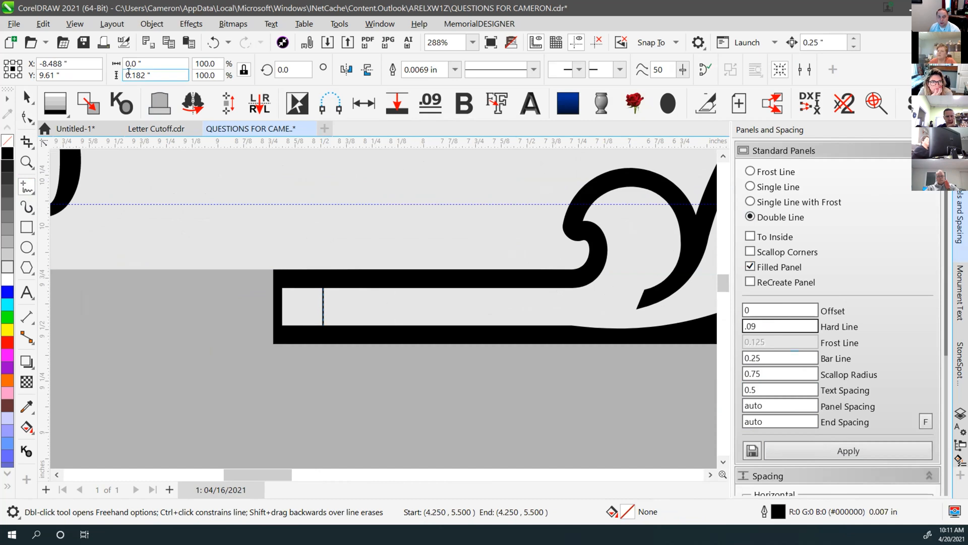
# Enter a .182 Bar Line width and apply the double-line panel to the large panel curve
pyautogui.click(772, 358)
pyautogui.write('.1')
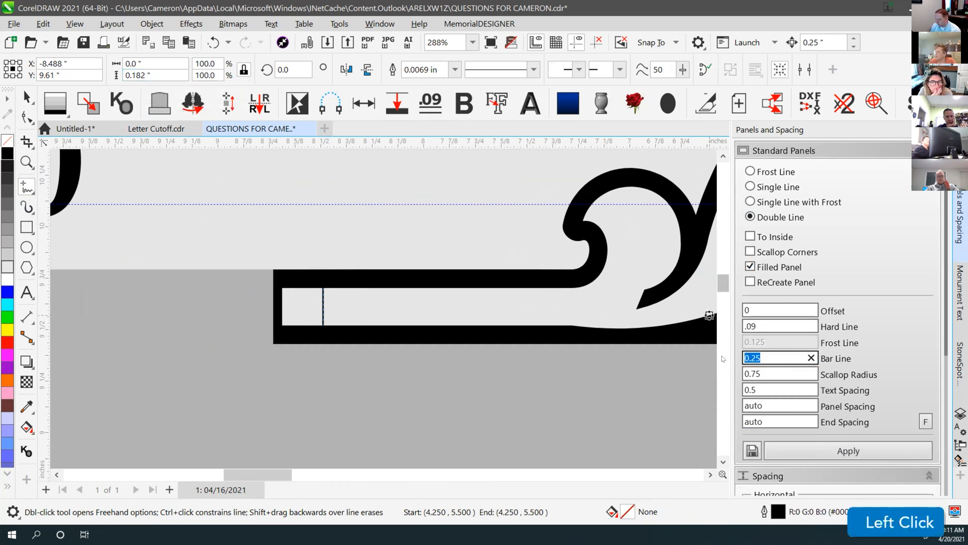
pyautogui.write('82')
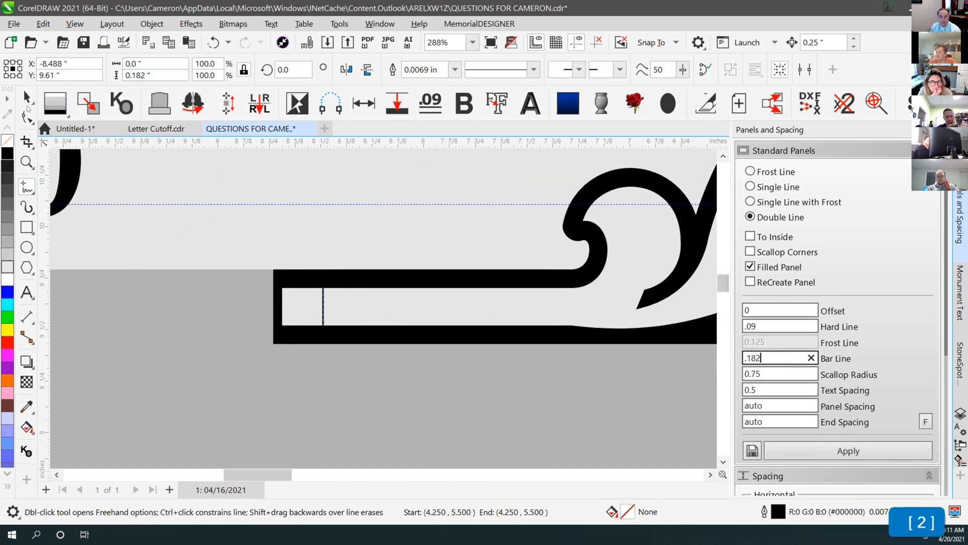
pyautogui.click(214, 238)
pyautogui.press('space')
pyautogui.click(246, 272)
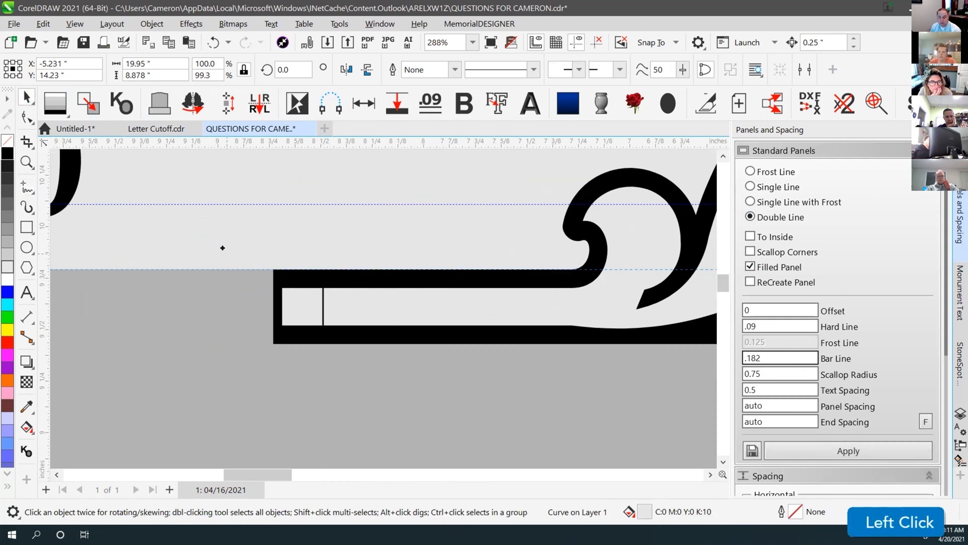
pyautogui.press('F4')
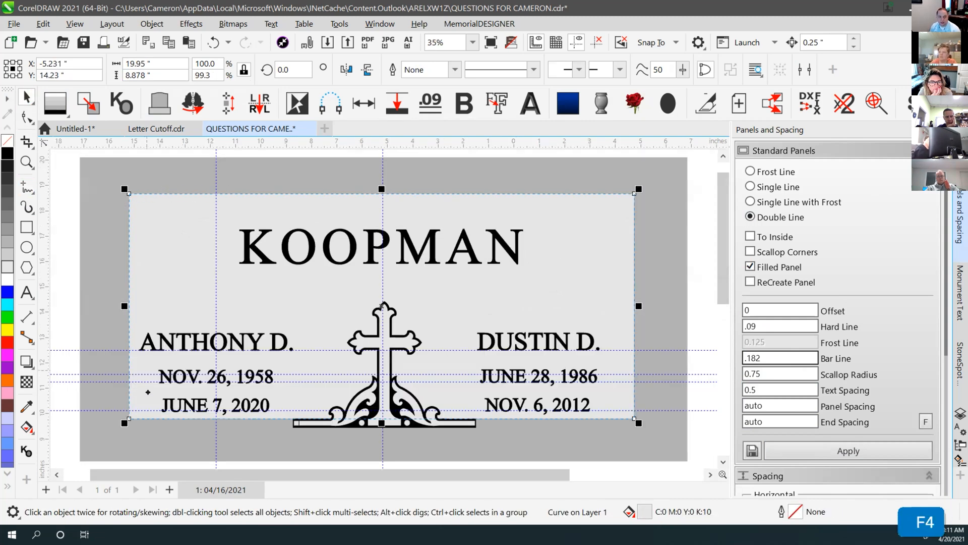
pyautogui.click(852, 452)
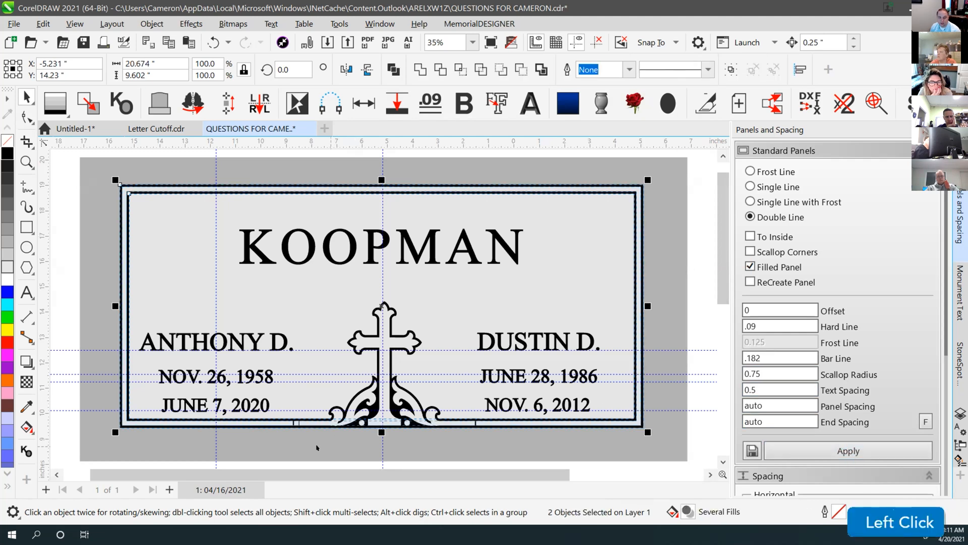
# Delete the extra thin vertical line from the panel's bottom border near the cross base
pyautogui.scroll(3, 296, 422)
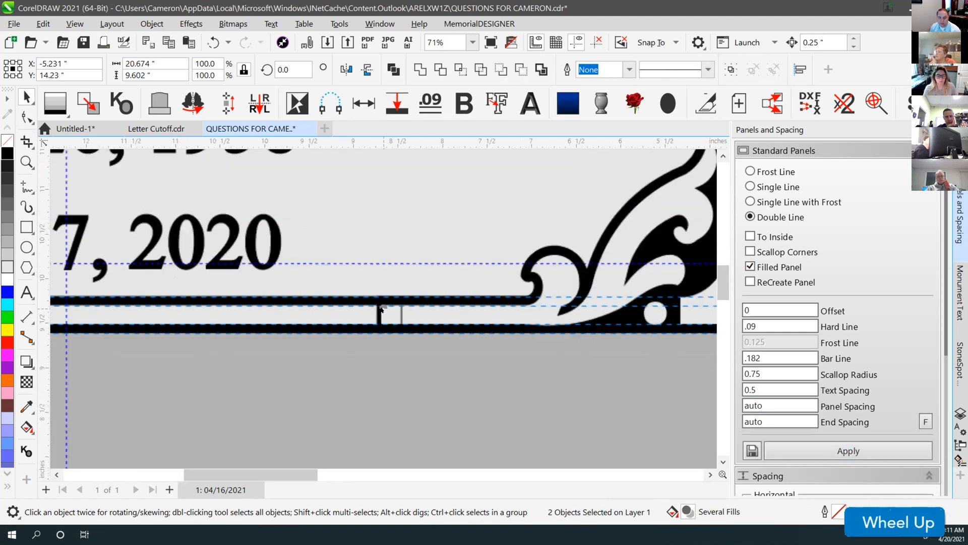
pyautogui.scroll(-2, 382, 309)
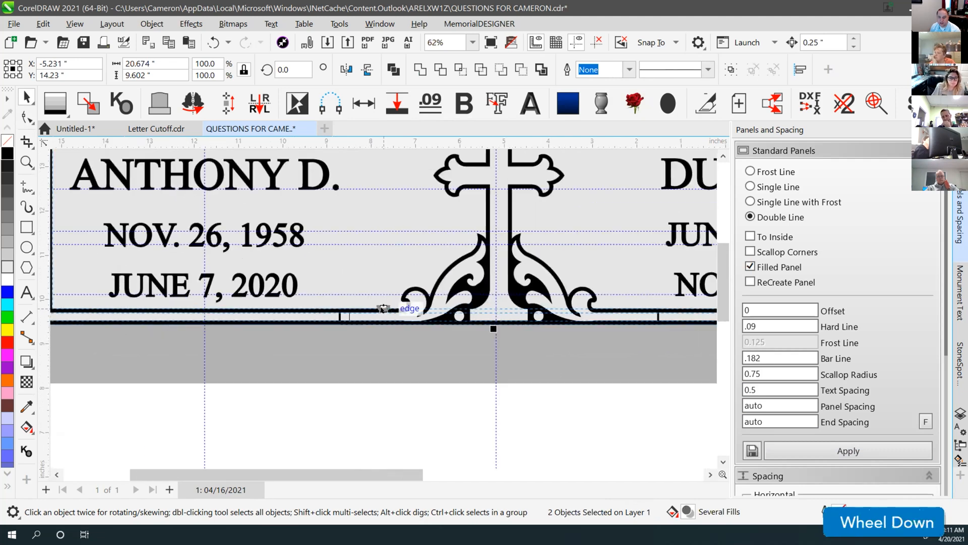
pyautogui.scroll(-4, 382, 309)
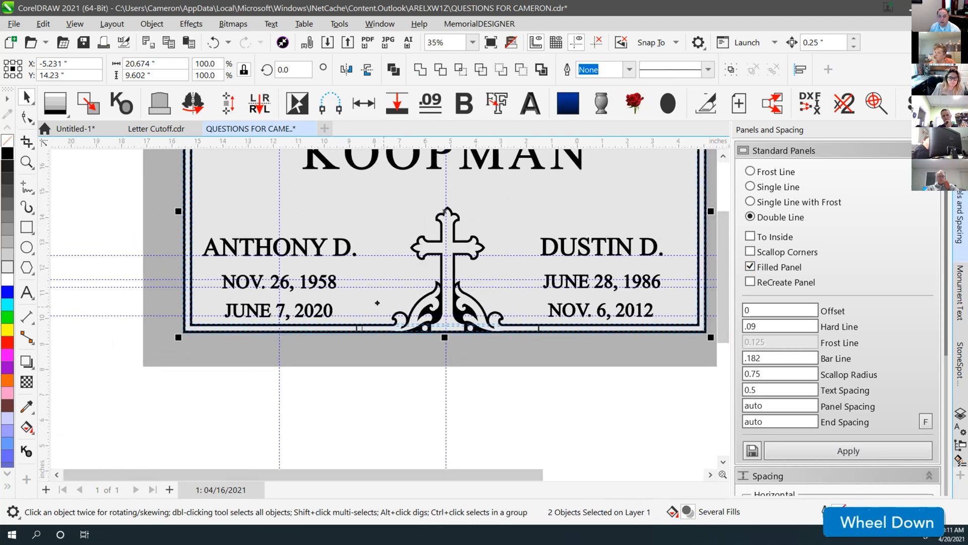
pyautogui.scroll(-2, 377, 302)
pyautogui.press('F4')
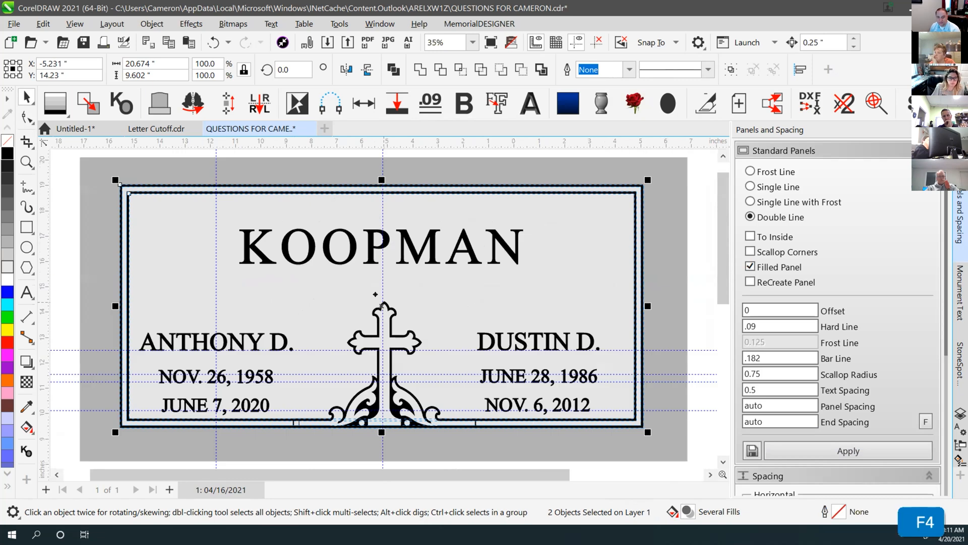
pyautogui.click(242, 156)
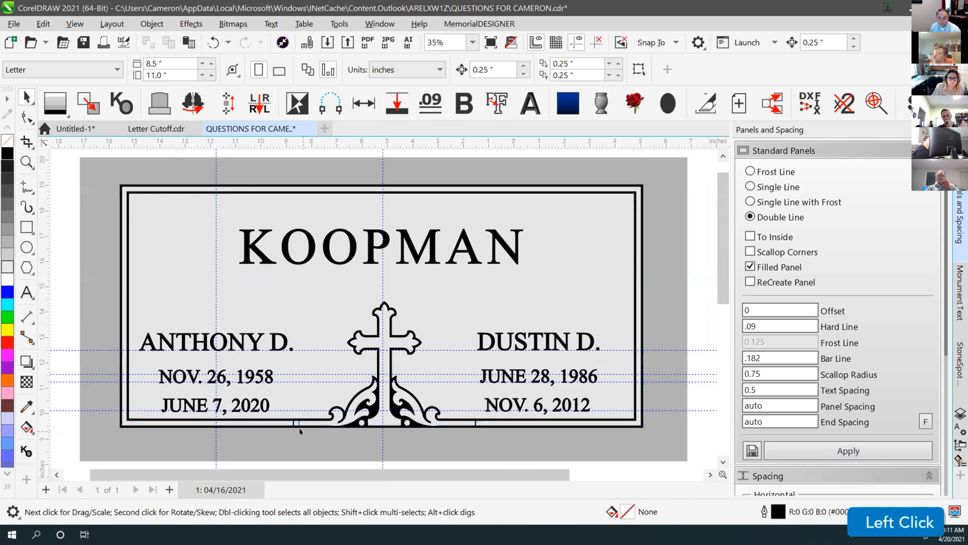
pyautogui.scroll(2, 299, 431)
pyautogui.scroll(-1, 381, 304)
pyautogui.scroll(4, 477, 236)
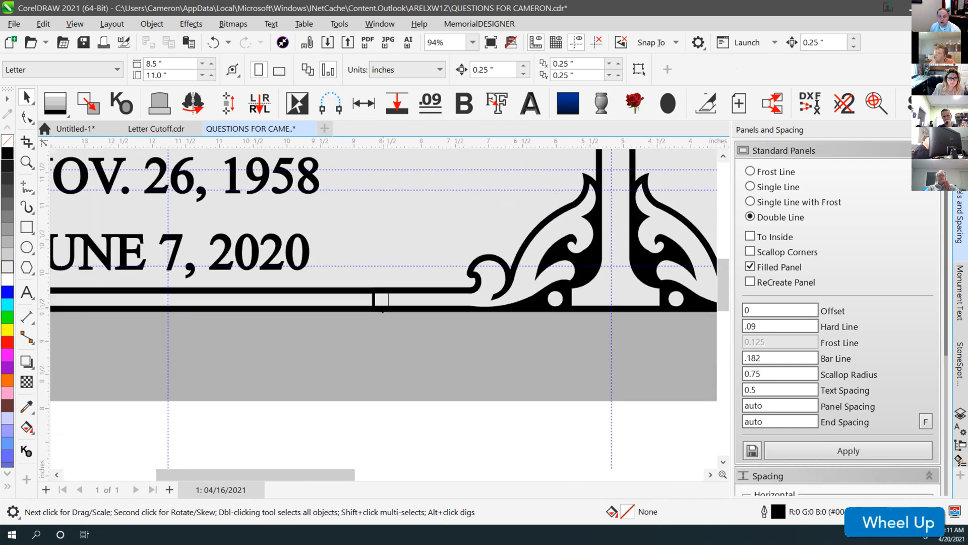
pyautogui.click(392, 294)
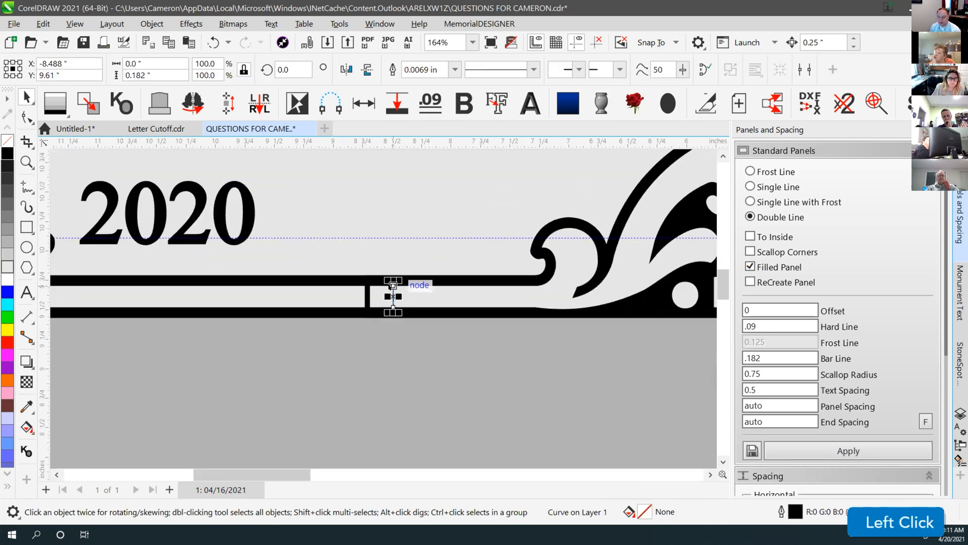
pyautogui.press('Delete')
# Test-lift the panel curve about half an inch, then undo the move
pyautogui.click(390, 287)
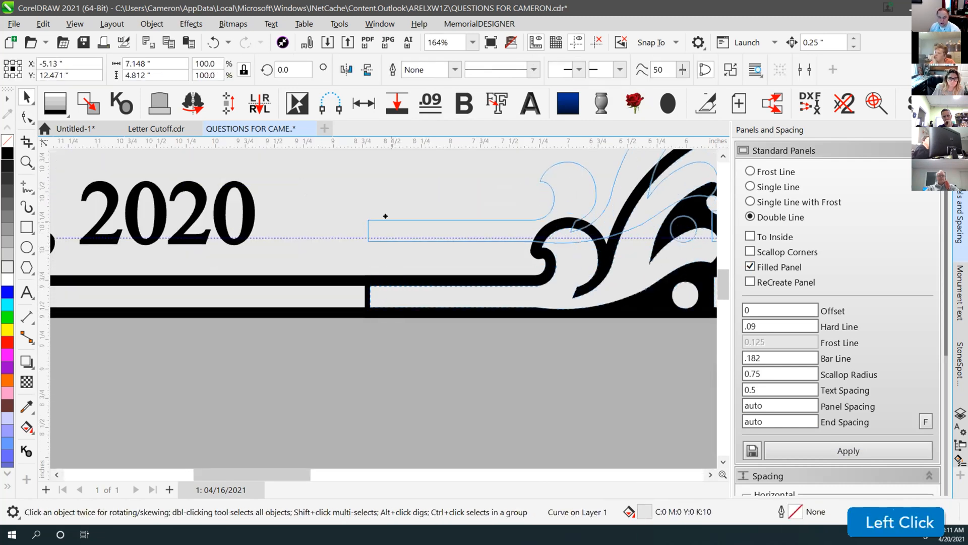
pyautogui.moveTo(397, 286); pyautogui.dragTo(390, 231)
pyautogui.hotkey('ctrl', 'z')
pyautogui.hotkey('ctrl', 'z')
# Marquee-select the cross ornament and the panel curve together
pyautogui.click(417, 218)
pyautogui.scroll(-3, 377, 303)
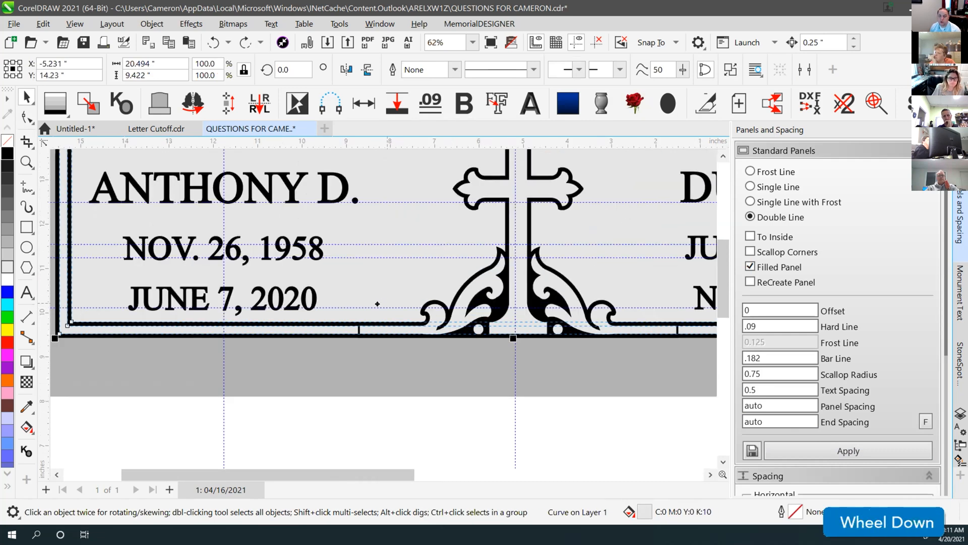
pyautogui.scroll(-1, 377, 303)
pyautogui.click(410, 418)
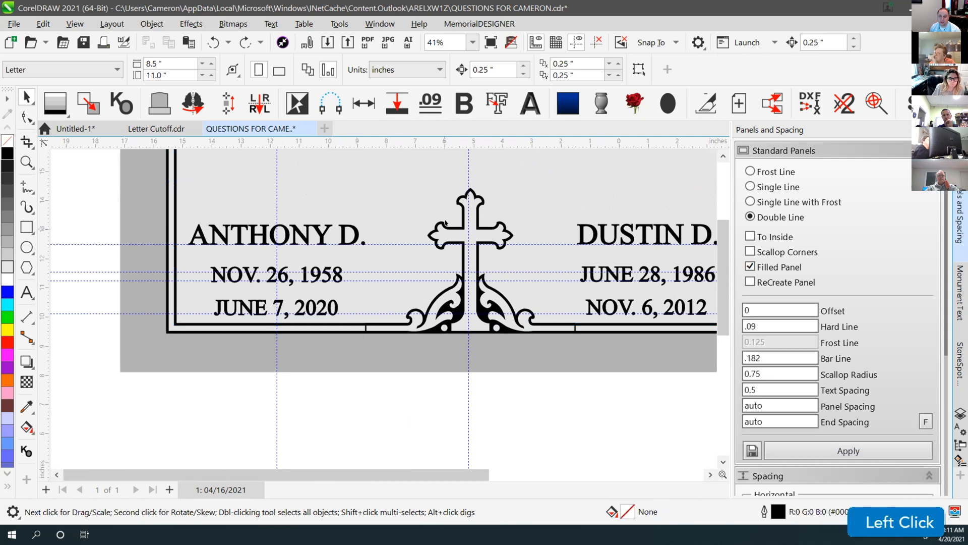
pyautogui.moveTo(348, 406); pyautogui.dragTo(589, 179)
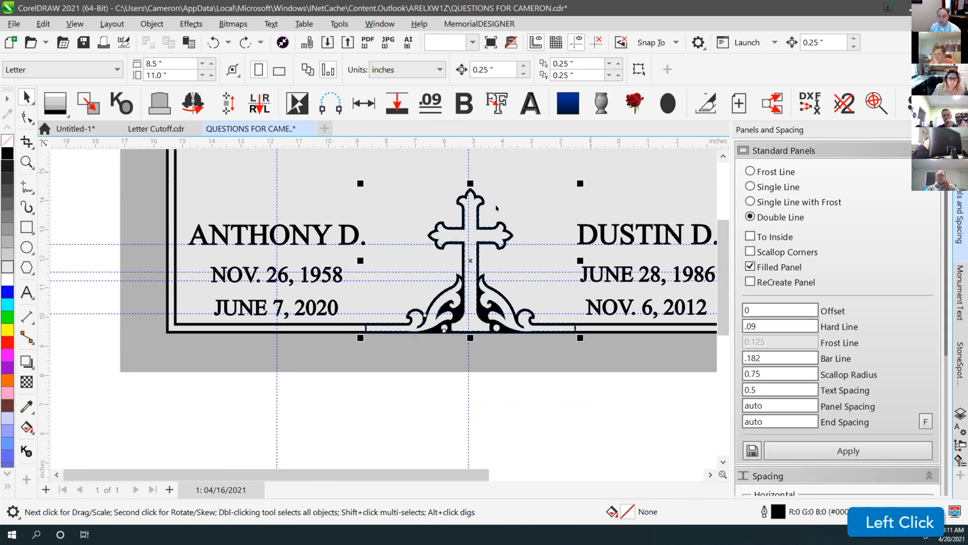
# Test-drag the cross ornament off the panel to the left, then undo it
pyautogui.scroll(-1, 476, 229)
pyautogui.click(283, 474)
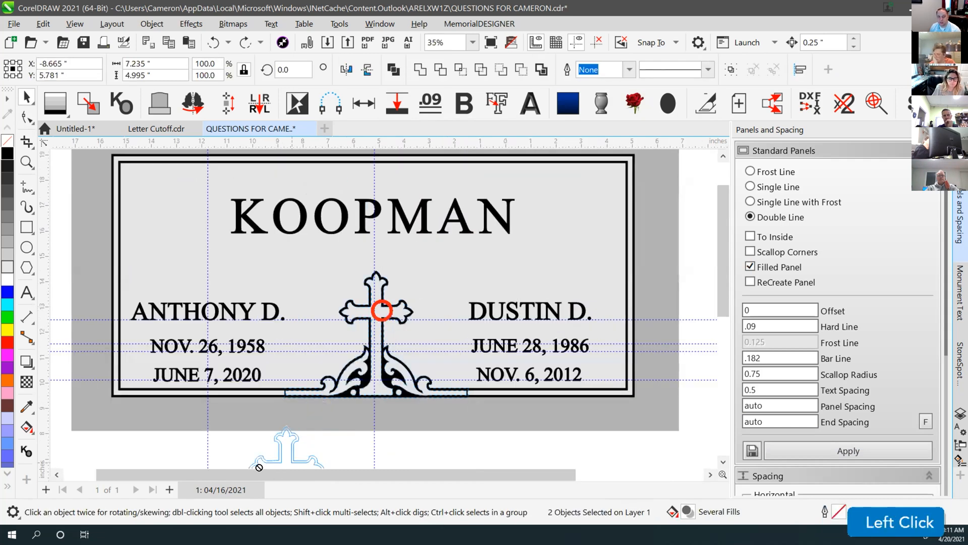
pyautogui.scroll(-1, 386, 282)
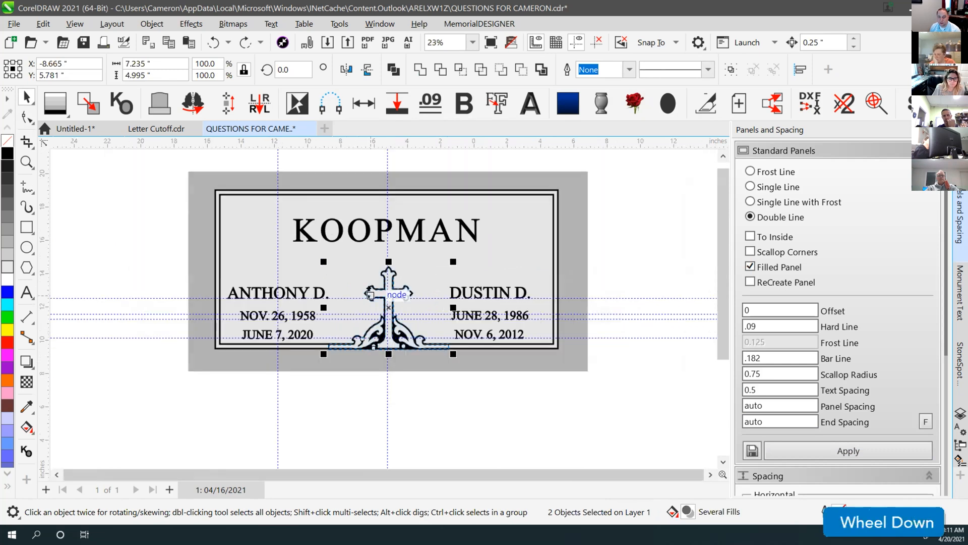
pyautogui.moveTo(375, 295); pyautogui.dragTo(131, 336)
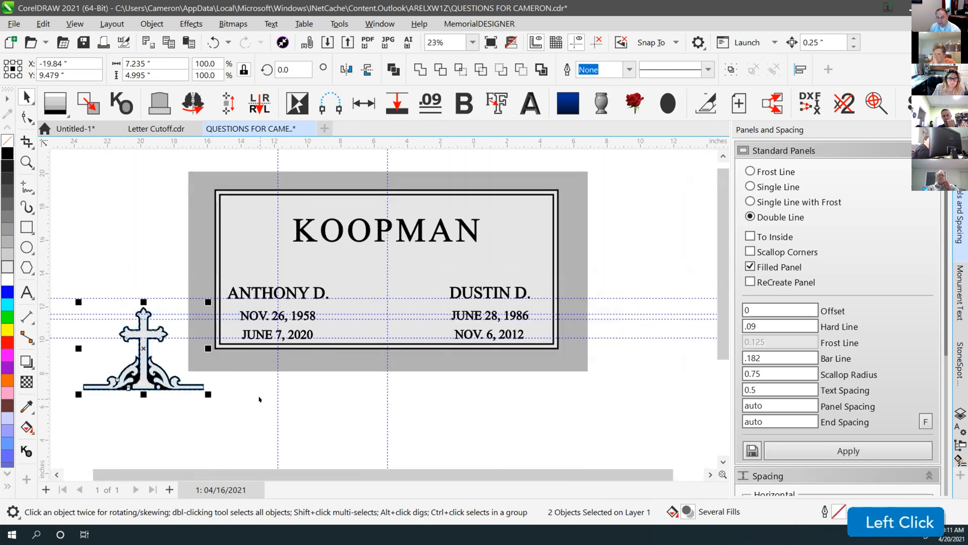
pyautogui.hotkey('ctrl', 'z')
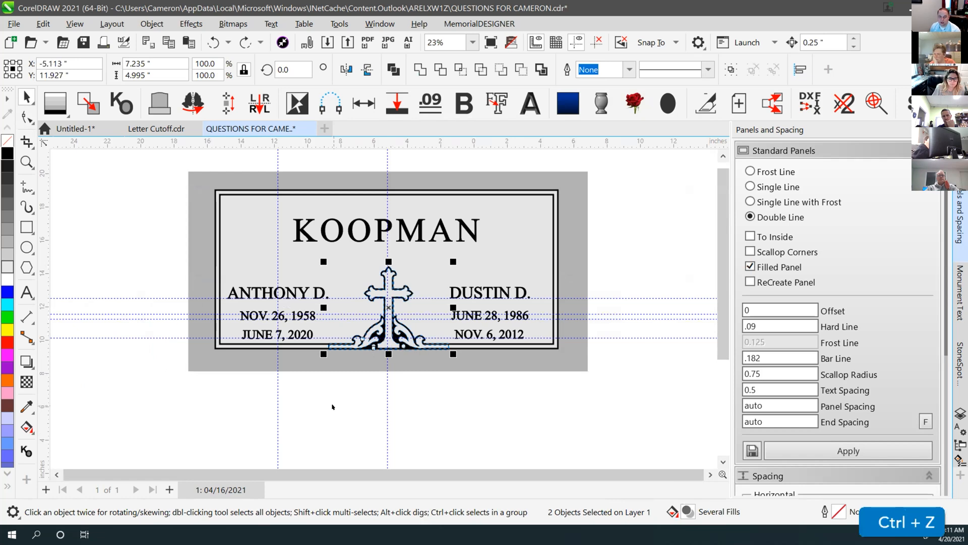
pyautogui.click(332, 406)
pyautogui.moveTo(171, 166); pyautogui.dragTo(607, 416)
pyautogui.scroll(-1, 377, 304)
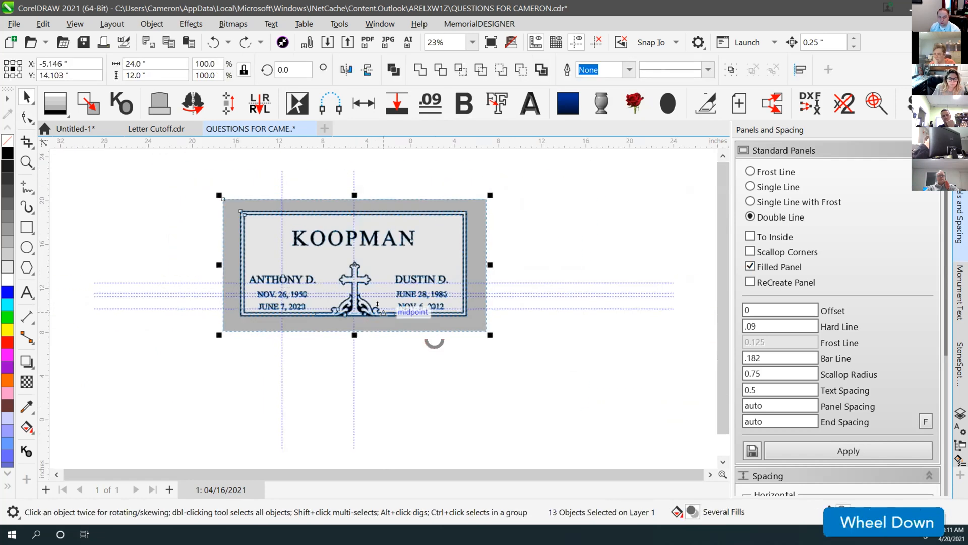
pyautogui.moveTo(298, 259); pyautogui.dragTo(568, 259)
pyautogui.rightClick(569, 259)
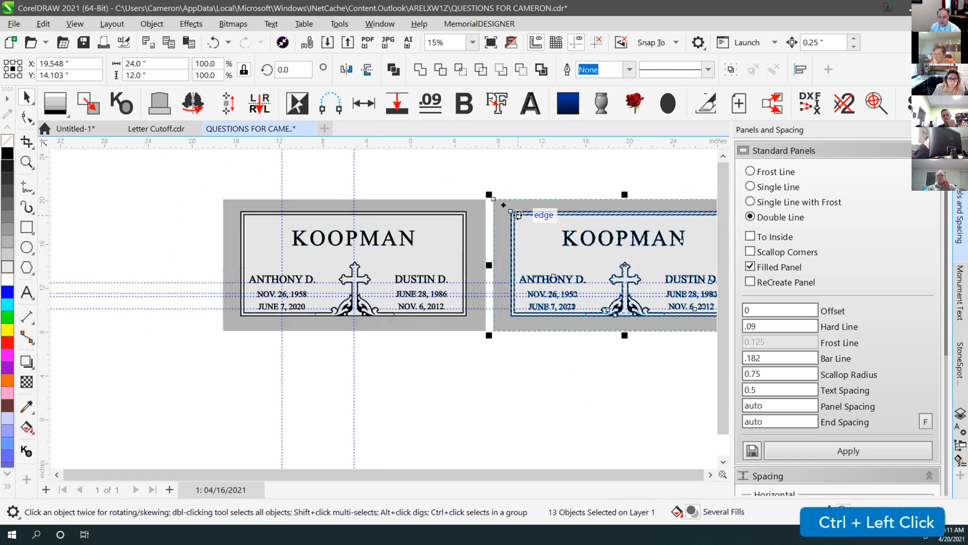
pyautogui.click(475, 183)
pyautogui.scroll(2, 380, 311)
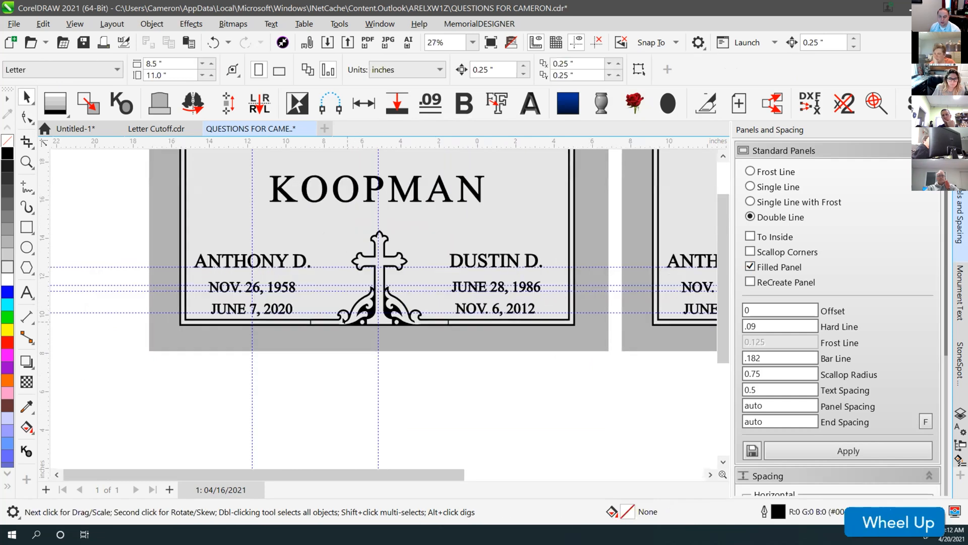
pyautogui.scroll(7, 323, 313)
# Slide the scroll ornament's connector nodes left along the border with the Shape tool
pyautogui.click(323, 313)
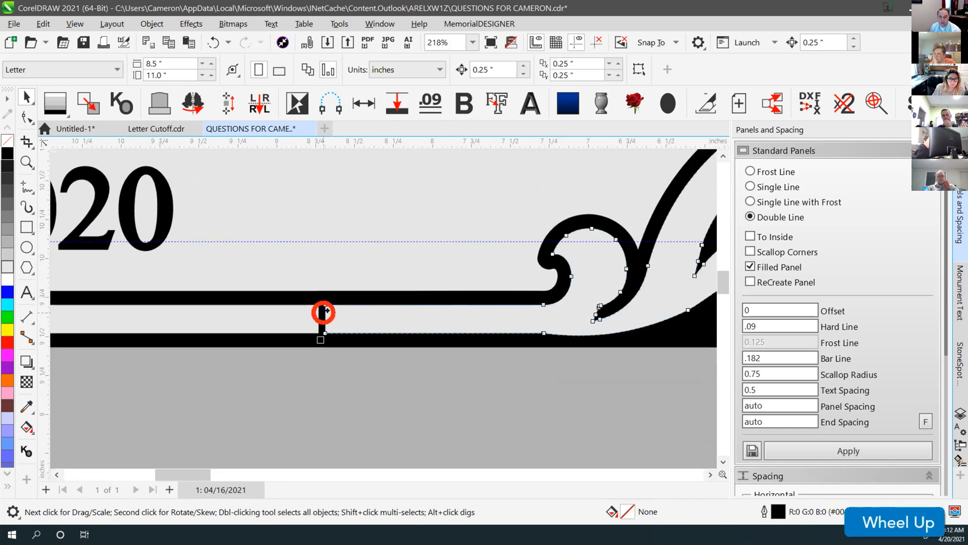
pyautogui.click(320, 340)
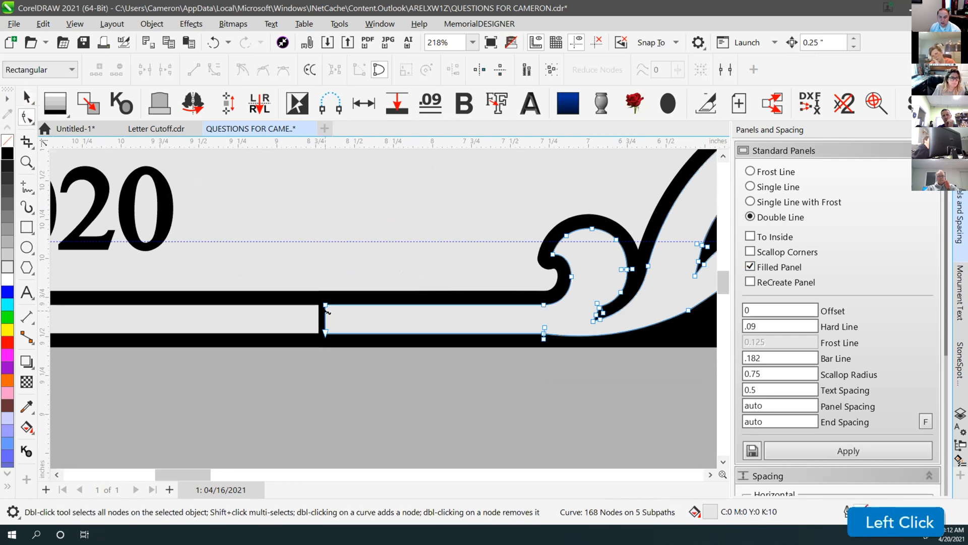
pyautogui.scroll(1, 206, 309)
pyautogui.click(368, 289)
pyautogui.moveTo(384, 345); pyautogui.dragTo(341, 345)
pyautogui.press('space')
pyautogui.click(327, 326)
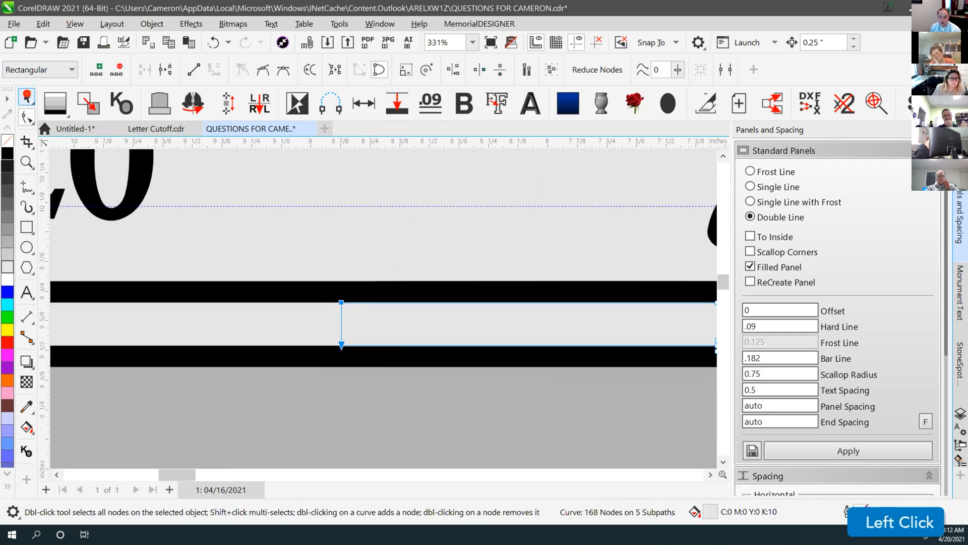
pyautogui.scroll(-4, 351, 319)
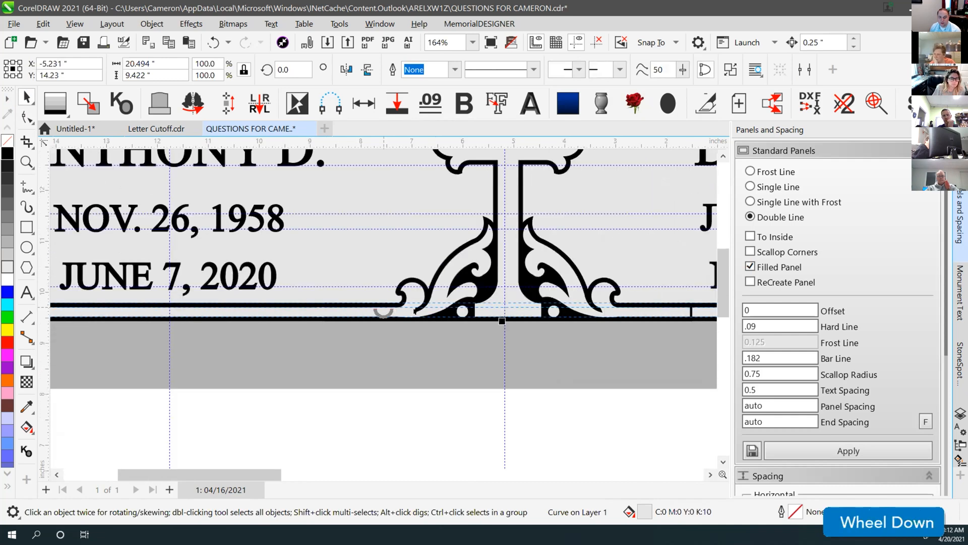
# Slide the vertical connector segment right, then undo the node moves
pyautogui.click(27, 117)
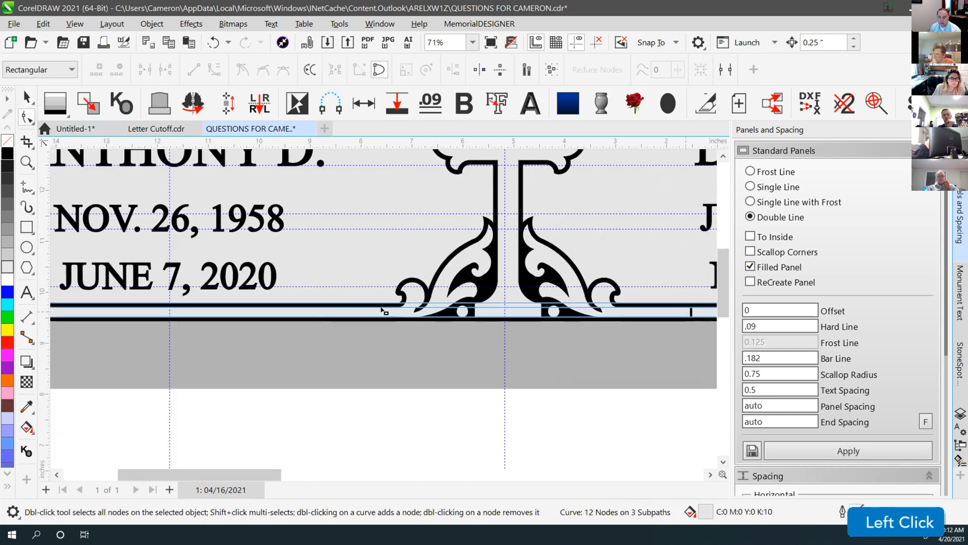
pyautogui.scroll(4, 384, 311)
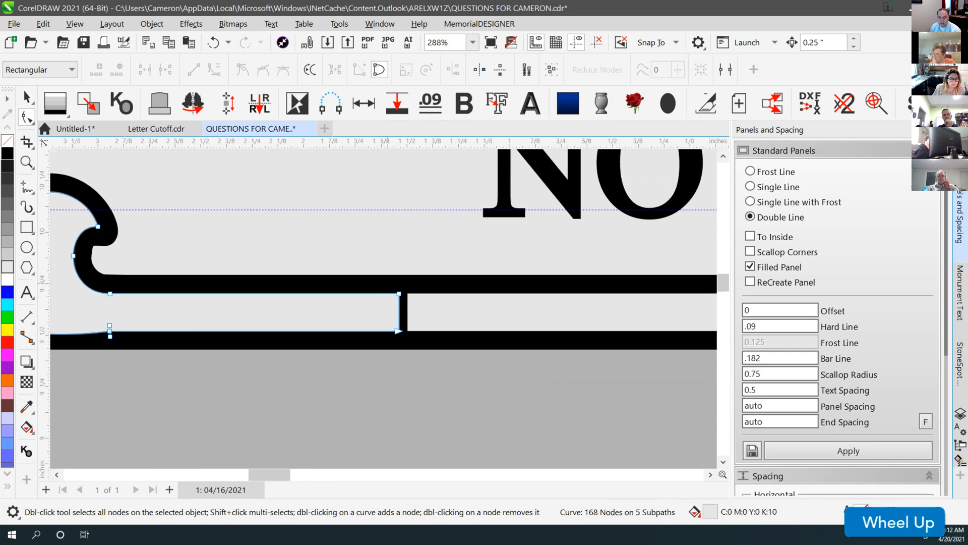
pyautogui.click(391, 330)
pyautogui.moveTo(397, 330); pyautogui.dragTo(437, 331)
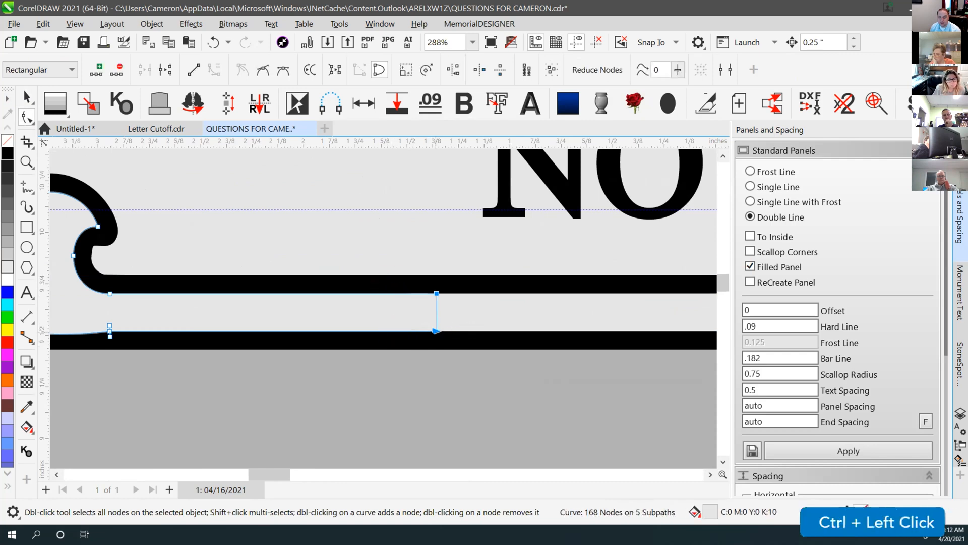
pyautogui.click(27, 97)
pyautogui.scroll(-4, 393, 310)
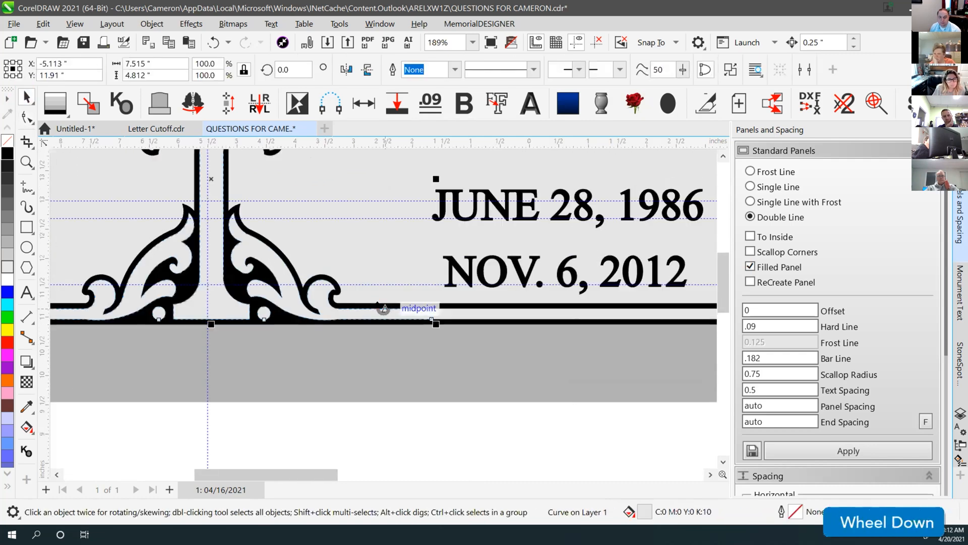
pyautogui.hotkey('ctrl', 'z')
pyautogui.hotkey('ctrl', 'z')
pyautogui.scroll(-1, 381, 310)
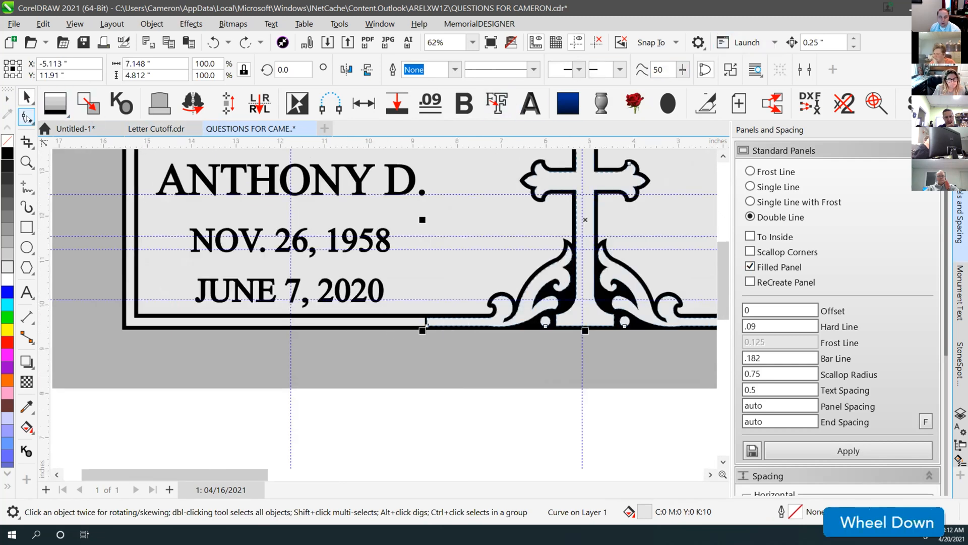
# Nudge the two nodes ending the inner bottom border line 0.25 inch left
pyautogui.click(27, 117)
pyautogui.scroll(2, 444, 340)
pyautogui.click(357, 292)
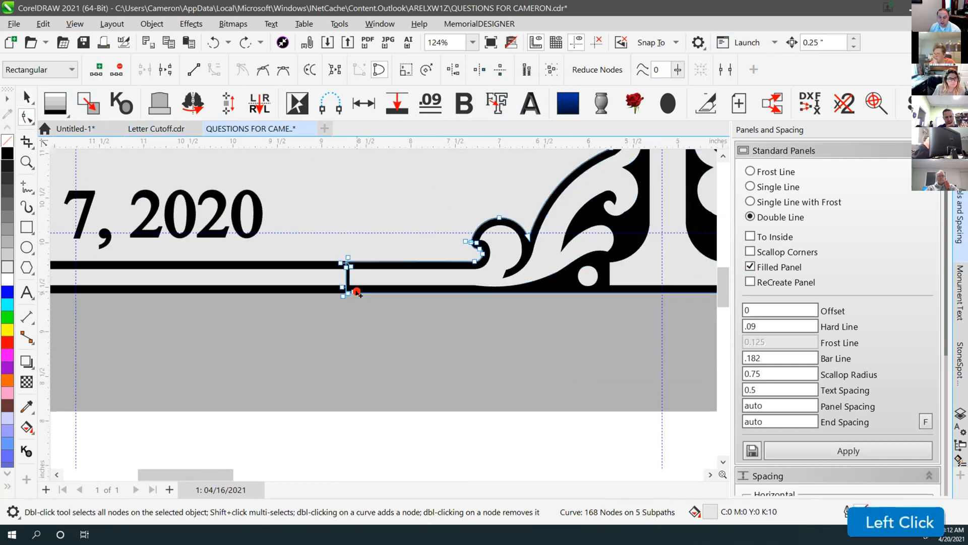
pyautogui.click(360, 285)
pyautogui.scroll(1, 359, 286)
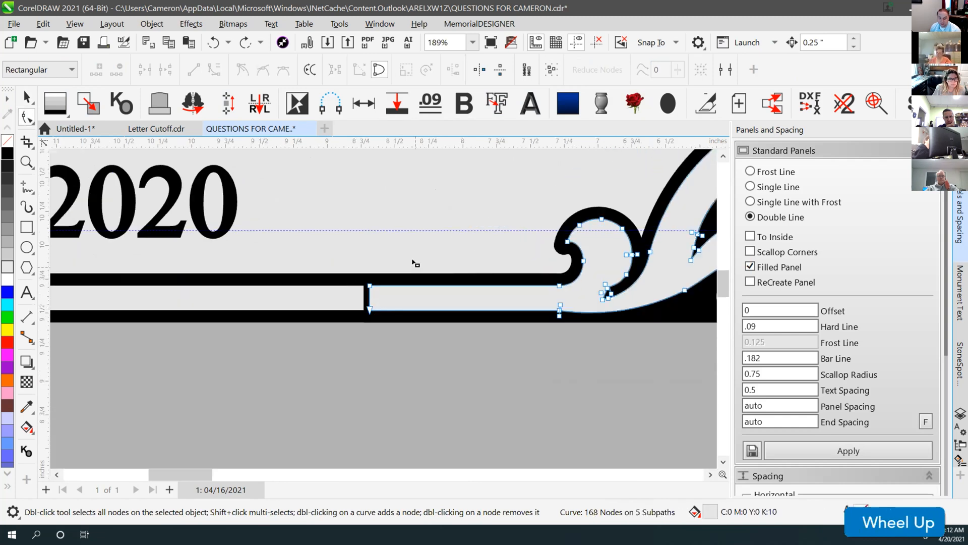
pyautogui.moveTo(416, 263); pyautogui.dragTo(344, 368)
pyautogui.press('Left')
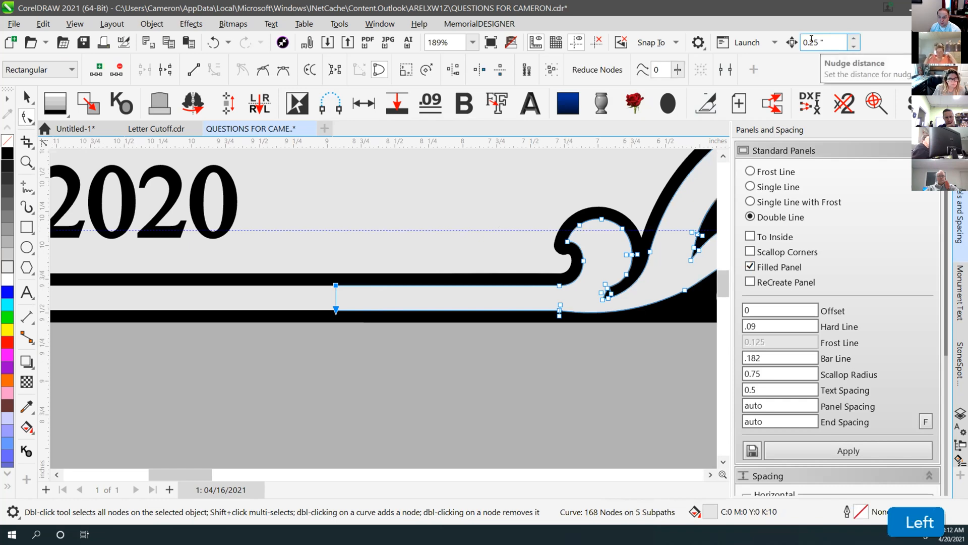
# Nudge the line-end nodes beside the ornament 0.25 inch right, then return to the Pick tool
pyautogui.scroll(-2, 409, 297)
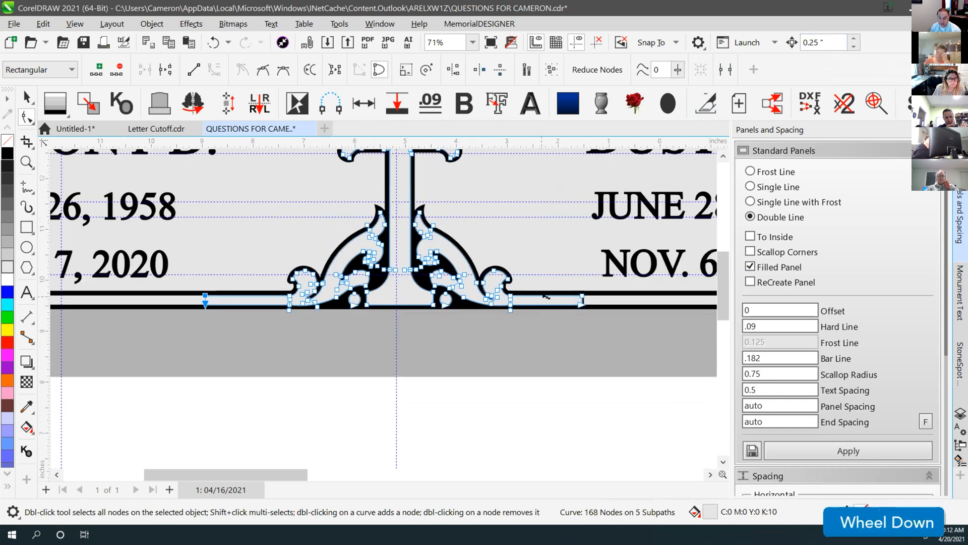
pyautogui.scroll(1, 545, 296)
pyautogui.click(382, 289)
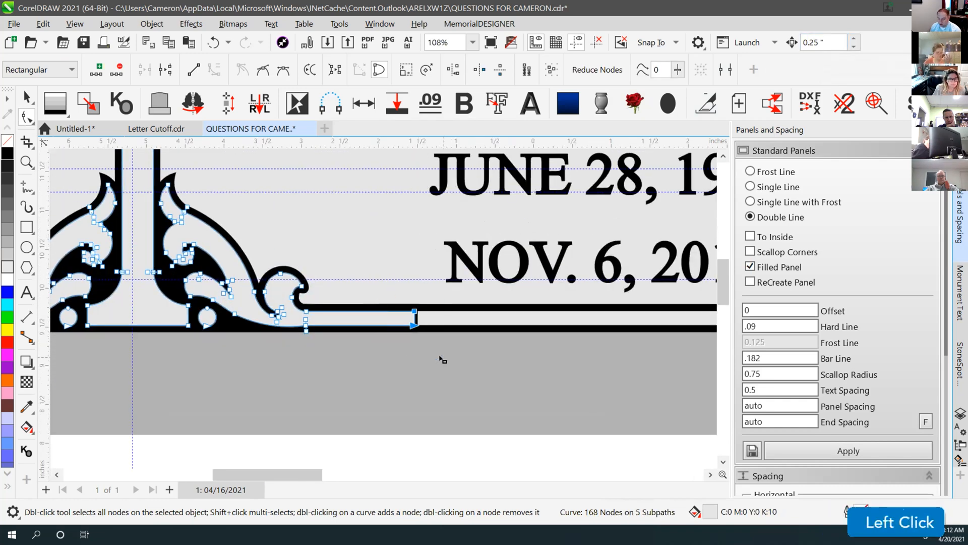
pyautogui.press('Right')
pyautogui.click(27, 97)
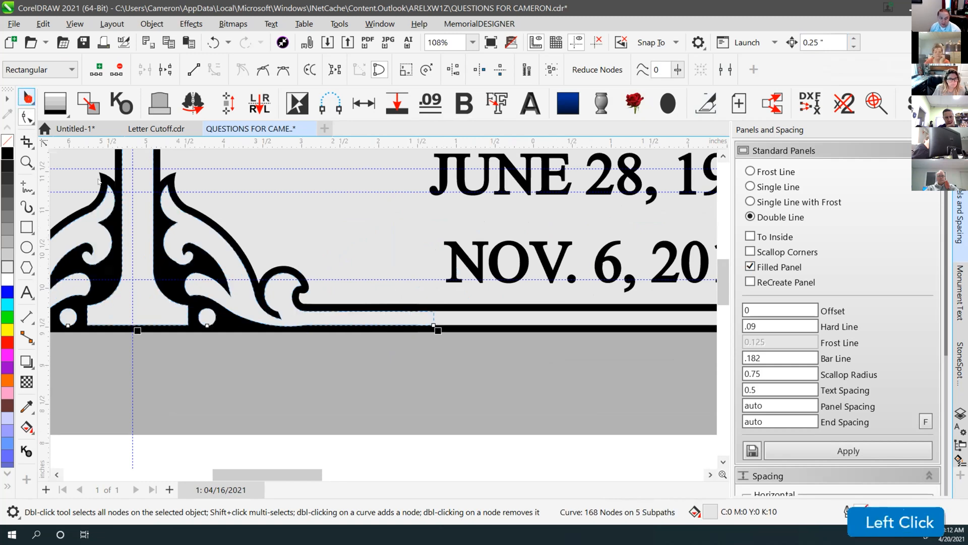
pyautogui.scroll(-1, 384, 305)
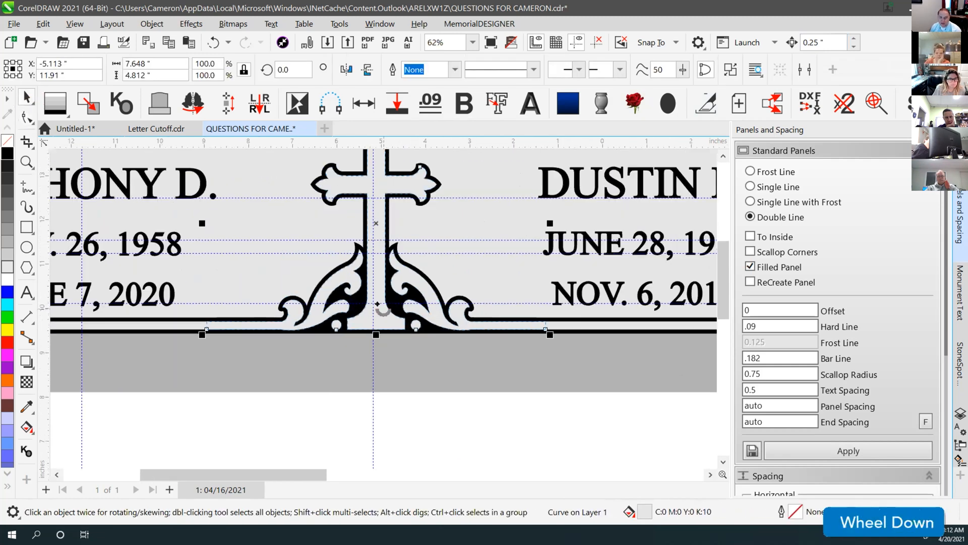
pyautogui.scroll(-1, 372, 426)
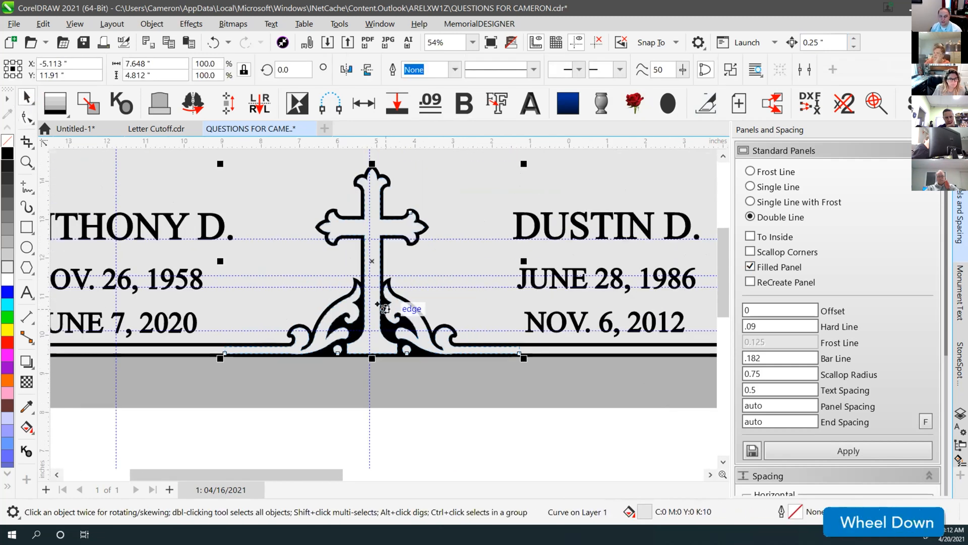
pyautogui.click(326, 425)
pyautogui.click(275, 343)
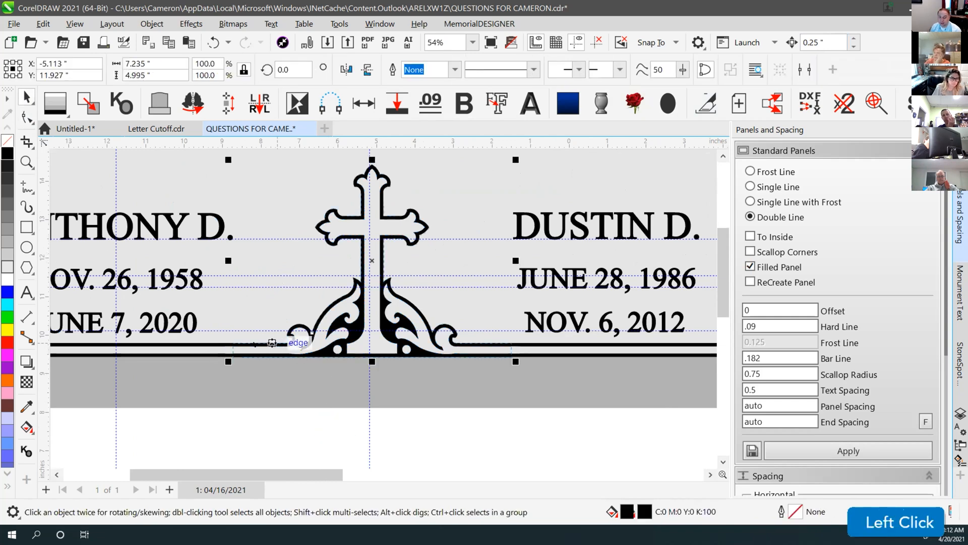
pyautogui.click(25, 117)
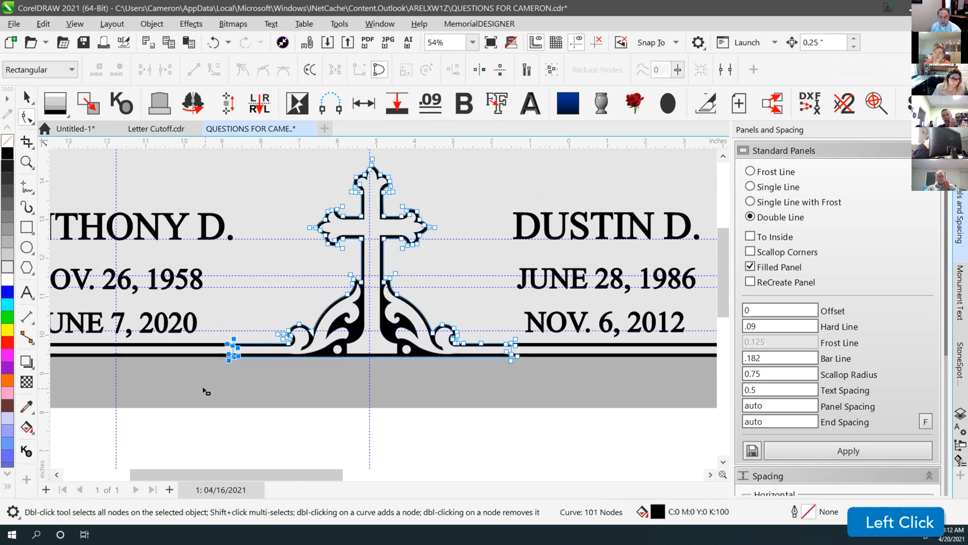
pyautogui.click(360, 426)
pyautogui.moveTo(499, 332); pyautogui.dragTo(536, 392)
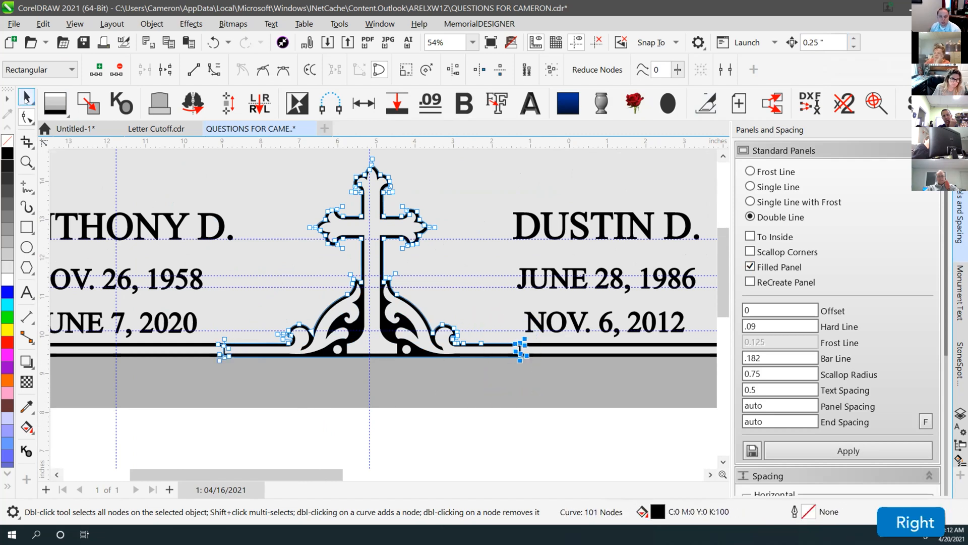
pyautogui.hotkey('ctrl', 'z')
pyautogui.hotkey('ctrl', 'z')
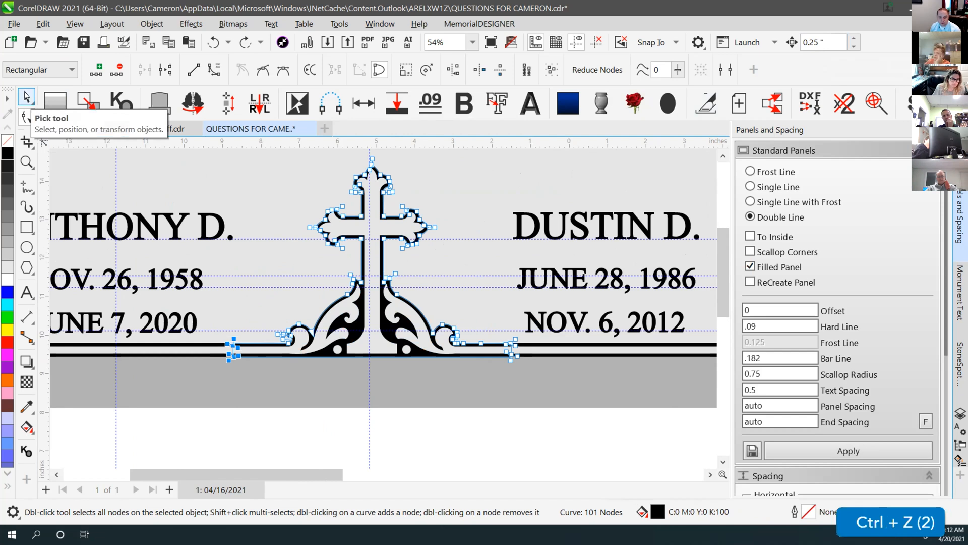
pyautogui.click(26, 96)
pyautogui.click(275, 422)
pyautogui.click(230, 350)
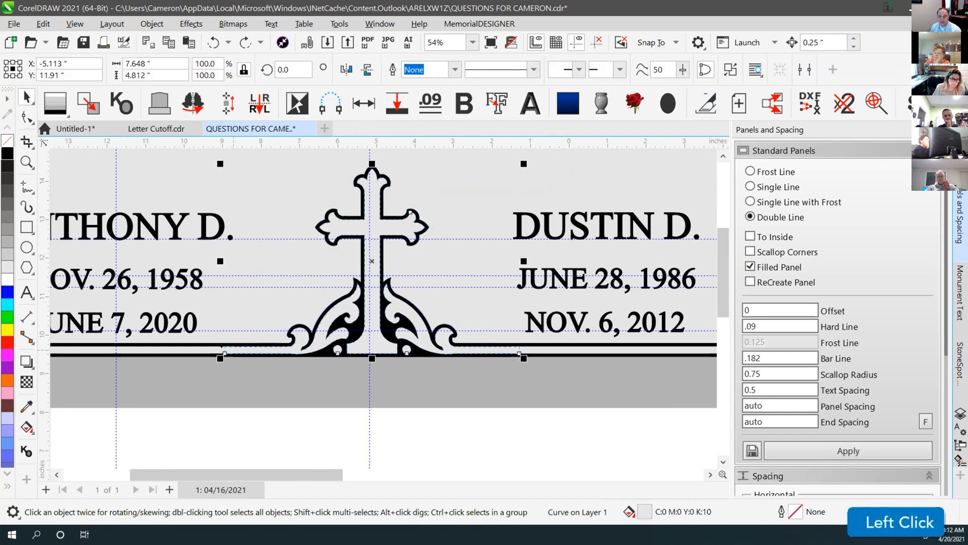
pyautogui.click(278, 439)
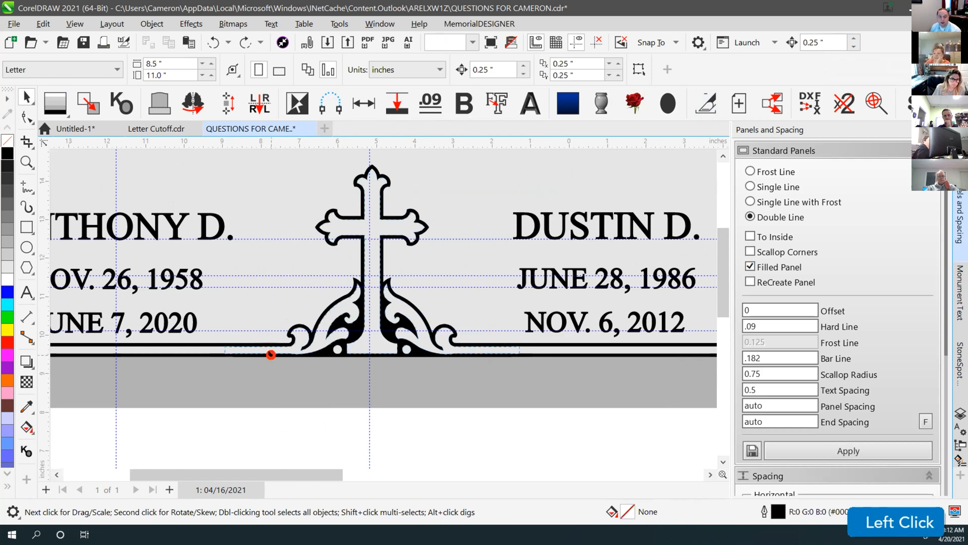
pyautogui.click(270, 354)
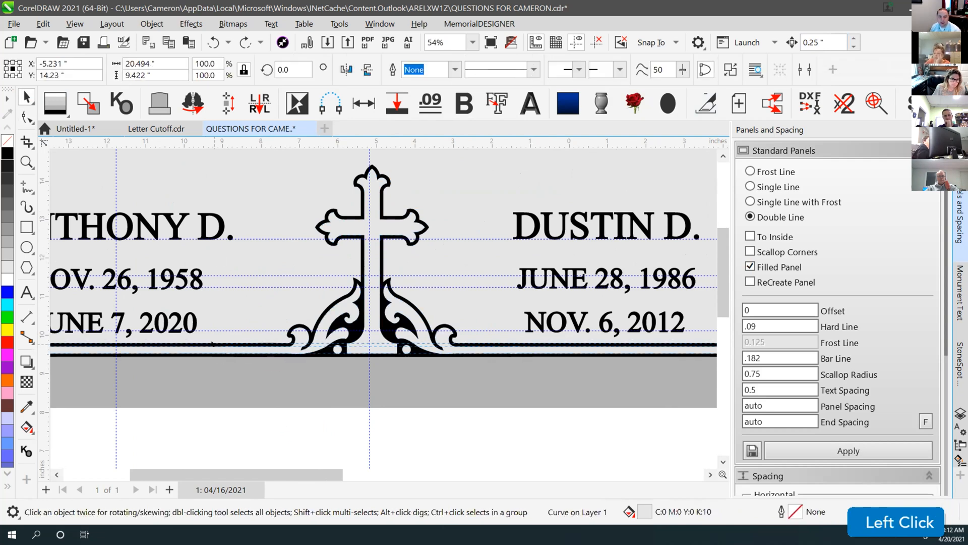
pyautogui.click(293, 400)
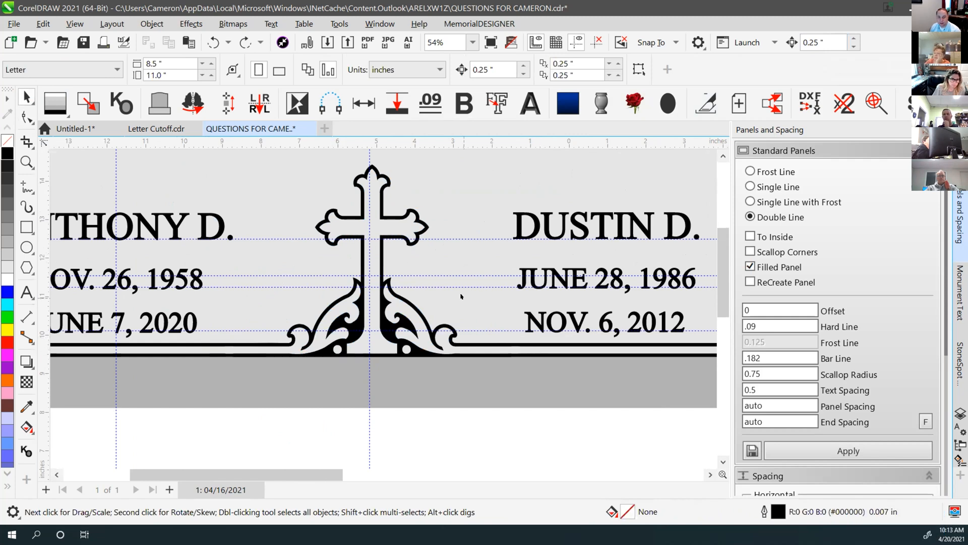
# Select both parts of the cross ornament, test-move them below the panel, and undo
pyautogui.scroll(-2, 382, 310)
pyautogui.moveTo(240, 397); pyautogui.dragTo(295, 353)
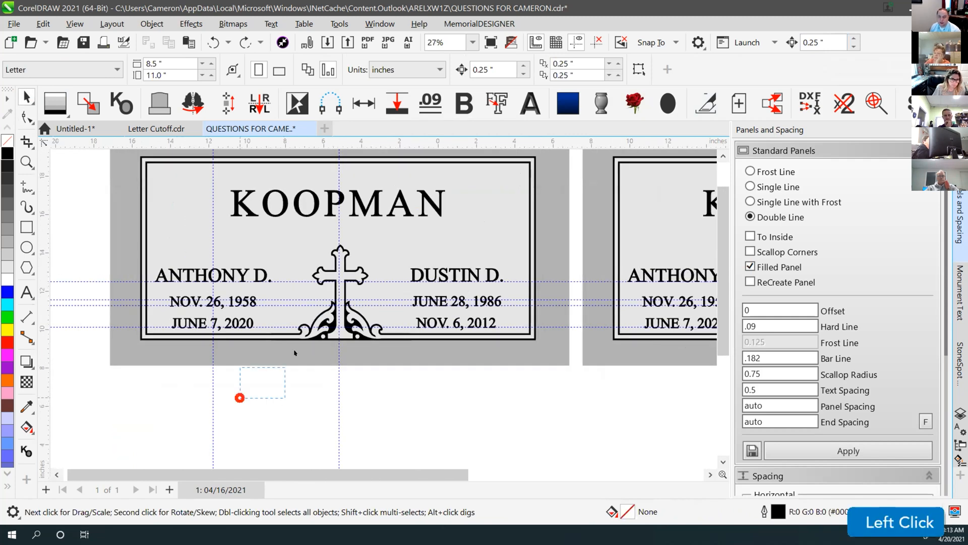
pyautogui.moveTo(422, 222); pyautogui.dragTo(423, 221)
pyautogui.moveTo(353, 275); pyautogui.dragTo(211, 408)
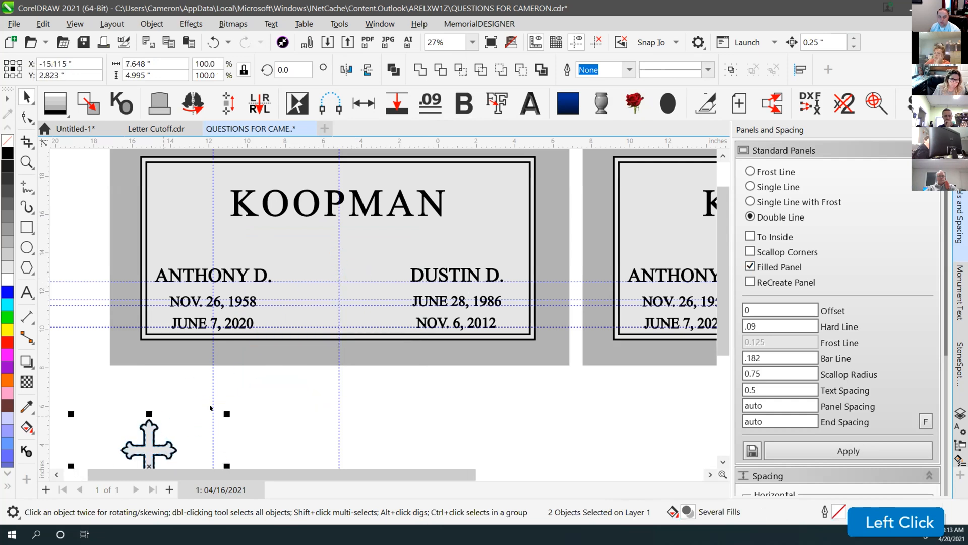
pyautogui.hotkey('ctrl', 'z')
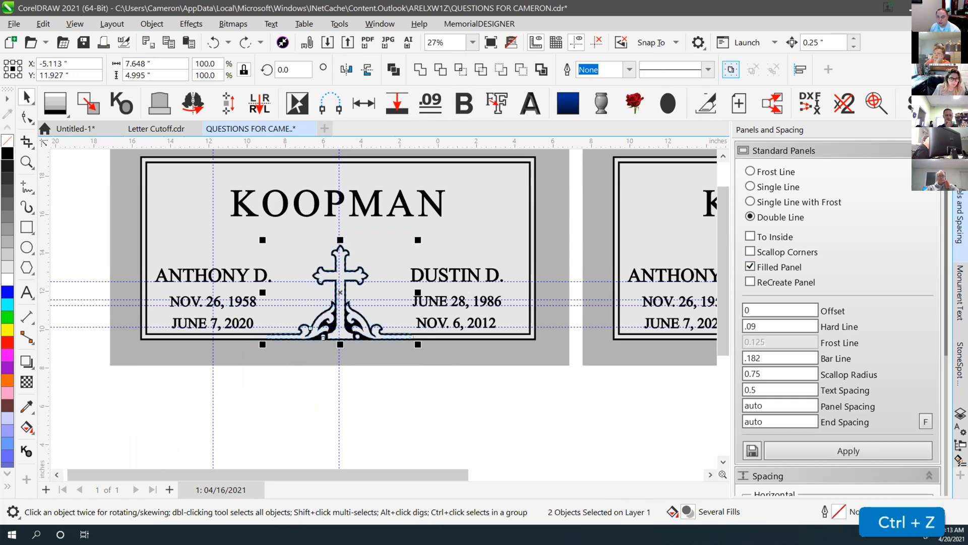
# Group the cross's two parts, test-drag the group to the lower left, and undo
pyautogui.click(731, 69)
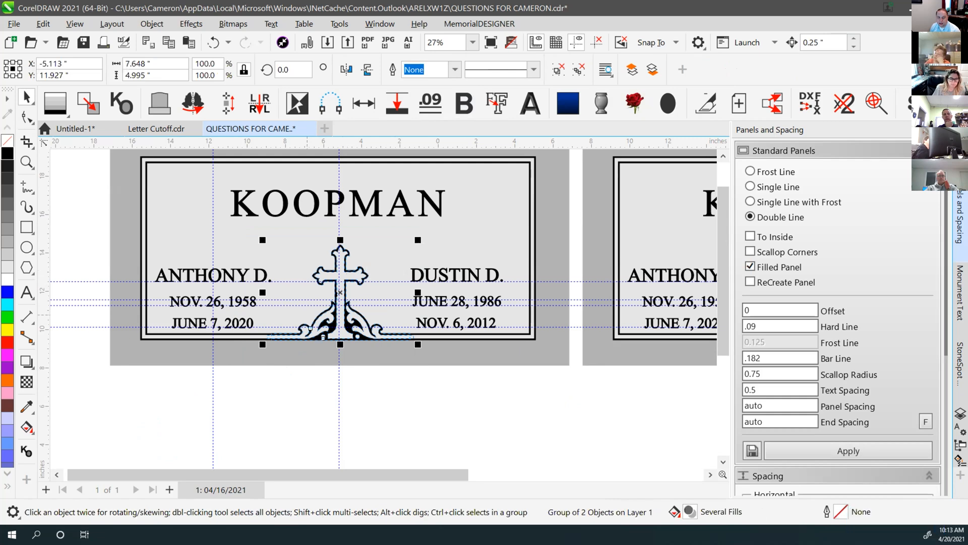
pyautogui.click(415, 404)
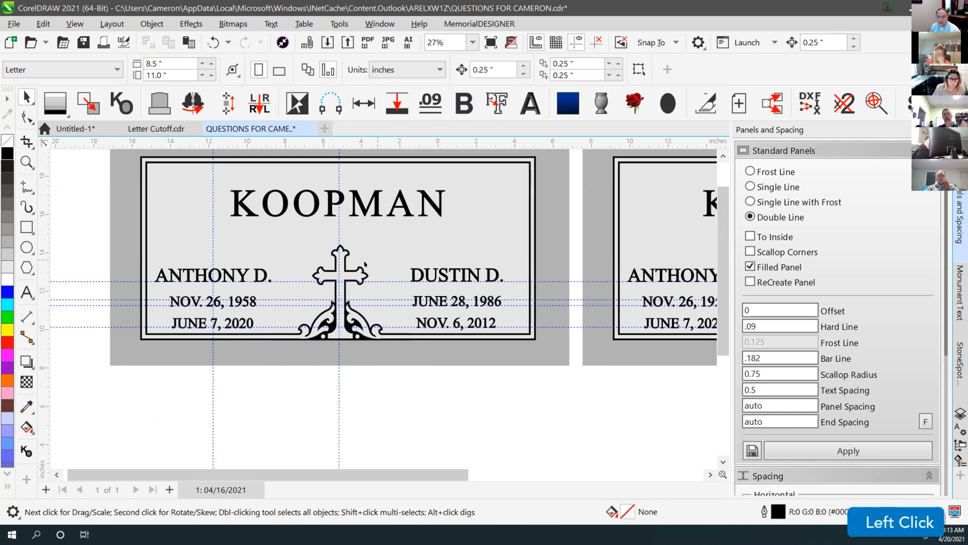
pyautogui.moveTo(343, 271); pyautogui.dragTo(103, 407)
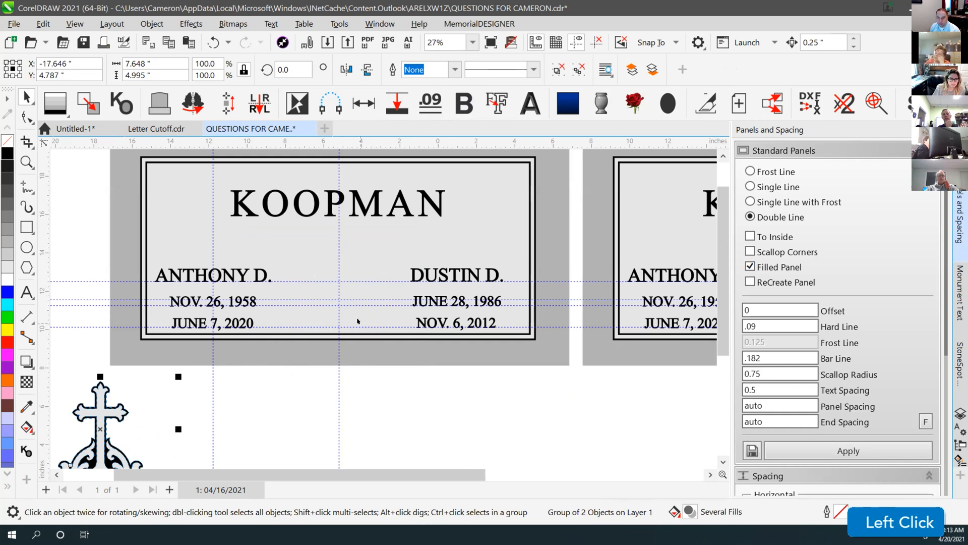
pyautogui.hotkey('ctrl', 'z')
pyautogui.click(417, 423)
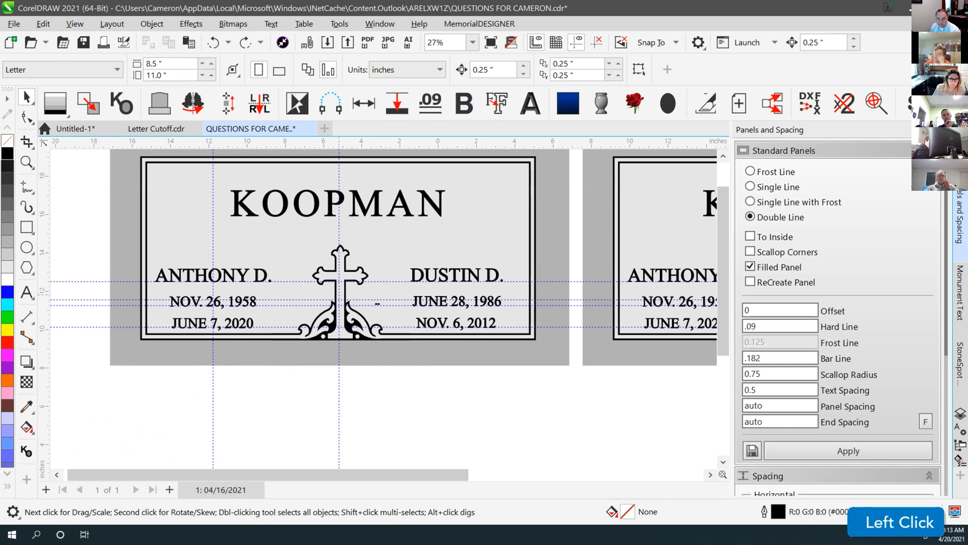
pyautogui.scroll(-2, 377, 304)
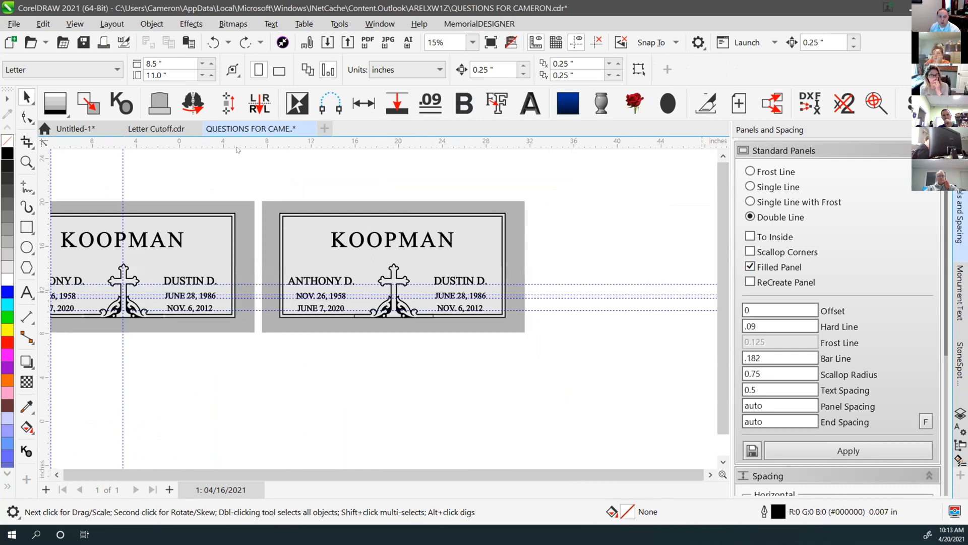
# Zoom in on the cross ornament's base and pick its curve with the Shape tool
pyautogui.click(27, 161)
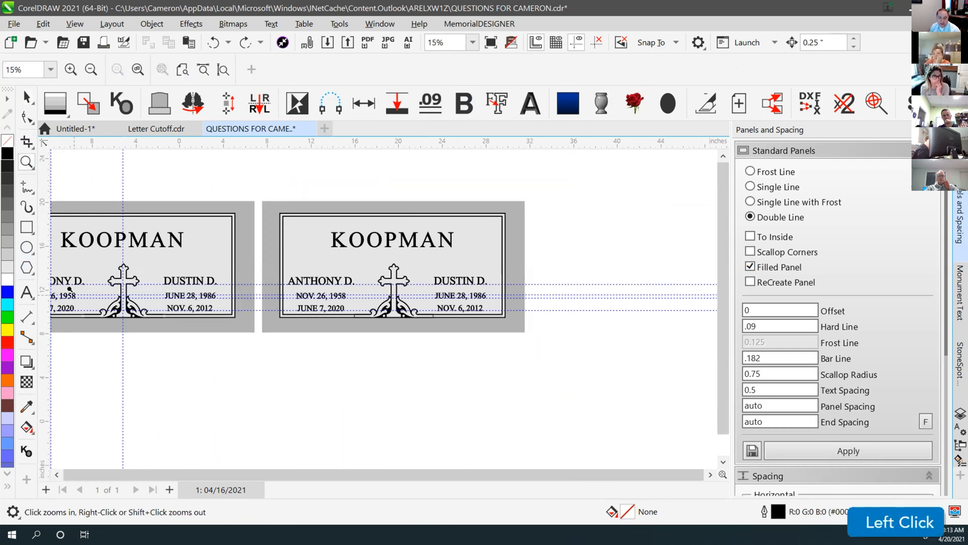
pyautogui.moveTo(70, 289); pyautogui.dragTo(167, 329)
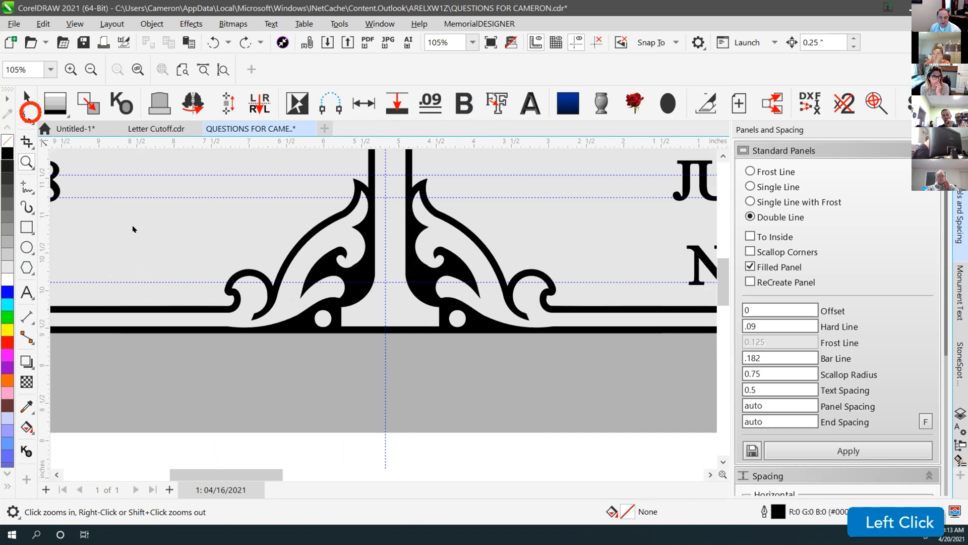
pyautogui.click(29, 113)
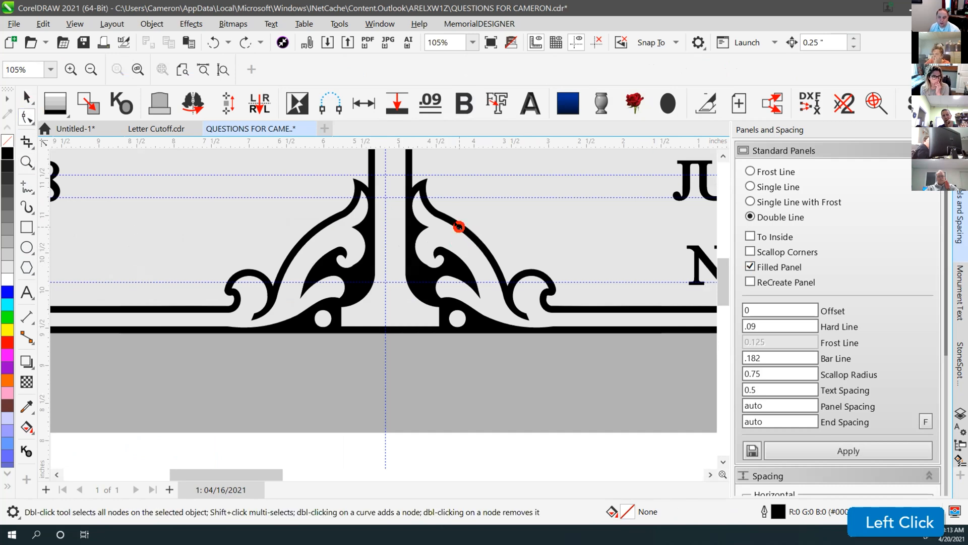
pyautogui.click(411, 299)
pyautogui.click(385, 248)
pyautogui.click(453, 260)
pyautogui.click(440, 218)
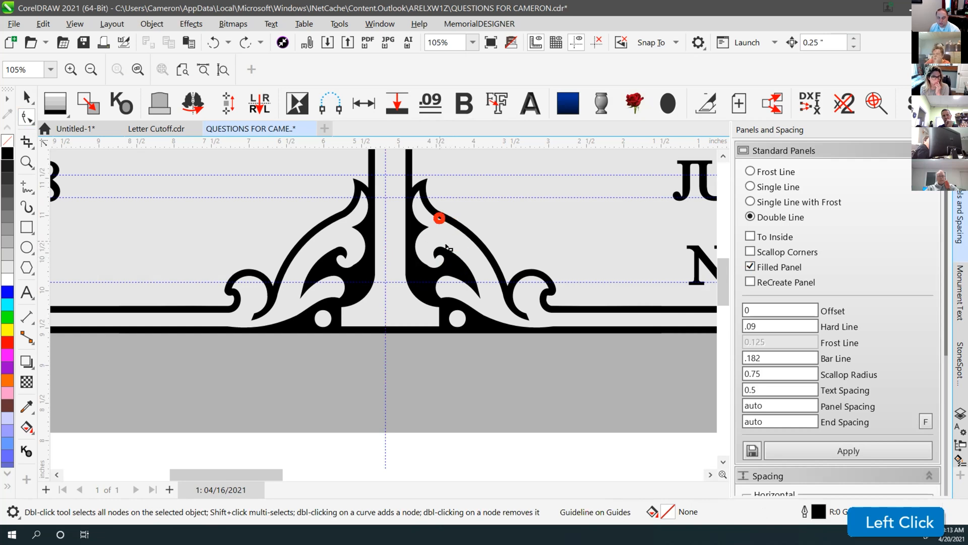
pyautogui.keyDown('ctrl'); pyautogui.click(472, 246); pyautogui.keyUp('ctrl')
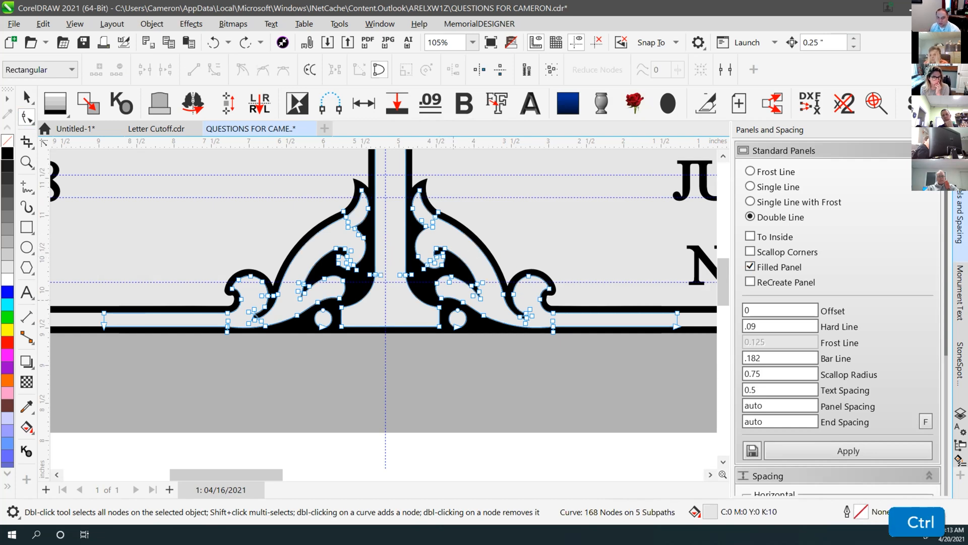
# Nudge the end node of the ornament's base line slightly right, then deselect
pyautogui.moveTo(638, 279); pyautogui.dragTo(683, 321)
pyautogui.press('Right')
pyautogui.click(26, 97)
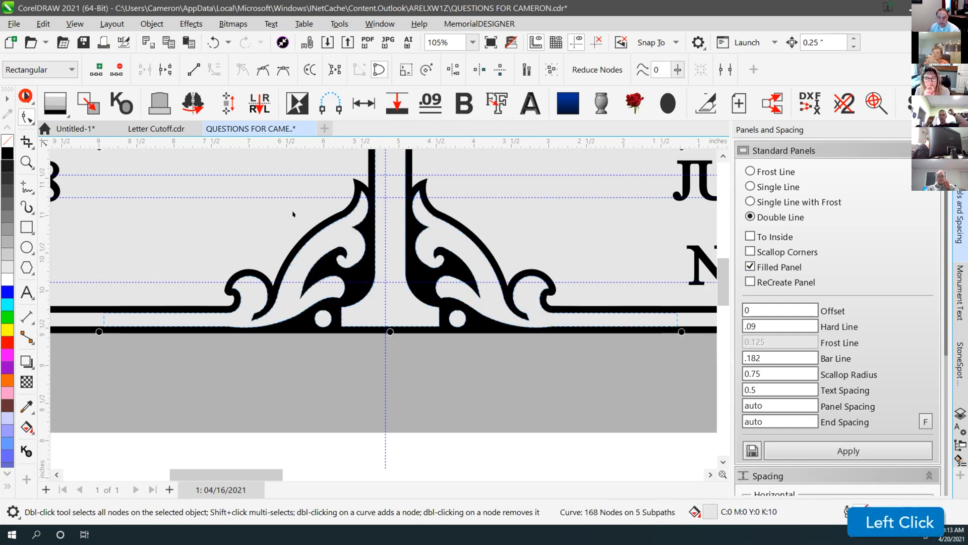
pyautogui.scroll(-4, 413, 352)
pyautogui.click(412, 351)
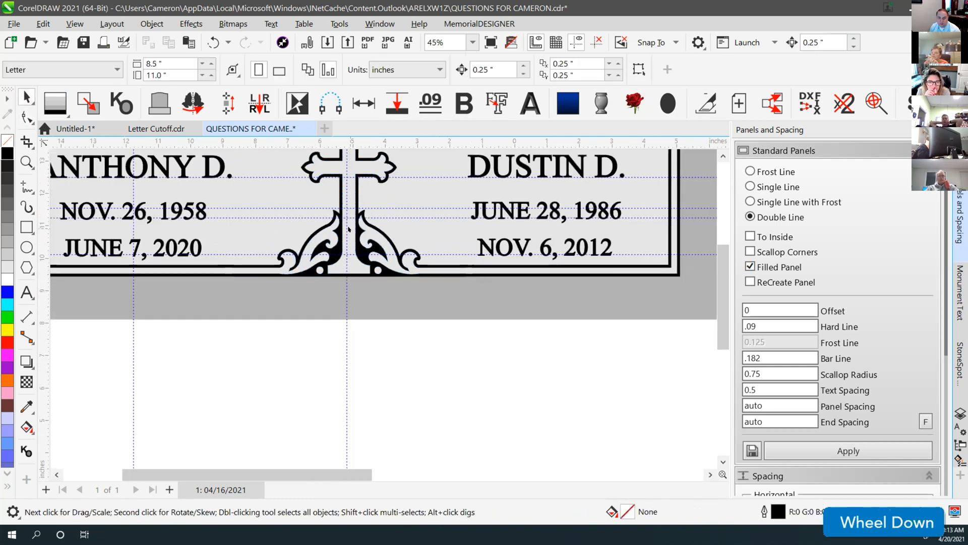
pyautogui.click(349, 225)
pyautogui.click(406, 361)
pyautogui.click(28, 117)
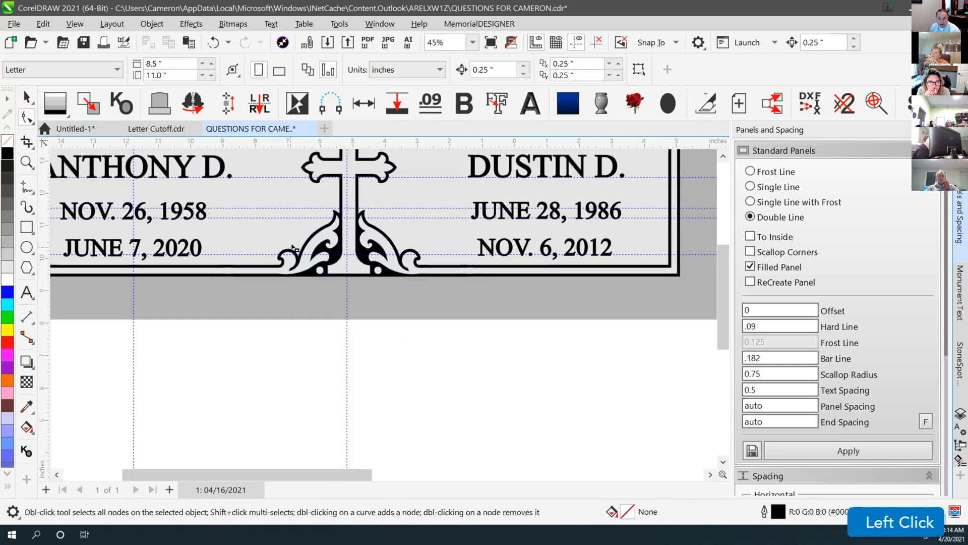
pyautogui.click(324, 166)
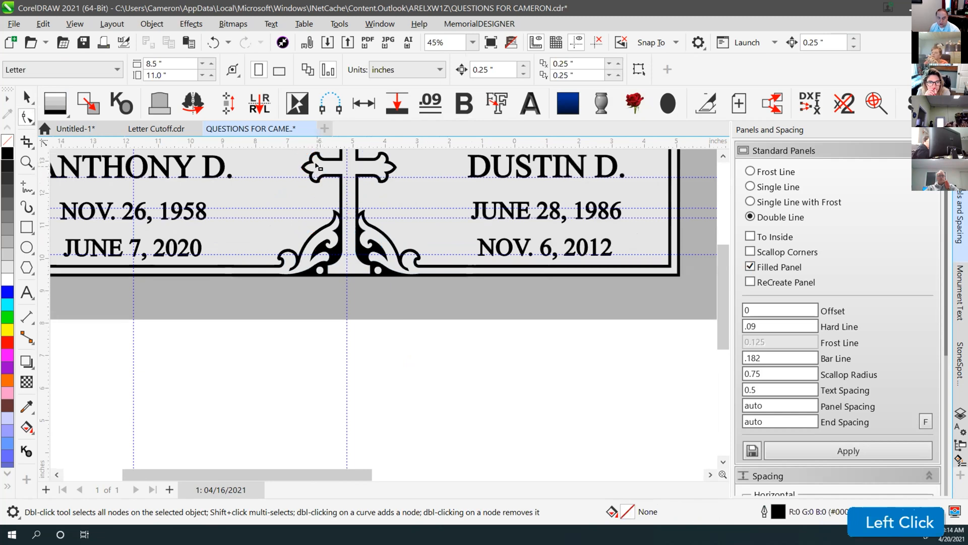
pyautogui.keyDown('ctrl'); pyautogui.click(316, 167); pyautogui.keyUp('ctrl')
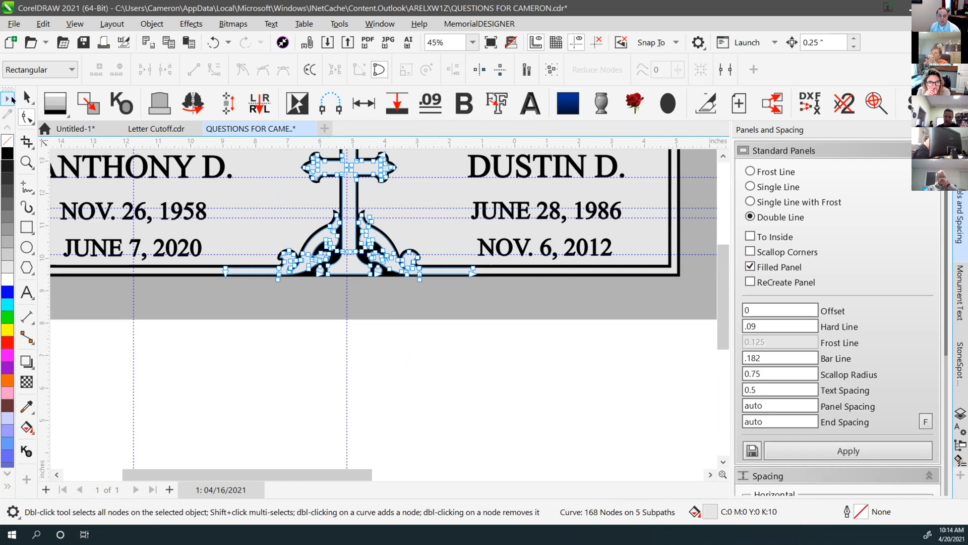
pyautogui.click(26, 96)
pyautogui.click(487, 374)
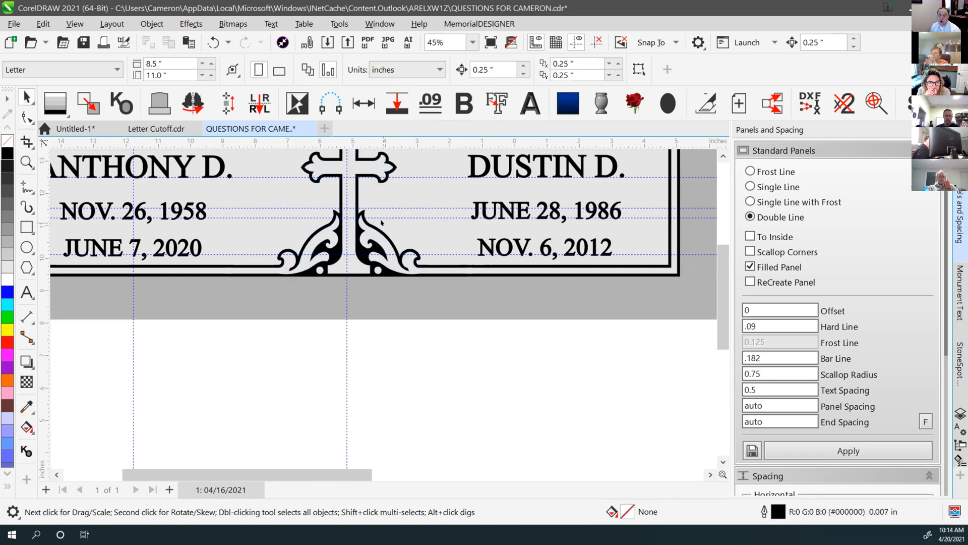
pyautogui.scroll(-1, 376, 183)
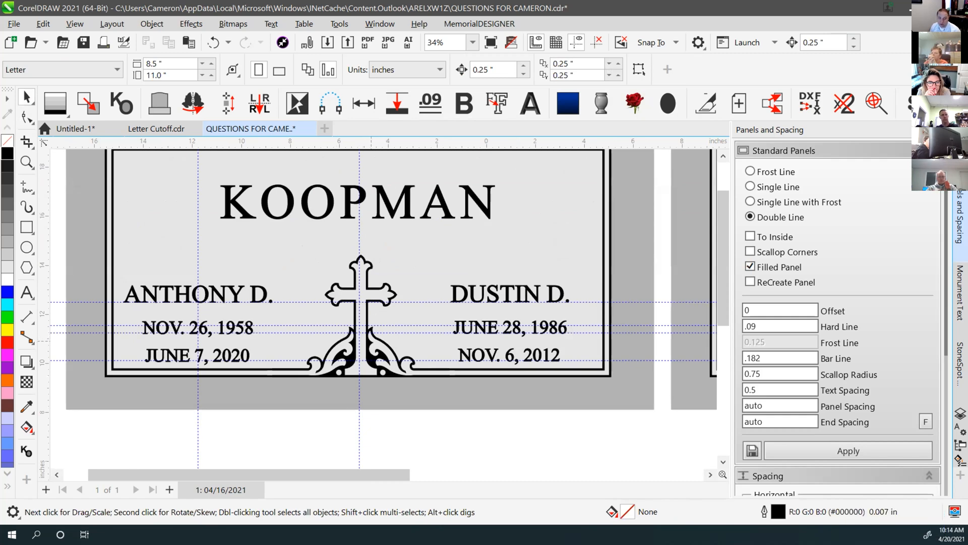
pyautogui.scroll(3, 350, 374)
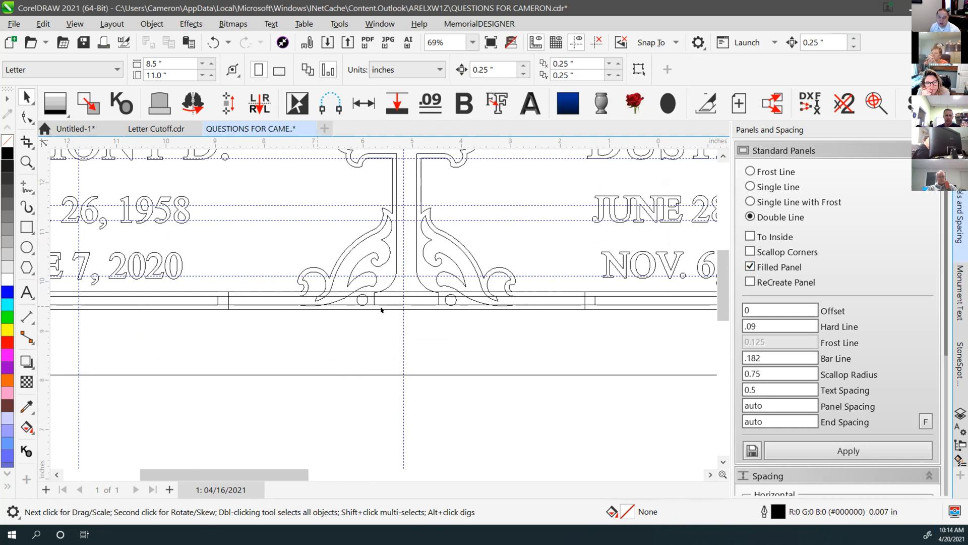
pyautogui.scroll(2, 381, 310)
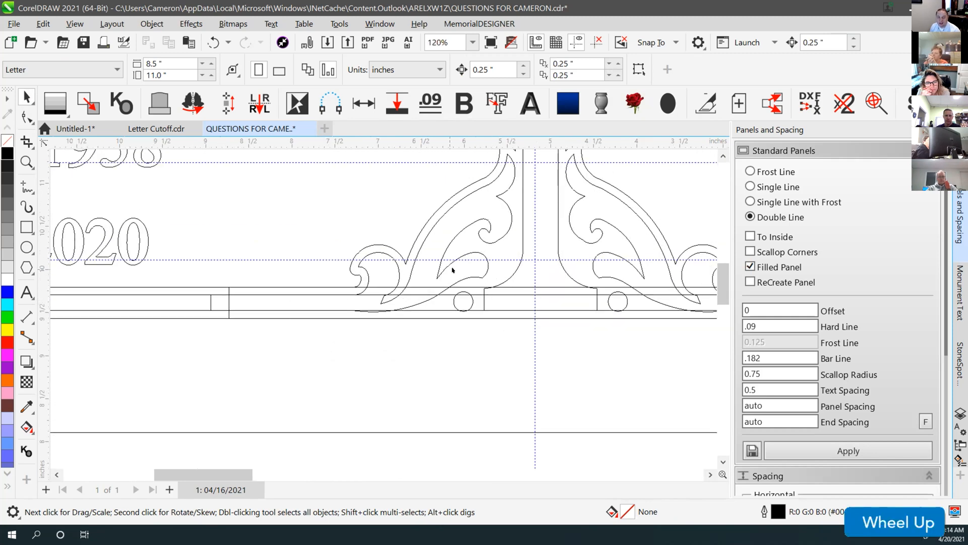
pyautogui.scroll(-2, 453, 269)
pyautogui.press('v')
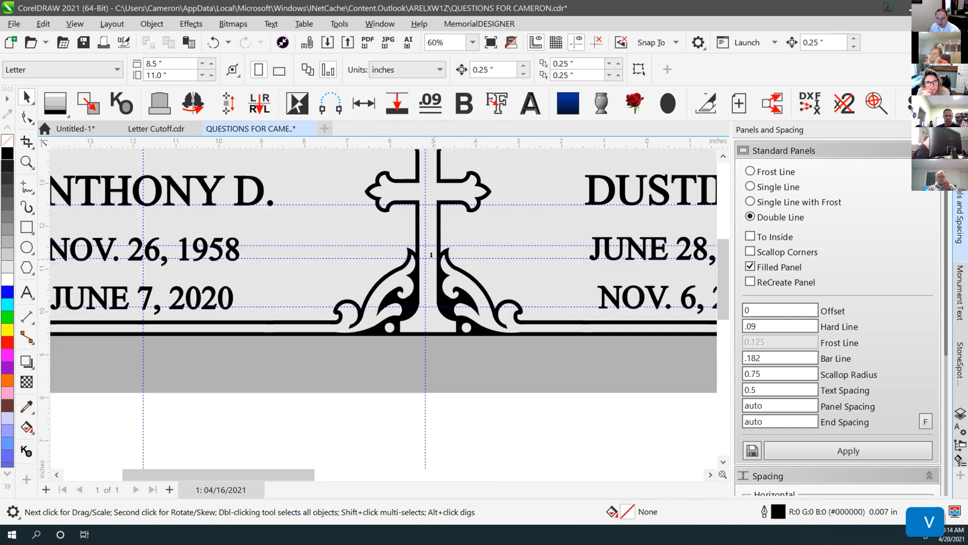
pyautogui.scroll(-3, 348, 320)
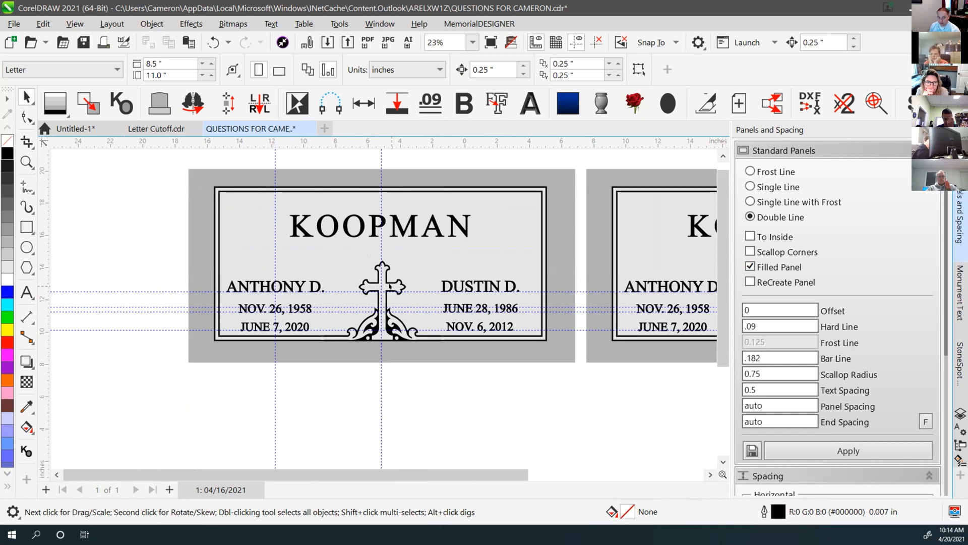
# Test-pull the cross ornament below the panel, then undo it back into place
pyautogui.moveTo(389, 286); pyautogui.dragTo(262, 384)
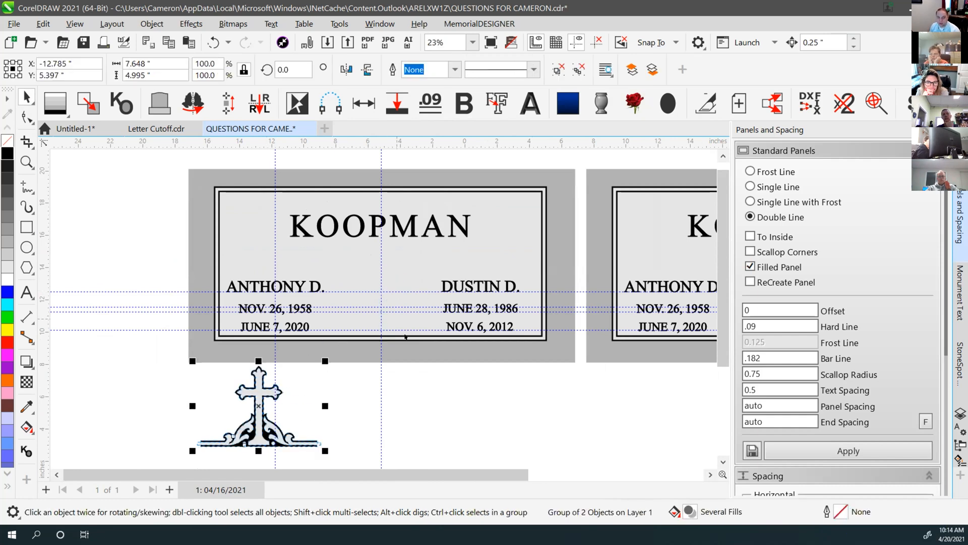
pyautogui.hotkey('ctrl', 'z')
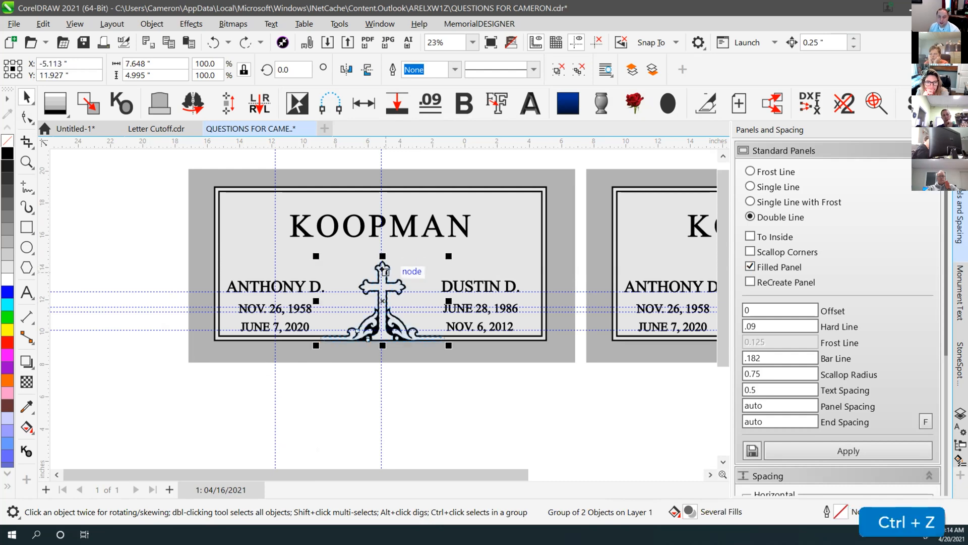
pyautogui.click(415, 375)
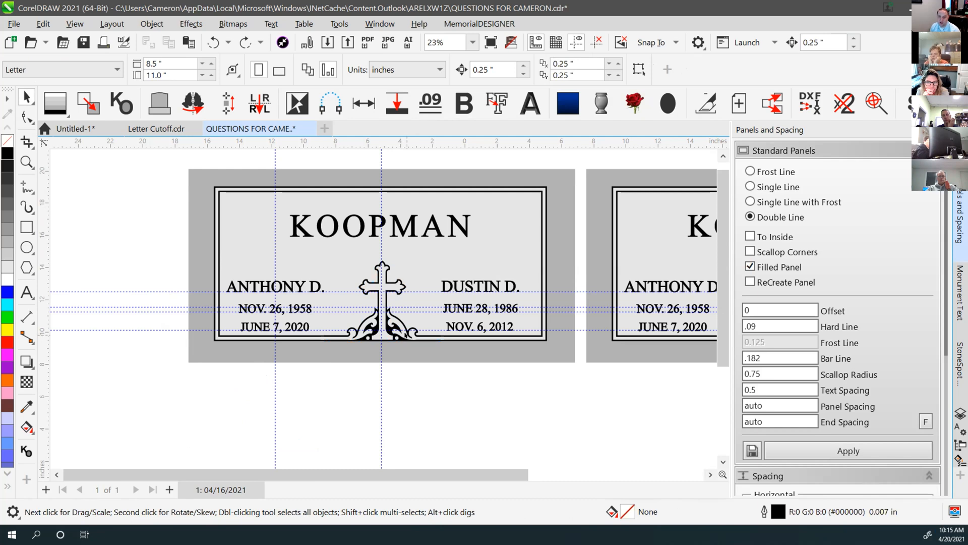
# Inspect the border line beside the cross base and the larger outer border curve
pyautogui.click(367, 157)
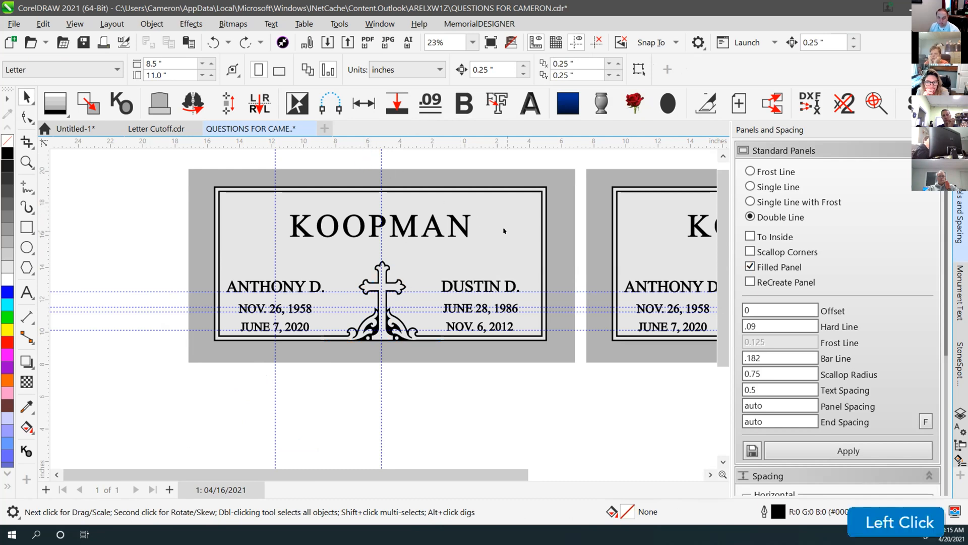
pyautogui.scroll(-1, 318, 359)
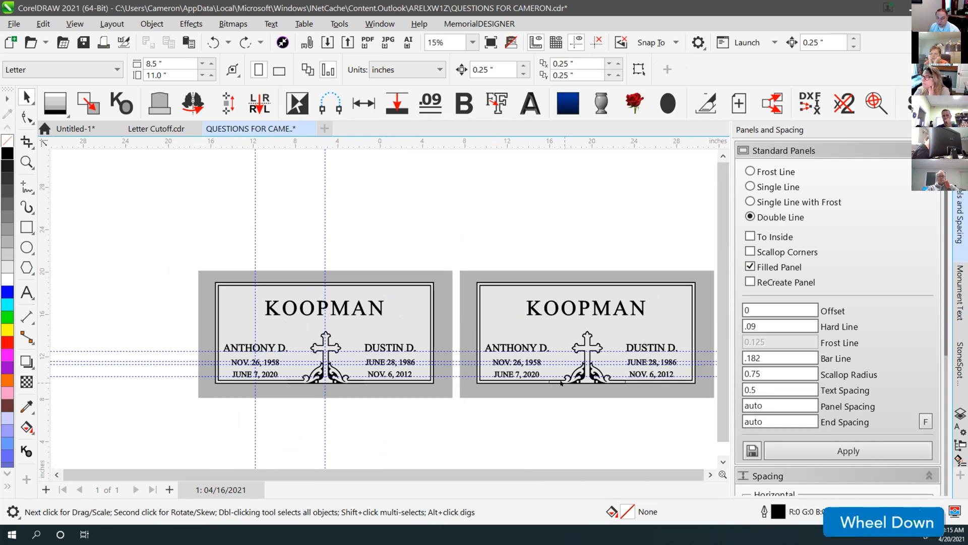
pyautogui.scroll(2, 561, 383)
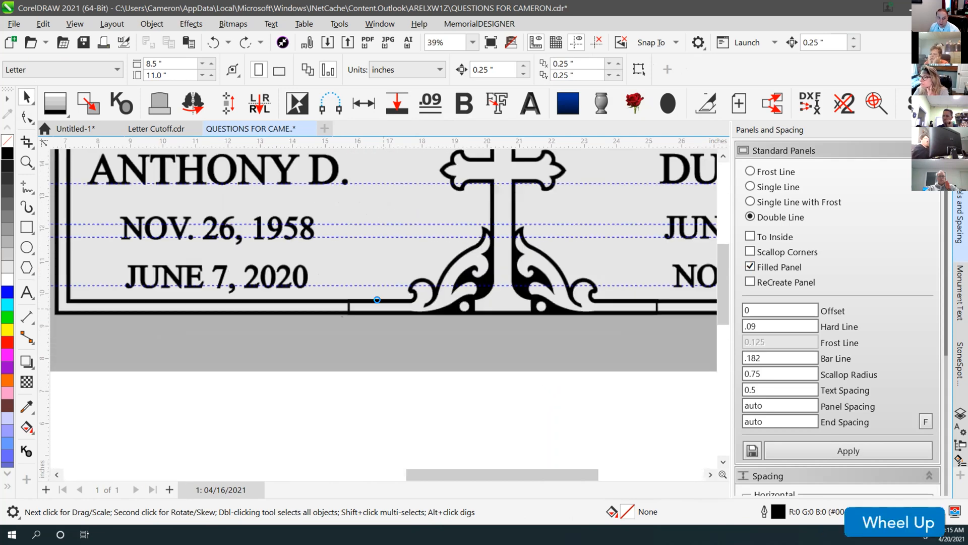
pyautogui.scroll(2, 377, 299)
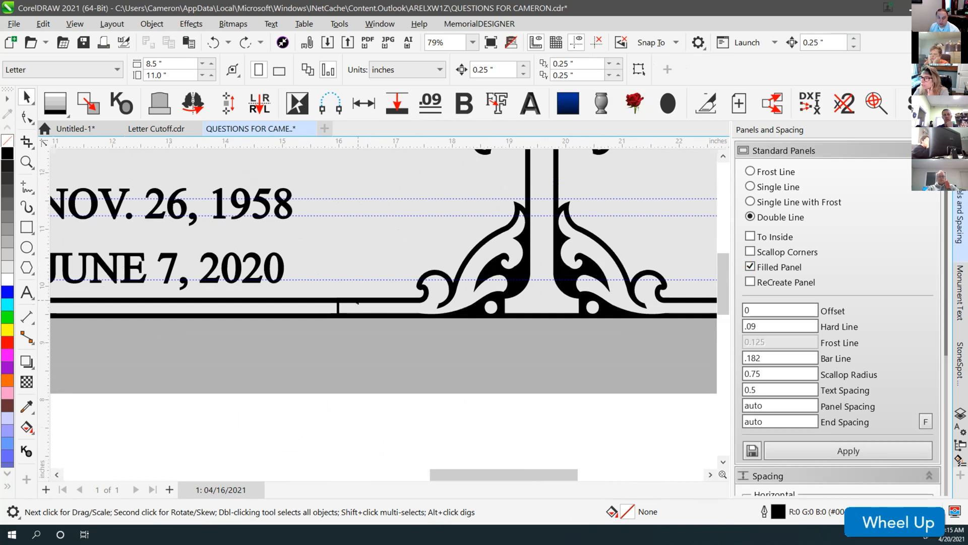
pyautogui.click(356, 300)
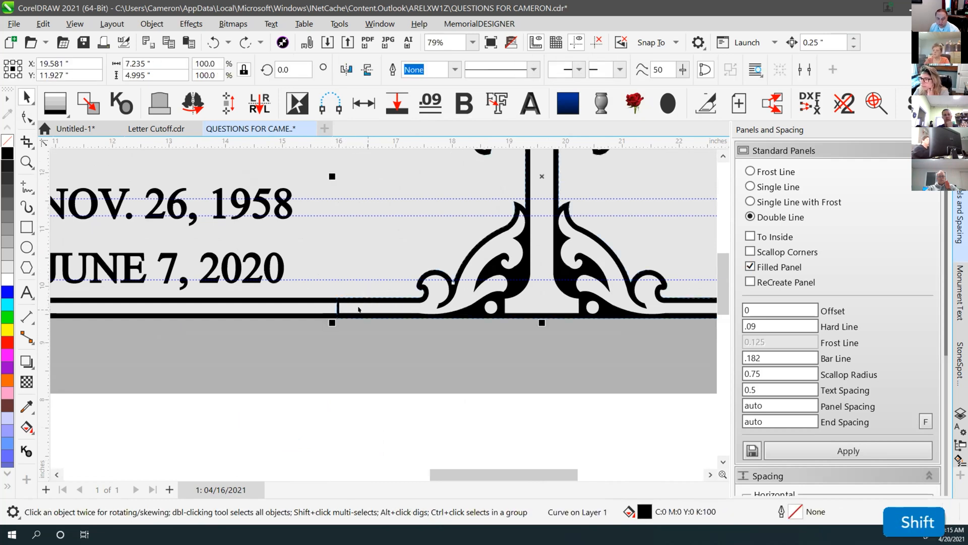
pyautogui.click(326, 297)
pyautogui.scroll(-2, 377, 304)
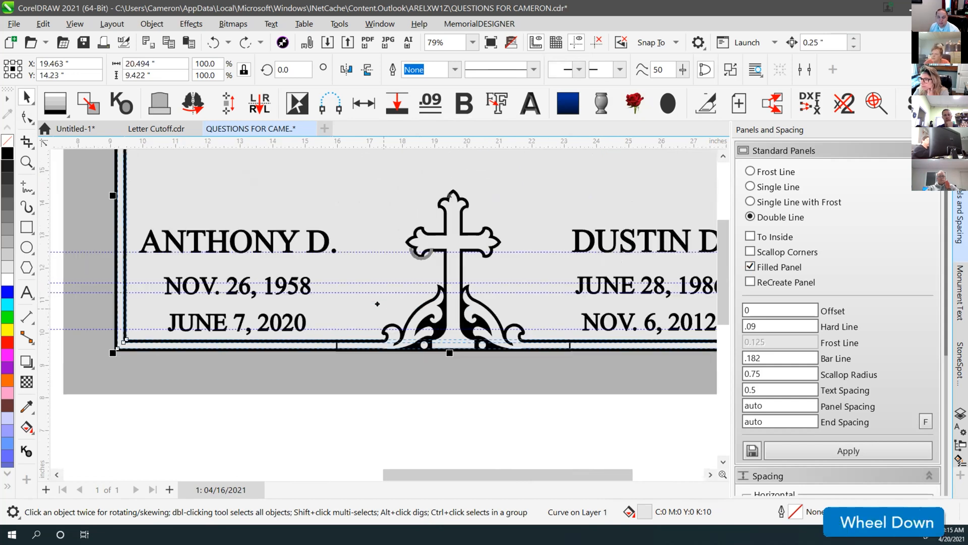
pyautogui.click(439, 372)
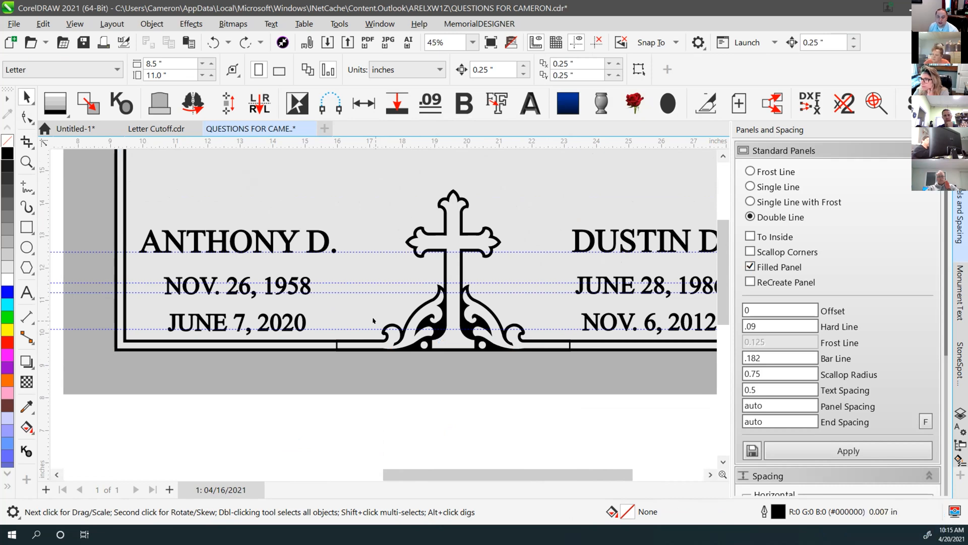
# In wireframe, Alt-drag a touching marquee to select the lines at the border join
pyautogui.scroll(4, 321, 326)
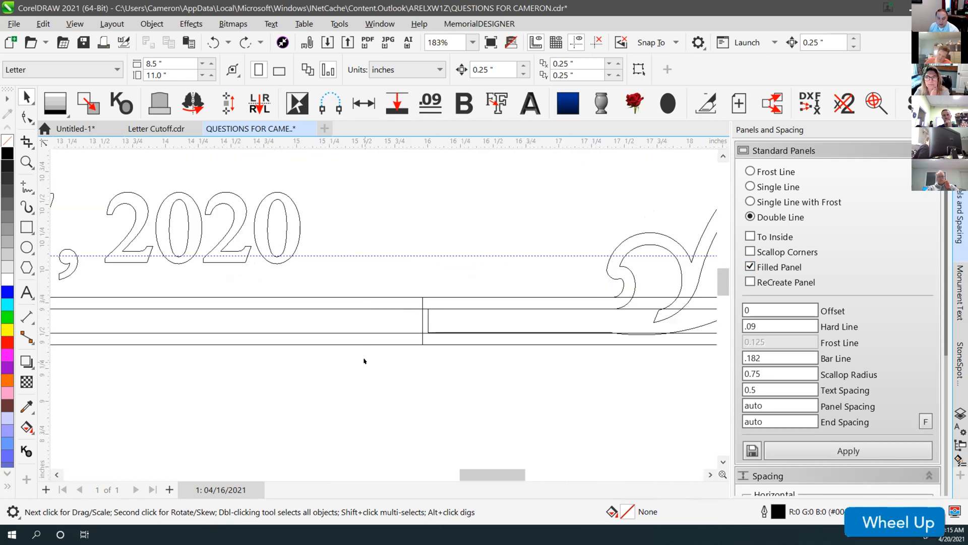
pyautogui.press('alt')
pyautogui.moveTo(331, 275)
pyautogui.mouseDown()
pyautogui.moveTo(357, 385)
pyautogui.moveTo(335, 292)
pyautogui.moveTo(340, 318)
pyautogui.moveTo(342, 280)
pyautogui.mouseUp()
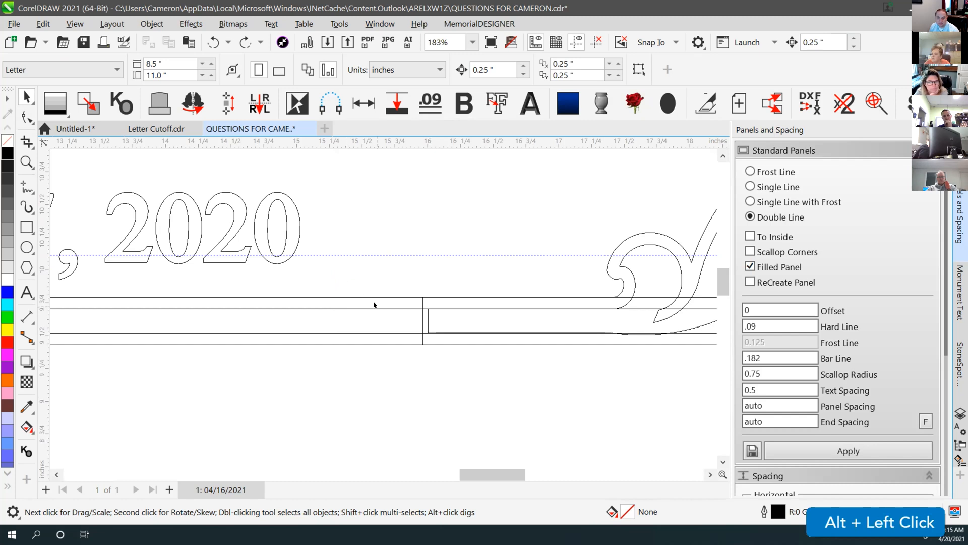
pyautogui.scroll(-4, 373, 305)
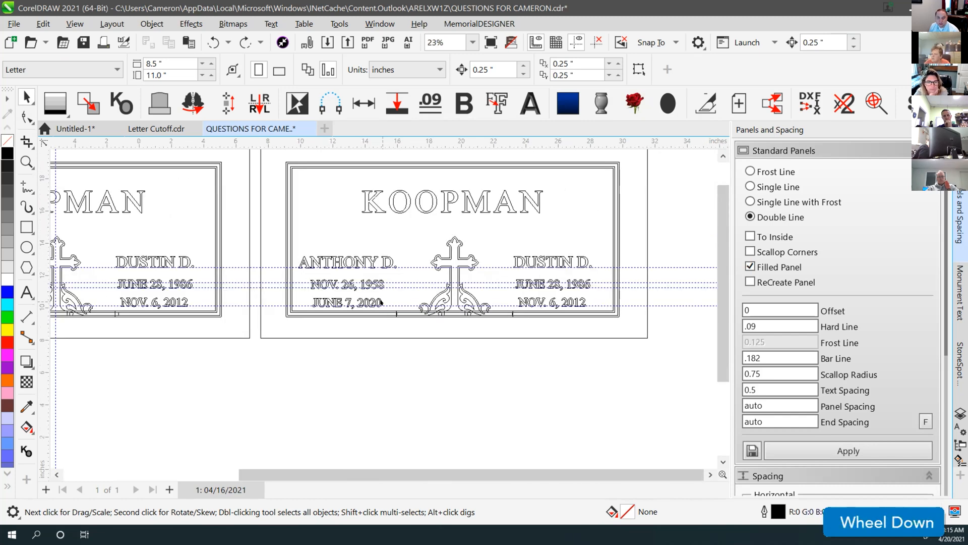
# Select both double border lines, test-move them lower, and undo the move
pyautogui.click(384, 311)
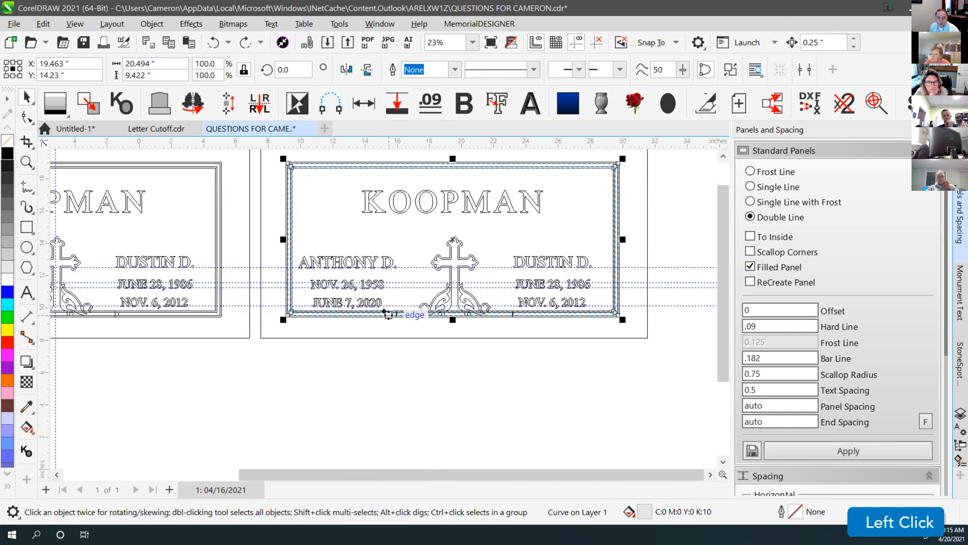
pyautogui.keyDown('alt'); pyautogui.click(385, 319); pyautogui.keyUp('alt')
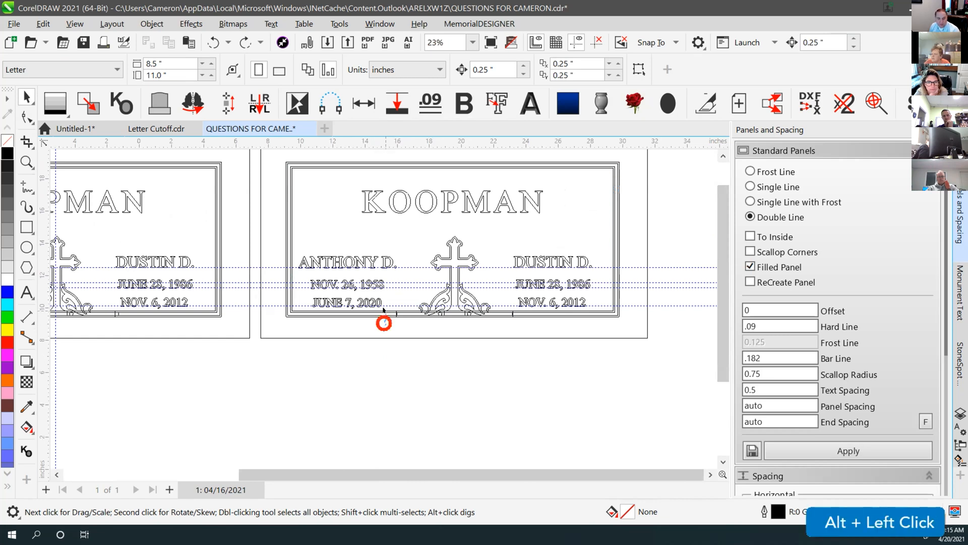
pyautogui.keyDown('alt'); pyautogui.click(383, 310); pyautogui.keyUp('alt')
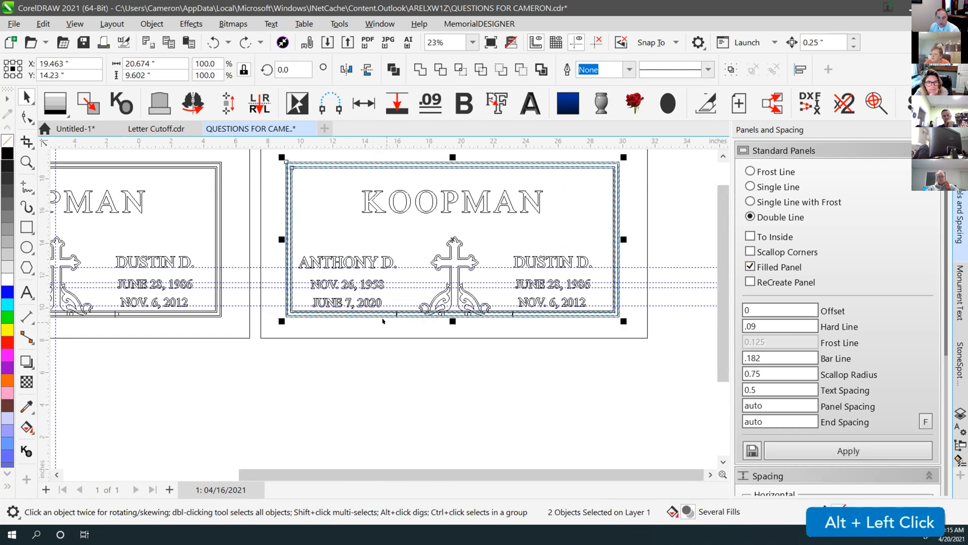
pyautogui.scroll(1, 382, 309)
pyautogui.scroll(2, 382, 310)
pyautogui.scroll(2, 385, 302)
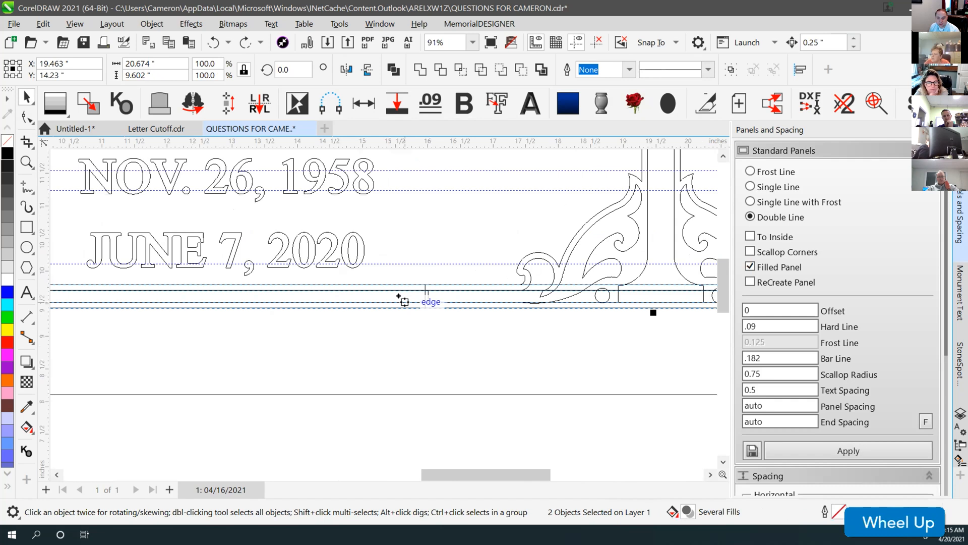
pyautogui.scroll(2, 438, 290)
pyautogui.click(380, 283)
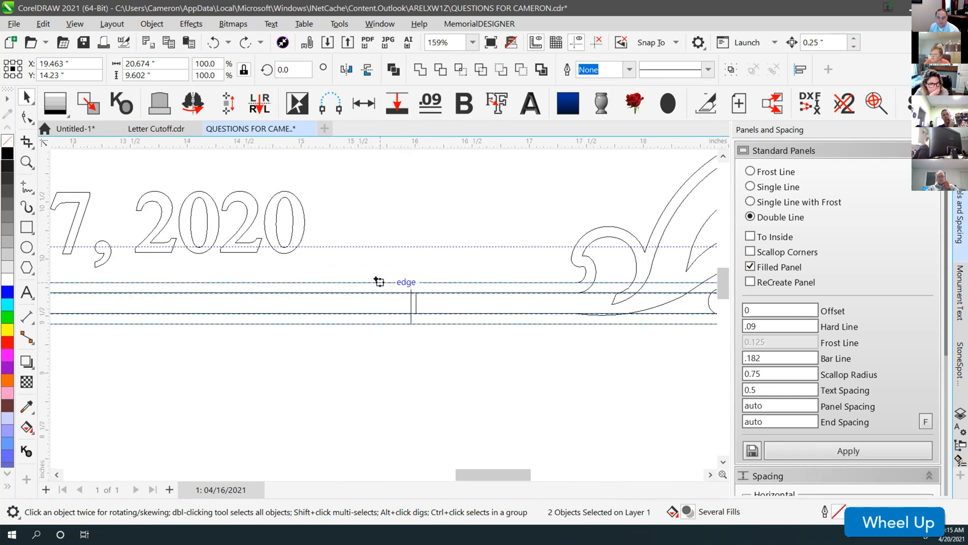
pyautogui.moveTo(360, 345); pyautogui.dragTo(364, 365)
pyautogui.hotkey('ctrl', 'z')
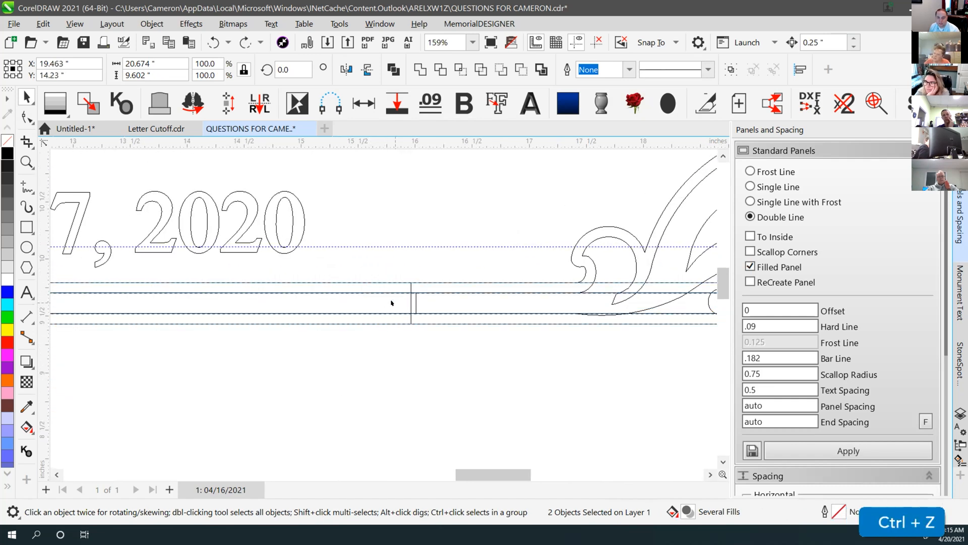
# Combine the panel lines with the cross base, then check the border panel and cross selections
pyautogui.click(392, 68)
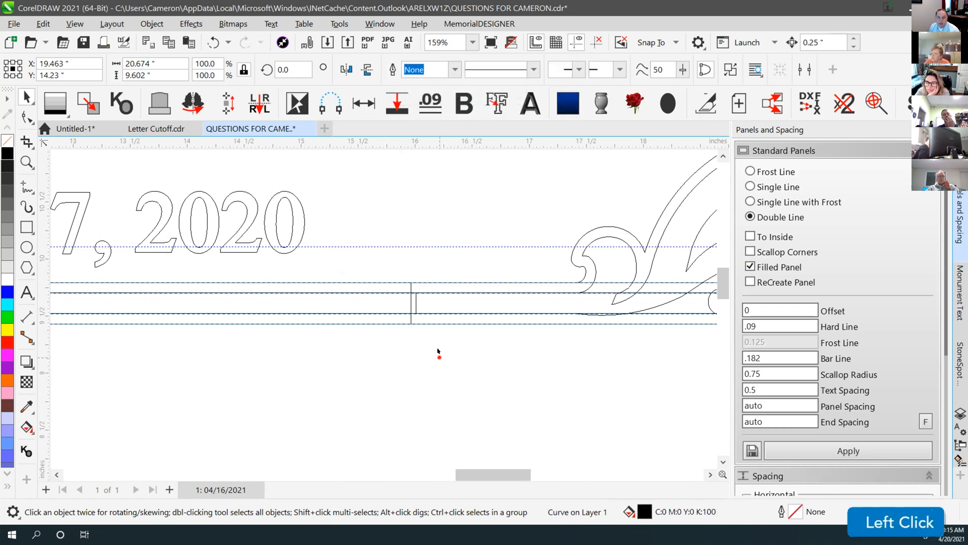
pyautogui.click(407, 287)
pyautogui.click(401, 283)
pyautogui.click(574, 262)
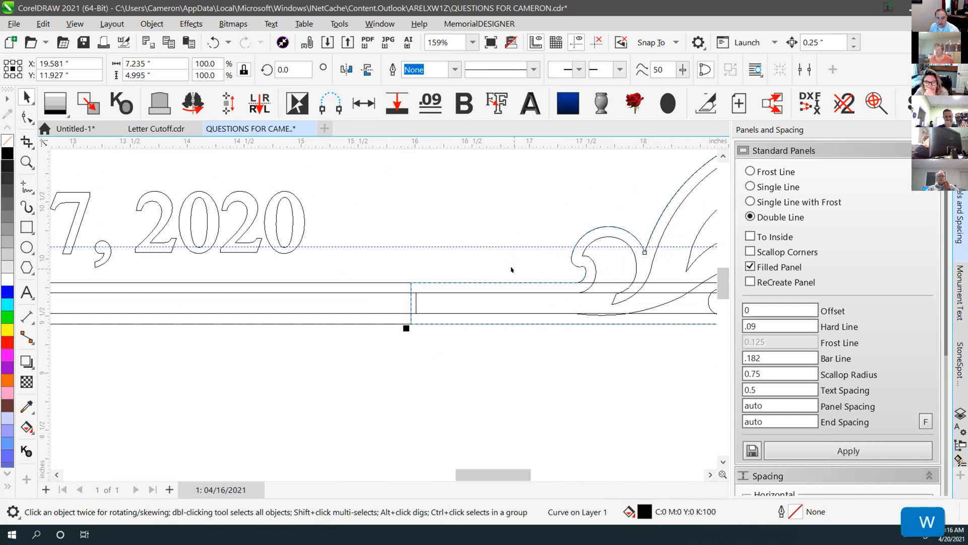
pyautogui.scroll(-5, 453, 255)
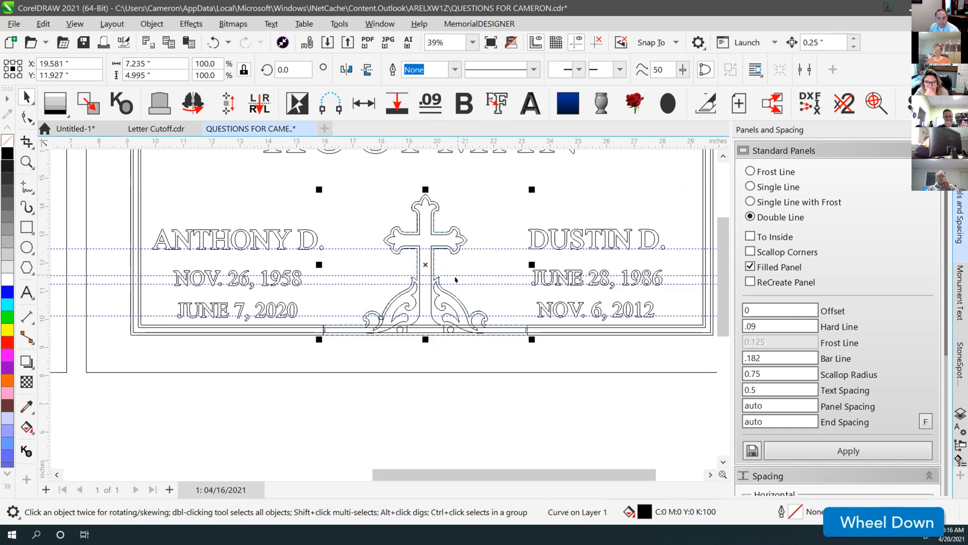
pyautogui.click(302, 328)
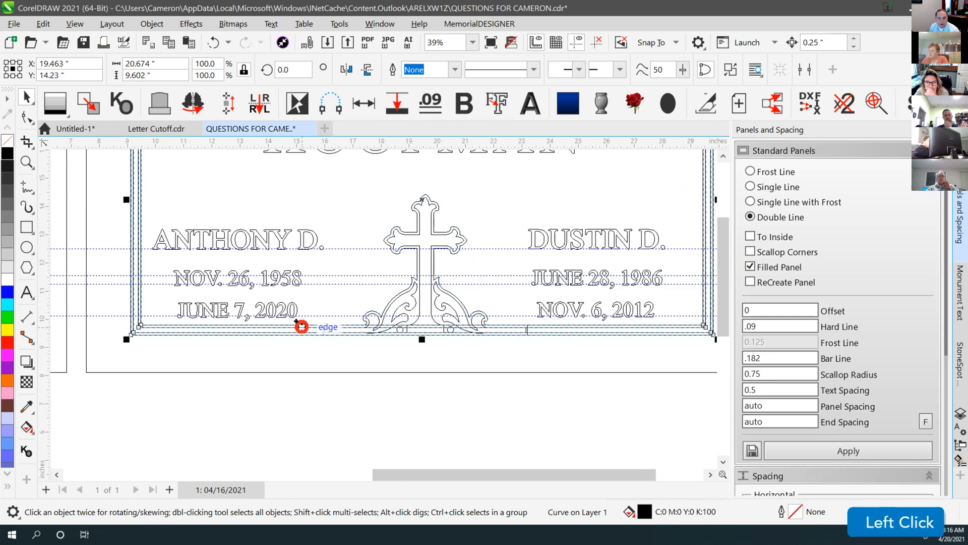
pyautogui.scroll(2, 322, 339)
pyautogui.click(417, 287)
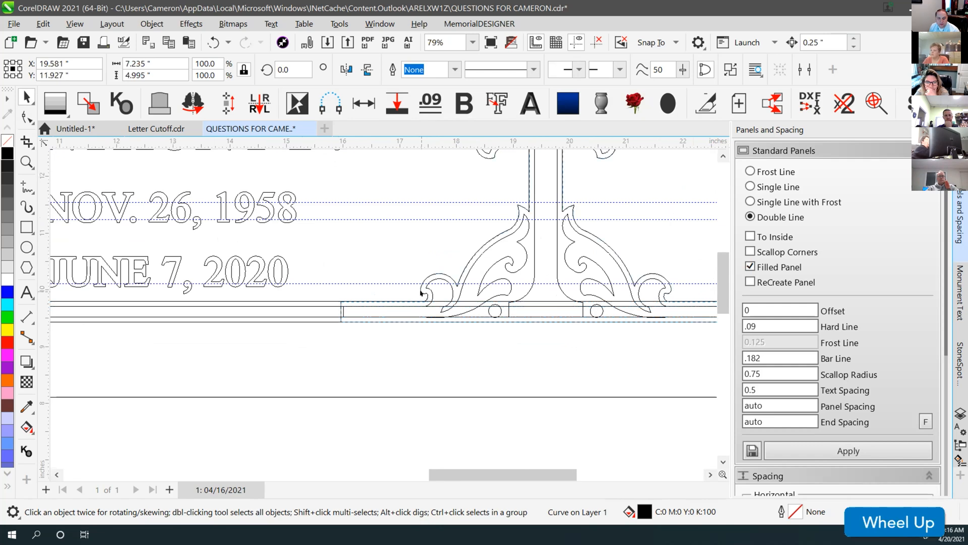
pyautogui.scroll(-2, 381, 310)
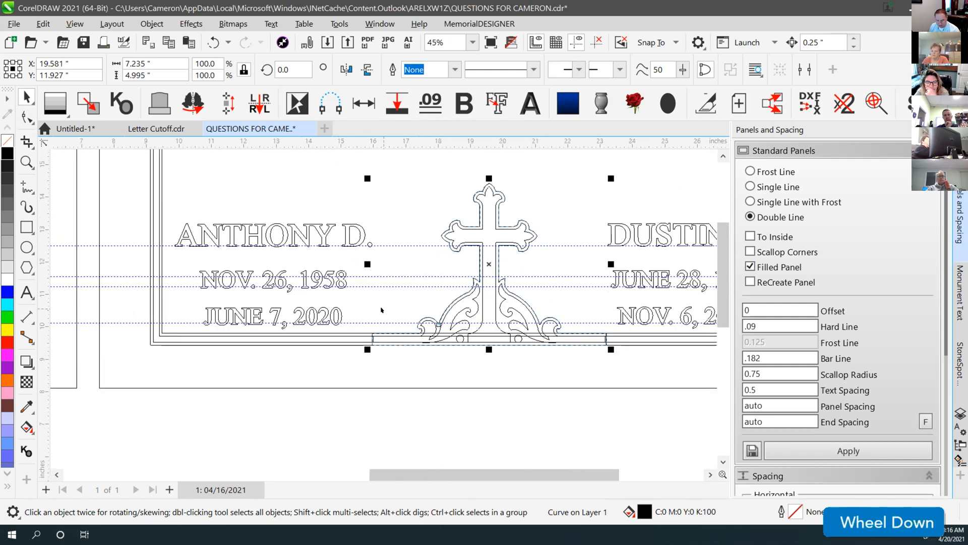
# Shift-select the border panel and cross ornament and weld them with W
pyautogui.click(363, 334)
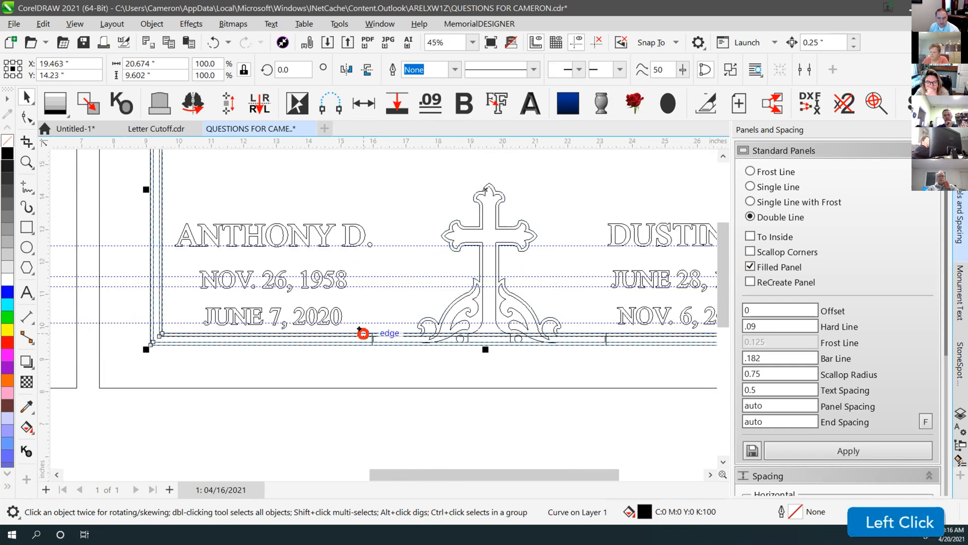
pyautogui.keyDown('shift'); pyautogui.click(422, 319); pyautogui.keyUp('shift')
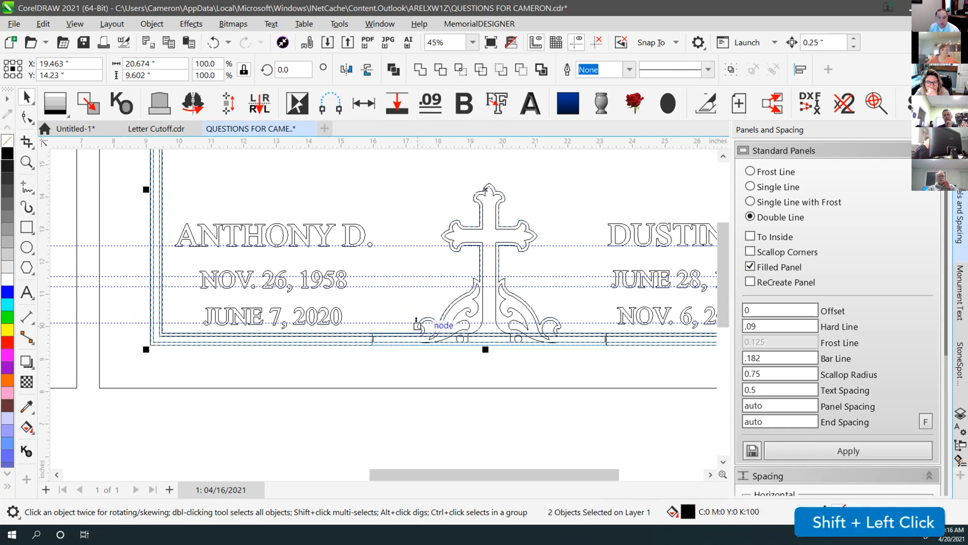
pyautogui.scroll(2, 421, 328)
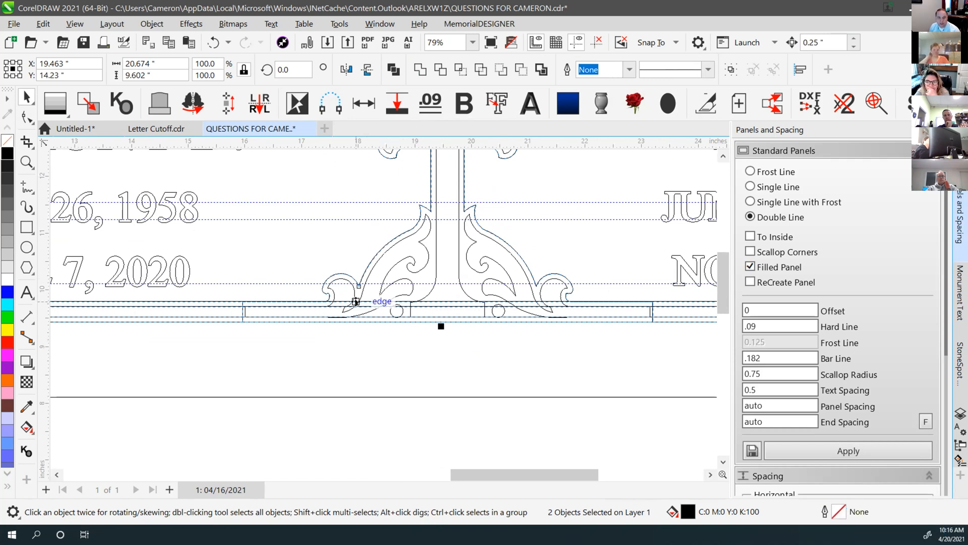
pyautogui.press('w')
pyautogui.click(364, 311)
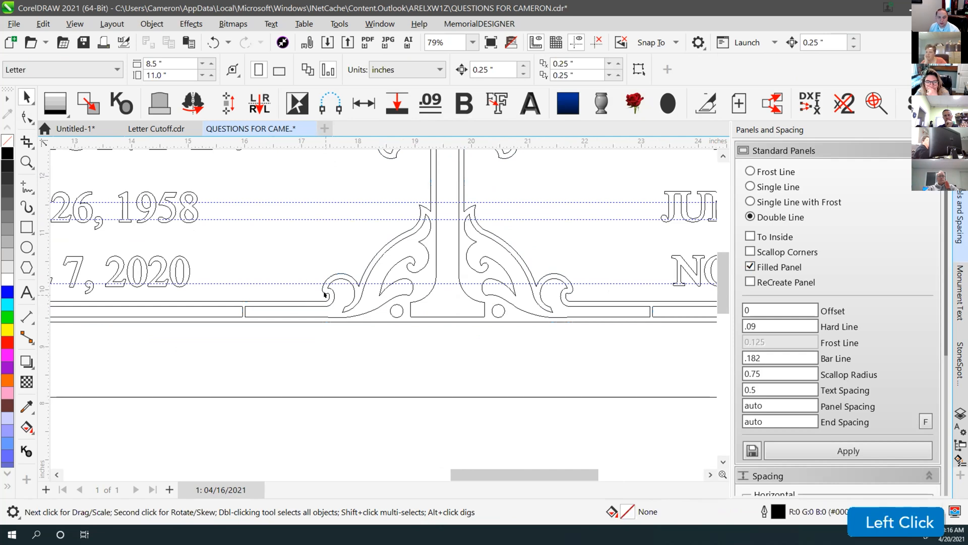
# Test-move the welded outline, then undo both the move and the weld
pyautogui.moveTo(326, 297); pyautogui.dragTo(302, 244)
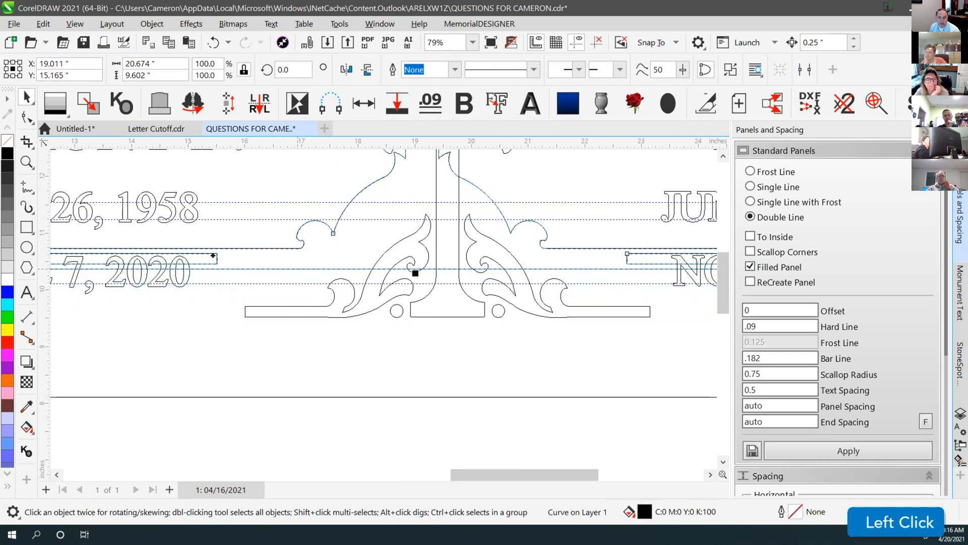
pyautogui.press('ctrl')
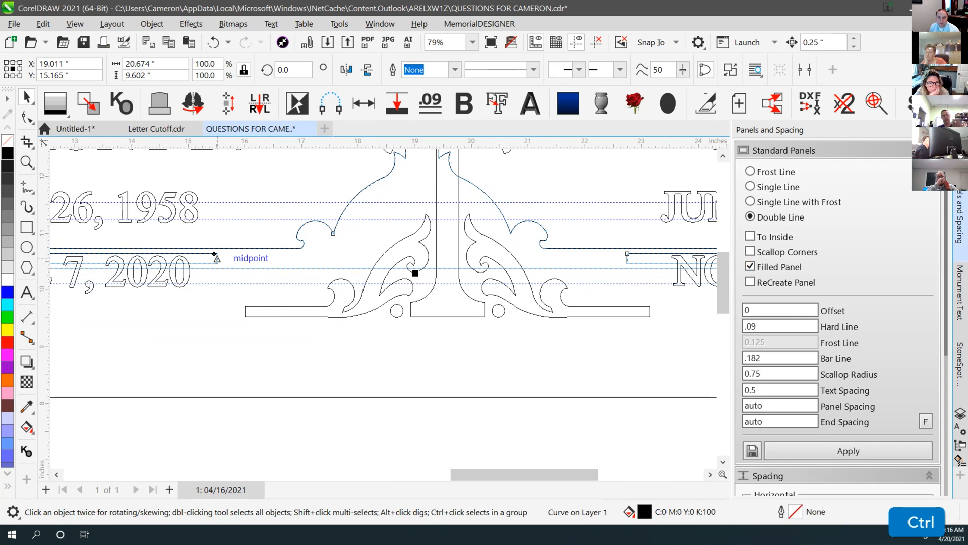
pyautogui.hotkey('ctrl', 'z')
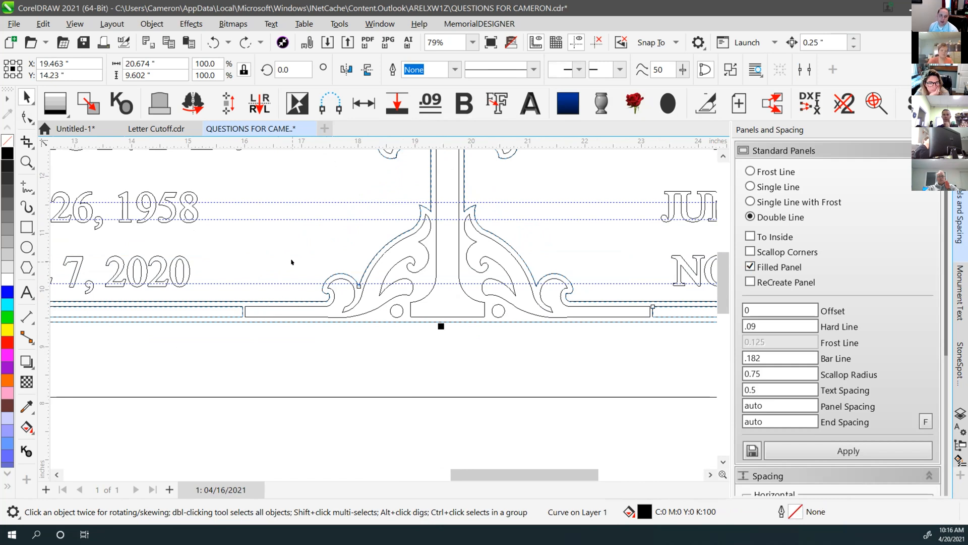
pyautogui.hotkey('ctrl', 'z')
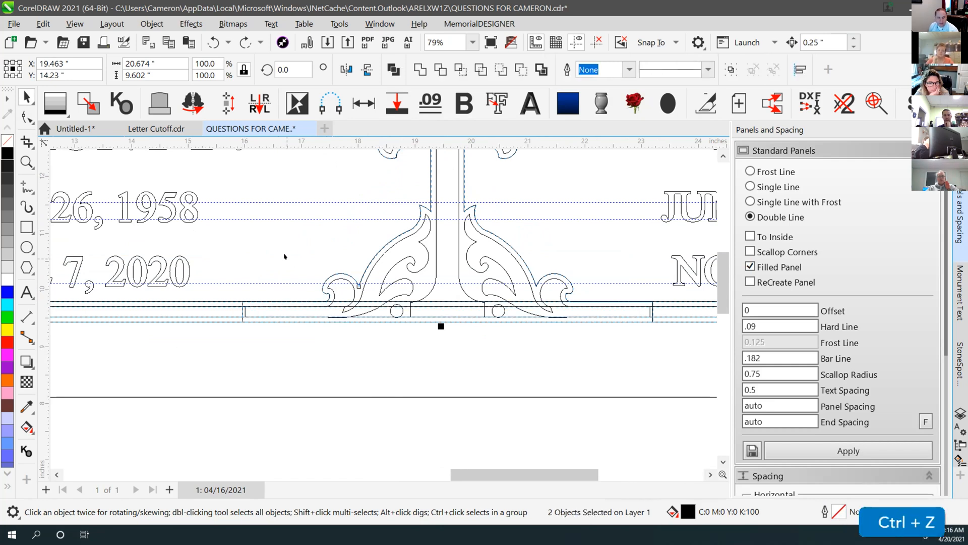
pyautogui.hotkey('ctrl', 'z')
# Undo a trial upward shift of the panel lines and reselect the cross base alone
pyautogui.hotkey('ctrl', 'z')
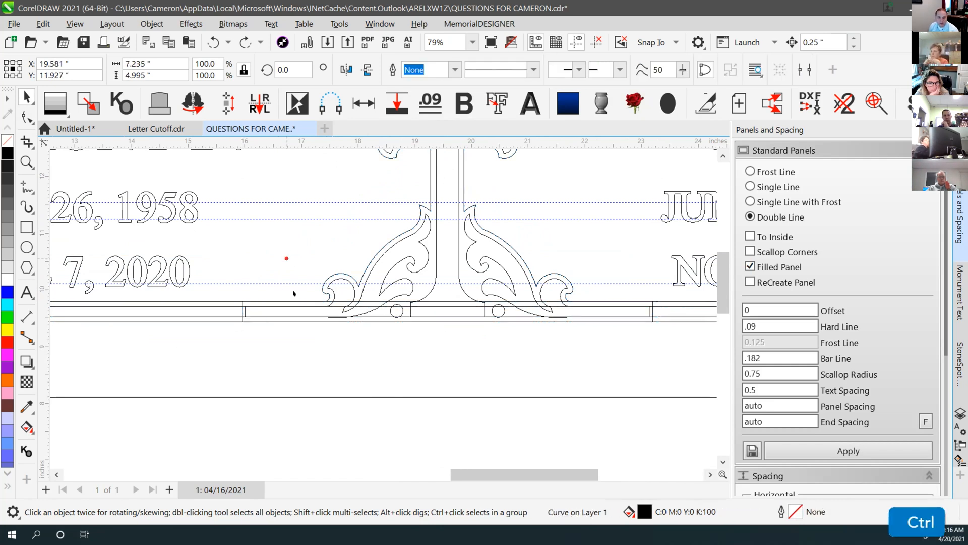
pyautogui.moveTo(234, 310); pyautogui.dragTo(251, 243)
pyautogui.hotkey('ctrl', 'z')
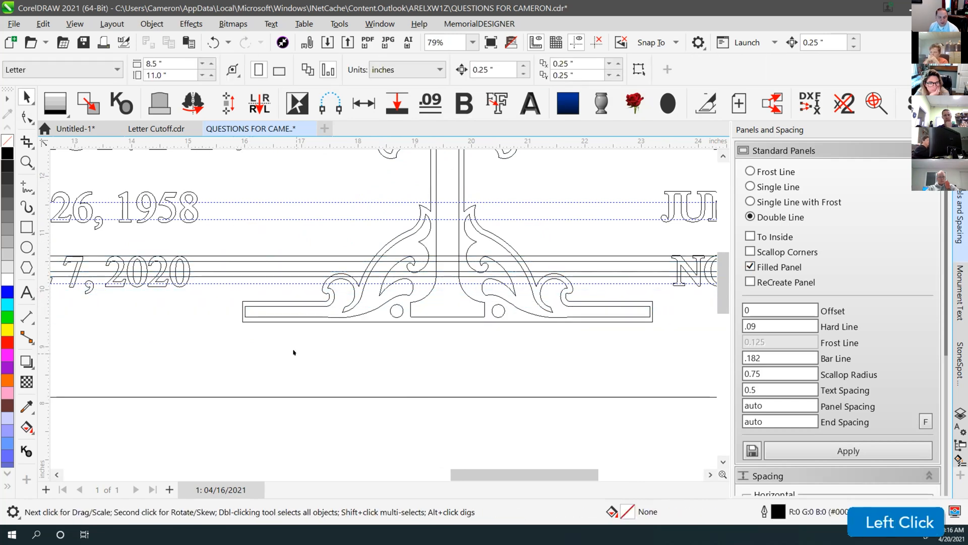
pyautogui.hotkey('ctrl', 'z')
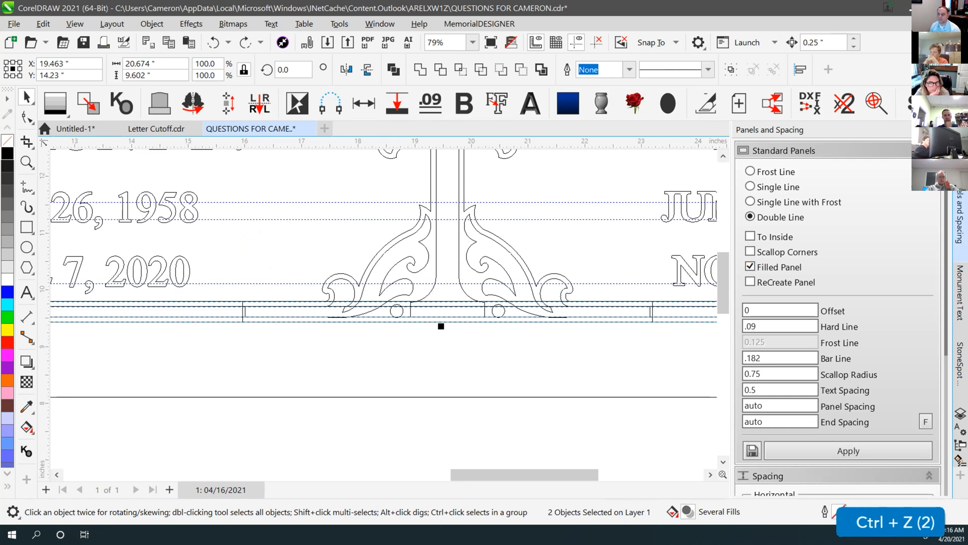
pyautogui.click(246, 287)
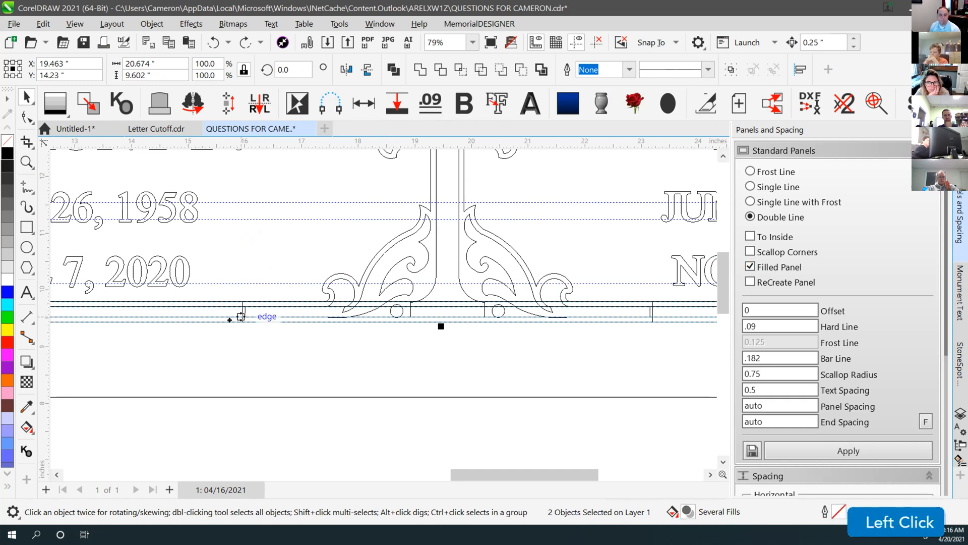
pyautogui.click(246, 288)
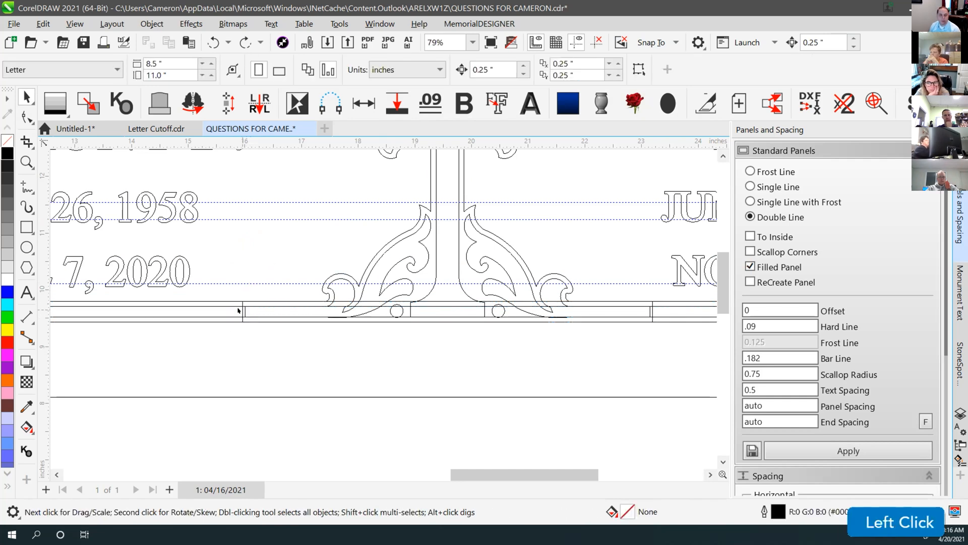
pyautogui.click(243, 310)
pyautogui.click(905, 521)
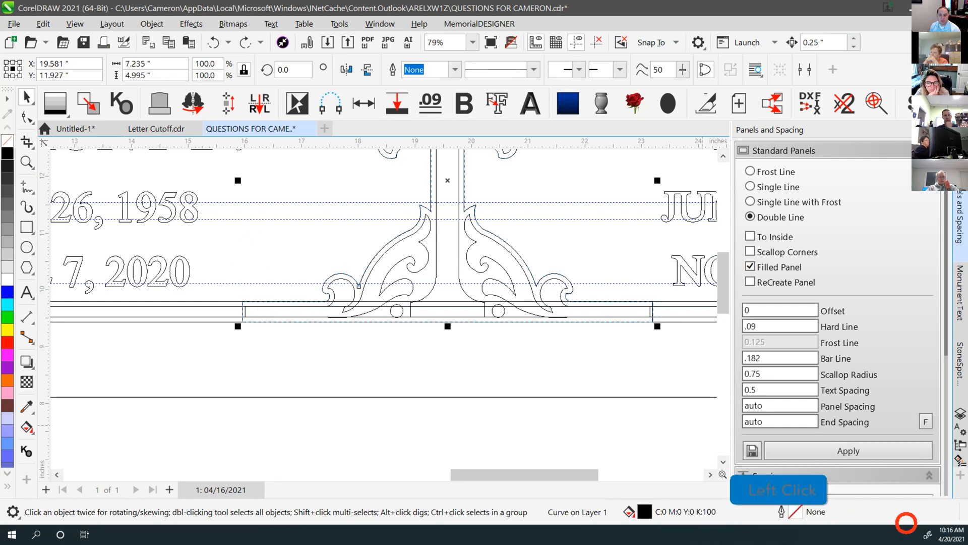
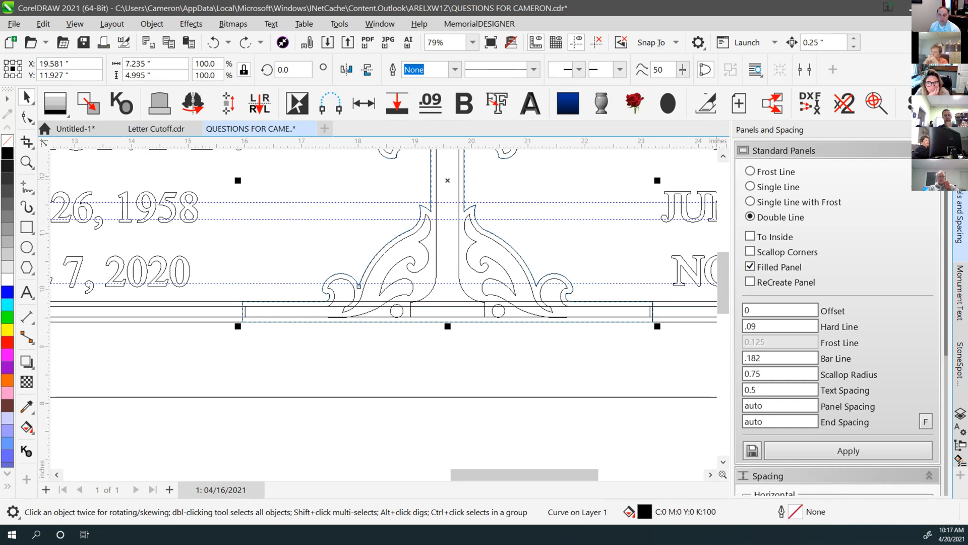
# Select a panel line curve, test-move it upward, and undo the move
pyautogui.click(688, 158)
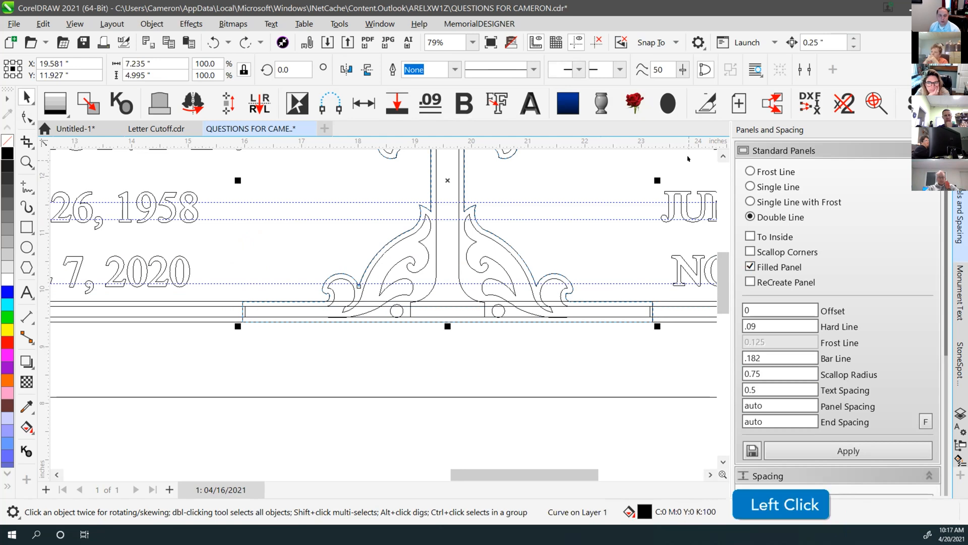
pyautogui.click(262, 264)
pyautogui.click(222, 304)
pyautogui.moveTo(231, 305); pyautogui.dragTo(225, 268)
pyautogui.hotkey('ctrl', 'z')
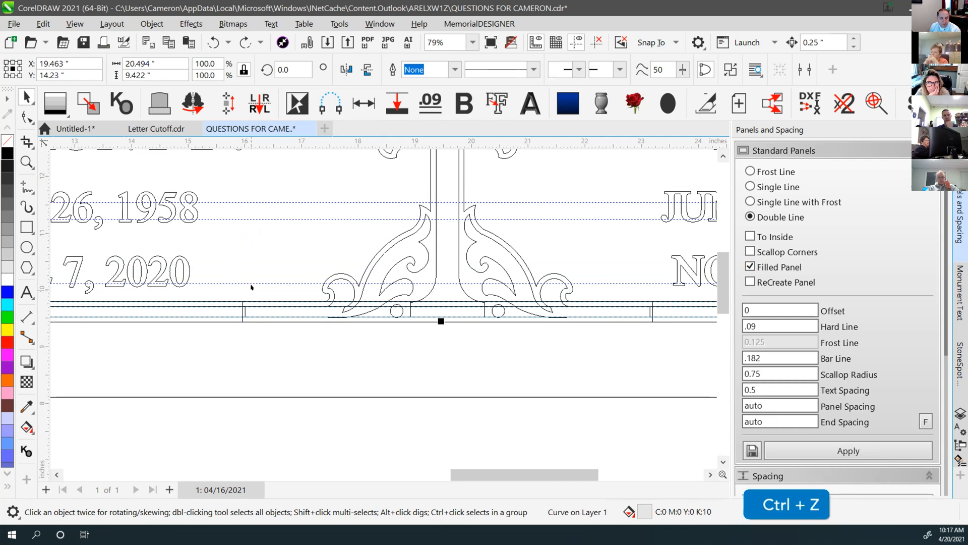
# Break the panel curve apart, then trial-move two lower lines up to the dotted guide and undo
pyautogui.click(731, 69)
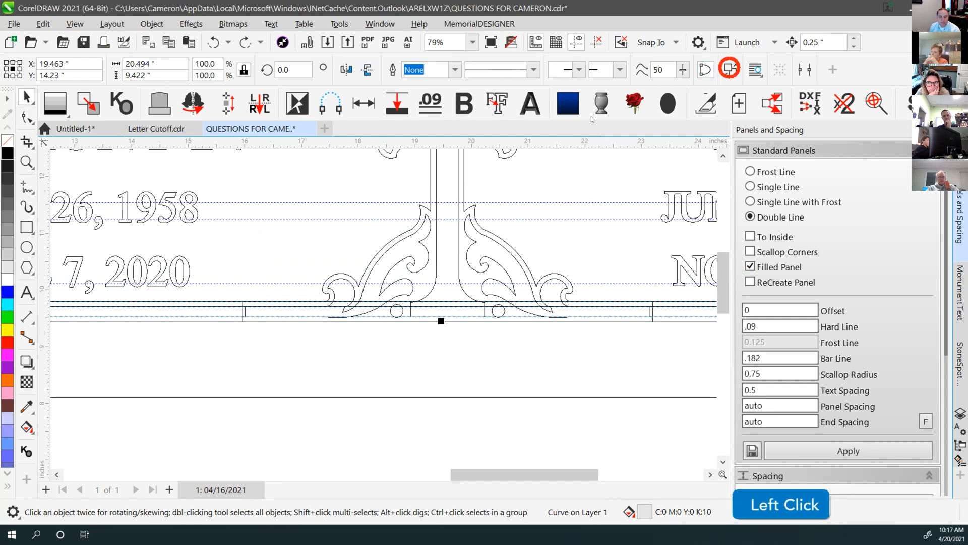
pyautogui.click(244, 281)
pyautogui.click(231, 303)
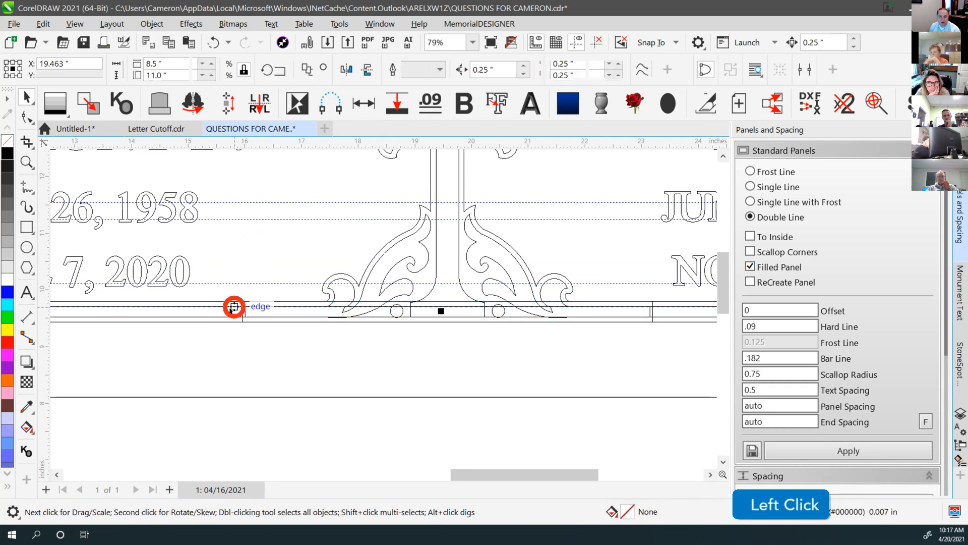
pyautogui.scroll(3, 230, 317)
pyautogui.keyDown('shift'); pyautogui.click(377, 322); pyautogui.keyUp('shift')
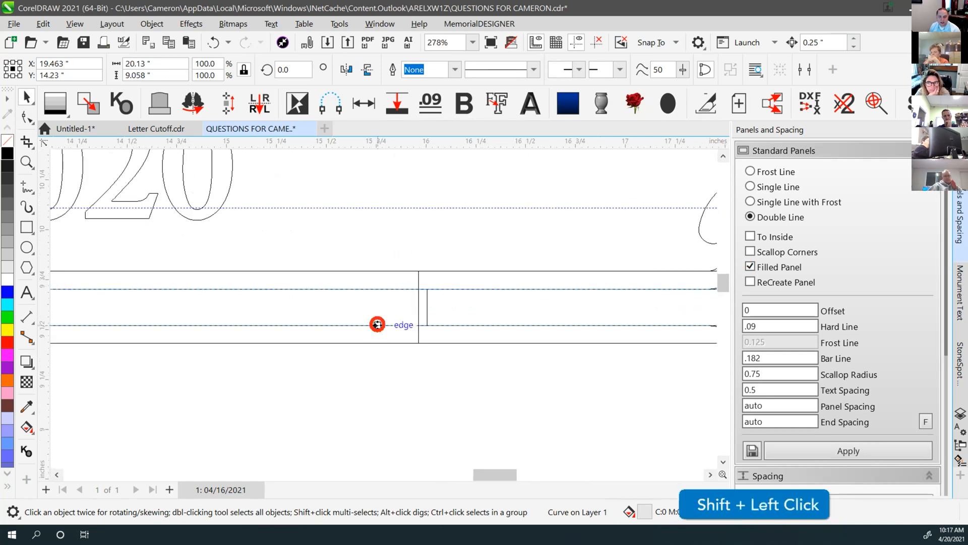
pyautogui.moveTo(378, 287); pyautogui.dragTo(374, 204)
pyautogui.hotkey('ctrl', 'z')
# Test-drag the dashed panel toward the guide and review the area
pyautogui.click(442, 245)
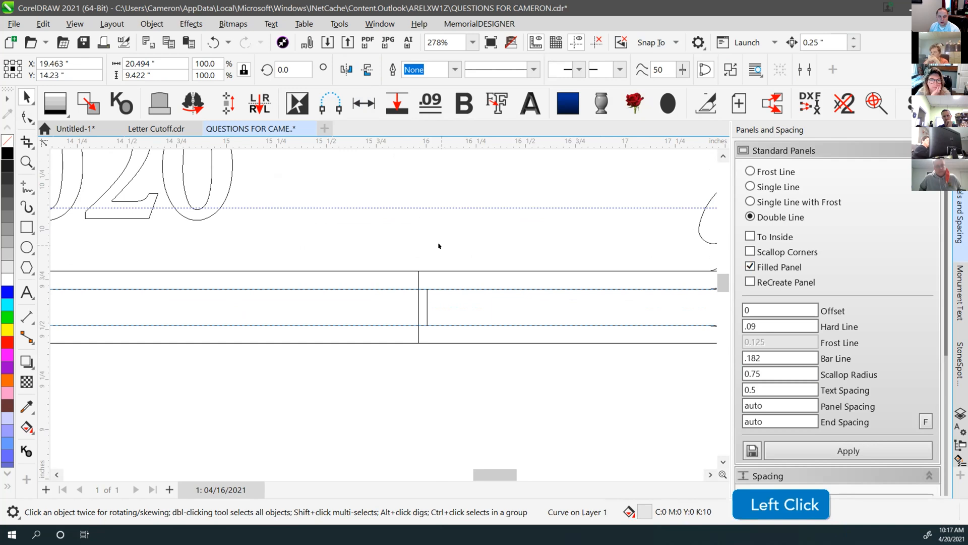
pyautogui.click(426, 306)
pyautogui.moveTo(423, 272); pyautogui.dragTo(416, 296)
pyautogui.scroll(-1, 416, 295)
pyautogui.scroll(-1, 382, 309)
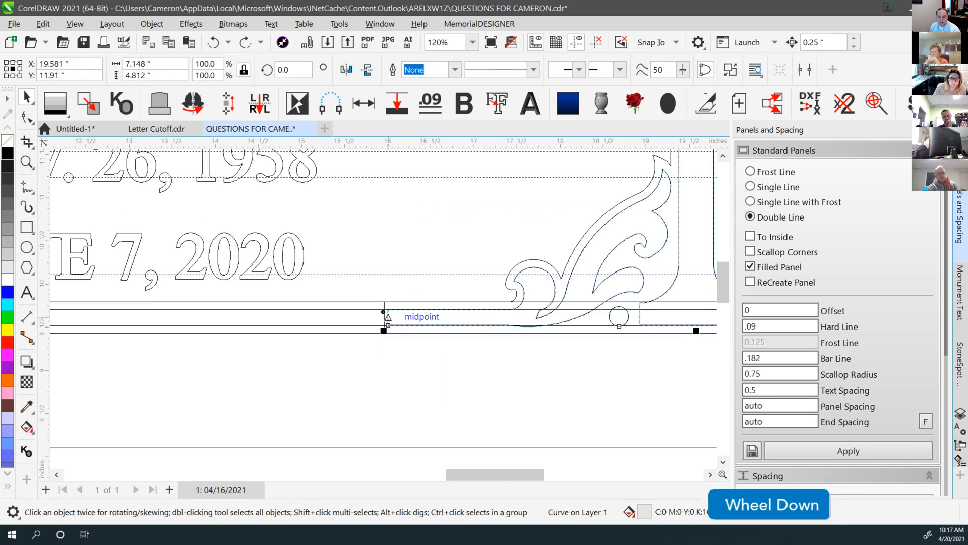
pyautogui.scroll(-1, 383, 309)
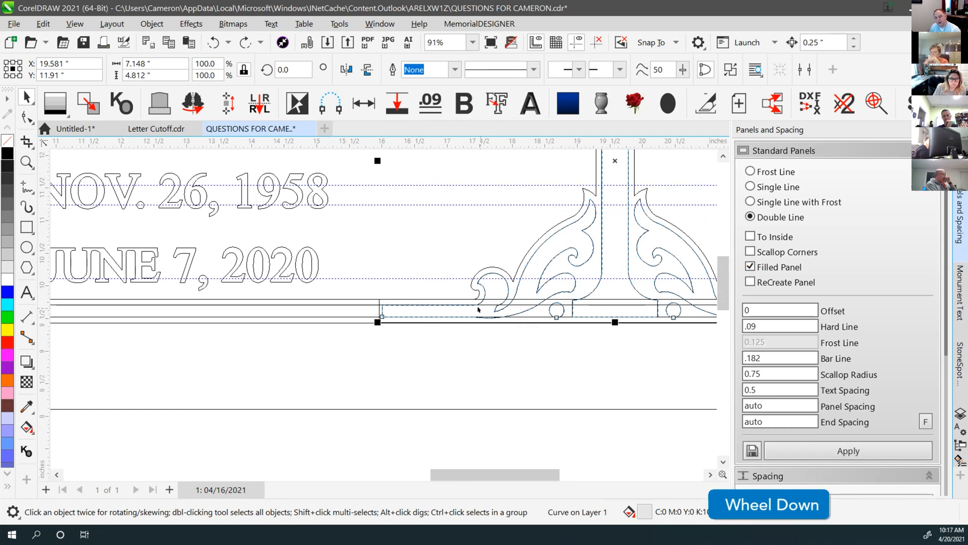
pyautogui.scroll(-1, 402, 309)
pyautogui.scroll(1, 381, 309)
pyautogui.scroll(1, 382, 309)
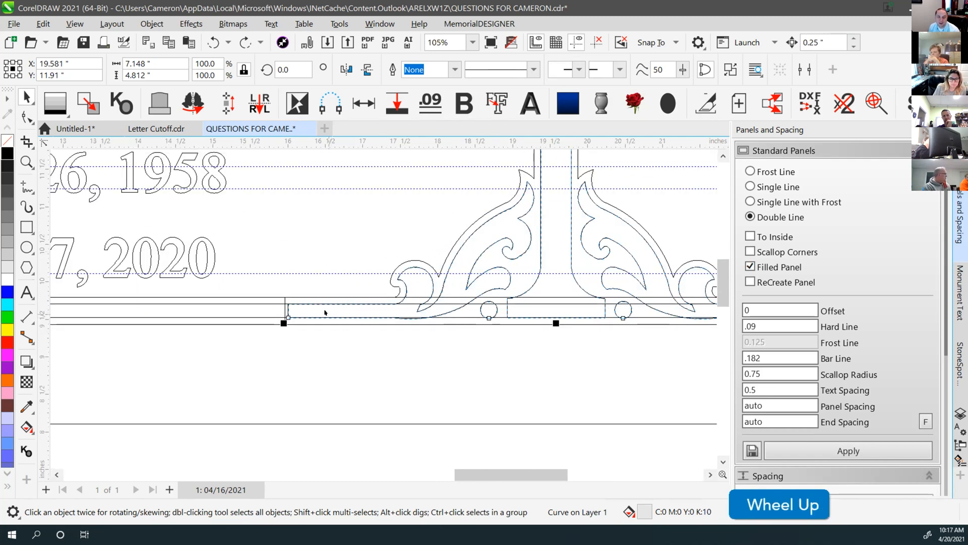
# Trial-weld the larger panel line to the ornament curve, then undo the weld
pyautogui.click(262, 304)
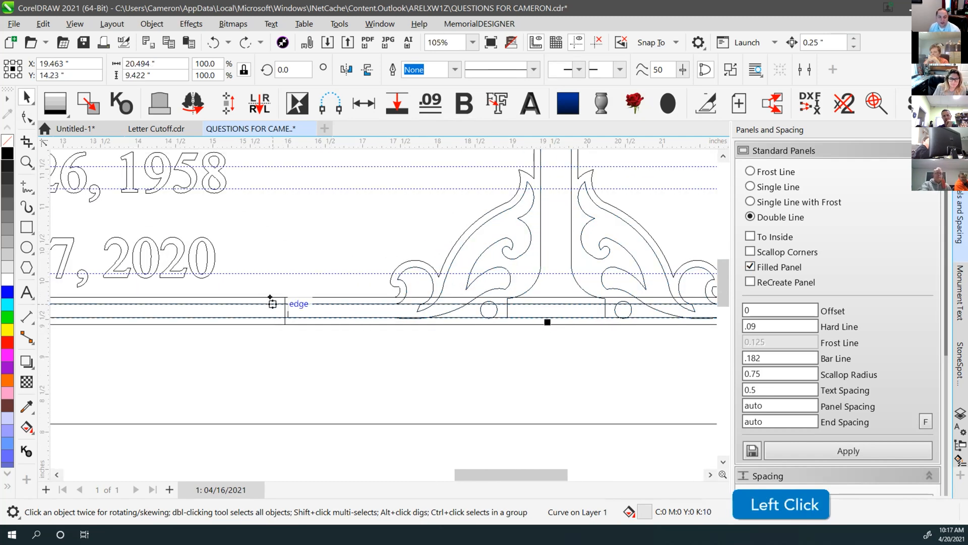
pyautogui.keyDown('shift'); pyautogui.click(399, 279); pyautogui.keyUp('shift')
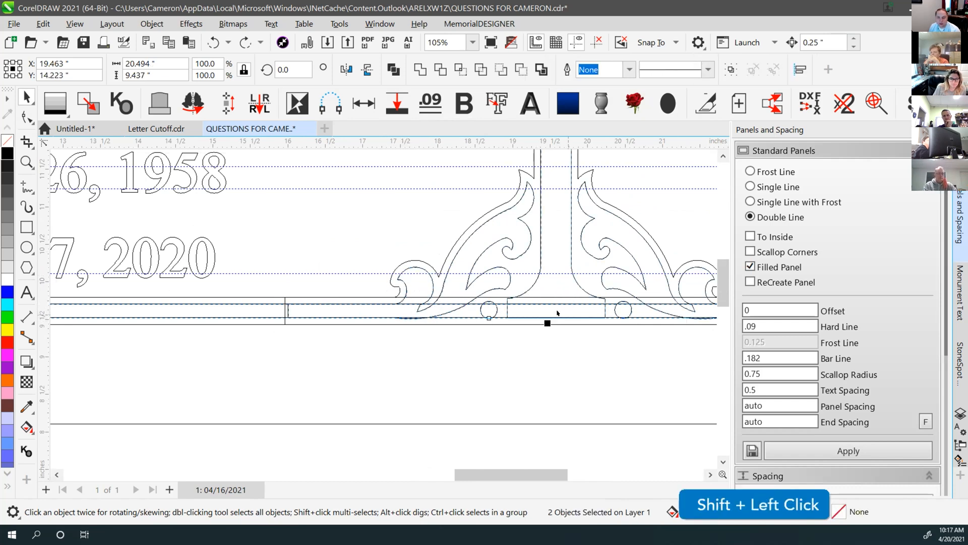
pyautogui.press('w')
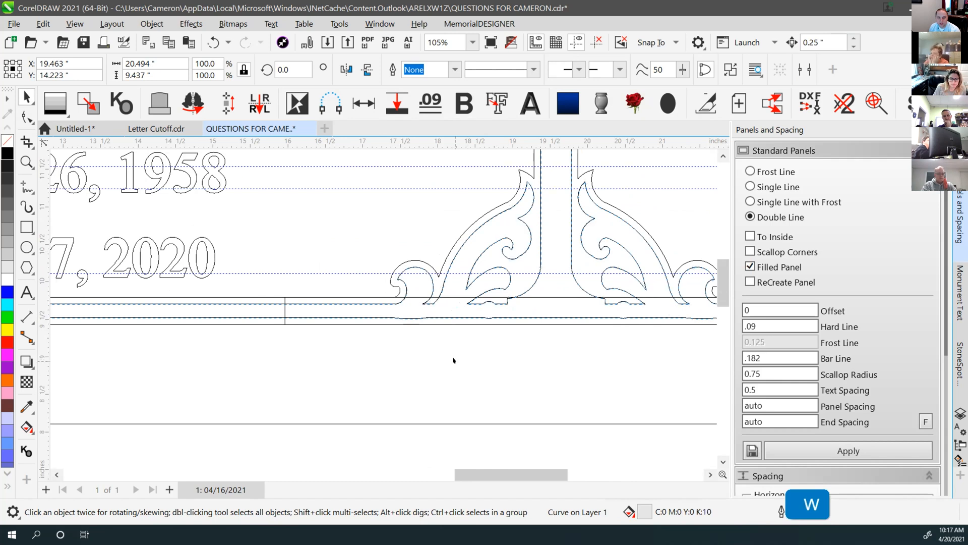
pyautogui.click(421, 323)
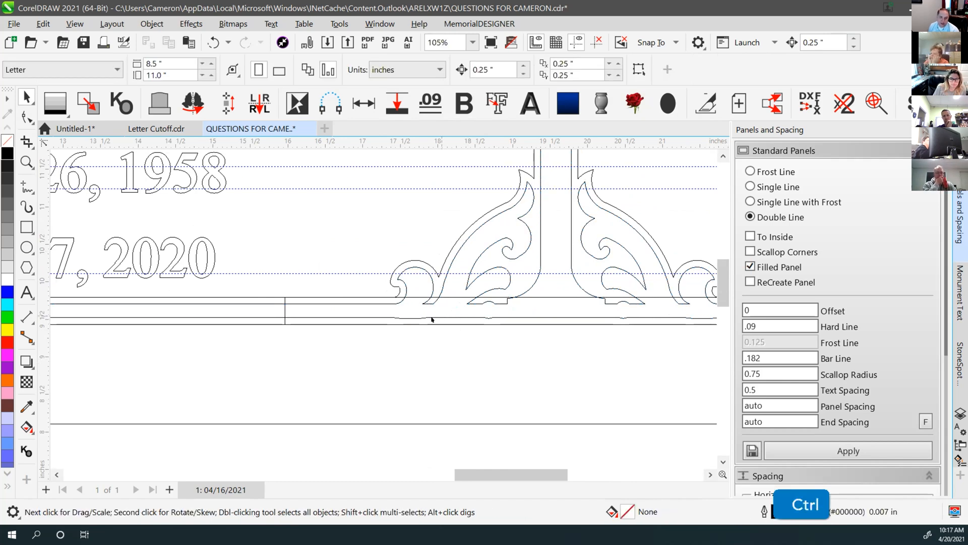
pyautogui.hotkey('ctrl', 'z')
pyautogui.click(319, 302)
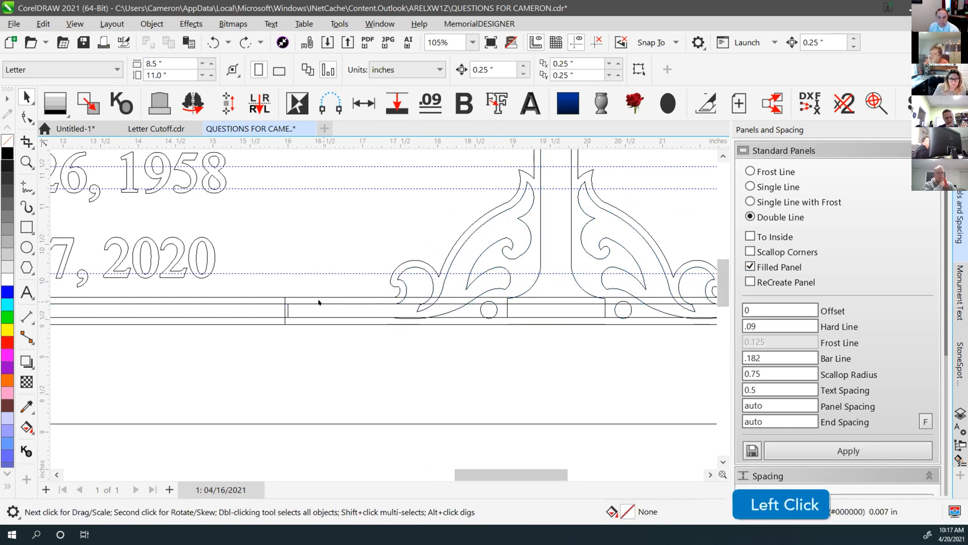
pyautogui.hotkey('ctrl', 'z')
pyautogui.hotkey('ctrl', 'z')
pyautogui.hotkey('ctrl', 'z')
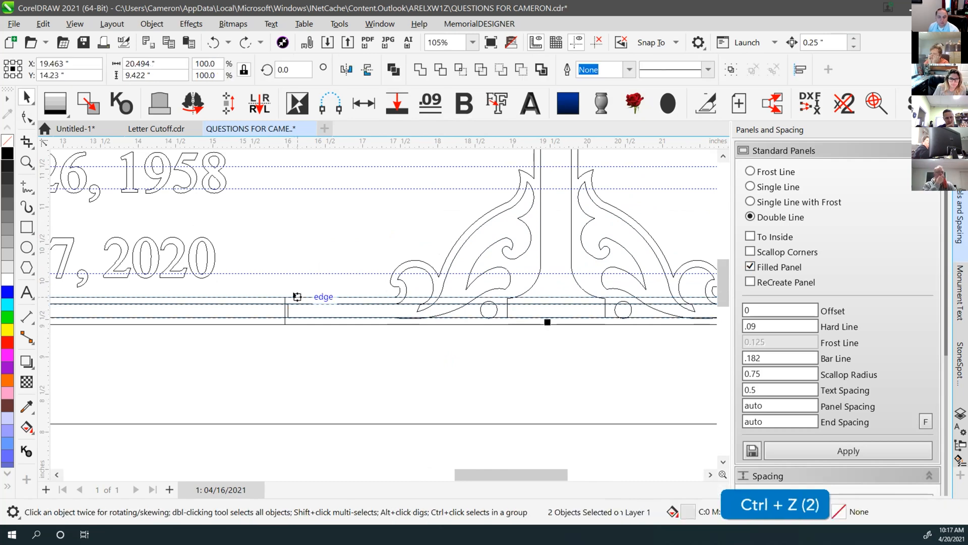
pyautogui.hotkey('ctrl', 'z')
pyautogui.hotkey('ctrl', 'z')
pyautogui.hotkey('ctrl', 'z')
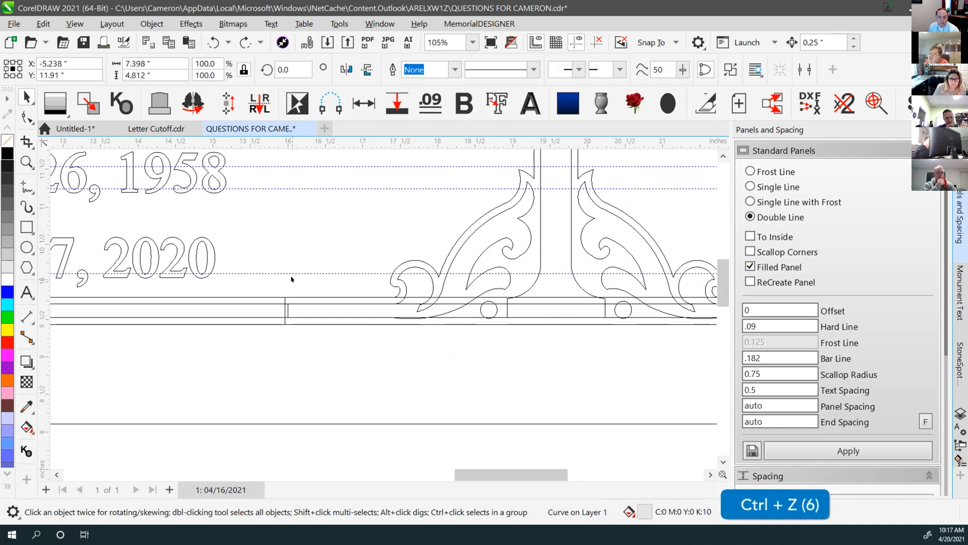
pyautogui.hotkey('ctrl', 'z')
pyautogui.hotkey('ctrl', 'shift', 'z')
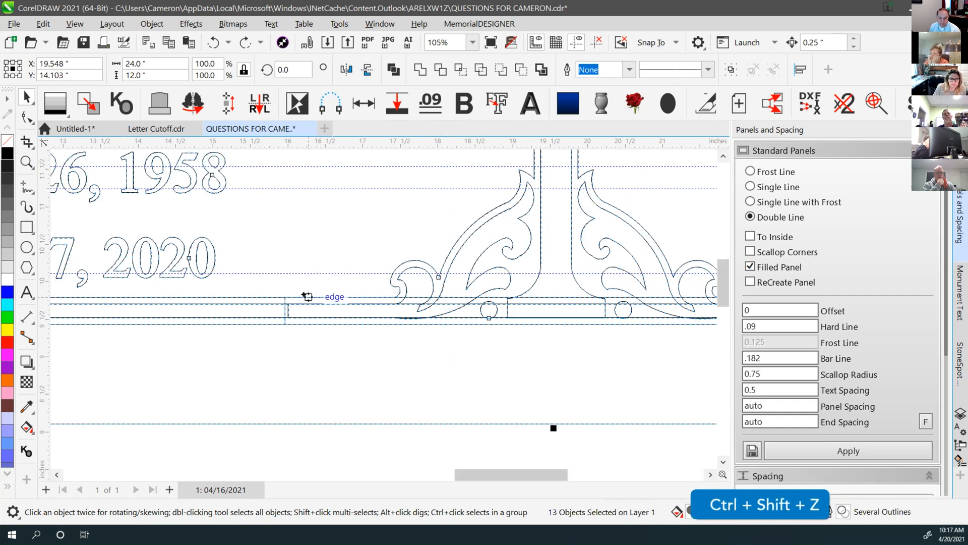
pyautogui.click(277, 304)
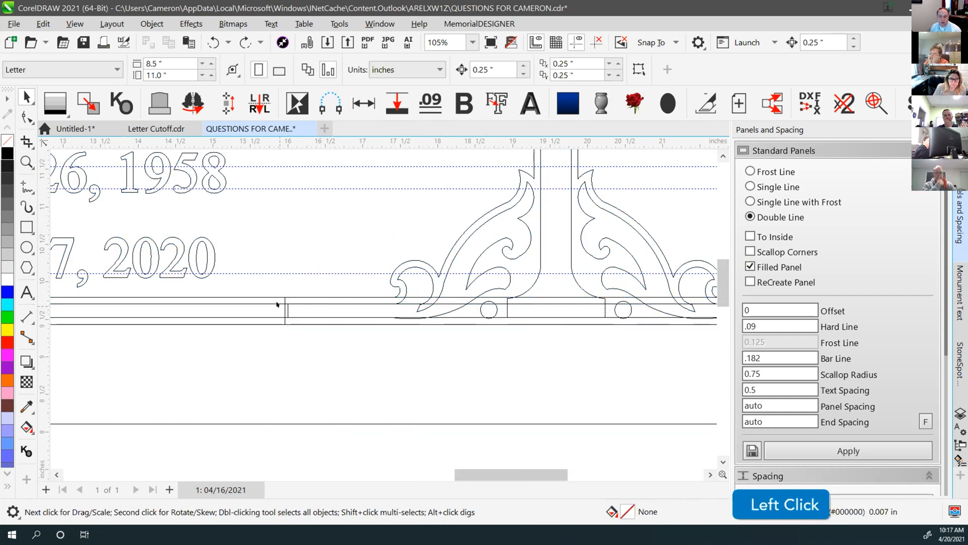
pyautogui.click(285, 303)
pyautogui.hotkey('ctrl', 'z')
pyautogui.hotkey('ctrl', 'z')
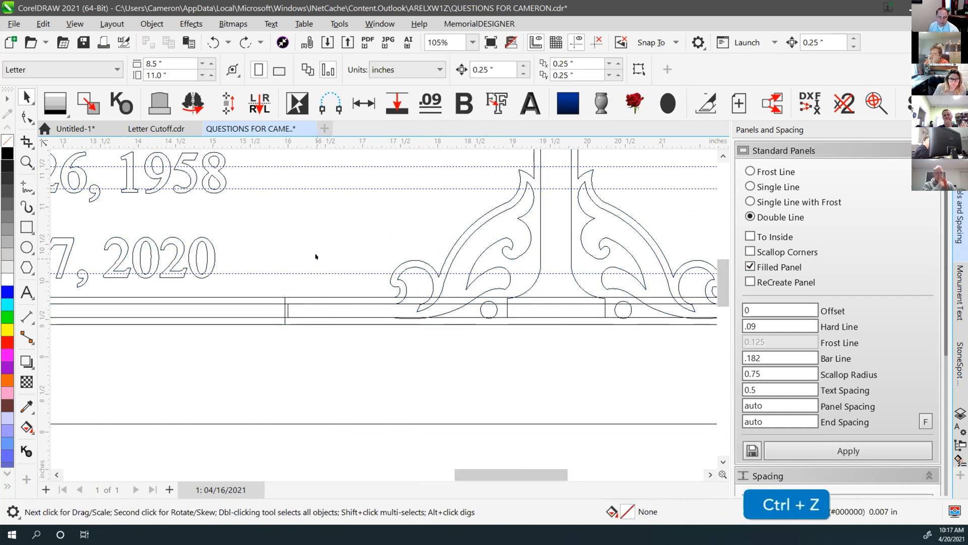
pyautogui.scroll(-6, 381, 310)
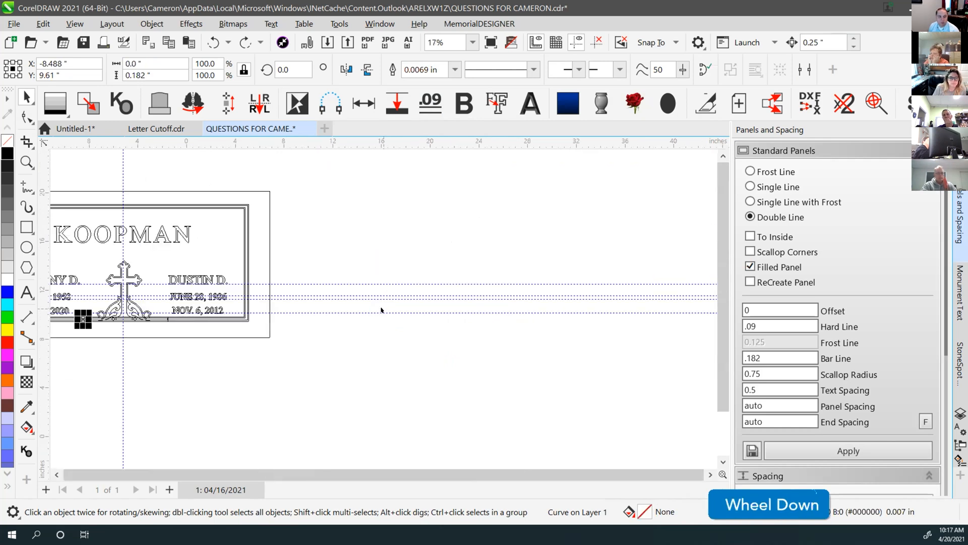
pyautogui.hotkey('ctrl', 'shift', 'z')
pyautogui.hotkey('ctrl', 'shift', 'z')
pyautogui.click(378, 201)
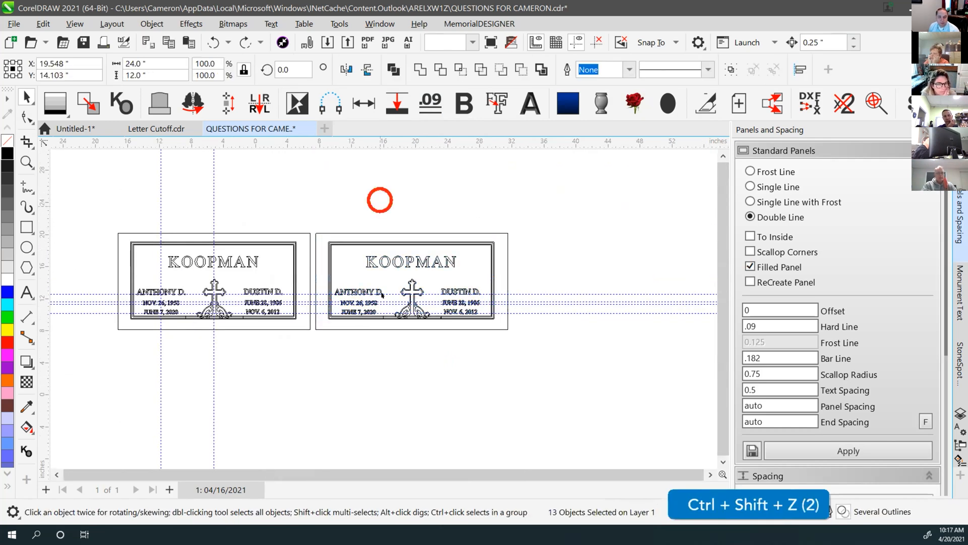
pyautogui.scroll(2, 368, 303)
pyautogui.scroll(6, 368, 303)
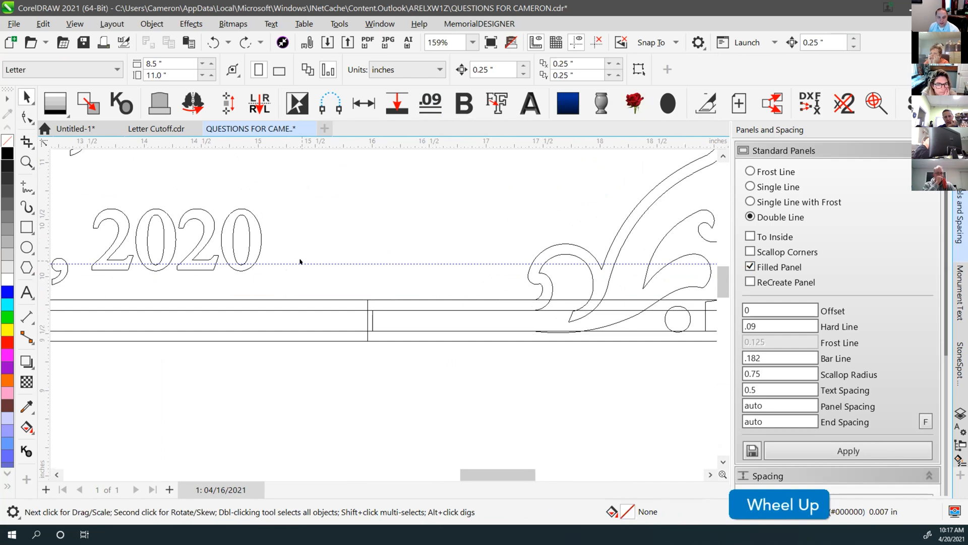
# Inspect the panel line curves' nodes with the Shape tool, then return to the Pick tool
pyautogui.click(27, 118)
pyautogui.click(419, 300)
pyautogui.click(347, 301)
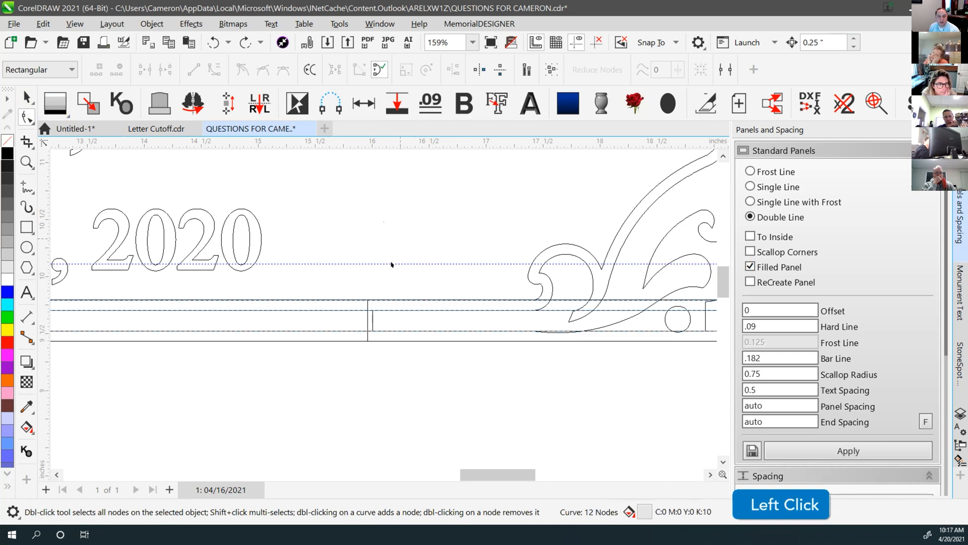
pyautogui.press('space')
pyautogui.click(345, 299)
pyautogui.hotkey('ctrl', 'z')
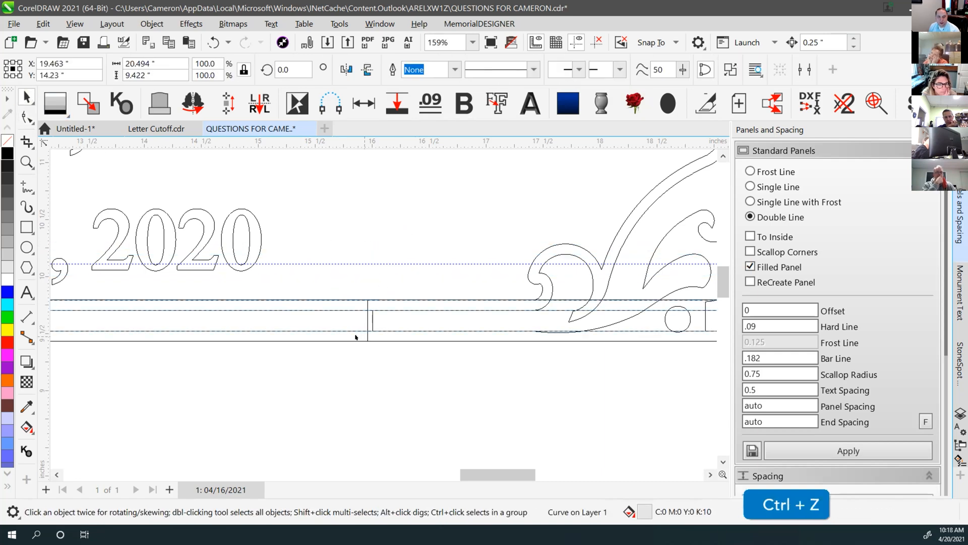
# Weld the lower panel line and the ornament scroll into one outline with W
pyautogui.keyDown('shift'); pyautogui.click(344, 341); pyautogui.keyUp('shift')
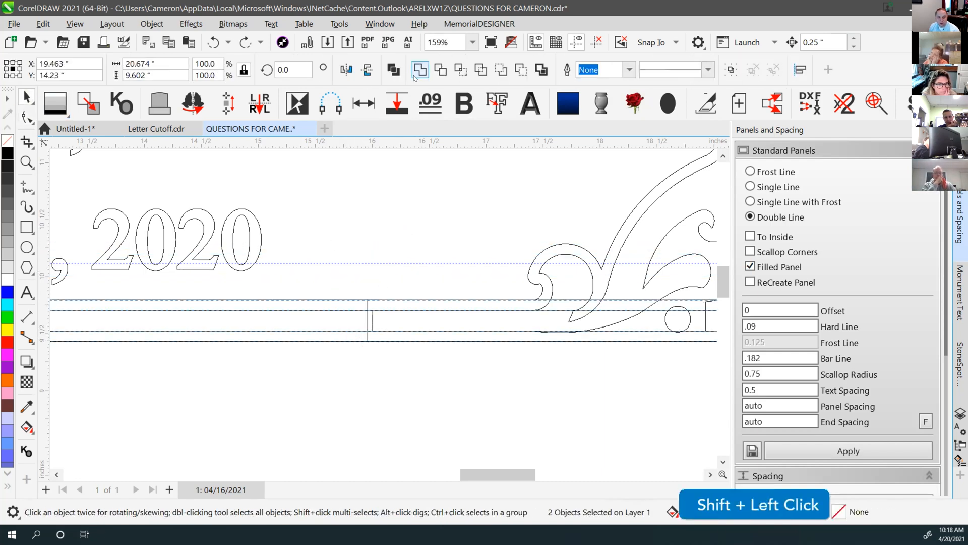
pyautogui.click(380, 318)
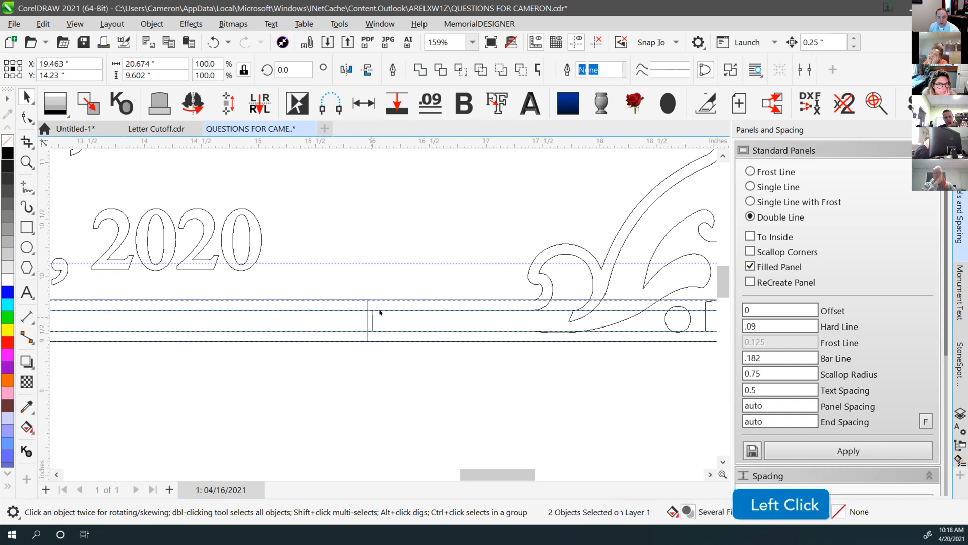
pyautogui.keyDown('shift'); pyautogui.click(556, 242); pyautogui.keyUp('shift')
pyautogui.press('w')
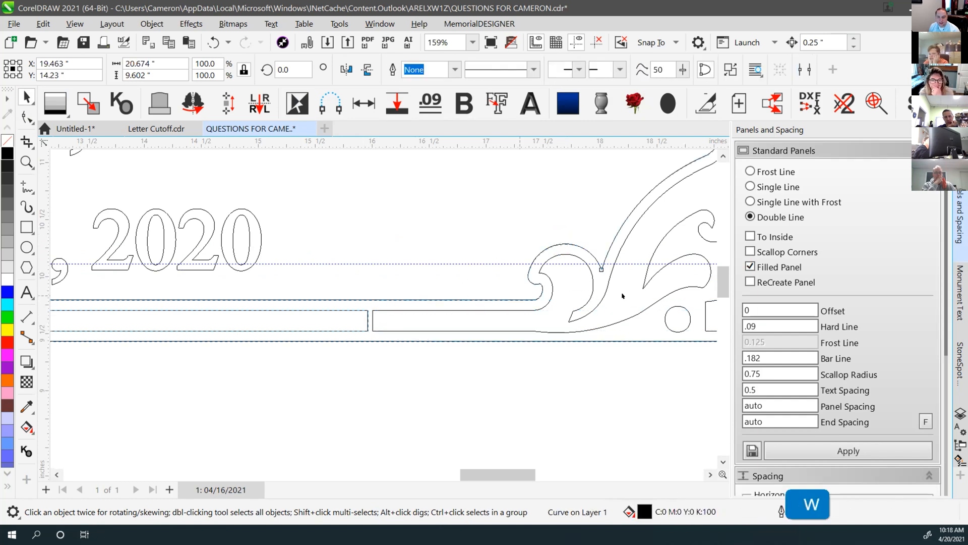
pyautogui.scroll(-1, 382, 310)
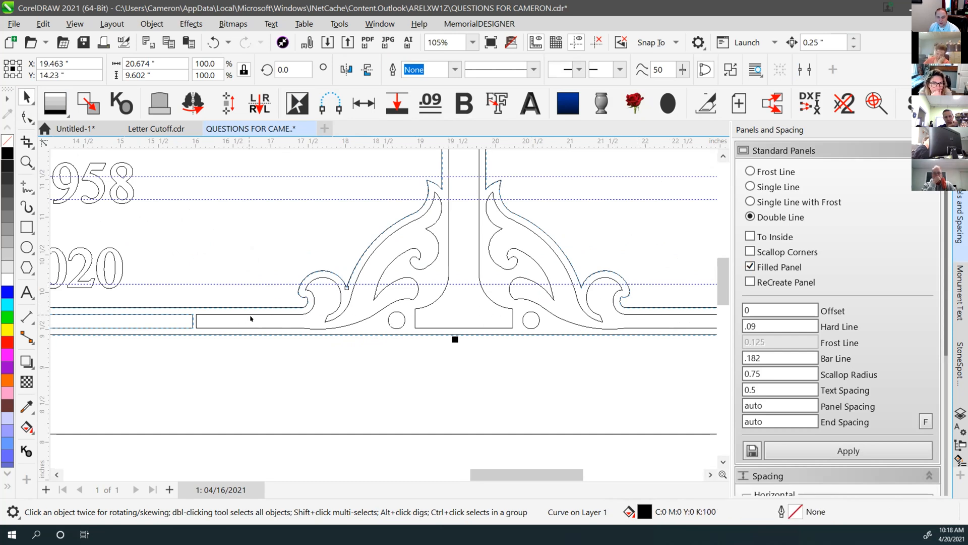
pyautogui.click(234, 278)
pyautogui.scroll(4, 190, 313)
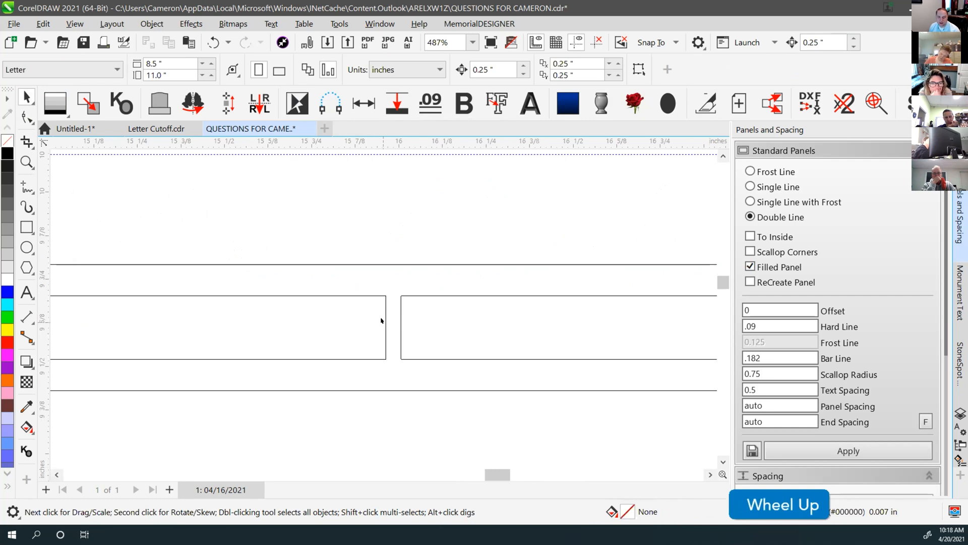
# Delete the vertical divider segment between the panel lines near the 16-inch mark
pyautogui.click(27, 116)
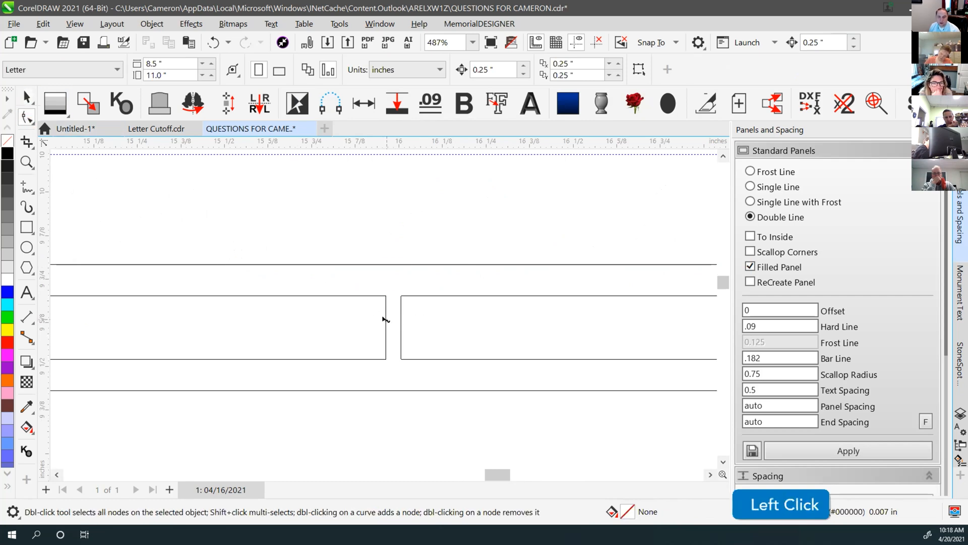
pyautogui.click(386, 319)
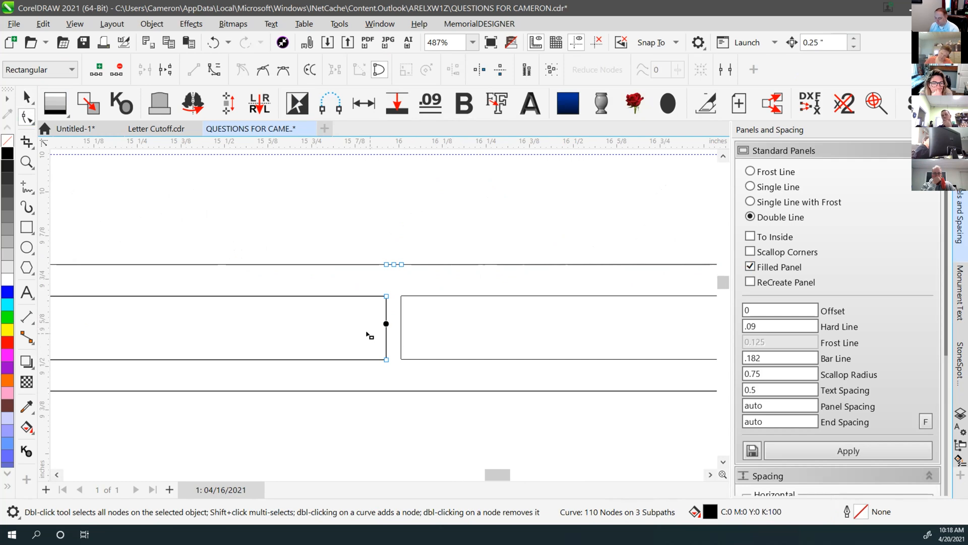
pyautogui.press('Delete')
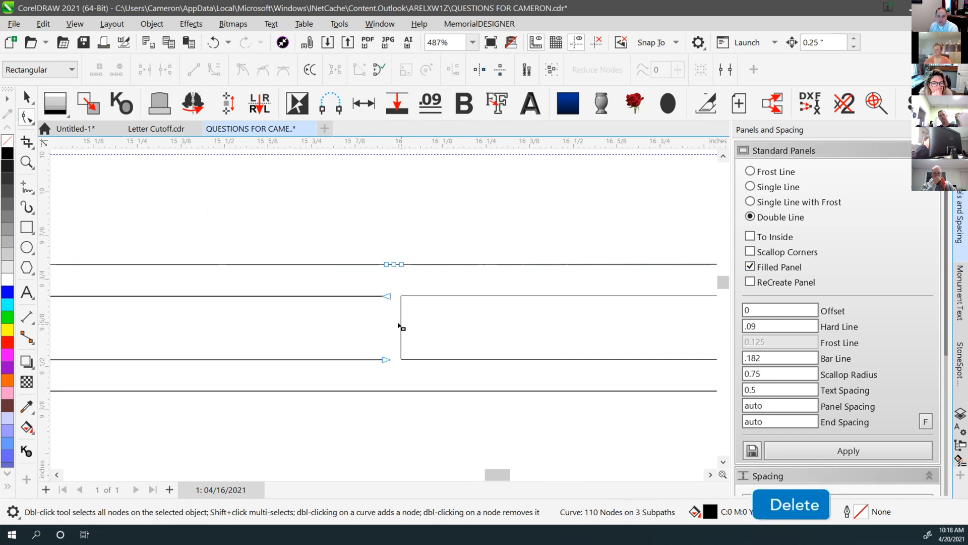
pyautogui.click(401, 324)
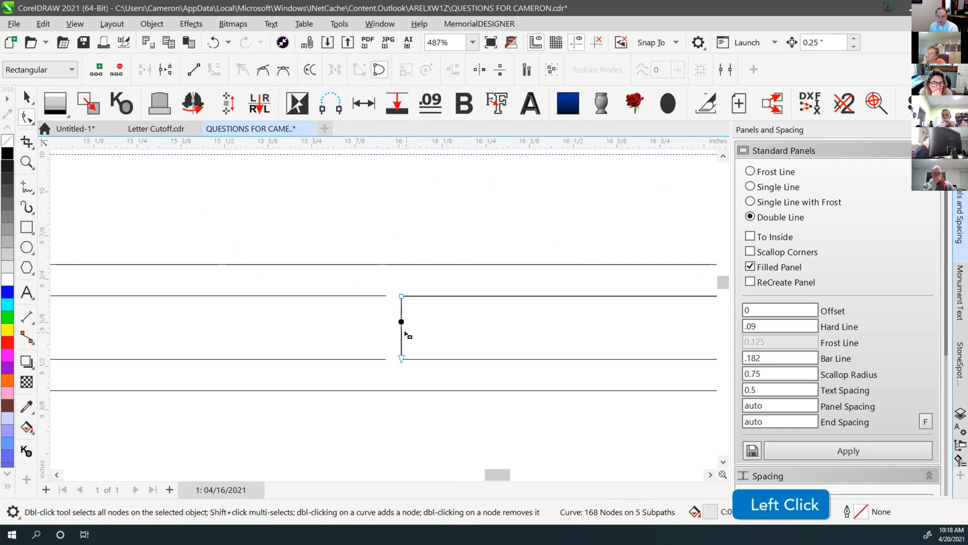
pyautogui.press('Delete')
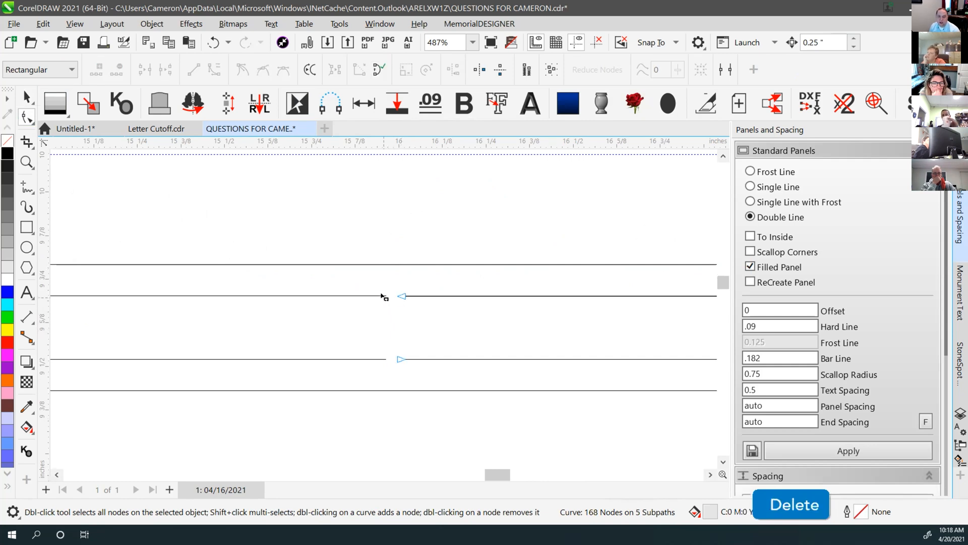
# Combine the left and right border line pieces into a single curve
pyautogui.click(403, 298)
pyautogui.click(382, 296)
pyautogui.click(406, 296)
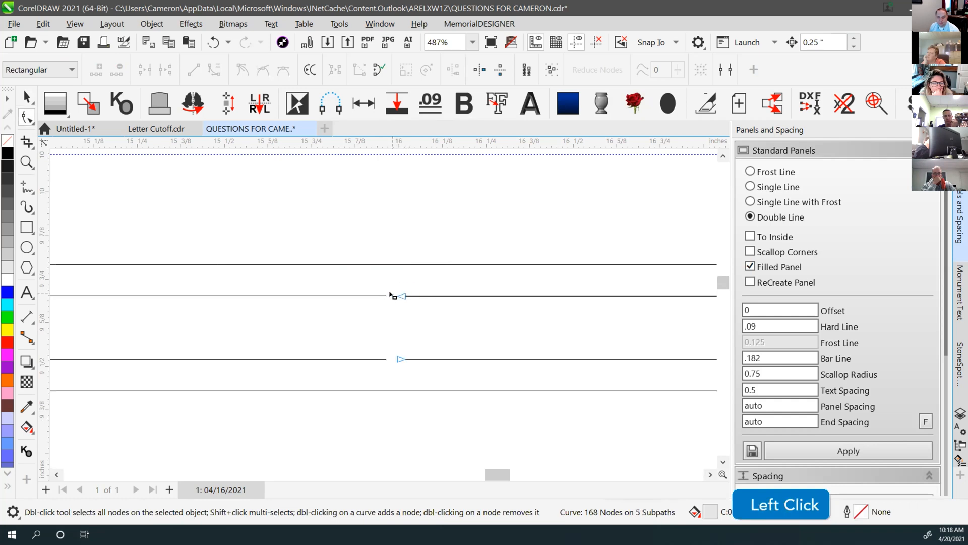
pyautogui.keyDown('shift'); pyautogui.click(389, 296); pyautogui.keyUp('shift')
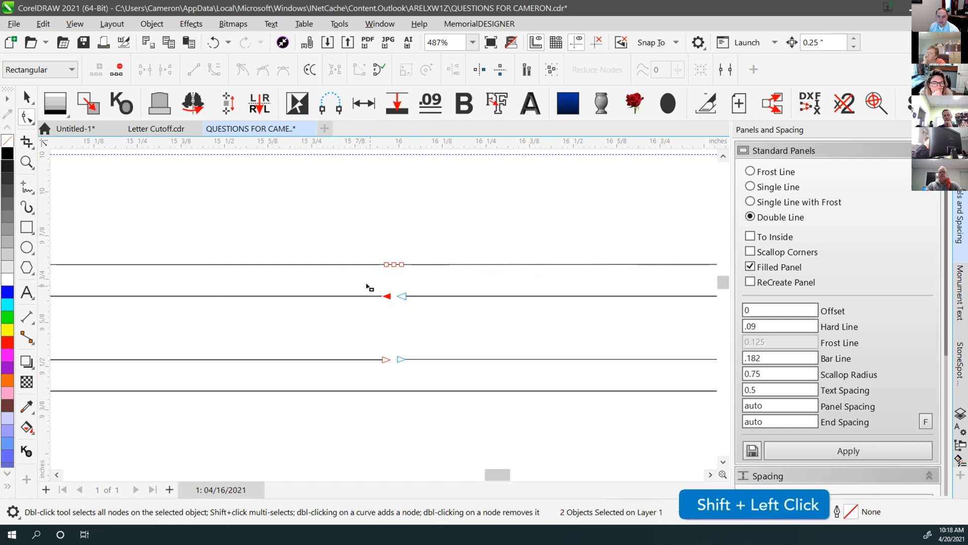
pyautogui.click(372, 286)
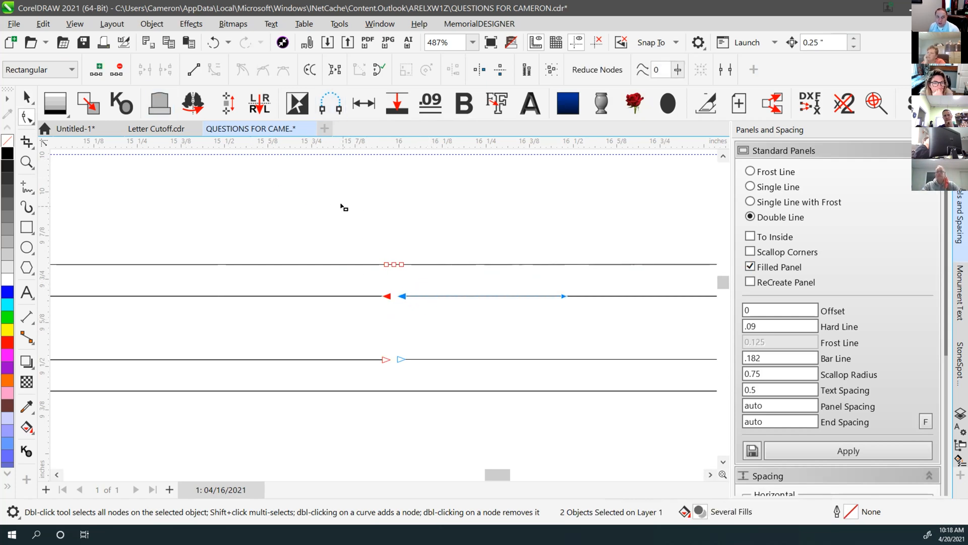
pyautogui.click(27, 97)
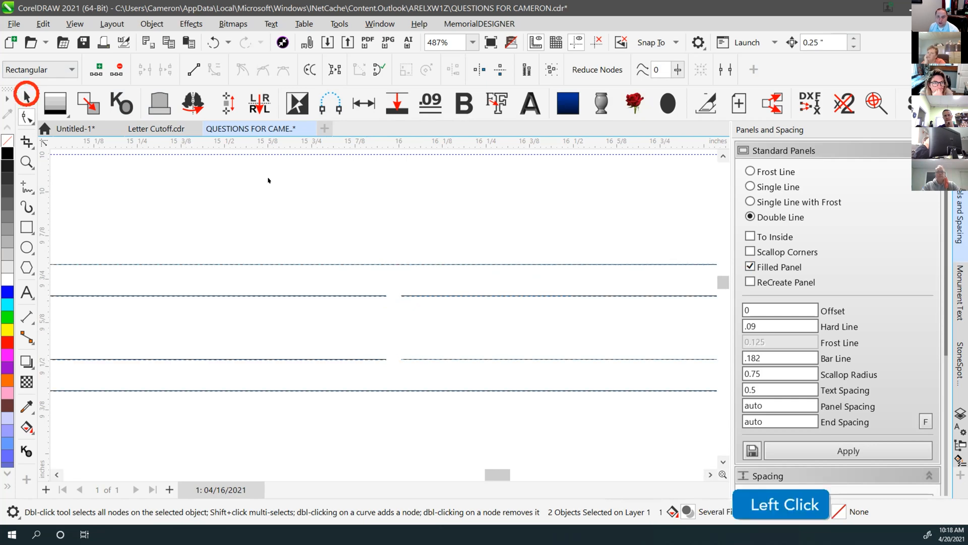
pyautogui.click(401, 295)
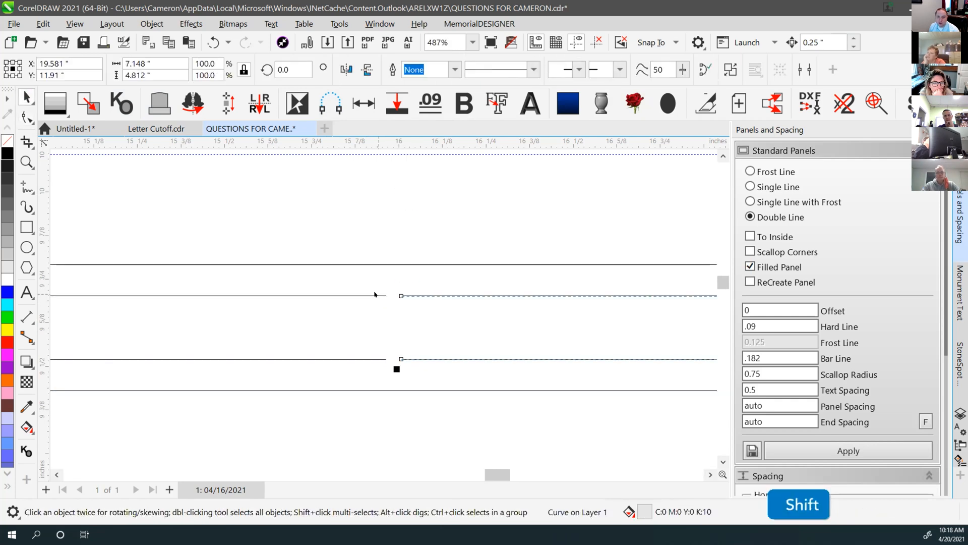
pyautogui.keyDown('shift'); pyautogui.click(375, 295); pyautogui.keyUp('shift')
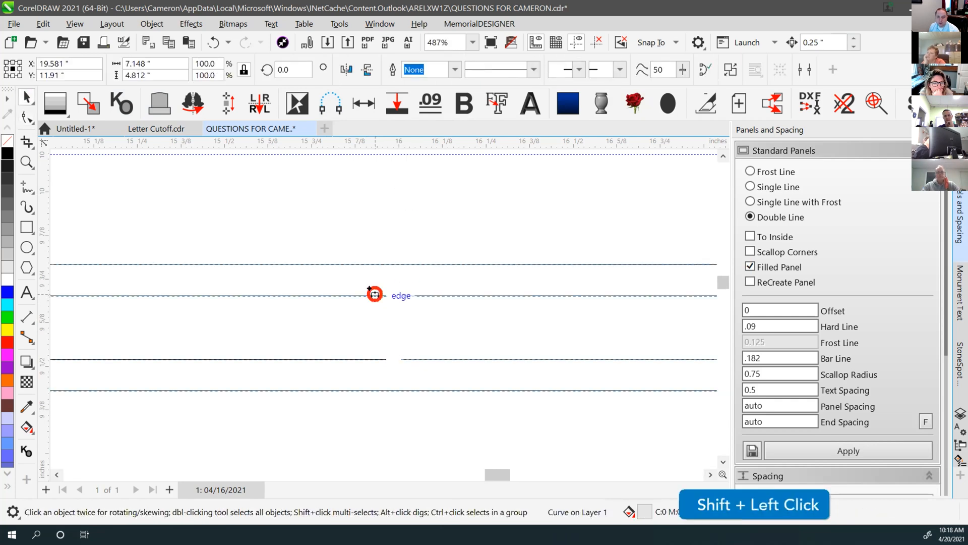
pyautogui.click(394, 71)
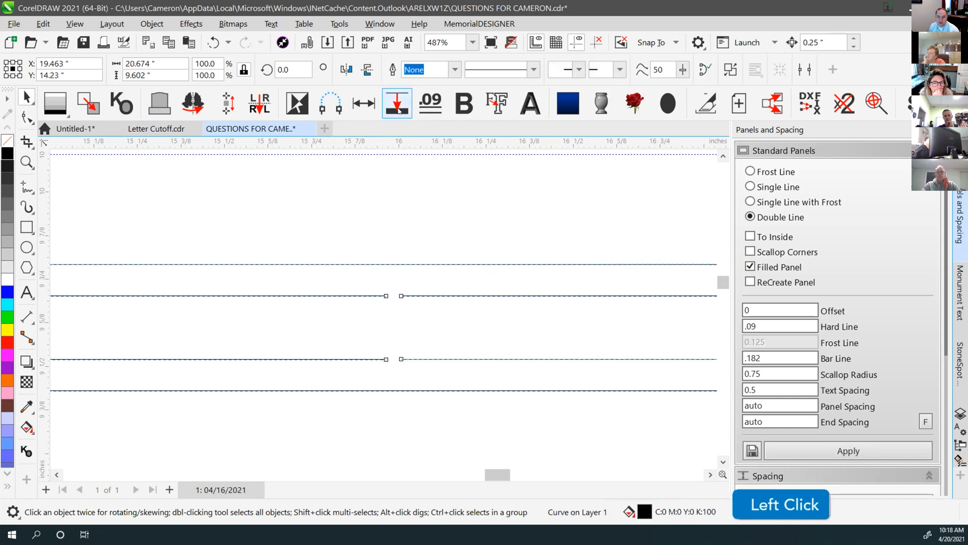
# Join the end nodes across the gap on both the upper and lower lines
pyautogui.press('F10')
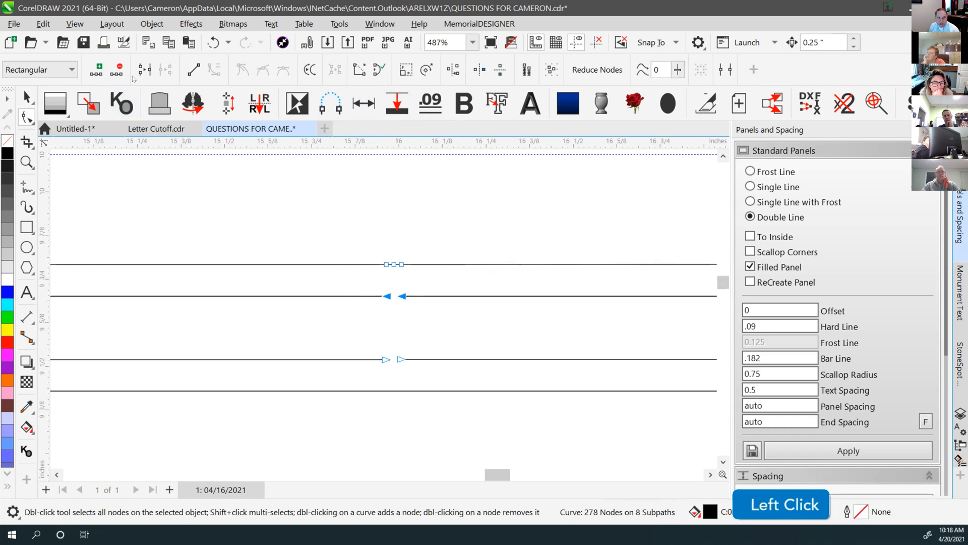
pyautogui.click(143, 70)
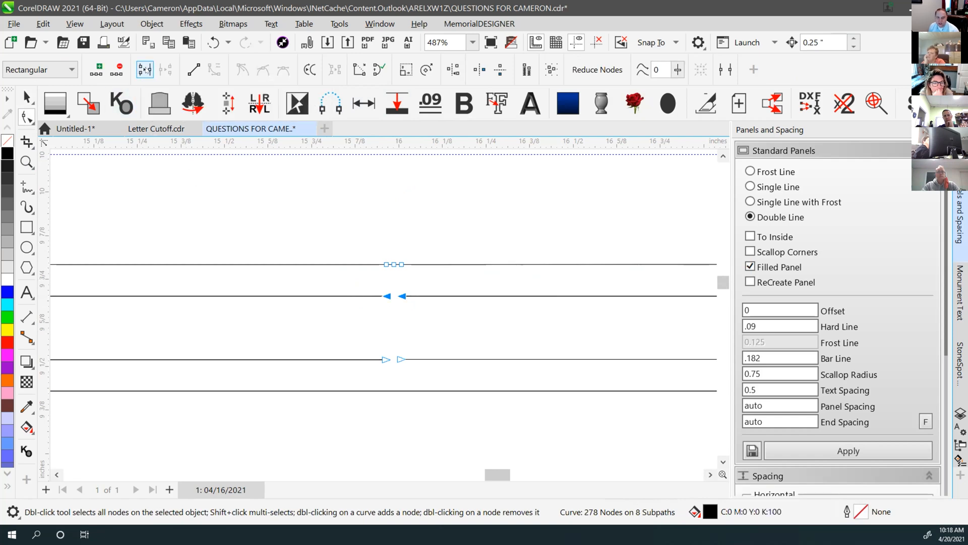
pyautogui.moveTo(356, 333); pyautogui.dragTo(430, 383)
pyautogui.press('j')
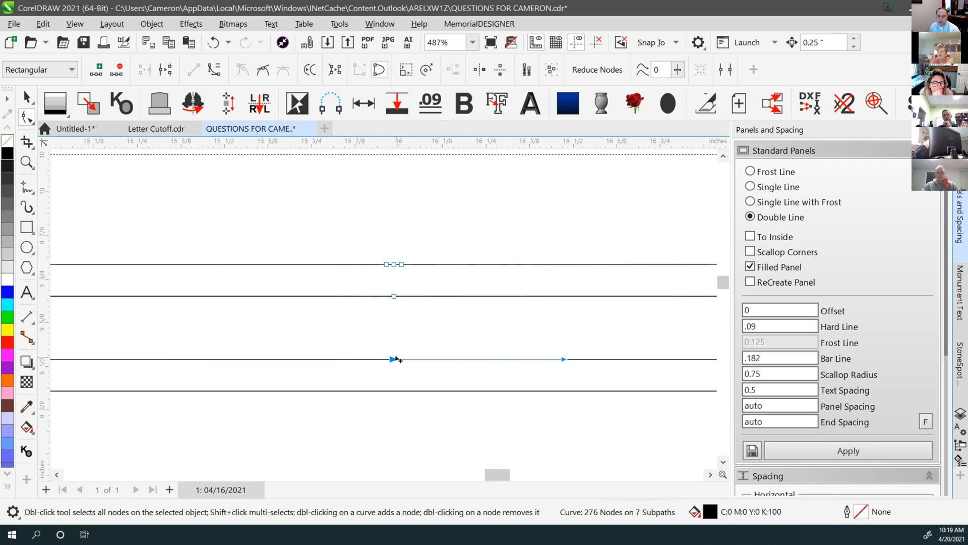
pyautogui.click(401, 345)
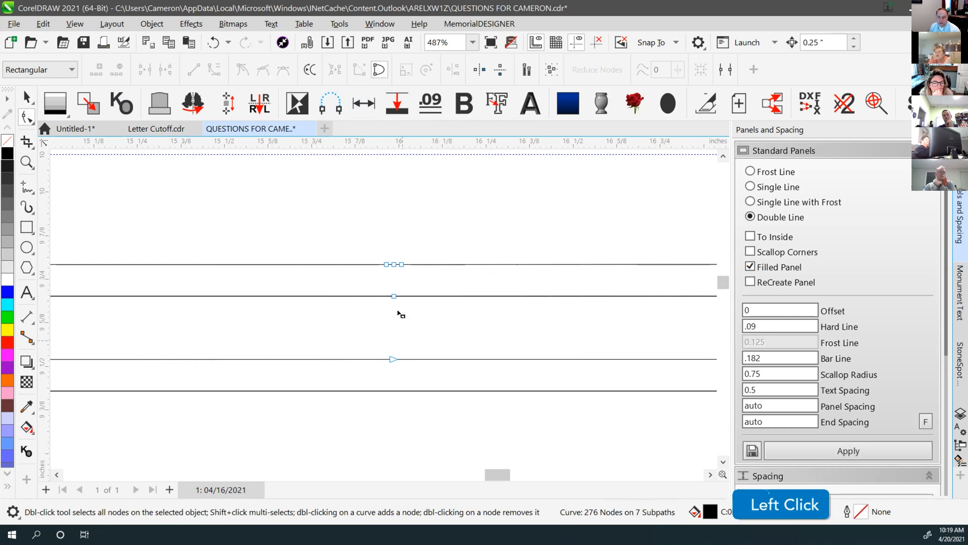
# Delete the extra nodes on the lower lines, leaving 271 nodes on 7 subpaths
pyautogui.scroll(-2, 383, 312)
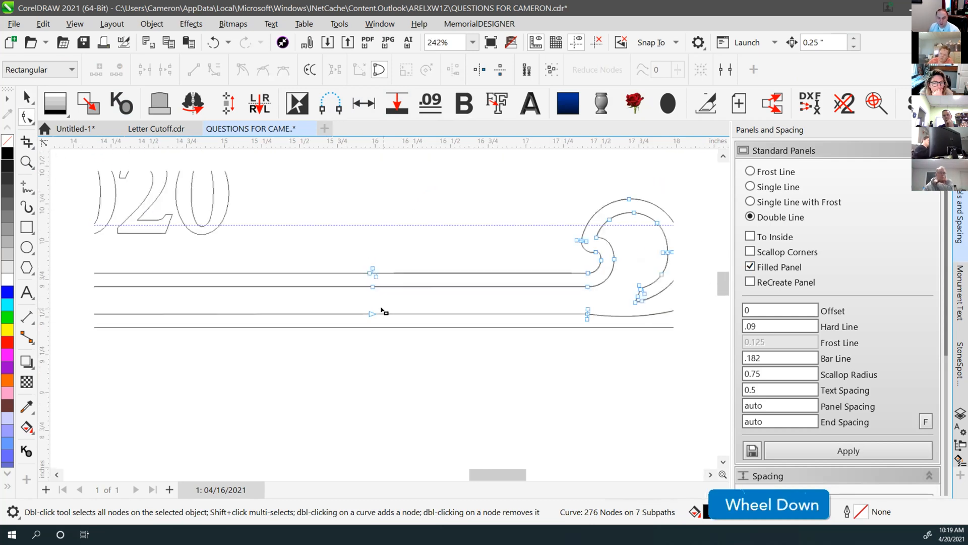
pyautogui.scroll(-3, 383, 311)
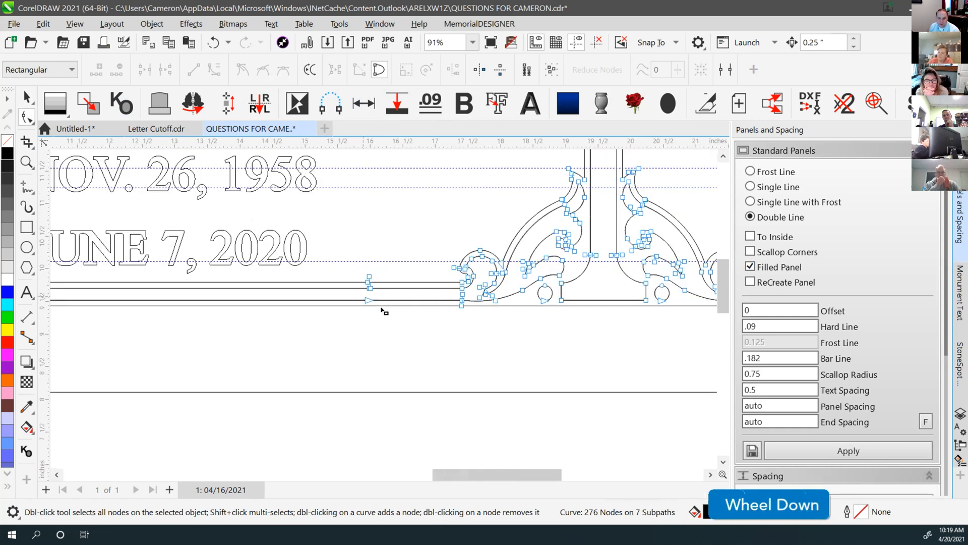
pyautogui.scroll(1, 383, 312)
pyautogui.moveTo(355, 260); pyautogui.dragTo(425, 335)
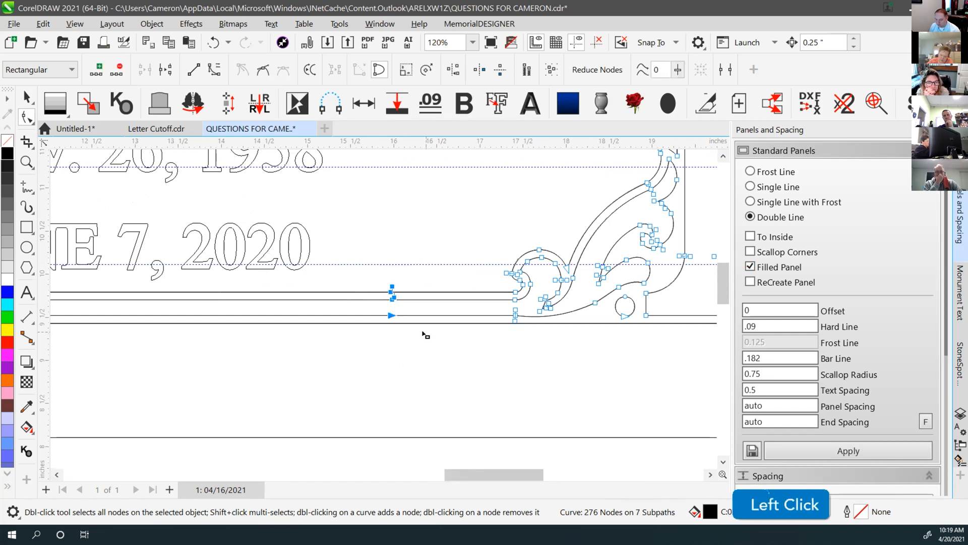
pyautogui.press('Delete')
pyautogui.scroll(-2, 432, 304)
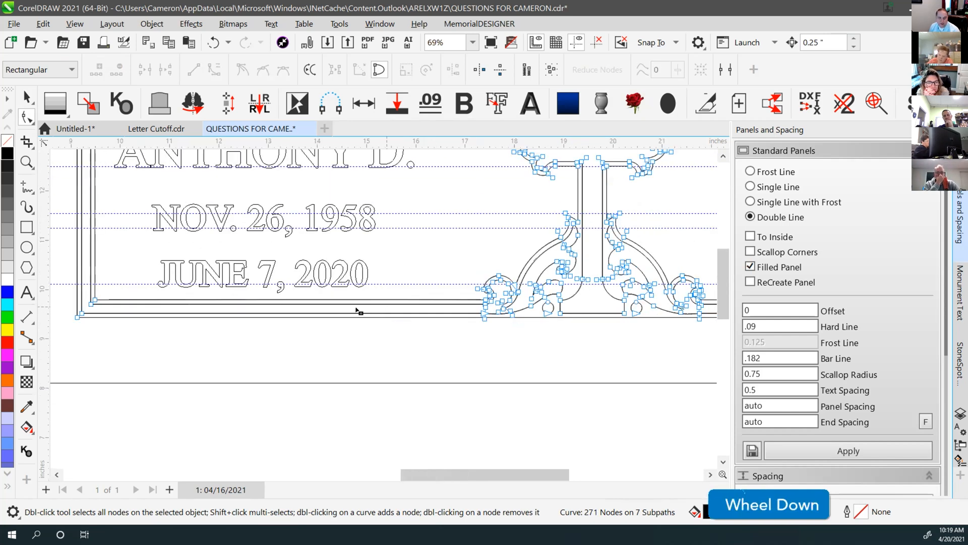
pyautogui.scroll(-2, 388, 308)
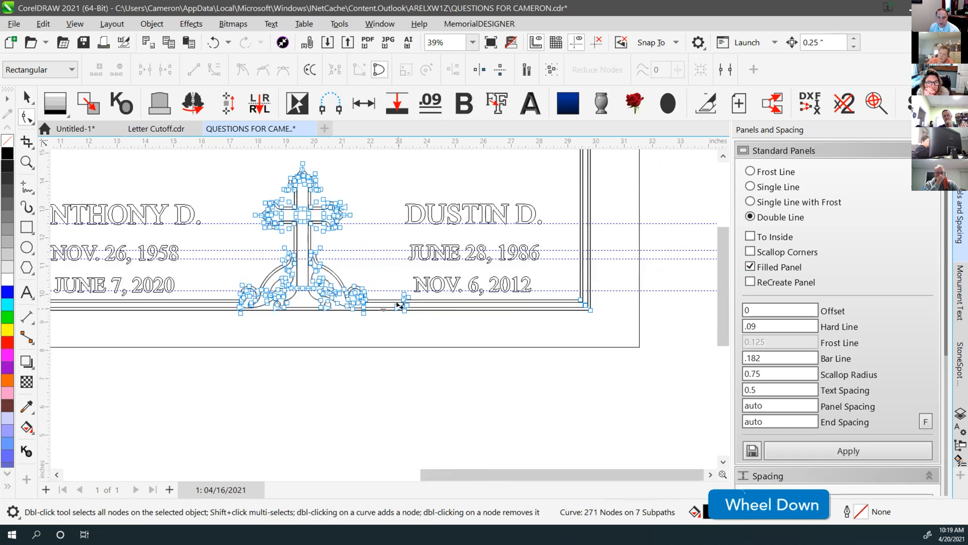
pyautogui.scroll(2, 393, 311)
pyautogui.scroll(8, 393, 310)
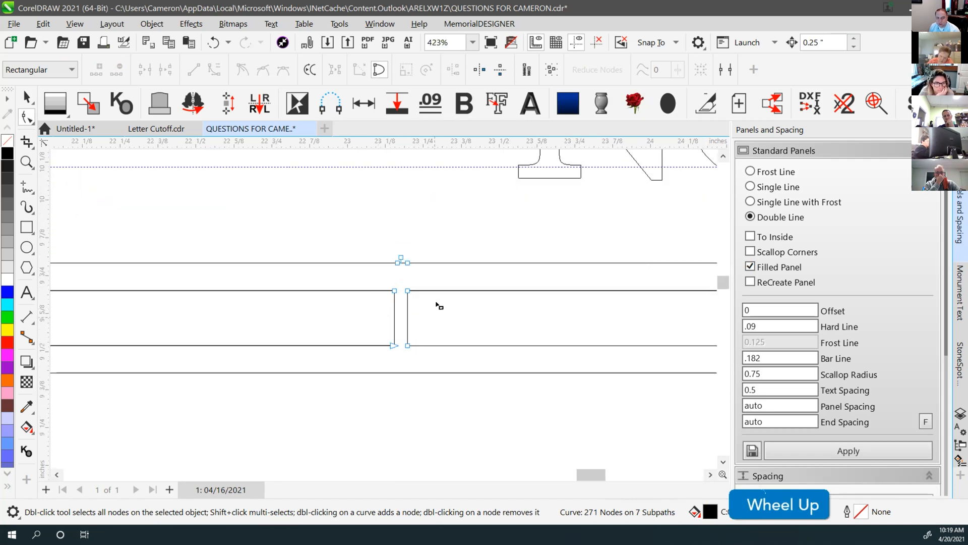
# Remove the small rectangle's vertical sides near the 23-inch mark with Virtual Segment Delete
pyautogui.moveTo(378, 283); pyautogui.dragTo(420, 346)
pyautogui.click(426, 322)
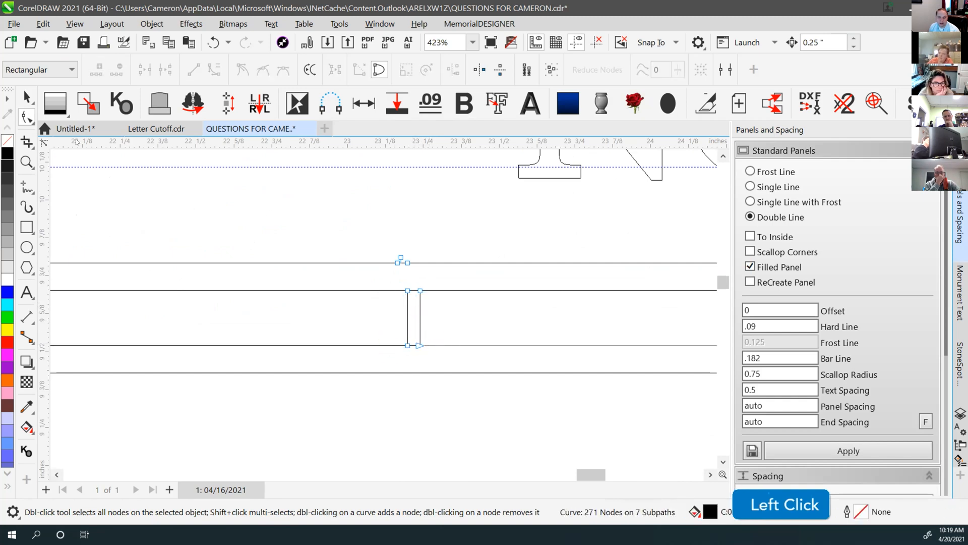
pyautogui.click(26, 139)
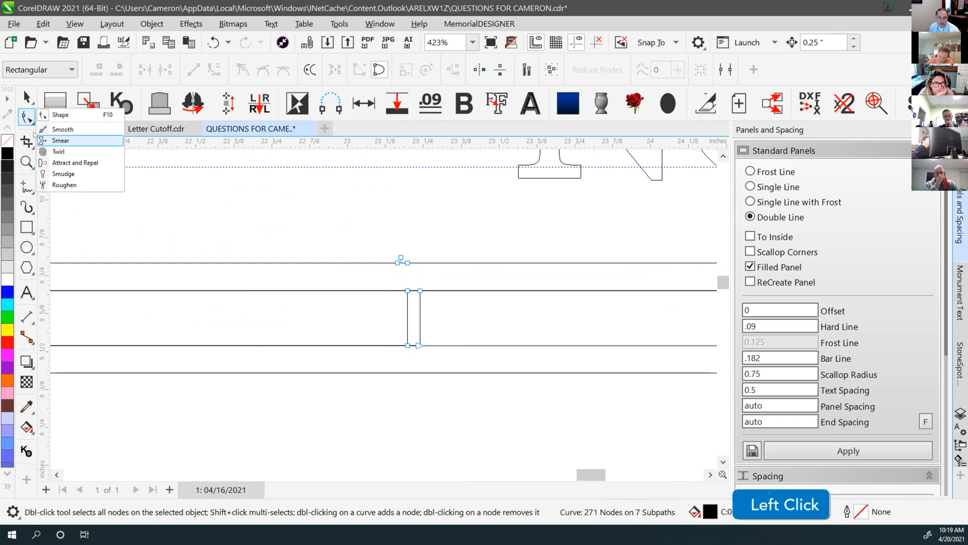
pyautogui.click(81, 162)
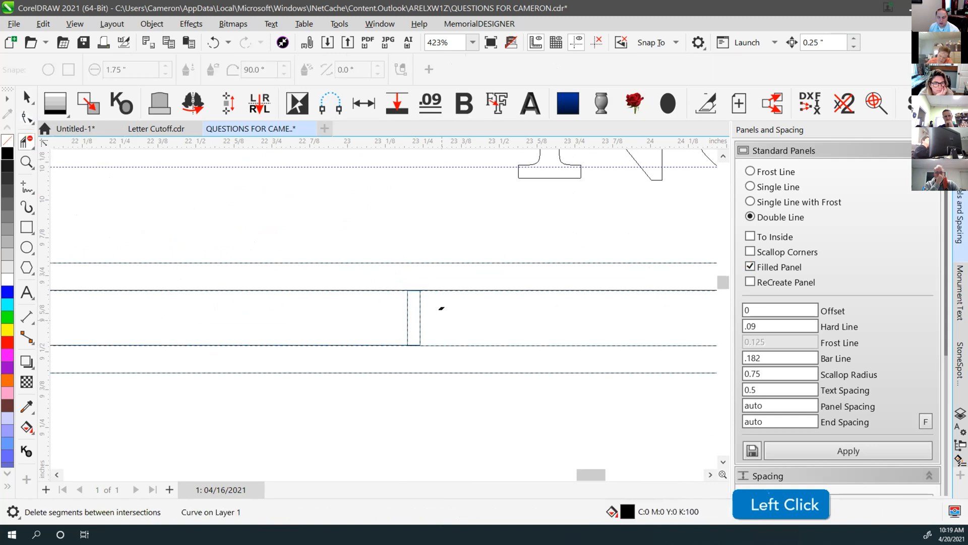
pyautogui.click(399, 305)
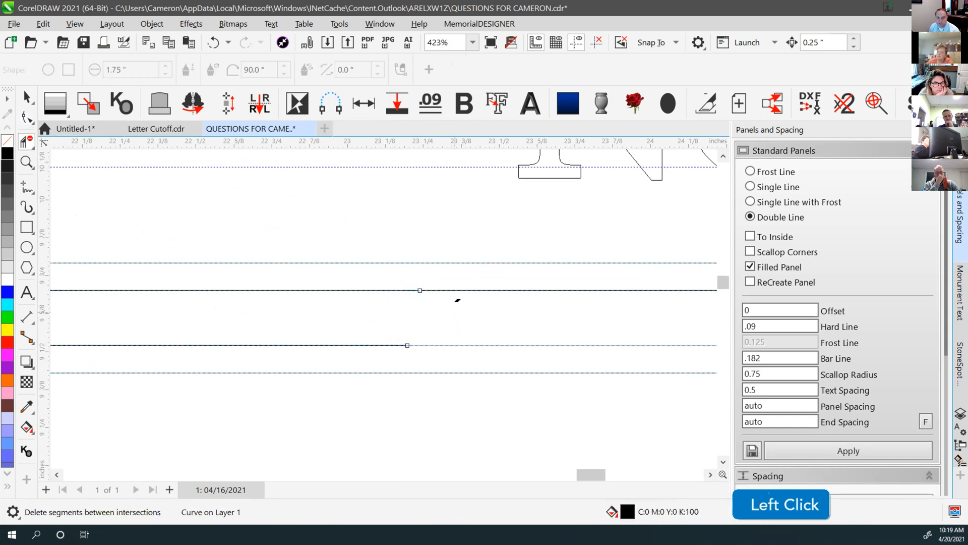
# Join the middle border line's two end nodes across the gap
pyautogui.click(26, 117)
pyautogui.moveTo(421, 295); pyautogui.dragTo(443, 323)
pyautogui.hotkey('ctrl', 'z')
pyautogui.moveTo(419, 290); pyautogui.dragTo(454, 317)
pyautogui.hotkey('ctrl', 'z')
pyautogui.hotkey('ctrl', 'z')
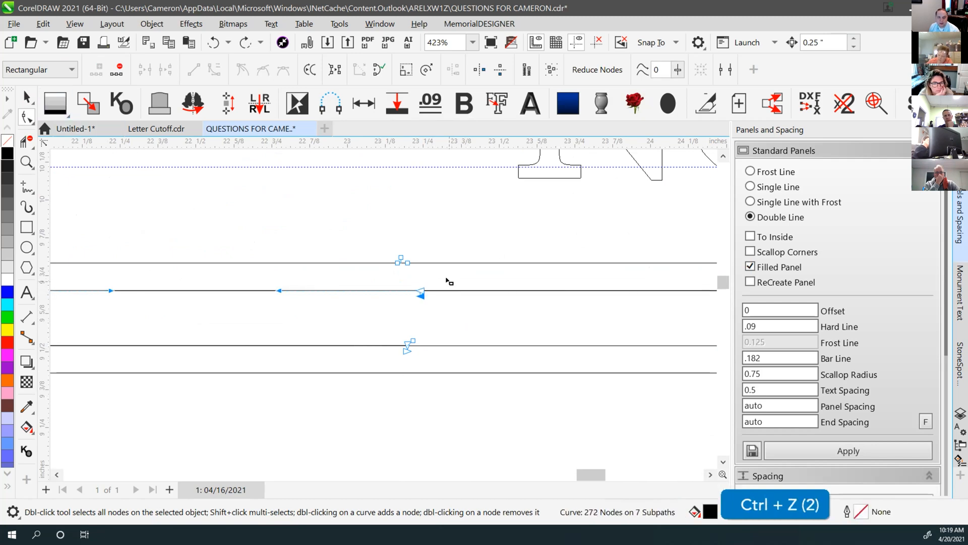
pyautogui.click(448, 279)
pyautogui.moveTo(409, 311); pyautogui.dragTo(410, 311)
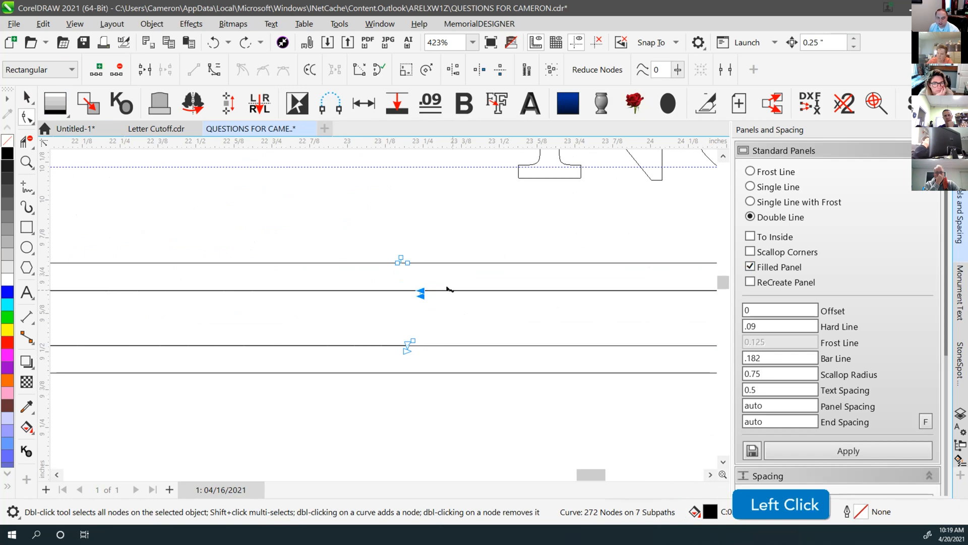
pyautogui.press('j')
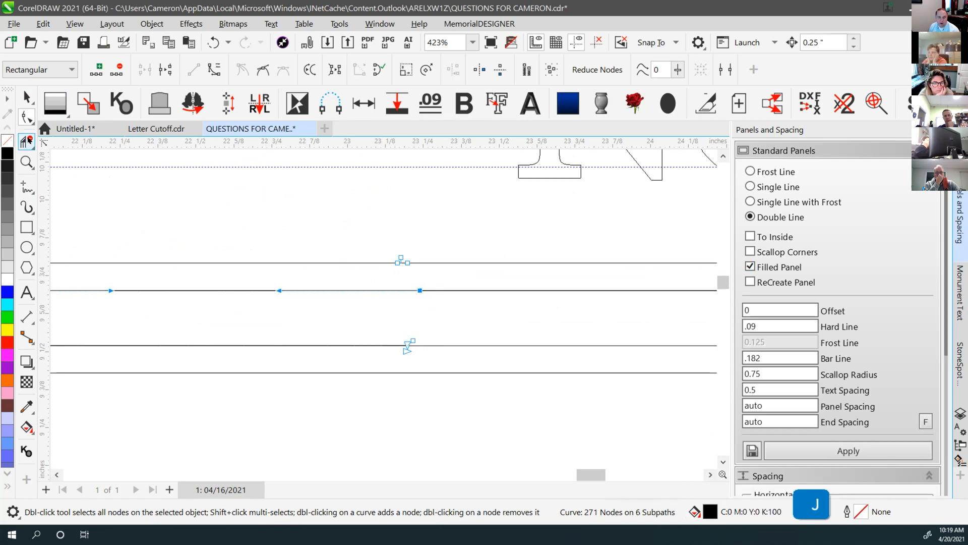
# Join the lower line's end nodes and delete leftovers, leaving 264 nodes on 6 subpaths
pyautogui.click(26, 141)
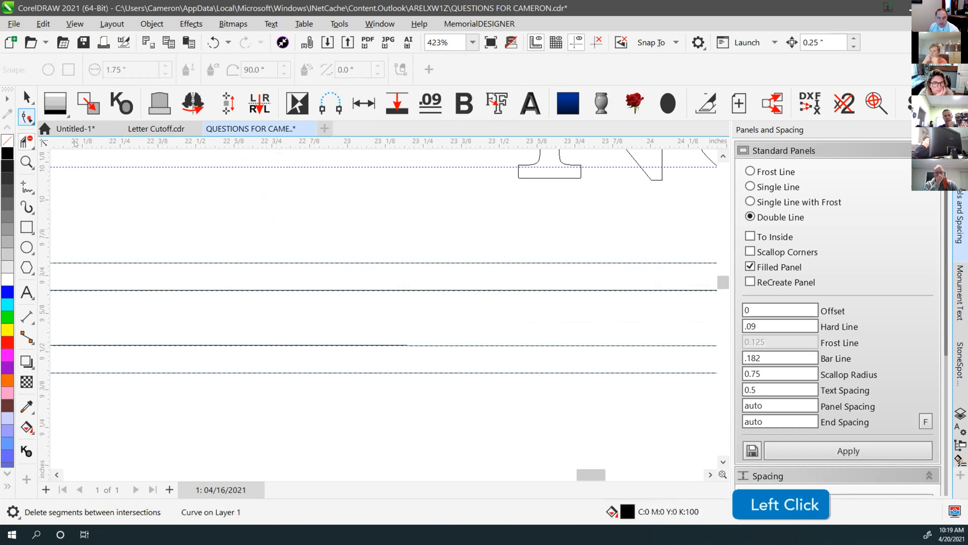
pyautogui.click(27, 117)
pyautogui.moveTo(407, 344); pyautogui.dragTo(457, 330)
pyautogui.hotkey('ctrl', 'z')
pyautogui.press('j')
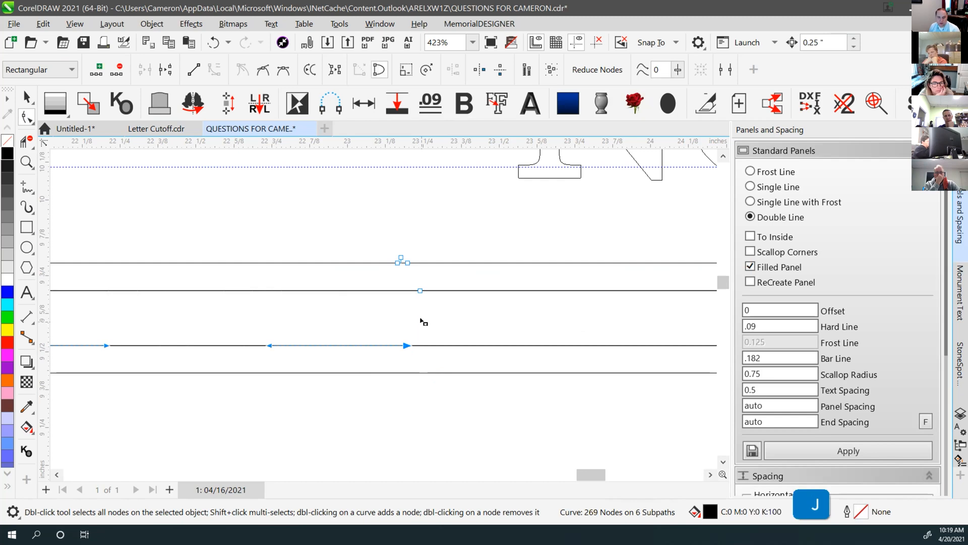
pyautogui.click(423, 321)
pyautogui.press('Delete')
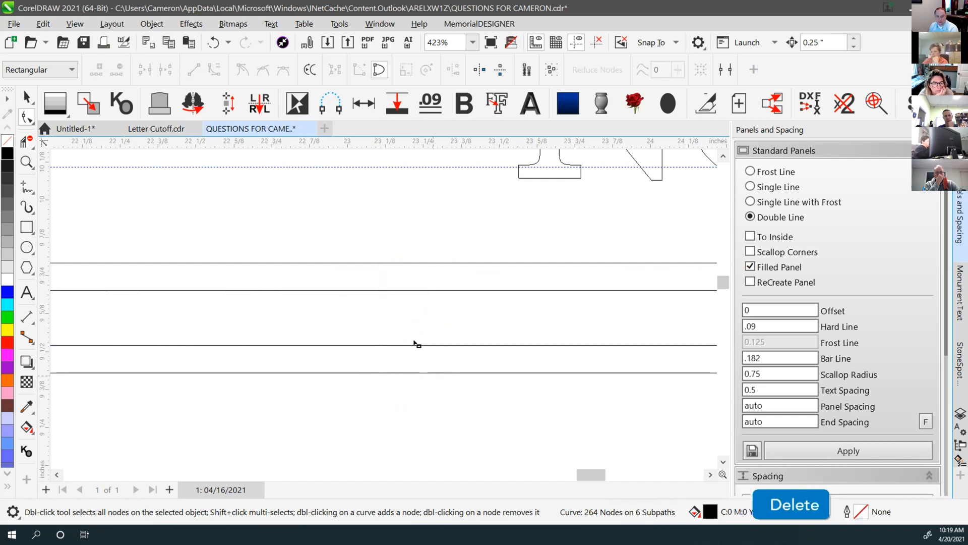
pyautogui.scroll(-4, 388, 318)
pyautogui.scroll(-1, 383, 310)
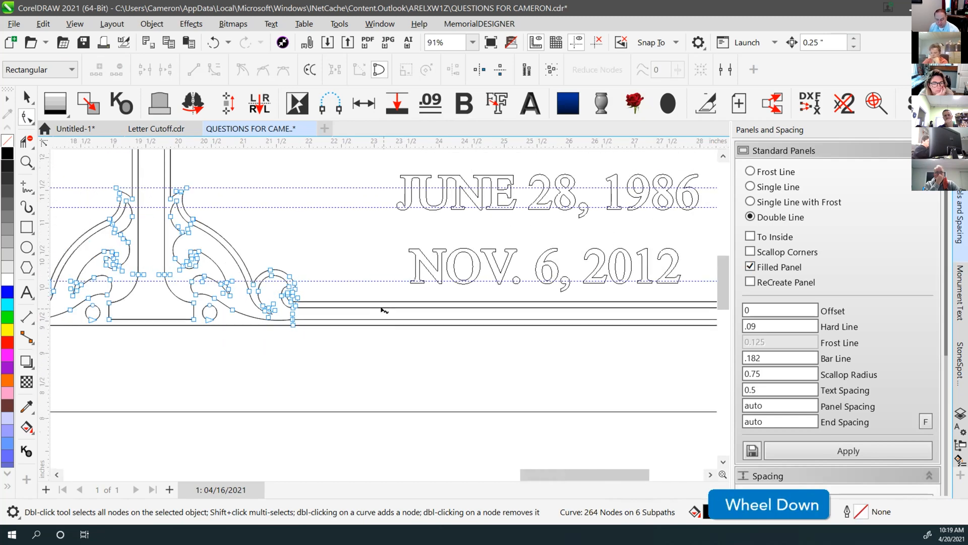
pyautogui.press('F4')
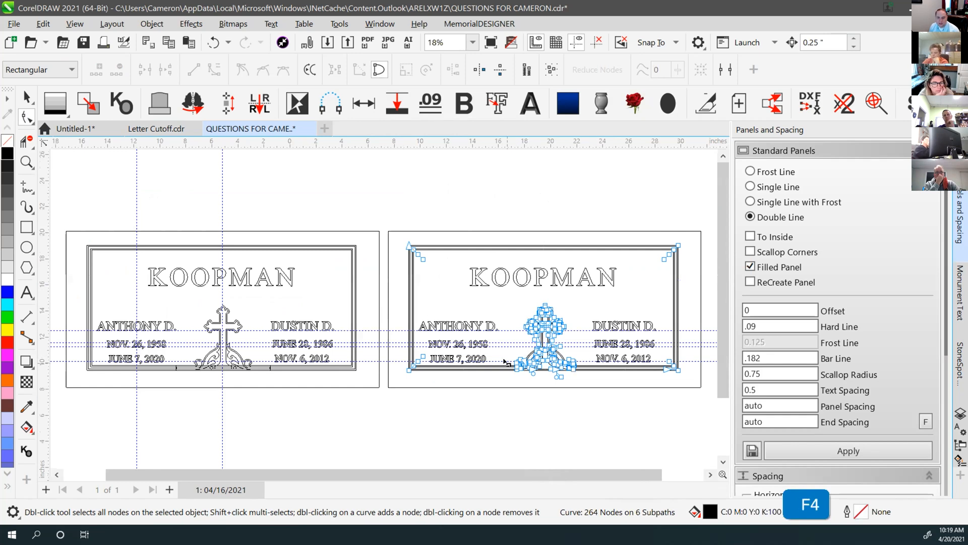
pyautogui.scroll(3, 506, 361)
pyautogui.press('v')
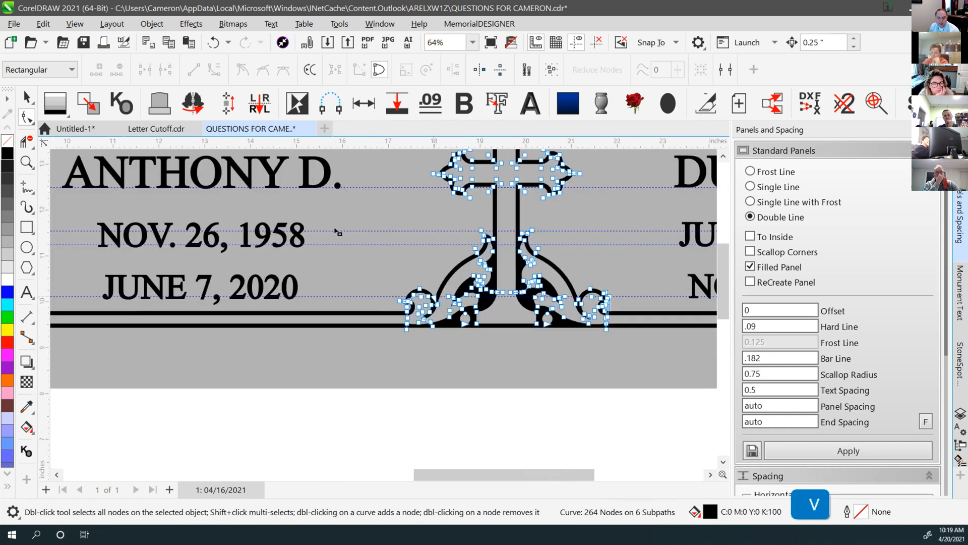
pyautogui.click(27, 97)
pyautogui.click(491, 436)
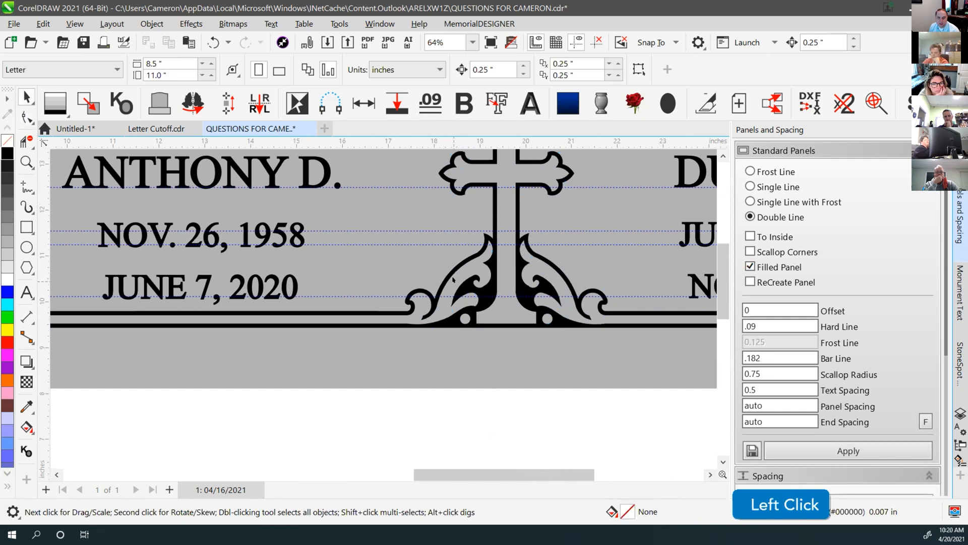
pyautogui.moveTo(453, 278); pyautogui.dragTo(408, 231)
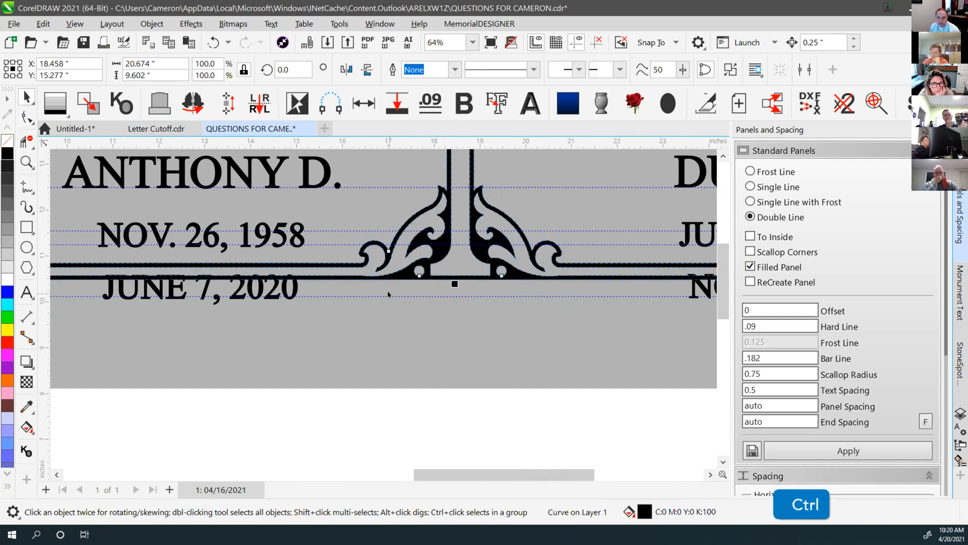
pyautogui.hotkey('ctrl', 'z')
pyautogui.press('F4')
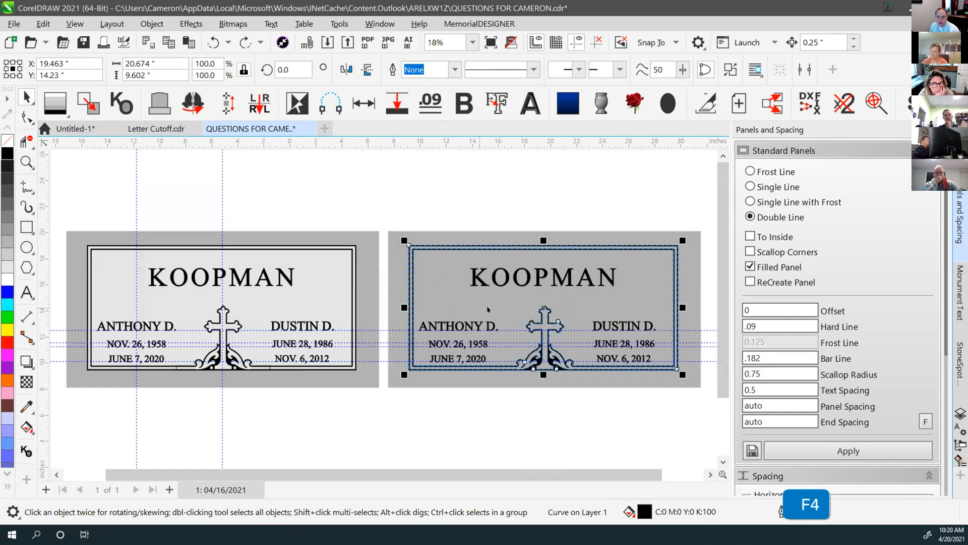
pyautogui.moveTo(329, 282); pyautogui.dragTo(326, 232)
pyautogui.hotkey('ctrl', 'z')
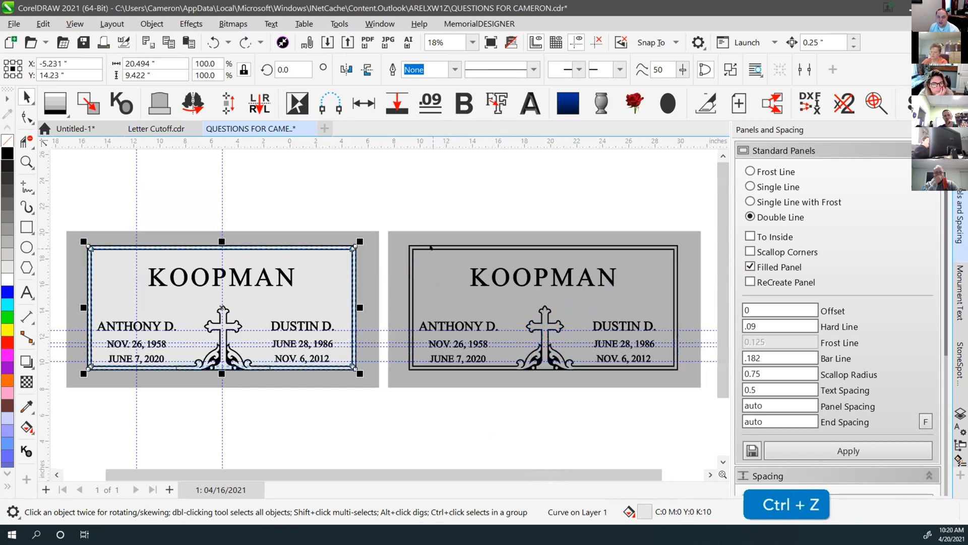
pyautogui.click(431, 247)
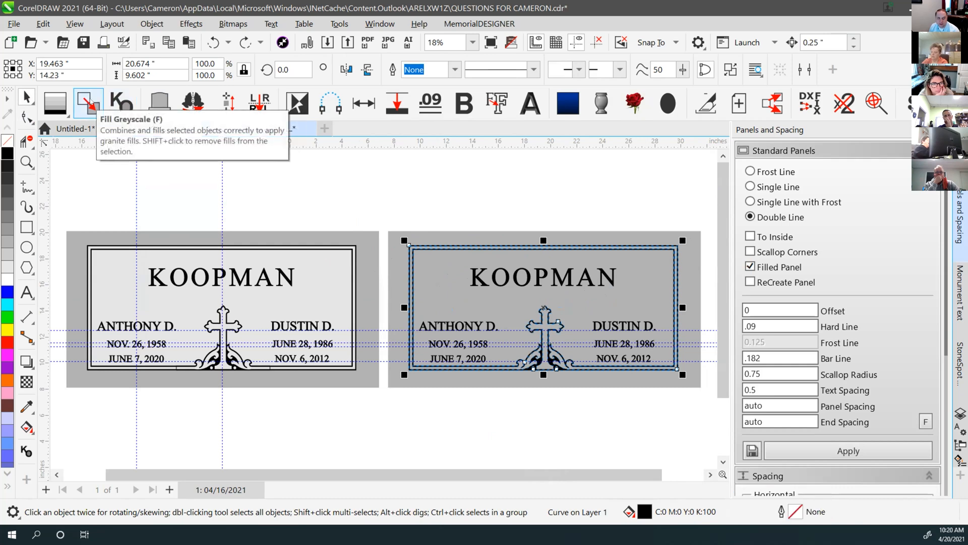
pyautogui.click(89, 103)
pyautogui.click(527, 190)
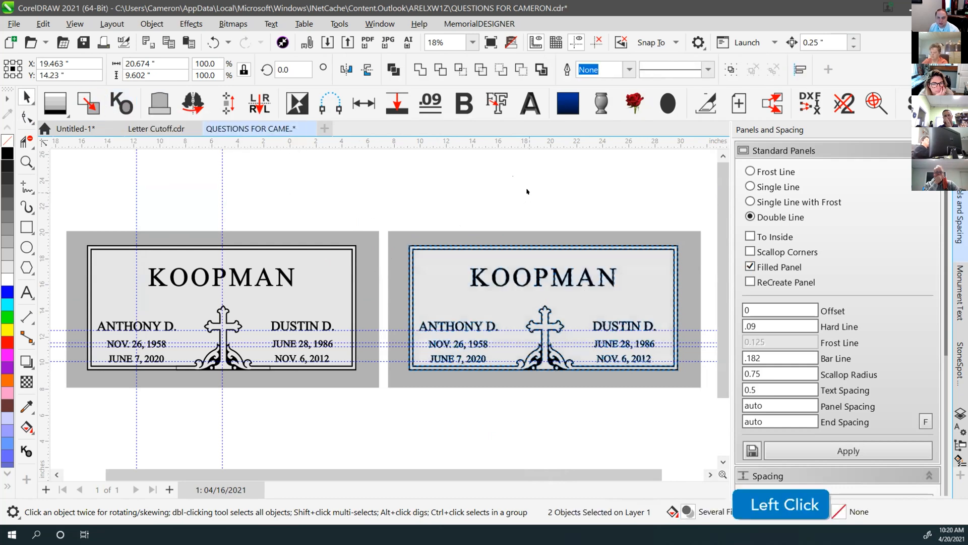
pyautogui.moveTo(438, 261)
pyautogui.mouseDown()
pyautogui.moveTo(450, 200)
pyautogui.moveTo(447, 296)
pyautogui.mouseUp()
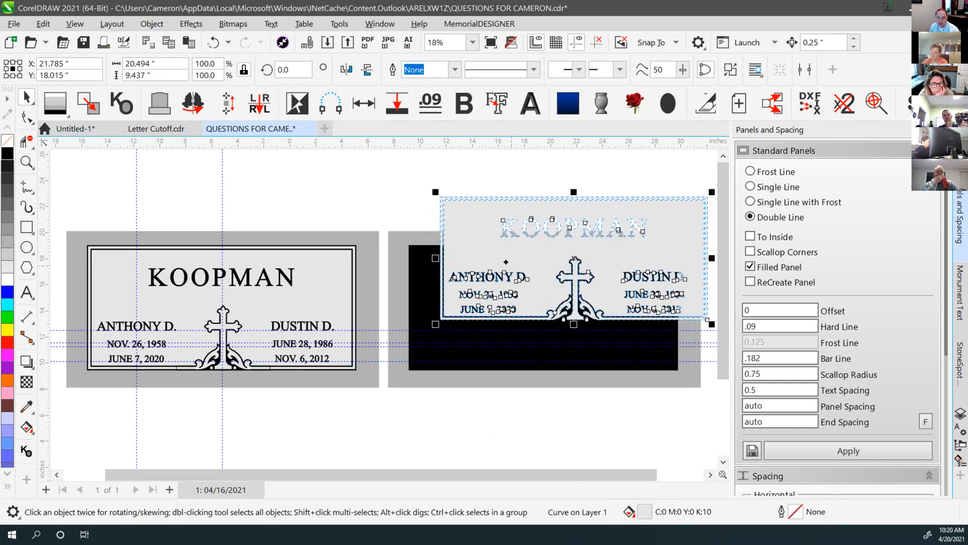
pyautogui.hotkey('ctrl', 'z')
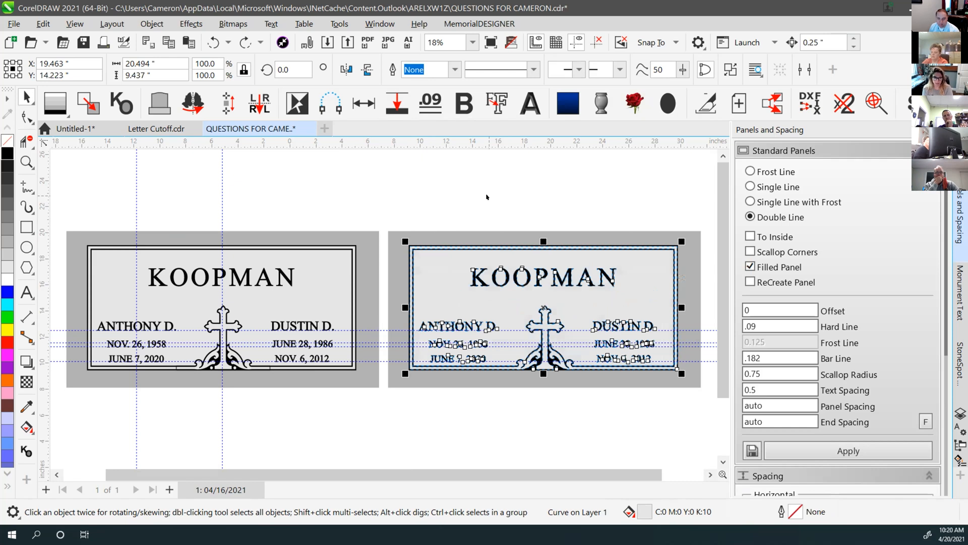
pyautogui.click(487, 197)
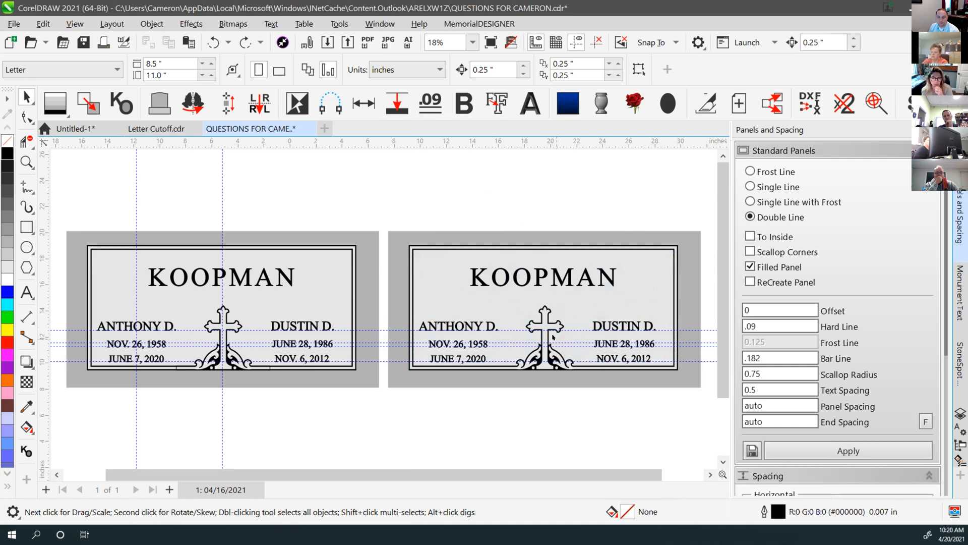
pyautogui.scroll(2, 553, 337)
pyautogui.scroll(1, 349, 310)
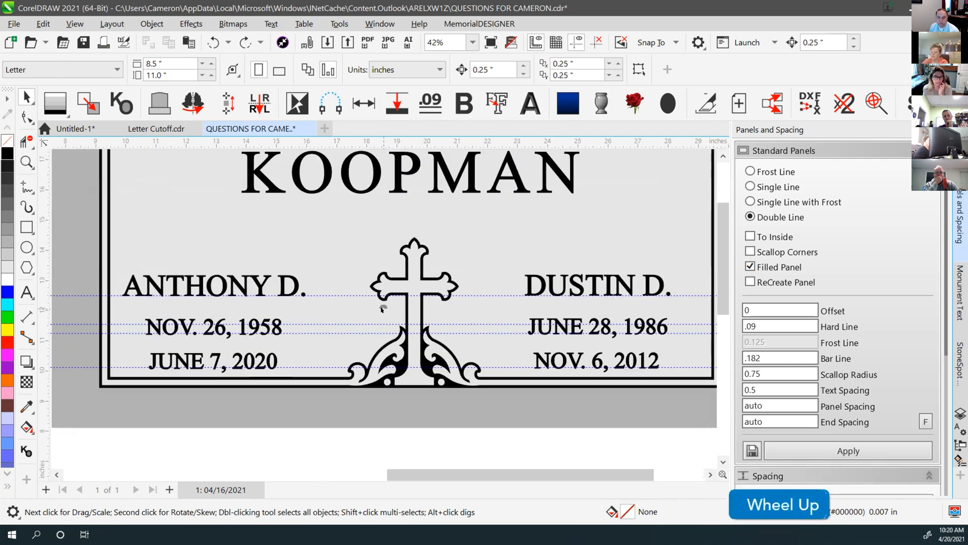
pyautogui.click(351, 261)
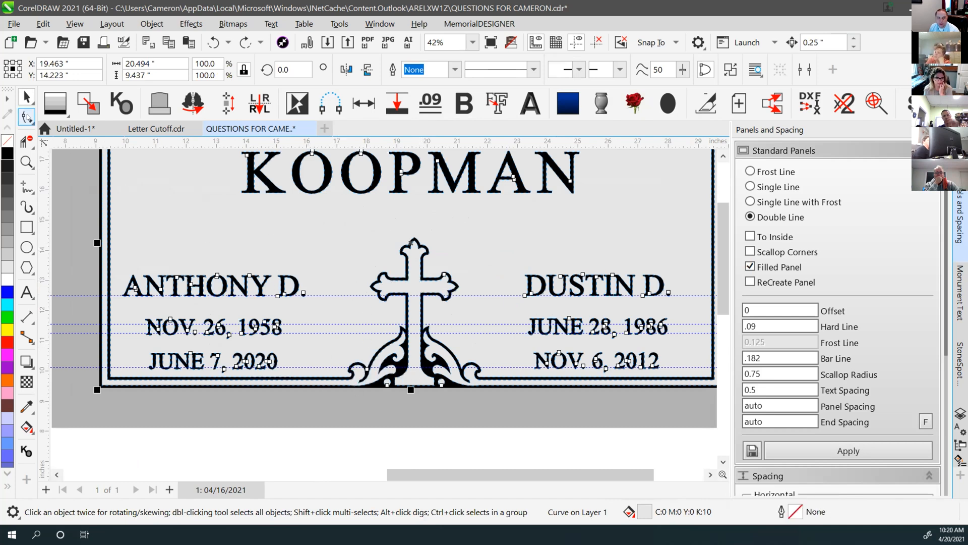
pyautogui.click(27, 117)
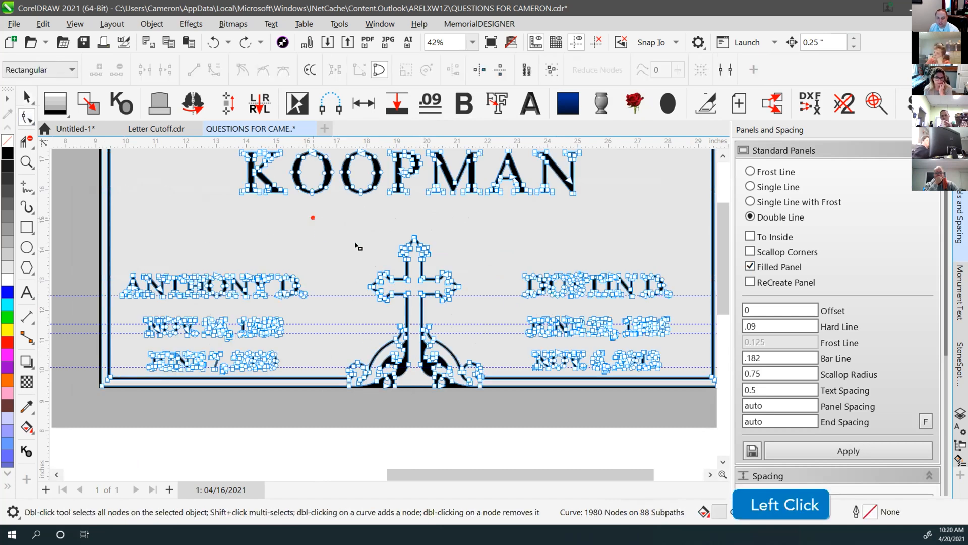
pyautogui.scroll(4, 359, 402)
pyautogui.click(402, 295)
pyautogui.rightClick(401, 295)
pyautogui.click(424, 339)
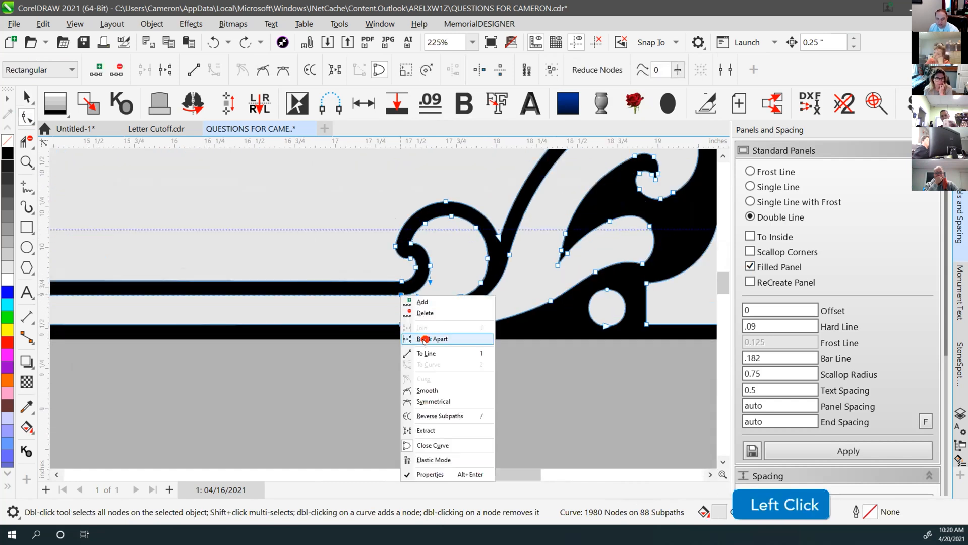
pyautogui.click(401, 281)
pyautogui.rightClick(402, 281)
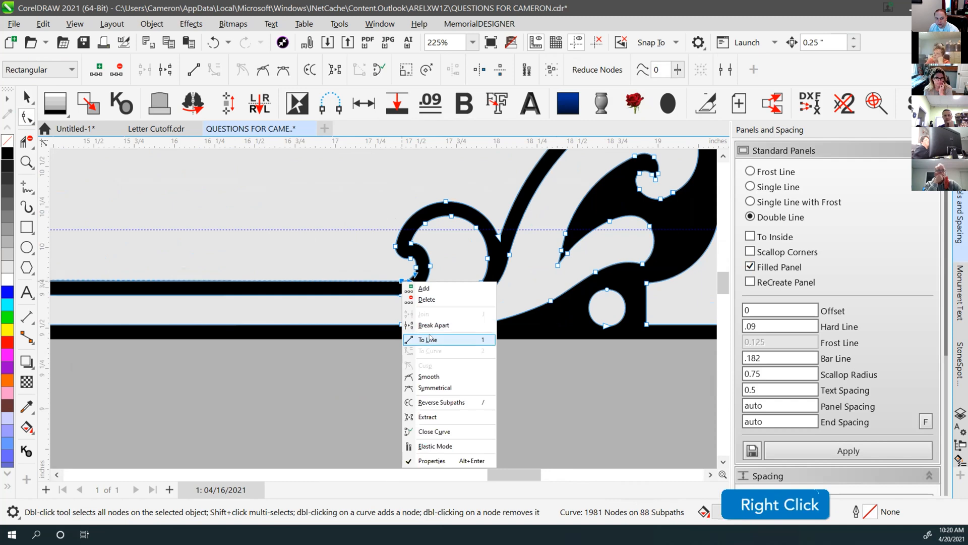
pyautogui.click(429, 325)
pyautogui.rightClick(402, 324)
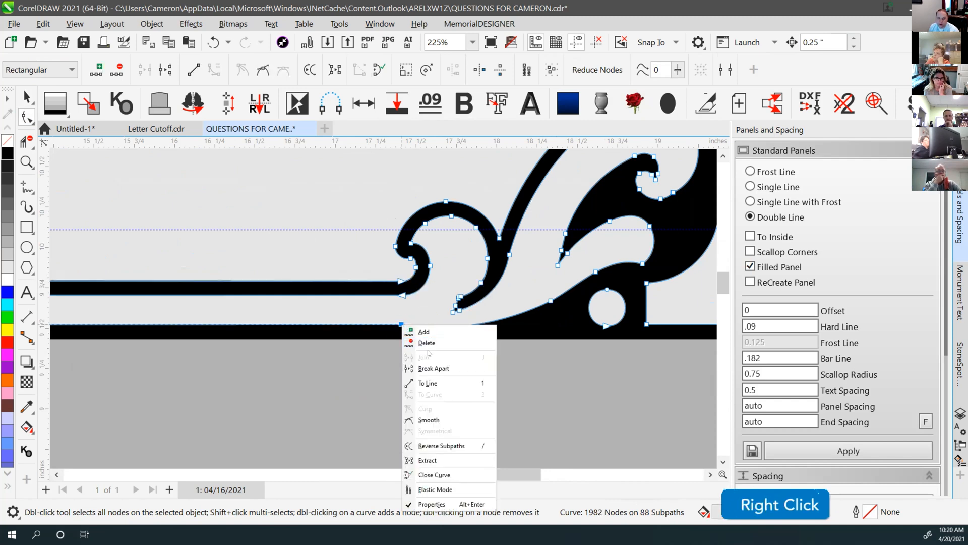
pyautogui.click(429, 367)
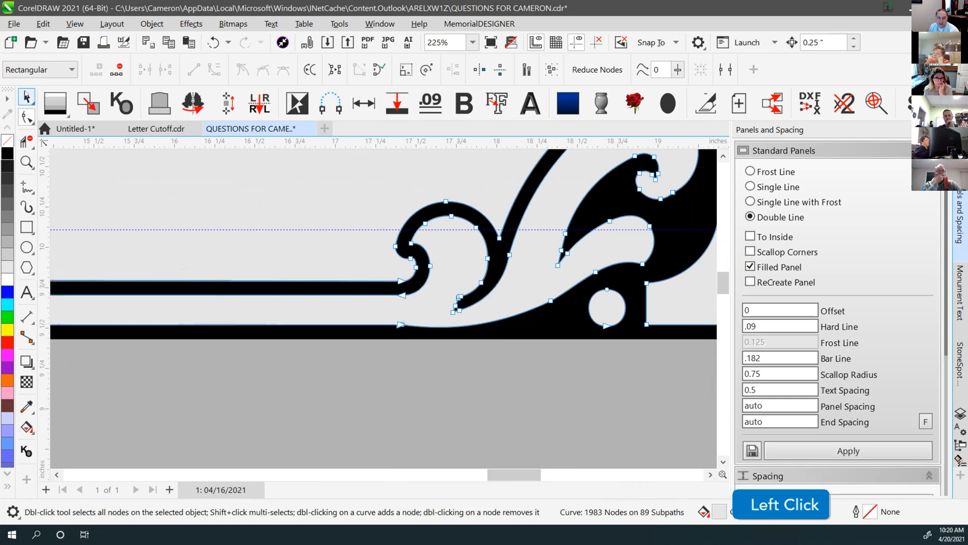
pyautogui.click(27, 97)
pyautogui.scroll(-2, 514, 255)
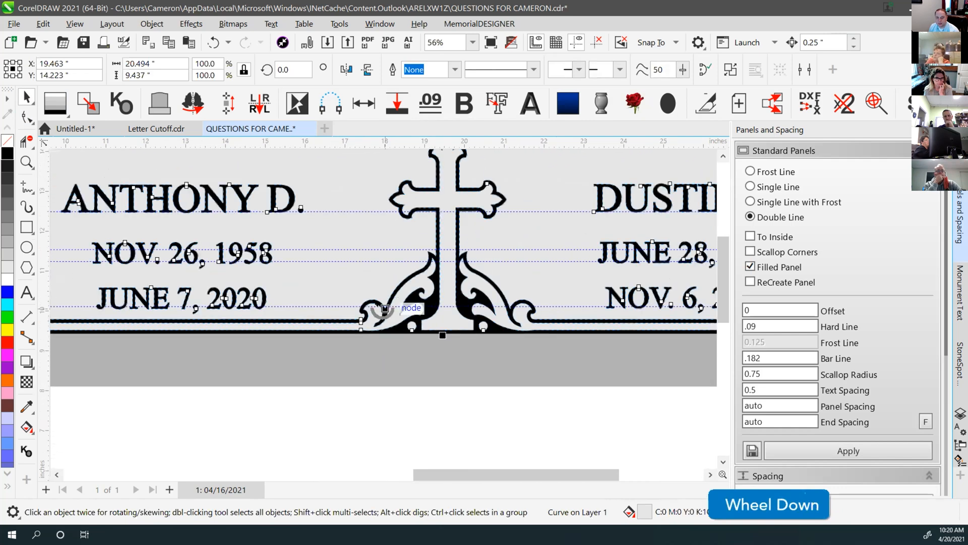
pyautogui.hotkey('ctrl', 'z')
pyautogui.hotkey('ctrl', 'z')
pyautogui.hotkey('ctrl', 'z')
pyautogui.click(363, 414)
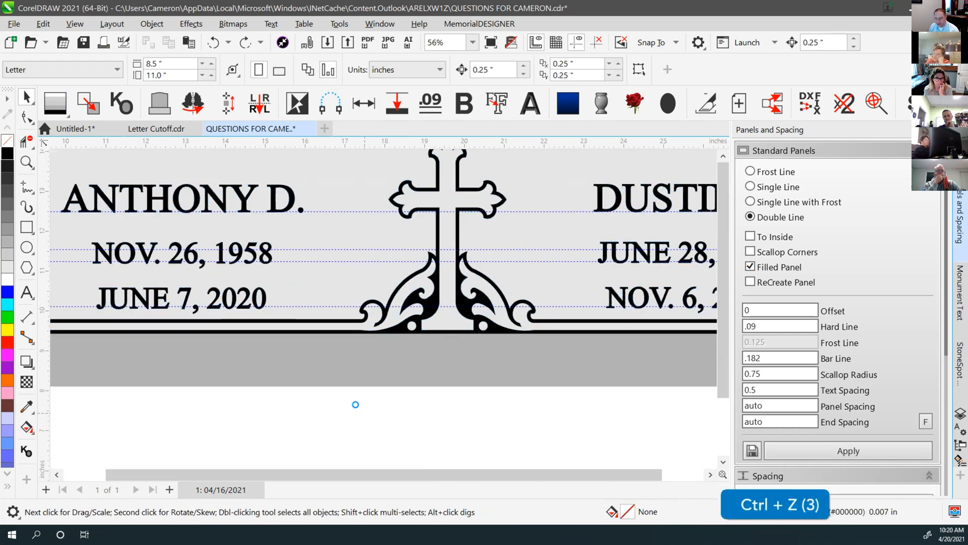
pyautogui.press('F4')
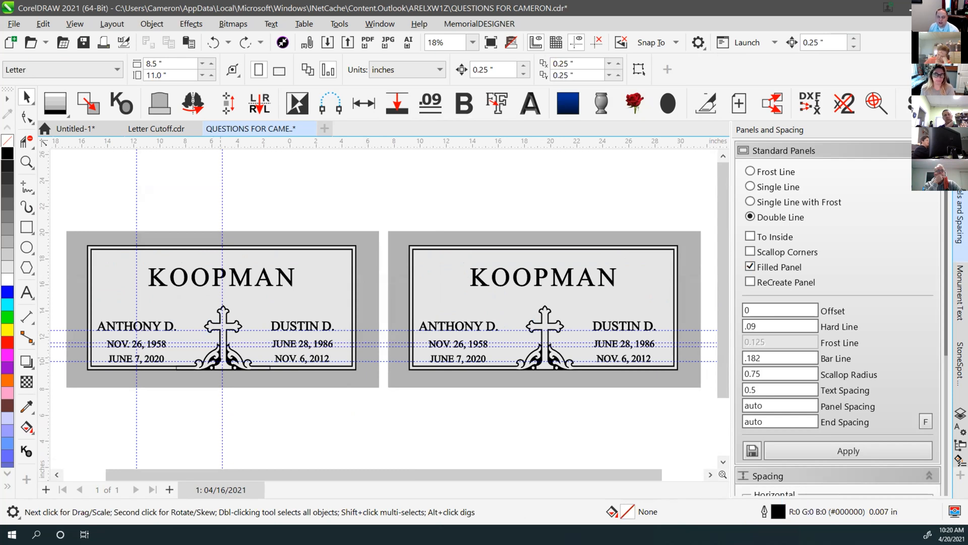
# Nudge the bottom border's nodes slightly to the right with the Shape tool
pyautogui.scroll(5, 178, 392)
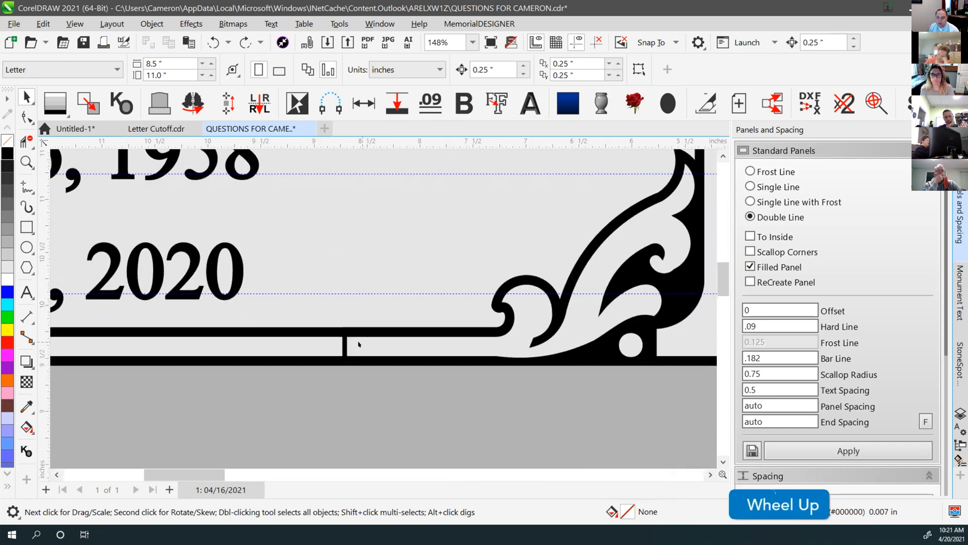
pyautogui.click(178, 367)
pyautogui.click(26, 117)
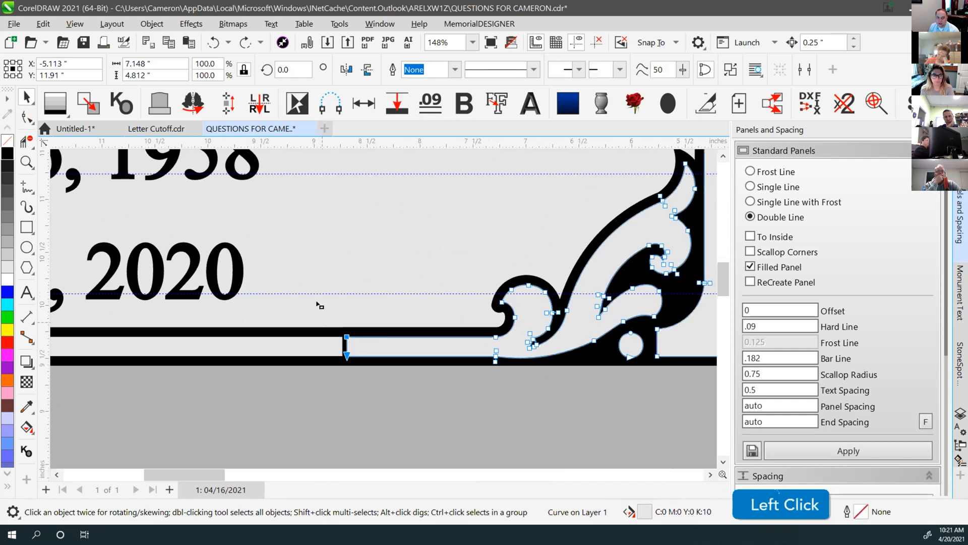
pyautogui.scroll(-3, 384, 307)
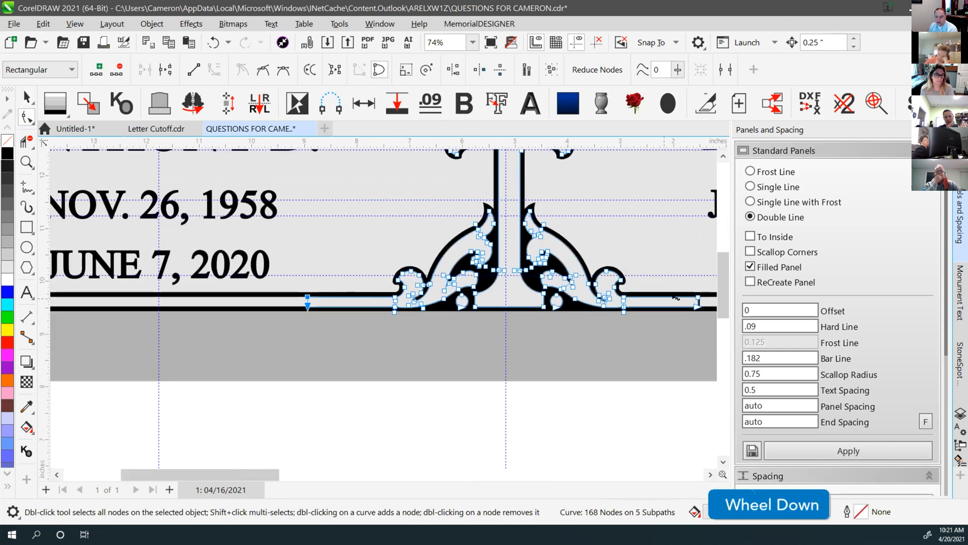
pyautogui.moveTo(680, 282); pyautogui.dragTo(706, 321)
pyautogui.press('Right')
pyautogui.click(26, 97)
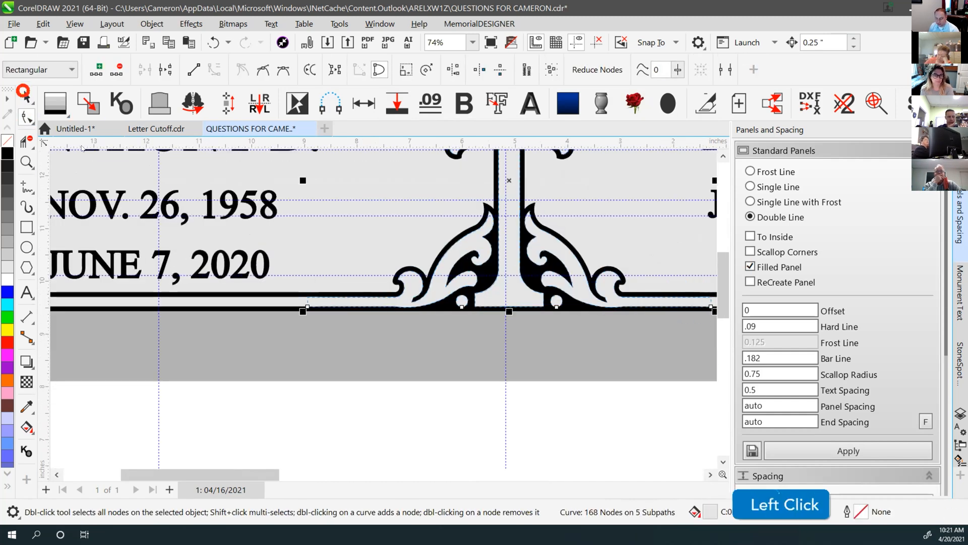
# Zoom out with F4, delete a vertical guideline, and bring up Insert Page with Page Down
pyautogui.press('F4')
pyautogui.click(348, 433)
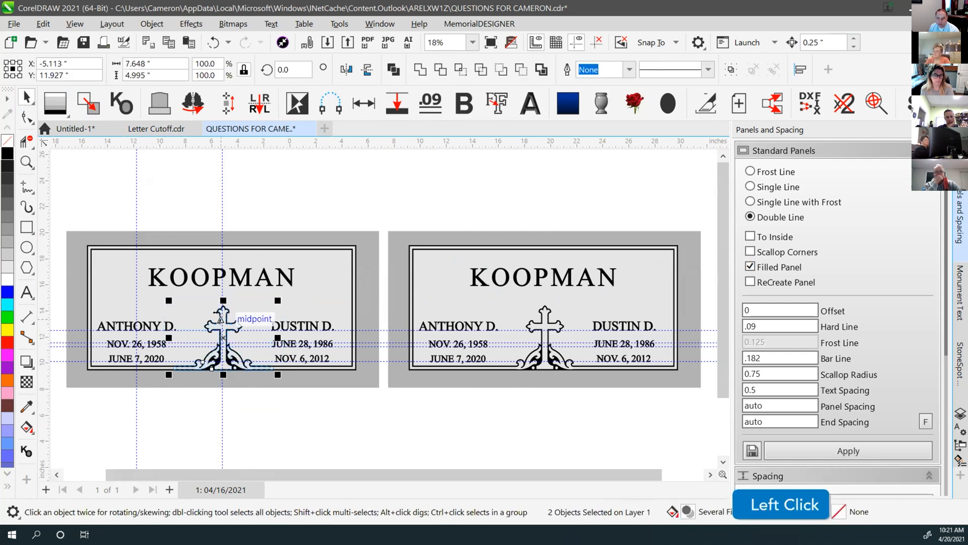
pyautogui.moveTo(223, 405); pyautogui.dragTo(191, 377)
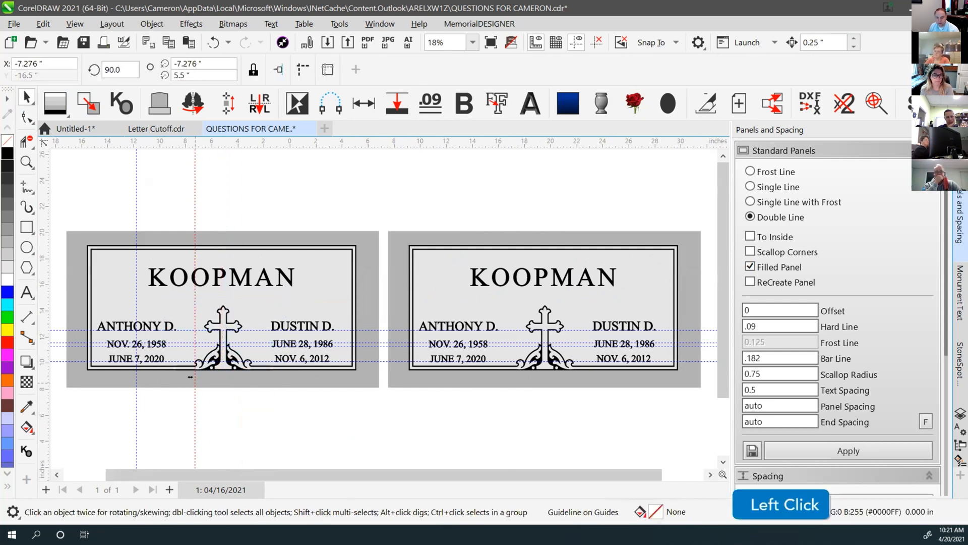
pyautogui.press('Delete')
pyautogui.press('pagedown')
# Cancel the Insert Page dialog so no extra Letter page is added
pyautogui.click(231, 202)
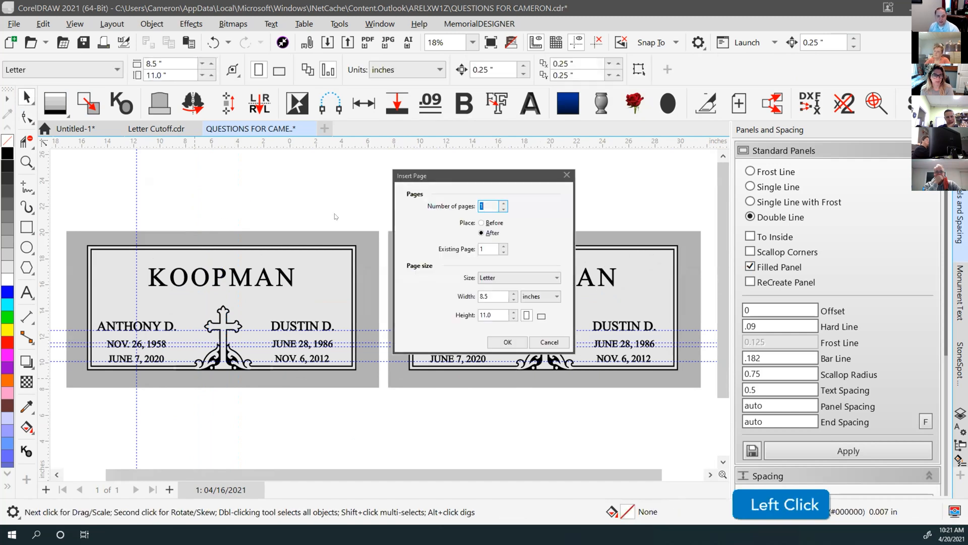
pyautogui.click(546, 343)
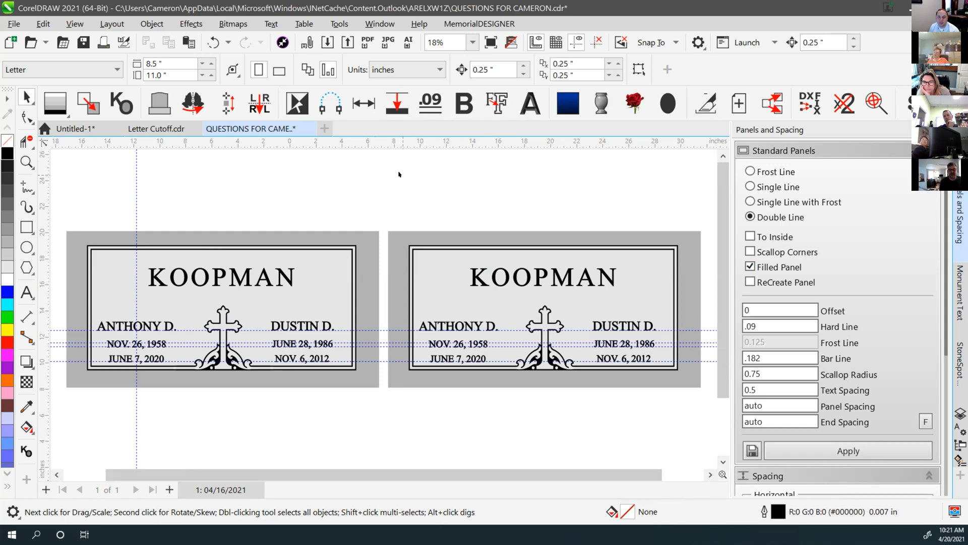
pyautogui.click(438, 183)
pyautogui.click(424, 189)
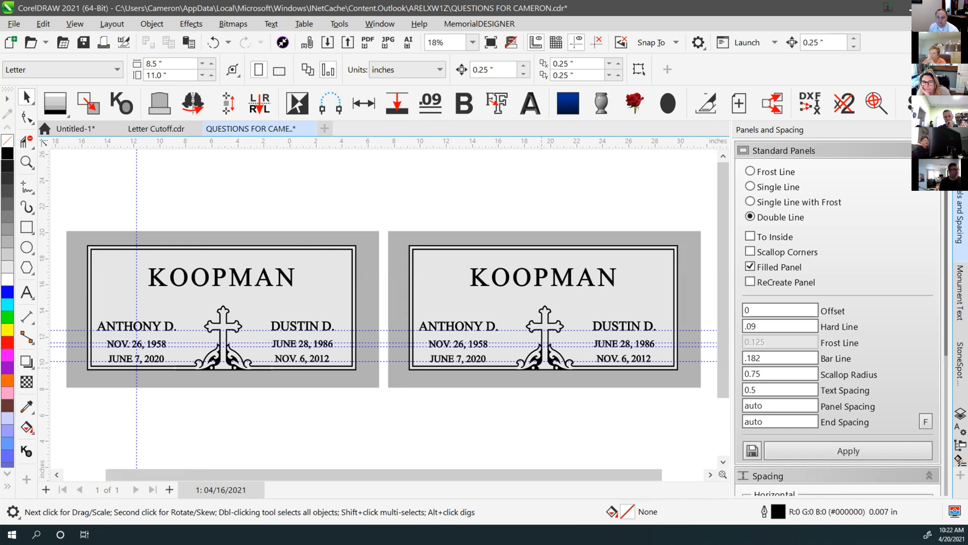
pyautogui.scroll(4, 177, 364)
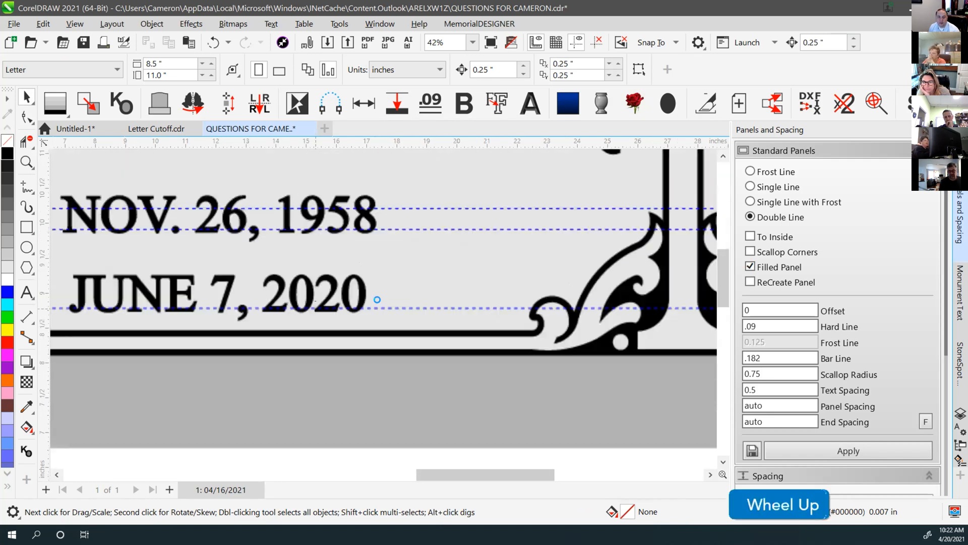
pyautogui.doubleClick(346, 336)
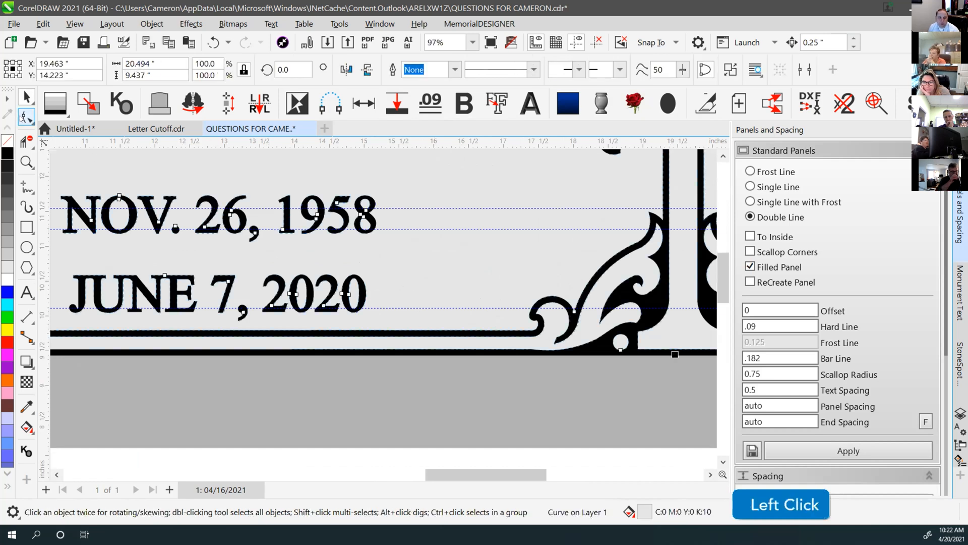
pyautogui.click(368, 372)
pyautogui.click(356, 332)
pyautogui.click(367, 352)
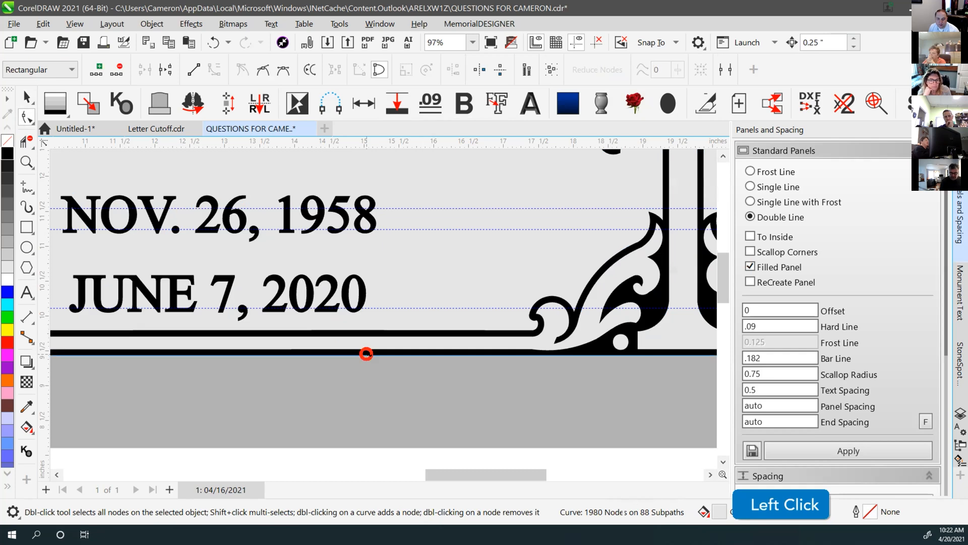
pyautogui.click(326, 285)
pyautogui.scroll(4, 320, 287)
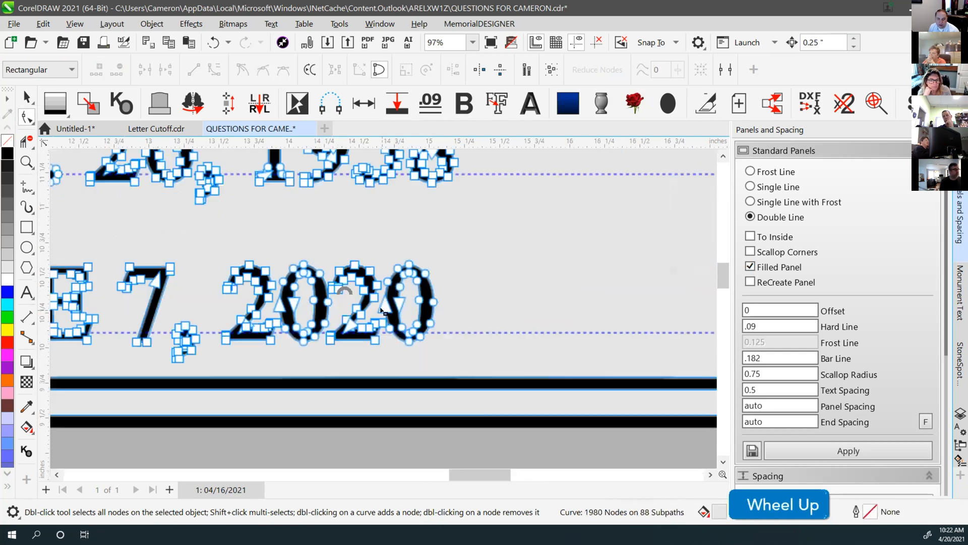
pyautogui.moveTo(295, 216); pyautogui.dragTo(579, 406)
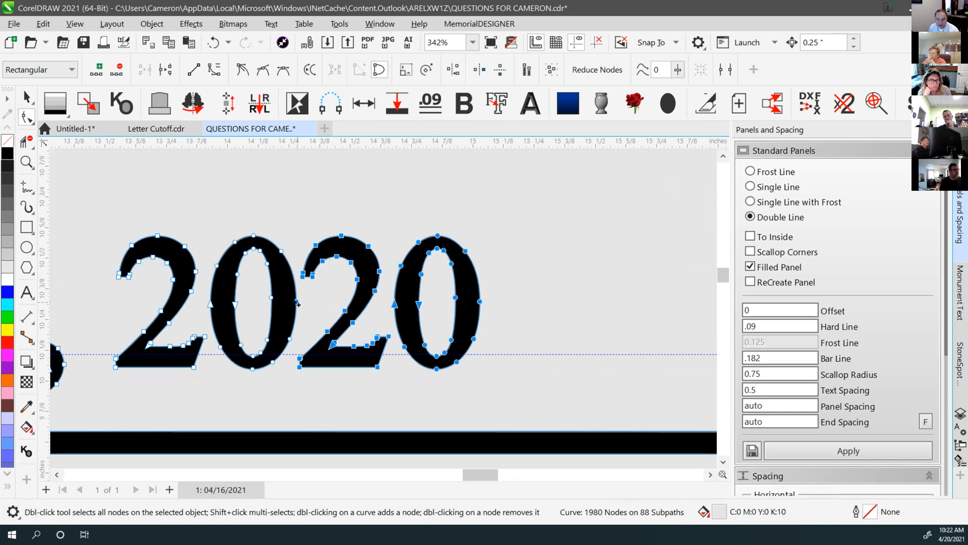
pyautogui.click(297, 303)
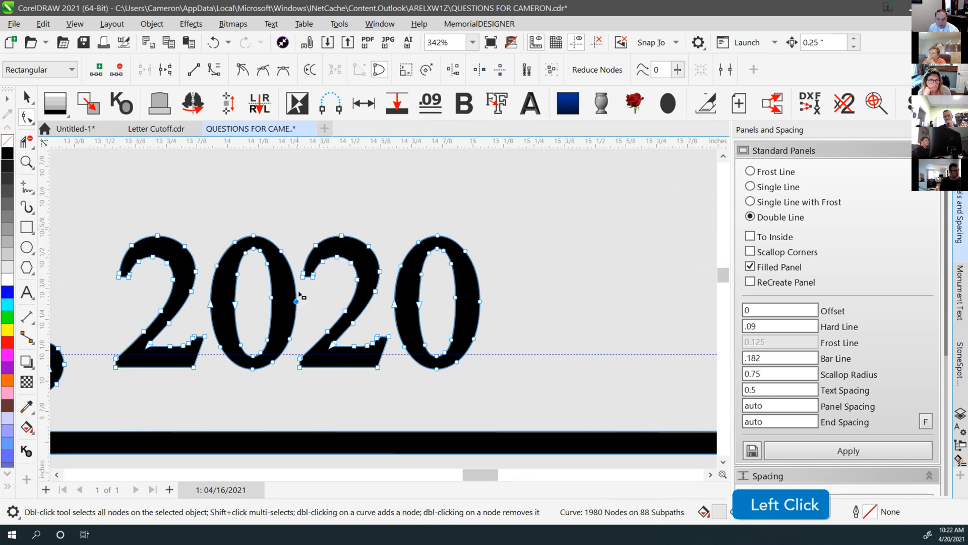
pyautogui.hotkey('ctrl', 'z')
pyautogui.click(287, 222)
pyautogui.moveTo(288, 207); pyautogui.dragTo(541, 400)
pyautogui.keyDown('shift'); pyautogui.click(297, 301); pyautogui.keyUp('shift')
pyautogui.keyDown('shift'); pyautogui.click(297, 302); pyautogui.keyUp('shift')
pyautogui.keyDown('shift'); pyautogui.click(297, 302); pyautogui.keyUp('shift')
pyautogui.press('ctrl')
pyautogui.keyDown('ctrl'); pyautogui.click(290, 339); pyautogui.keyUp('ctrl')
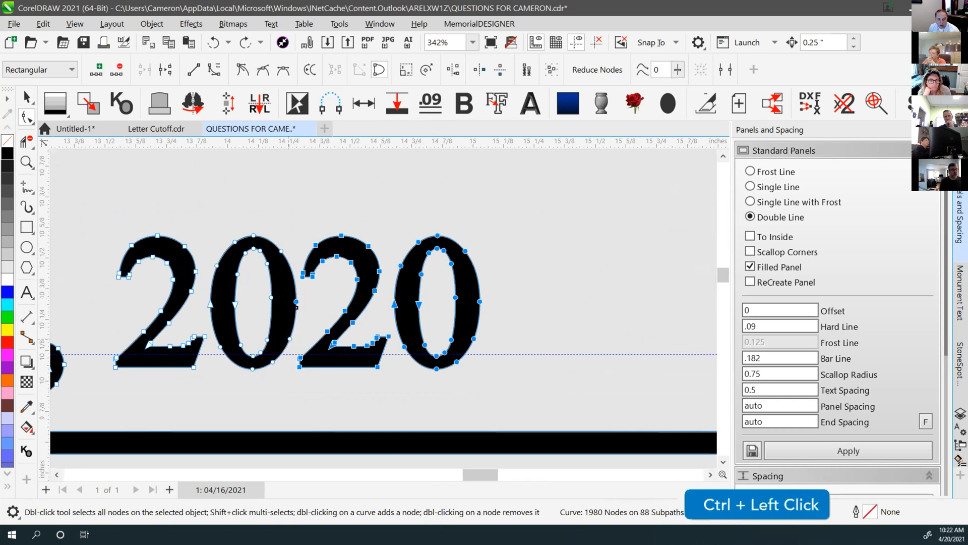
pyautogui.keyDown('ctrl'); pyautogui.click(296, 304); pyautogui.keyUp('ctrl')
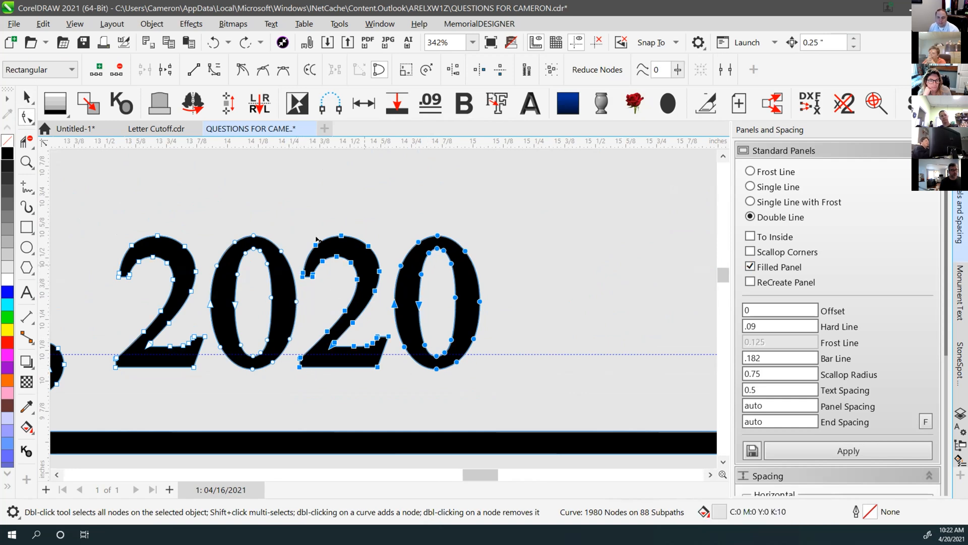
pyautogui.press('Delete')
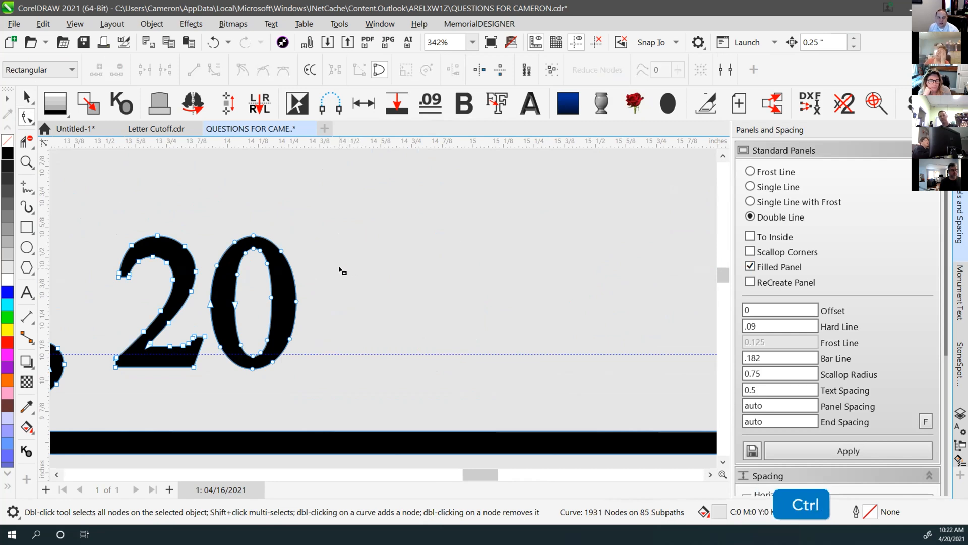
pyautogui.hotkey('ctrl', 'z')
pyautogui.scroll(-2, 385, 309)
pyautogui.scroll(-1, 385, 309)
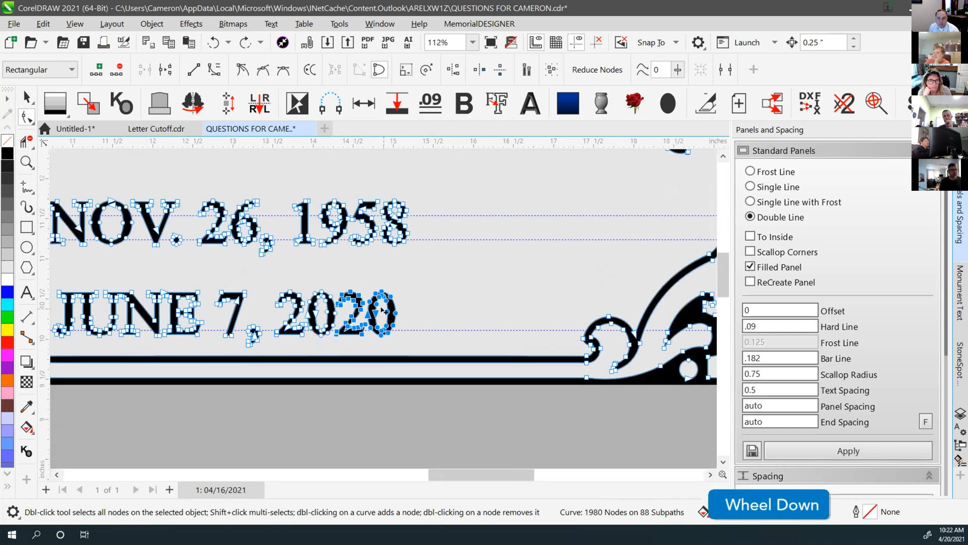
pyautogui.scroll(-5, 456, 294)
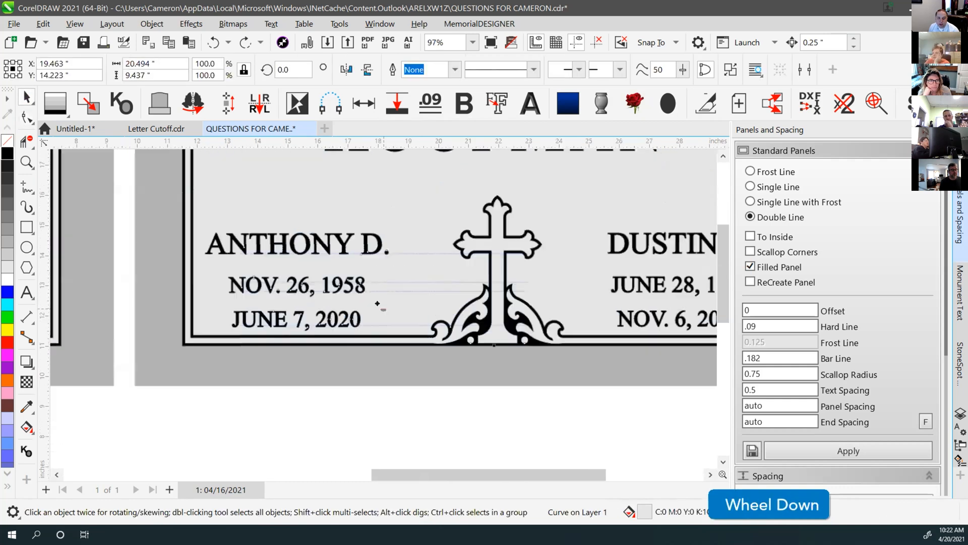
pyautogui.click(352, 281)
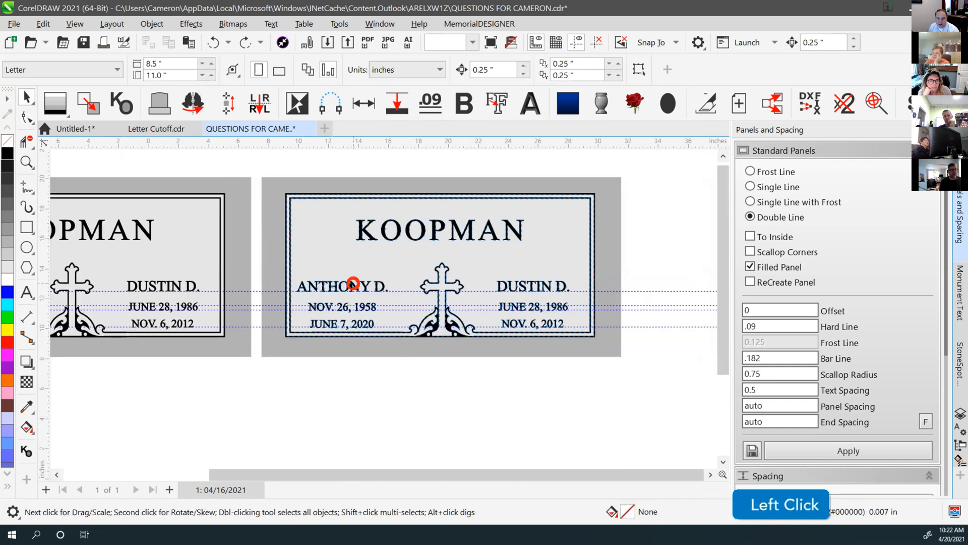
pyautogui.scroll(-1, 442, 265)
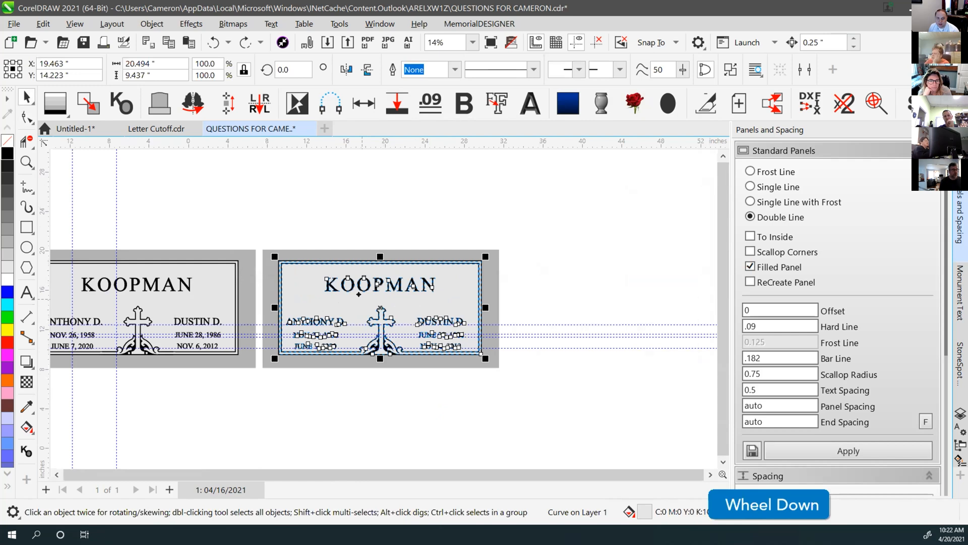
pyautogui.moveTo(385, 285); pyautogui.dragTo(555, 179)
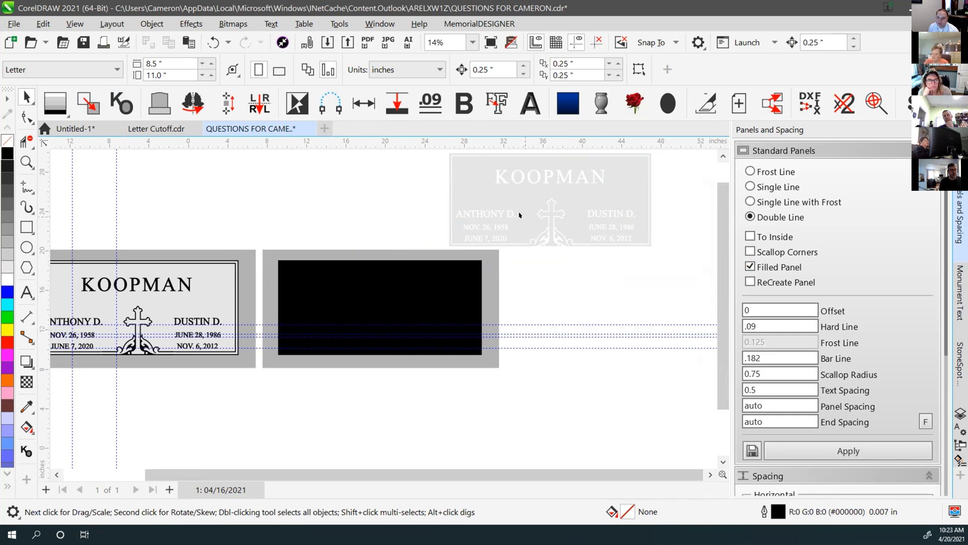
pyautogui.hotkey('ctrl', 'z')
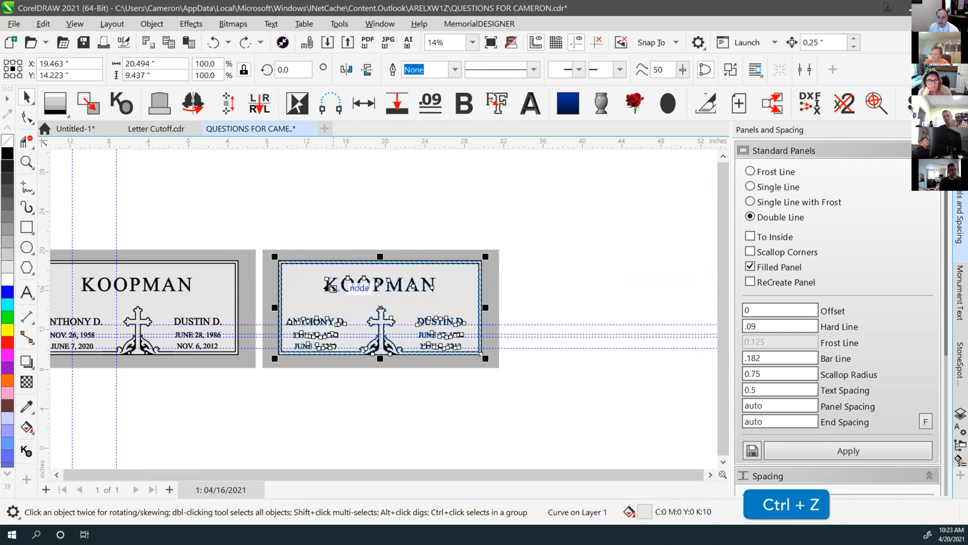
pyautogui.click(371, 351)
pyautogui.scroll(2, 363, 356)
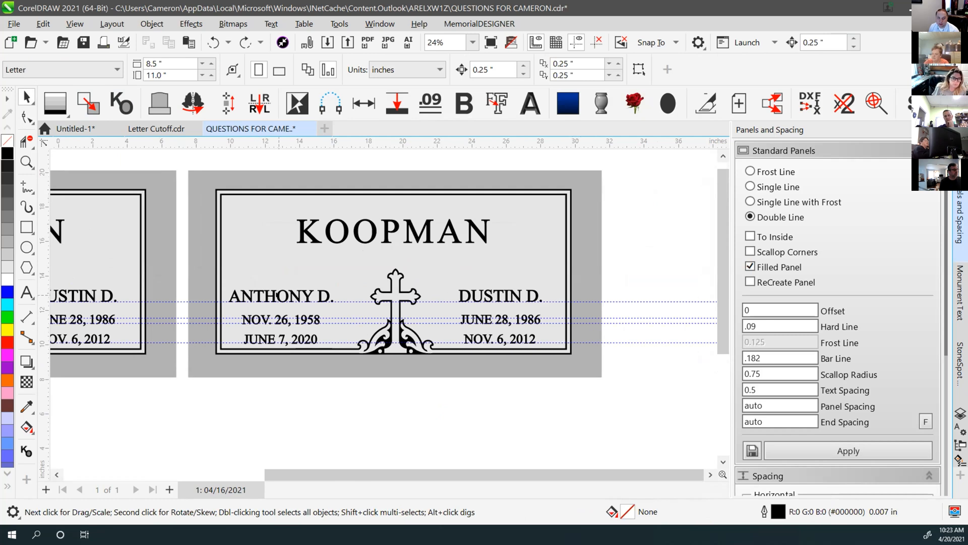
# Undo recent border edits and reselect the double-line border around the inscription
pyautogui.click(264, 300)
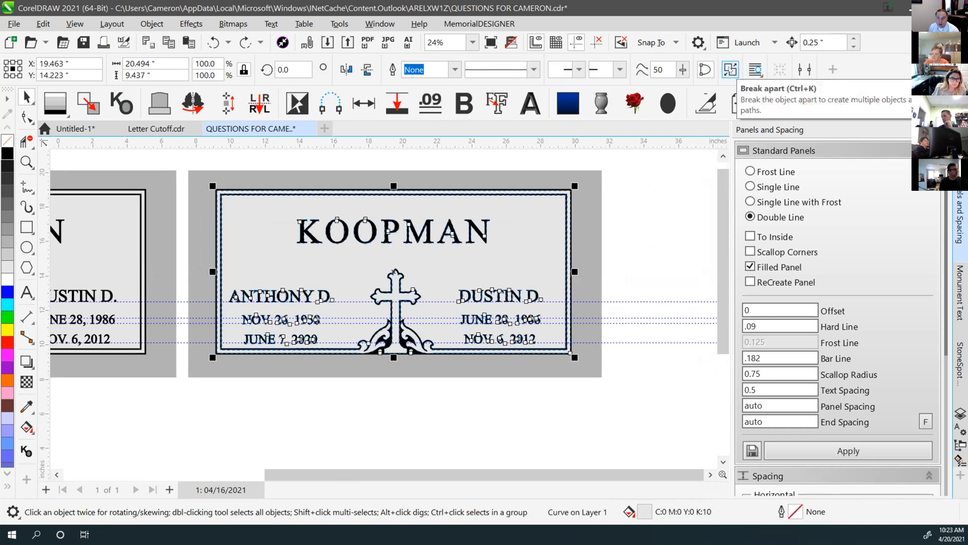
pyautogui.click(650, 247)
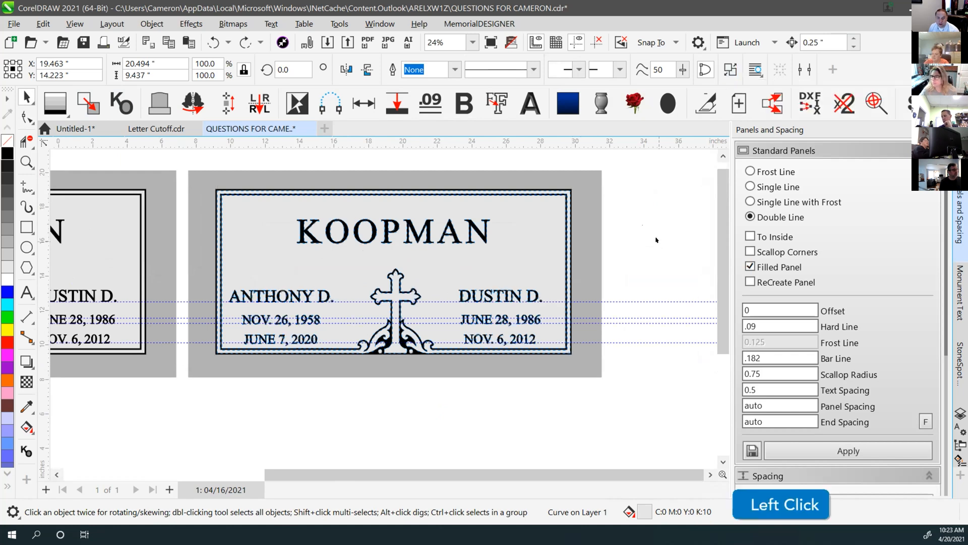
pyautogui.hotkey('ctrl', 'z')
pyautogui.hotkey('ctrl', 'z')
pyautogui.hotkey('ctrl', 'z')
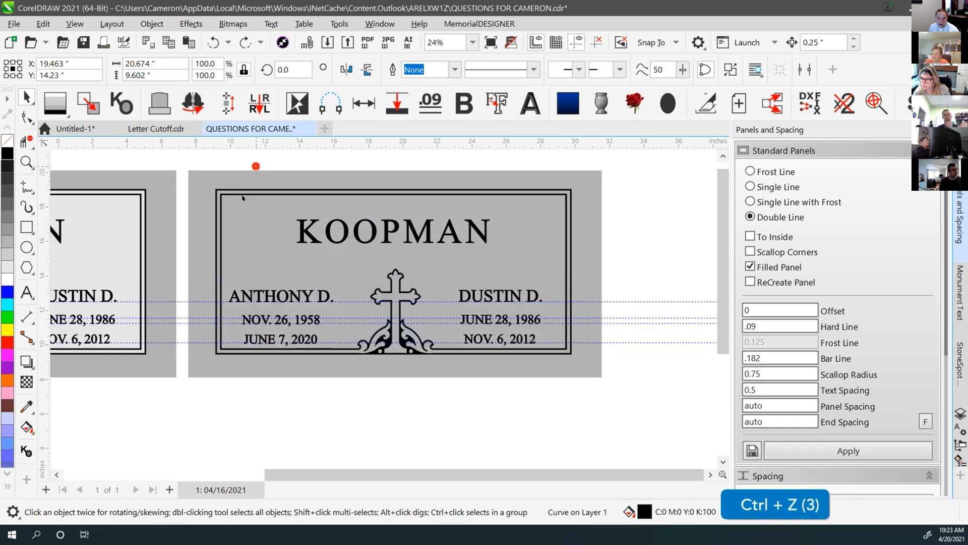
pyautogui.click(198, 152)
pyautogui.moveTo(197, 149); pyautogui.dragTo(201, 153)
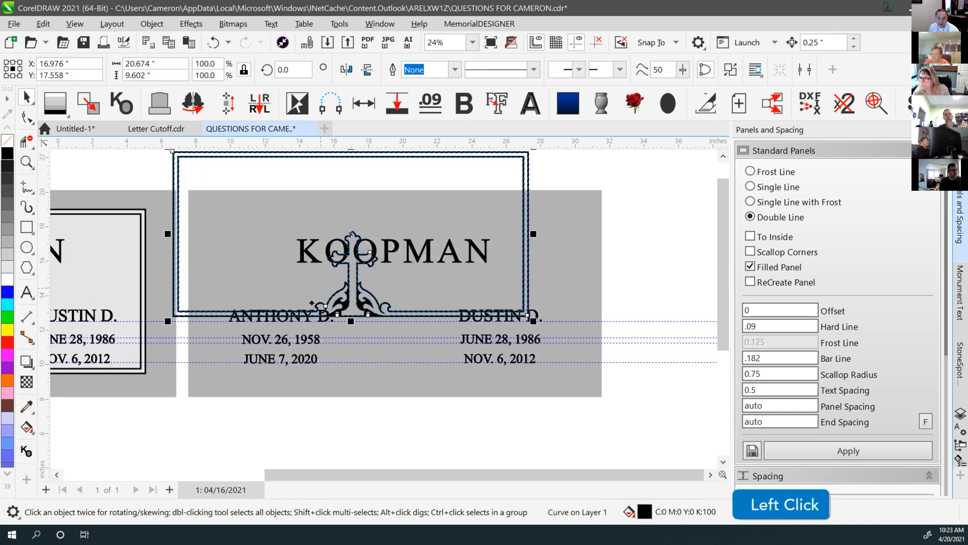
pyautogui.hotkey('ctrl', 'z')
pyautogui.click(272, 173)
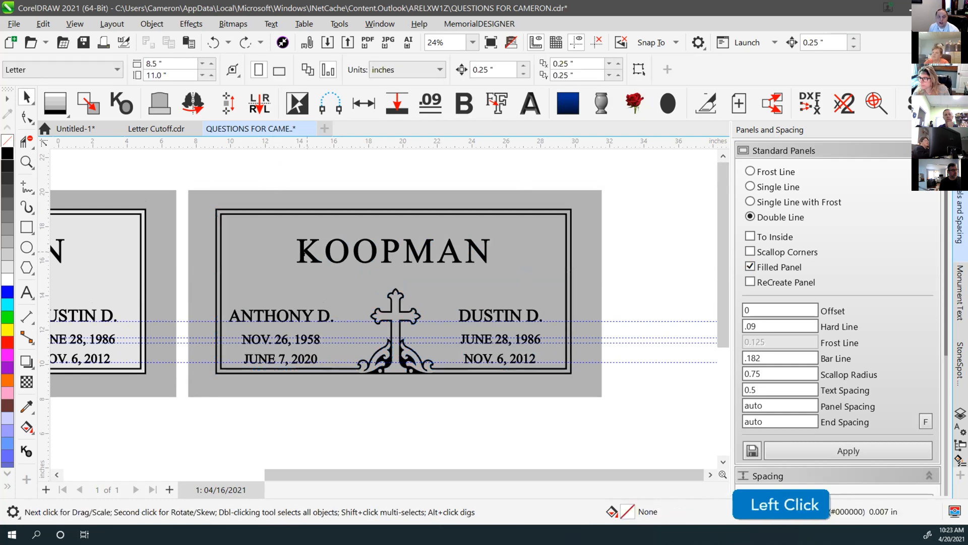
pyautogui.click(287, 214)
pyautogui.scroll(-1, 317, 221)
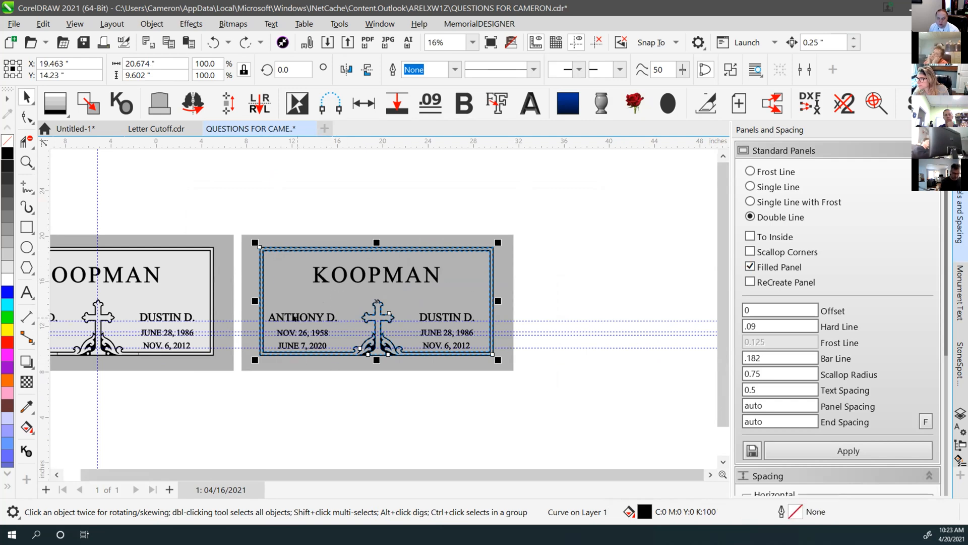
# Cut the names and dates out of the right KOOPMAN panel
pyautogui.click(343, 183)
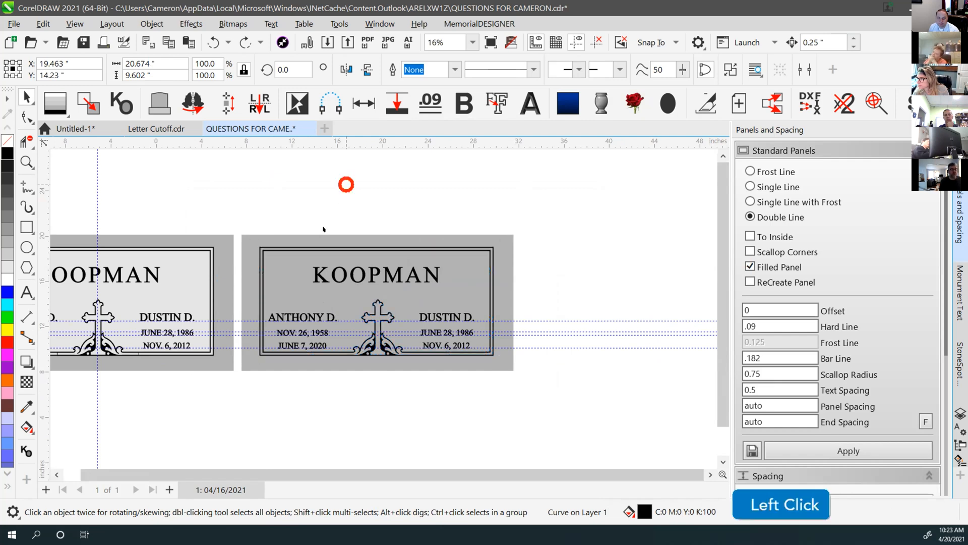
pyautogui.moveTo(251, 223); pyautogui.dragTo(487, 361)
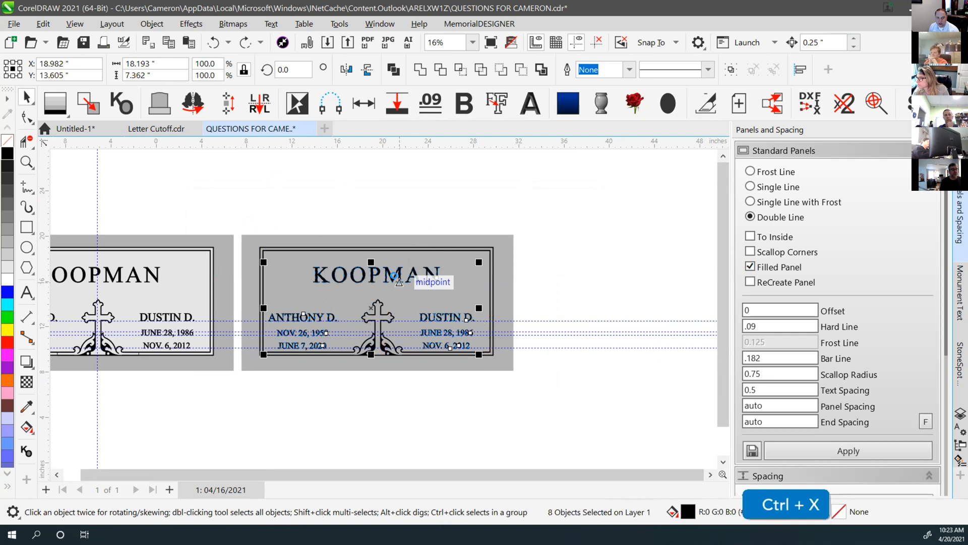
pyautogui.hotkey('ctrl', 'x')
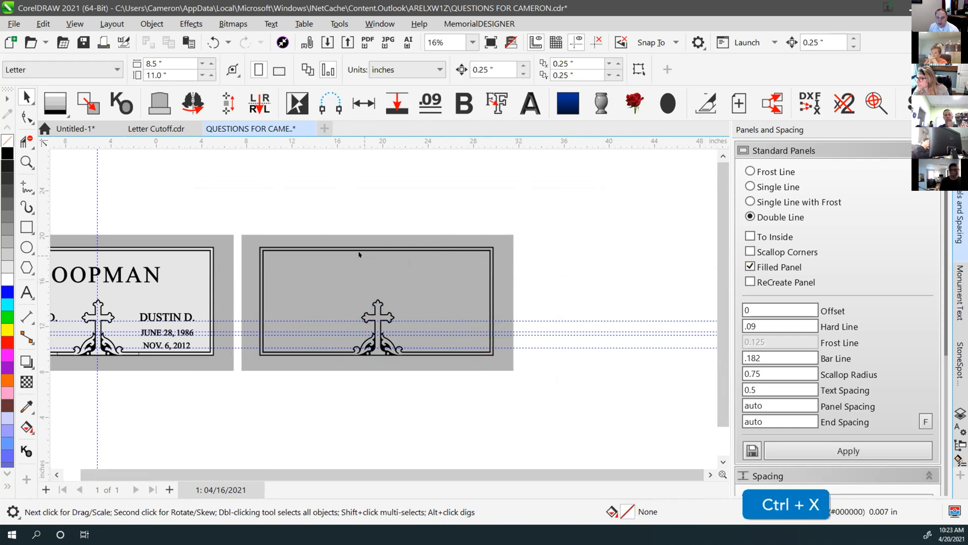
# Select the panel's inner border and fill, then paste the inscription back onto the light panel
pyautogui.click(358, 253)
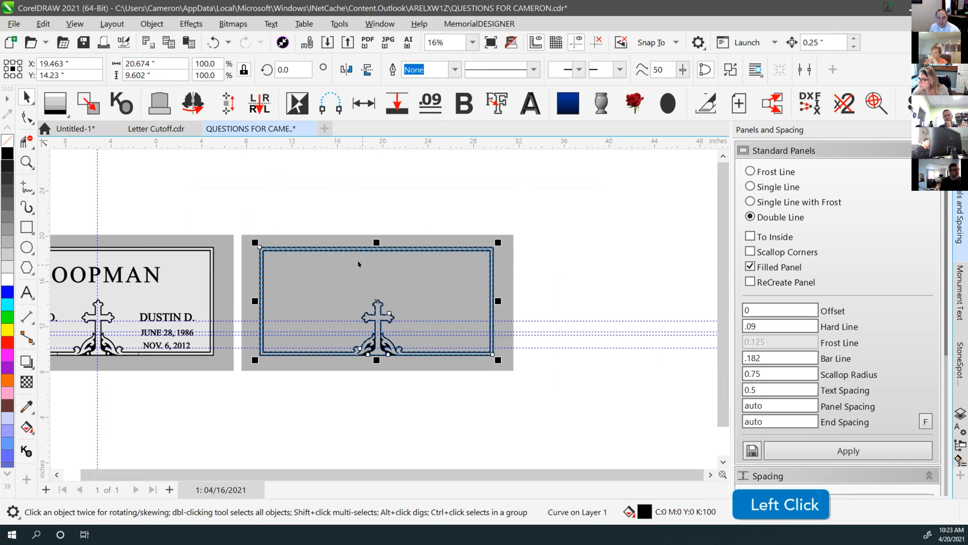
pyautogui.click(88, 104)
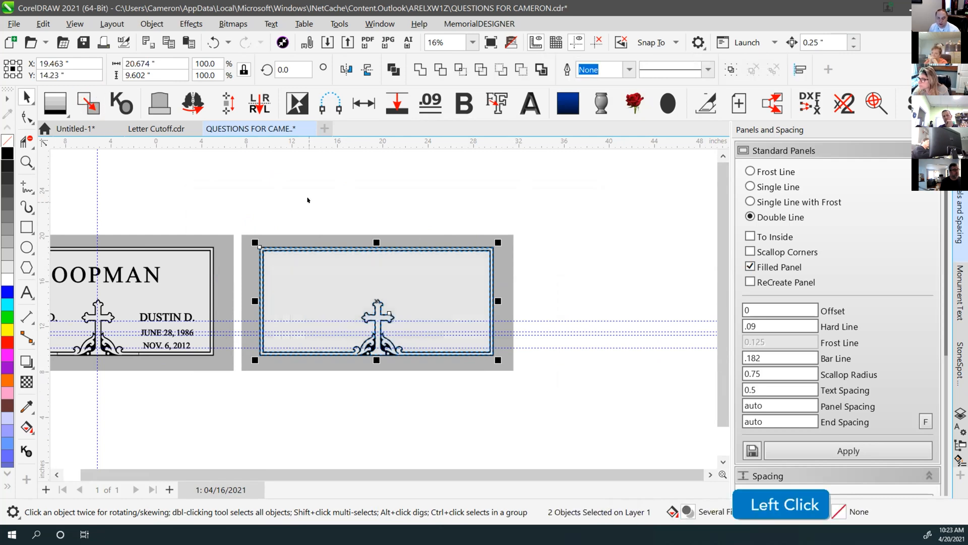
pyautogui.click(405, 207)
pyautogui.hotkey('ctrl', 'v')
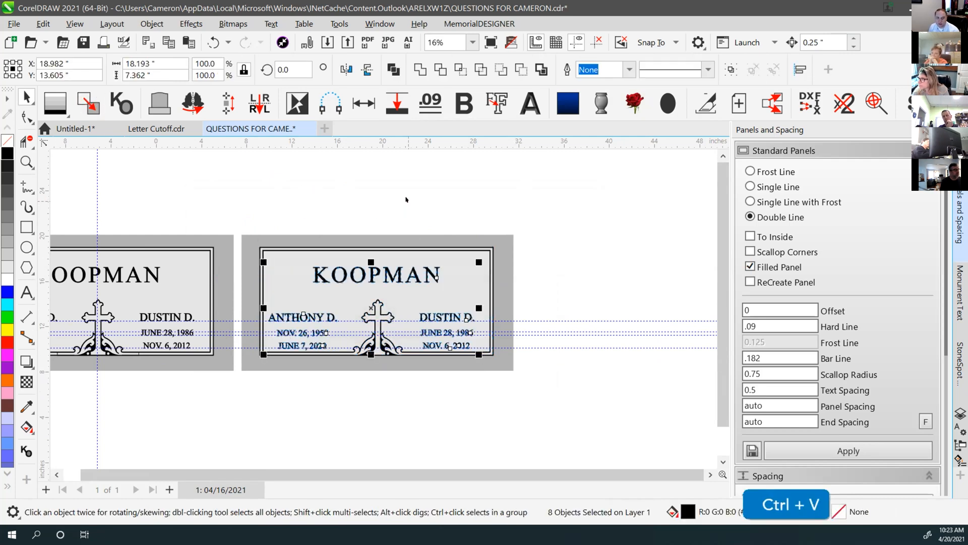
pyautogui.moveTo(317, 256); pyautogui.dragTo(328, 174)
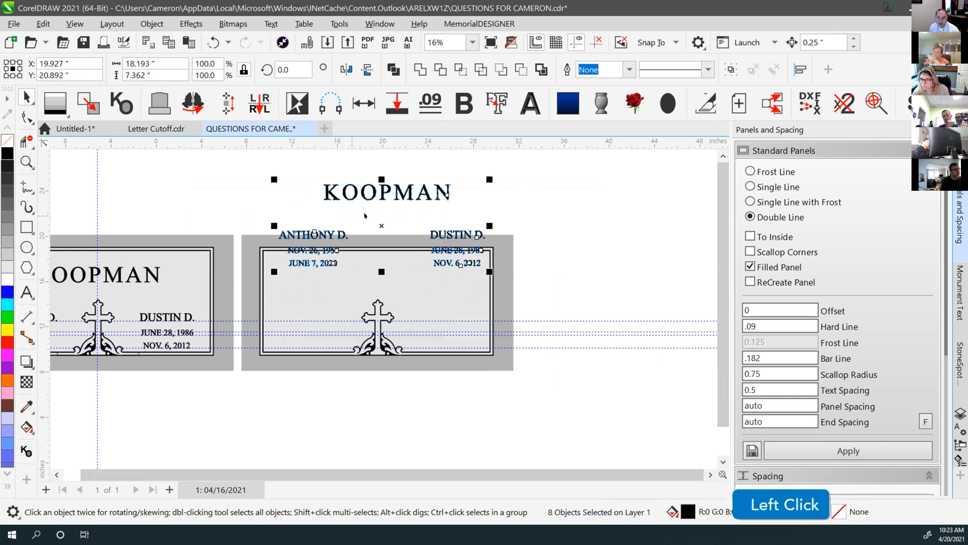
pyautogui.click(549, 268)
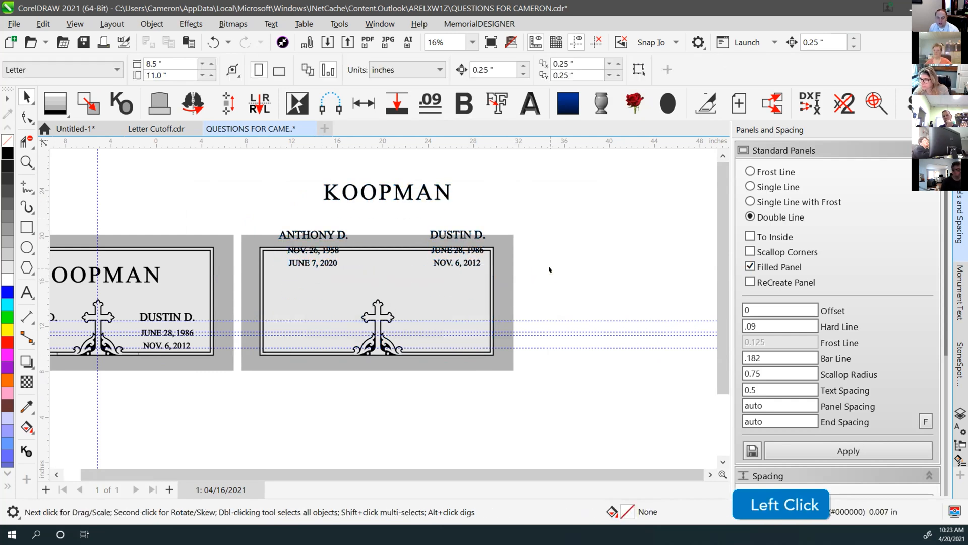
pyautogui.hotkey('ctrl', 'z')
pyautogui.click(559, 247)
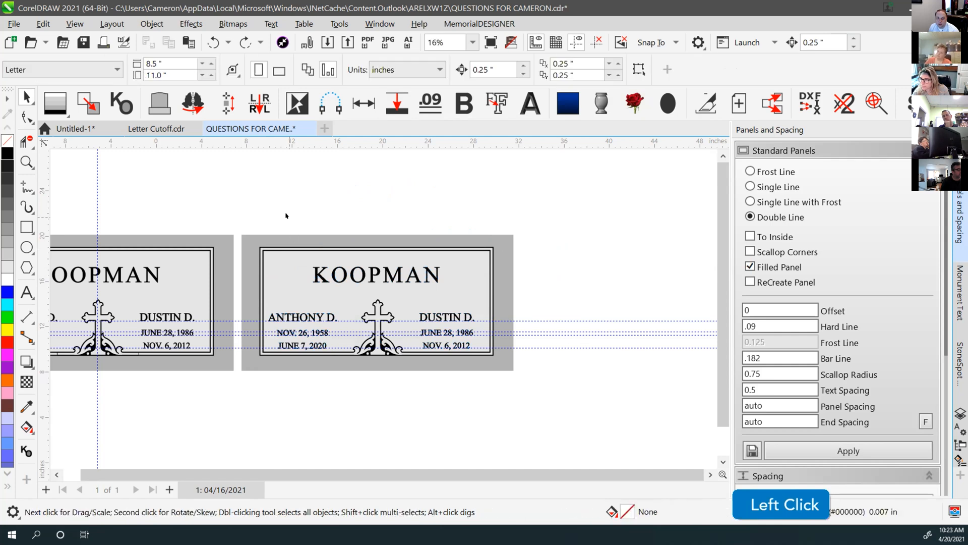
# Set the nudge distance to 50" and nudge the right panel's inscription down off it
pyautogui.write('50')
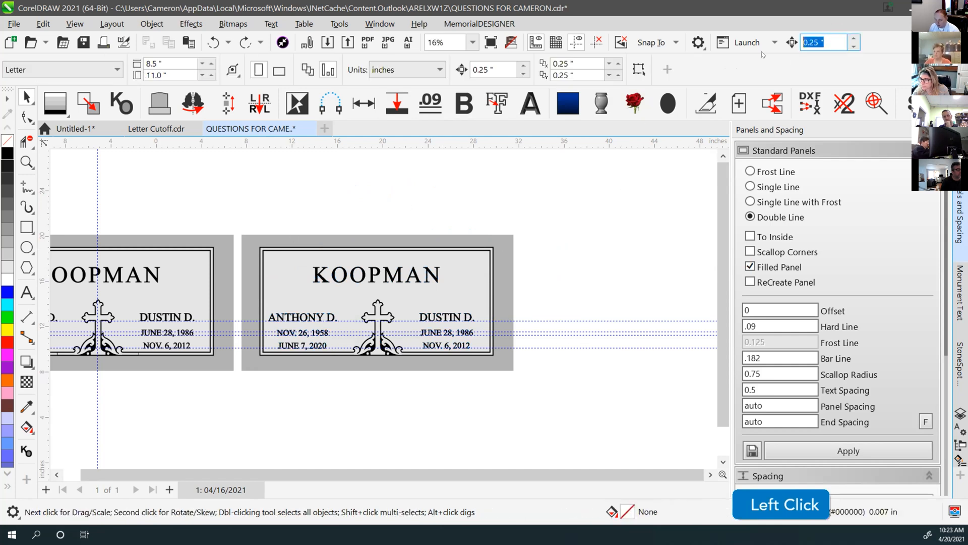
pyautogui.press('Return')
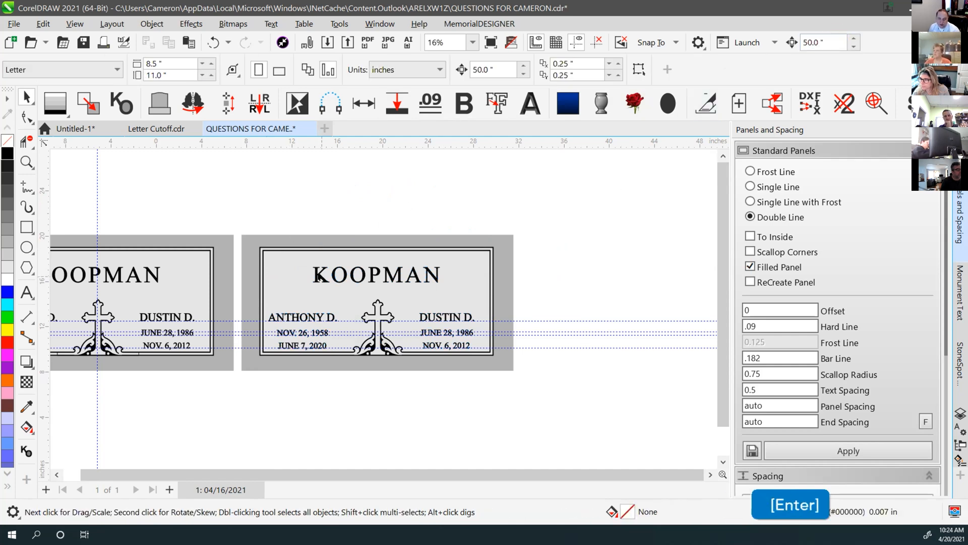
pyautogui.click(319, 278)
pyautogui.moveTo(241, 225); pyautogui.dragTo(478, 375)
pyautogui.press('Down')
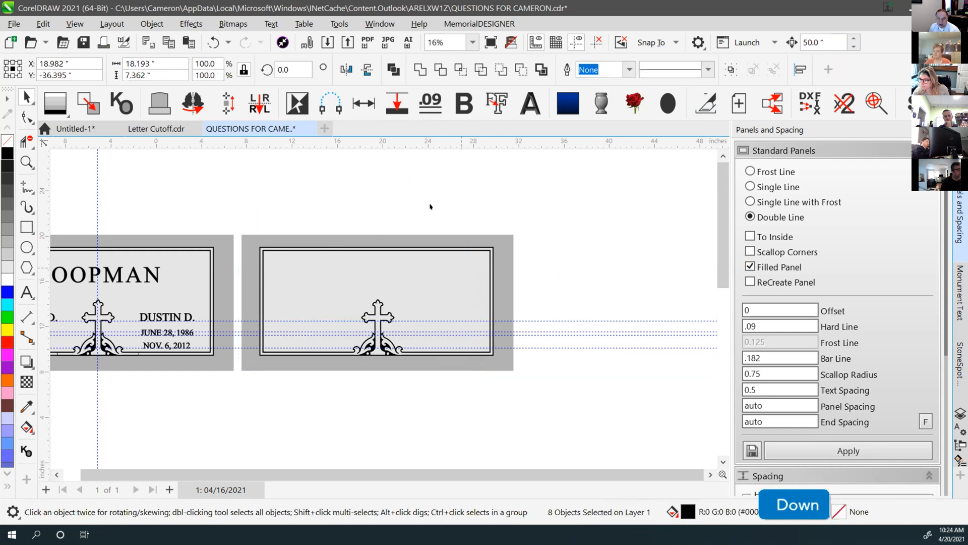
pyautogui.click(313, 217)
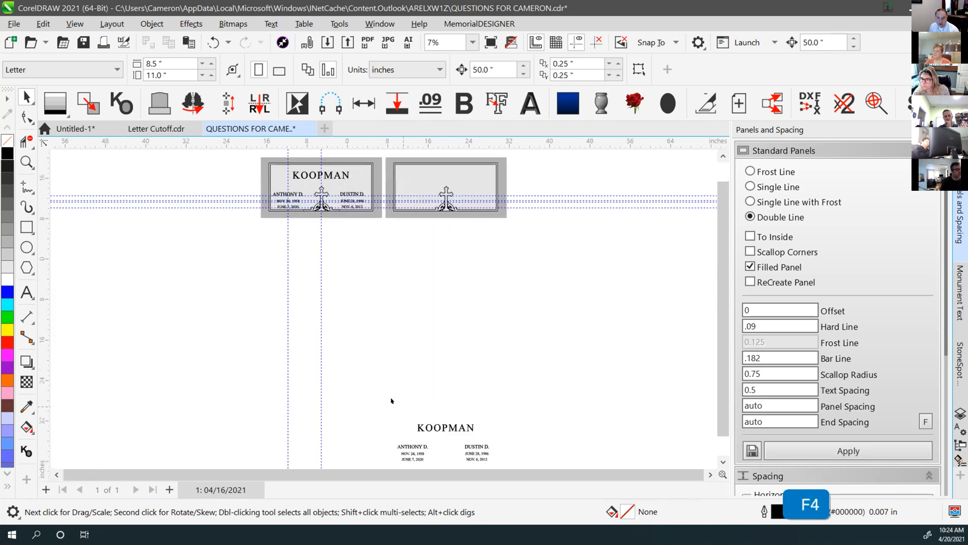
pyautogui.scroll(-2, 373, 393)
pyautogui.moveTo(373, 376); pyautogui.dragTo(535, 458)
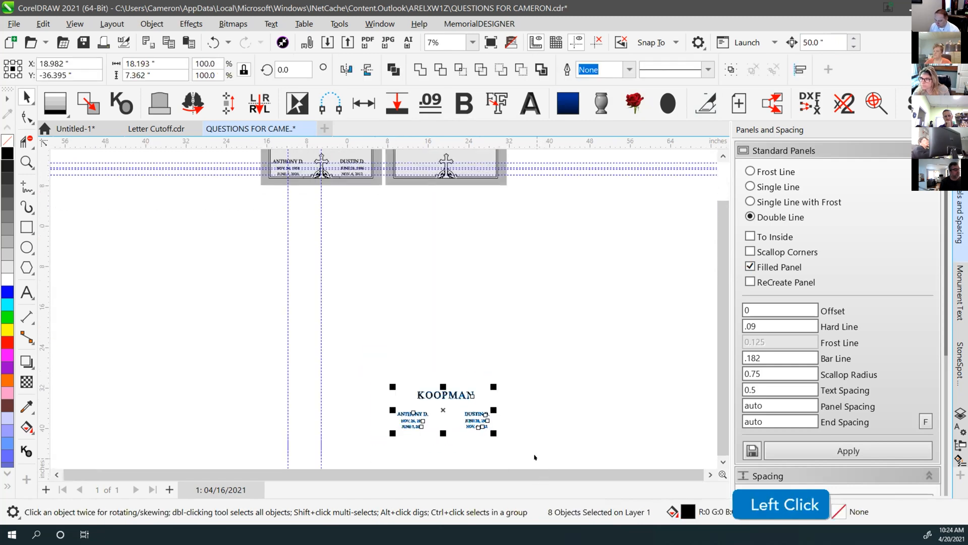
pyautogui.press('Up')
pyautogui.click(468, 345)
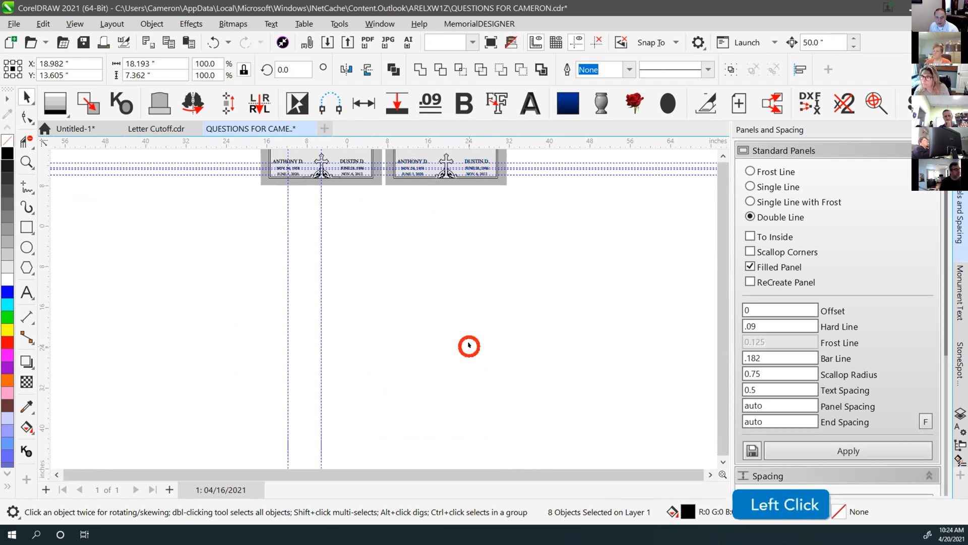
pyautogui.press('F4')
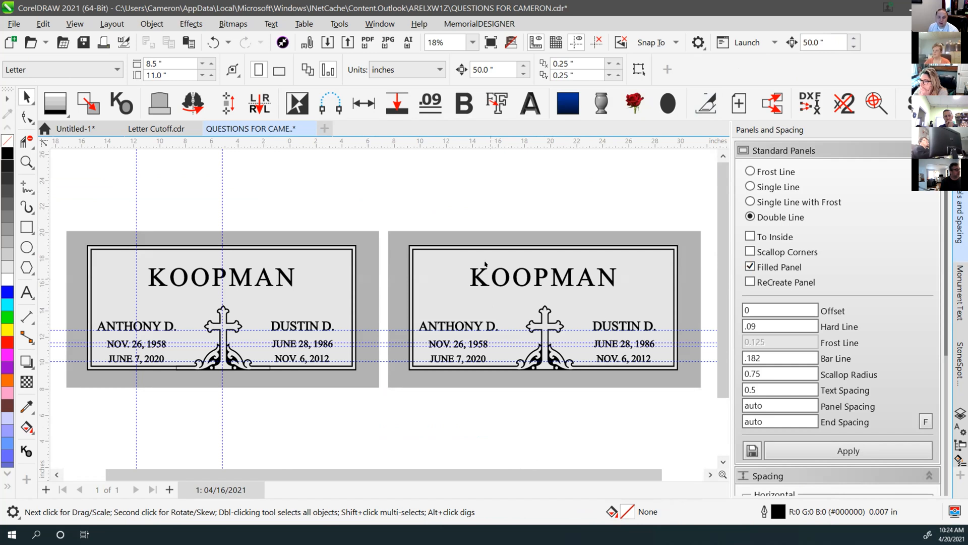
pyautogui.click(263, 185)
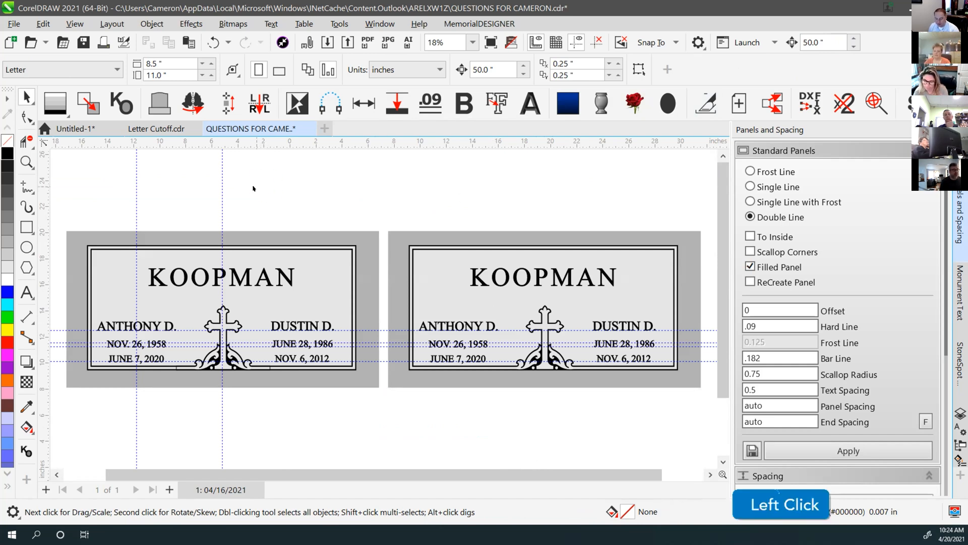
pyautogui.press('F4')
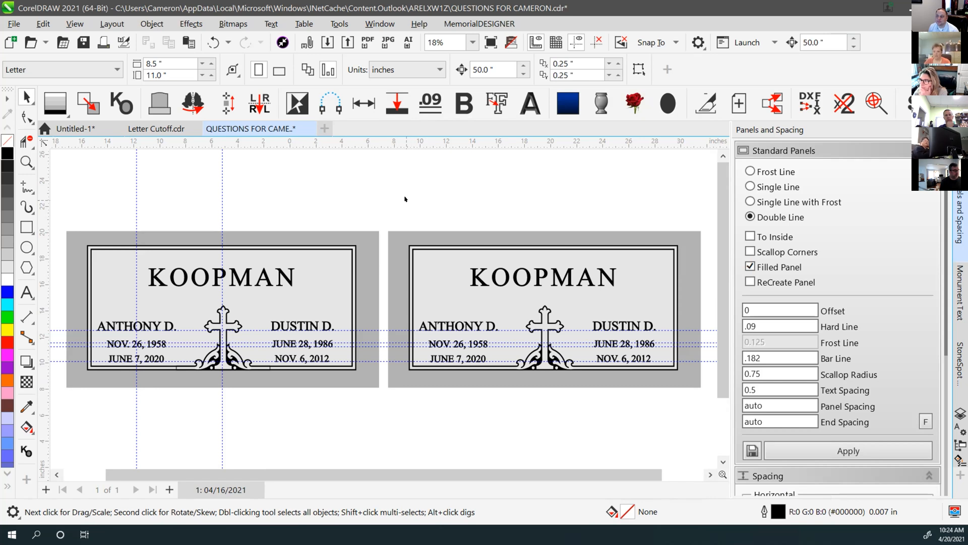
pyautogui.click(448, 198)
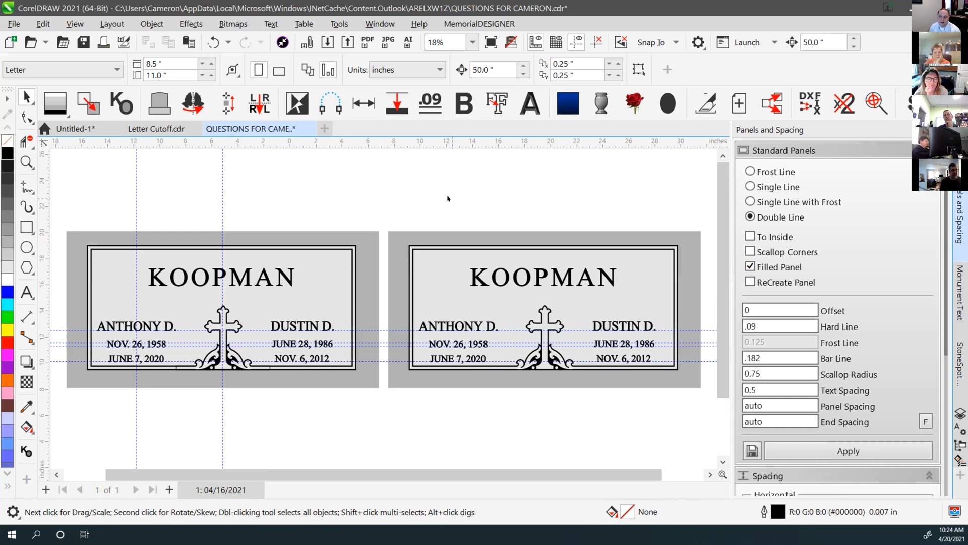
pyautogui.click(448, 198)
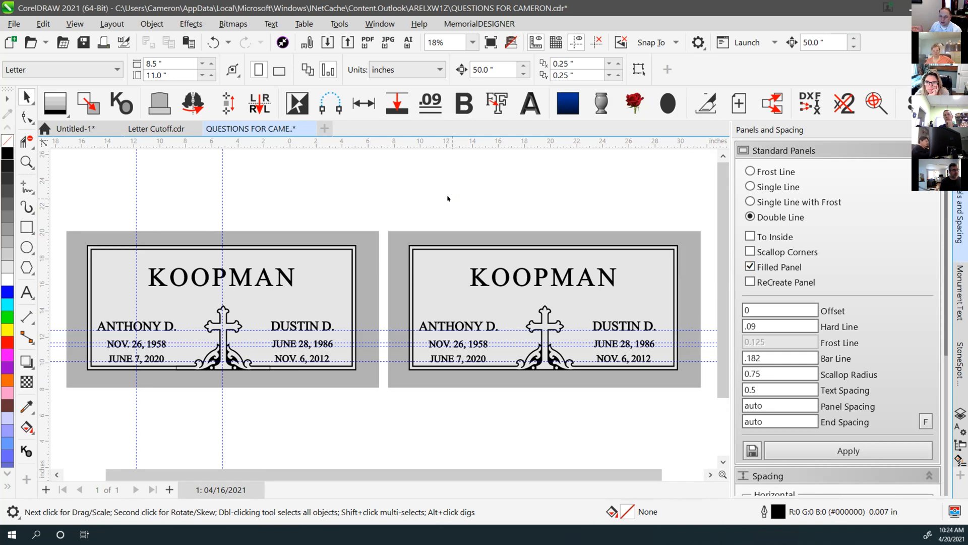
pyautogui.click(477, 278)
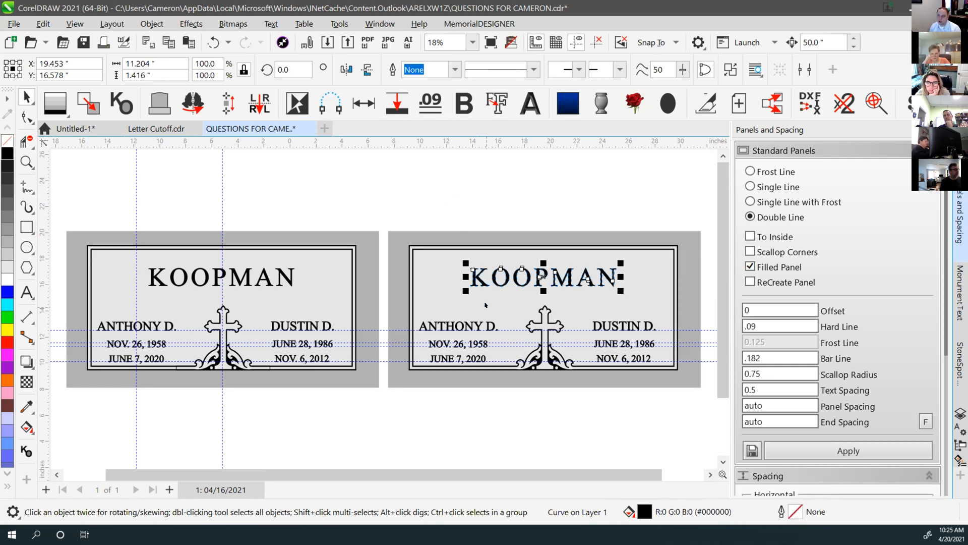
pyautogui.click(534, 199)
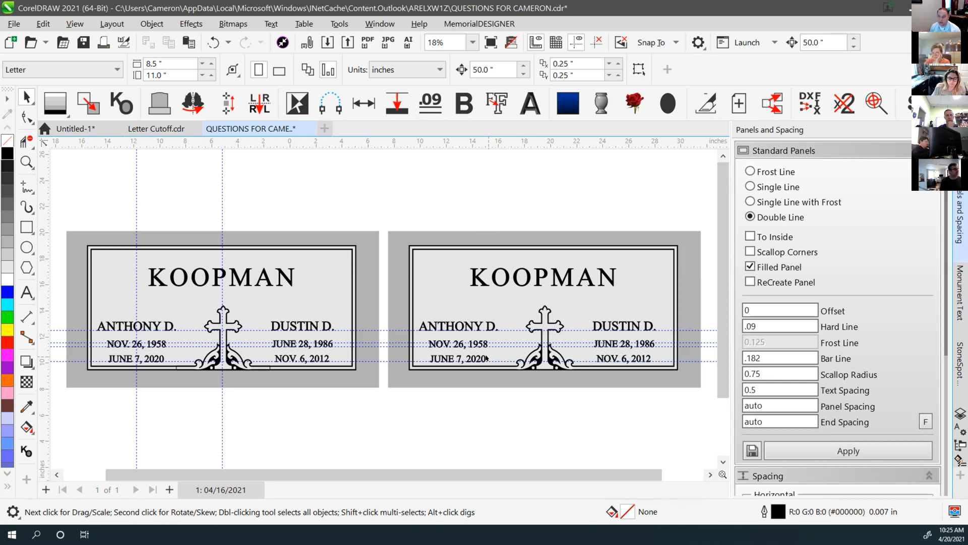
pyautogui.click(464, 214)
pyautogui.scroll(-1, 356, 288)
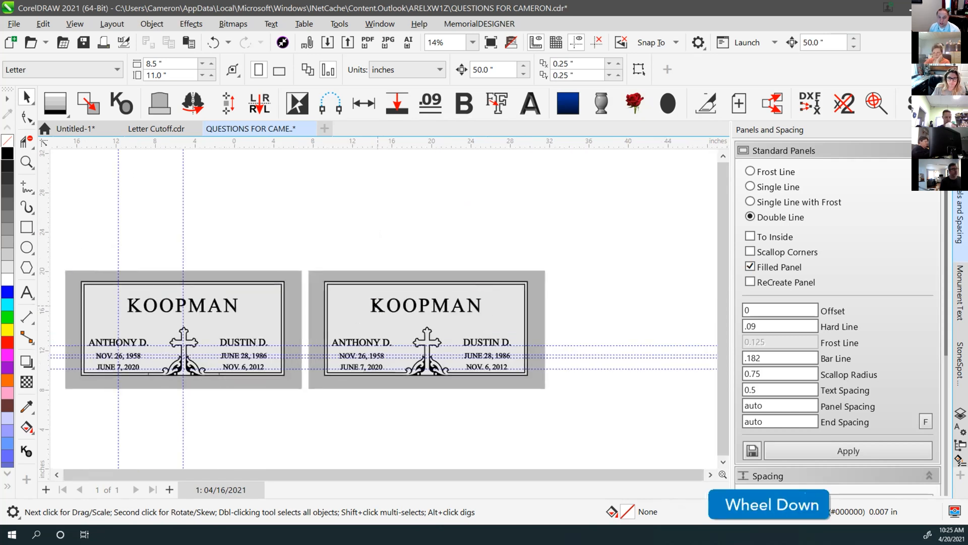
pyautogui.click(424, 304)
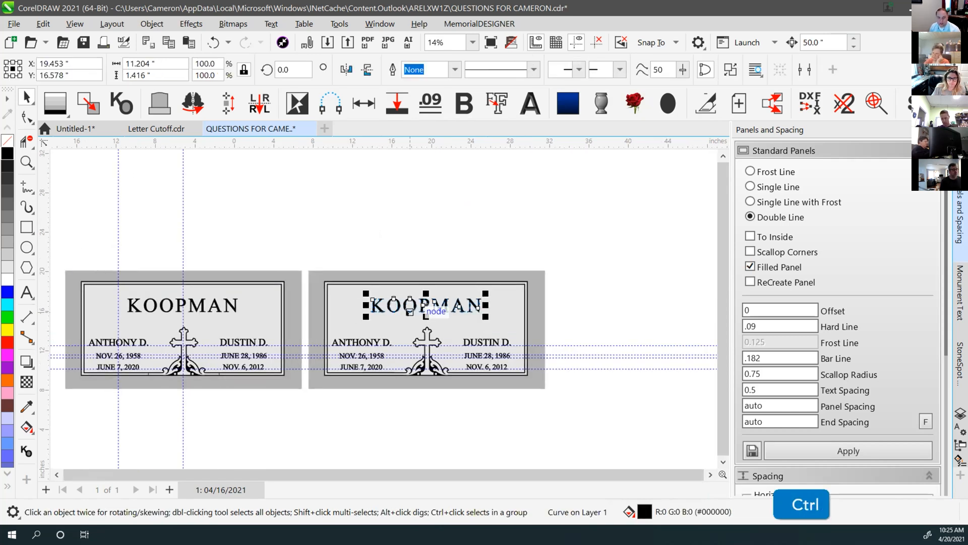
pyautogui.hotkey('ctrl', 'x')
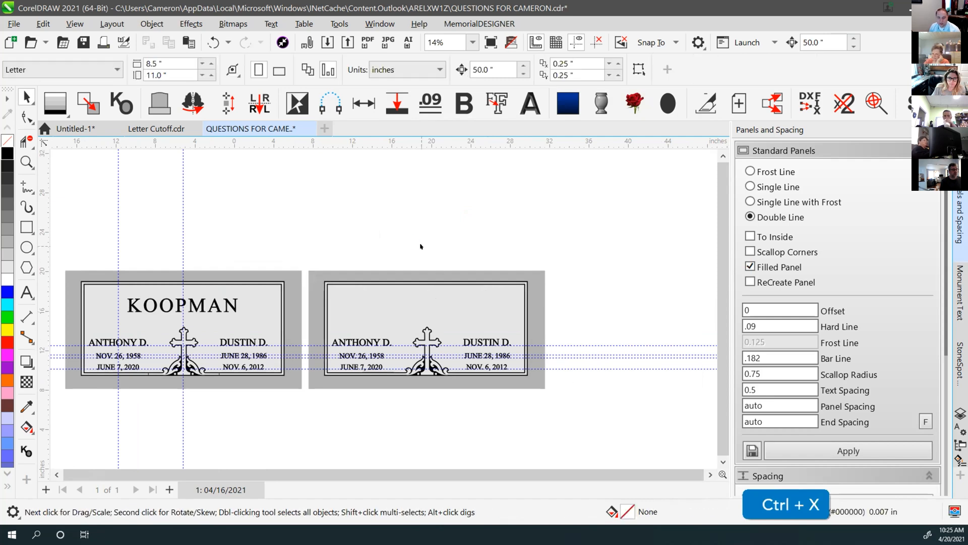
pyautogui.click(421, 247)
pyautogui.scroll(-3, 382, 309)
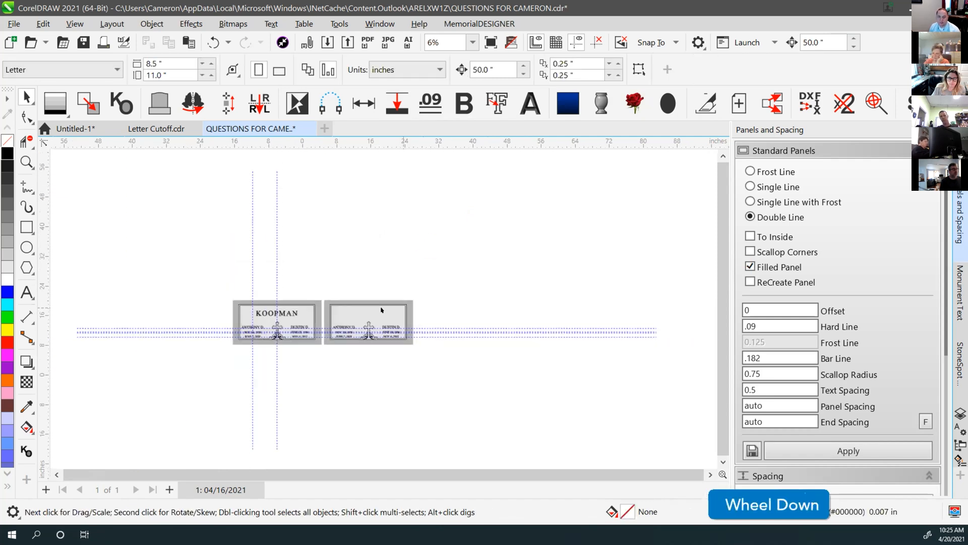
pyautogui.scroll(-3, 383, 309)
pyautogui.scroll(2, 400, 310)
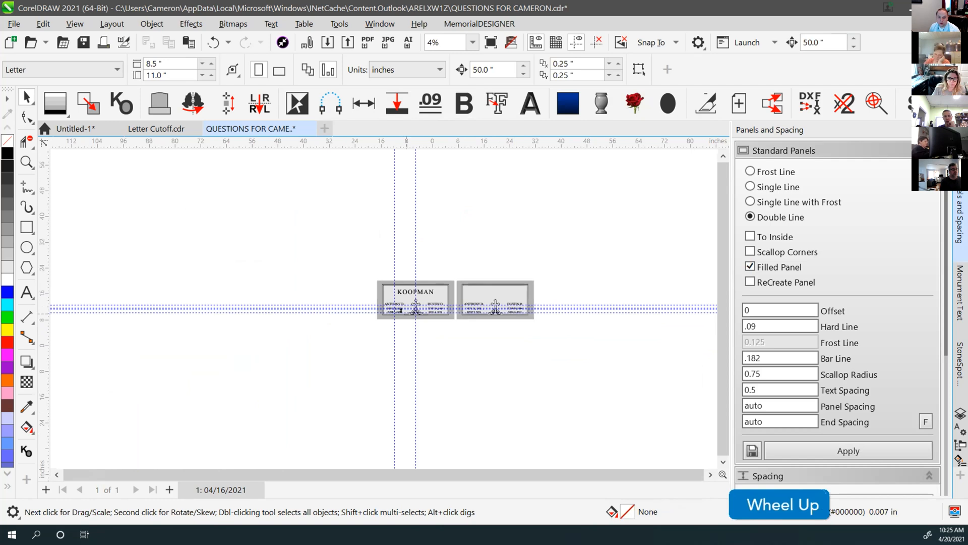
pyautogui.scroll(6, 401, 310)
pyautogui.click(335, 282)
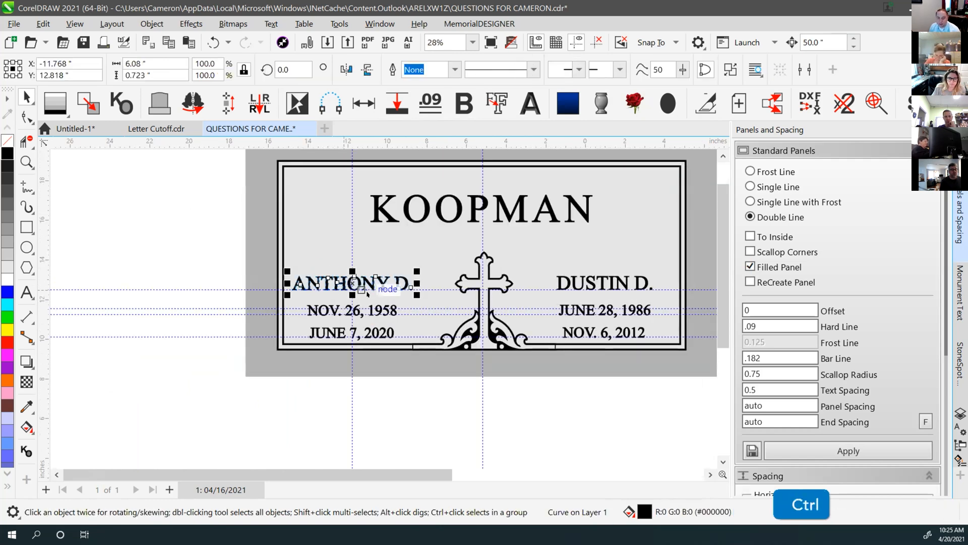
pyautogui.hotkey('ctrl', 'c')
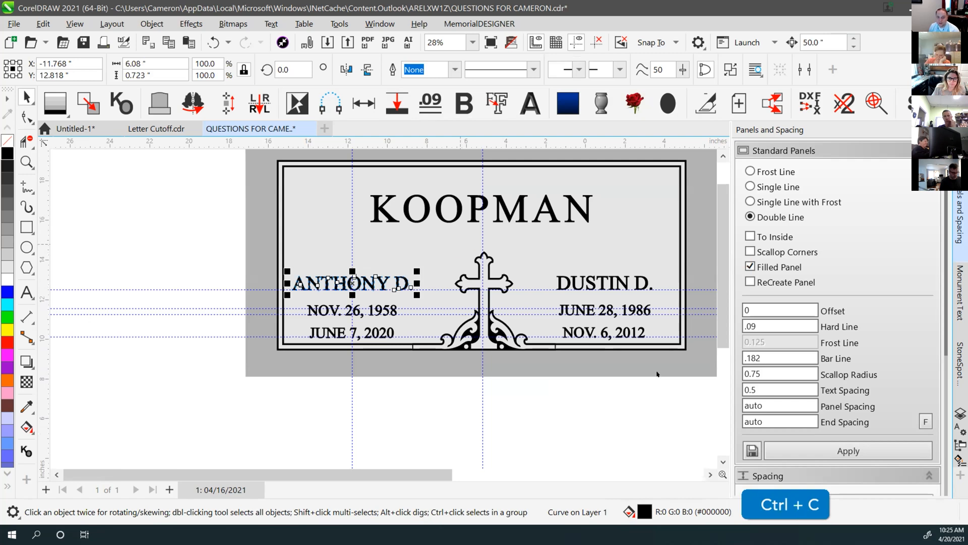
pyautogui.scroll(-3, 382, 307)
pyautogui.click(422, 342)
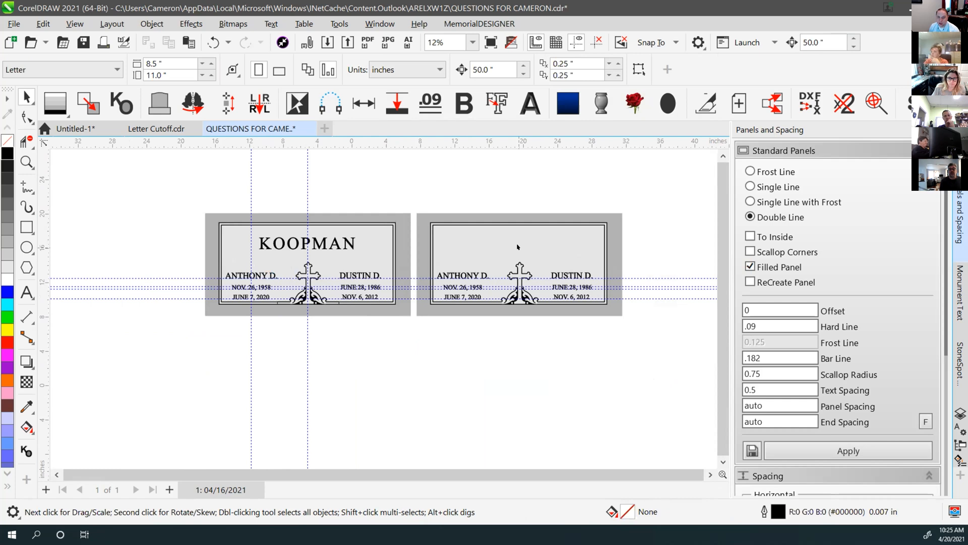
pyautogui.click(189, 42)
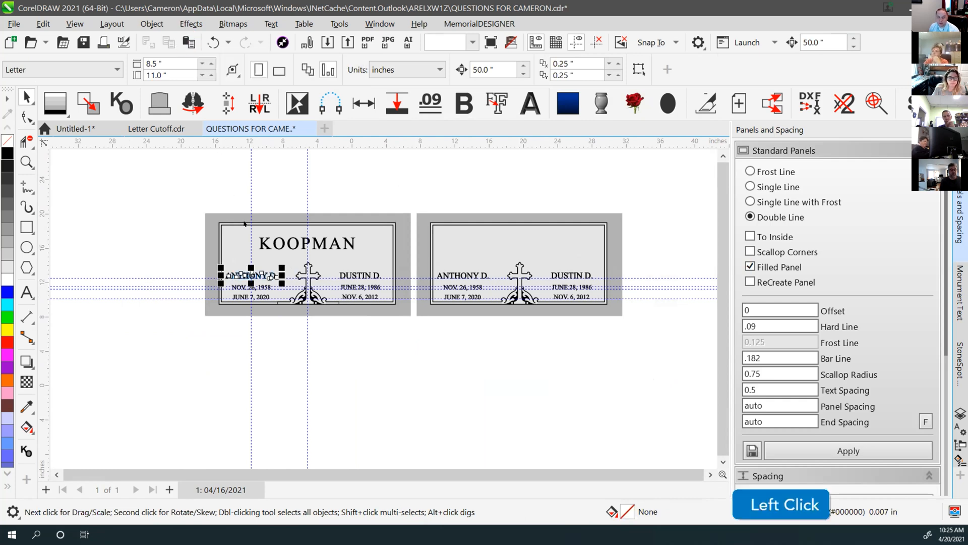
pyautogui.click(230, 190)
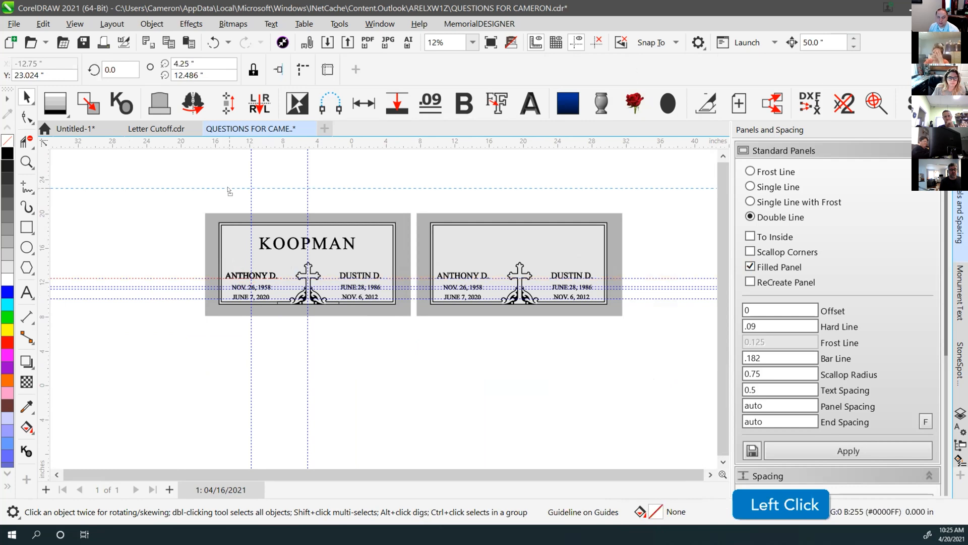
pyautogui.hotkey('ctrl', 'z')
pyautogui.click(241, 273)
pyautogui.moveTo(241, 273); pyautogui.dragTo(238, 195)
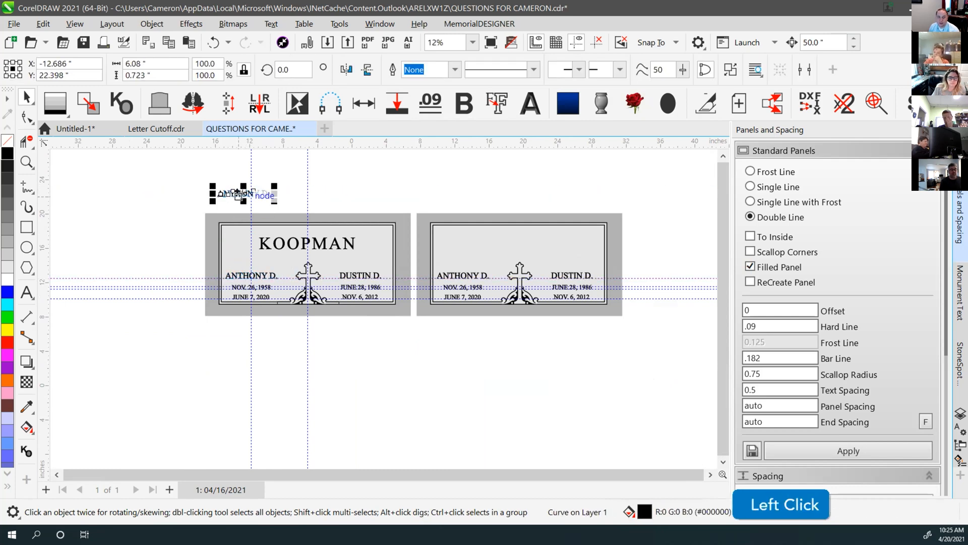
pyautogui.hotkey('ctrl', 'z')
pyautogui.hotkey('ctrl', 'z')
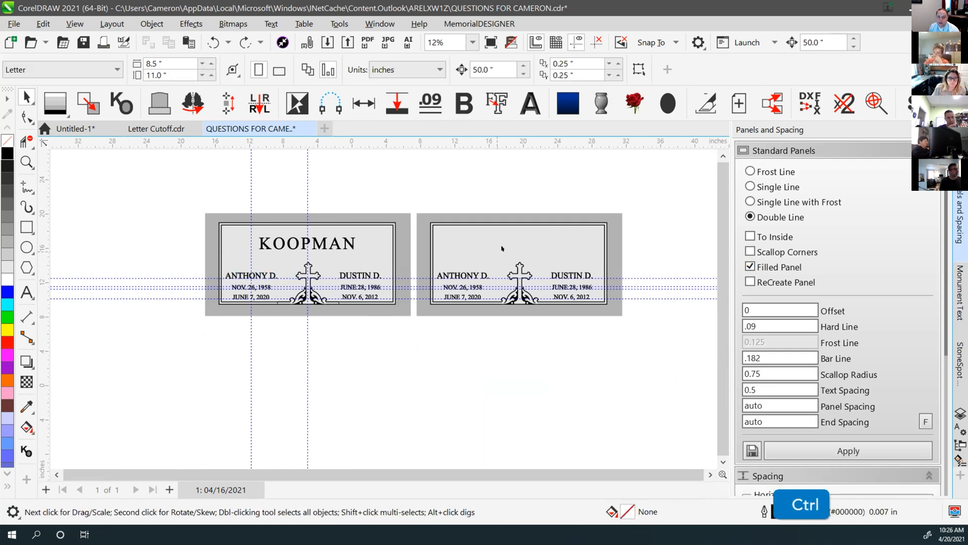
pyautogui.hotkey('ctrl', 'z')
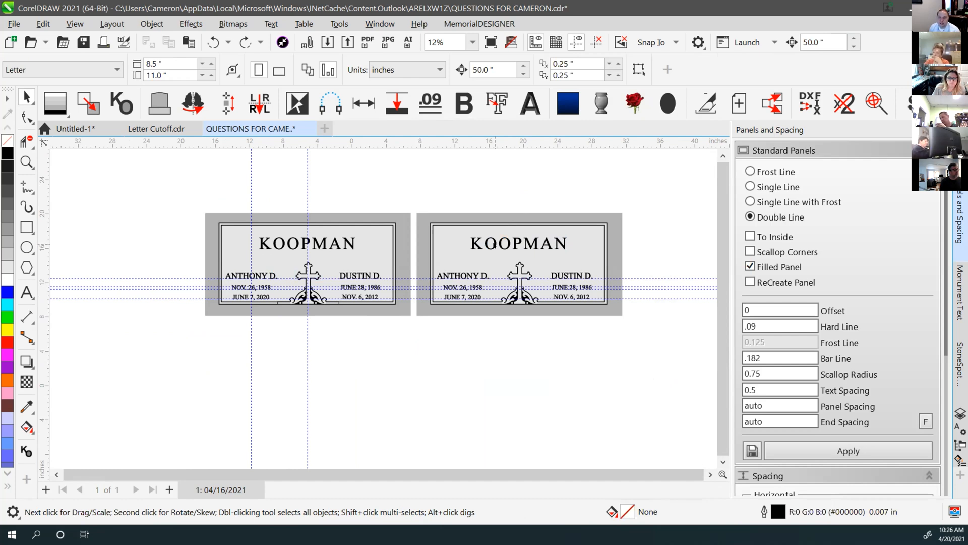
pyautogui.moveTo(414, 224); pyautogui.dragTo(593, 346)
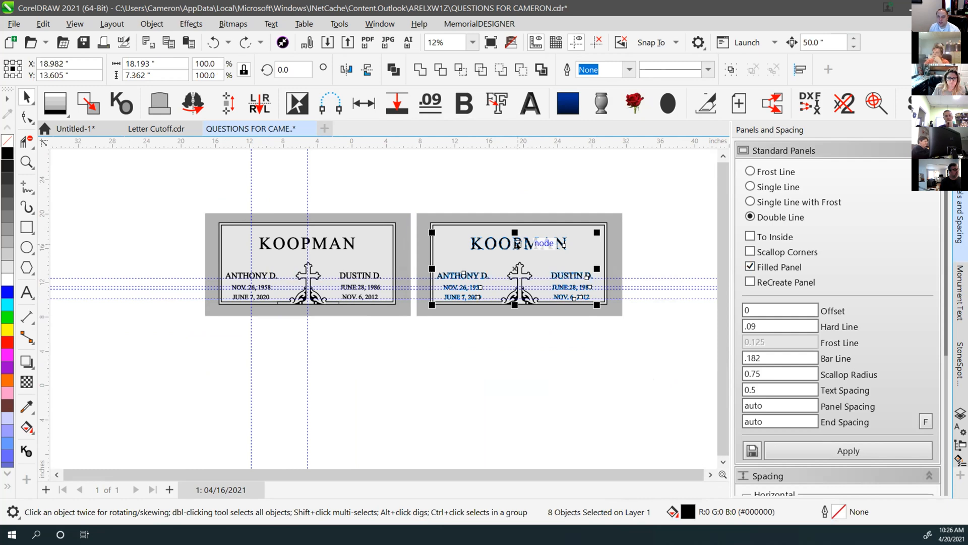
pyautogui.click(513, 189)
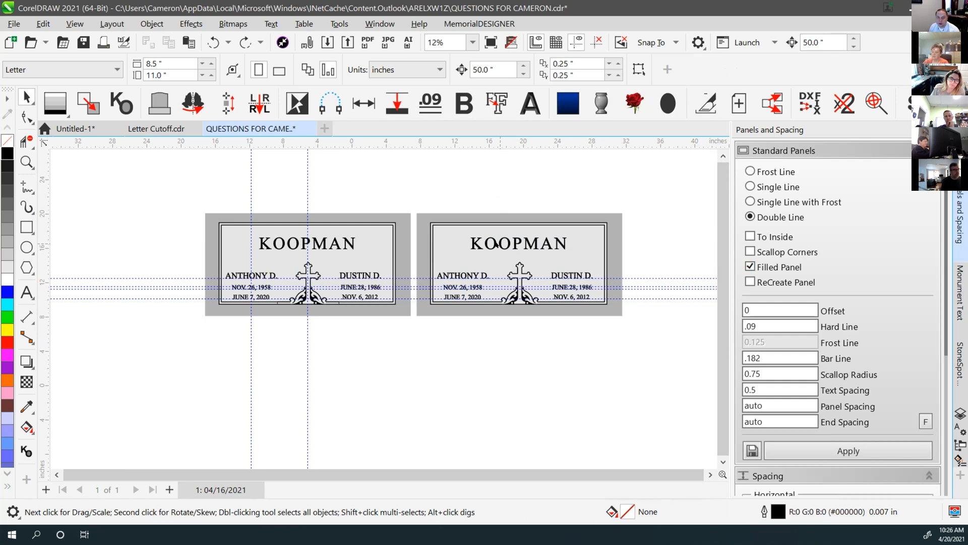
pyautogui.click(477, 196)
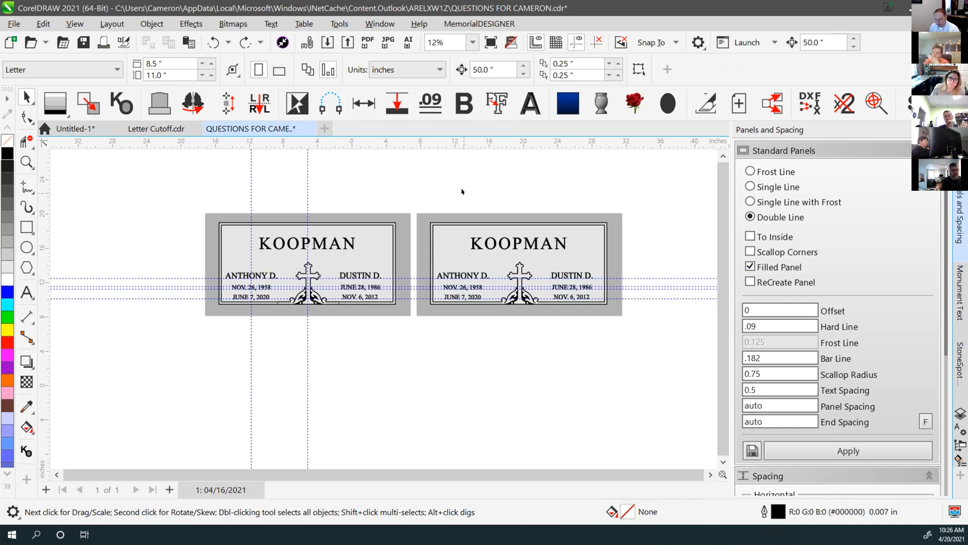
pyautogui.press('F4')
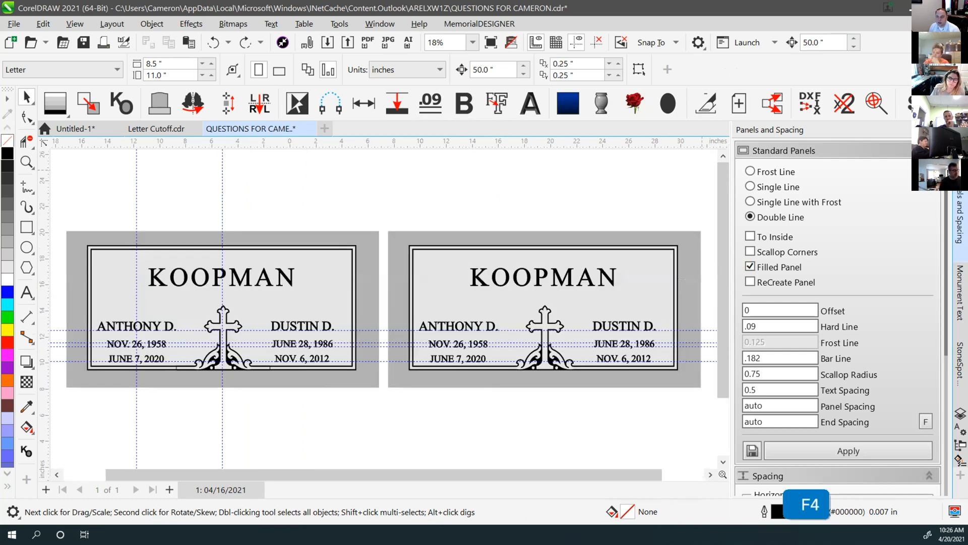
pyautogui.click(516, 165)
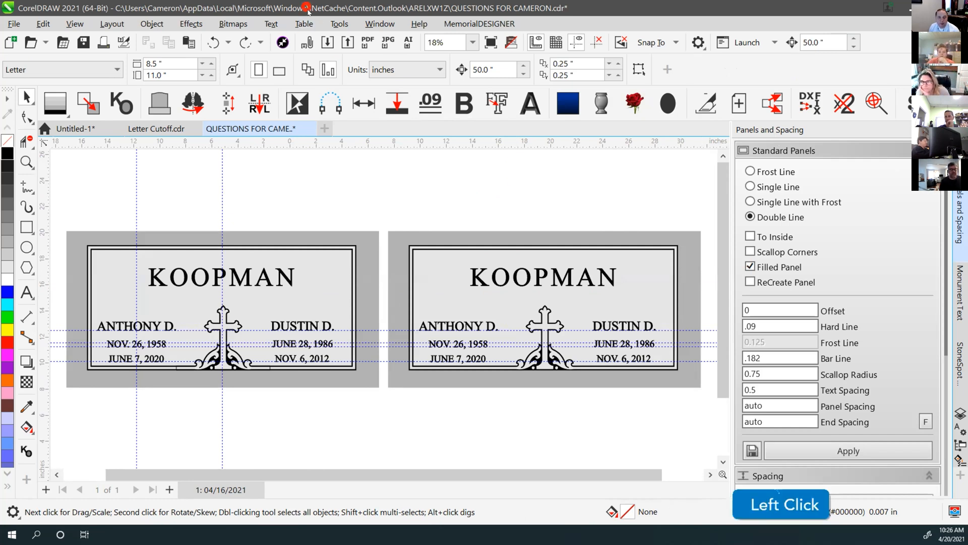
pyautogui.moveTo(307, 10); pyautogui.dragTo(367, 142)
pyautogui.click(376, 140)
pyautogui.doubleClick(374, 134)
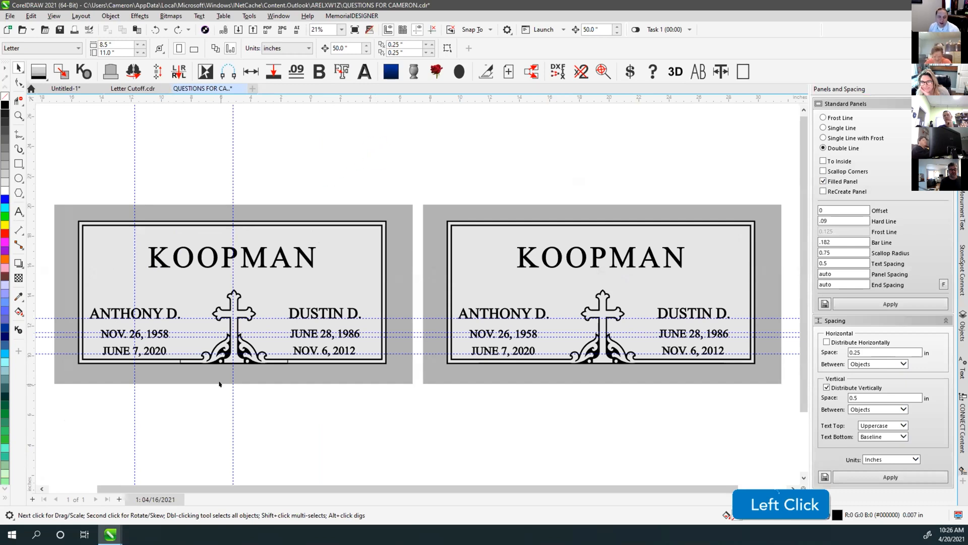
# Stretch the cross's base bar with a 50" node nudge, then undo the overlong stretch
pyautogui.click(19, 82)
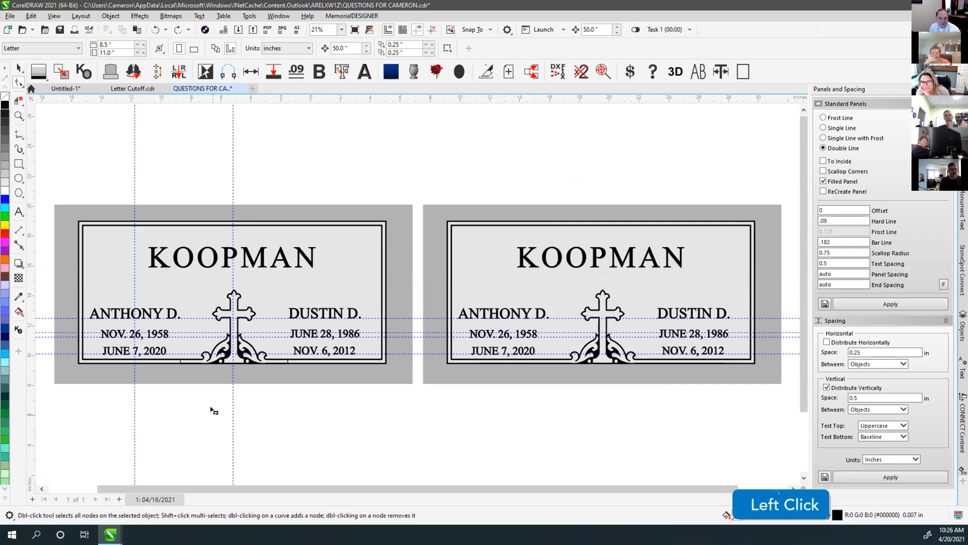
pyautogui.scroll(4, 417, 296)
pyautogui.click(376, 214)
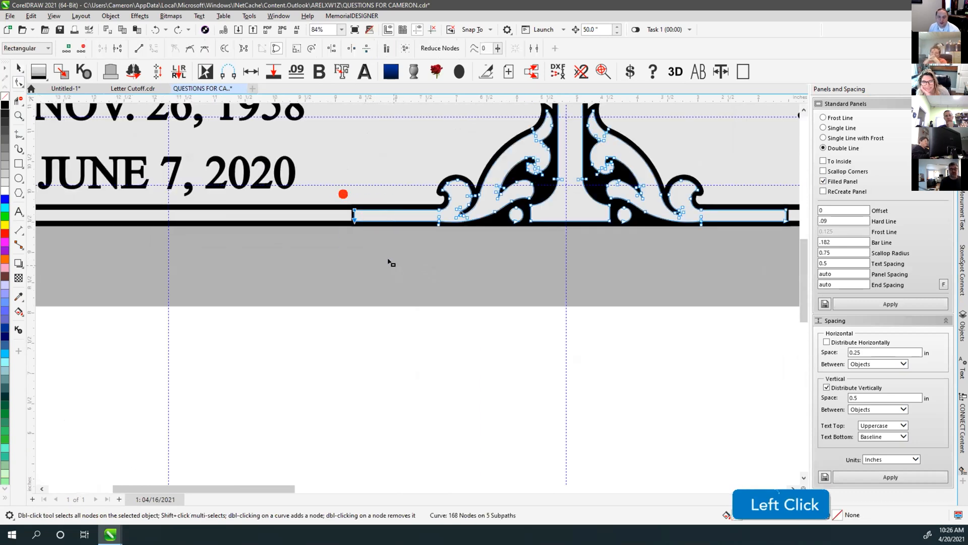
pyautogui.press('Left')
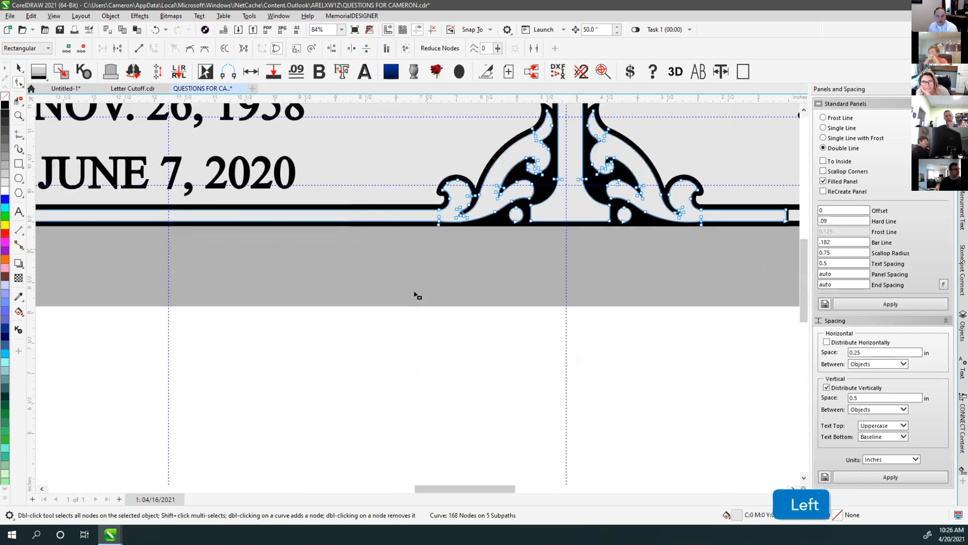
pyautogui.scroll(-3, 417, 296)
pyautogui.scroll(-2, 416, 295)
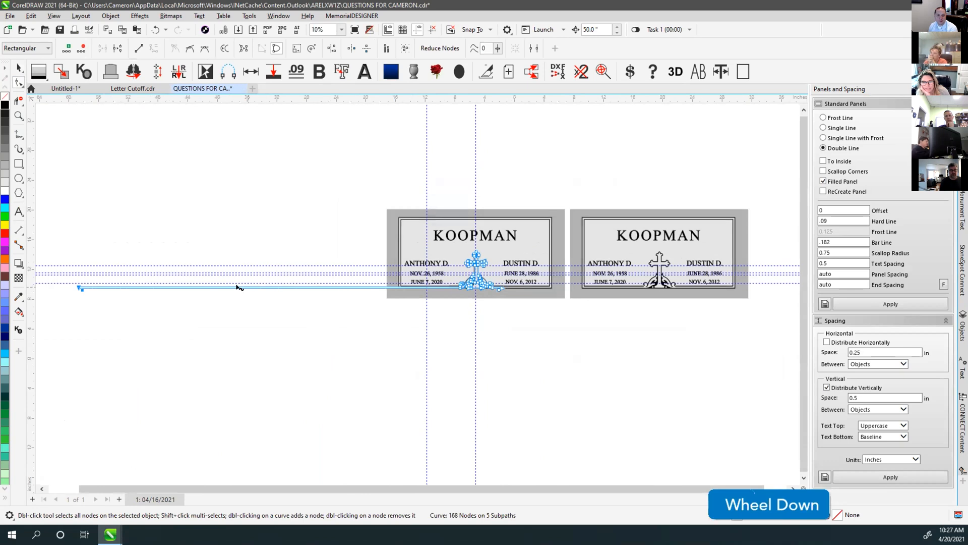
pyautogui.hotkey('ctrl', 'z')
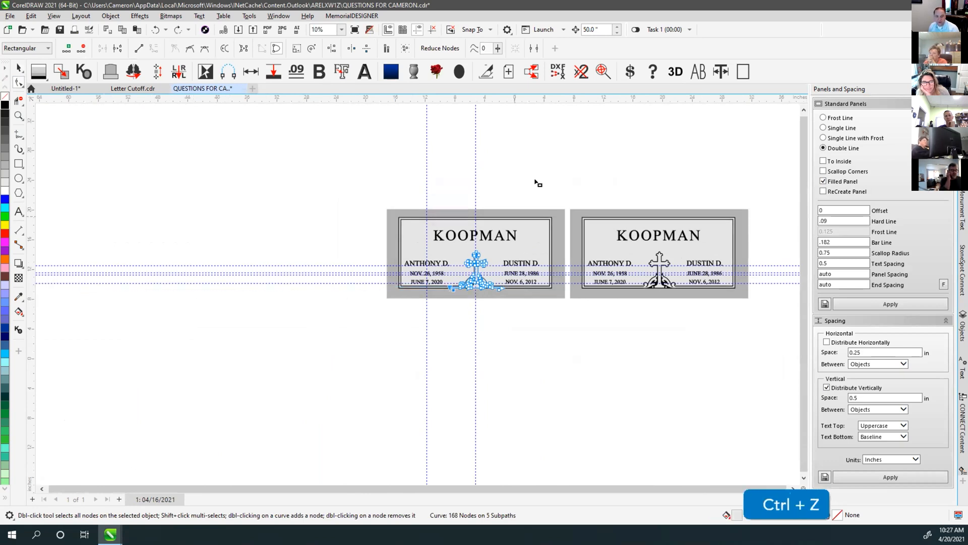
# Set the nudge to 0.25" and push the bar's left and right end nodes outward
pyautogui.click(598, 29)
pyautogui.write('.25')
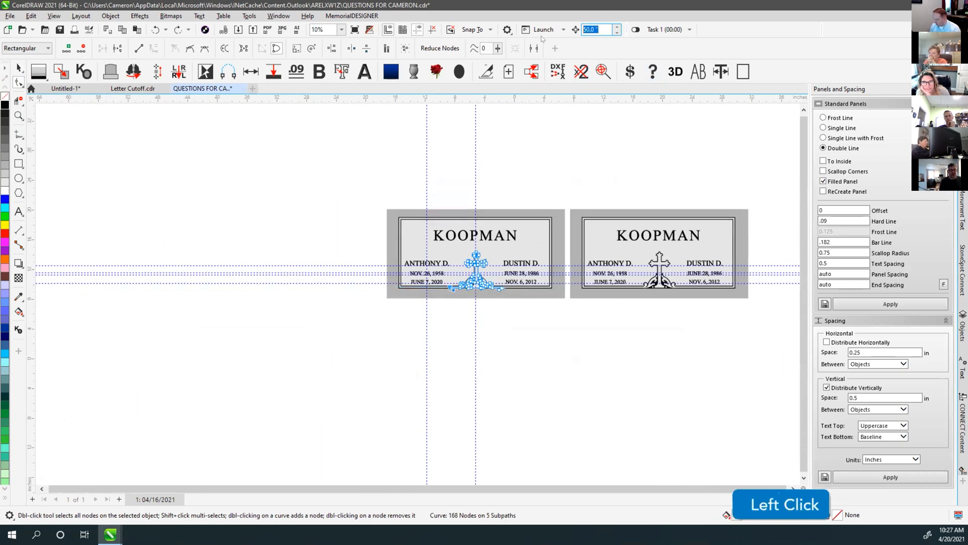
pyautogui.press('Return')
pyautogui.scroll(2, 489, 265)
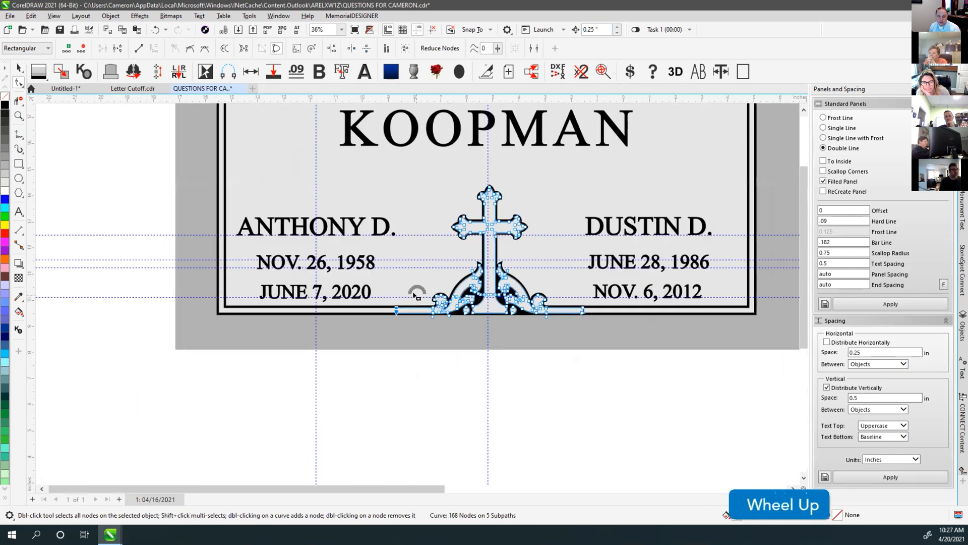
pyautogui.click(407, 327)
pyautogui.press('Left')
pyautogui.moveTo(567, 287); pyautogui.dragTo(588, 334)
pyautogui.press('Right')
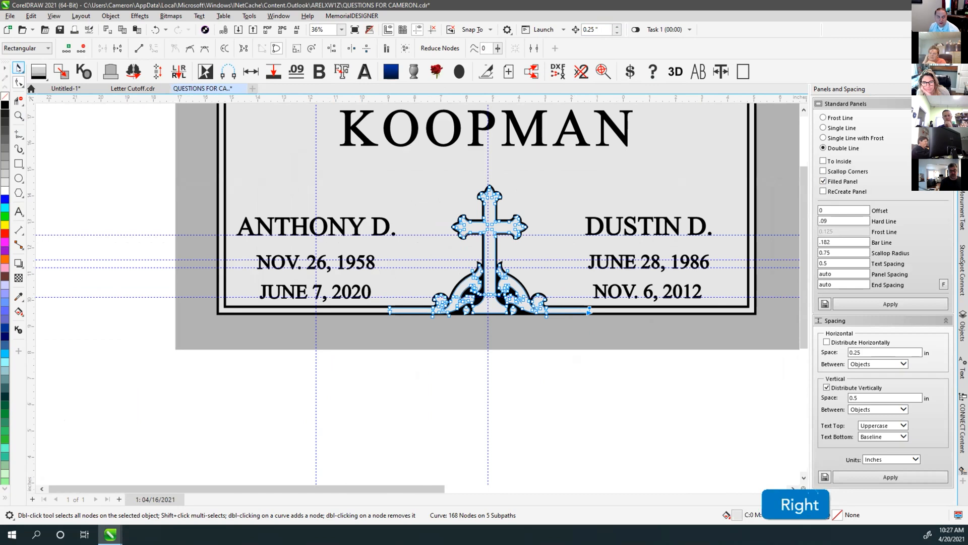
# Select the two cross ornament objects, trying a move below the tablet and undoing it
pyautogui.click(18, 67)
pyautogui.click(411, 430)
pyautogui.press('F4')
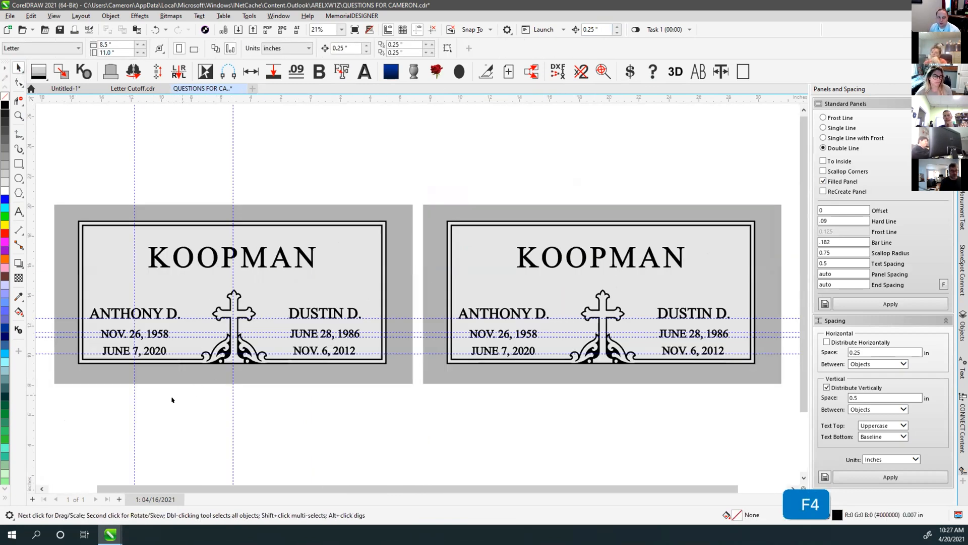
pyautogui.moveTo(155, 402); pyautogui.dragTo(312, 275)
pyautogui.moveTo(224, 325); pyautogui.dragTo(332, 449)
pyautogui.hotkey('ctrl', 'z')
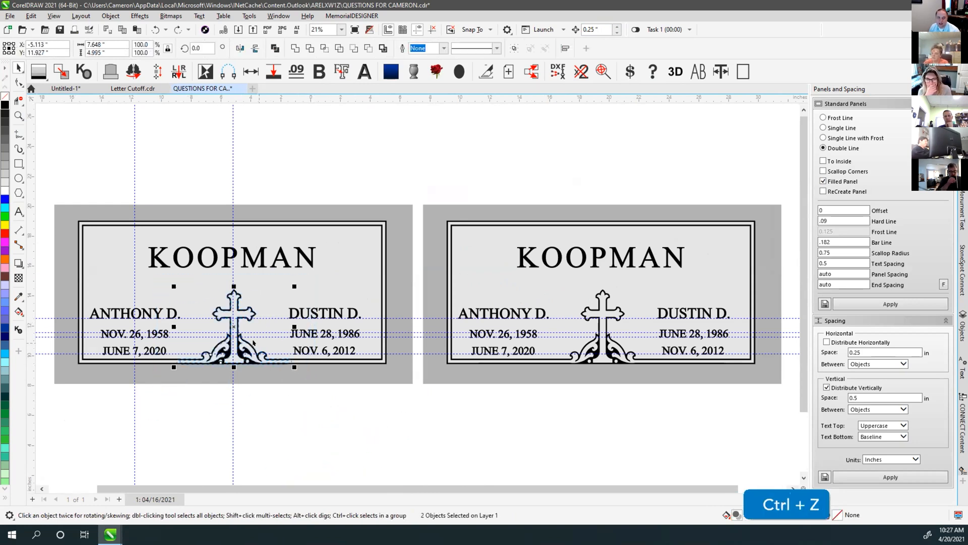
pyautogui.scroll(2, 235, 321)
pyautogui.scroll(1, 418, 293)
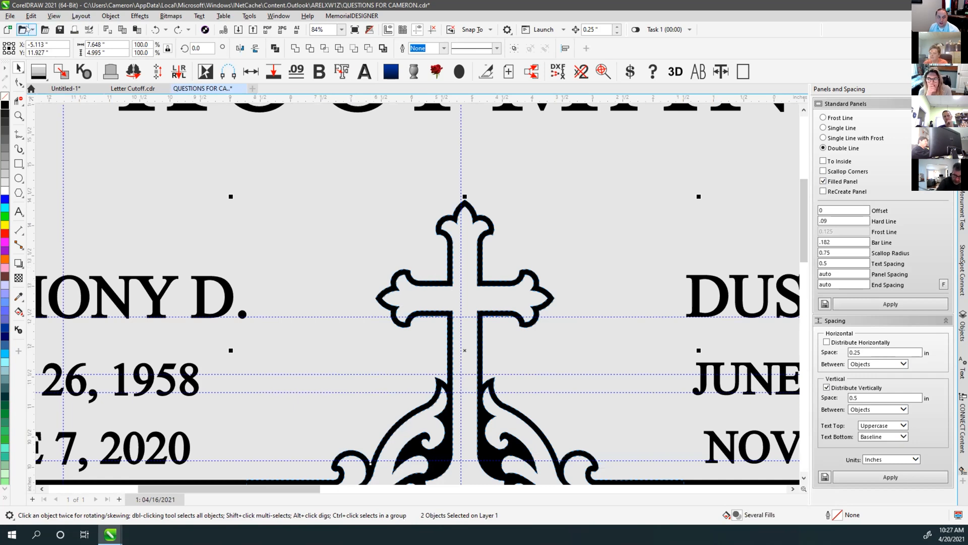
pyautogui.click(9, 15)
# Start Save As with Selected only ticked, colour profiles not embedded, and the tag 'Cross'
pyautogui.click(49, 125)
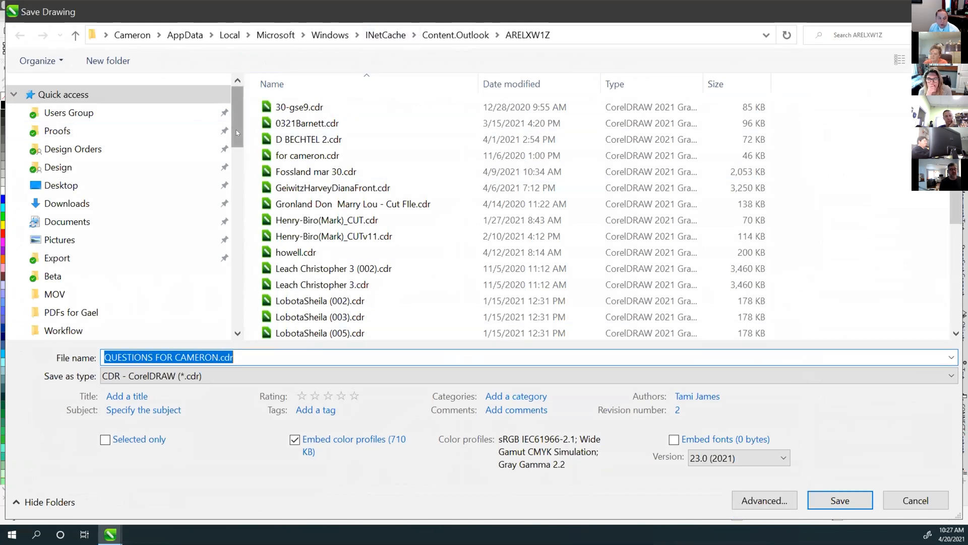
pyautogui.click(105, 440)
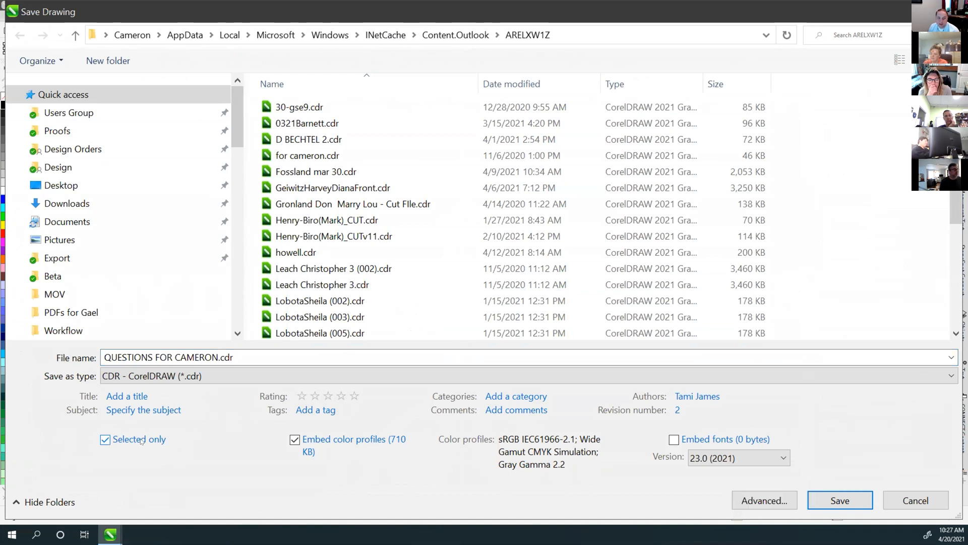
pyautogui.click(295, 440)
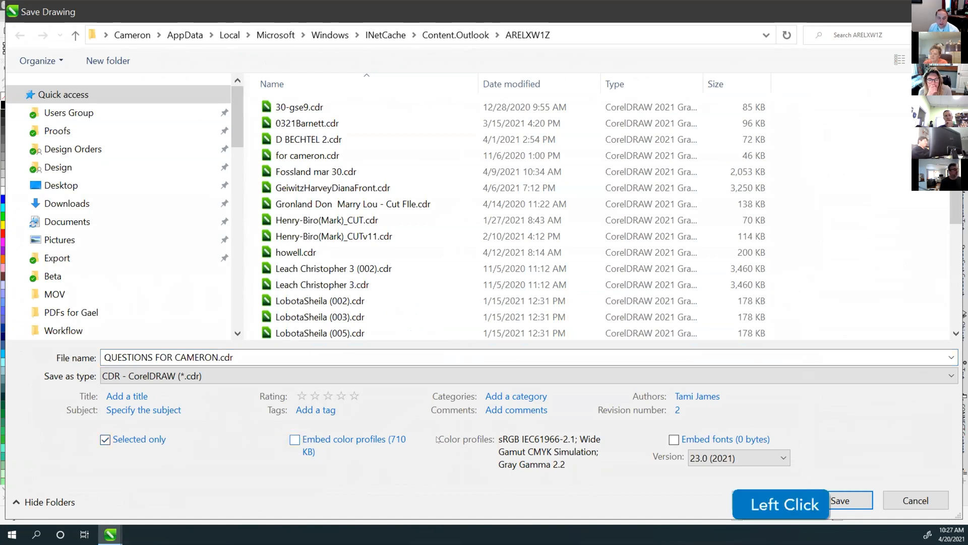
pyautogui.click(313, 406)
pyautogui.click(315, 408)
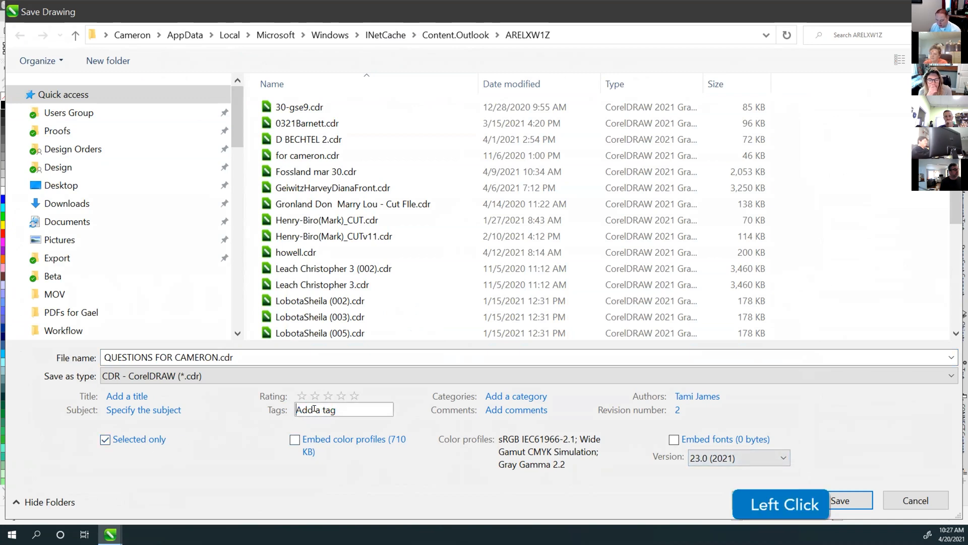
pyautogui.write('Cross;')
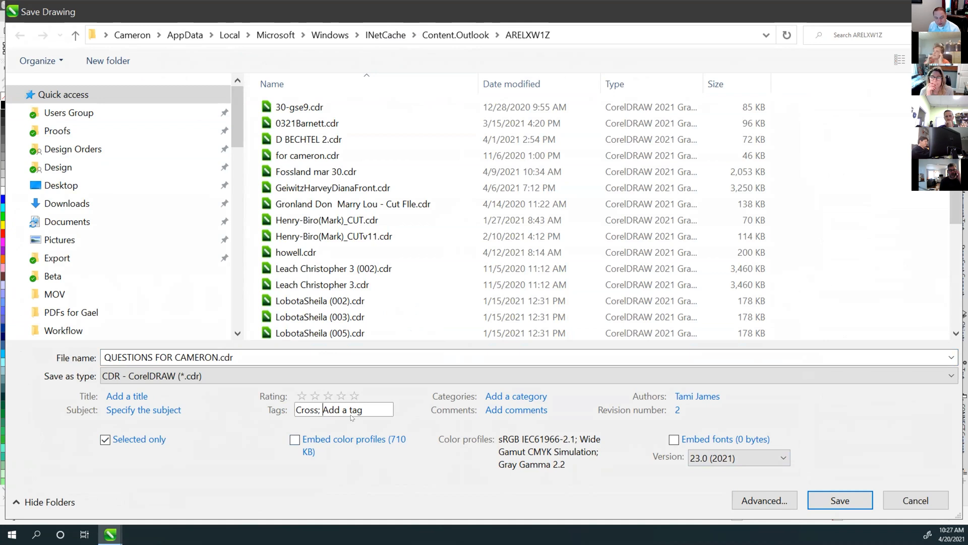
pyautogui.click(267, 15)
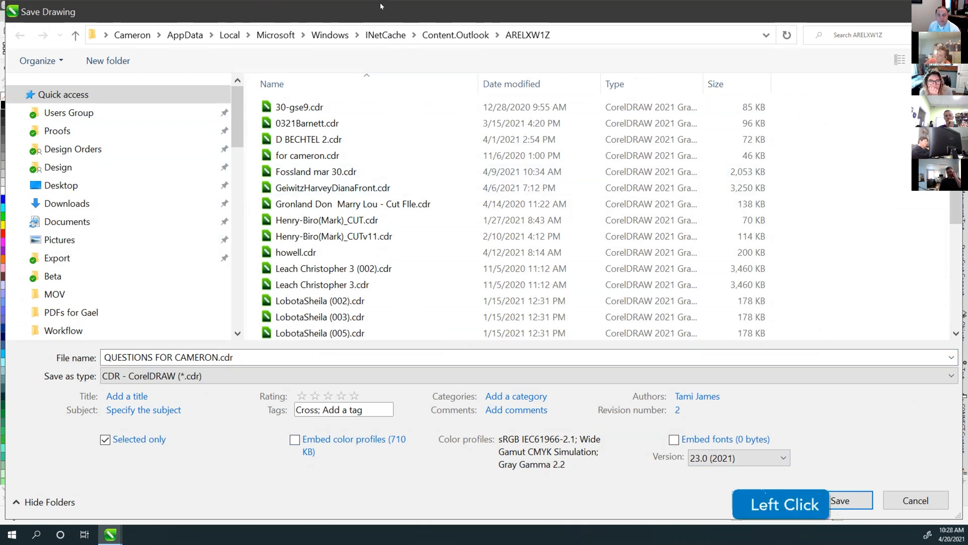
pyautogui.doubleClick(380, 6)
# Add the Floral tag alongside Cross
pyautogui.scroll(-1, 279, 241)
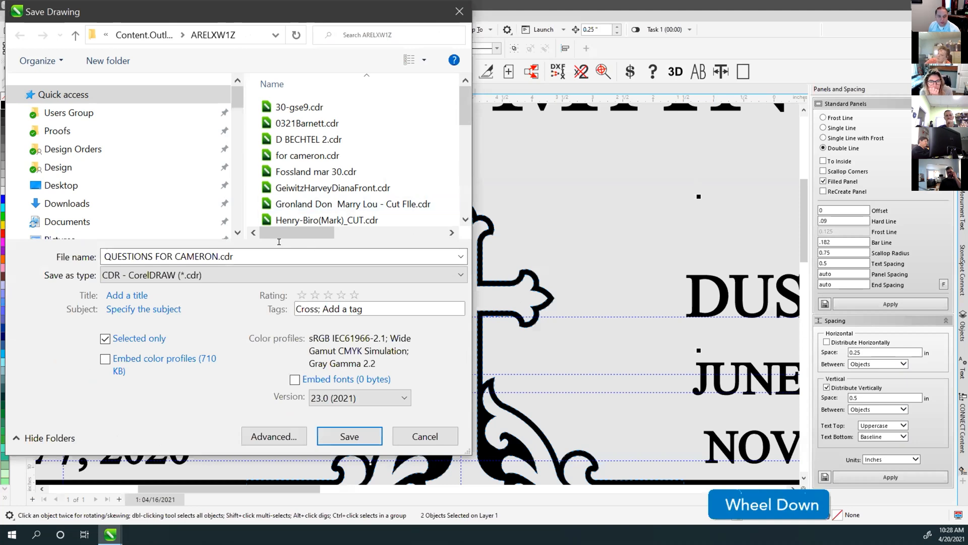
pyautogui.click(360, 309)
pyautogui.write('F')
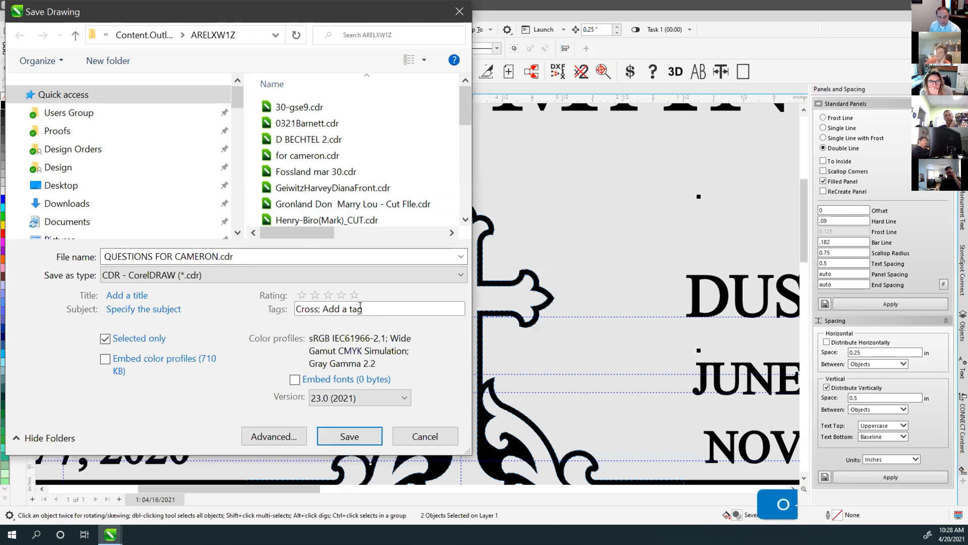
pyautogui.write('l')
pyautogui.click(359, 308)
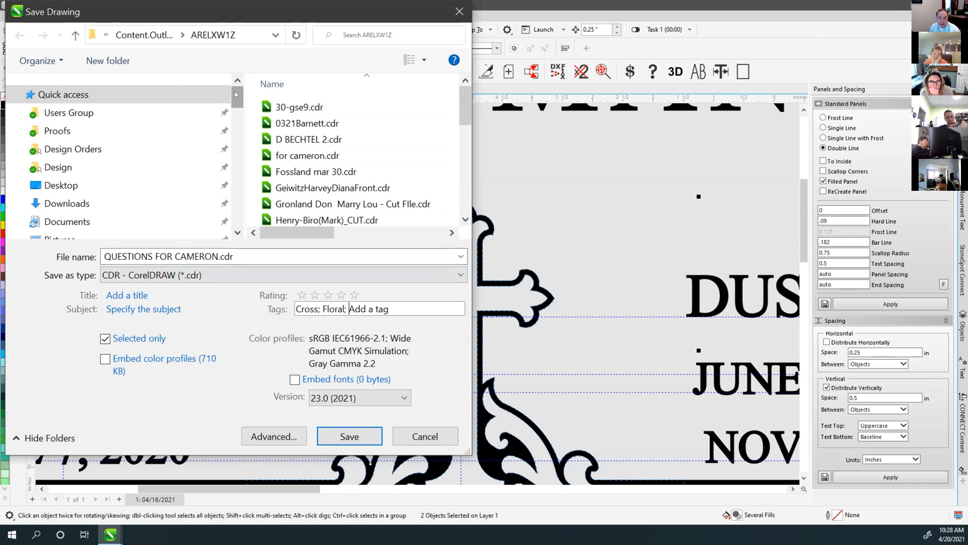
# Save the selected cross to the Desktop as a CDR file named 12000
pyautogui.moveTo(236, 98); pyautogui.dragTo(236, 101)
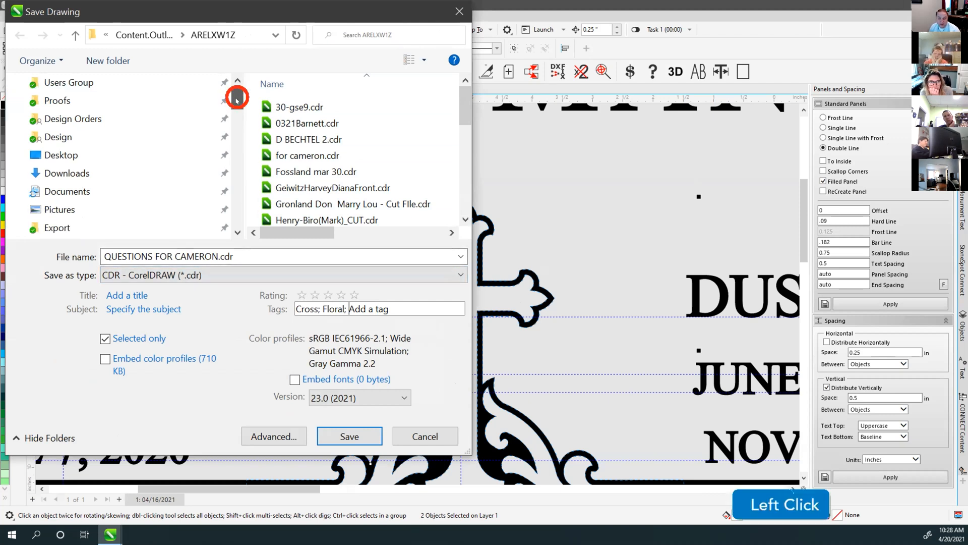
pyautogui.click(71, 192)
pyautogui.scroll(-3, 401, 151)
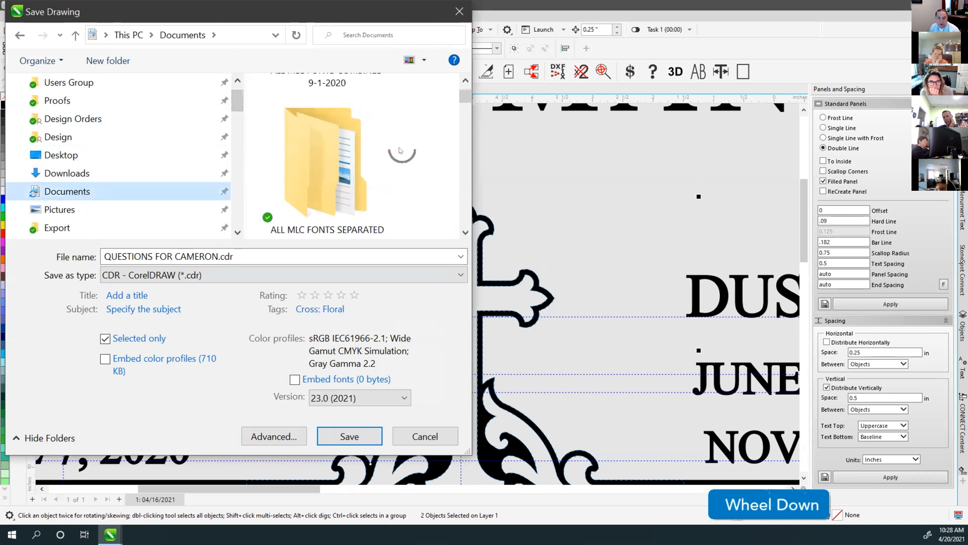
pyautogui.scroll(2, 151, 151)
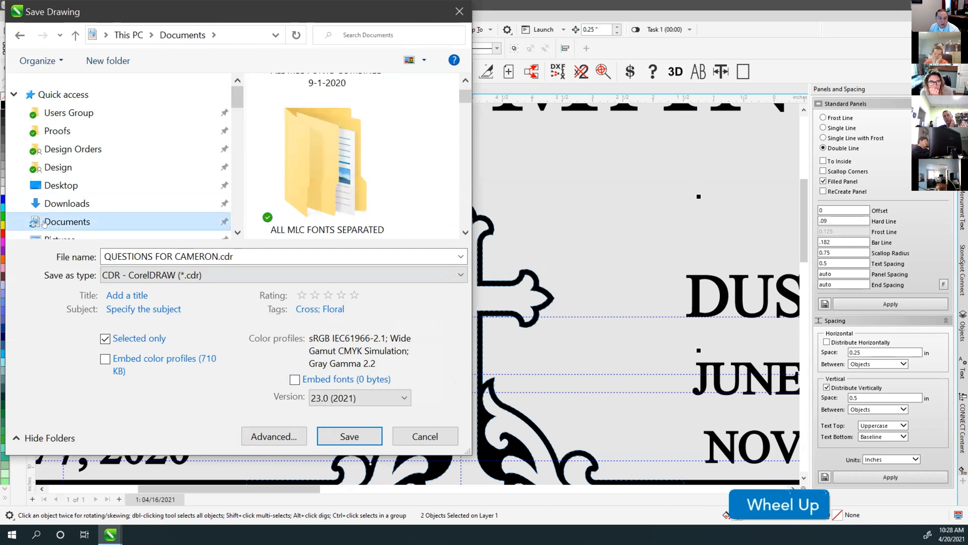
pyautogui.click(56, 185)
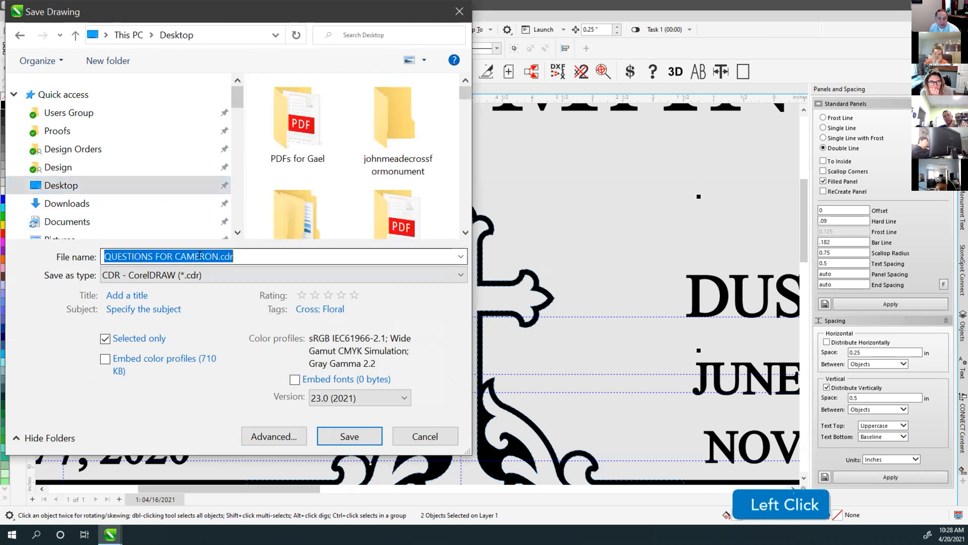
pyautogui.click(246, 249)
pyautogui.moveTo(246, 249); pyautogui.dragTo(79, 248)
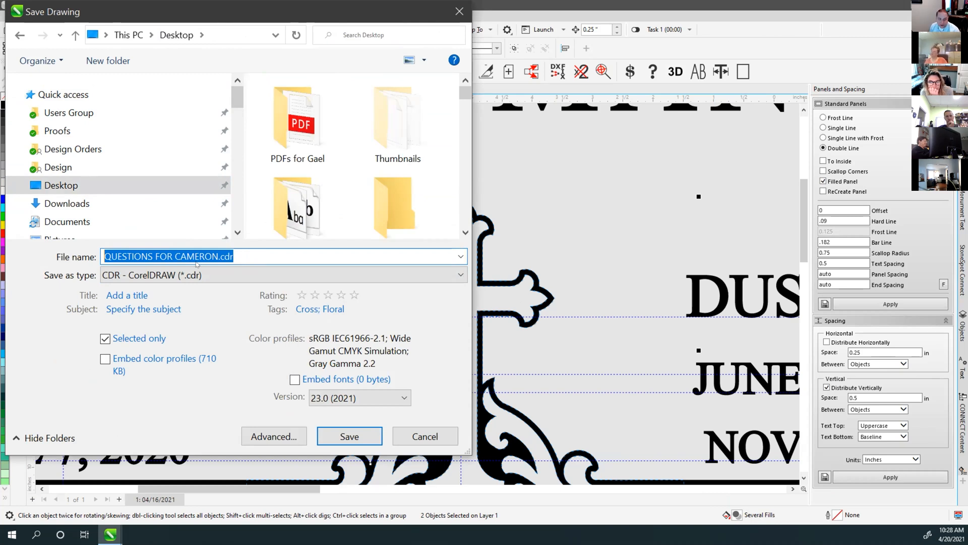
pyautogui.write('12000')
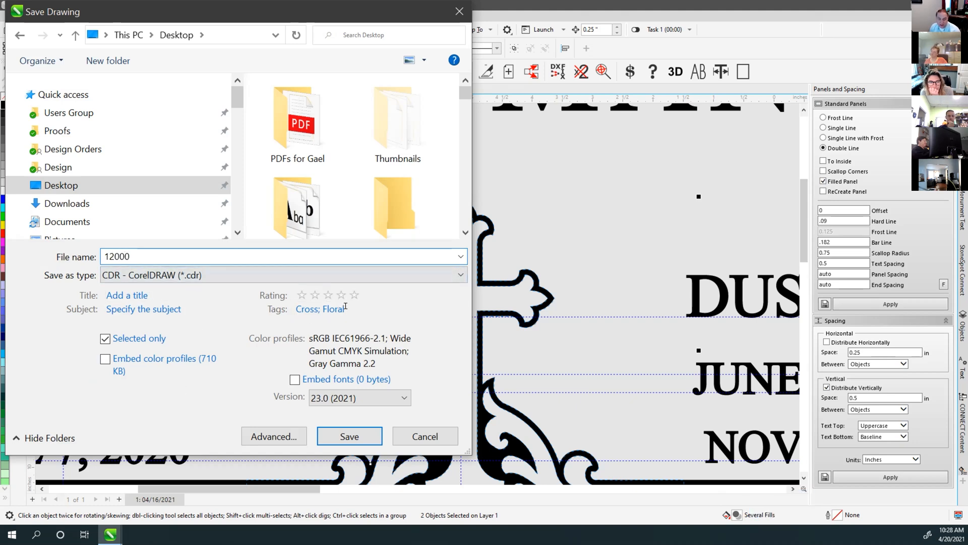
pyautogui.doubleClick(135, 249)
pyautogui.click(143, 251)
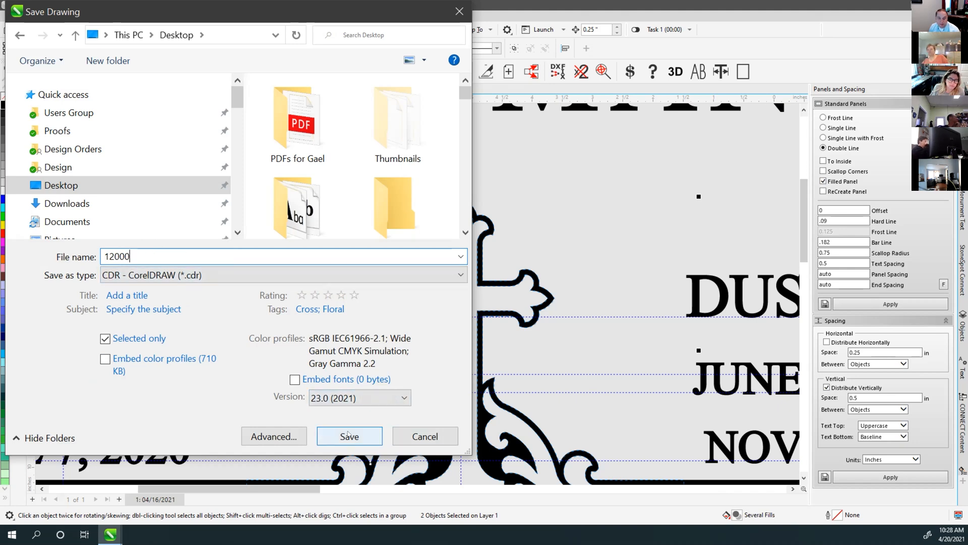
pyautogui.click(349, 436)
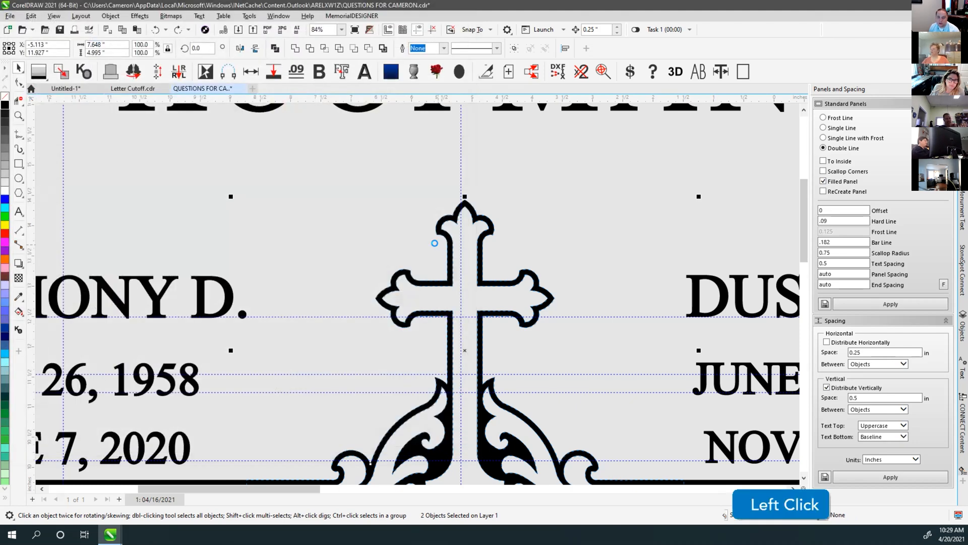
pyautogui.scroll(-2, 444, 303)
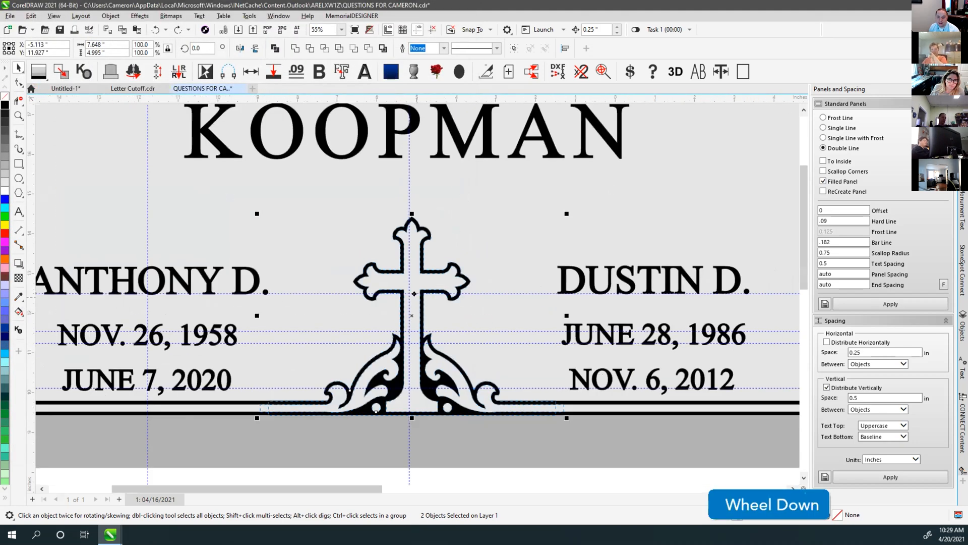
pyautogui.click(521, 461)
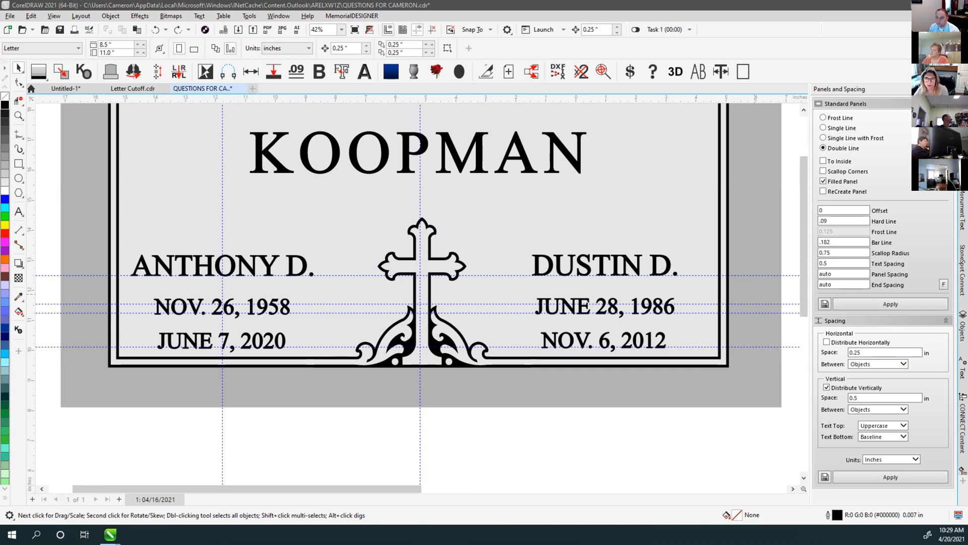
pyautogui.click(665, 432)
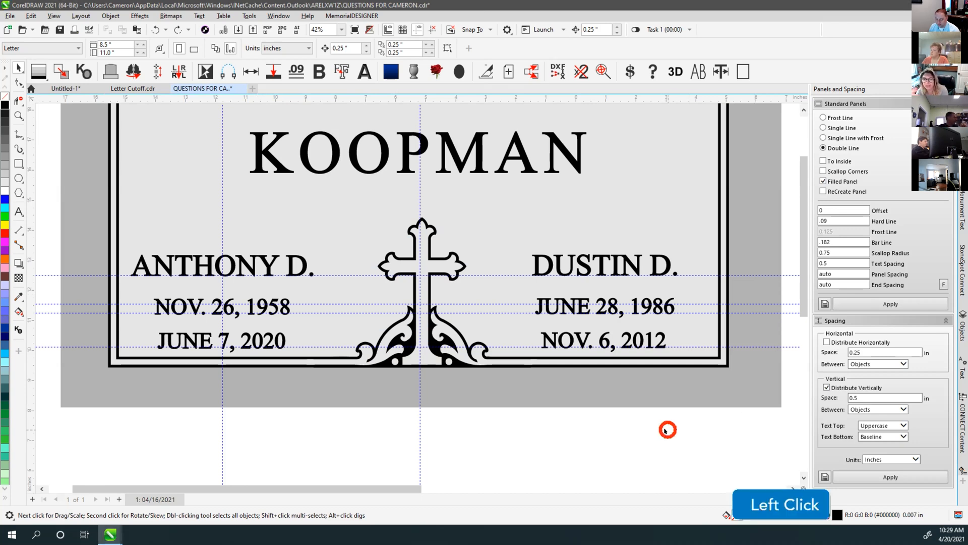
pyautogui.press('F4')
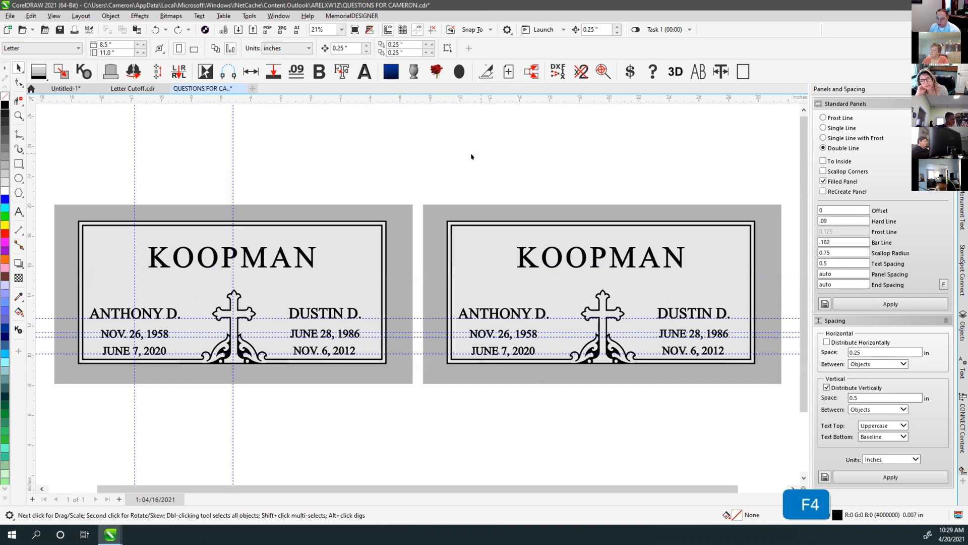
pyautogui.click(420, 157)
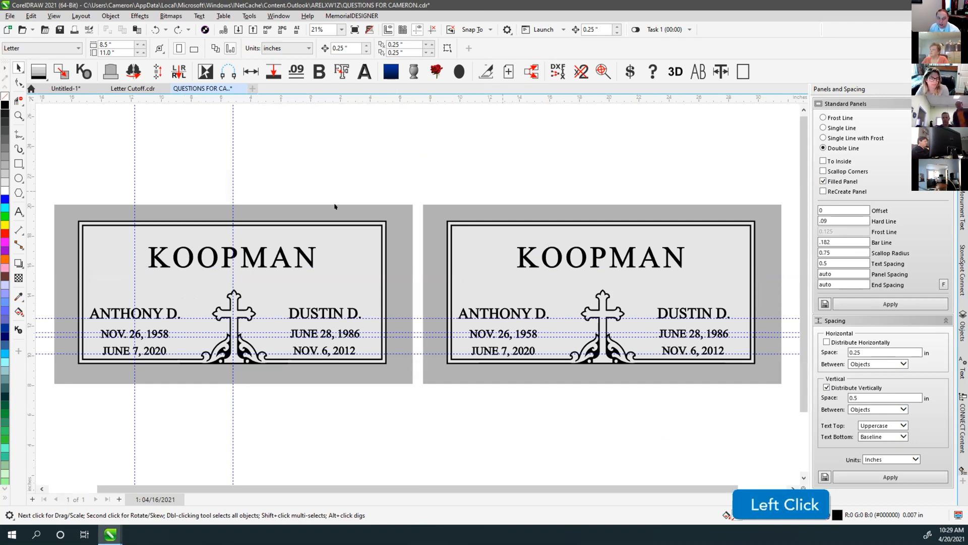
pyautogui.moveTo(46, 188)
pyautogui.mouseDown()
pyautogui.moveTo(340, 382)
pyautogui.moveTo(419, 410)
pyautogui.mouseUp()
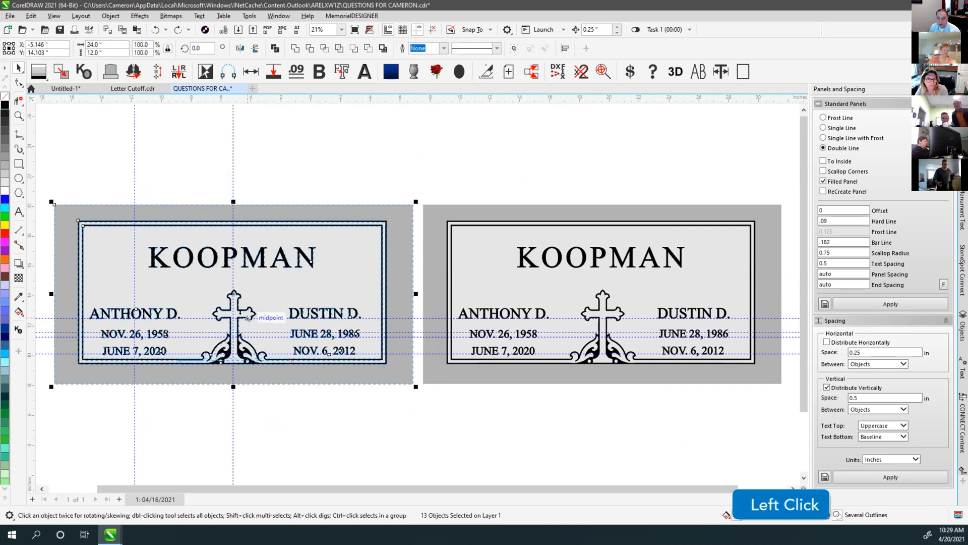
pyautogui.moveTo(415, 191); pyautogui.dragTo(786, 396)
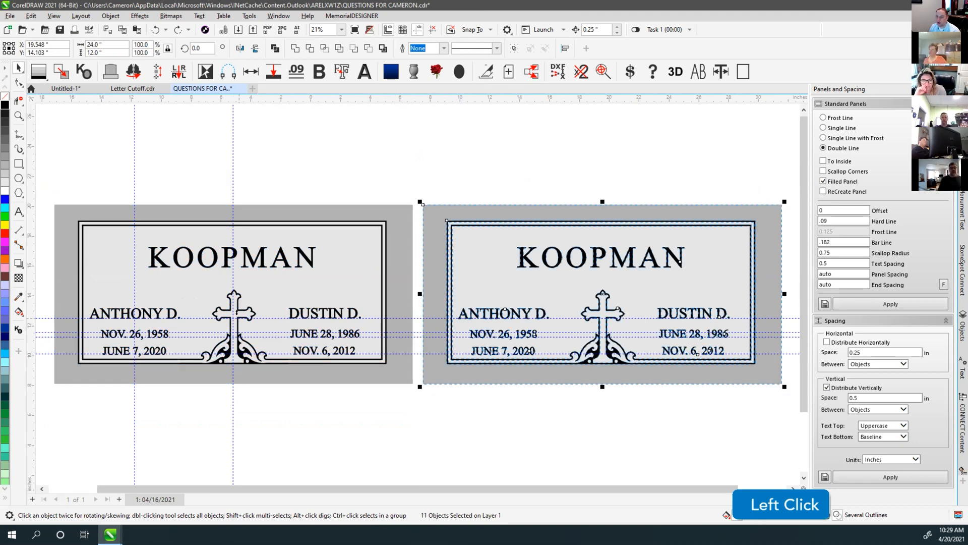
pyautogui.click(544, 165)
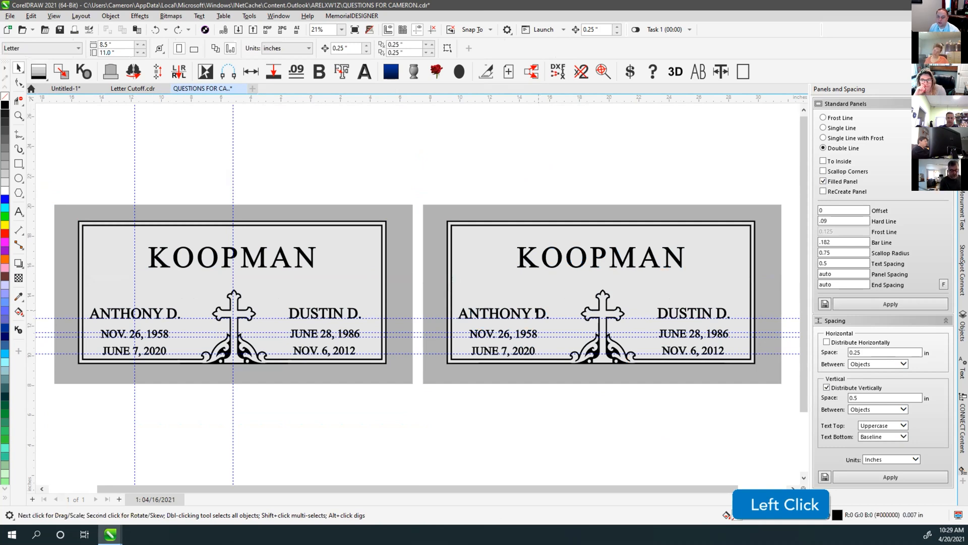
pyautogui.click(535, 315)
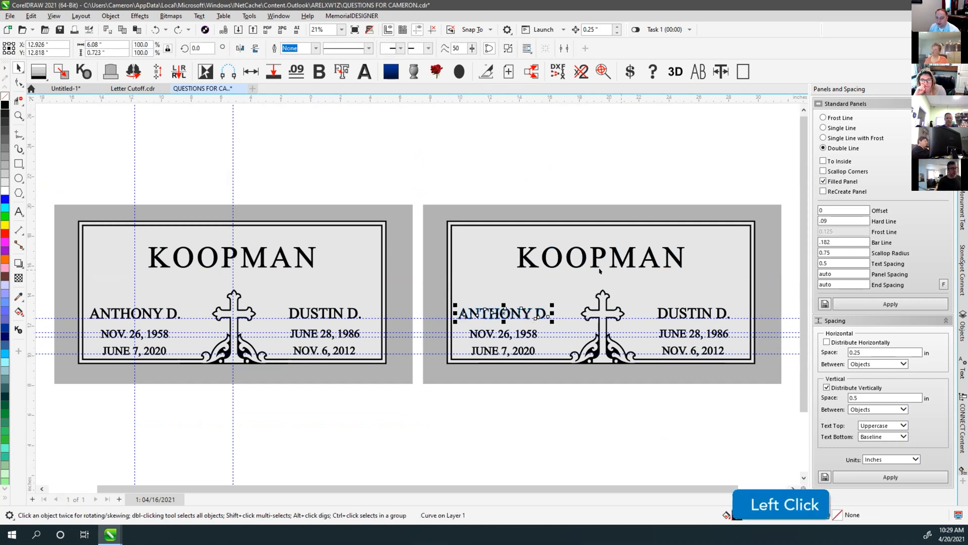
pyautogui.click(593, 313)
pyautogui.press('v')
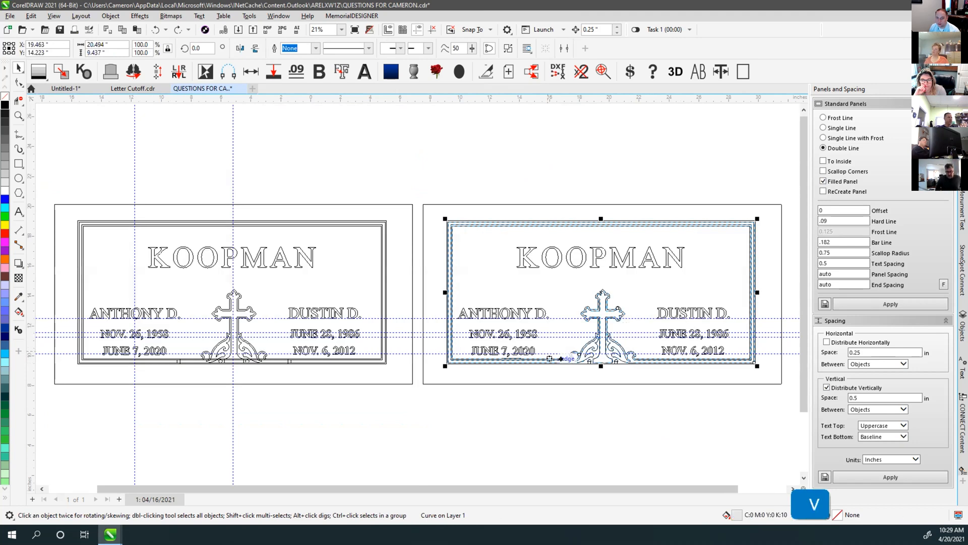
pyautogui.click(600, 190)
pyautogui.press('v')
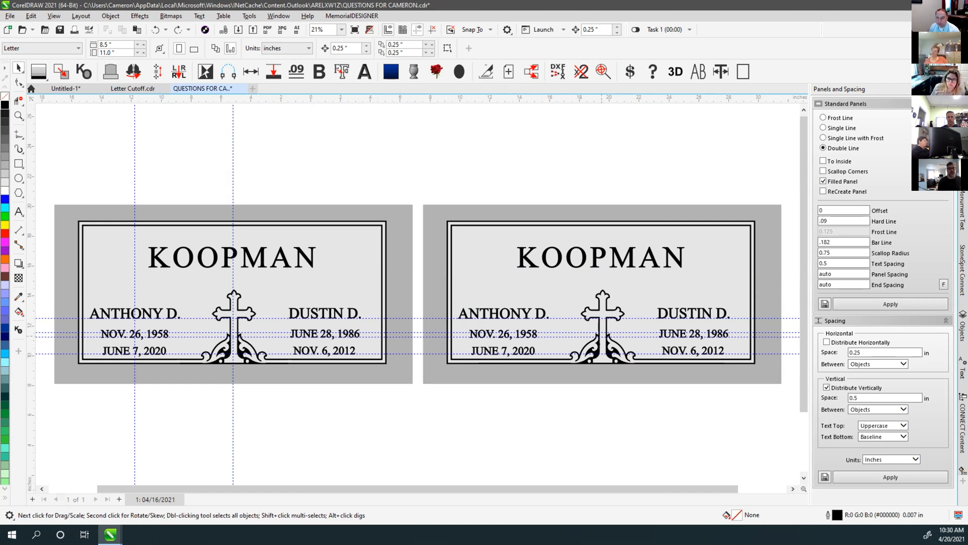
pyautogui.click(569, 184)
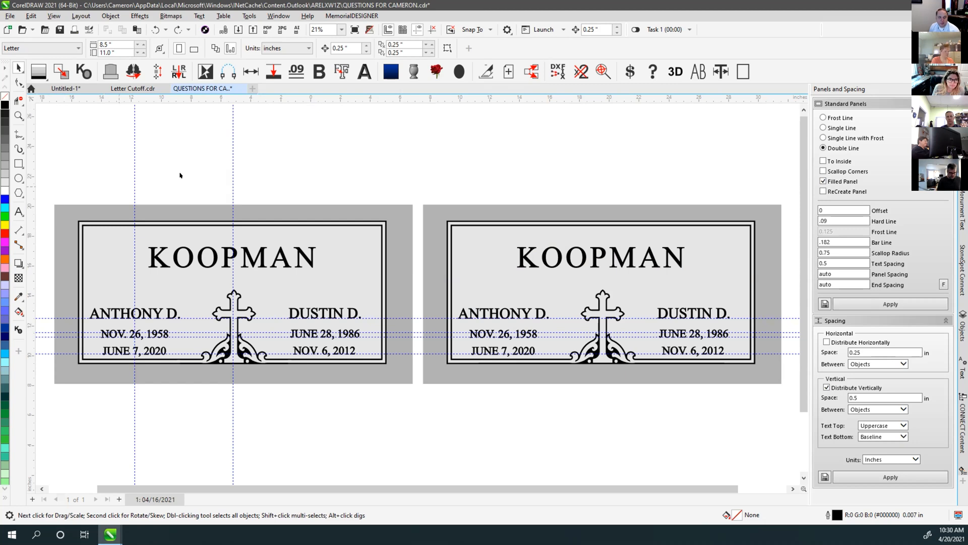
pyautogui.click(205, 172)
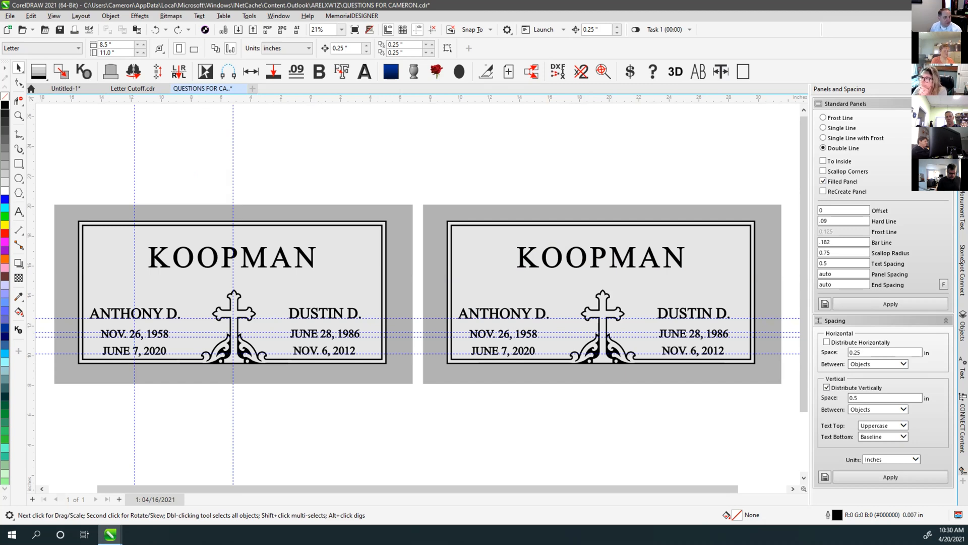
pyautogui.click(399, 171)
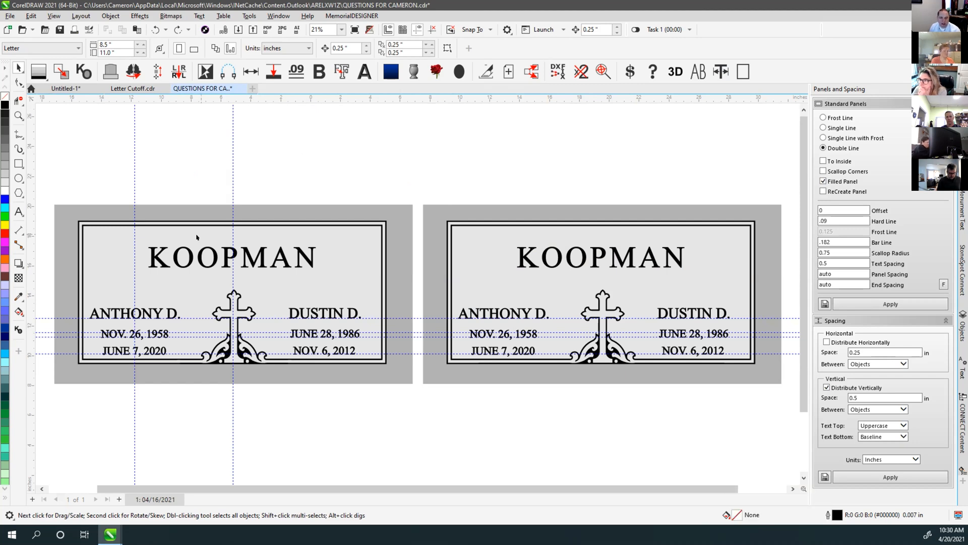
pyautogui.click(211, 262)
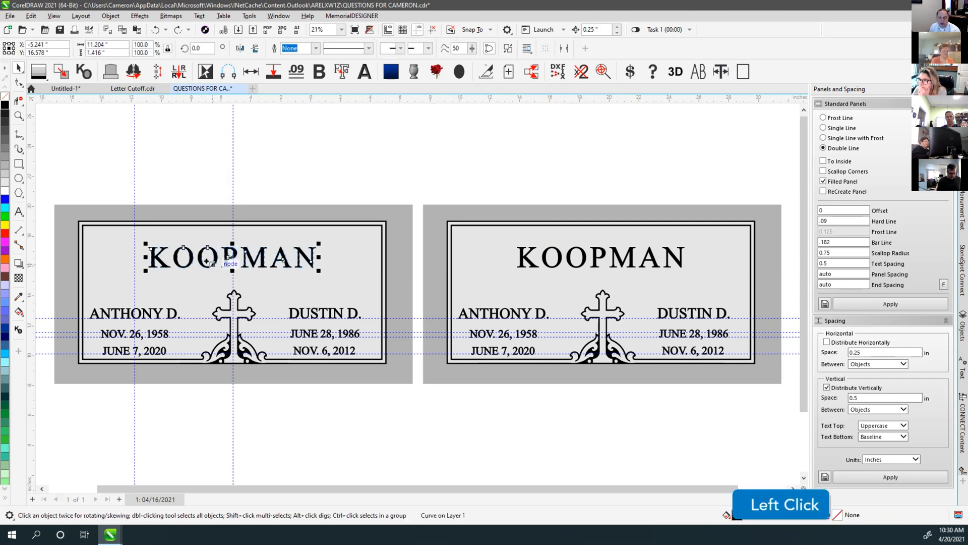
pyautogui.click(205, 196)
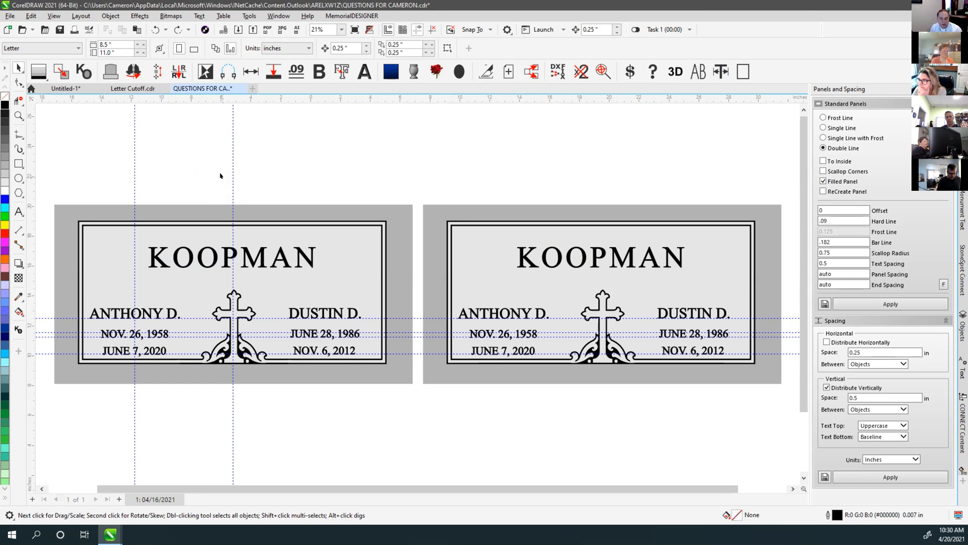
pyautogui.click(238, 206)
pyautogui.click(246, 182)
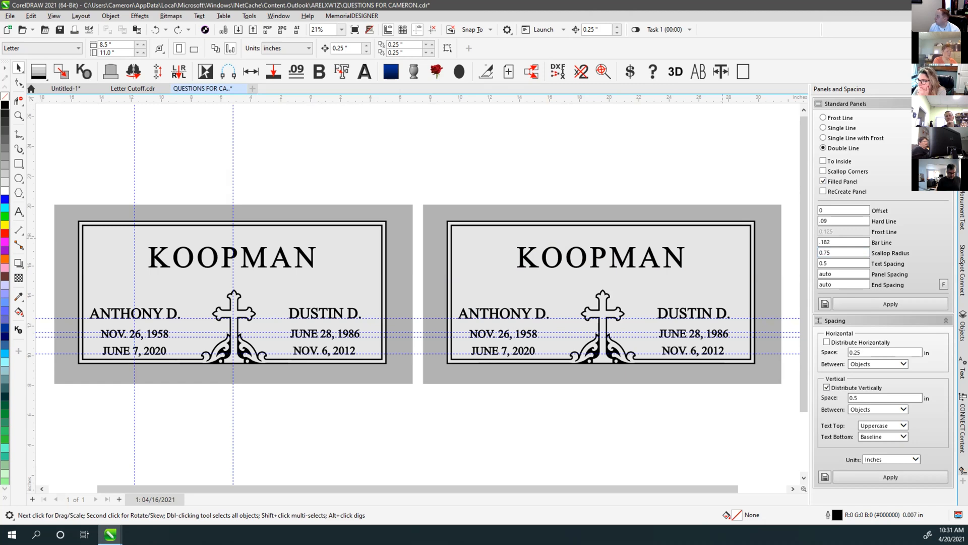
pyautogui.click(957, 303)
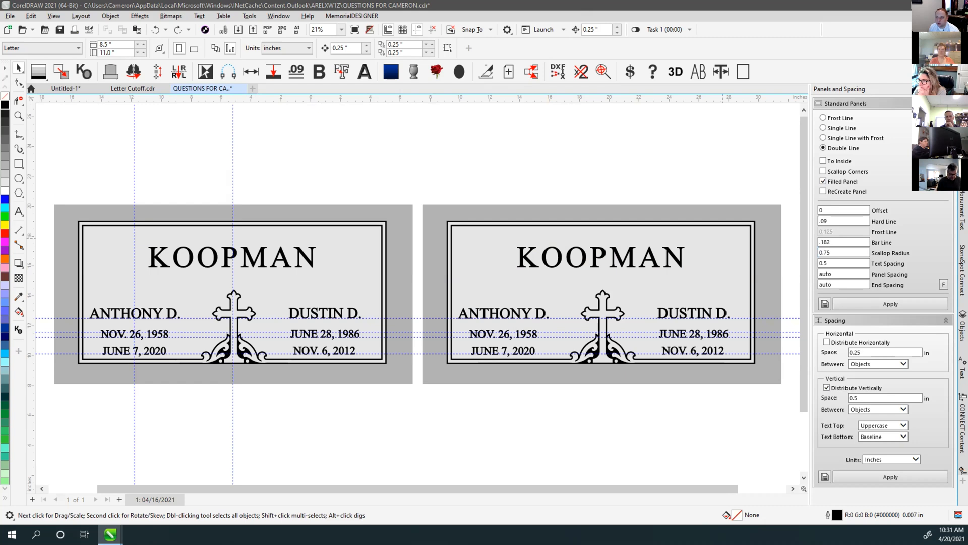
pyautogui.click(472, 149)
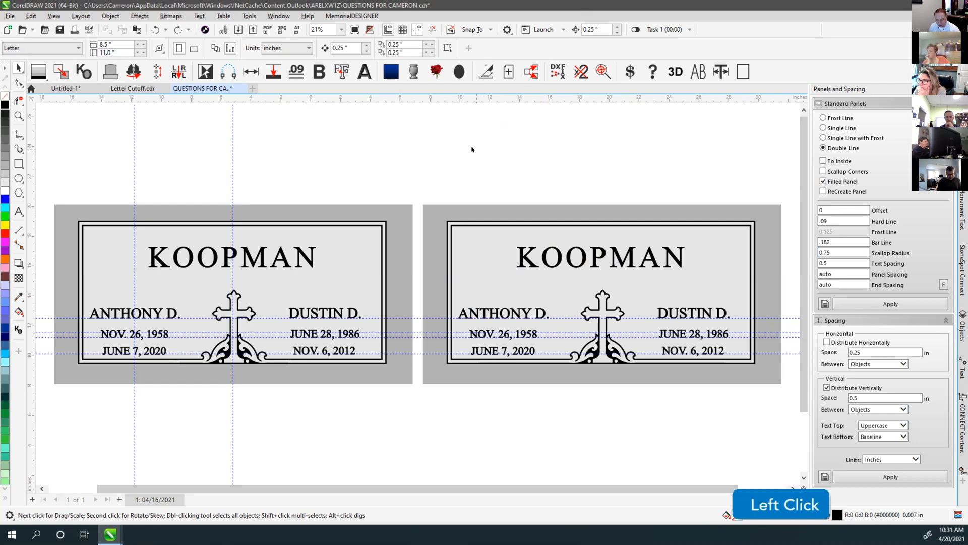
pyautogui.press('super+v')
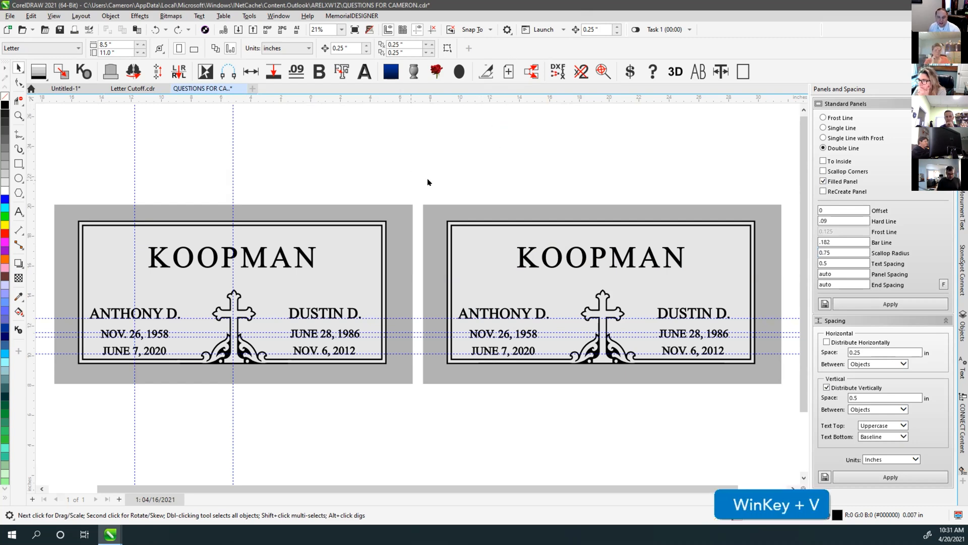
pyautogui.click(463, 142)
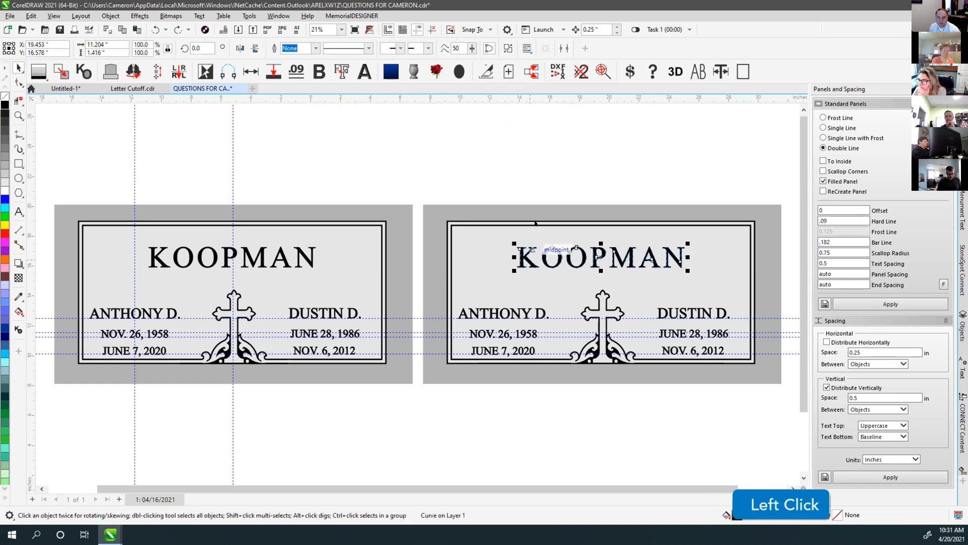
pyautogui.press('super+v')
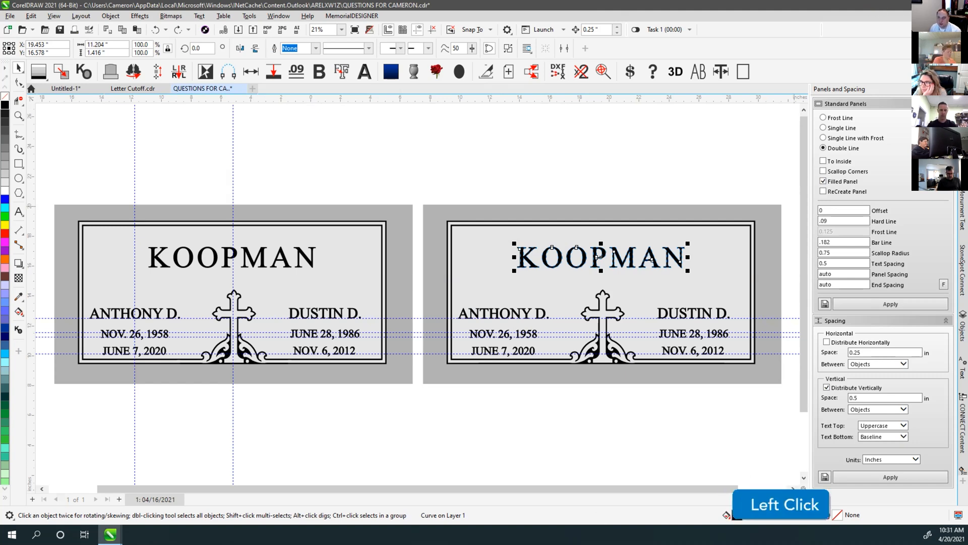
pyautogui.press('super+d')
pyautogui.rightClick(511, 143)
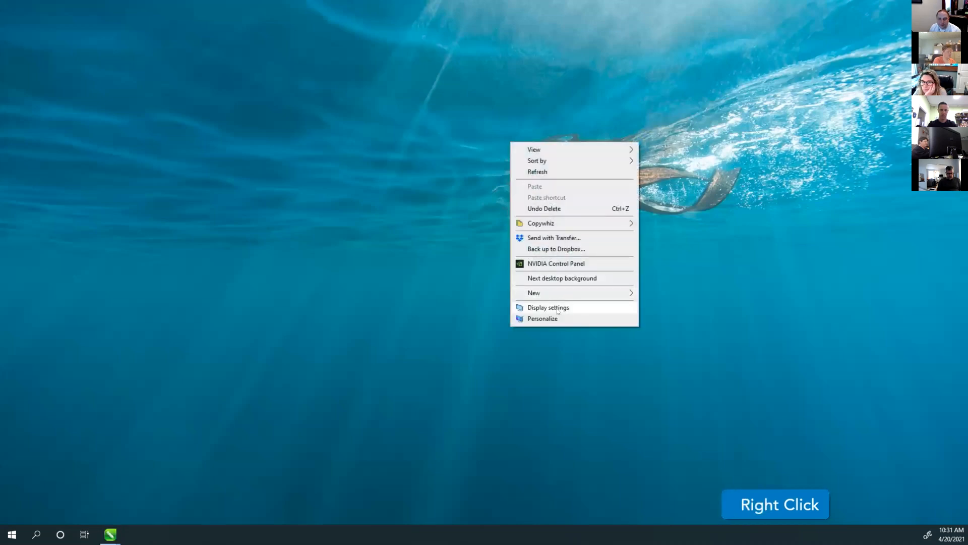
# Dismiss the desktop context menu, leaving the file icons including 12000.cdr visible
pyautogui.click(551, 309)
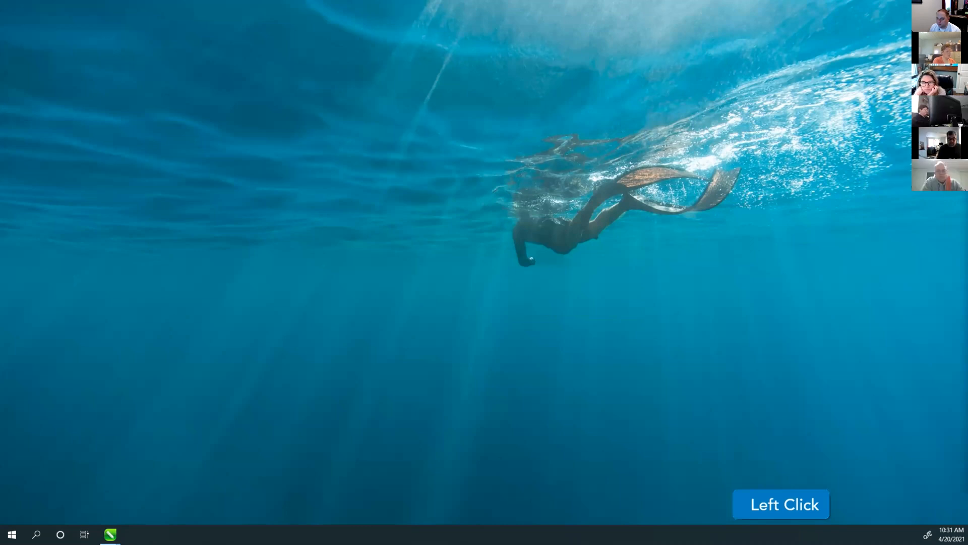
pyautogui.scroll(-1, 484, 272)
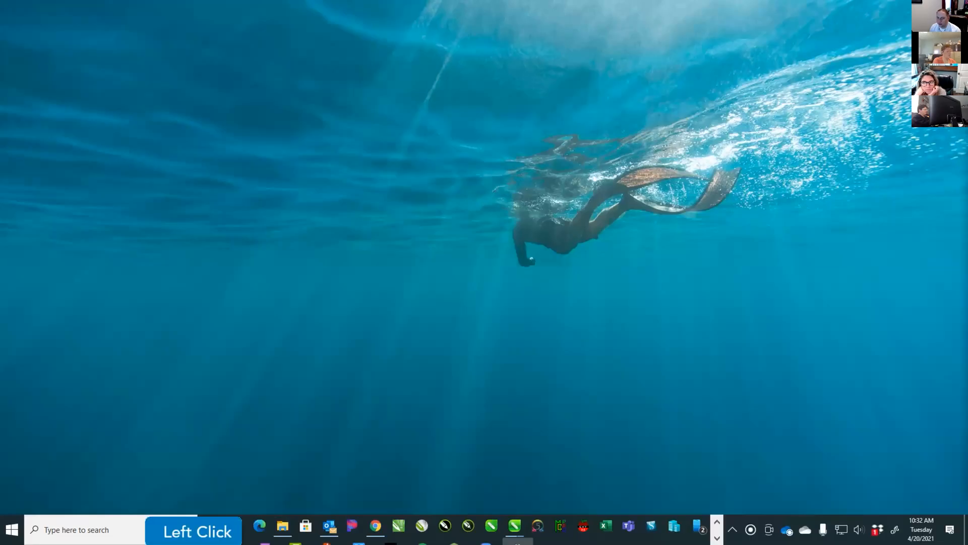
pyautogui.click(519, 527)
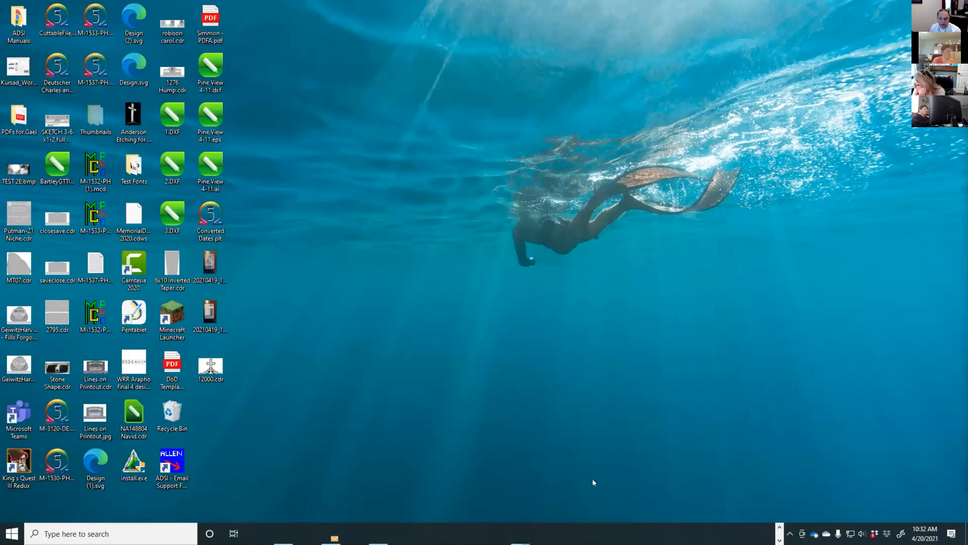
# Bring the minimized CorelDRAW window back and maximize it to full screen
pyautogui.click(624, 471)
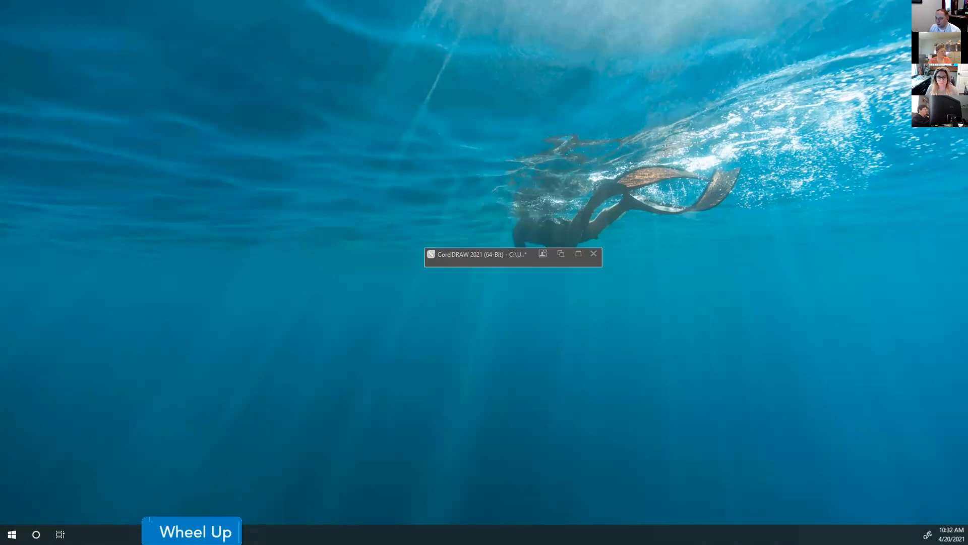
pyautogui.scroll(-1, 777, 273)
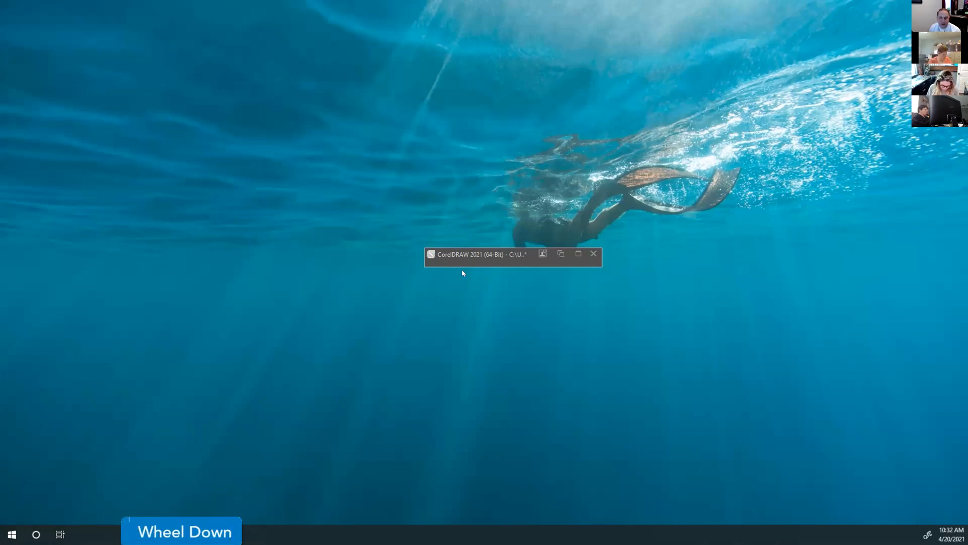
pyautogui.click(360, 222)
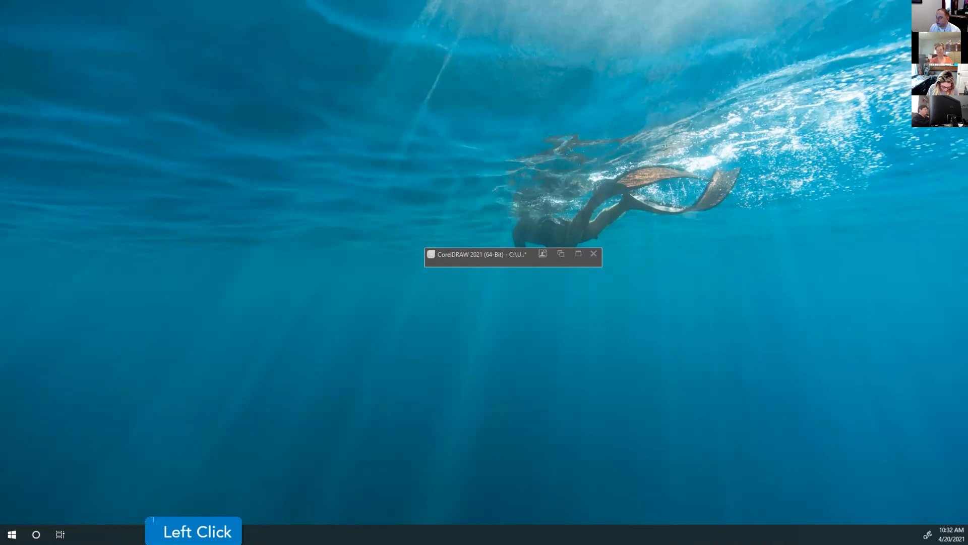
pyautogui.scroll(1, 360, 223)
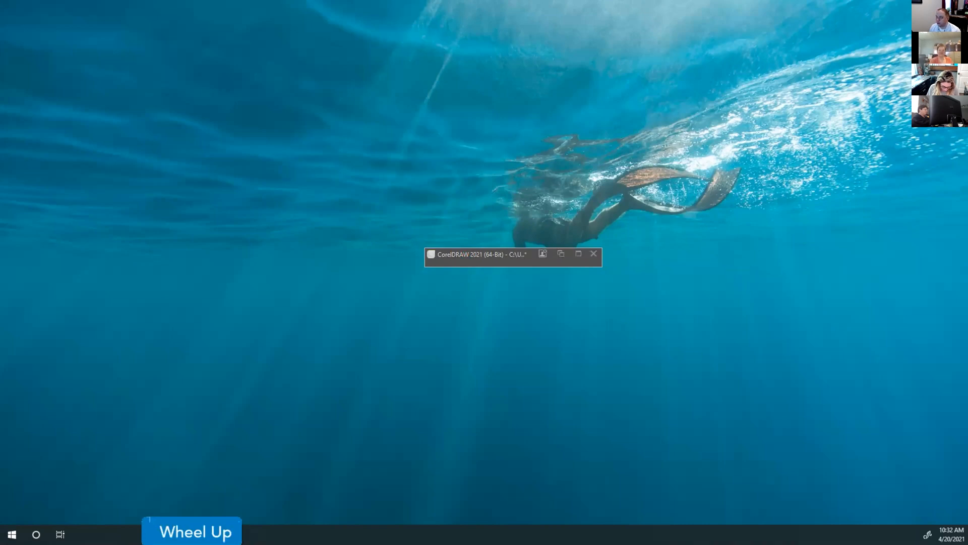
pyautogui.click(361, 222)
pyautogui.scroll(-1, 360, 222)
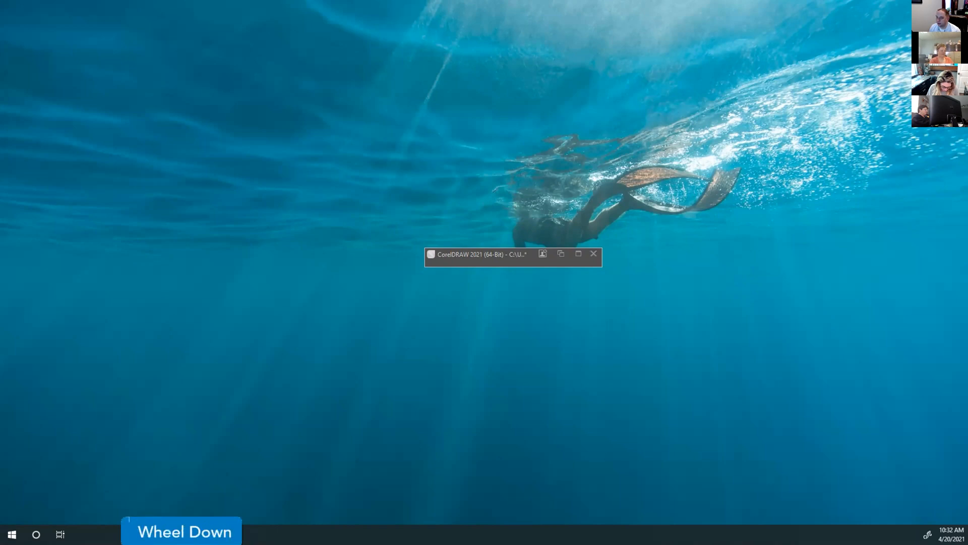
pyautogui.click(680, 442)
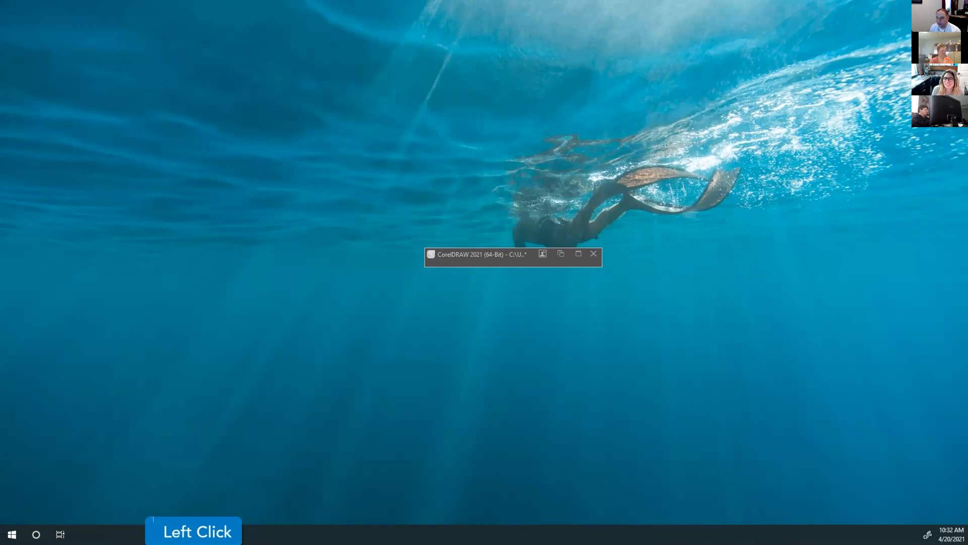
pyautogui.click(492, 255)
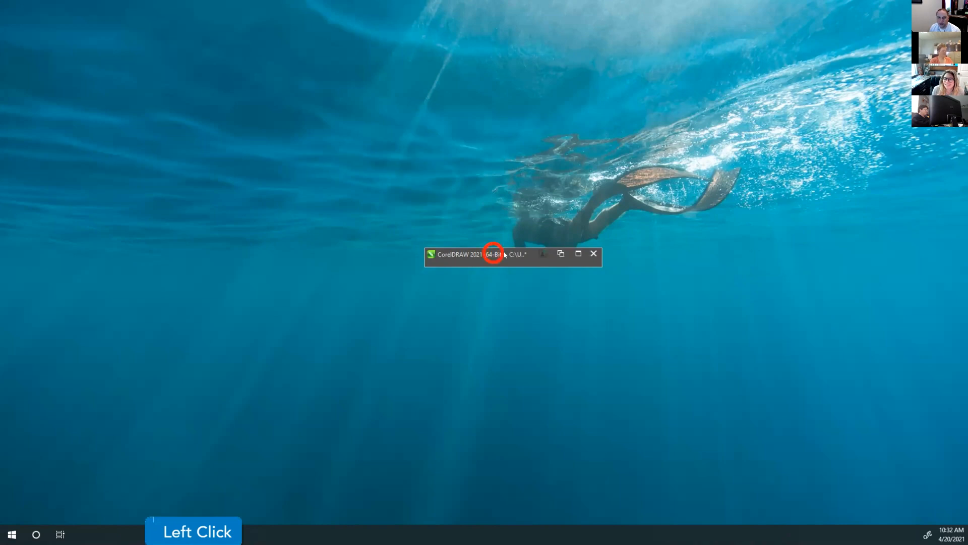
pyautogui.click(578, 254)
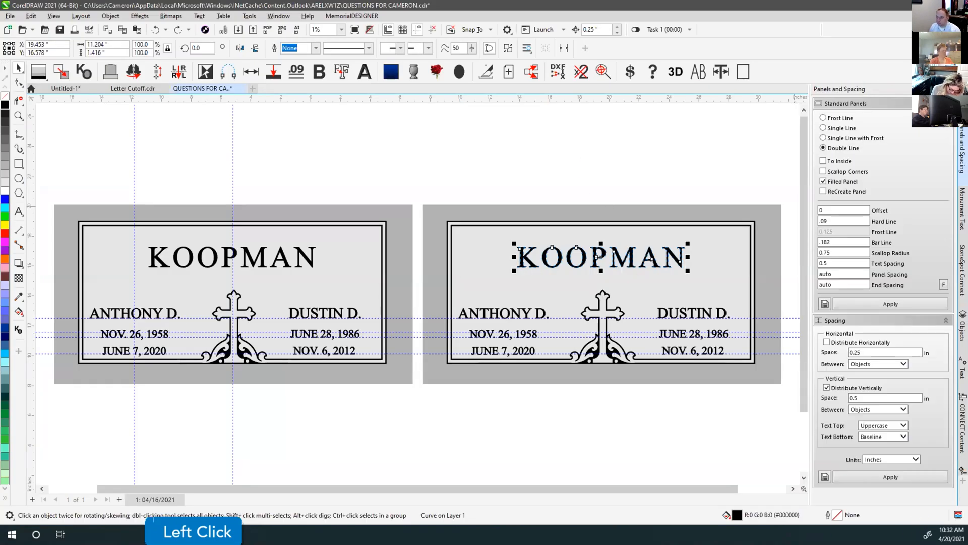
# Zoom the canvas, then hide CorelDRAW with Win+D to reveal the desktop wallpaper
pyautogui.scroll(1, 641, 271)
pyautogui.scroll(-1, 641, 271)
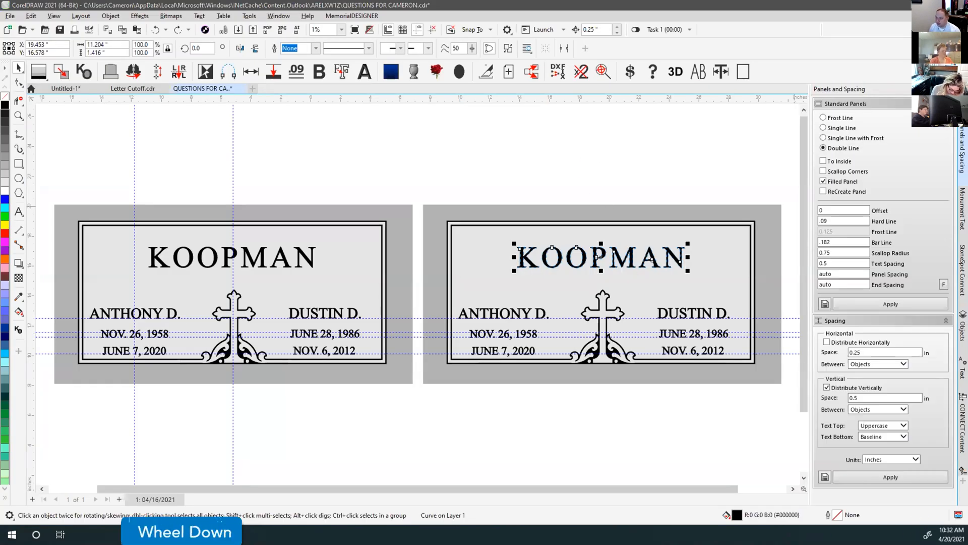
pyautogui.click(641, 271)
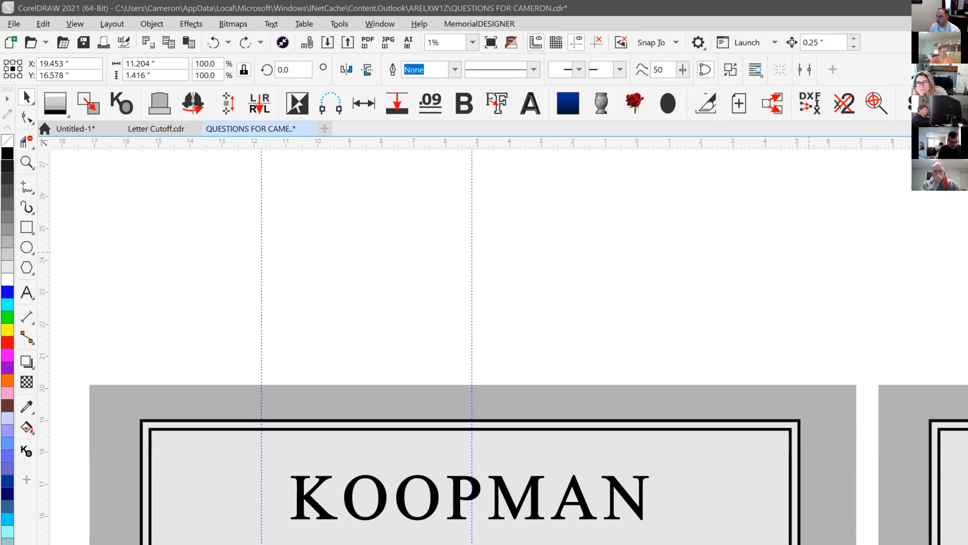
pyautogui.press('super+d')
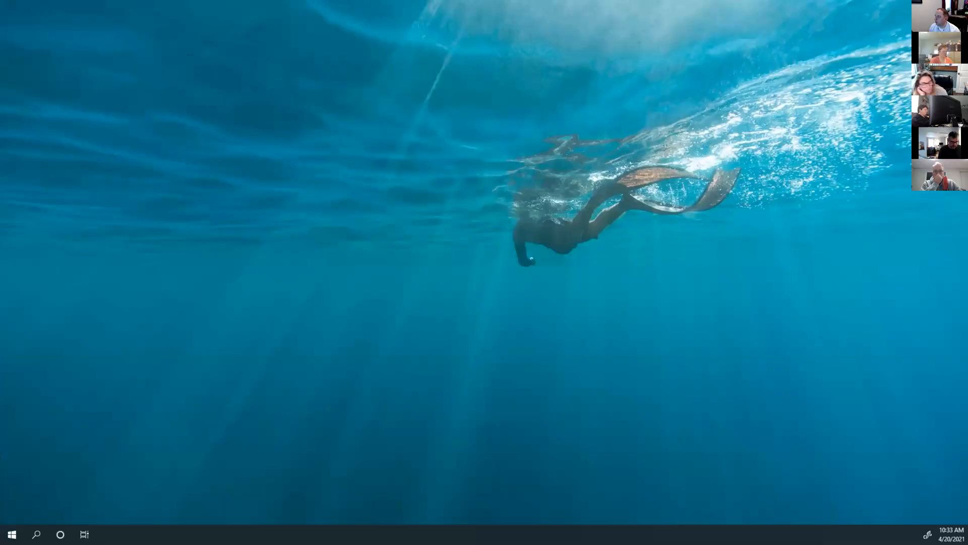
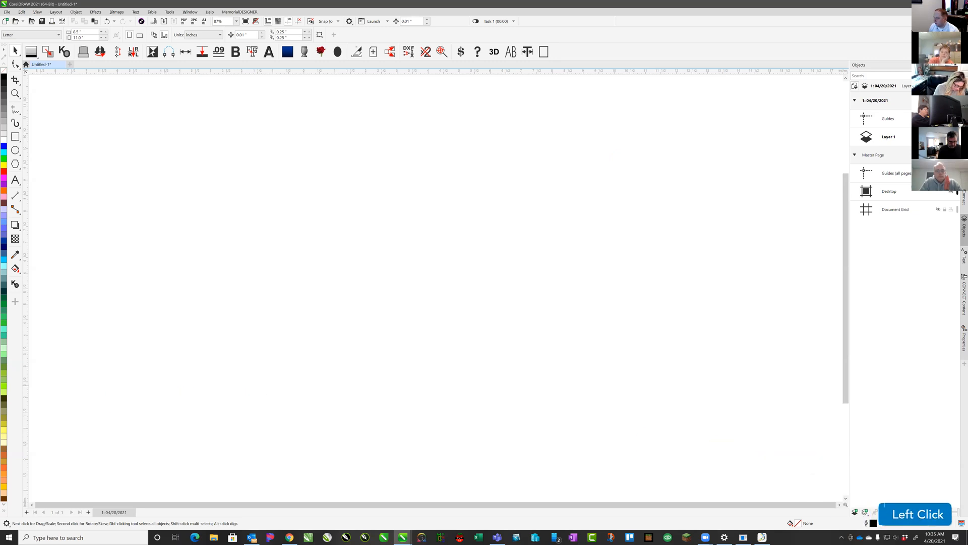
# Type two text objects, TEXT 1 and TEXT 2 below it, on the page
pyautogui.click(15, 179)
pyautogui.click(199, 191)
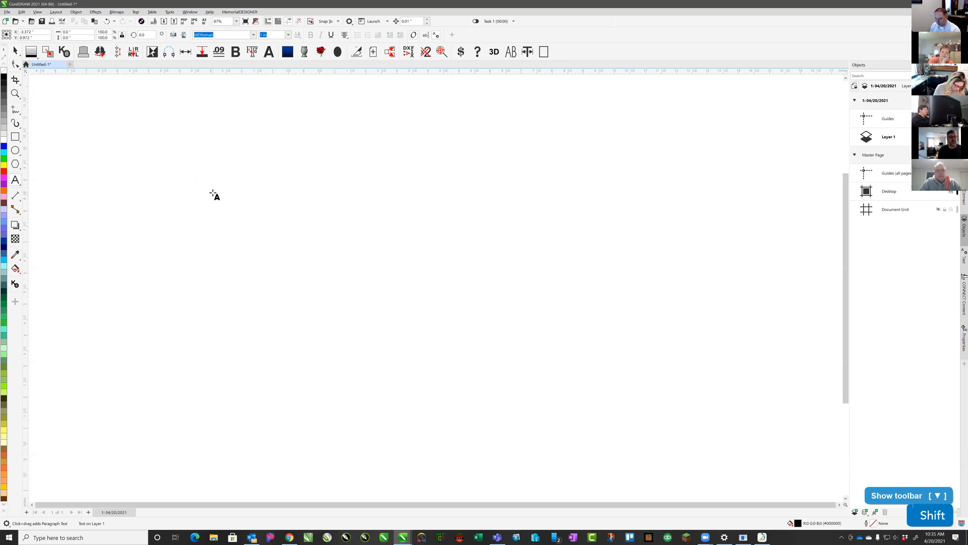
pyautogui.write('TEXT 1')
pyautogui.press('Return')
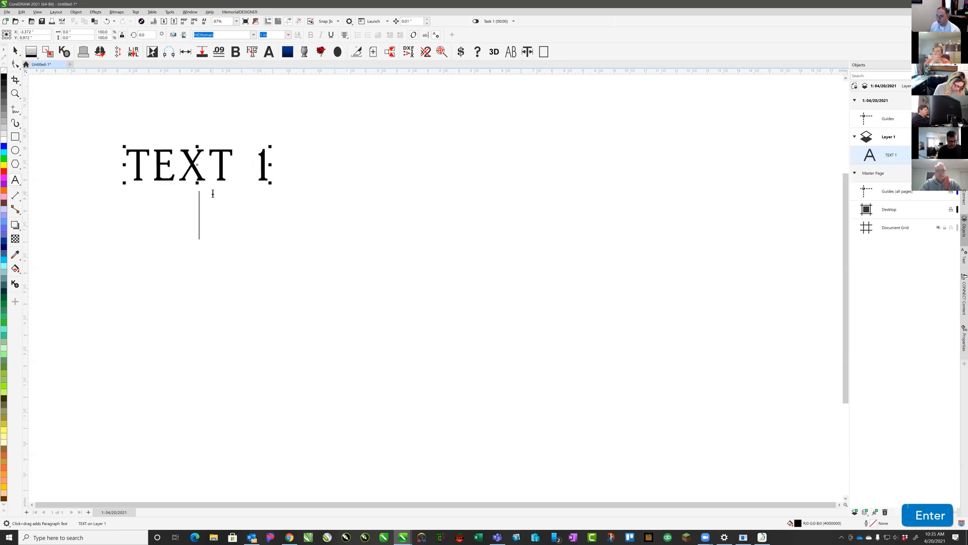
pyautogui.click(336, 325)
pyautogui.write('TEXT 2')
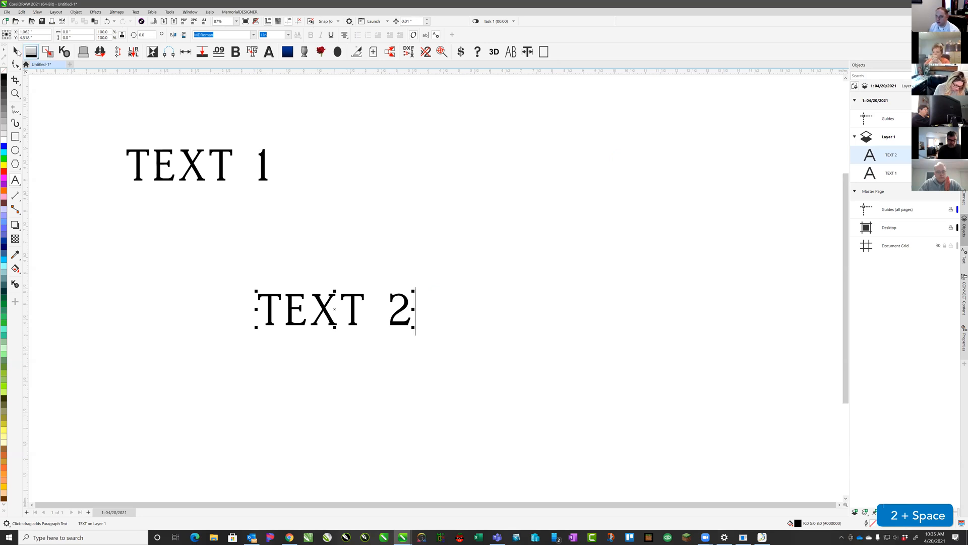
pyautogui.click(17, 51)
pyautogui.click(63, 112)
# Draw a rectangle to the right of the two text objects
pyautogui.click(15, 133)
pyautogui.moveTo(503, 122); pyautogui.dragTo(731, 270)
pyautogui.click(16, 51)
pyautogui.click(519, 225)
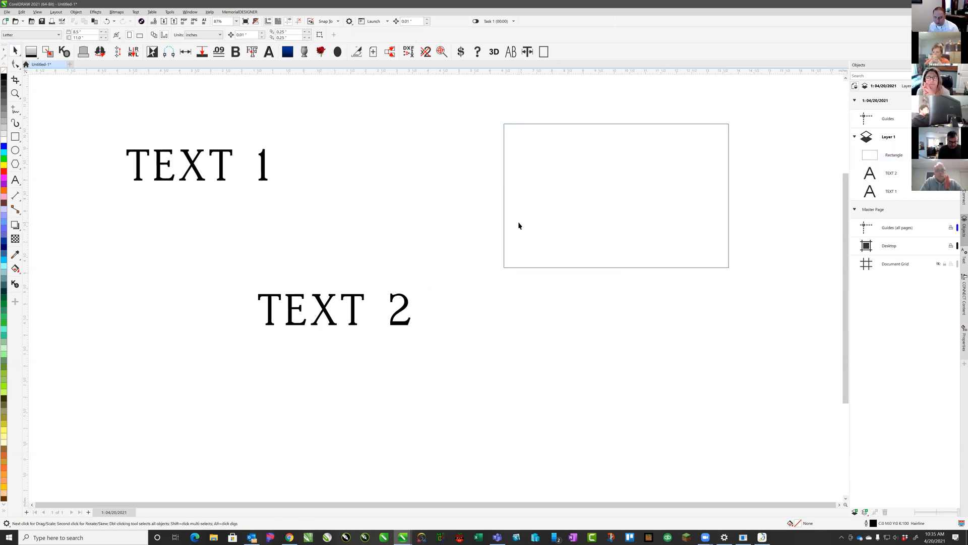
pyautogui.click(565, 104)
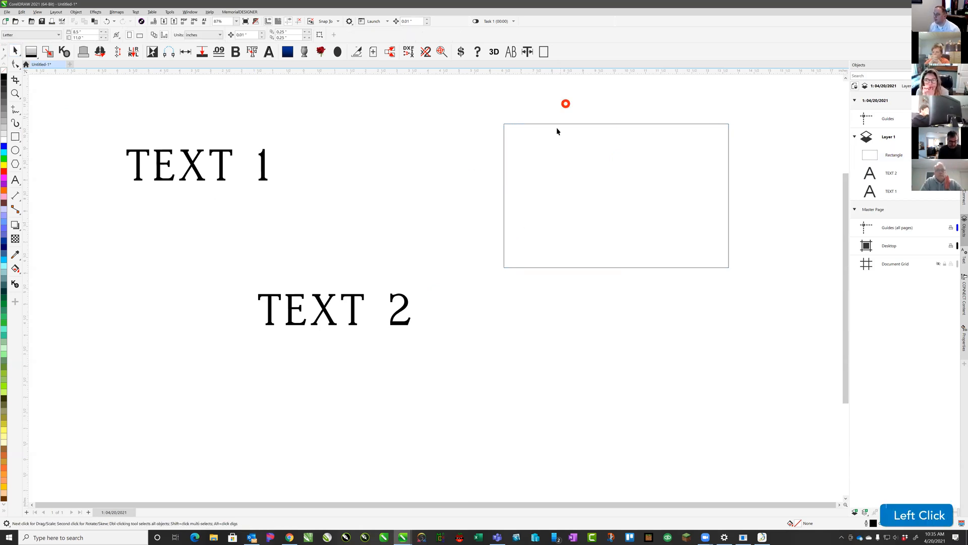
pyautogui.click(221, 150)
pyautogui.click(222, 153)
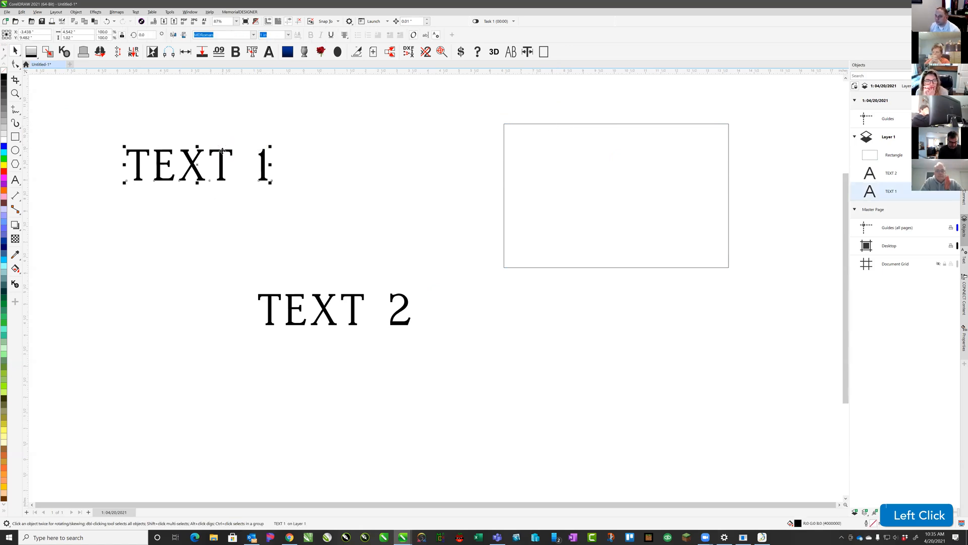
pyautogui.press('super+c')
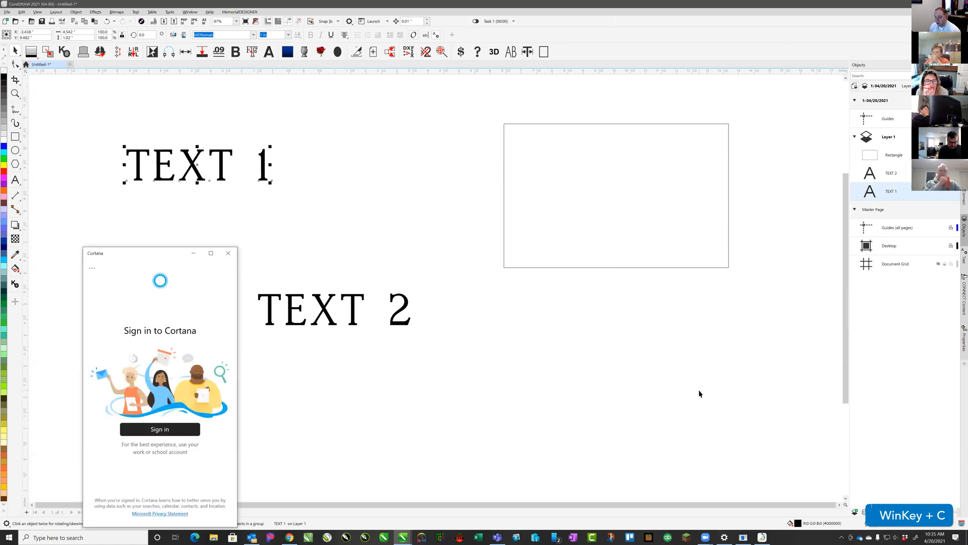
pyautogui.click(228, 252)
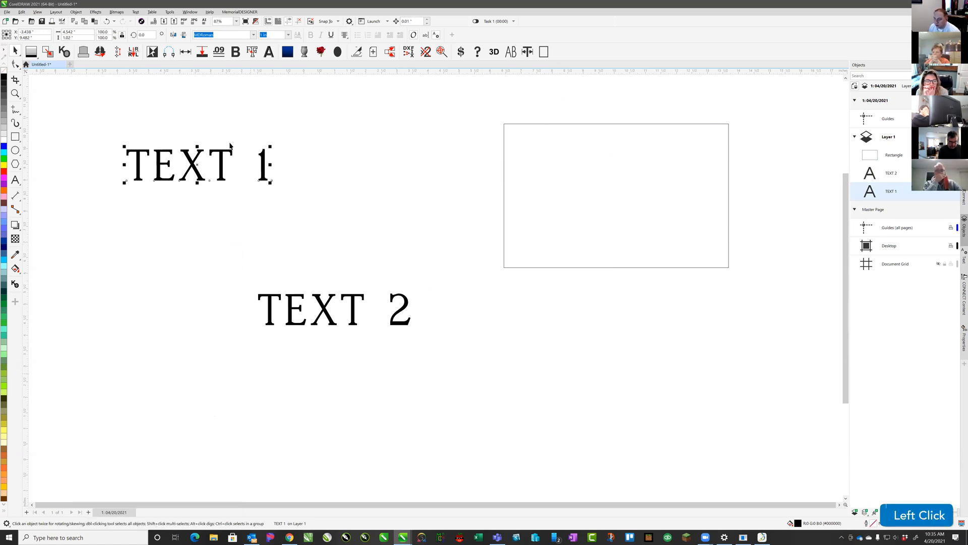
pyautogui.press('super+v')
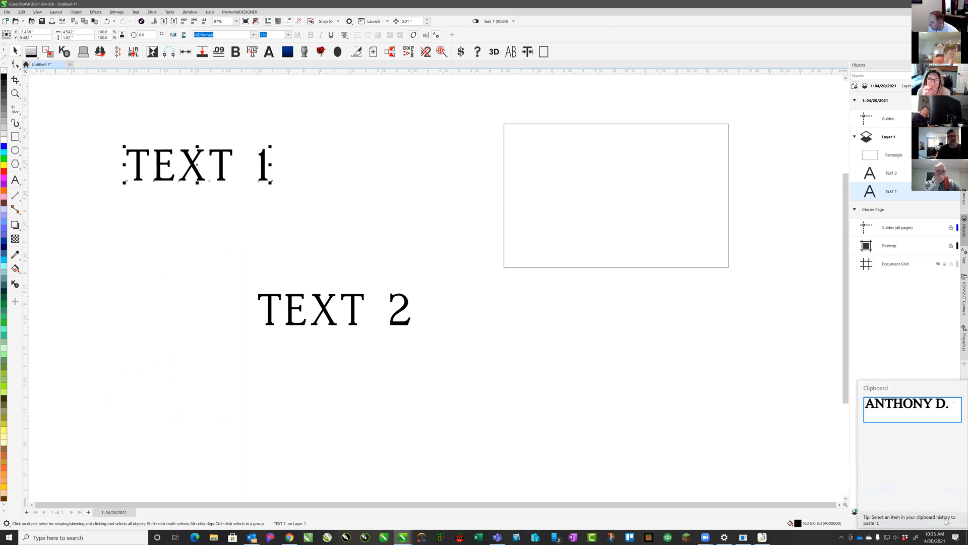
pyautogui.click(244, 130)
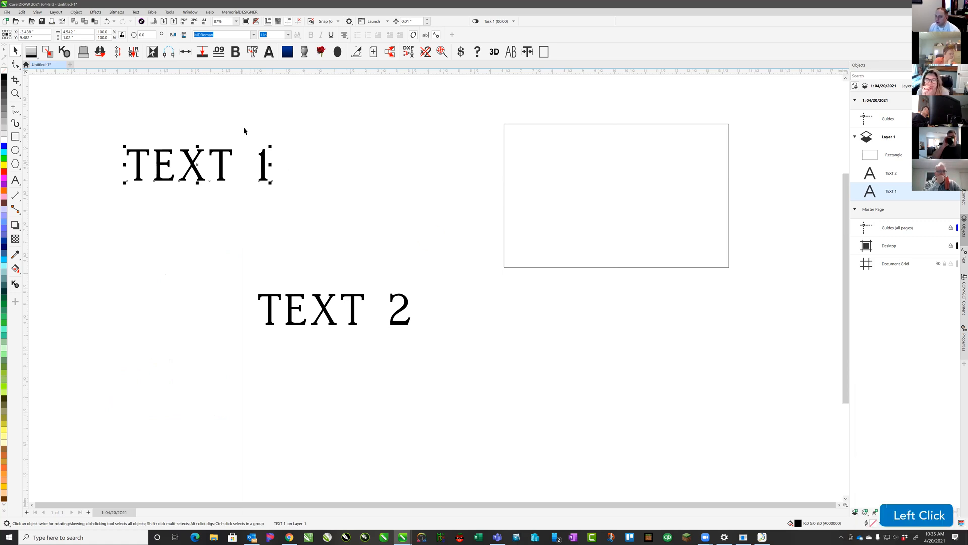
pyautogui.click(222, 158)
pyautogui.hotkey('ctrl', 'c')
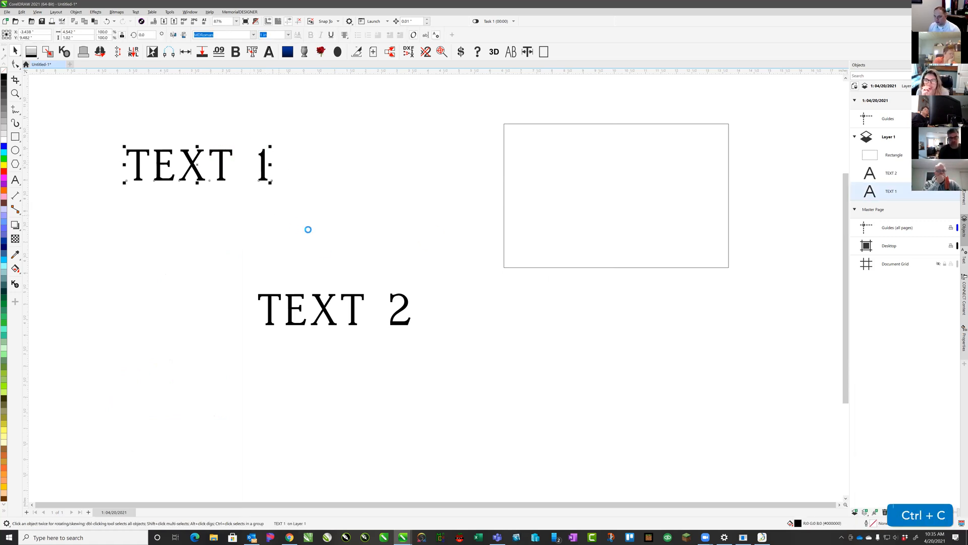
pyautogui.click(334, 266)
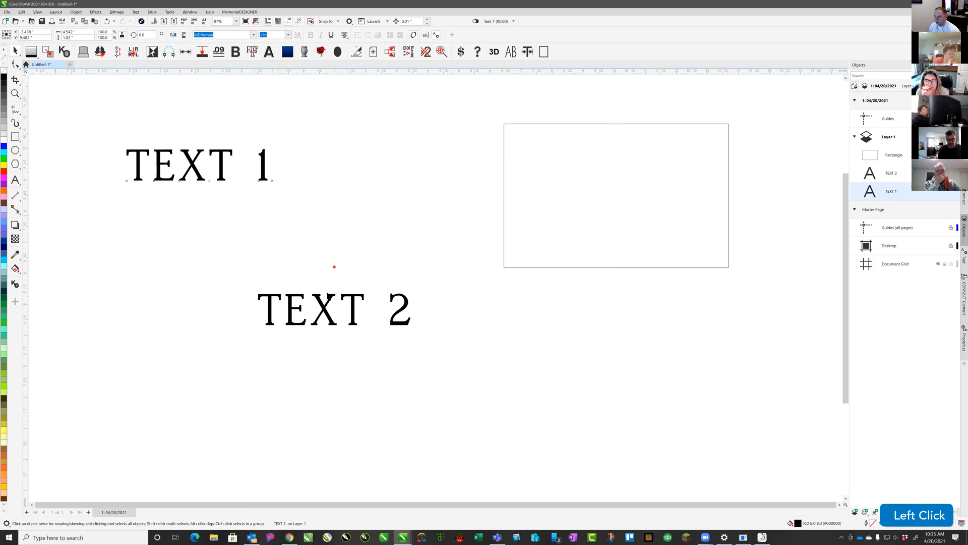
pyautogui.click(328, 303)
pyautogui.hotkey('ctrl', 'c')
pyautogui.click(503, 227)
pyautogui.hotkey('ctrl', 'c')
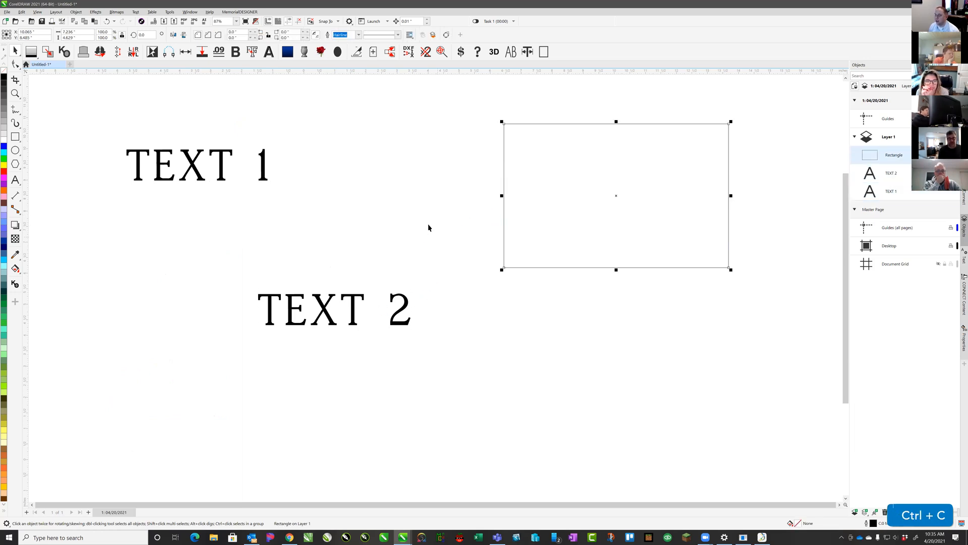
pyautogui.click(428, 228)
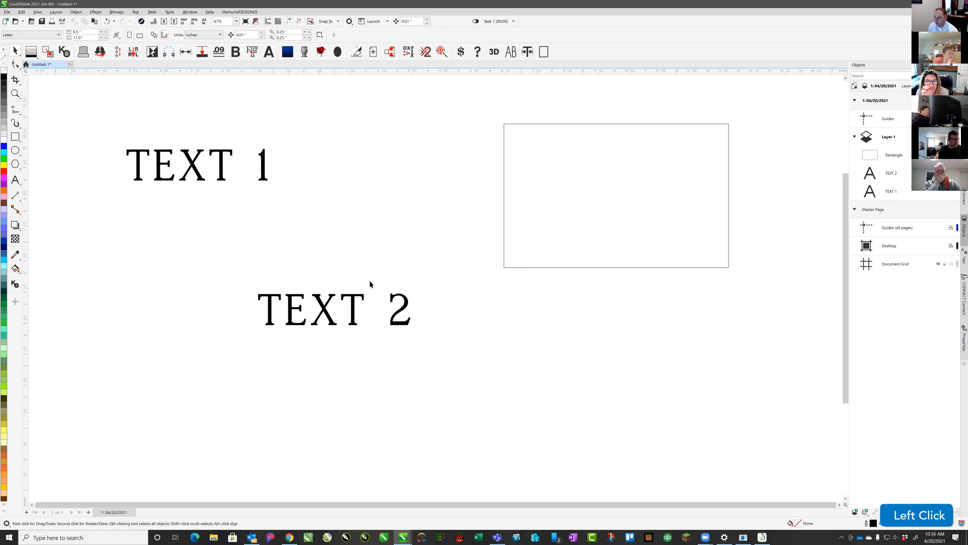
pyautogui.scroll(-2, 439, 290)
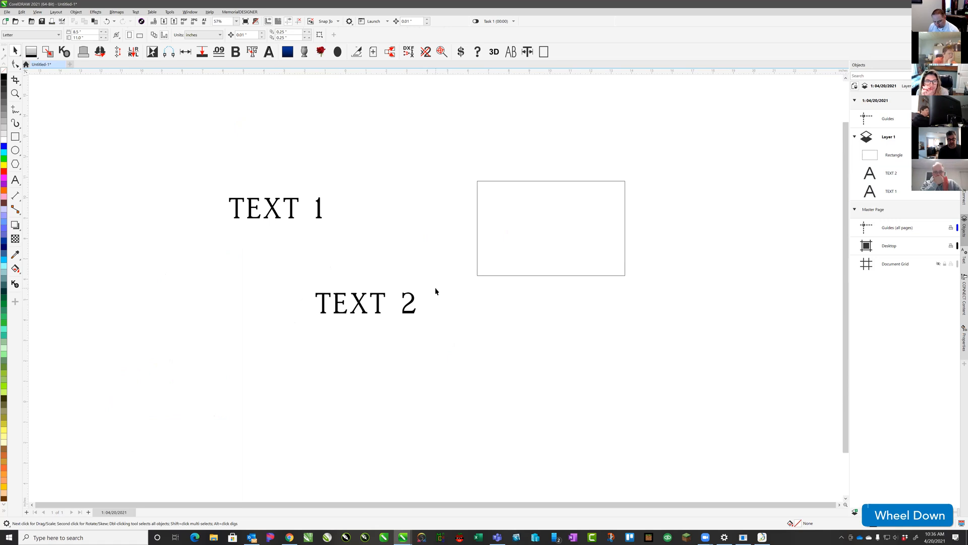
pyautogui.press('super+v')
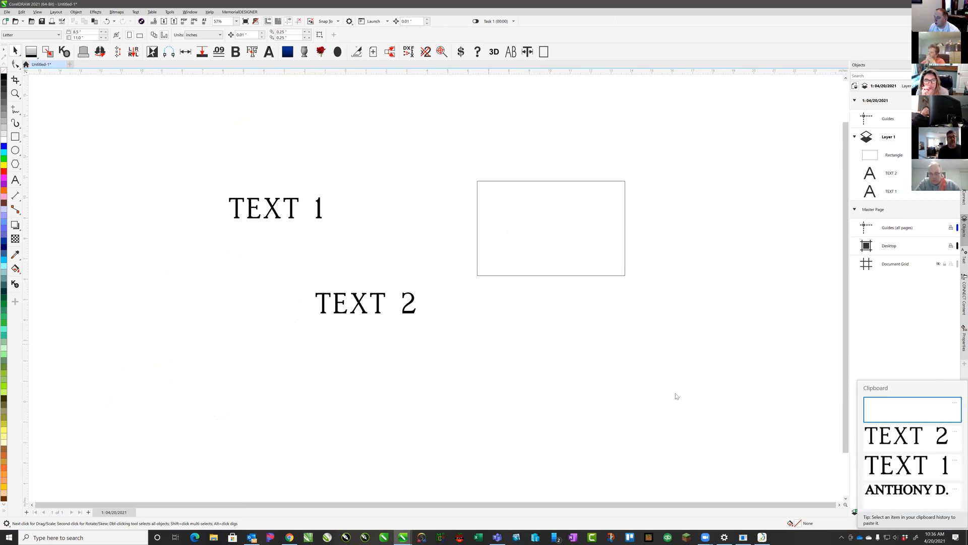
pyautogui.click(908, 497)
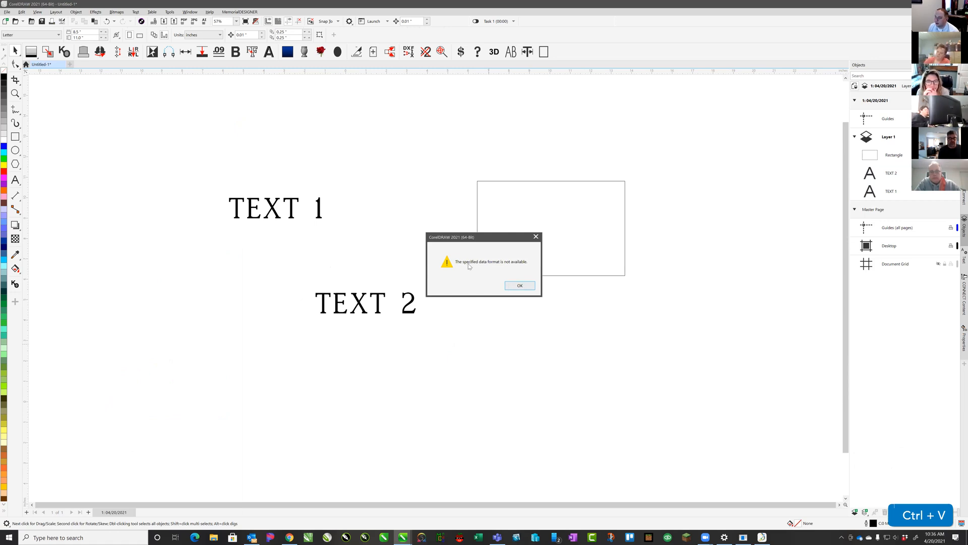
pyautogui.click(519, 285)
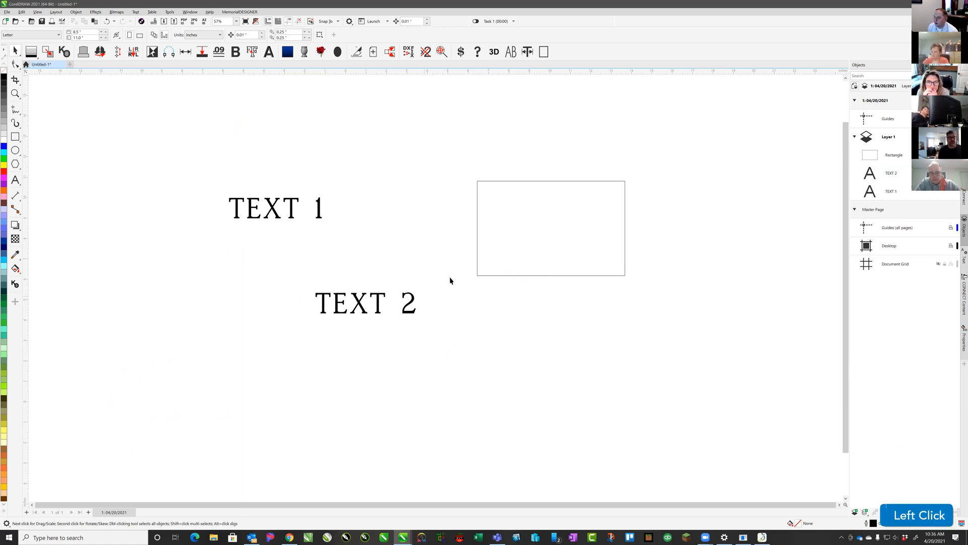
pyautogui.press('super+v')
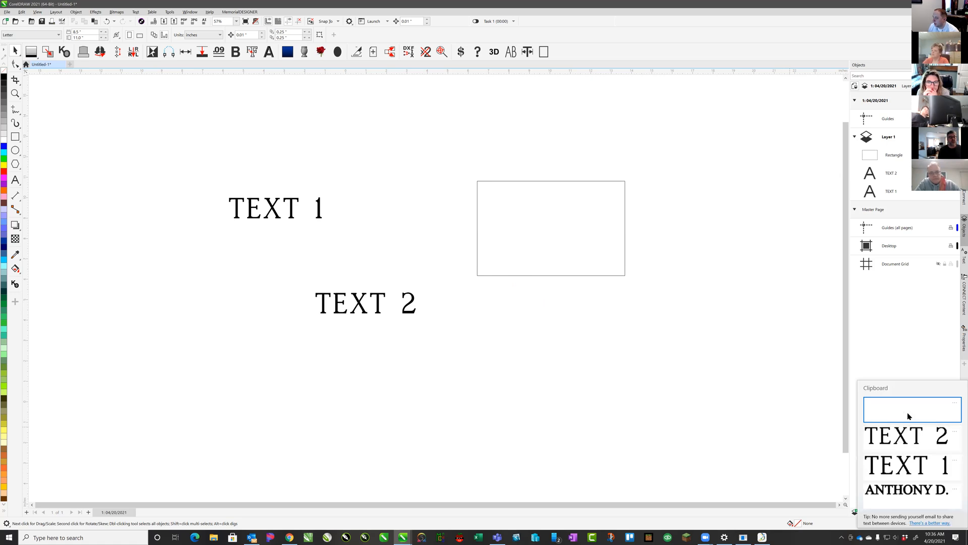
pyautogui.click(887, 410)
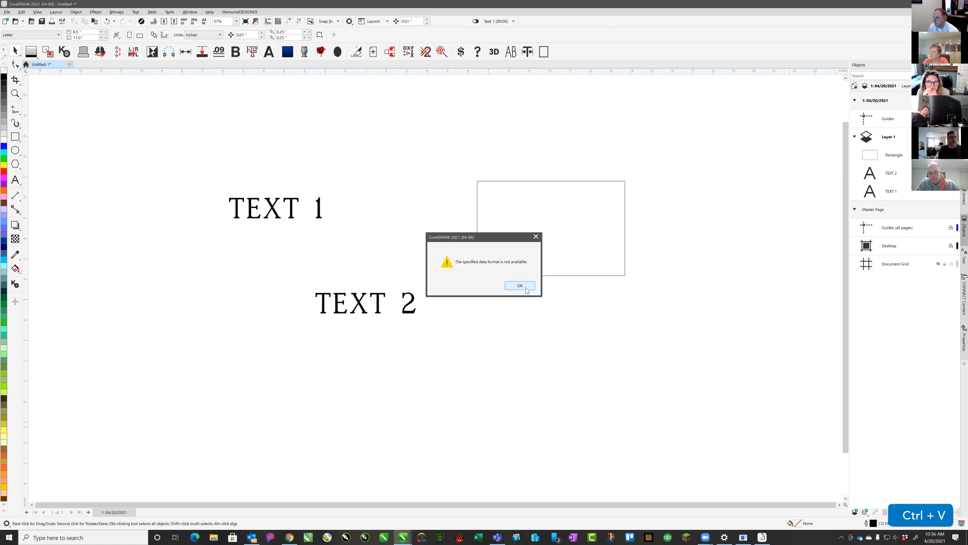
pyautogui.click(527, 286)
pyautogui.press('super+v')
pyautogui.click(887, 410)
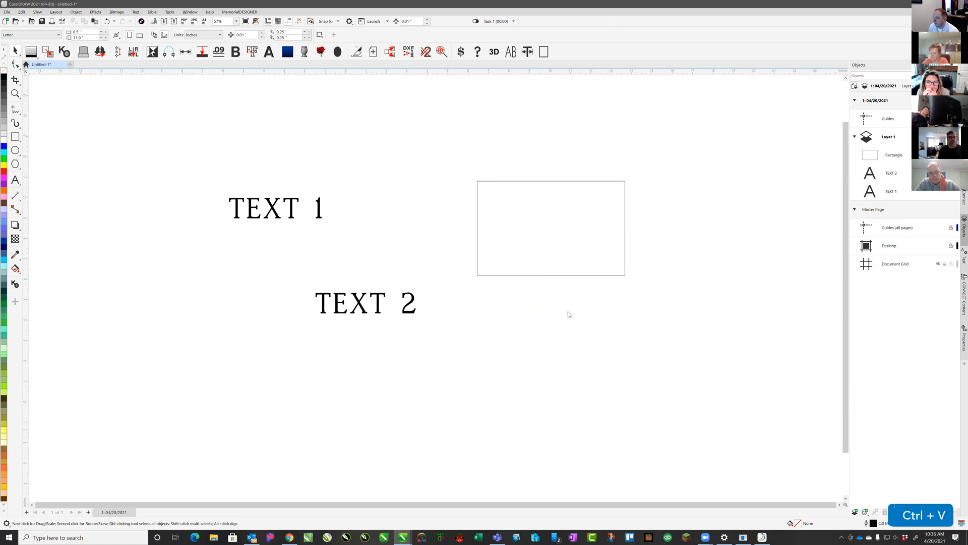
pyautogui.click(510, 288)
pyautogui.press('super+v')
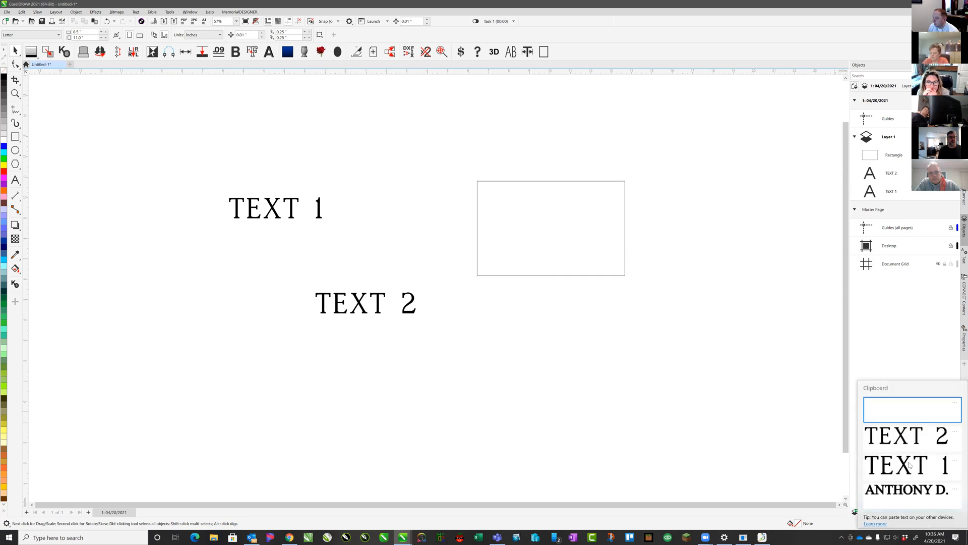
pyautogui.click(908, 462)
pyautogui.click(529, 285)
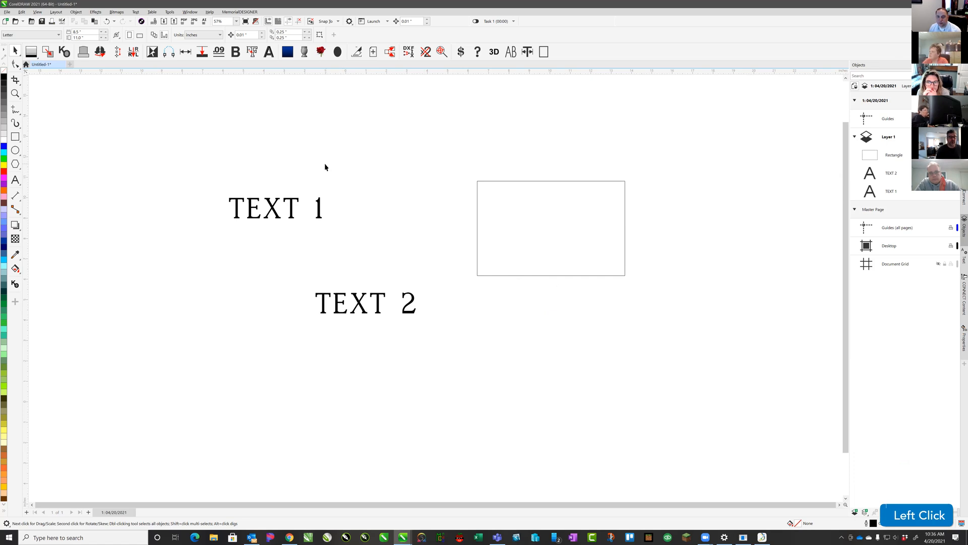
pyautogui.click(273, 159)
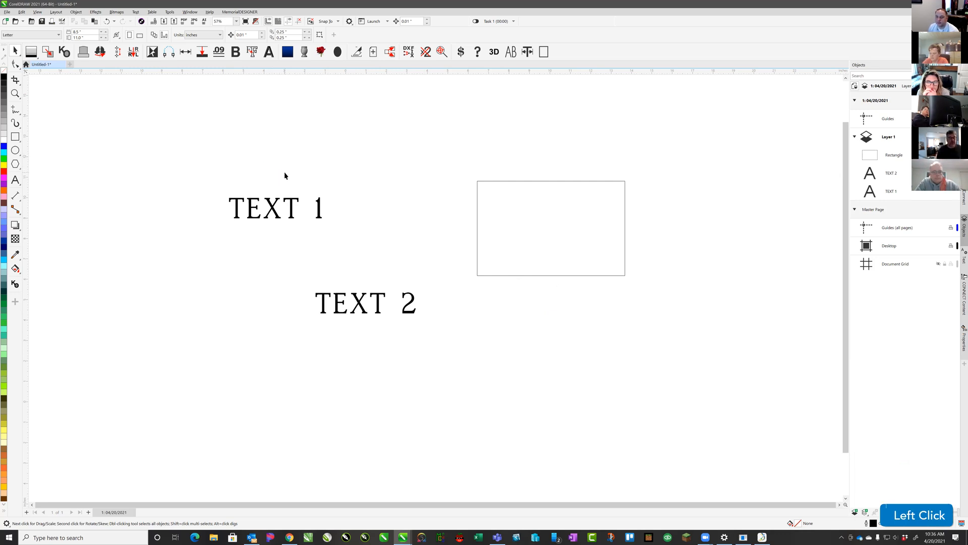
# Copy TEXT 1 and place the pasted duplicate above the original
pyautogui.click(273, 209)
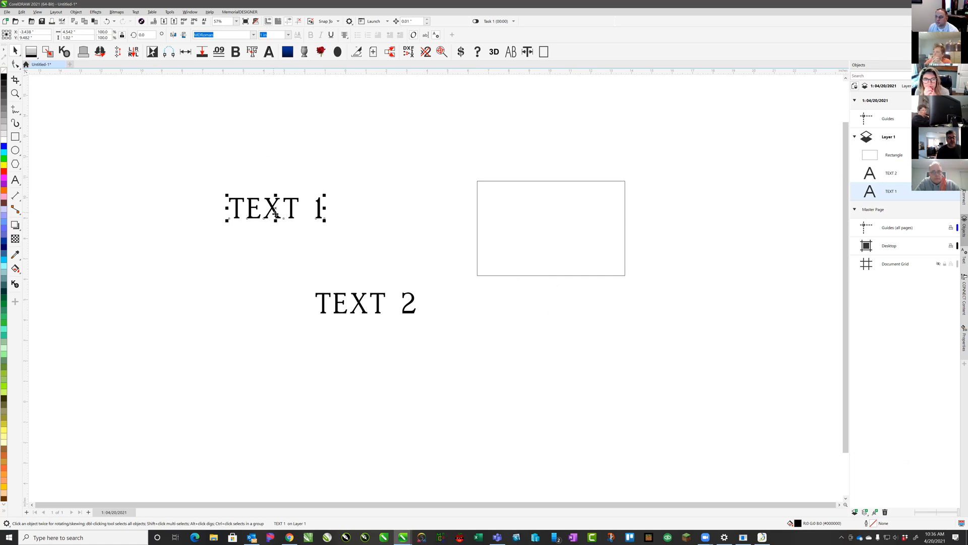
pyautogui.hotkey('ctrl', 'c')
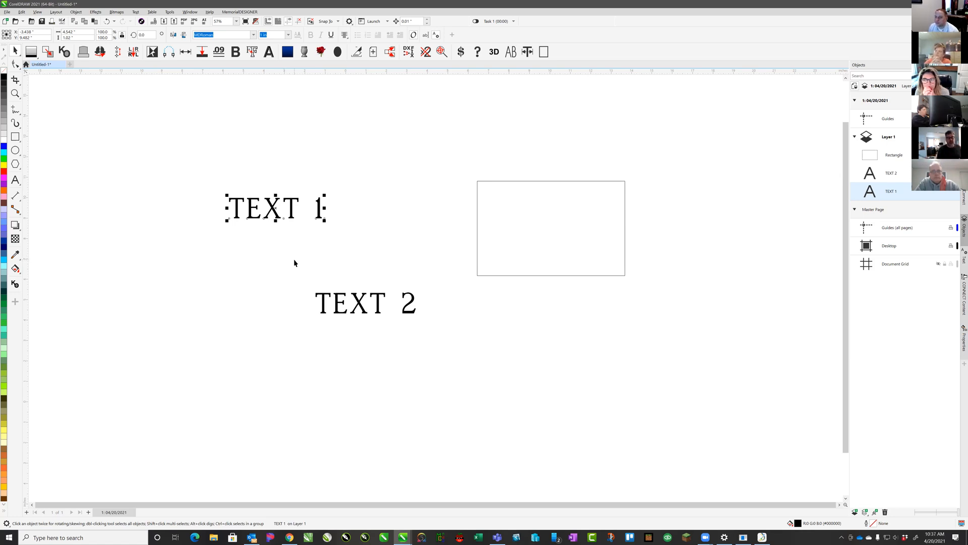
pyautogui.click(298, 165)
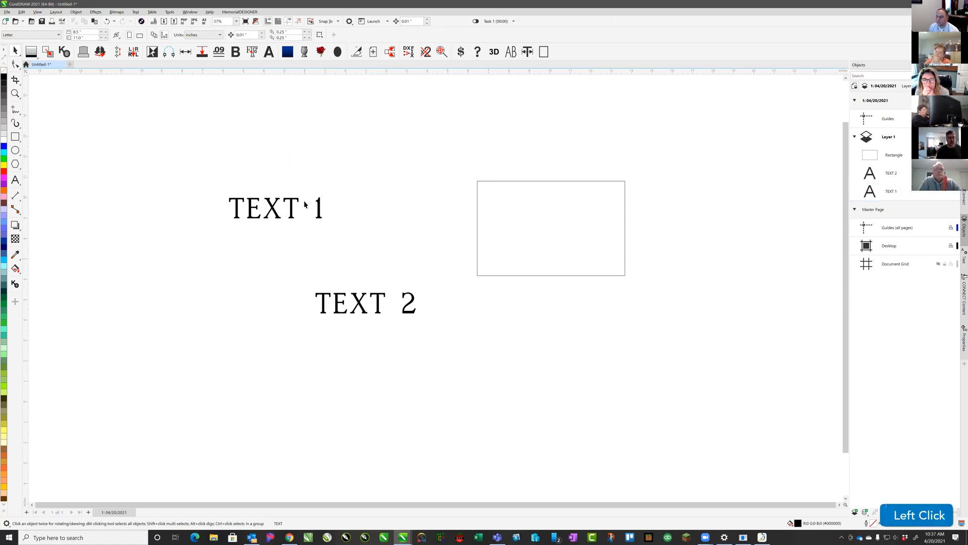
pyautogui.hotkey('ctrl', 'v')
pyautogui.moveTo(272, 210); pyautogui.dragTo(335, 154)
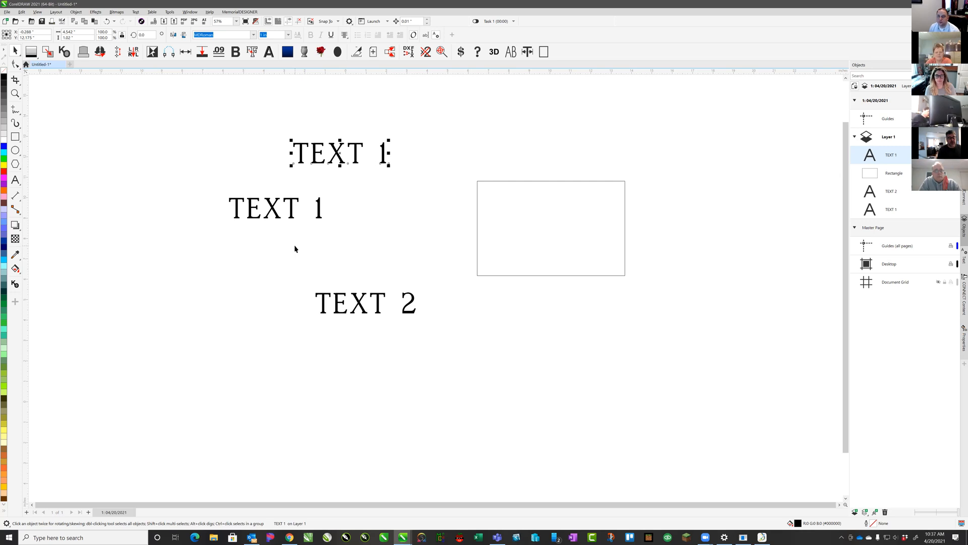
# Cut TEXT 2 to the clipboard and start a new blank document
pyautogui.click(358, 298)
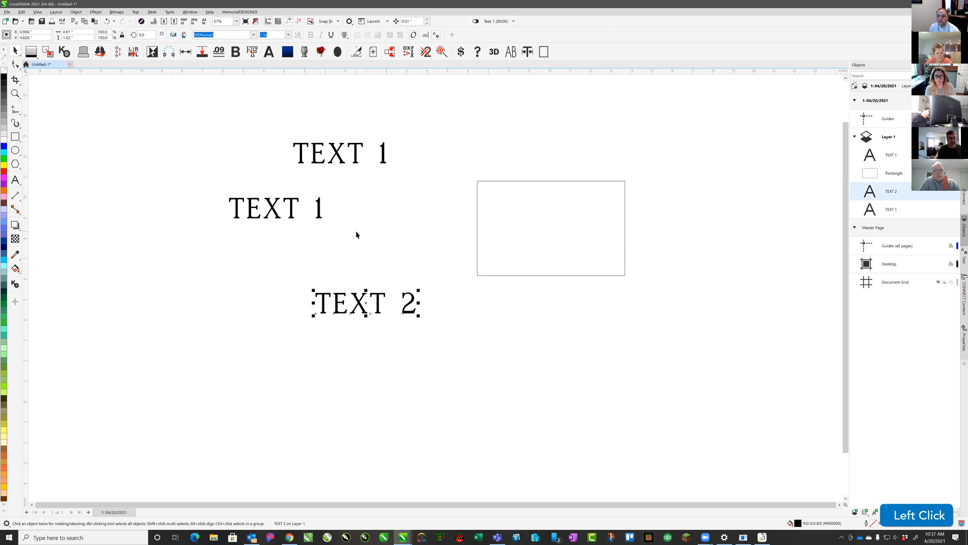
pyautogui.hotkey('ctrl', 'x')
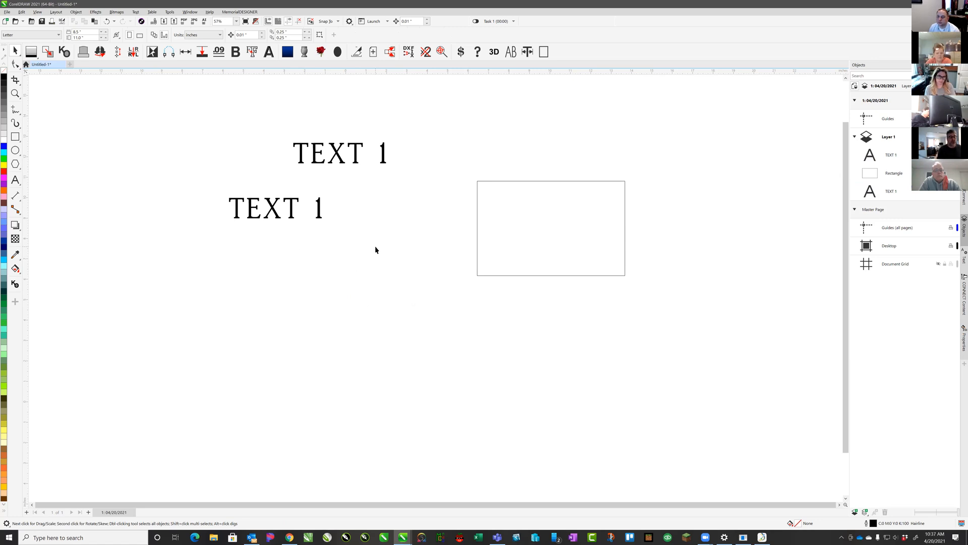
pyautogui.click(74, 65)
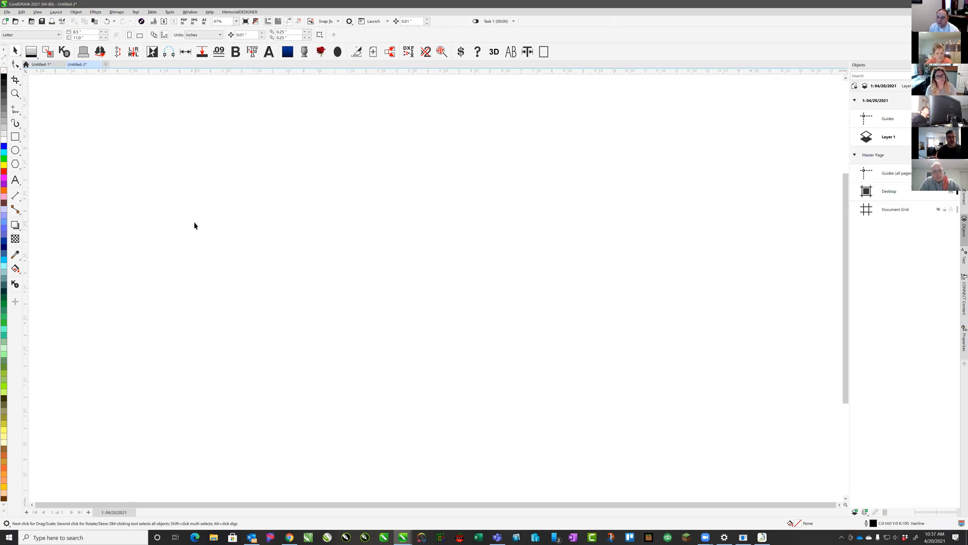
# Paste TEXT 2 from Untitled-1 onto the Untitled-2 page
pyautogui.hotkey('ctrl', 'v')
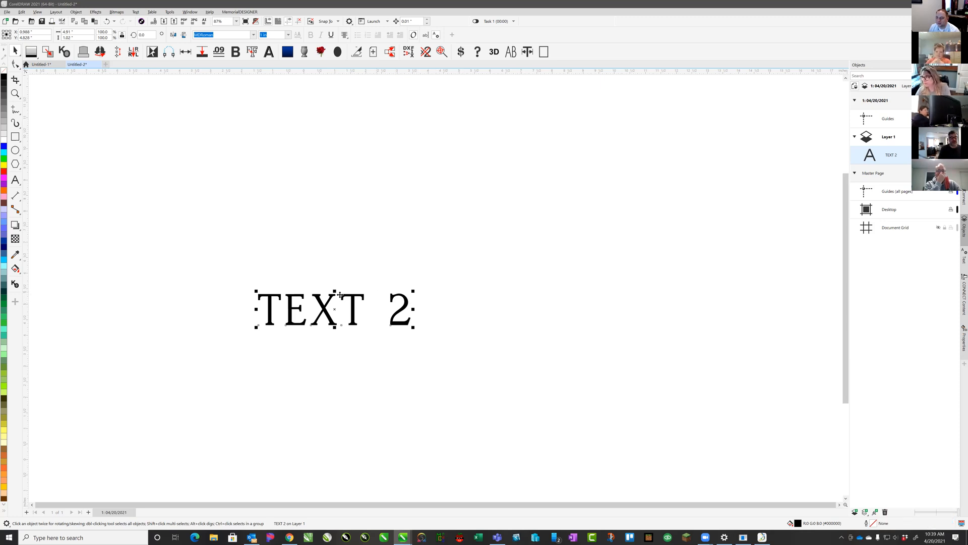
pyautogui.click(321, 266)
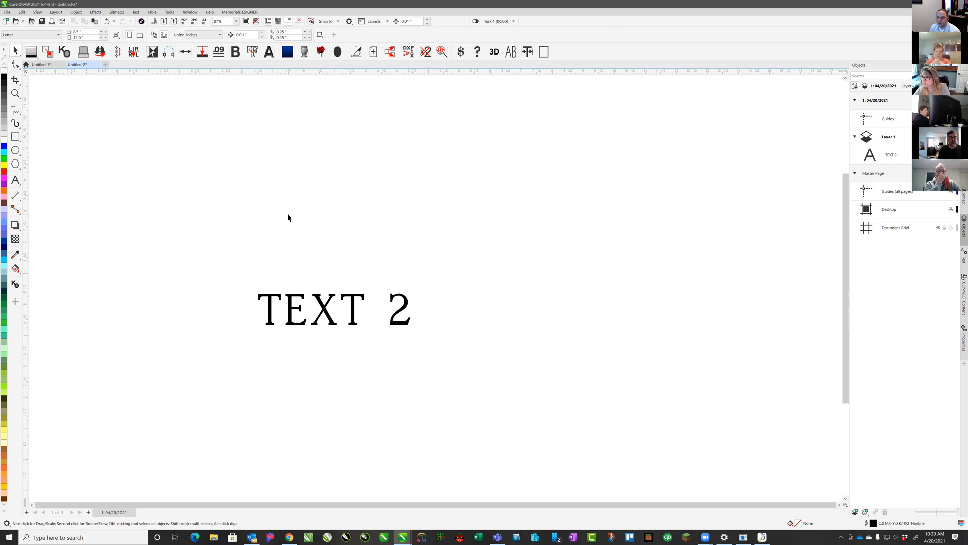
pyautogui.click(292, 295)
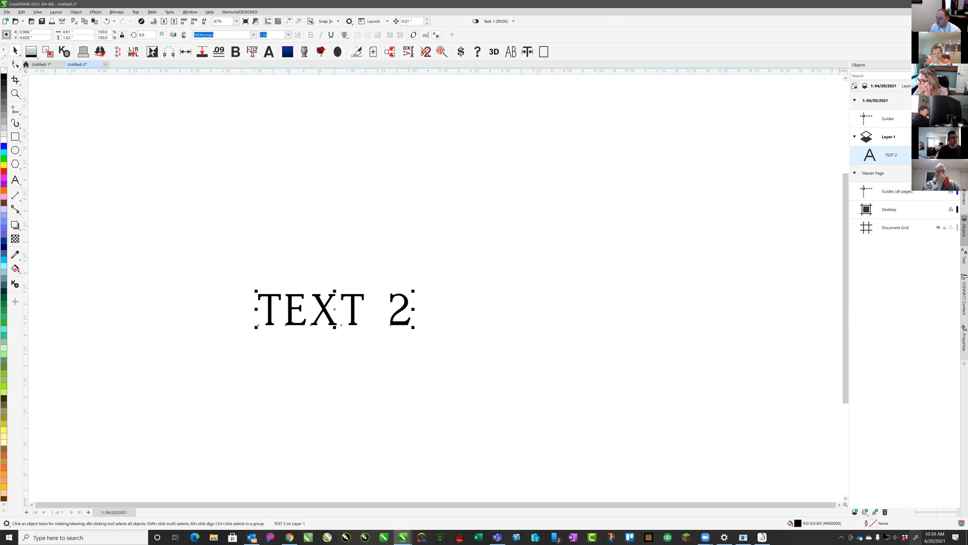
pyautogui.click(343, 208)
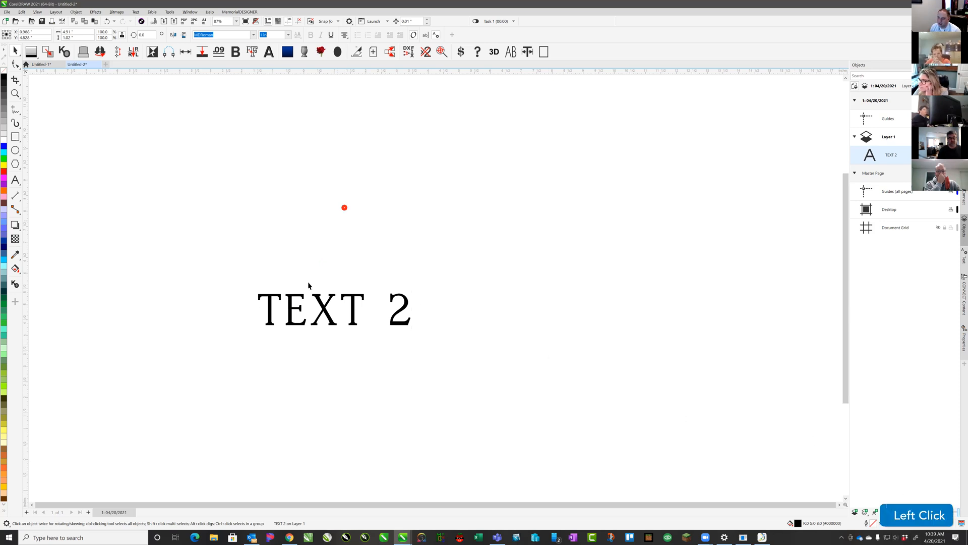
pyautogui.click(293, 297)
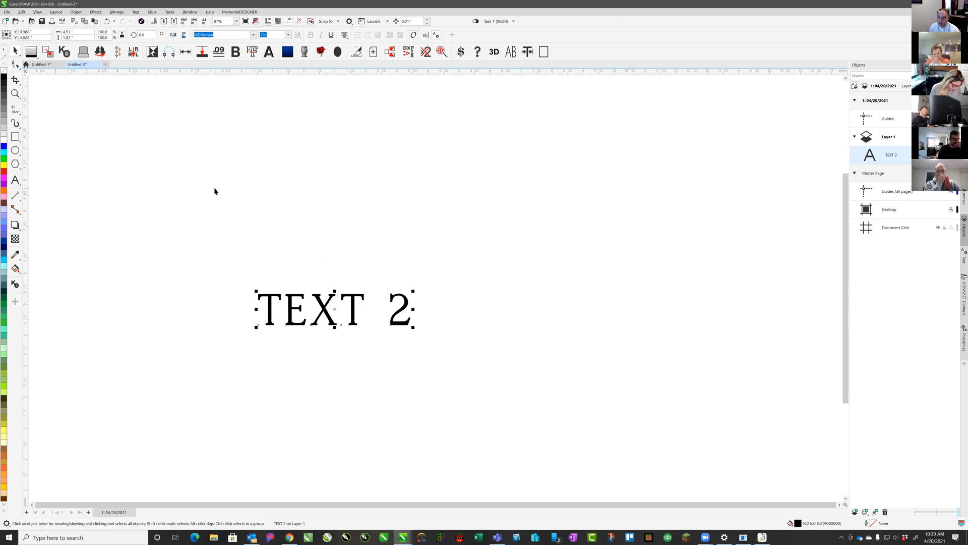
pyautogui.moveTo(184, 132); pyautogui.dragTo(240, 264)
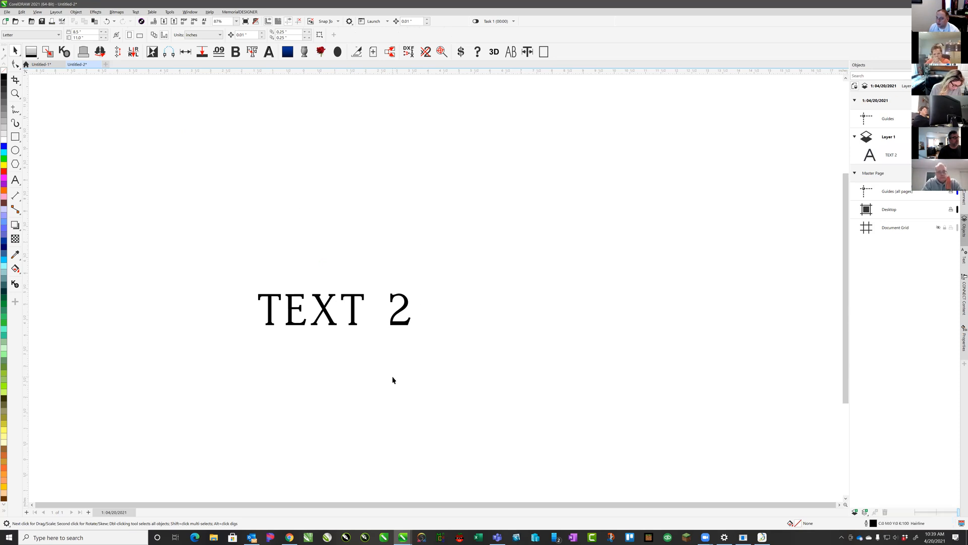
pyautogui.click(370, 230)
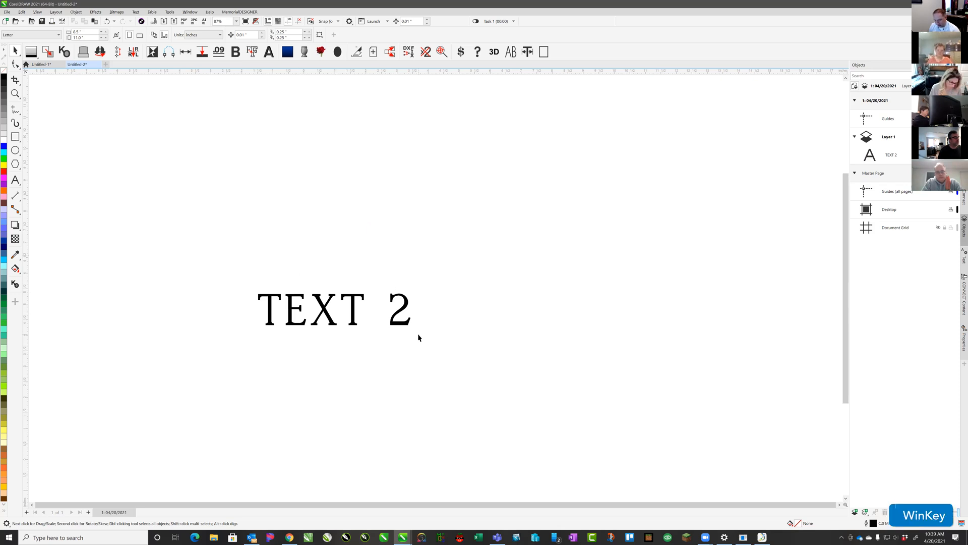
# Try pasting the earlier TEXT 1 clip from Win+V history, dismissing the format-unavailable warning
pyautogui.press('super+v')
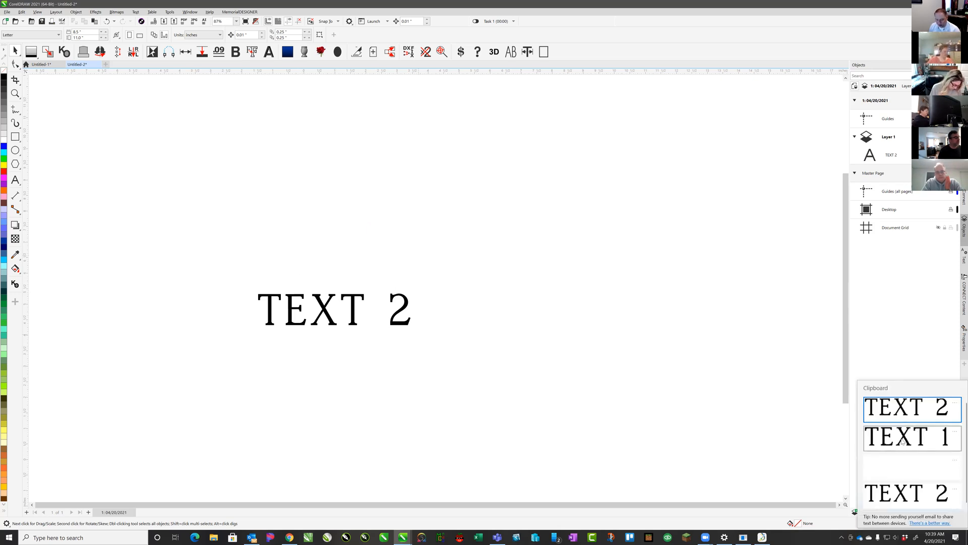
pyautogui.click(877, 443)
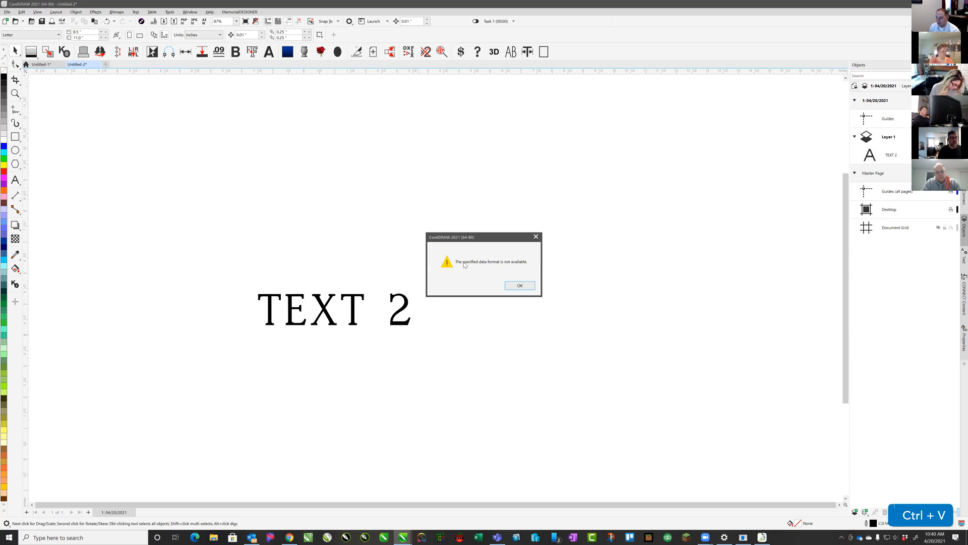
pyautogui.click(520, 285)
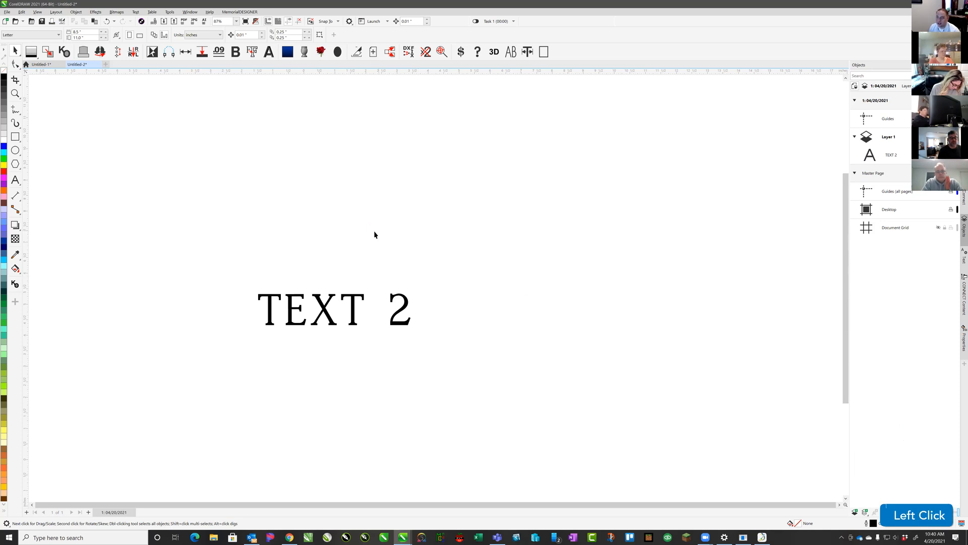
# Paste TEXT 1 as a Bitmap via Paste Special and place it above-right of TEXT 2
pyautogui.click(23, 13)
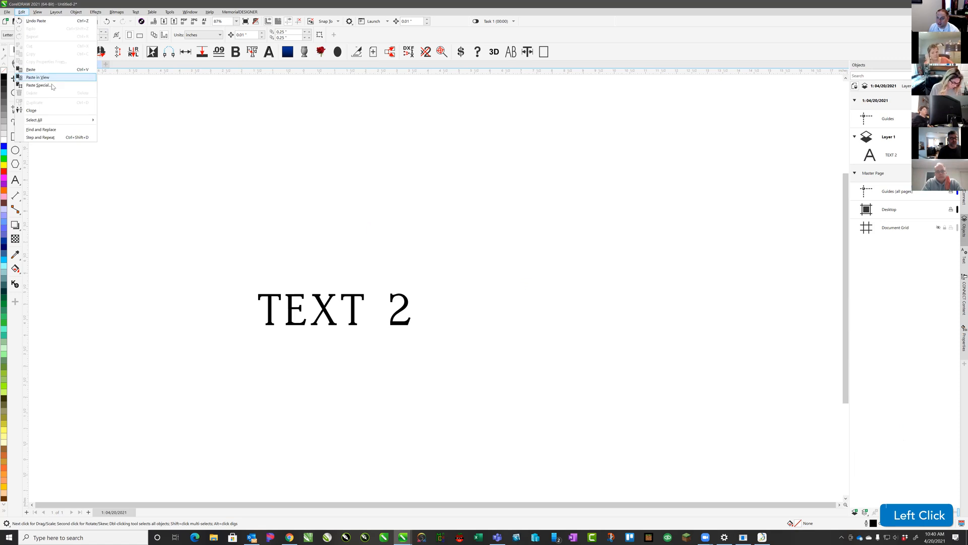
pyautogui.click(42, 85)
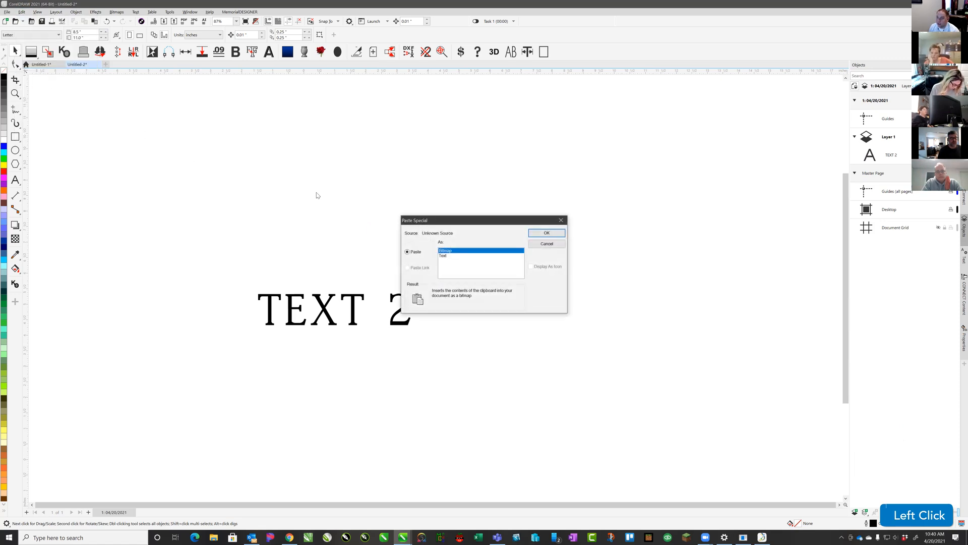
pyautogui.click(447, 256)
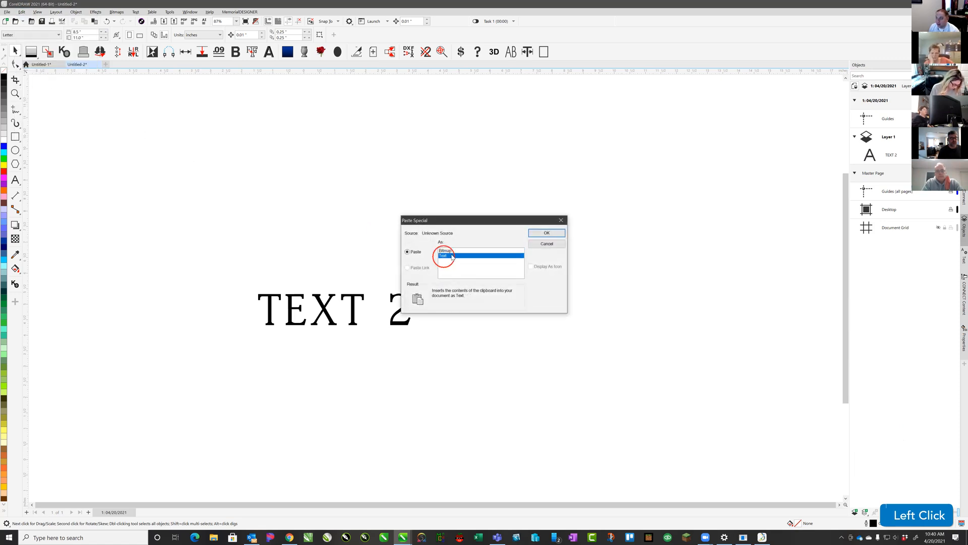
pyautogui.click(451, 251)
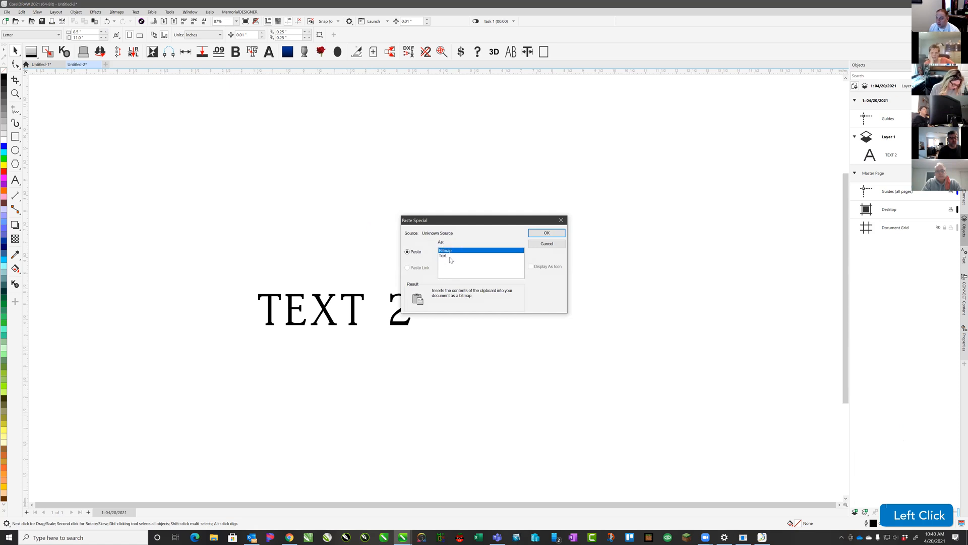
pyautogui.click(449, 255)
pyautogui.click(448, 251)
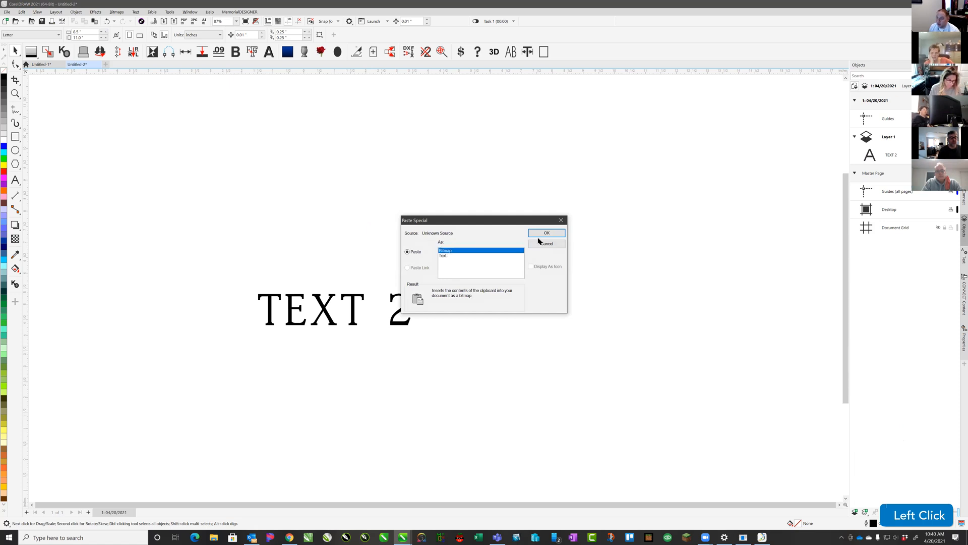
pyautogui.click(540, 234)
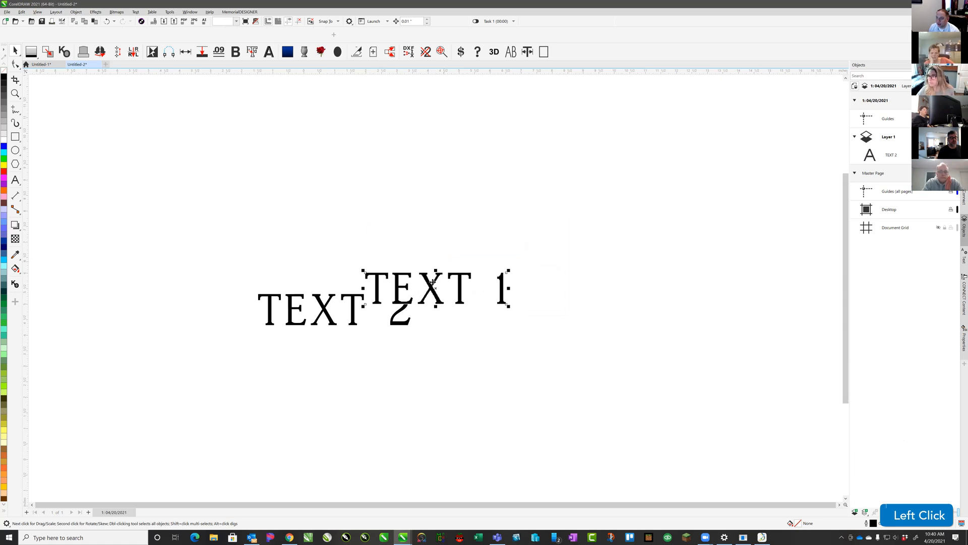
pyautogui.moveTo(433, 281); pyautogui.dragTo(410, 228)
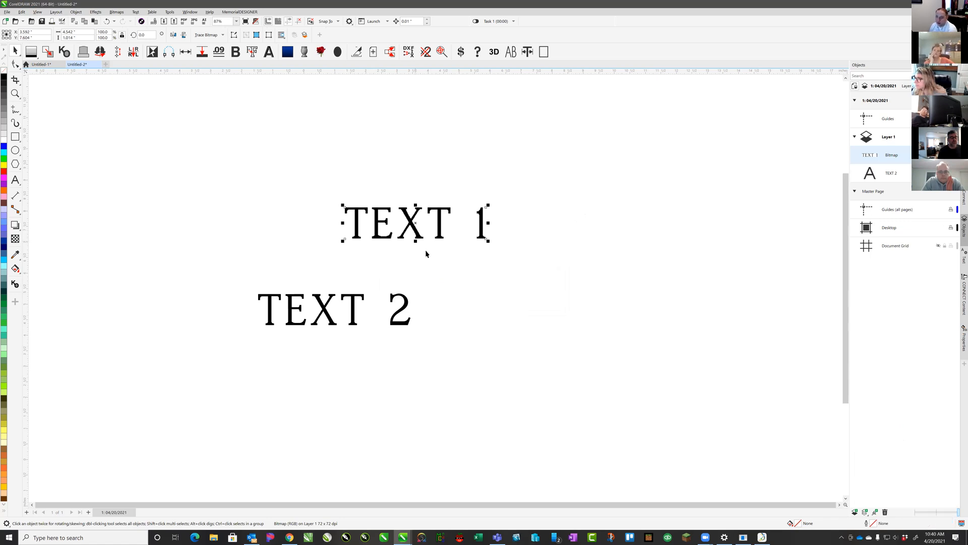
# Paste TEXT 1 as editable Text via Paste Special and select its characters
pyautogui.click(22, 11)
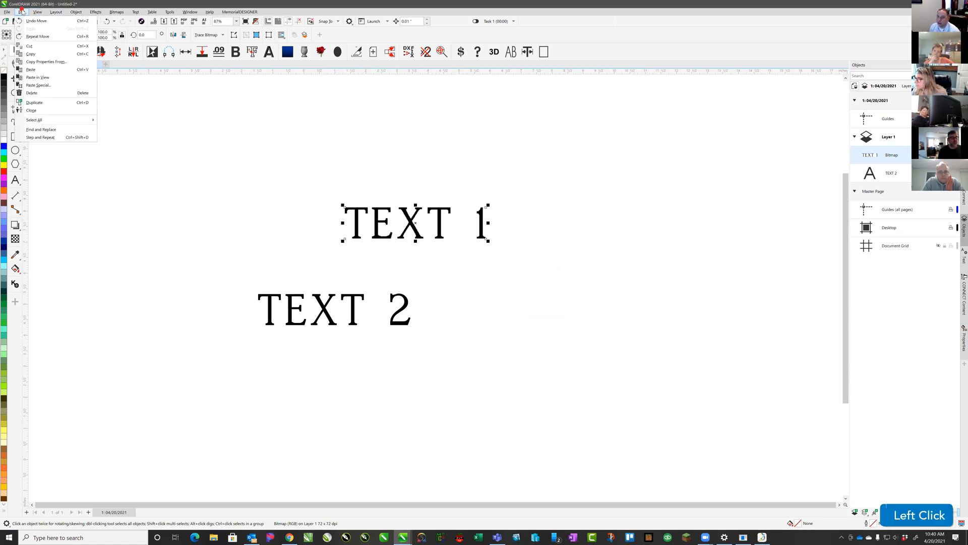
pyautogui.click(49, 85)
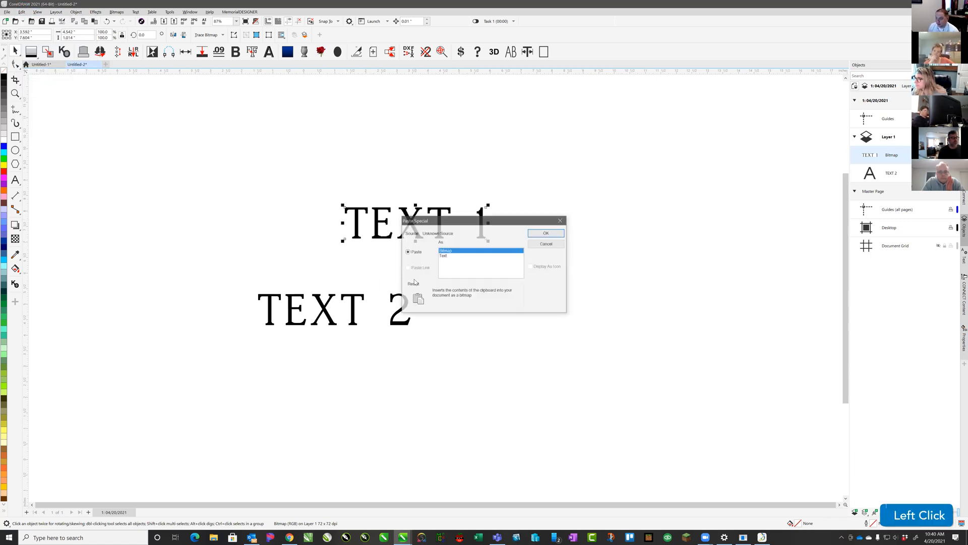
pyautogui.click(446, 256)
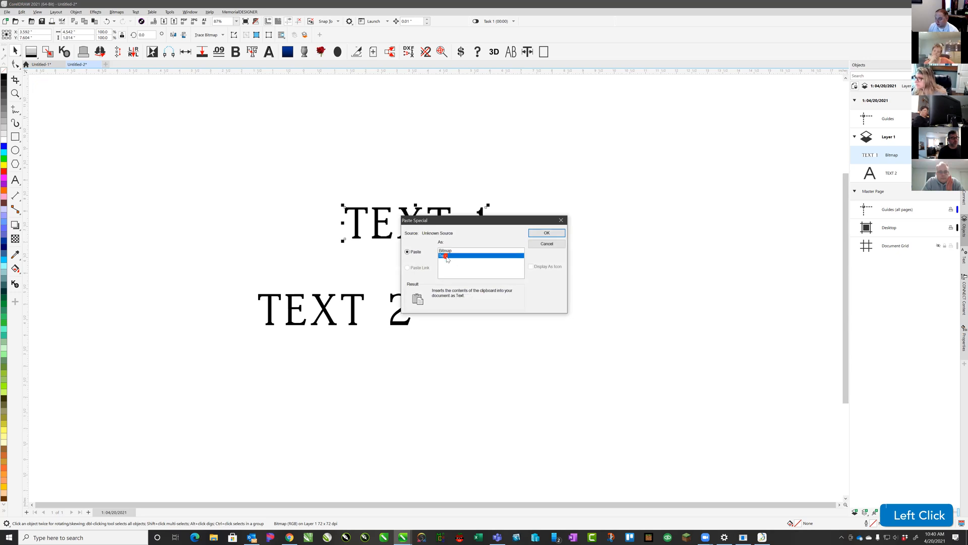
pyautogui.click(539, 236)
pyautogui.click(612, 188)
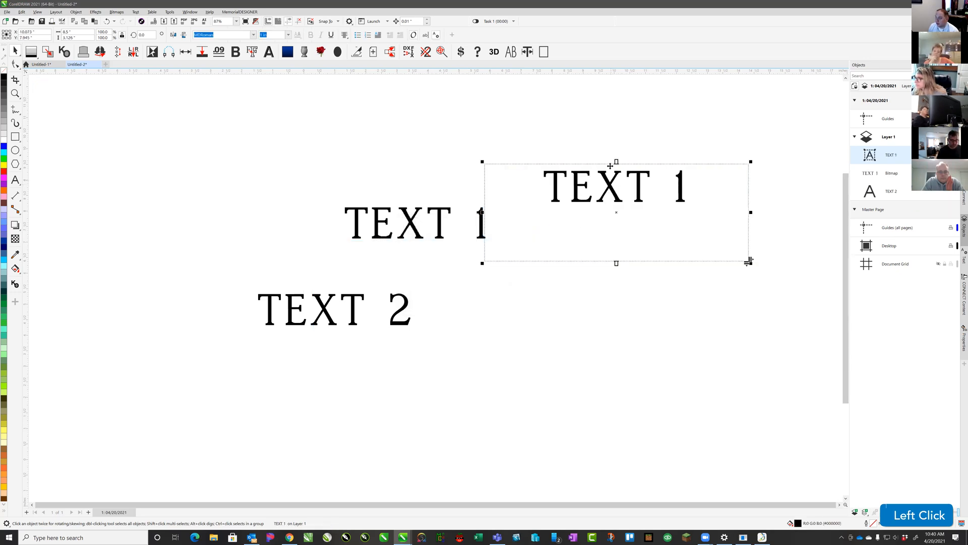
pyautogui.doubleClick(611, 186)
pyautogui.moveTo(544, 188); pyautogui.dragTo(687, 193)
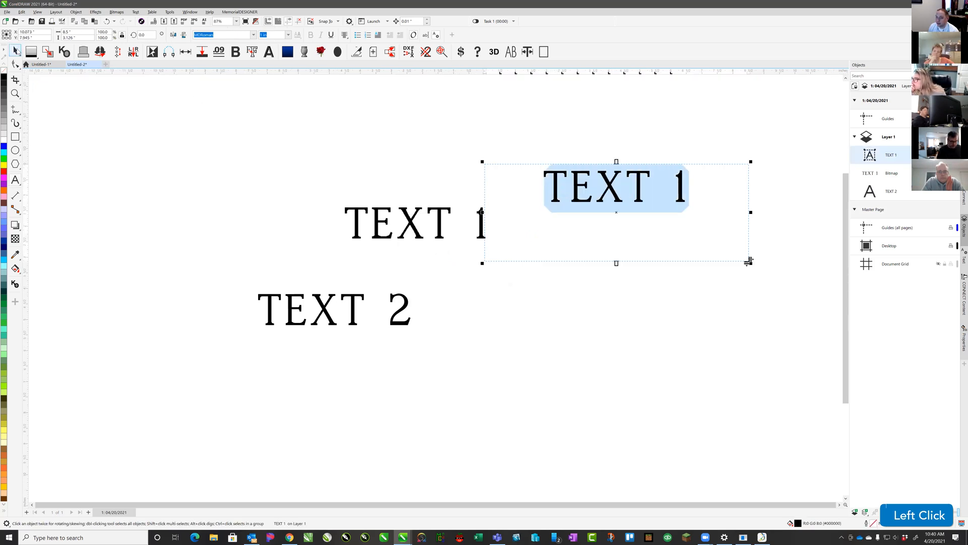
# Convert the pasted TEXT 1 to artistic text, undoing a trial move beside TEXT 2
pyautogui.click(15, 50)
pyautogui.click(169, 11)
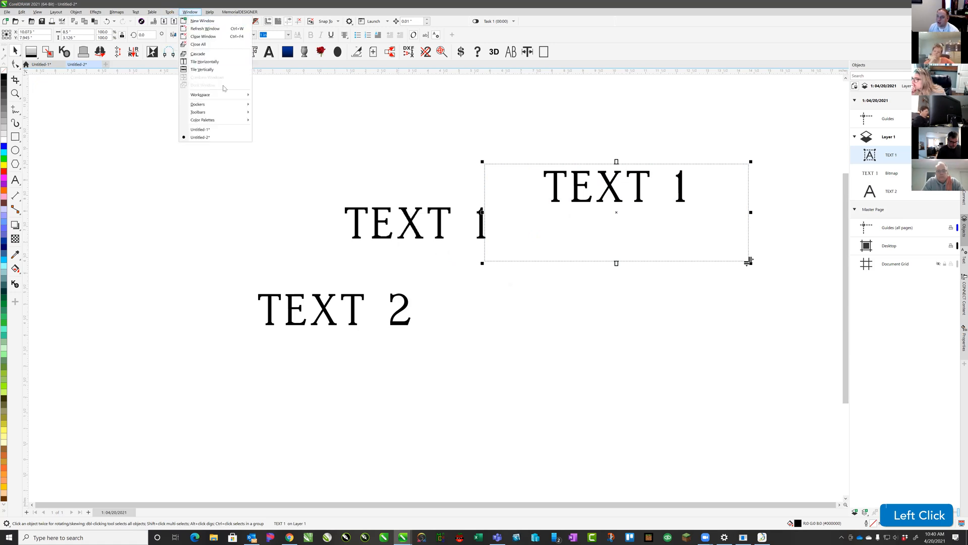
pyautogui.click(164, 14)
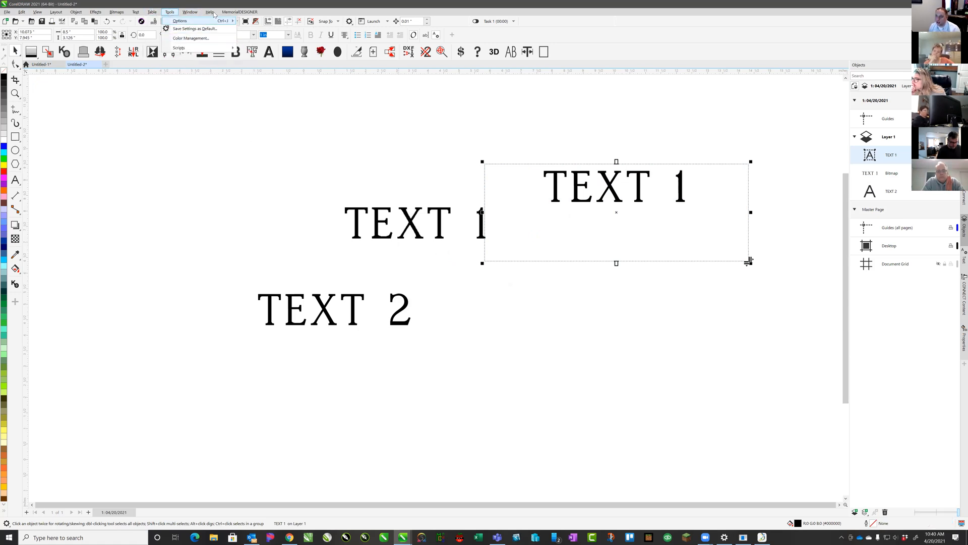
pyautogui.click(195, 14)
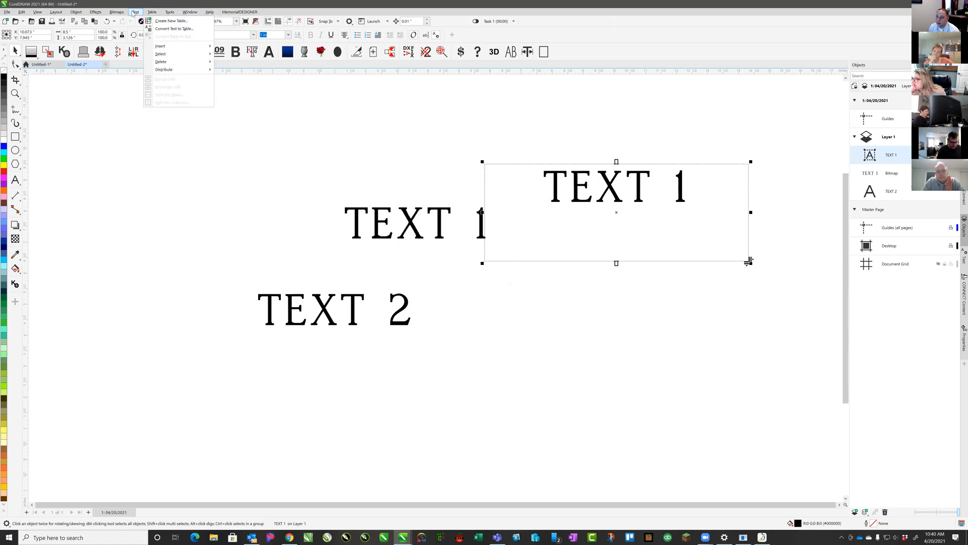
pyautogui.moveTo(135, 12)
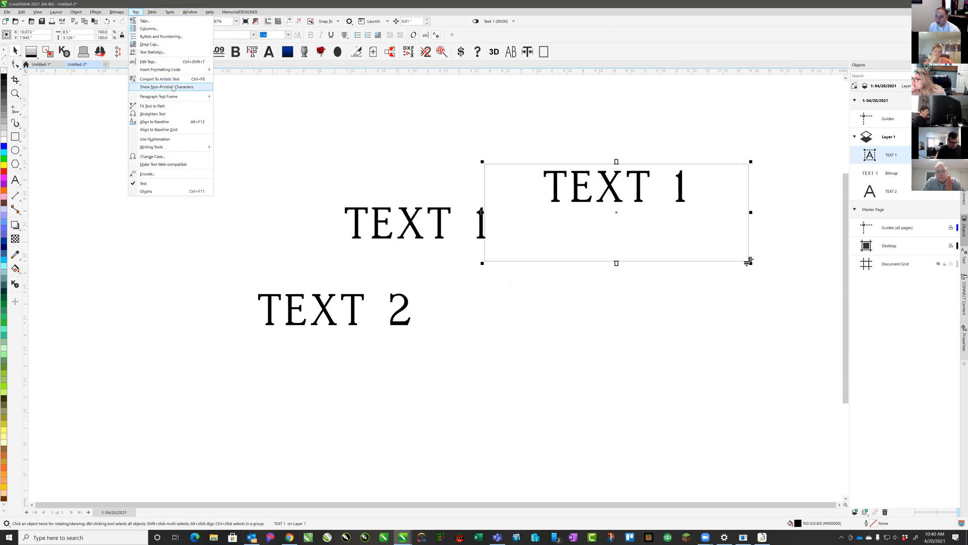
pyautogui.click(174, 79)
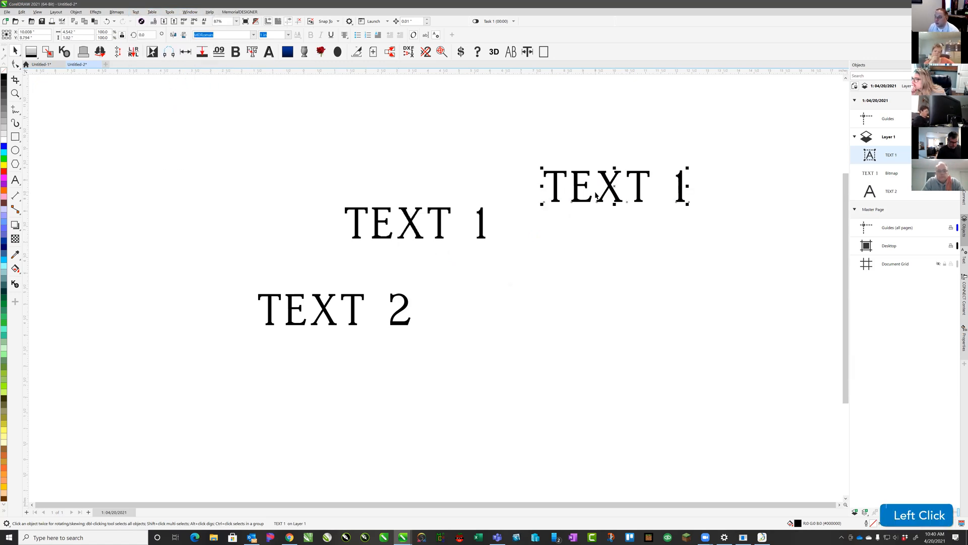
pyautogui.moveTo(555, 174); pyautogui.dragTo(545, 286)
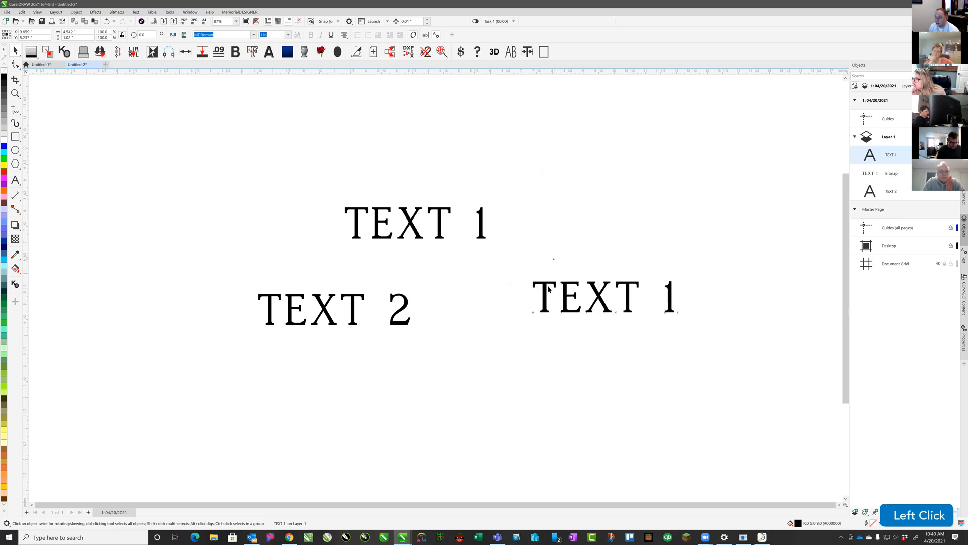
pyautogui.hotkey('ctrl', 'z')
pyautogui.click(549, 171)
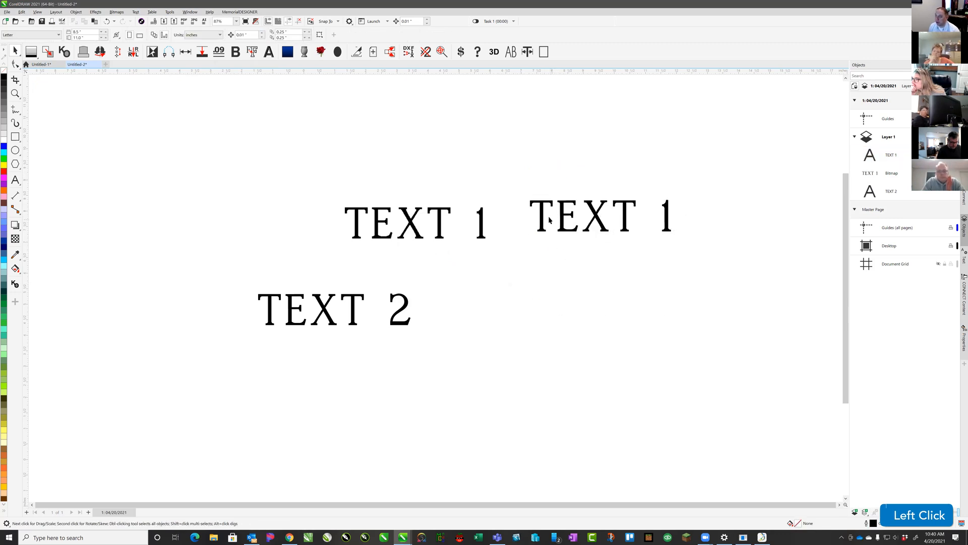
pyautogui.click(15, 136)
pyautogui.moveTo(136, 129); pyautogui.dragTo(304, 254)
pyautogui.click(16, 51)
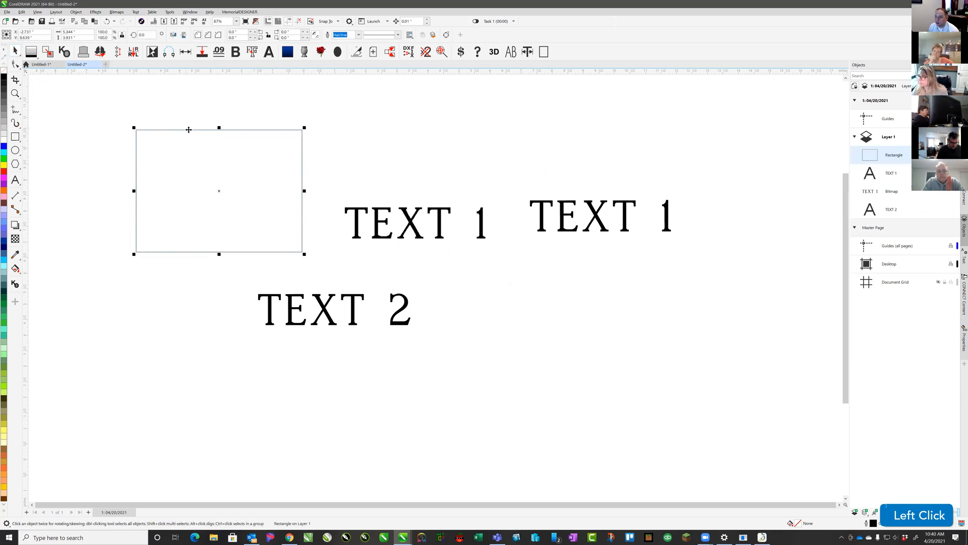
pyautogui.hotkey('ctrl', 'c')
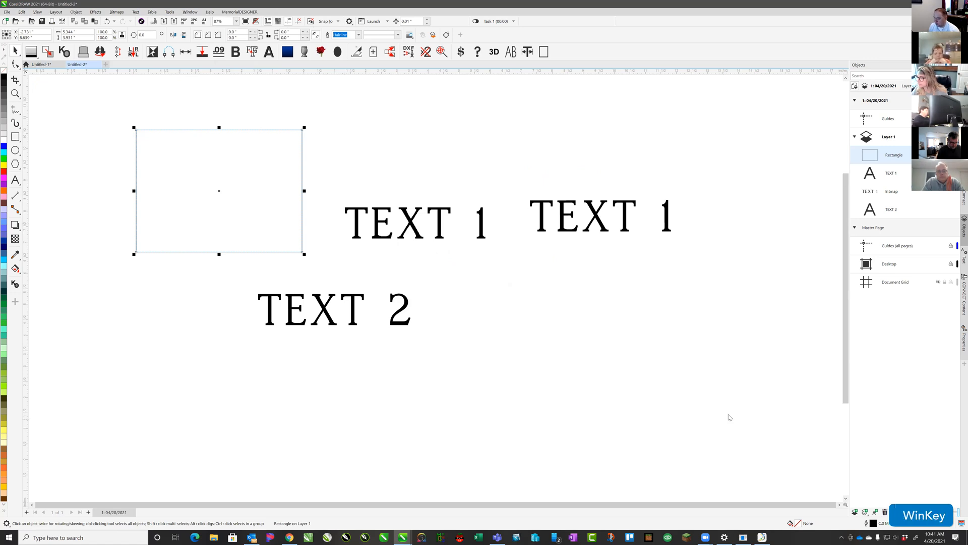
pyautogui.press('super+v')
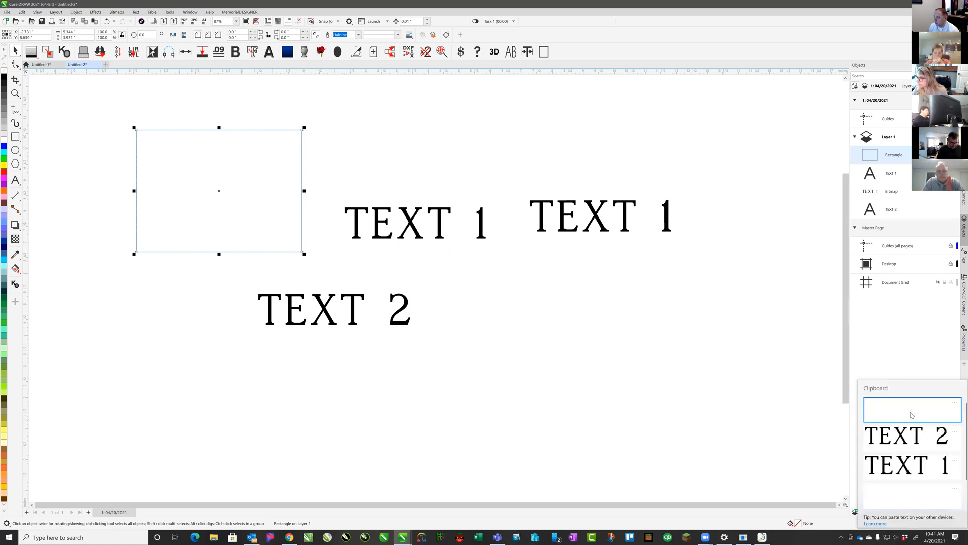
pyautogui.click(910, 410)
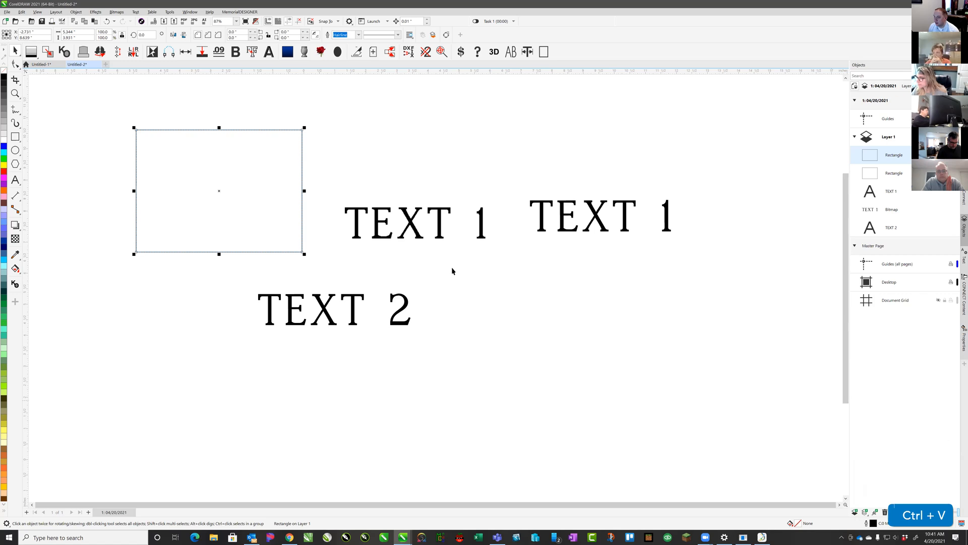
pyautogui.click(301, 146)
pyautogui.moveTo(299, 130); pyautogui.dragTo(486, 268)
pyautogui.press('Delete')
pyautogui.click(590, 365)
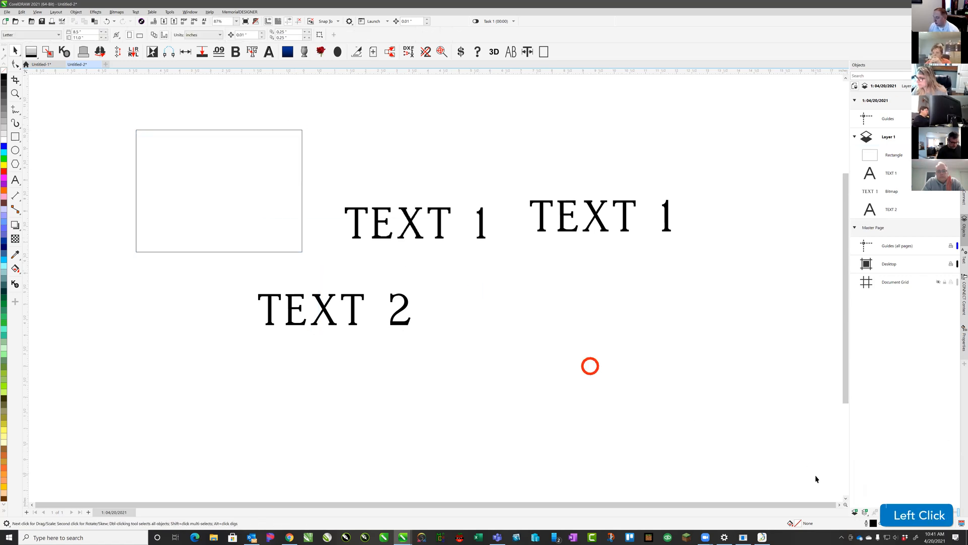
pyautogui.press('super+v')
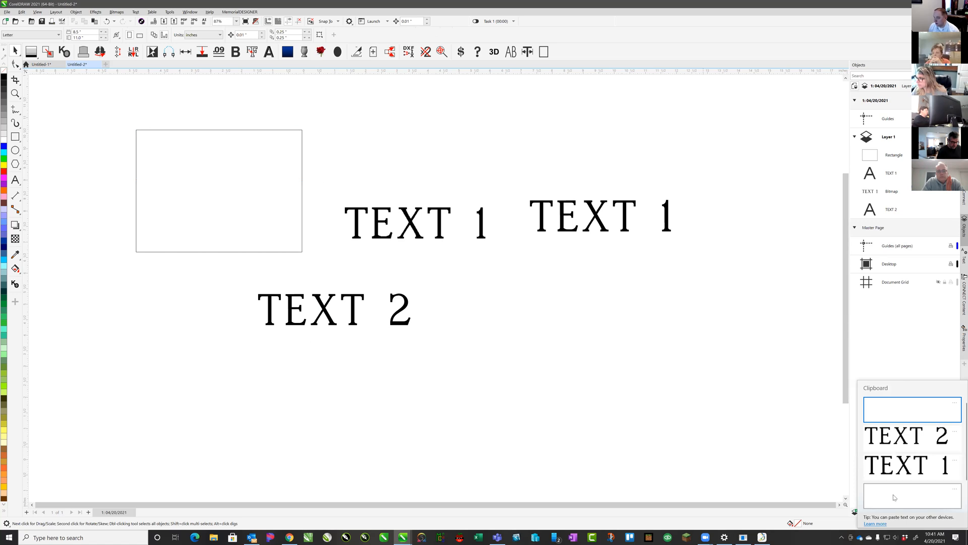
pyautogui.click(896, 497)
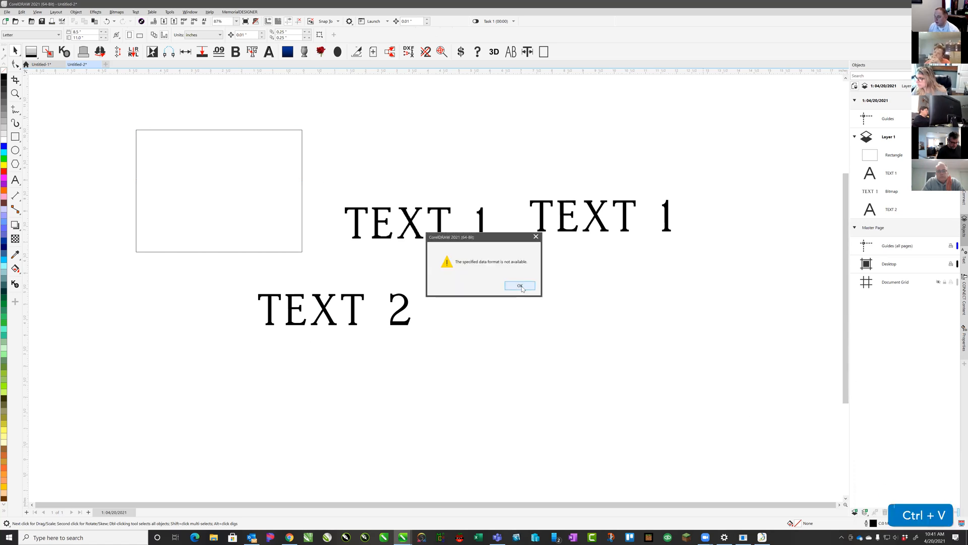
pyautogui.click(520, 286)
pyautogui.click(22, 12)
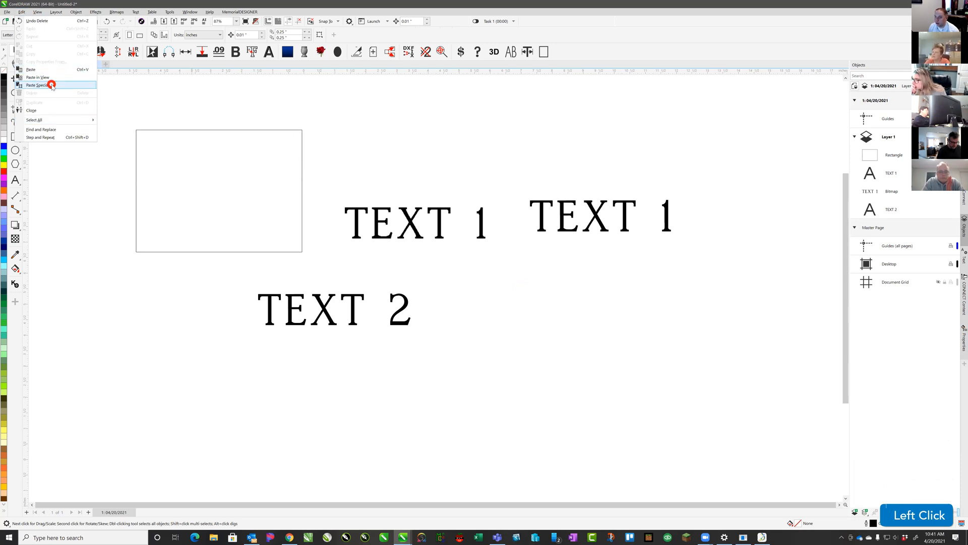
pyautogui.click(52, 85)
pyautogui.click(531, 232)
pyautogui.moveTo(447, 282); pyautogui.dragTo(605, 344)
pyautogui.click(513, 310)
pyautogui.click(415, 143)
pyautogui.click(502, 296)
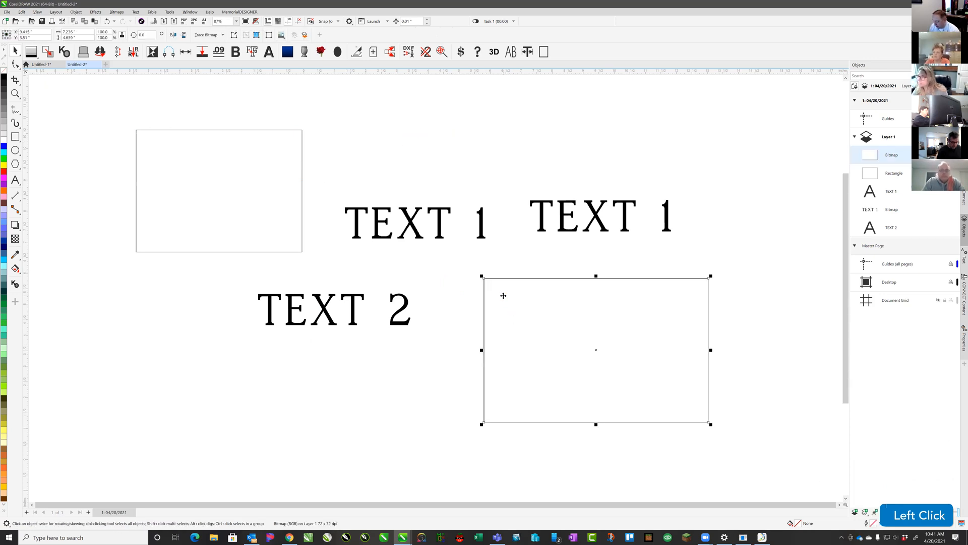
pyautogui.press('Delete')
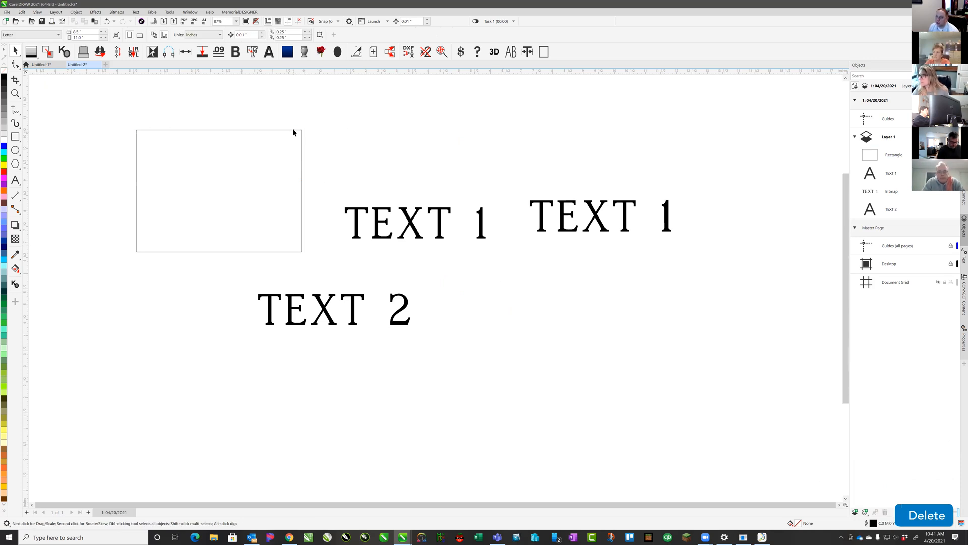
pyautogui.click(285, 130)
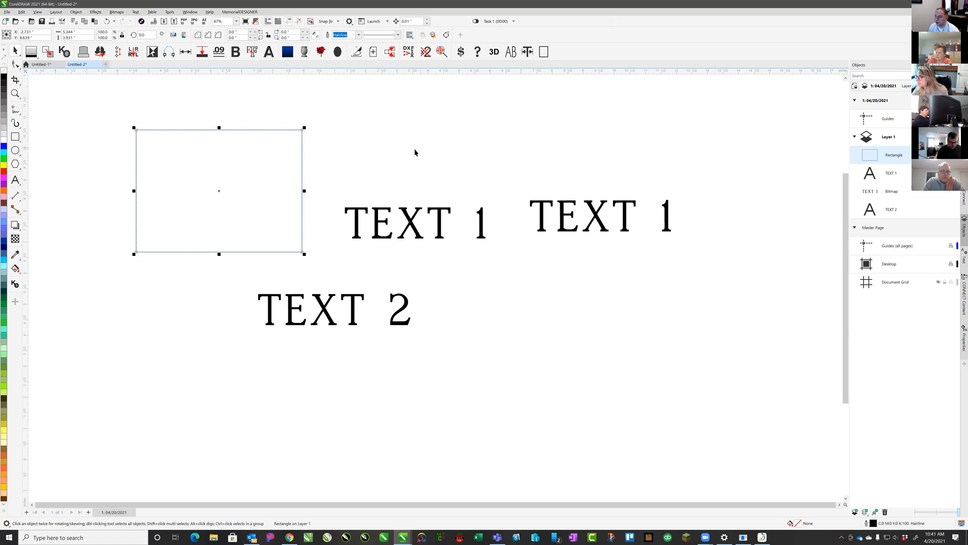
pyautogui.press('Delete')
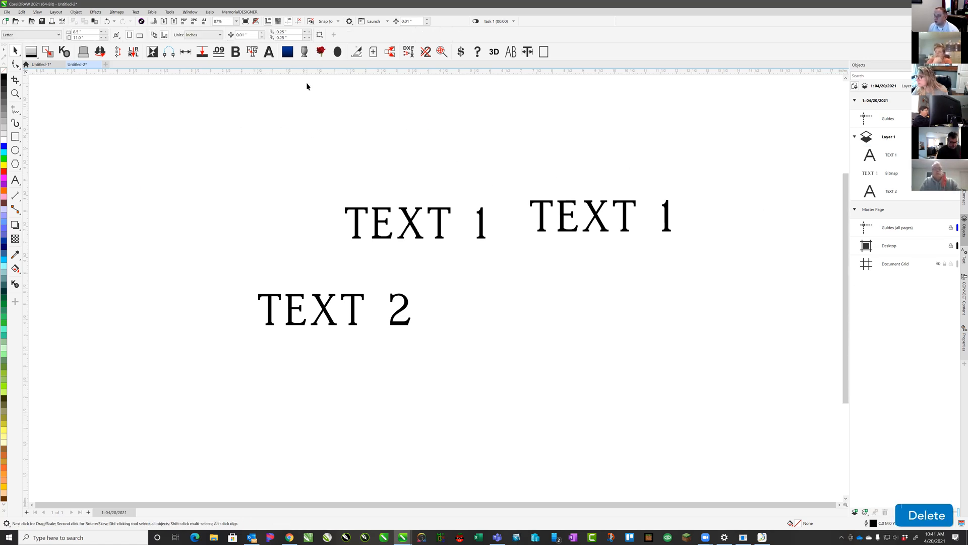
pyautogui.click(211, 4)
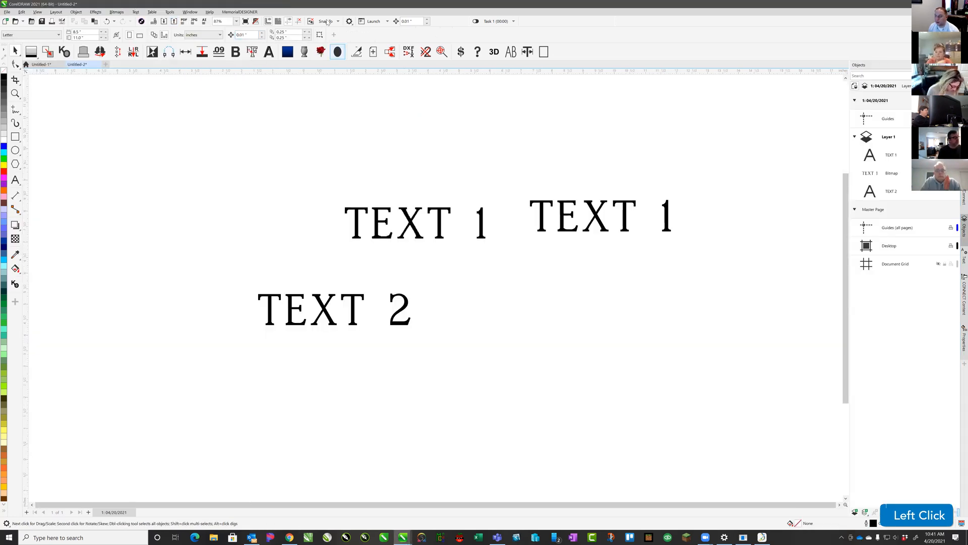
pyautogui.doubleClick(281, 4)
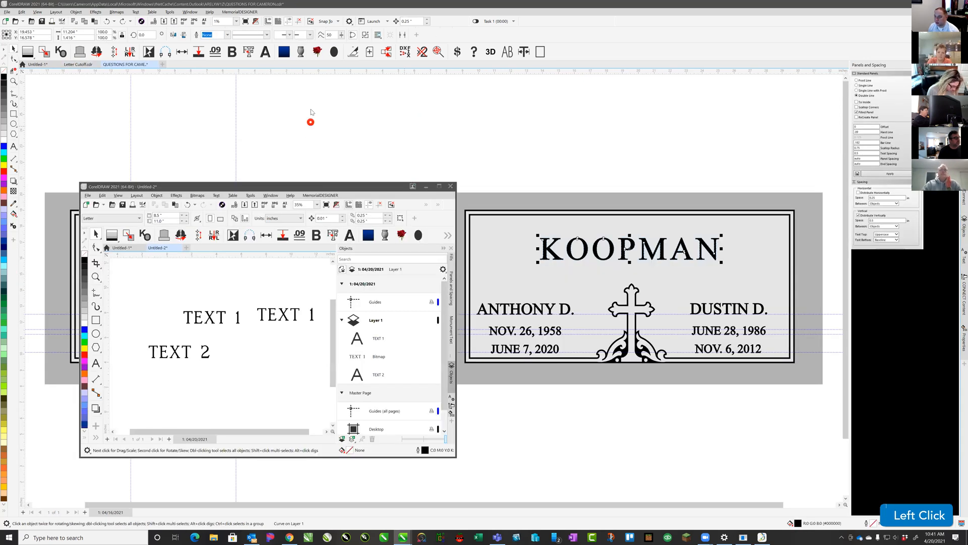
pyautogui.click(264, 179)
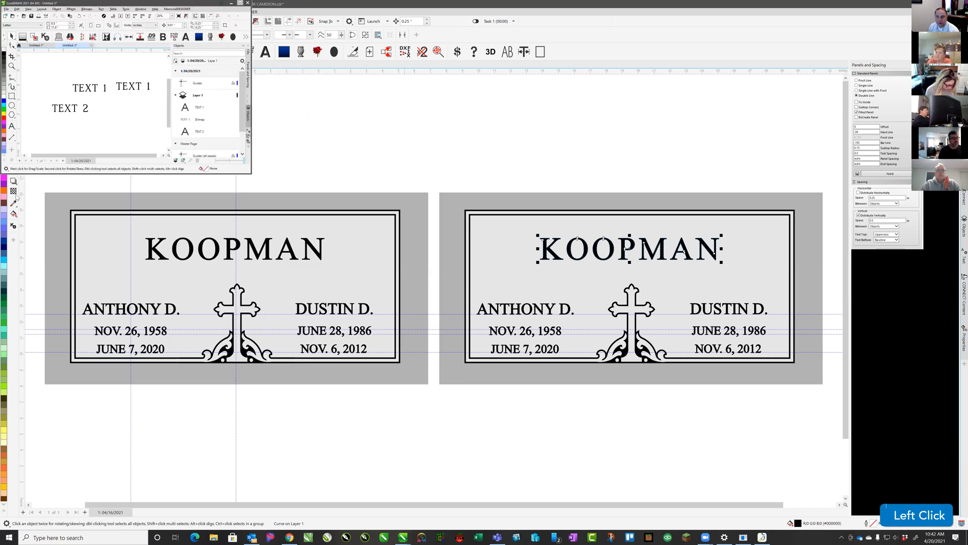
pyautogui.doubleClick(203, 5)
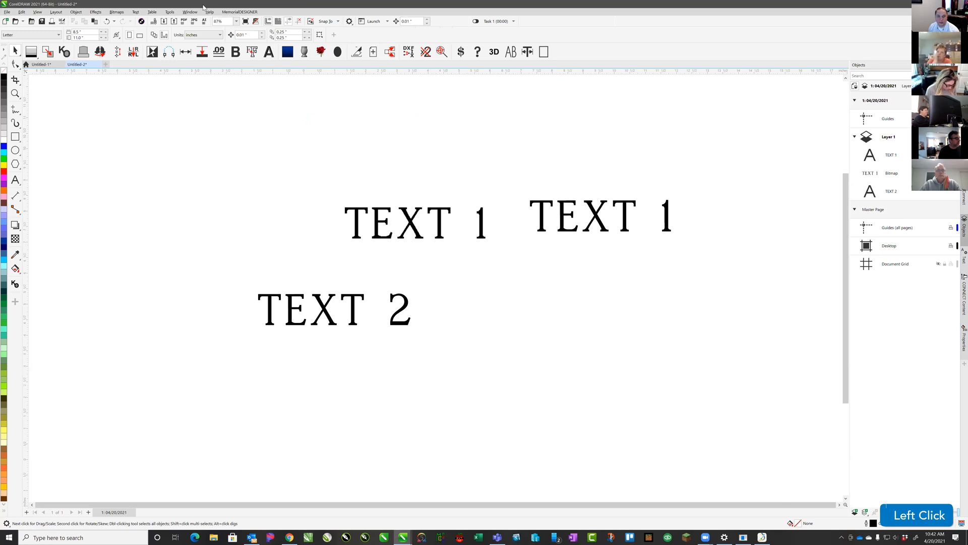
pyautogui.hotkey('alt', 'Tab')
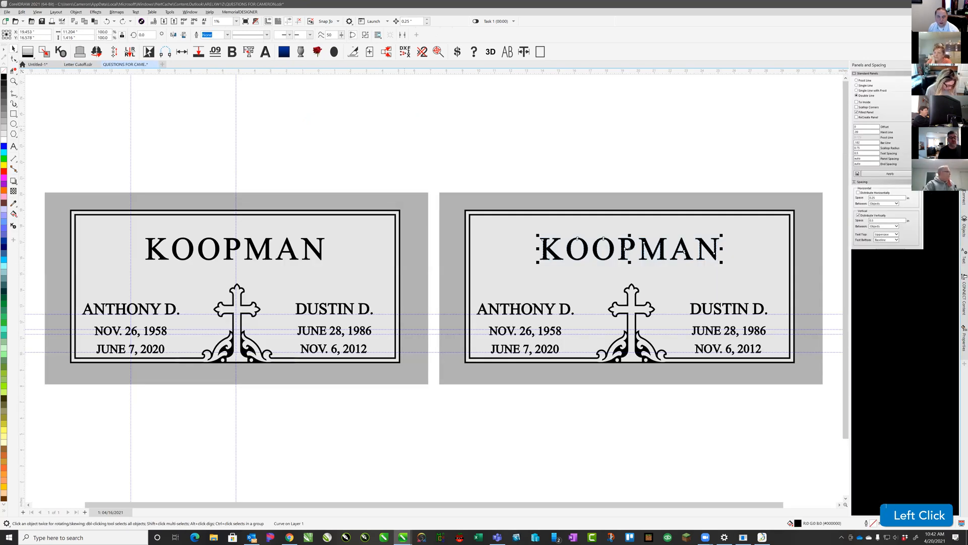
pyautogui.press('super+Up')
pyautogui.press('super+Left')
pyautogui.press('super+Left')
pyautogui.press('super+Left')
pyautogui.press('super+Left')
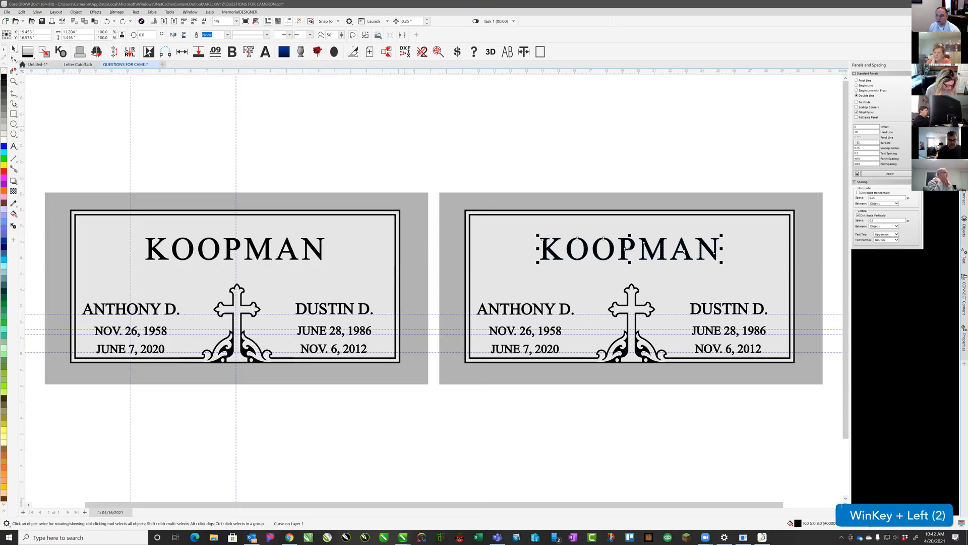
pyautogui.press('super+Left')
pyautogui.press('super+Up')
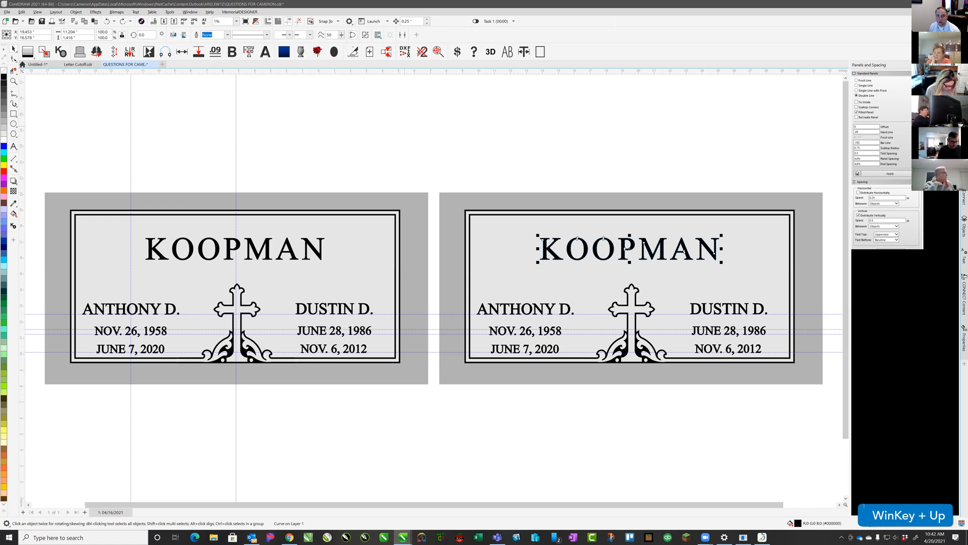
pyautogui.press('super+Up')
pyautogui.press('super+Left')
pyautogui.press('super+Up')
pyautogui.press('super+Left')
pyautogui.press('super+Left')
pyautogui.press('super+Left')
pyautogui.press('super+Left')
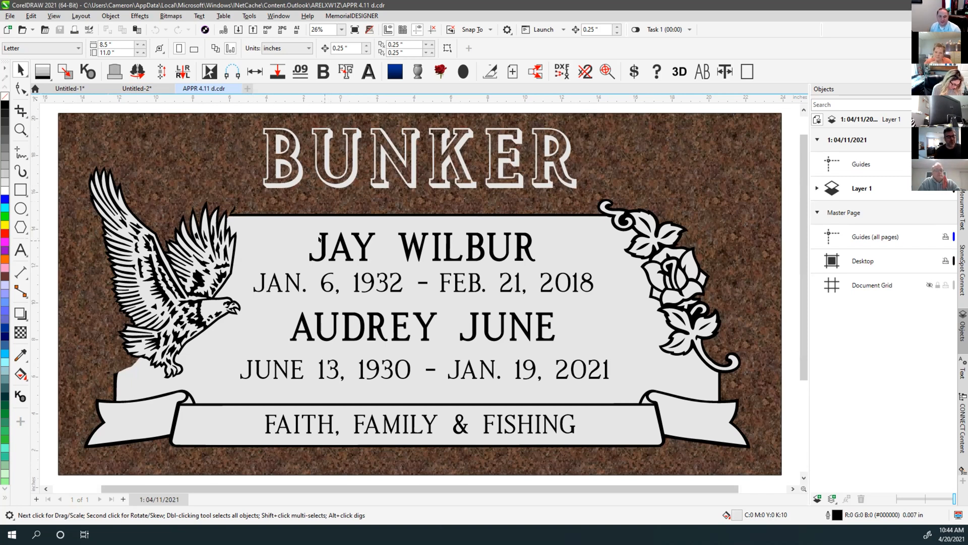
# Check the headstone in wireframe, then return to the granite colour preview
pyautogui.click(227, 106)
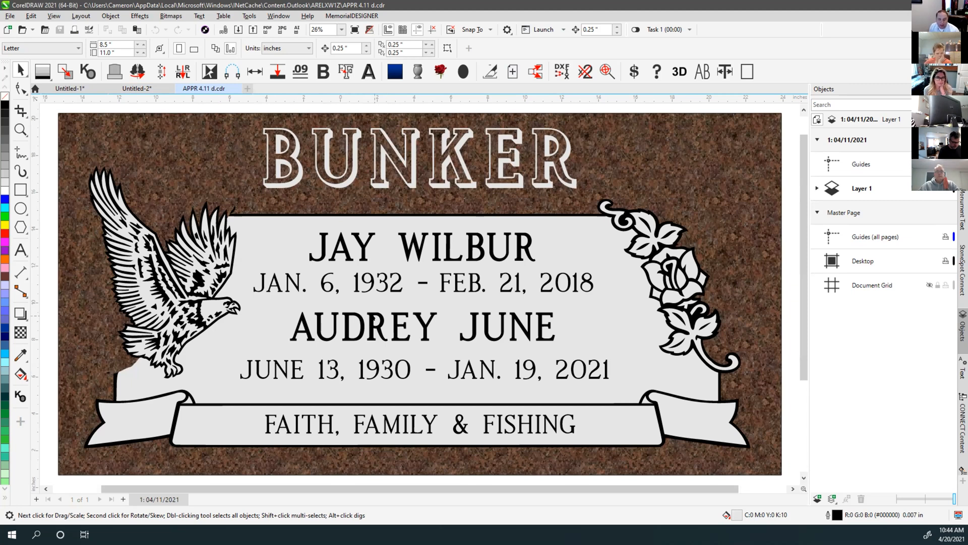
pyautogui.hotkey('shift', 'F9')
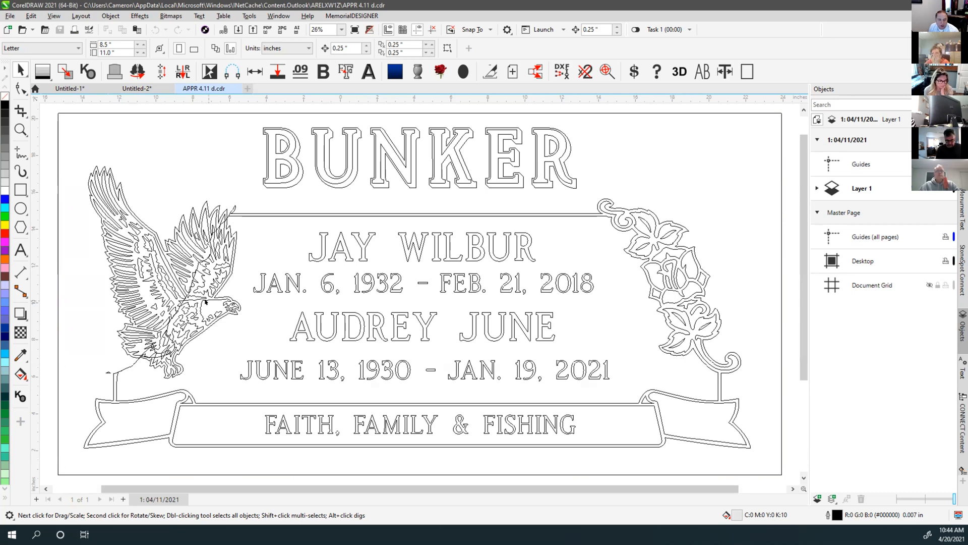
pyautogui.hotkey('shift', 'F9')
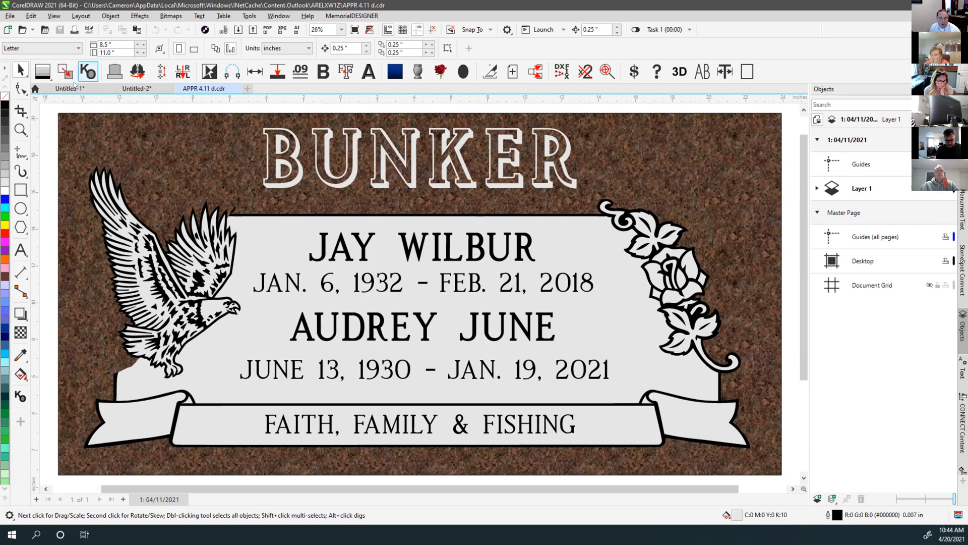
# Node-edit to create a connecting curve from the flower stem node to the panel corner
pyautogui.click(20, 89)
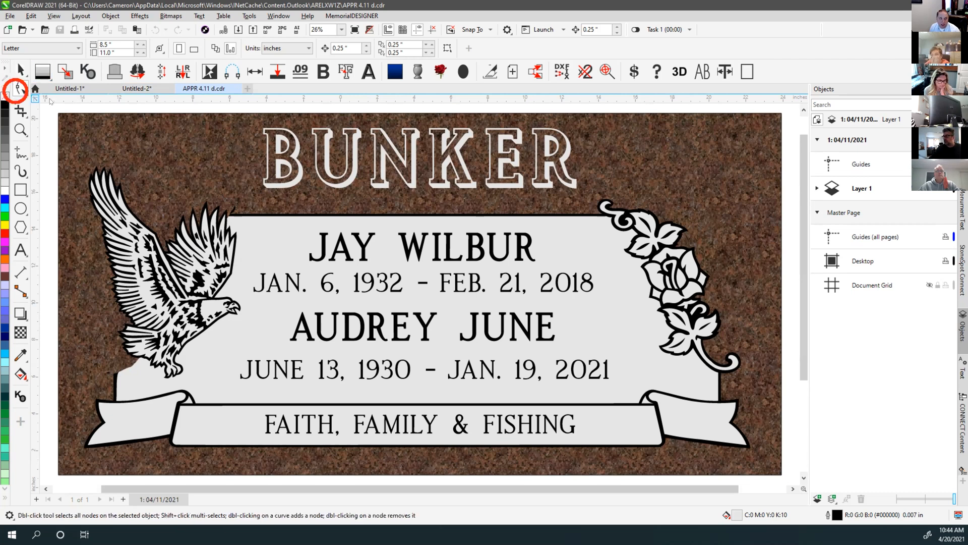
pyautogui.click(684, 369)
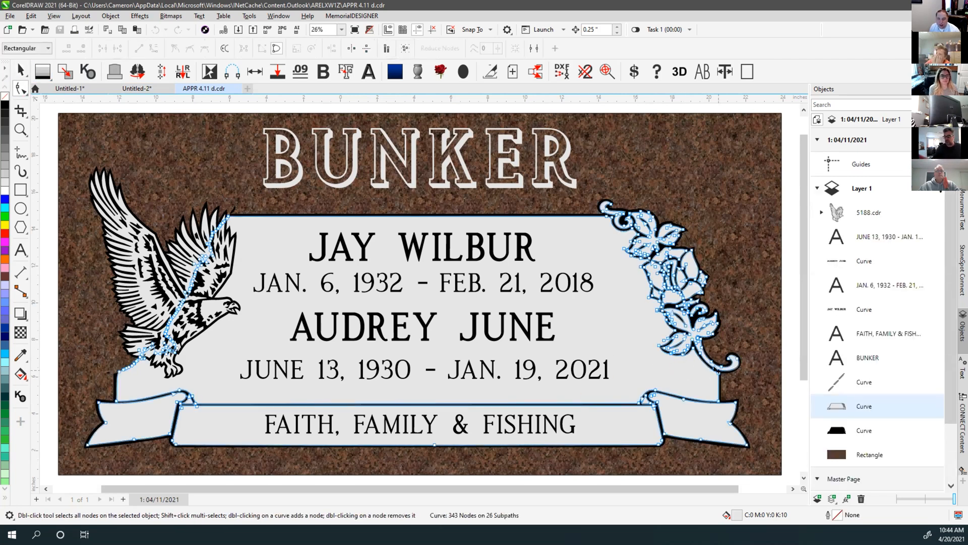
pyautogui.scroll(4, 707, 364)
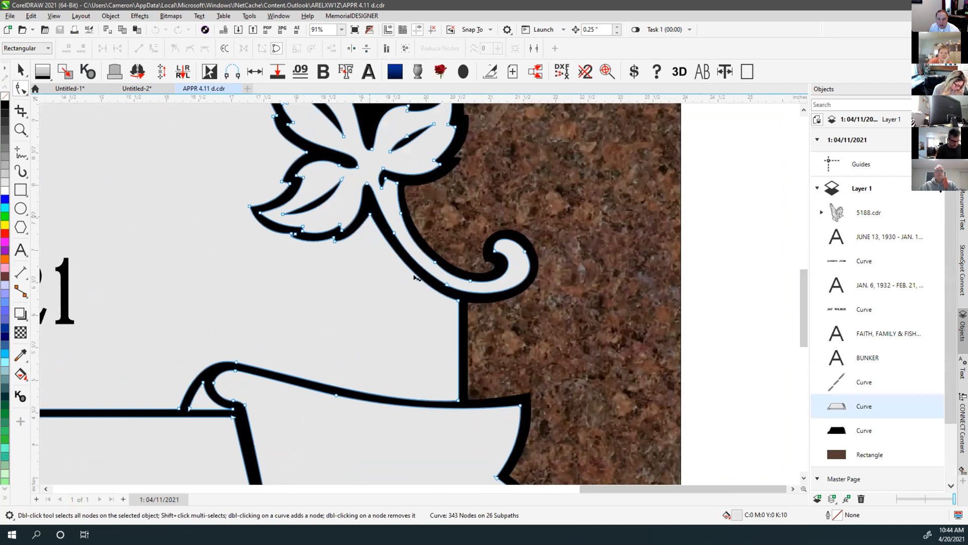
pyautogui.click(432, 327)
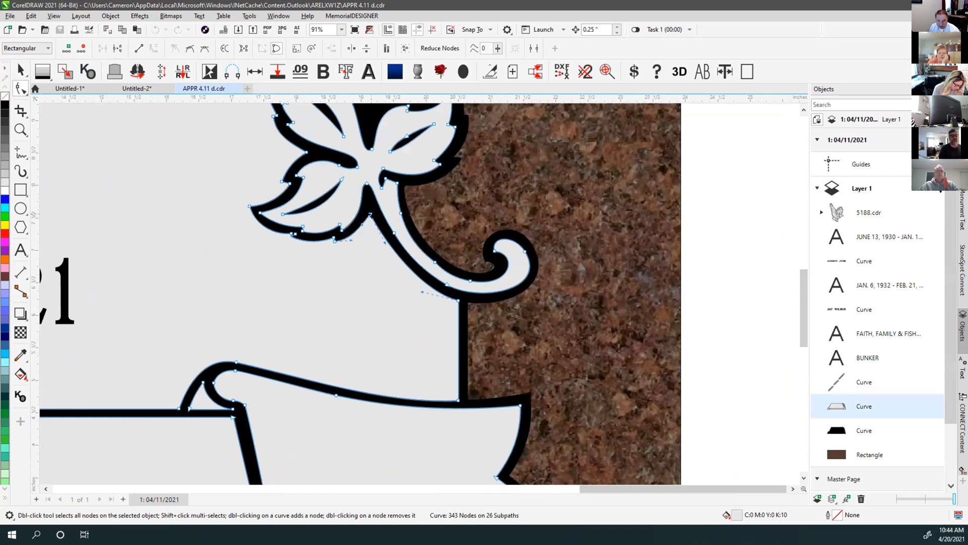
pyautogui.keyDown('shift'); pyautogui.click(466, 409); pyautogui.keyUp('shift')
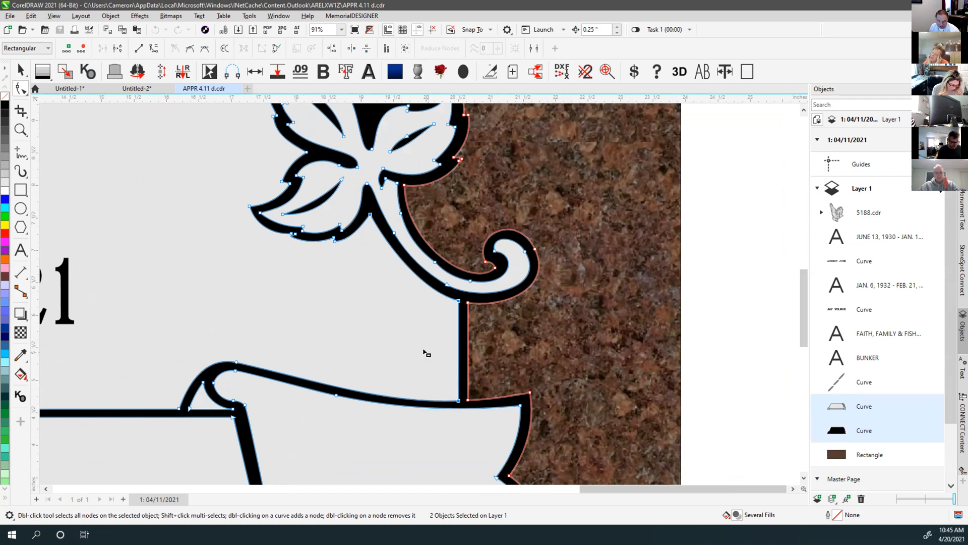
pyautogui.click(417, 322)
pyautogui.click(370, 214)
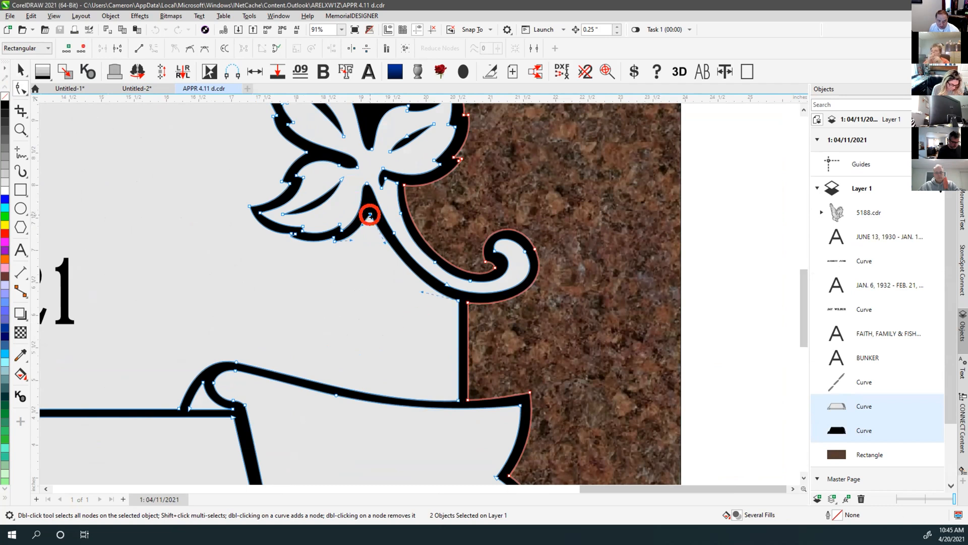
pyautogui.click(457, 400)
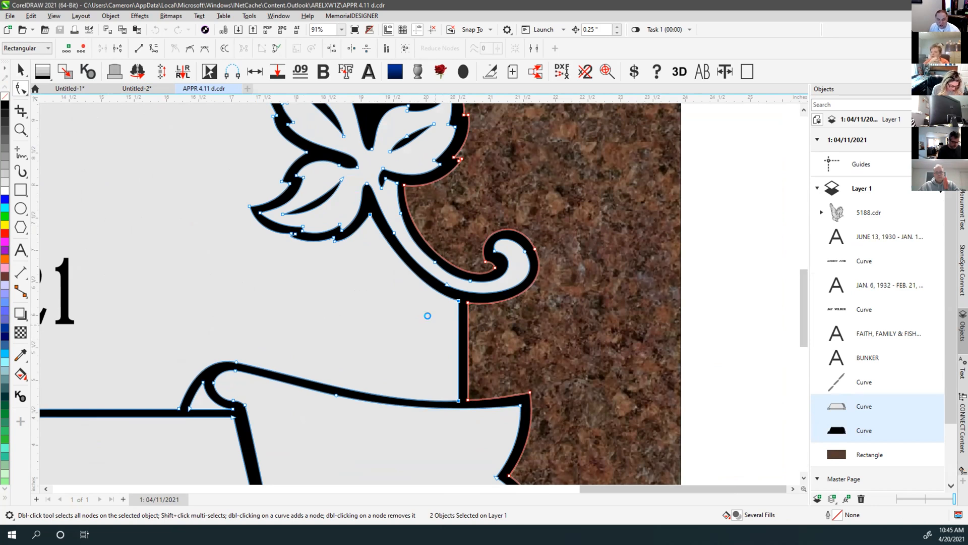
pyautogui.hotkey('ctrl', 'l')
# Select the new stem curve, undo a trial move to the right, and zoom out
pyautogui.click(21, 70)
pyautogui.press('space')
pyautogui.moveTo(436, 303); pyautogui.dragTo(712, 302)
pyautogui.hotkey('ctrl', 'z')
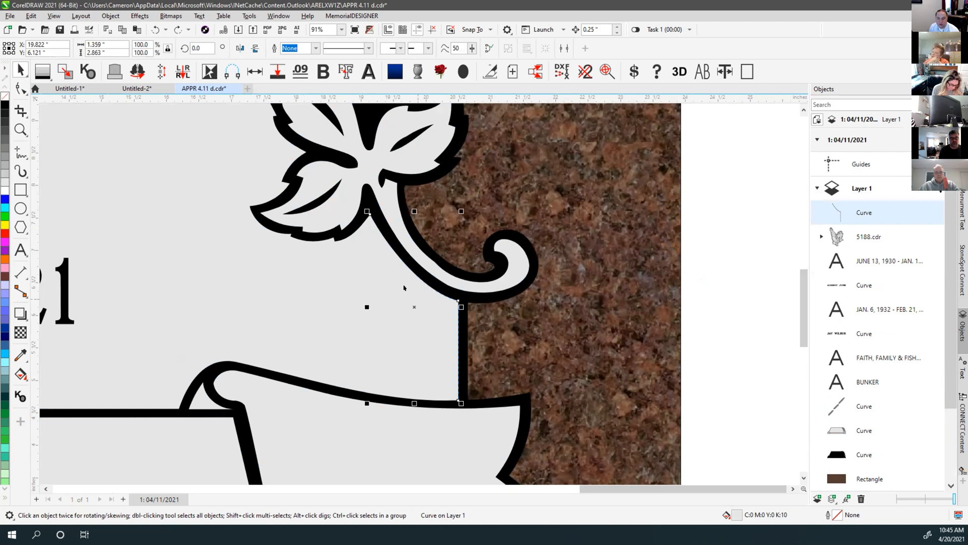
pyautogui.scroll(-5, 411, 334)
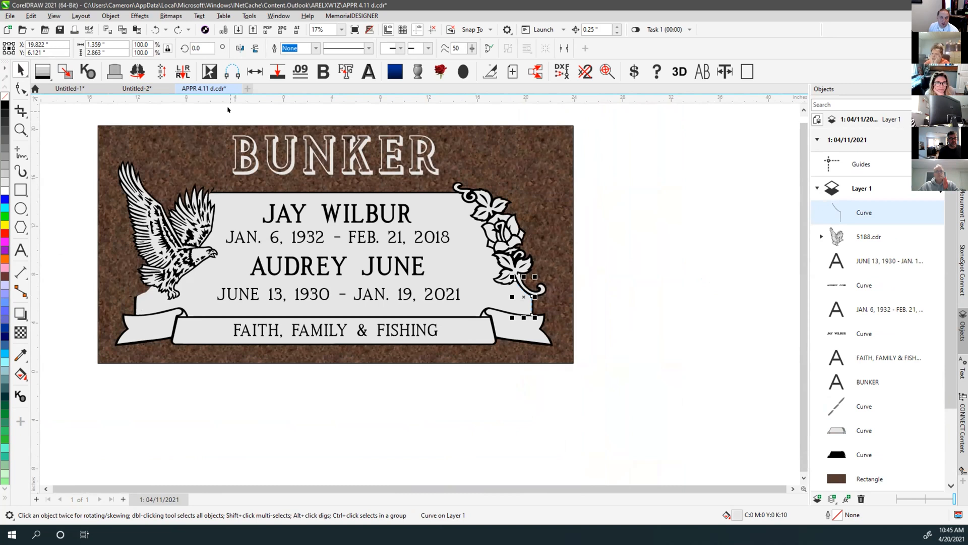
# Add a mirrored stem copy with the MemorialDESIGNER button and select the left stem in wireframe
pyautogui.click(138, 71)
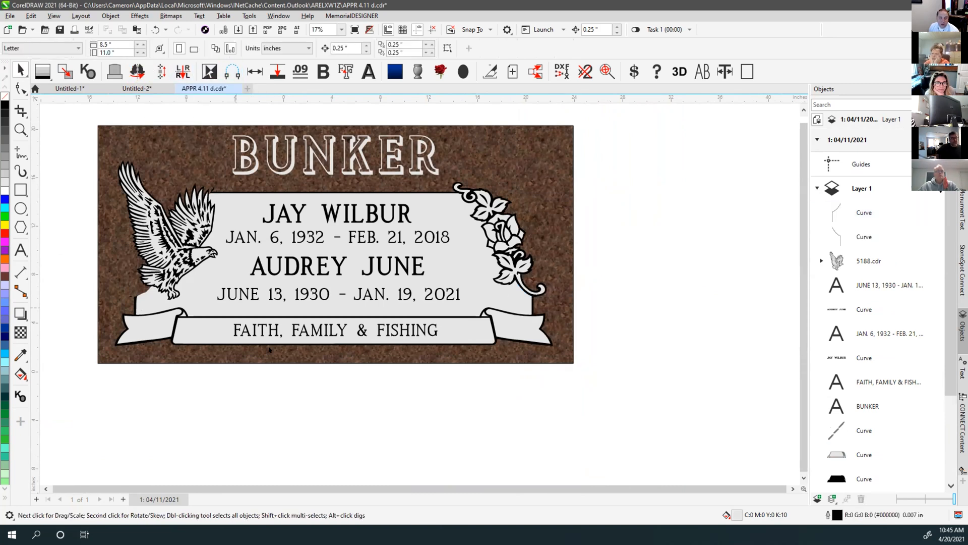
pyautogui.hotkey('shift', 'F9')
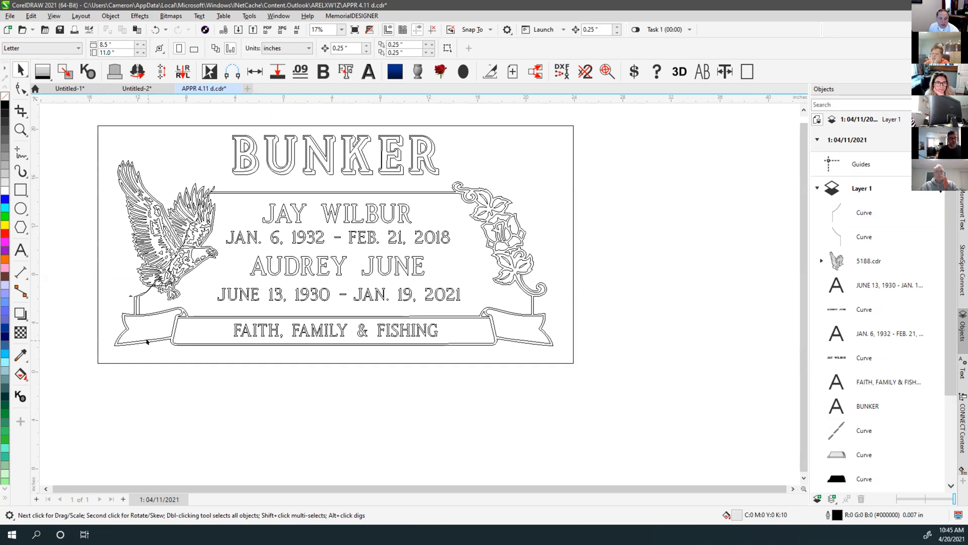
pyautogui.scroll(7, 138, 334)
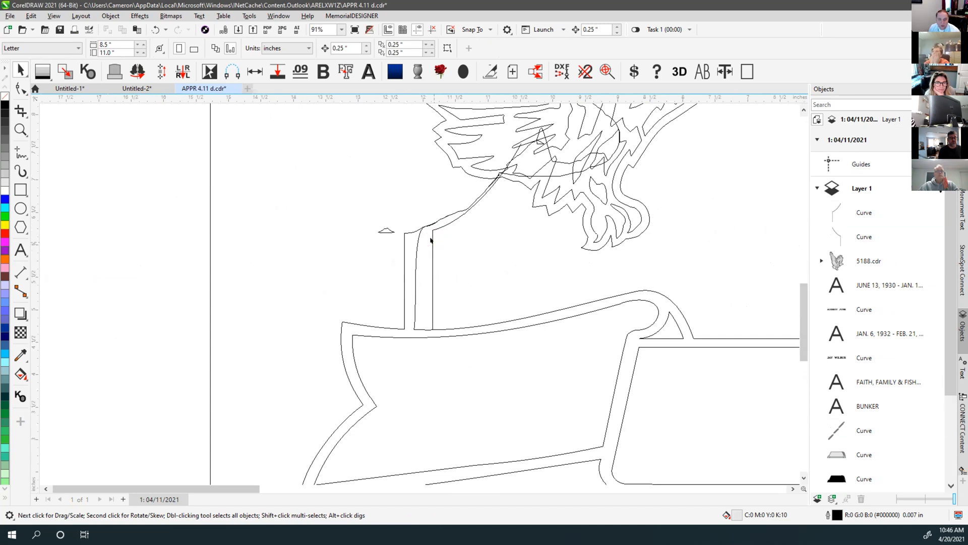
pyautogui.click(431, 239)
# Select both banner outlines and group them
pyautogui.scroll(-1, 414, 294)
pyautogui.scroll(-4, 415, 294)
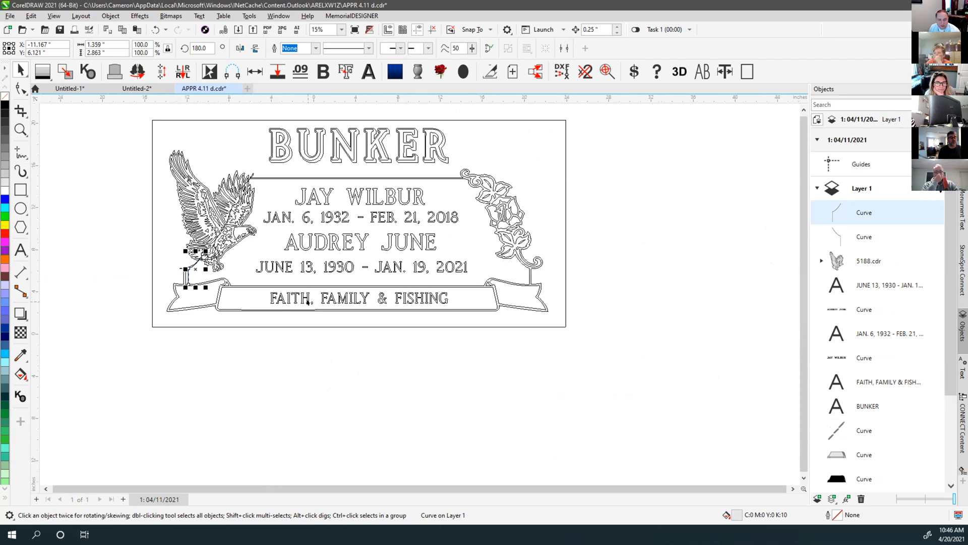
pyautogui.scroll(1, 308, 301)
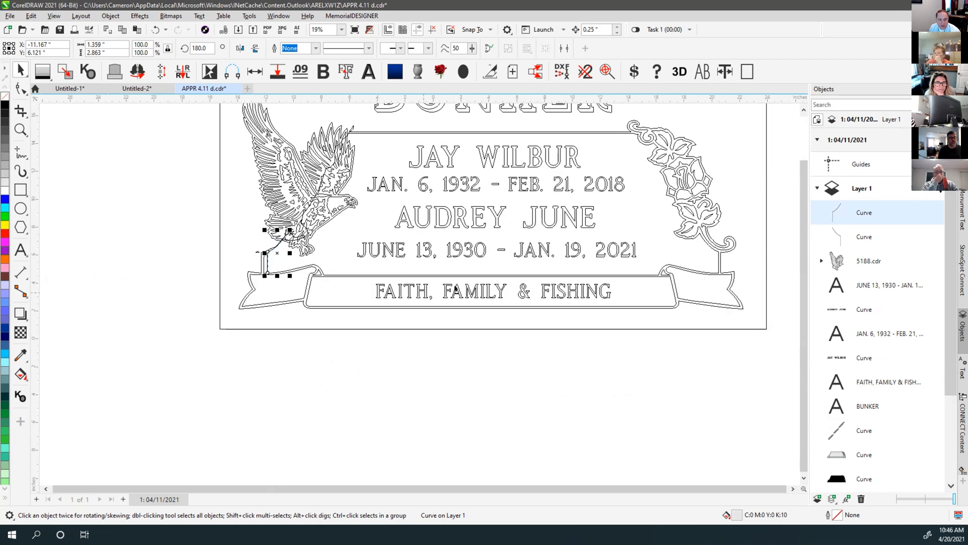
pyautogui.click(727, 273)
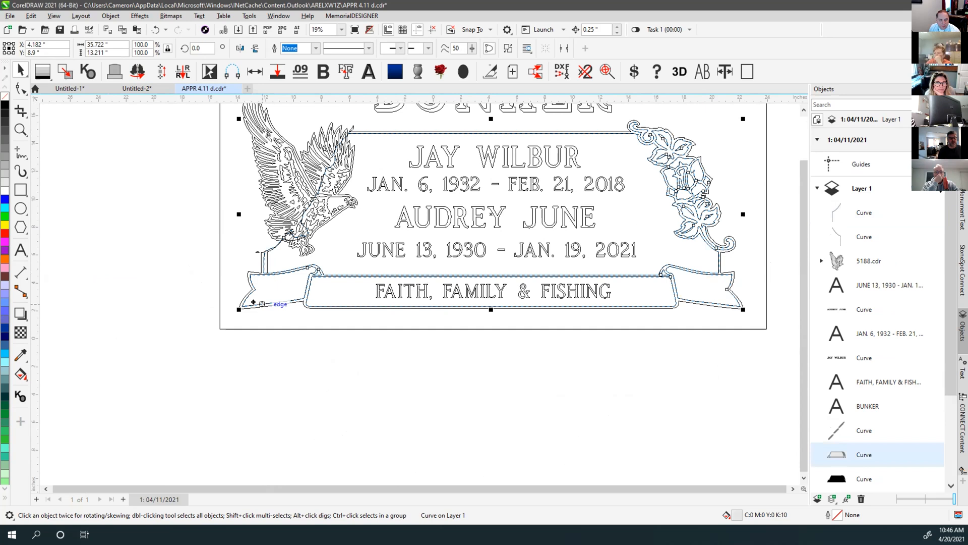
pyautogui.scroll(3, 254, 303)
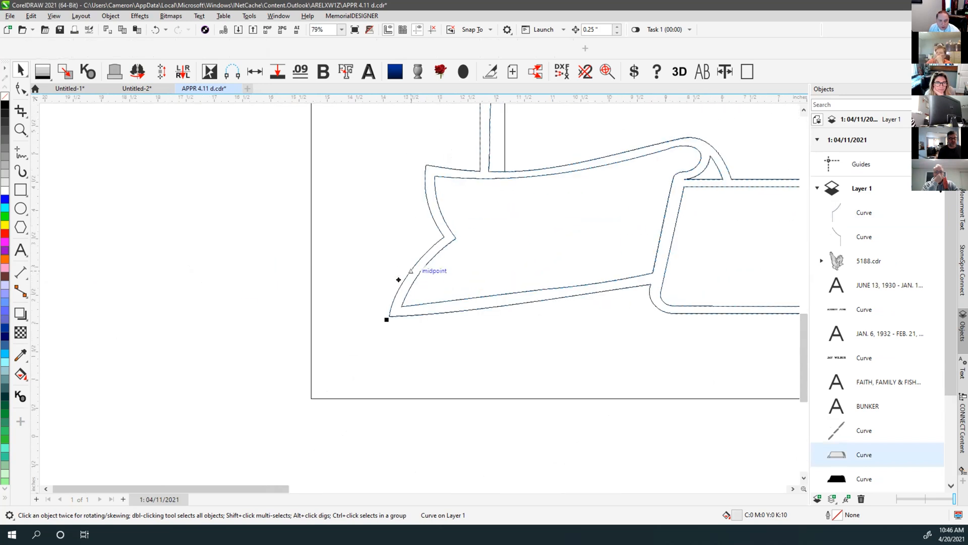
pyautogui.keyDown('shift'); pyautogui.click(399, 279); pyautogui.keyUp('shift')
pyautogui.scroll(-3, 392, 320)
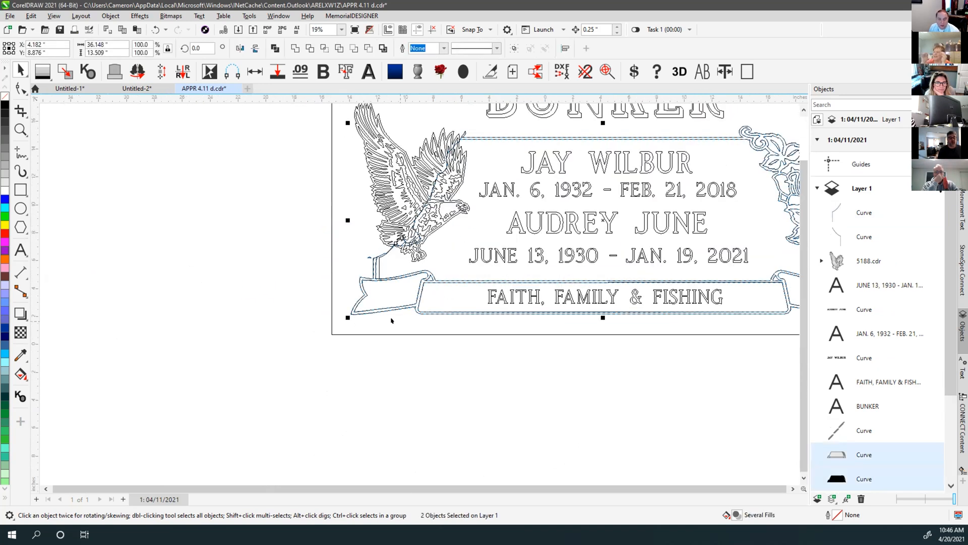
pyautogui.scroll(-1, 341, 312)
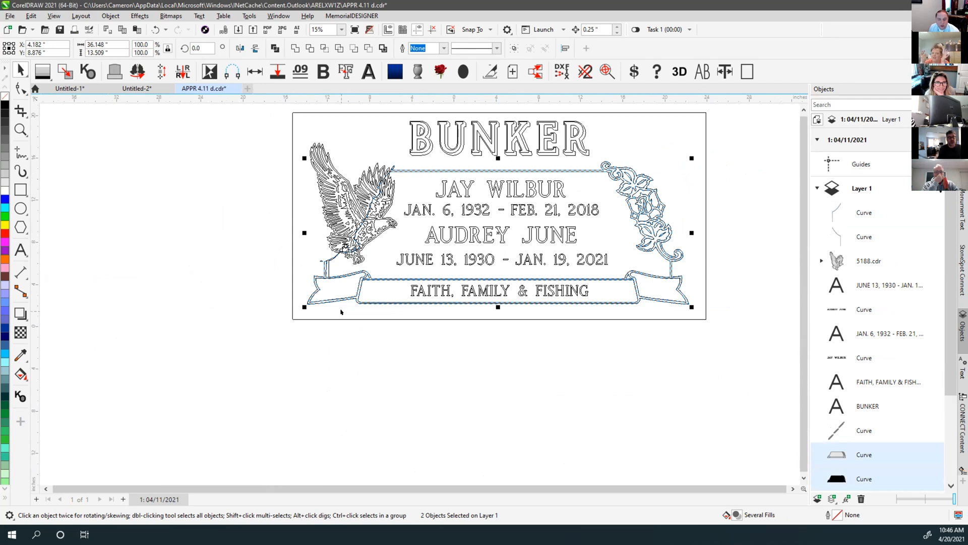
pyautogui.hotkey('ctrl', 'g')
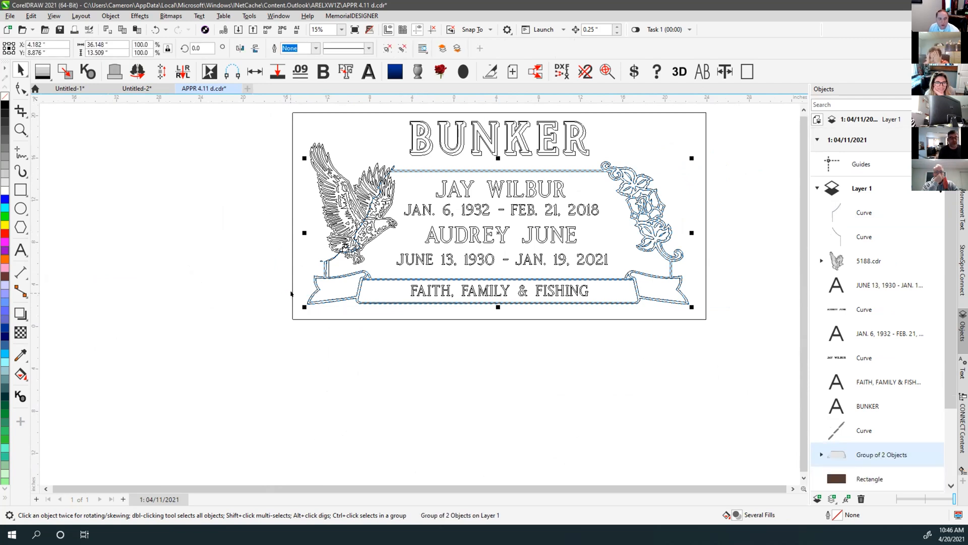
# Centre the artwork on the outer slab, revert it, and reselect the banner outline
pyautogui.keyDown('shift'); pyautogui.click(292, 298); pyautogui.keyUp('shift')
pyautogui.press('c')
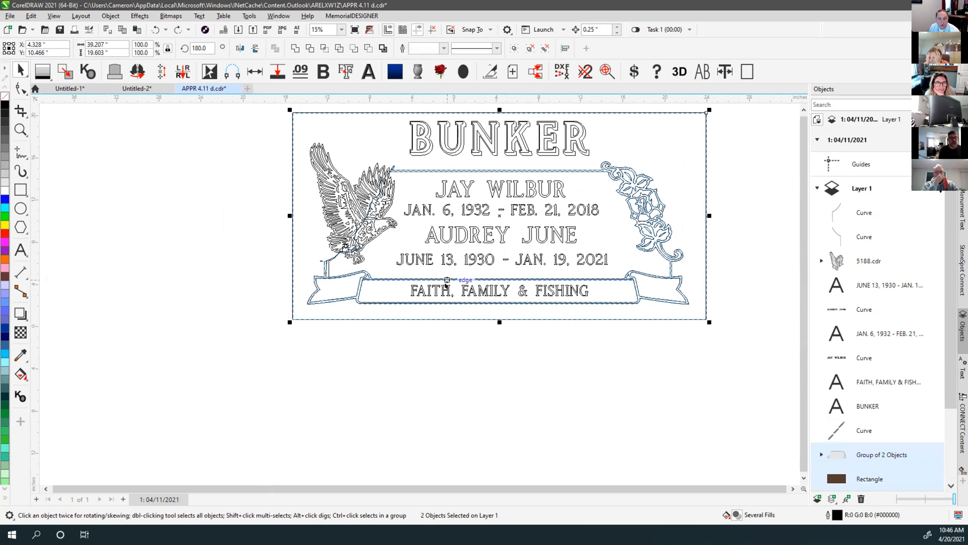
pyautogui.hotkey('ctrl', 'q')
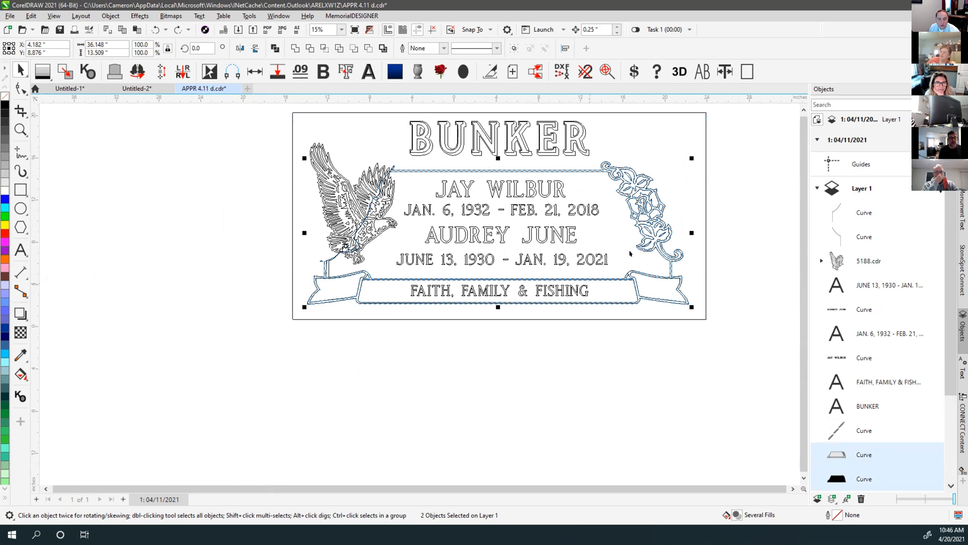
pyautogui.click(488, 360)
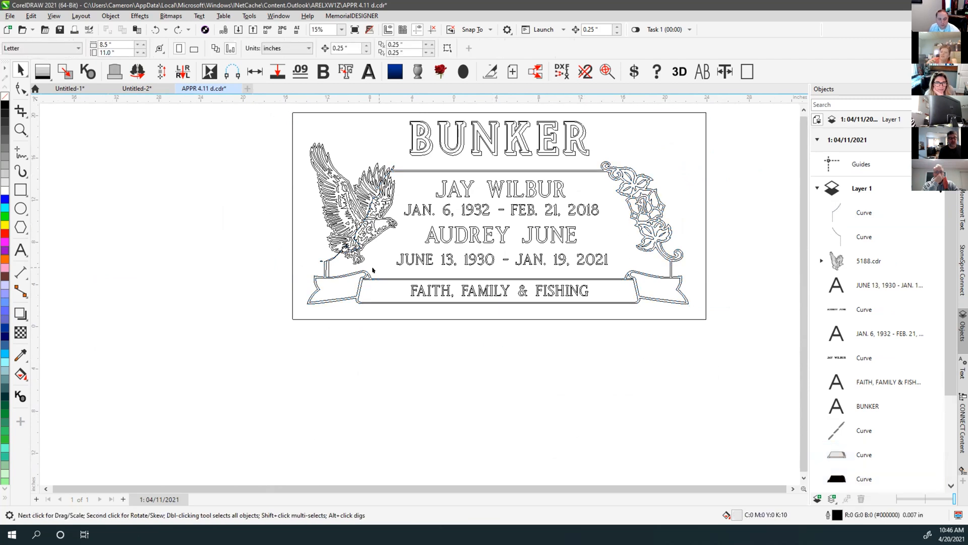
pyautogui.click(336, 276)
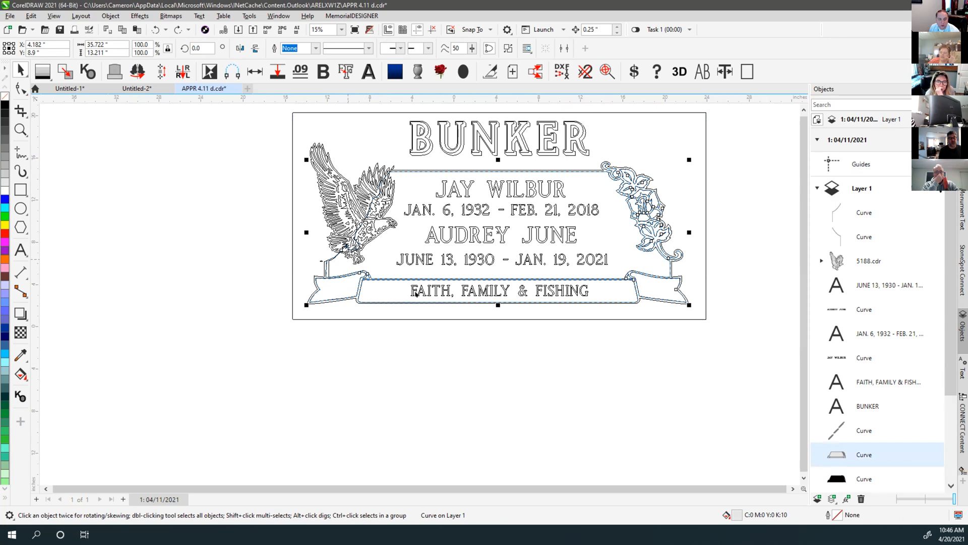
# Group the two banner outlines into one object
pyautogui.scroll(2, 398, 303)
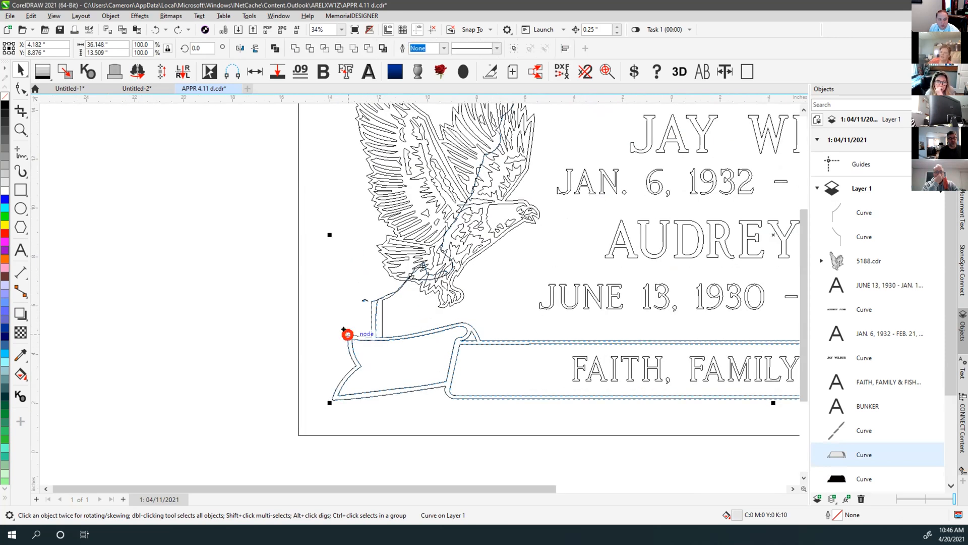
pyautogui.keyDown('shift'); pyautogui.click(348, 334); pyautogui.keyUp('shift')
pyautogui.scroll(-2, 416, 294)
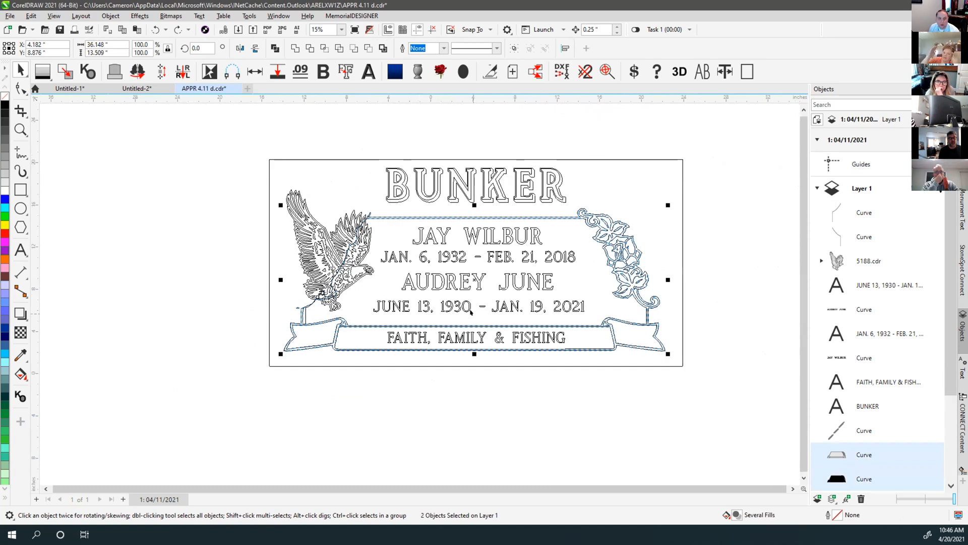
pyautogui.hotkey('ctrl', 'g')
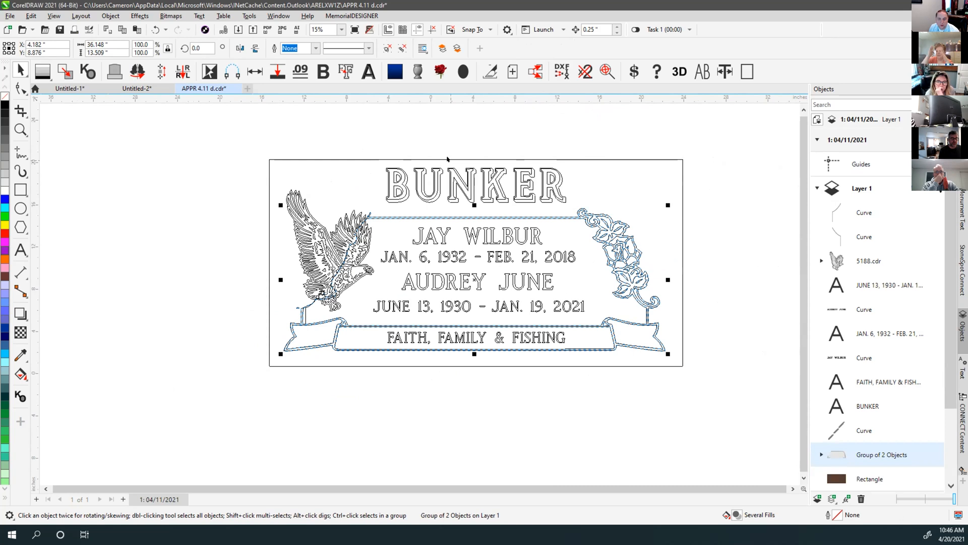
pyautogui.keyDown('shift'); pyautogui.click(447, 159); pyautogui.keyUp('shift')
pyautogui.click(479, 142)
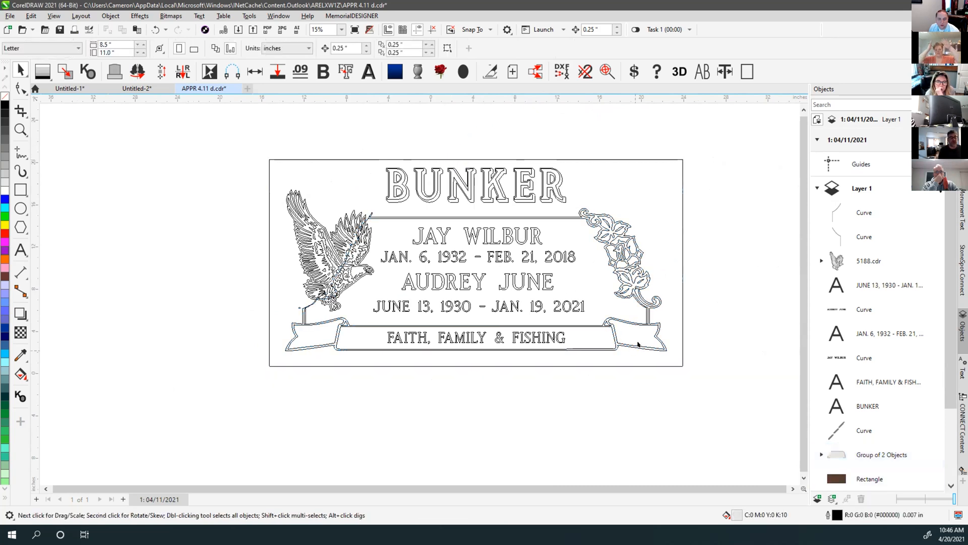
# Snap the right stem onto the flower stem line, delete the left stem, restore colour preview
pyautogui.scroll(4, 640, 340)
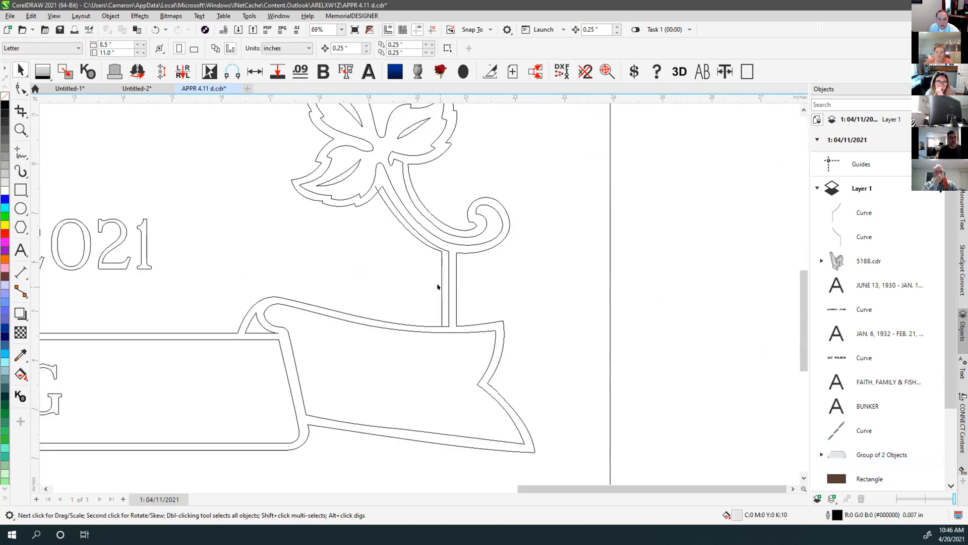
pyautogui.click(439, 313)
pyautogui.moveTo(441, 327); pyautogui.dragTo(449, 327)
pyautogui.press('F4')
pyautogui.click(114, 385)
pyautogui.click(119, 385)
pyautogui.press('Delete')
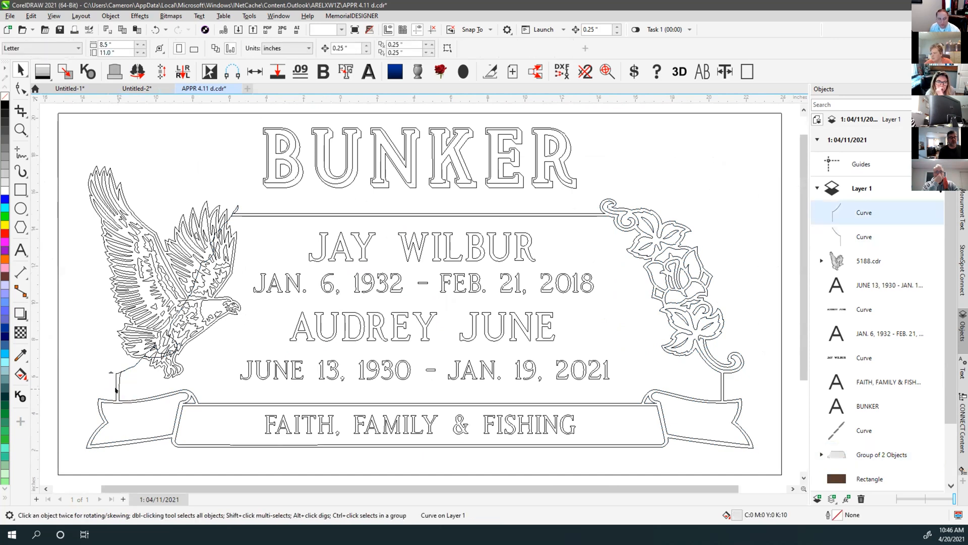
pyautogui.click(720, 377)
pyautogui.hotkey('shift', 'F9')
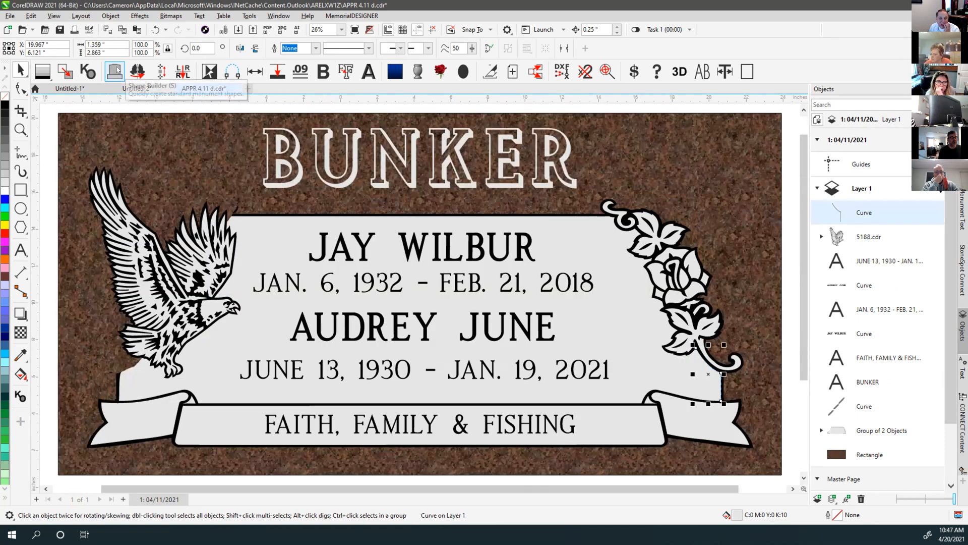
# Mirror the right stem to the banner's left end, checking it in wireframe and granite views
pyautogui.click(137, 71)
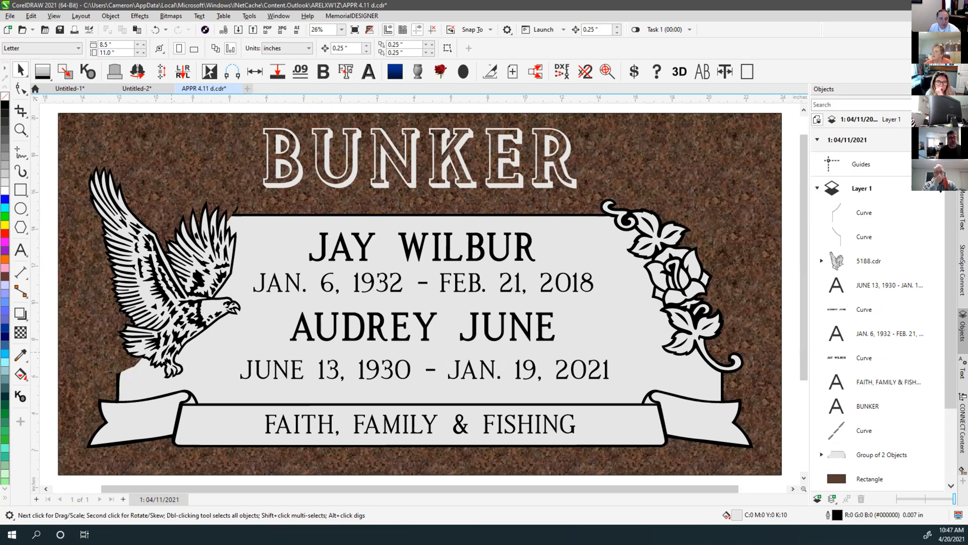
pyautogui.hotkey('shift', 'F9')
pyautogui.hotkey('shift', 'F9')
pyautogui.hotkey('shift', 'F9')
pyautogui.hotkey('shift', 'F9')
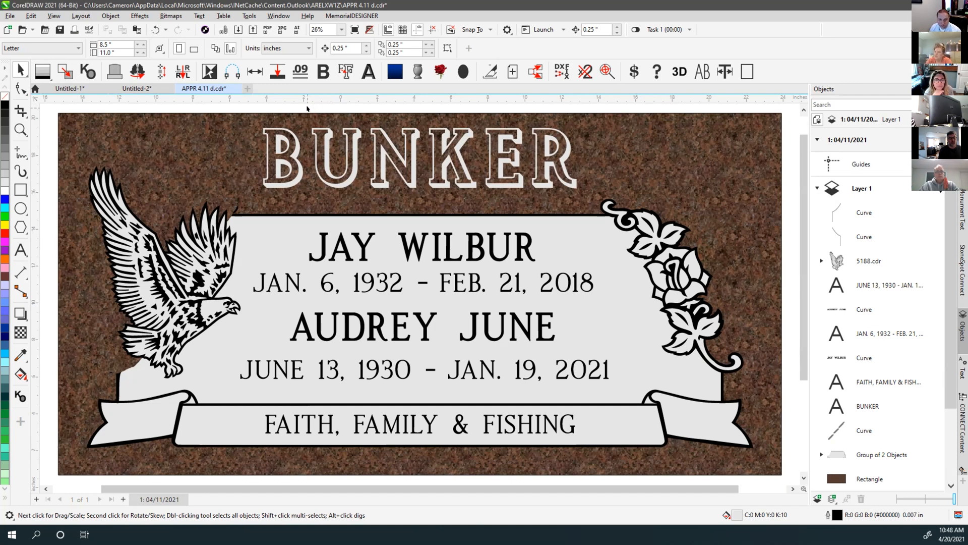
pyautogui.hotkey('shift', 'F9')
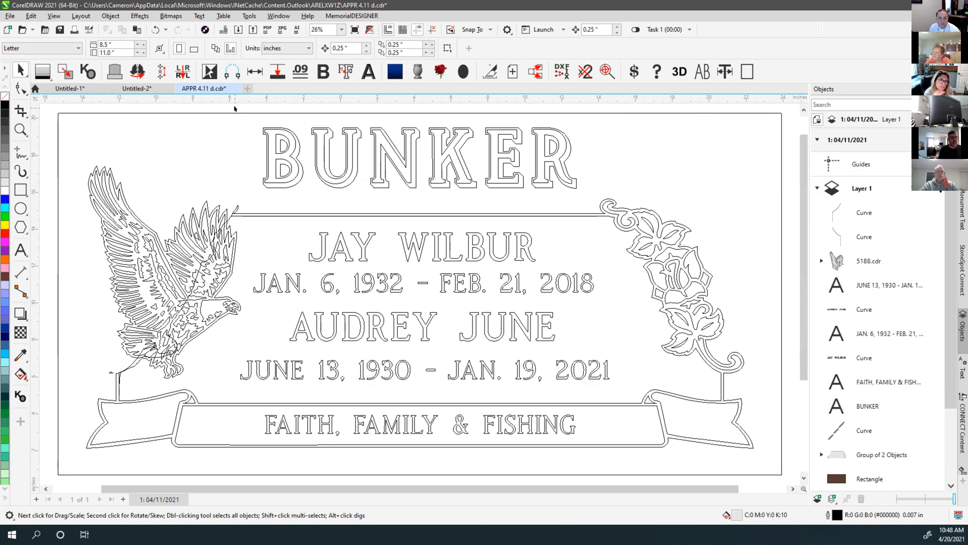
pyautogui.hotkey('shift', 'F9')
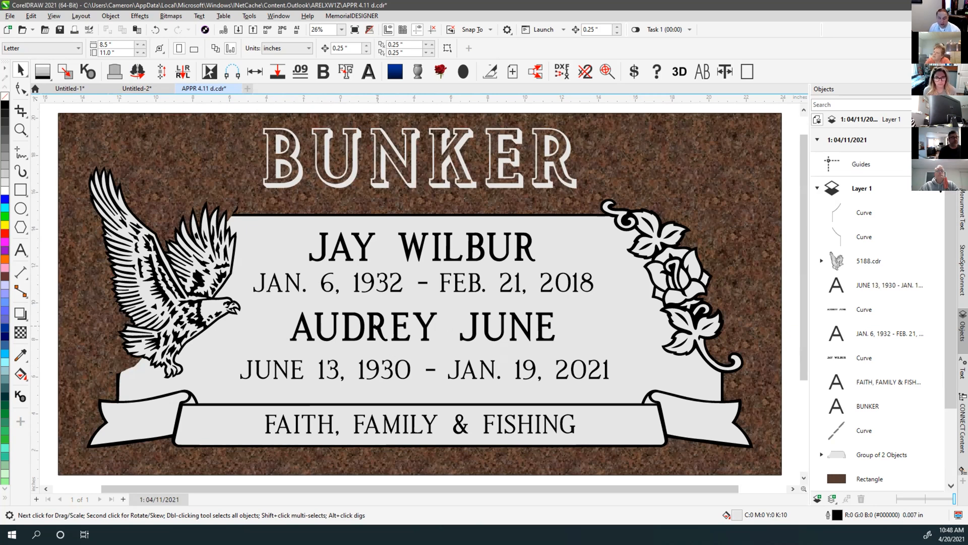
pyautogui.scroll(-3, 416, 293)
pyautogui.scroll(-1, 367, 303)
pyautogui.moveTo(326, 190); pyautogui.dragTo(583, 358)
pyautogui.moveTo(468, 312); pyautogui.dragTo(253, 313)
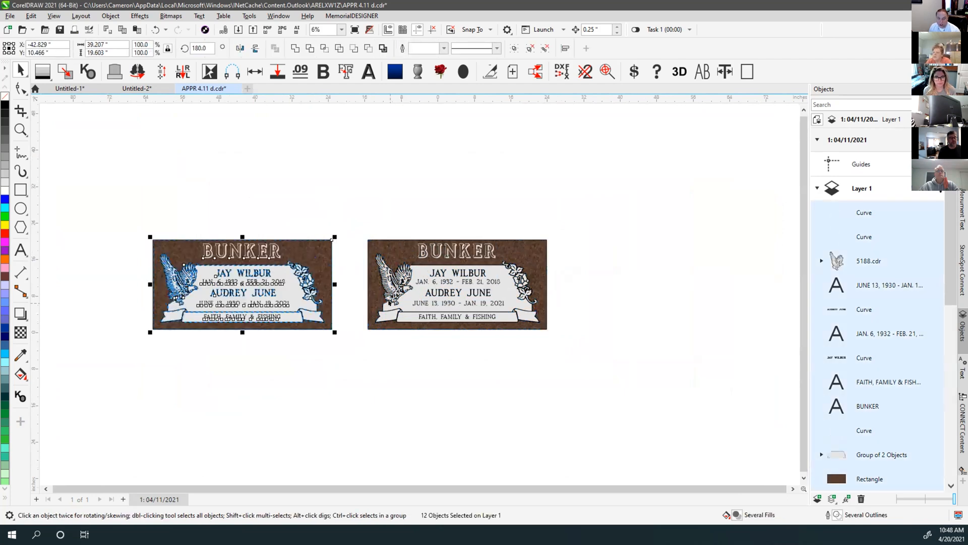
pyautogui.scroll(3, 388, 303)
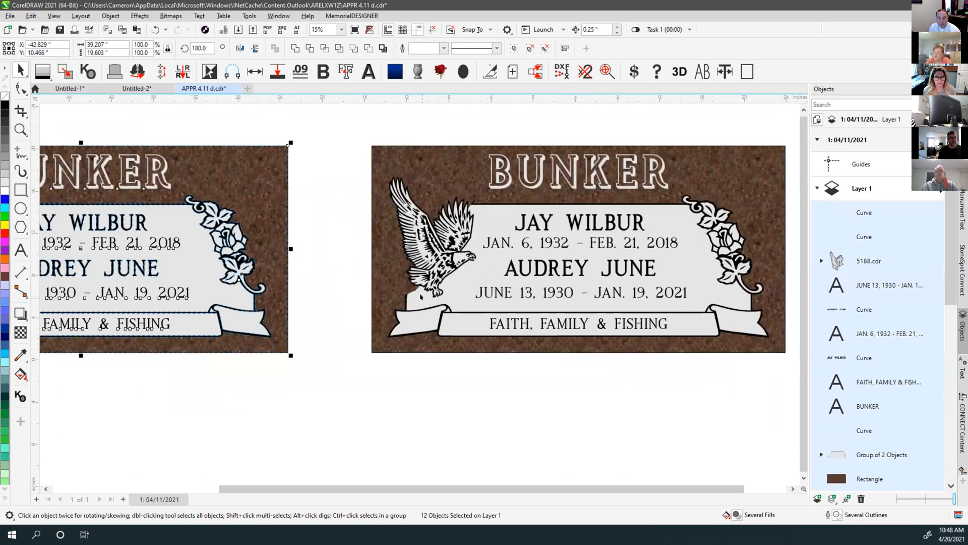
pyautogui.scroll(2, 420, 297)
pyautogui.click(238, 199)
pyautogui.press('F10')
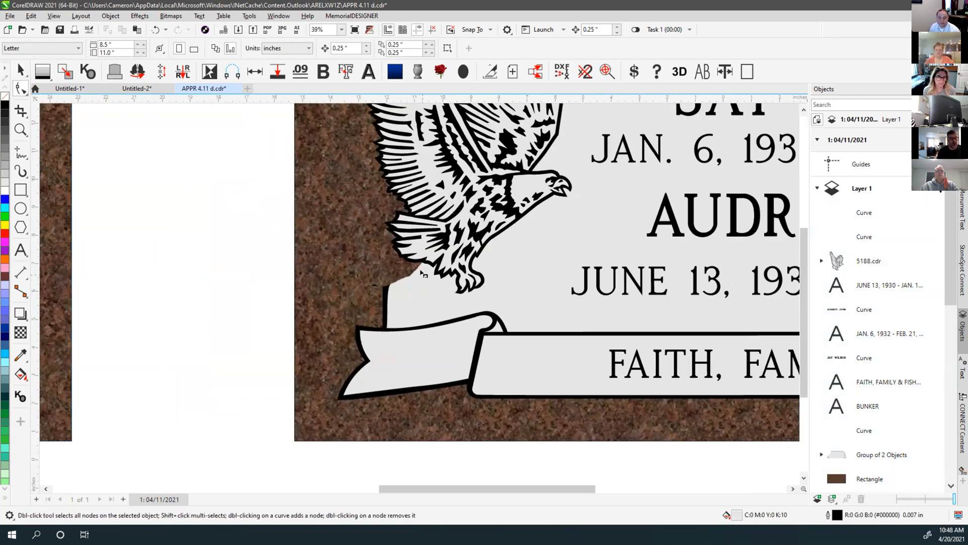
pyautogui.click(413, 272)
pyautogui.click(19, 71)
pyautogui.click(227, 251)
pyautogui.click(408, 274)
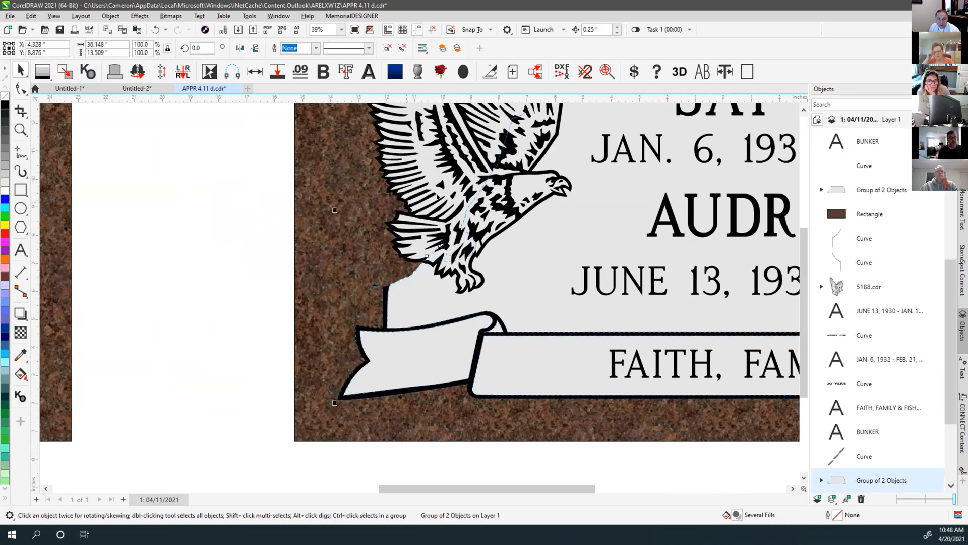
pyautogui.click(20, 89)
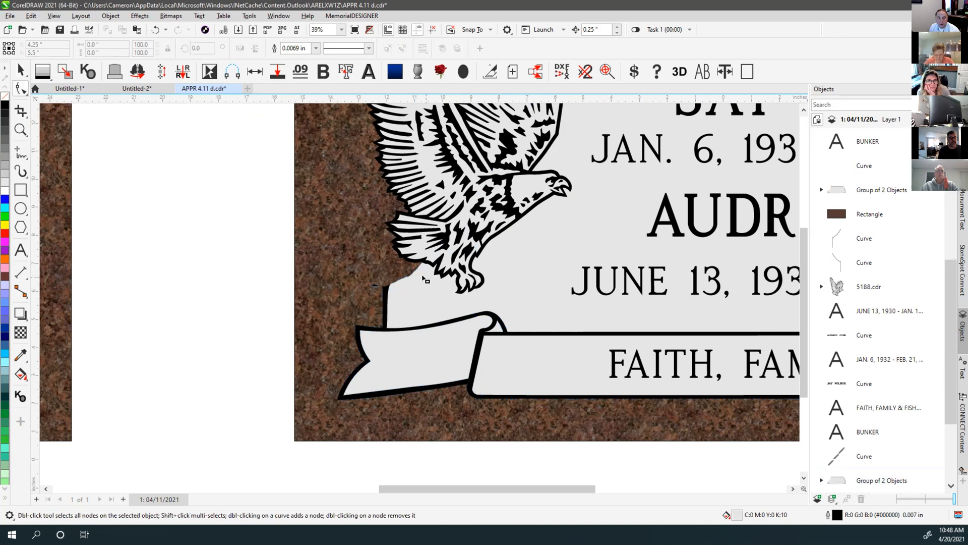
pyautogui.click(21, 70)
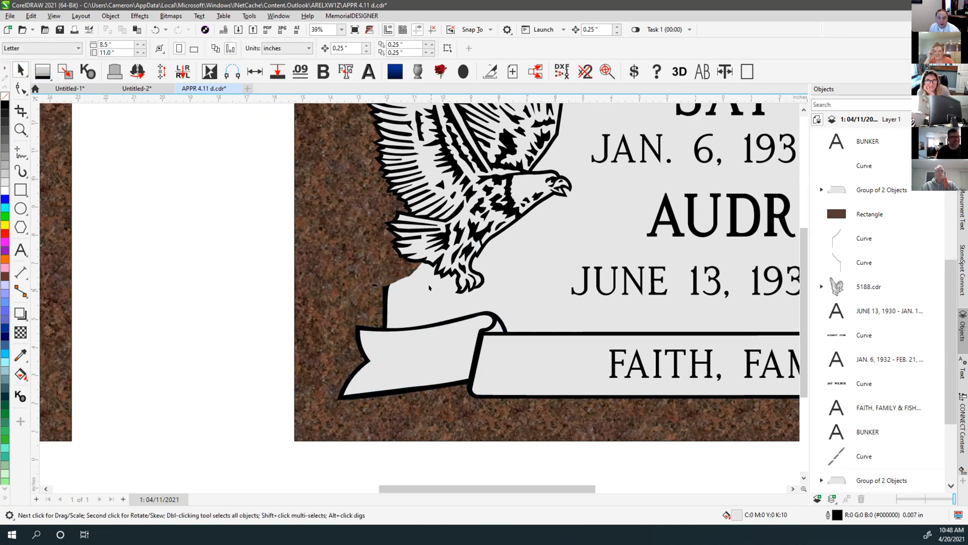
pyautogui.press('F4')
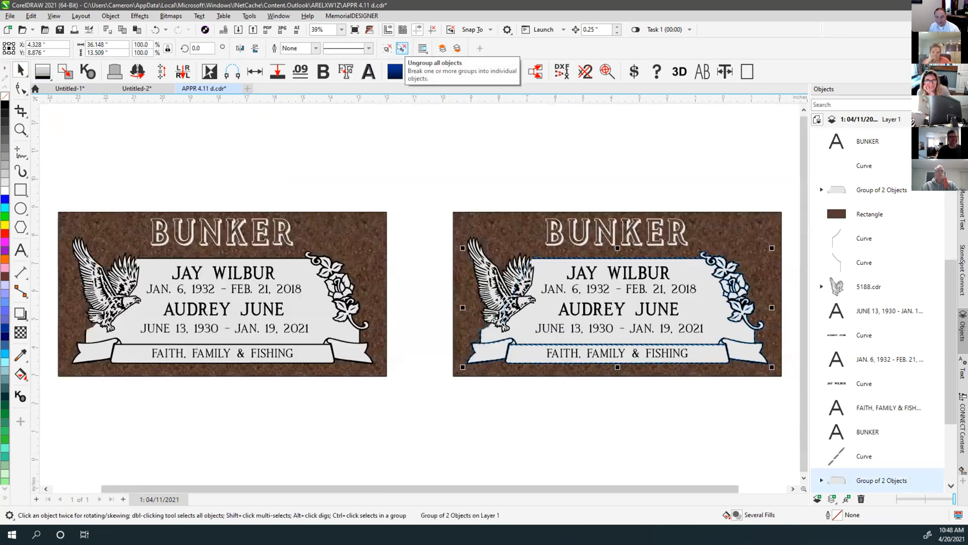
pyautogui.click(445, 170)
pyautogui.scroll(2, 416, 294)
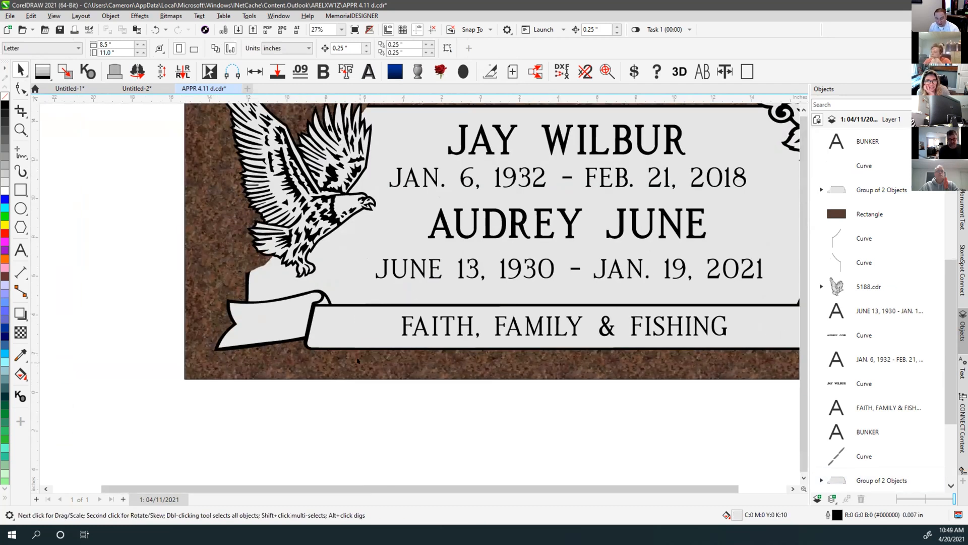
pyautogui.press('F4')
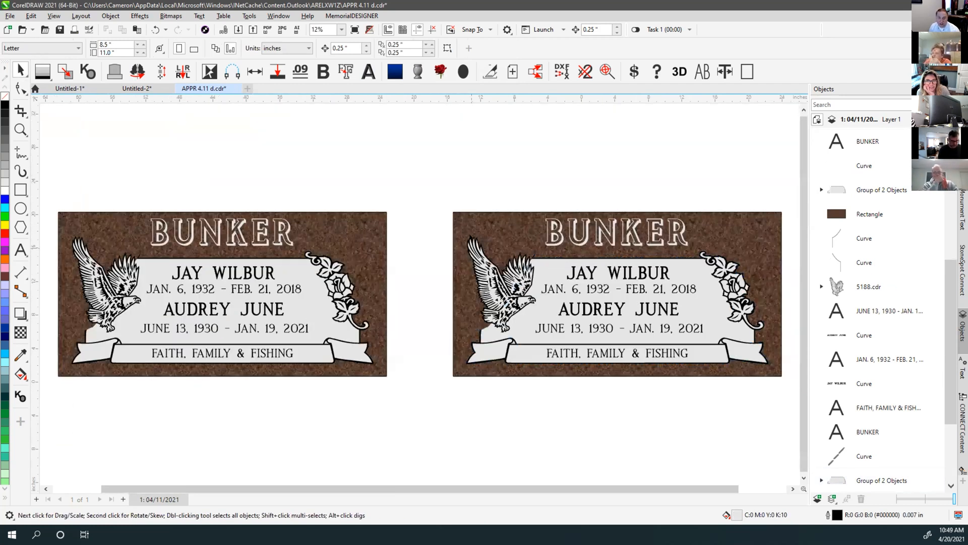
pyautogui.moveTo(445, 204); pyautogui.dragTo(741, 396)
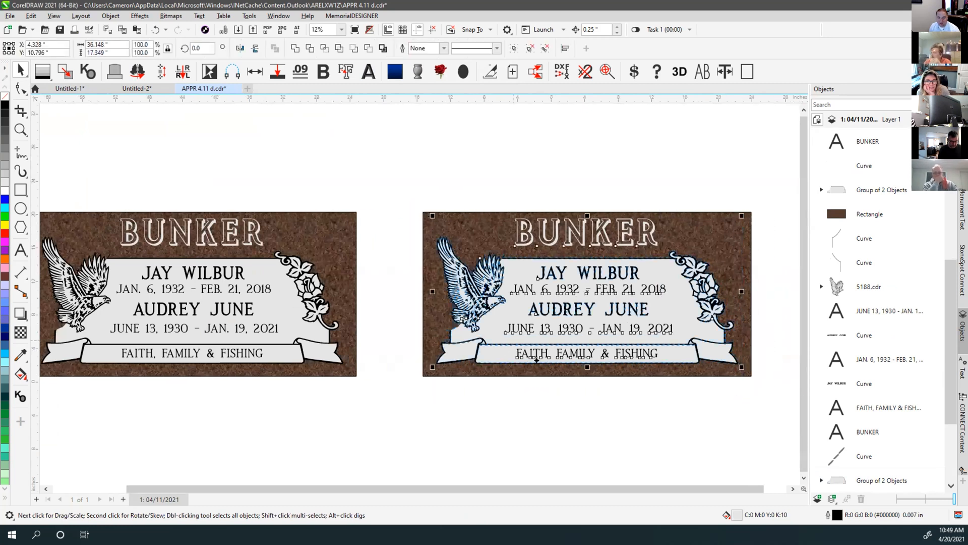
pyautogui.scroll(1, 613, 403)
pyautogui.scroll(-1, 384, 204)
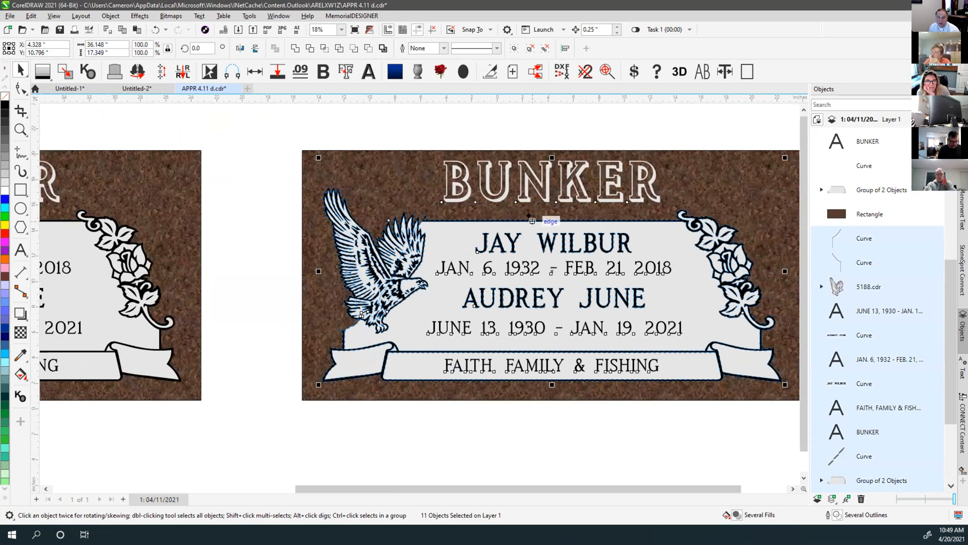
pyautogui.click(540, 417)
pyautogui.click(648, 364)
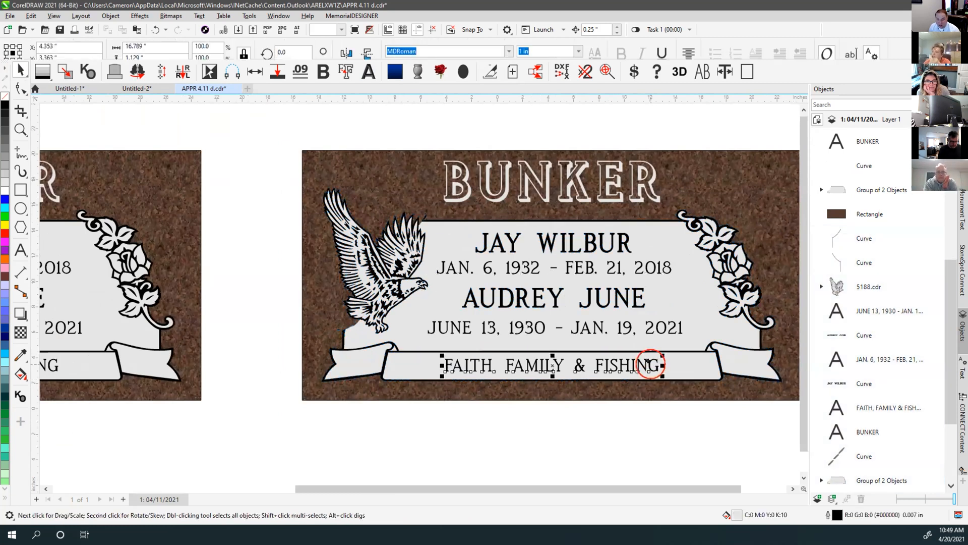
pyautogui.click(702, 216)
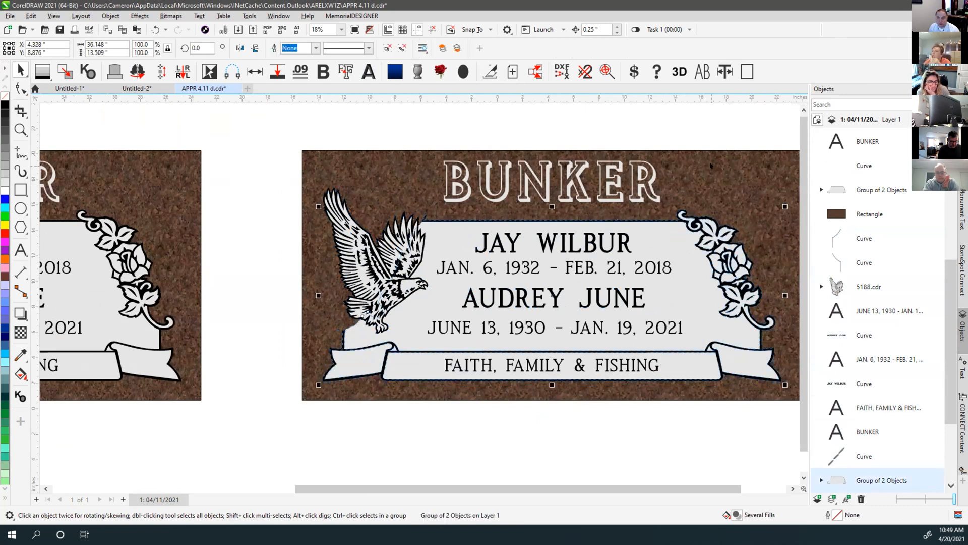
pyautogui.click(700, 134)
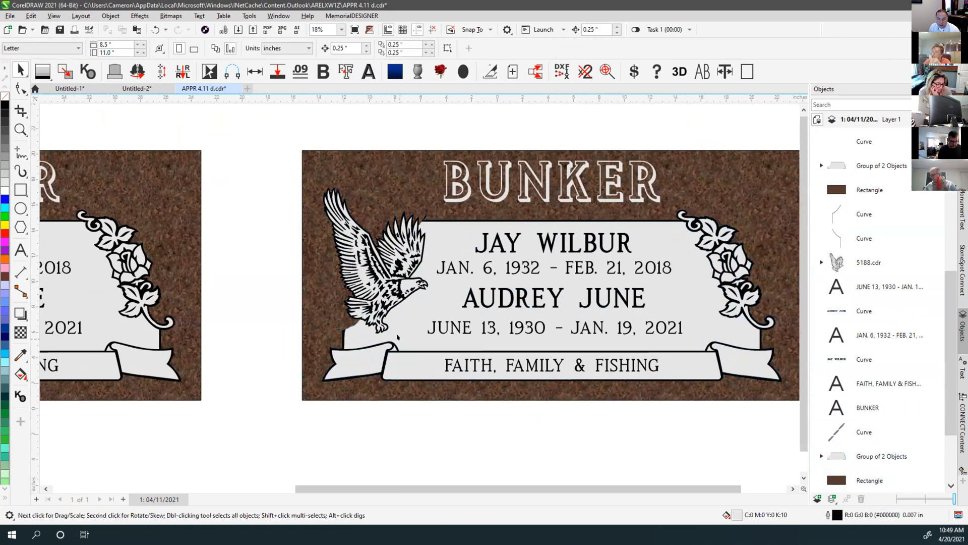
pyautogui.scroll(10, 325, 384)
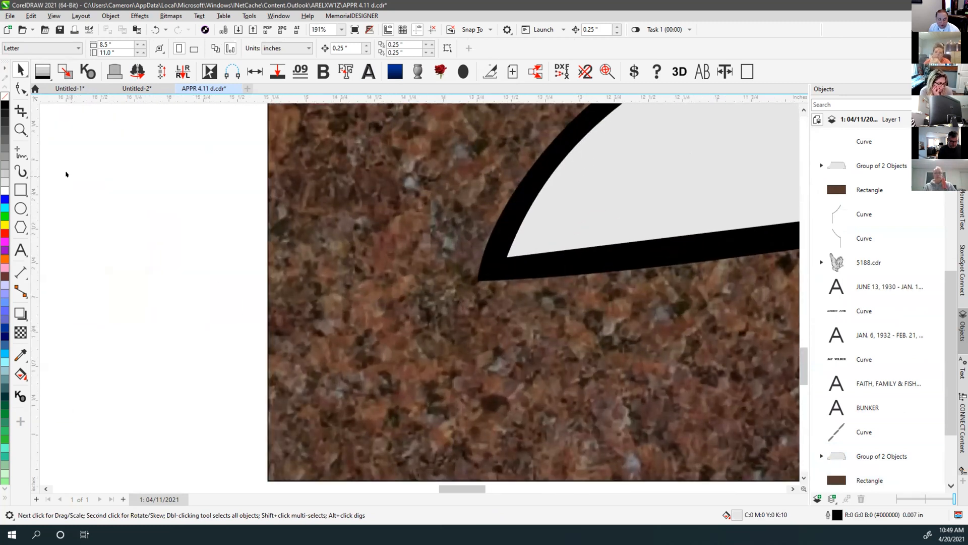
# Draw a filler rectangle at the ribbon's lower-left tip and mirror a copy to the right
pyautogui.click(20, 189)
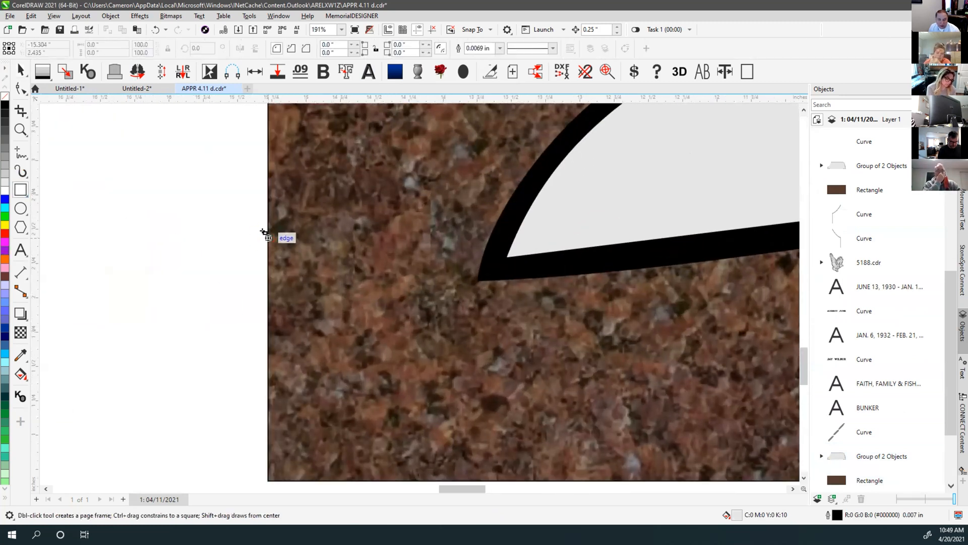
pyautogui.moveTo(425, 274); pyautogui.dragTo(480, 281)
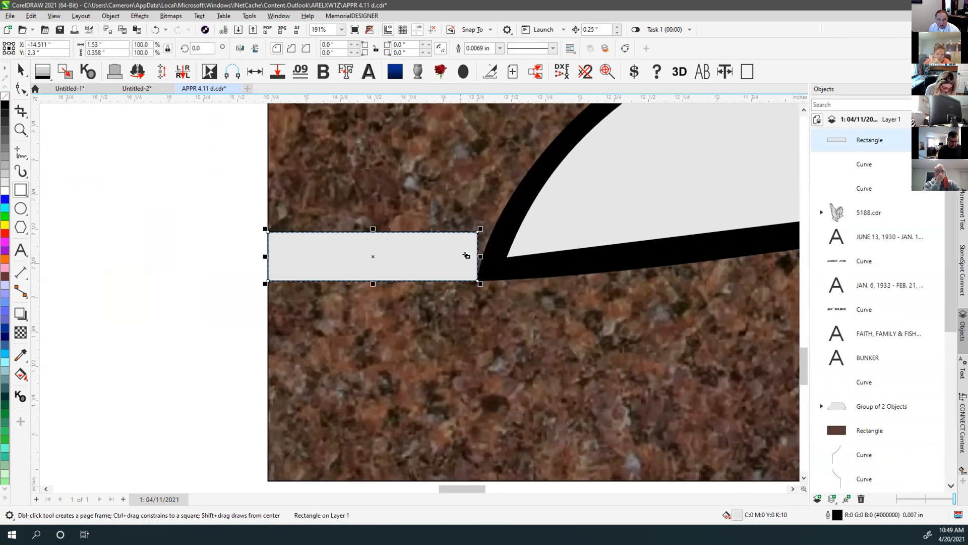
pyautogui.press('space')
pyautogui.scroll(-4, 419, 292)
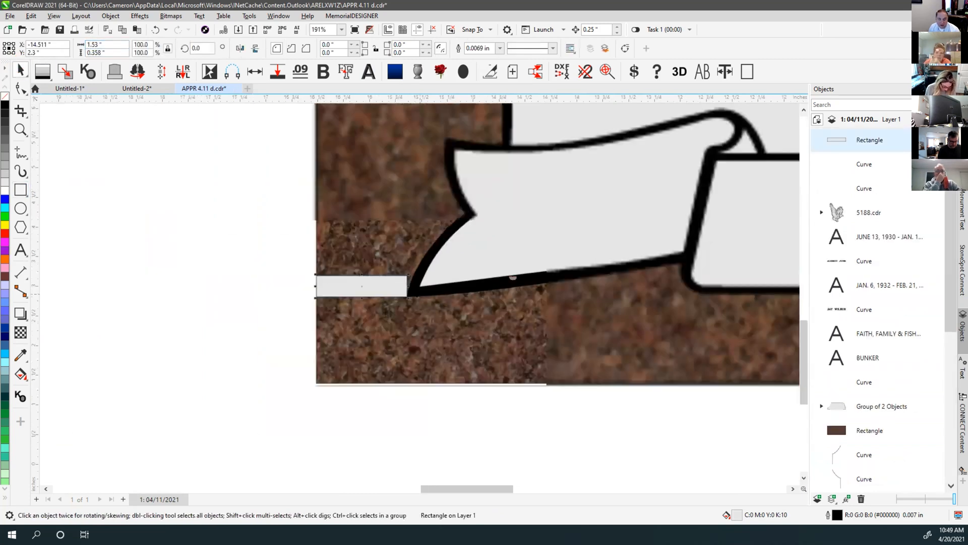
pyautogui.hotkey('ctrl', 'm')
pyautogui.scroll(-5, 658, 310)
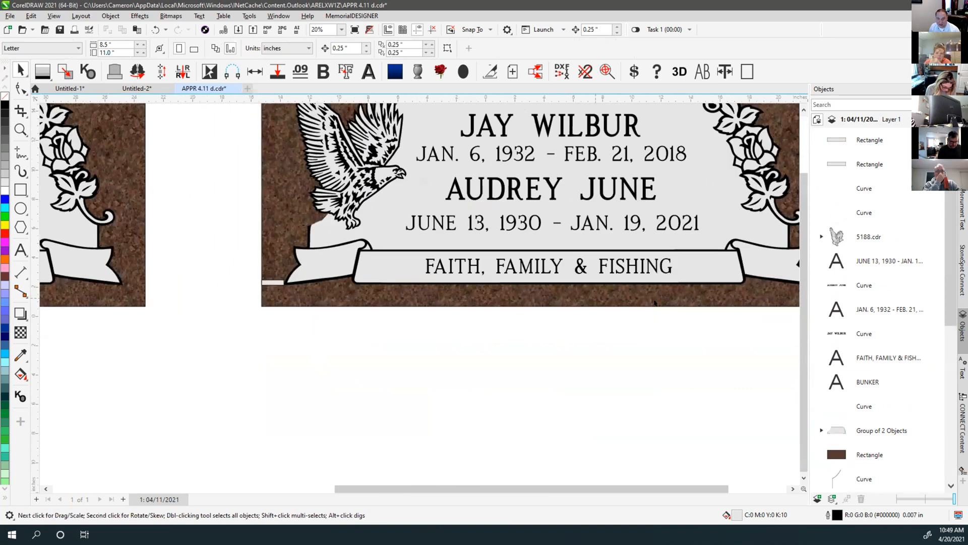
pyautogui.scroll(7, 436, 295)
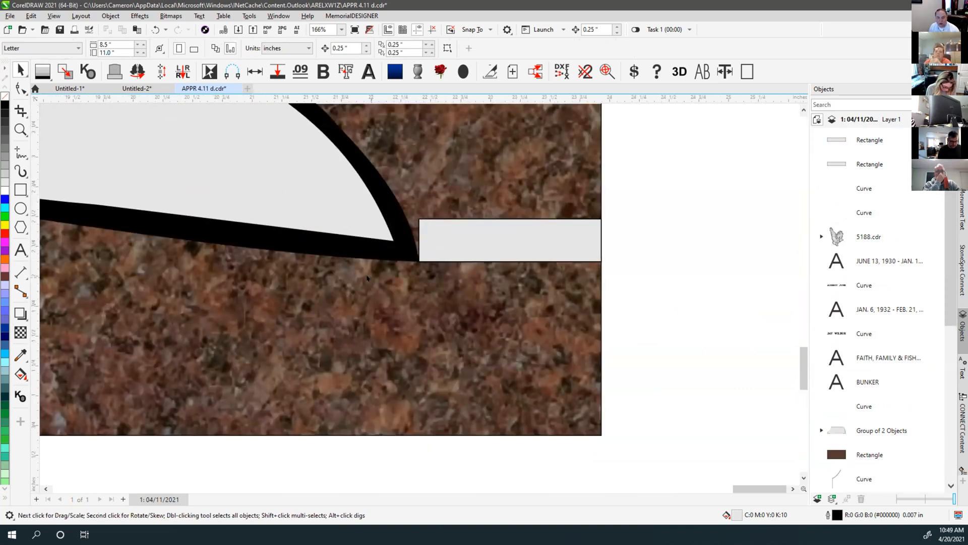
# Delete both test rectangles at the left and right ribbon tips
pyautogui.press('F4')
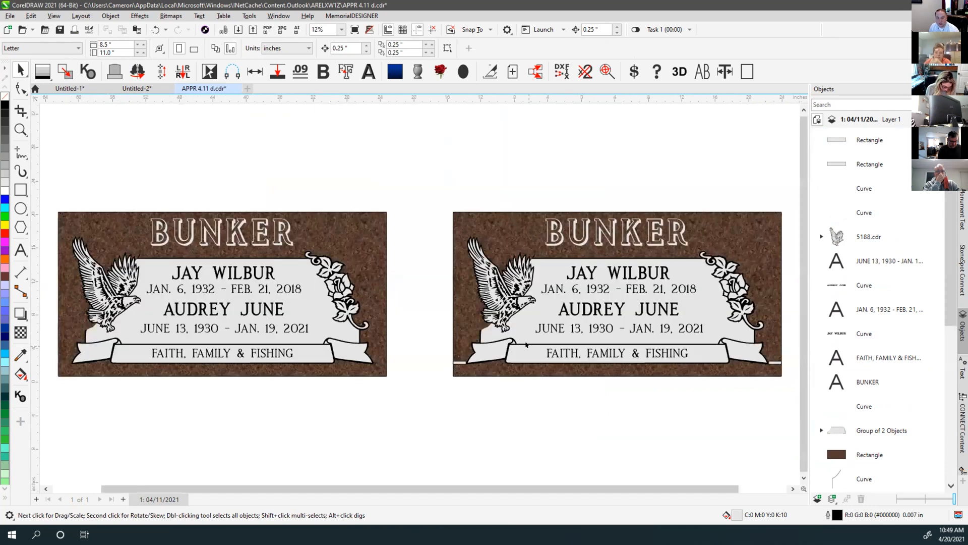
pyautogui.moveTo(448, 228); pyautogui.dragTo(773, 398)
pyautogui.press('Escape')
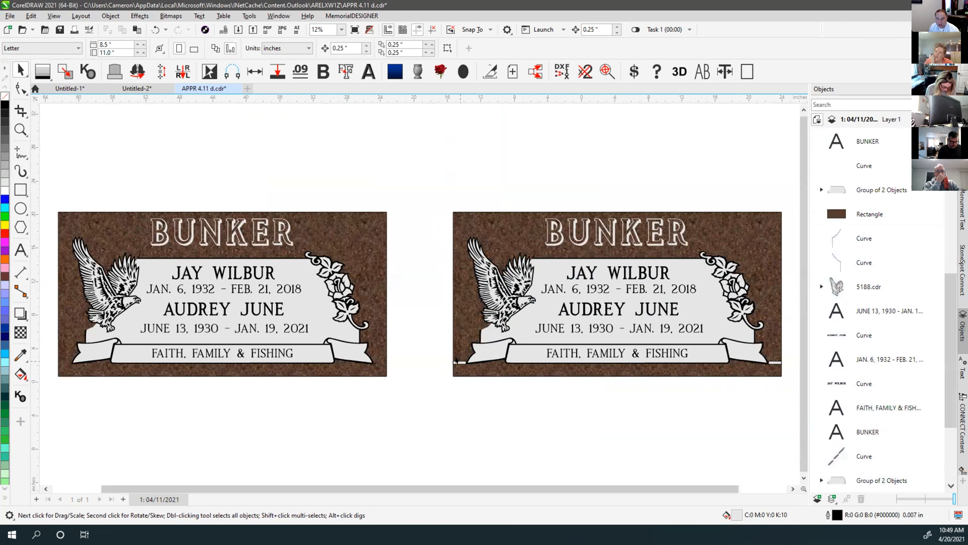
pyautogui.click(459, 362)
pyautogui.press('Delete')
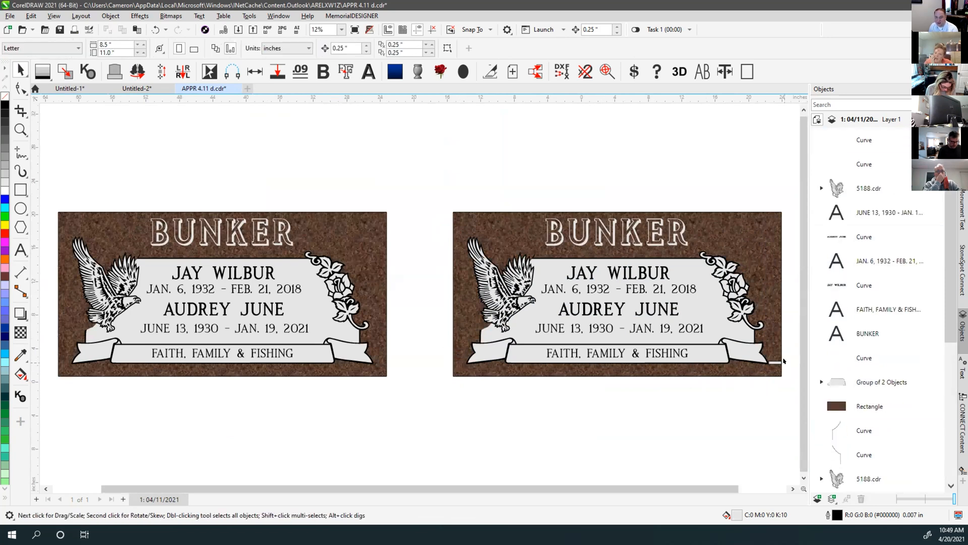
pyautogui.click(775, 362)
pyautogui.press('Delete')
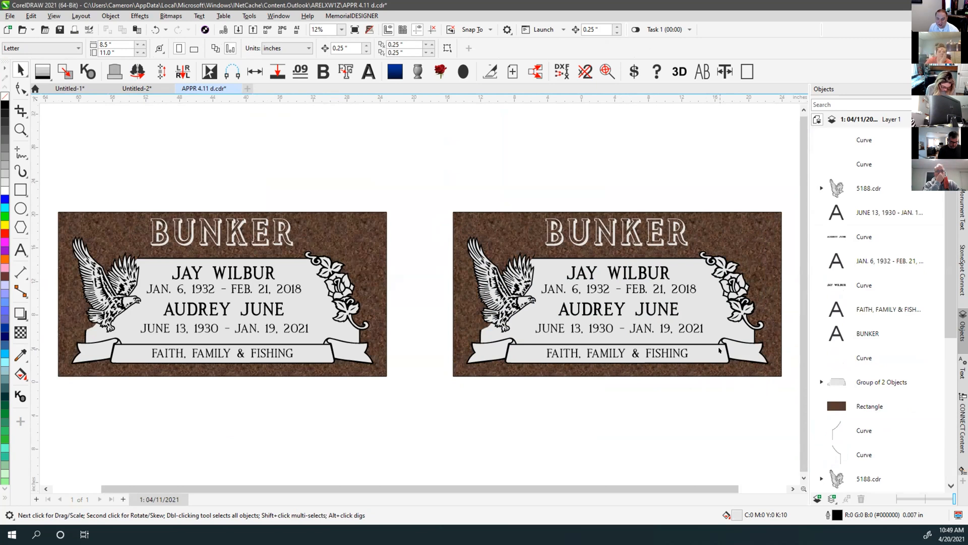
# Switch the monument display to wireframe outlines
pyautogui.scroll(3, 720, 350)
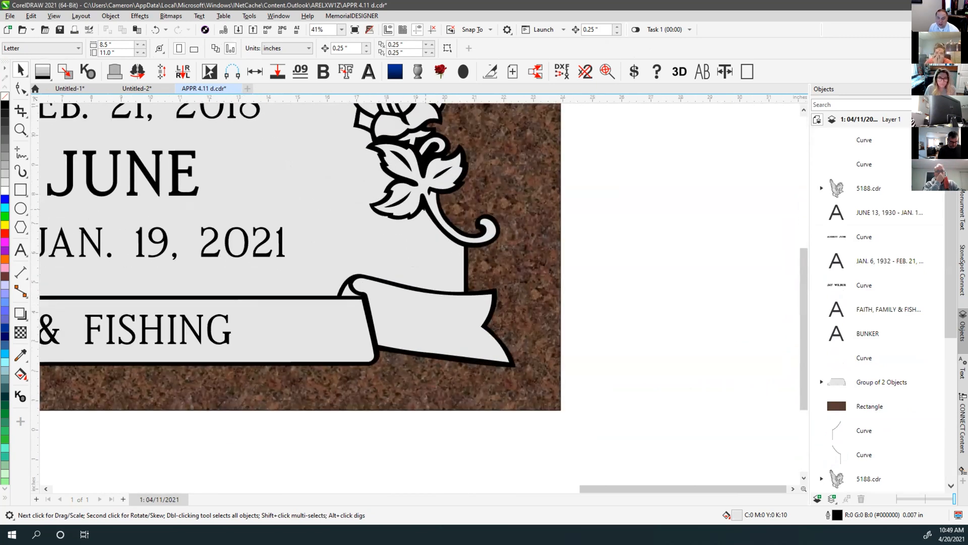
pyautogui.scroll(-2, 182, 280)
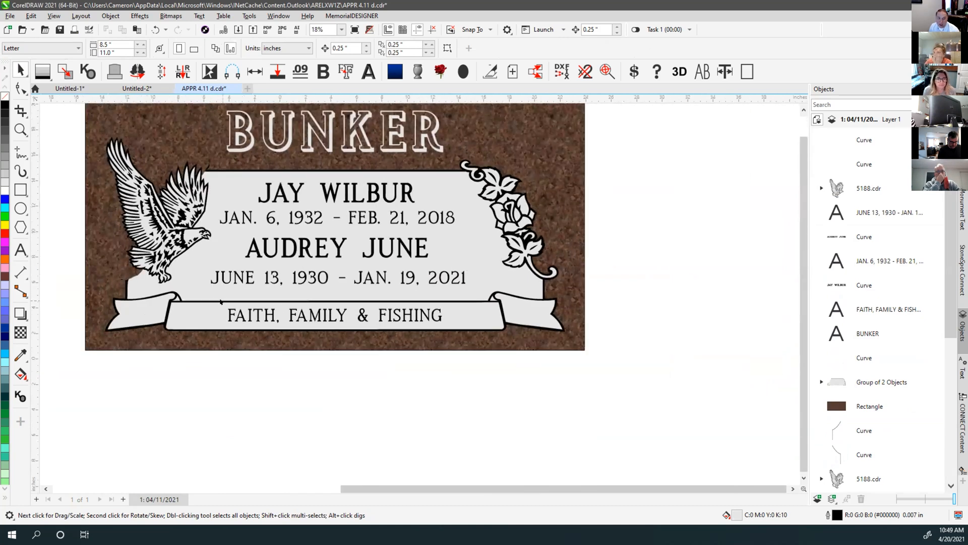
pyautogui.scroll(4, 130, 294)
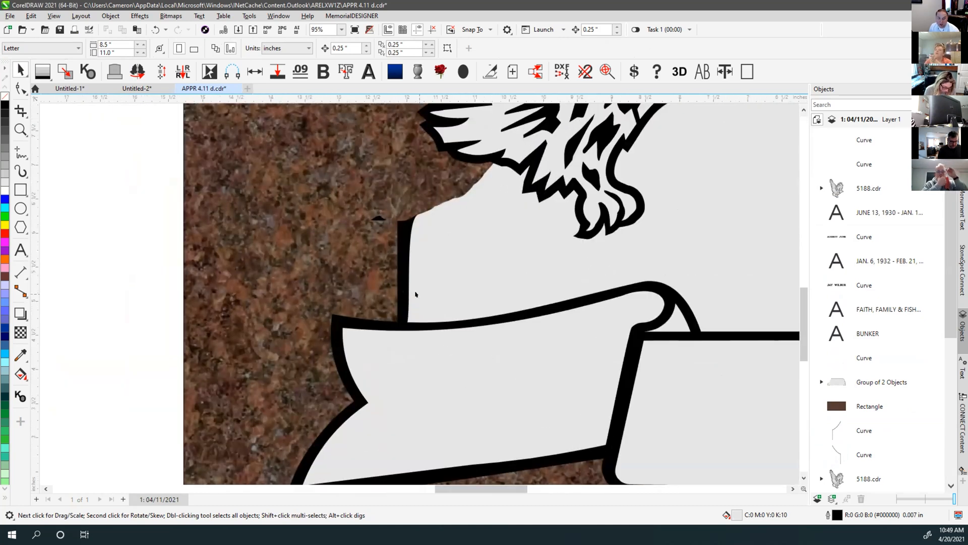
pyautogui.hotkey('shift', 'F9')
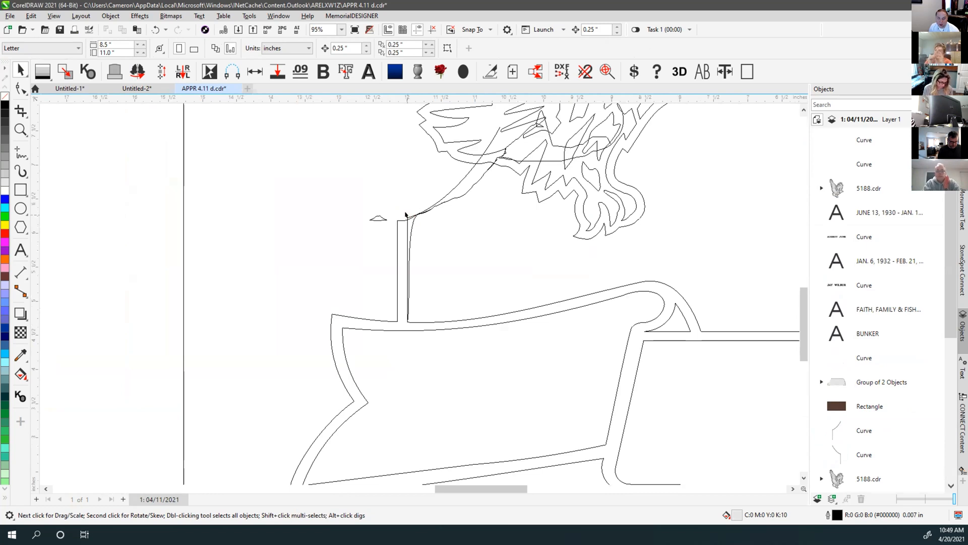
# Try shifting the stem curve to the right, then return it to its original spot
pyautogui.click(405, 216)
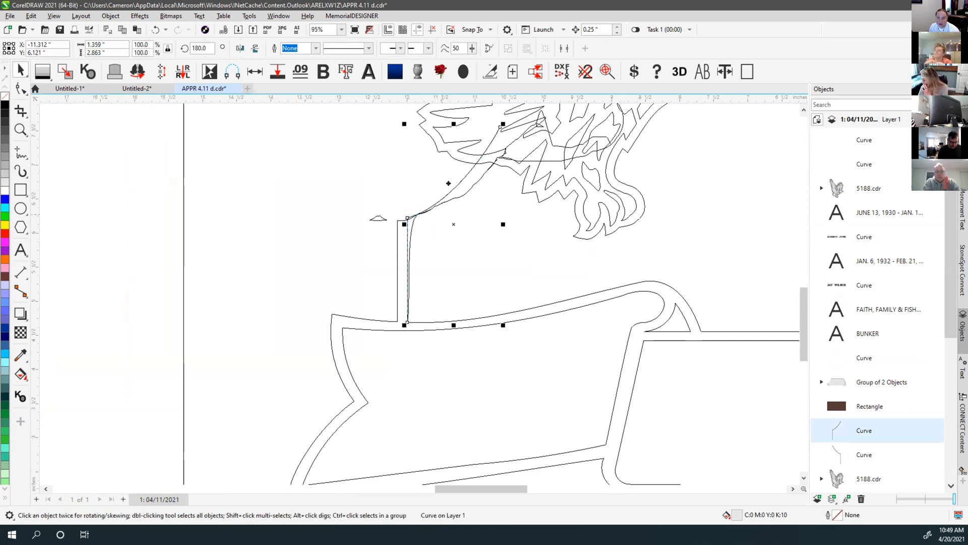
pyautogui.click(406, 222)
pyautogui.moveTo(405, 216); pyautogui.dragTo(432, 217)
pyautogui.moveTo(420, 253); pyautogui.dragTo(406, 216)
pyautogui.click(413, 167)
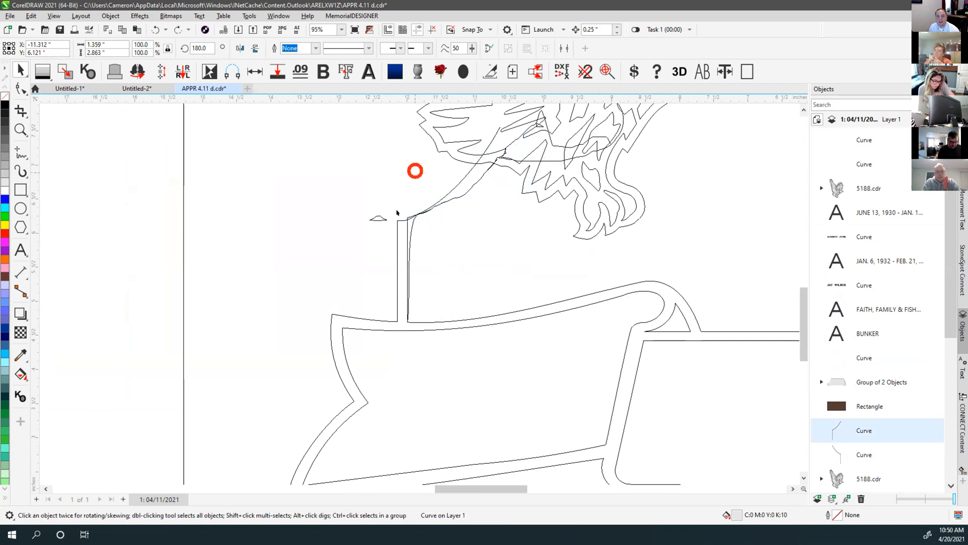
pyautogui.click(444, 190)
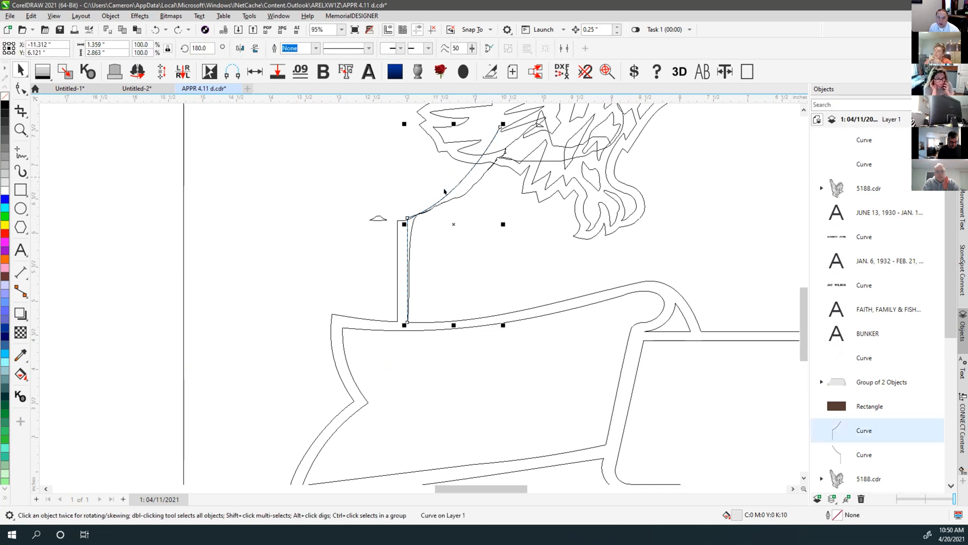
# Ungroup the two-object outline group beside the stem
pyautogui.click(21, 89)
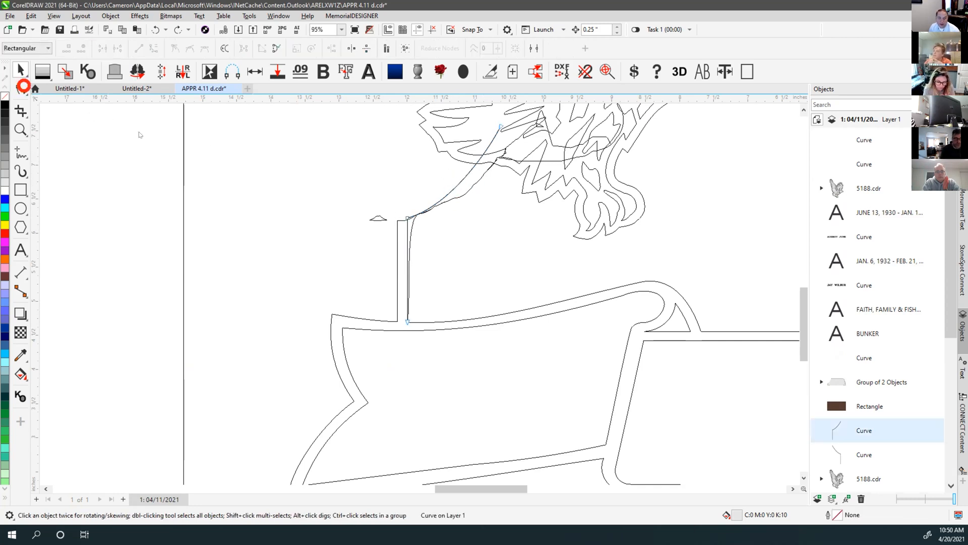
pyautogui.press('Escape')
pyautogui.press('space')
pyautogui.click(421, 214)
pyautogui.keyDown('alt'); pyautogui.click(417, 212); pyautogui.keyUp('alt')
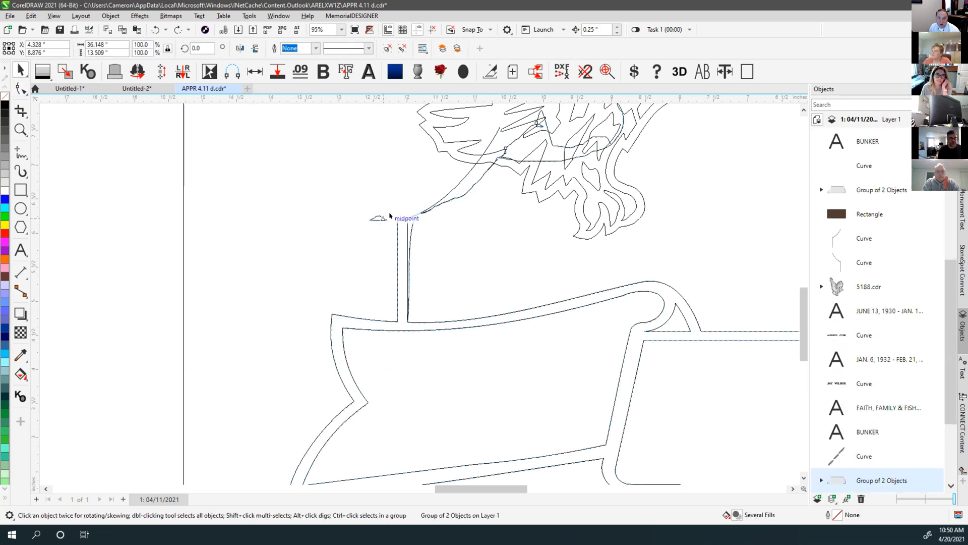
pyautogui.click(407, 192)
# On the outer ribbon curve, delete the stray node stub at the stem top and a run of upper-curve nodes
pyautogui.click(378, 216)
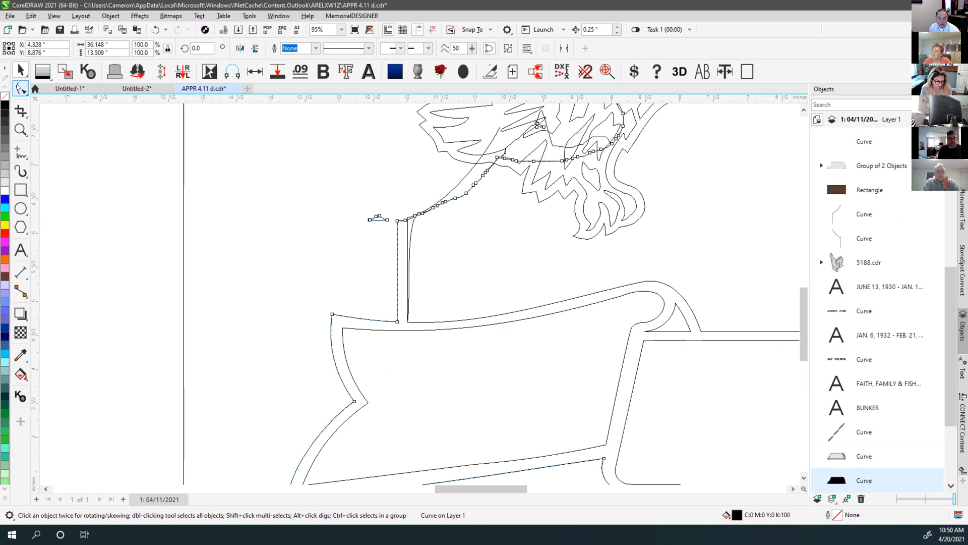
pyautogui.click(20, 89)
pyautogui.moveTo(335, 188); pyautogui.dragTo(392, 249)
pyautogui.press('Delete')
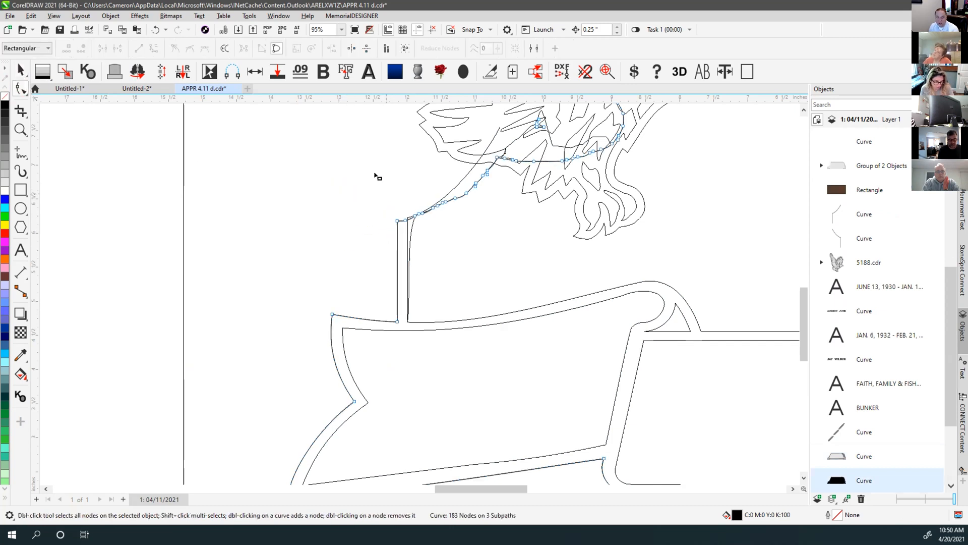
pyautogui.moveTo(359, 142); pyautogui.dragTo(522, 222)
pyautogui.press('Delete')
pyautogui.scroll(-3, 523, 221)
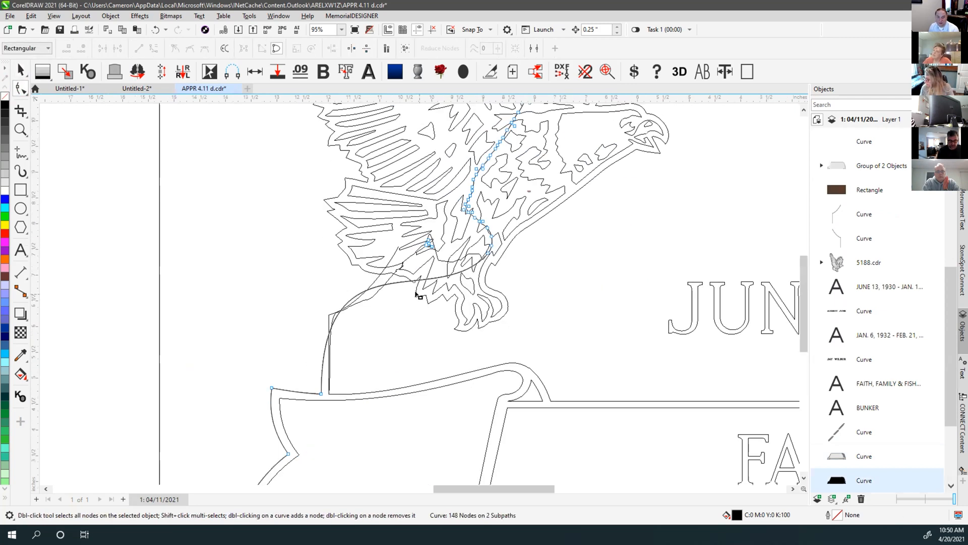
# Delete the lower-chain, upper-wing and leftover nodes, reducing the eagle curve to 59 nodes
pyautogui.moveTo(323, 188); pyautogui.dragTo(599, 309)
pyautogui.scroll(-1, 418, 295)
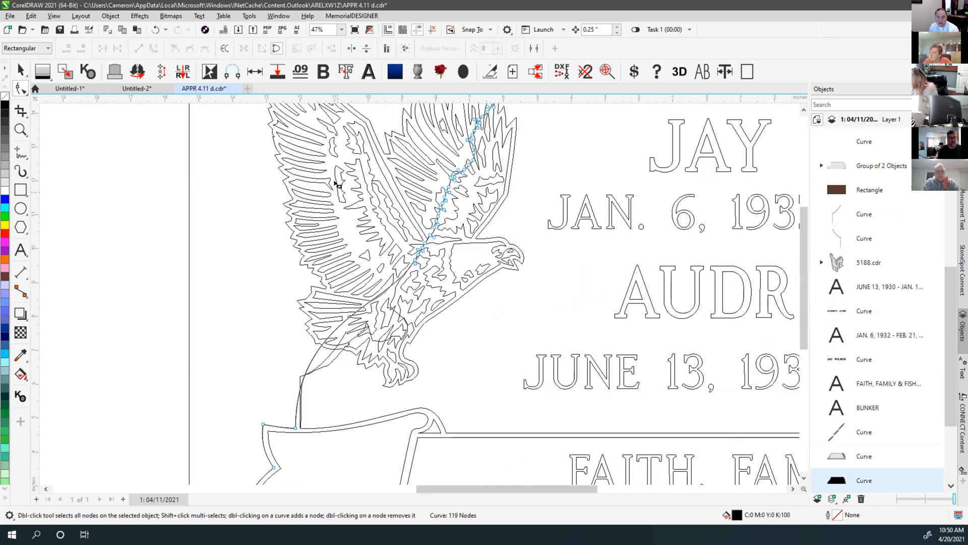
pyautogui.press('Delete')
pyautogui.scroll(-2, 414, 208)
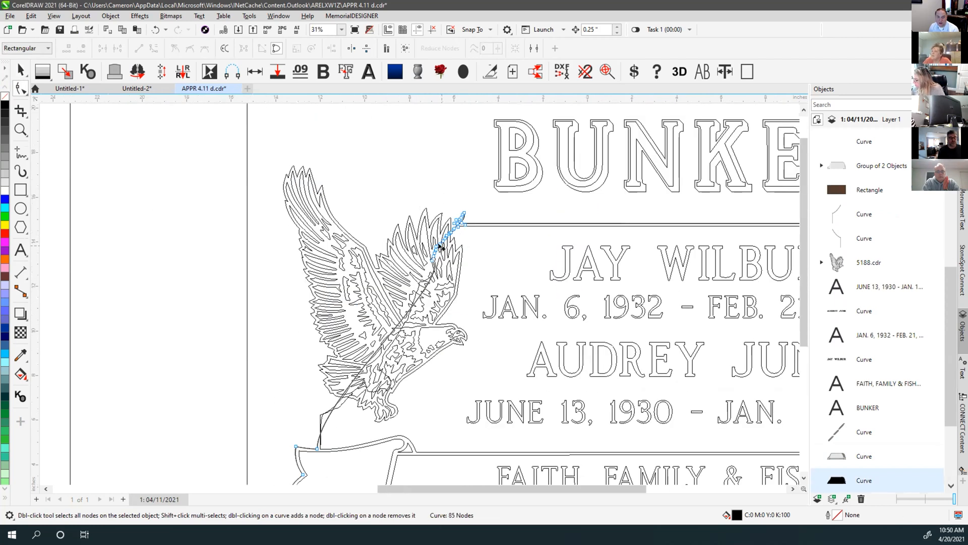
pyautogui.scroll(2, 414, 208)
pyautogui.moveTo(372, 208); pyautogui.dragTo(452, 370)
pyautogui.press('Delete')
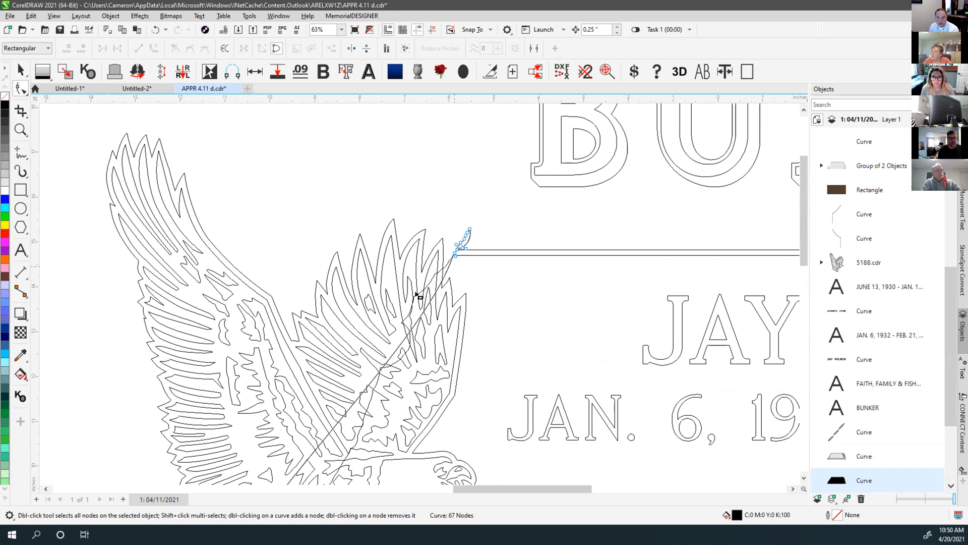
pyautogui.scroll(3, 417, 295)
pyautogui.press('Delete')
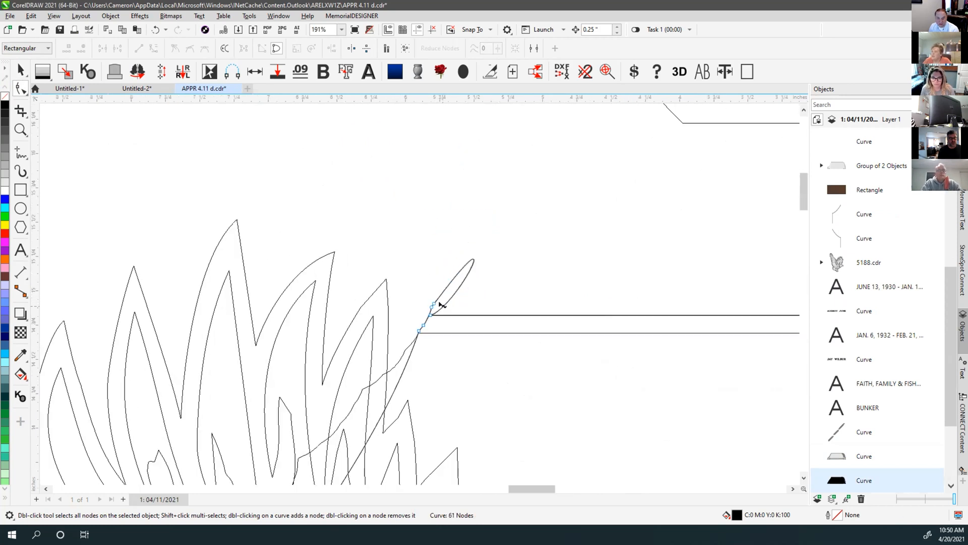
pyautogui.press('Delete')
pyautogui.scroll(4, 437, 310)
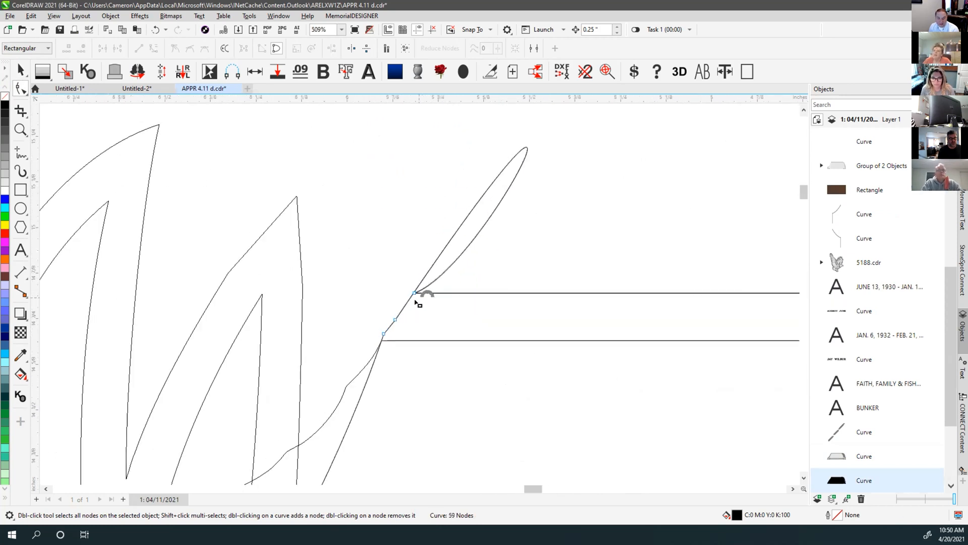
# Reshape the looping curve segment and straighten it into a line
pyautogui.moveTo(438, 255); pyautogui.dragTo(302, 317)
pyautogui.moveTo(395, 319); pyautogui.dragTo(353, 341)
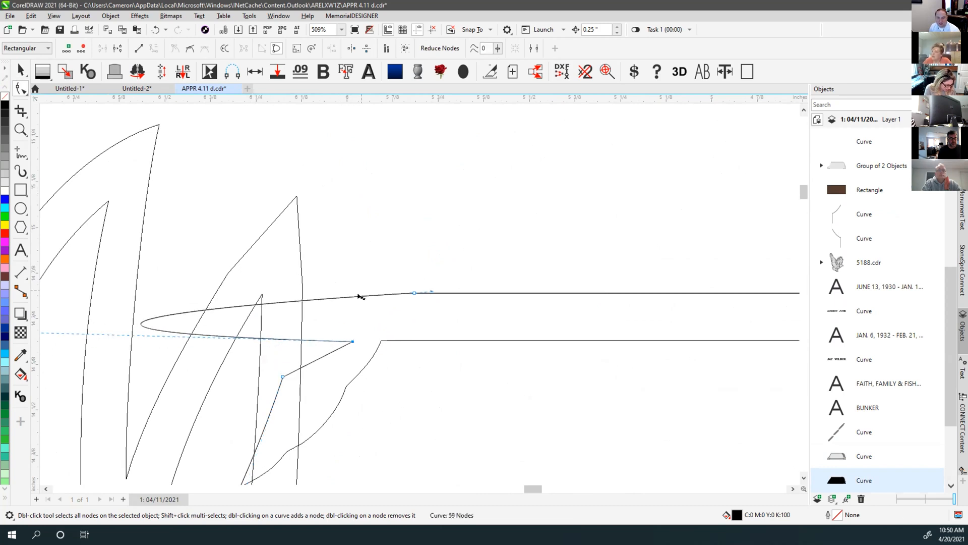
pyautogui.click(361, 296)
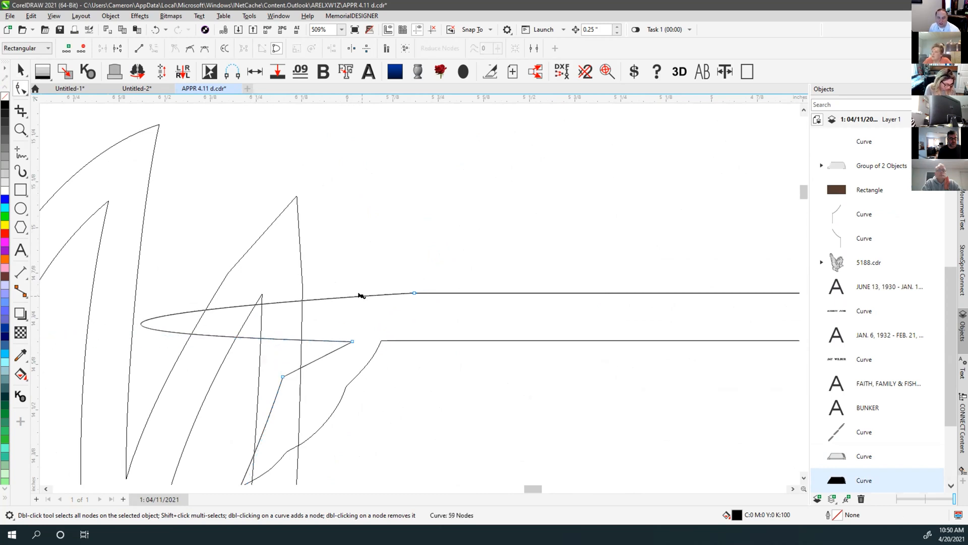
pyautogui.click(139, 49)
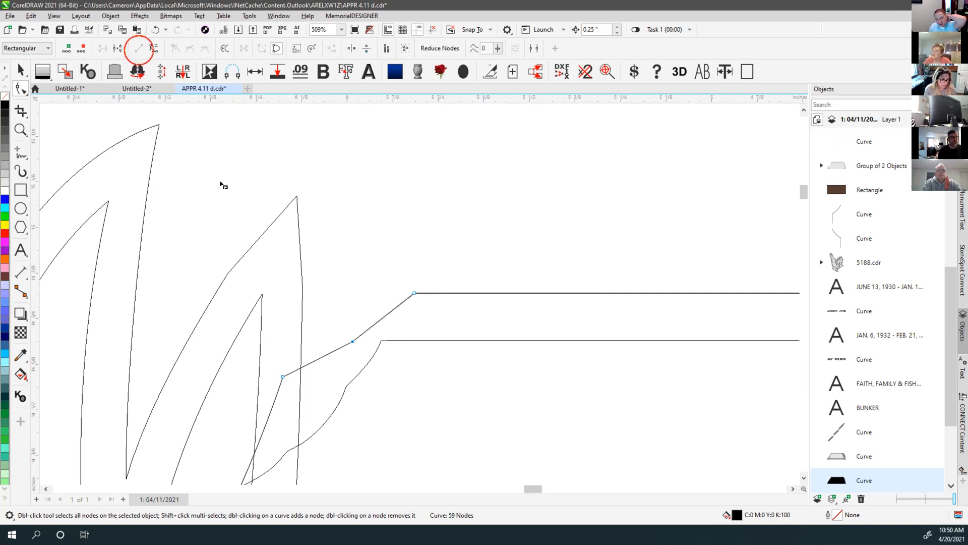
pyautogui.click(327, 325)
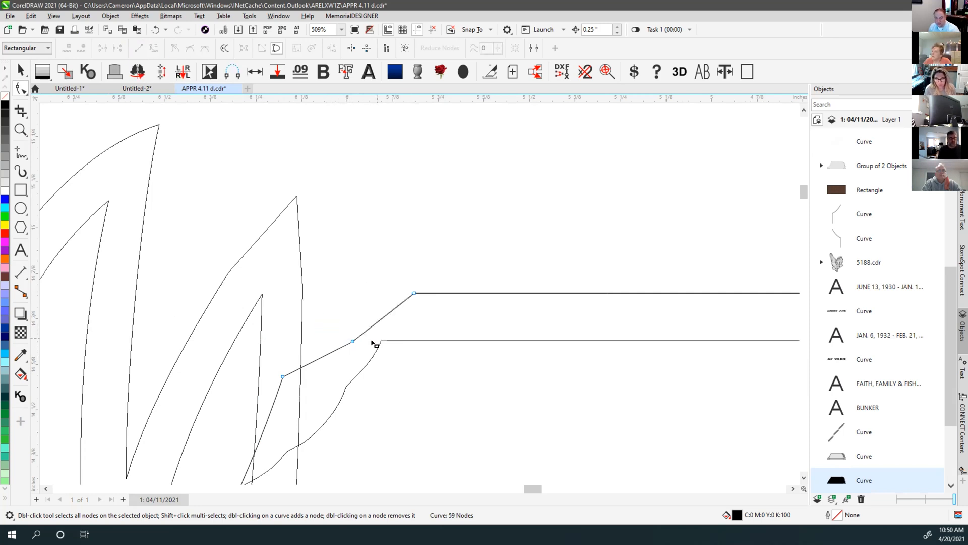
pyautogui.press('F4')
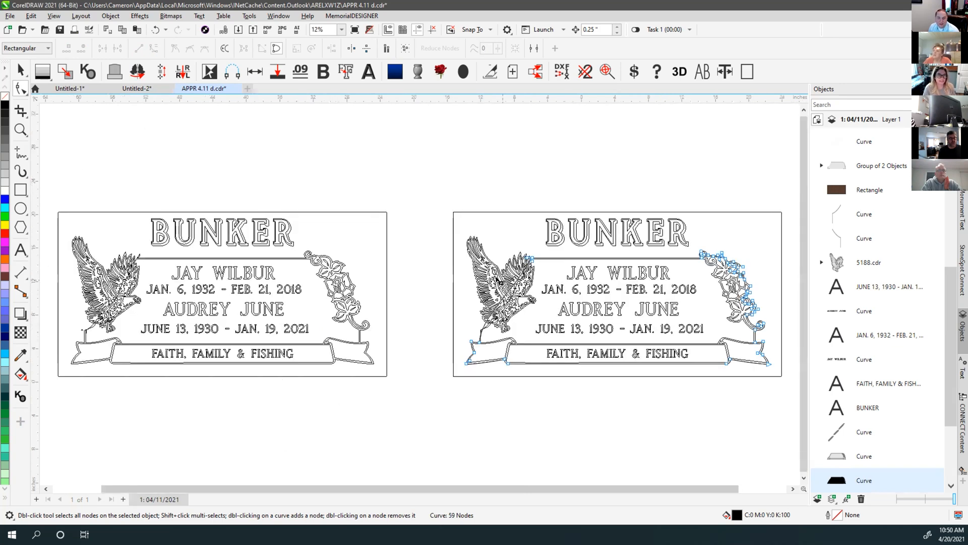
pyautogui.scroll(3, 492, 303)
# Delete the long diagonal segment toward the eagle and the diagonal curve's endpoint node
pyautogui.click(400, 360)
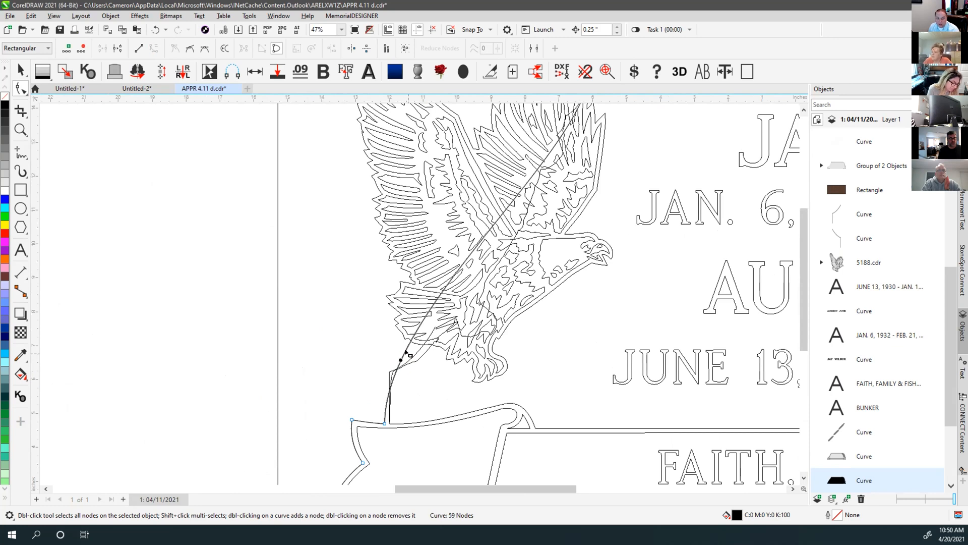
pyautogui.click(406, 351)
pyautogui.press('Delete')
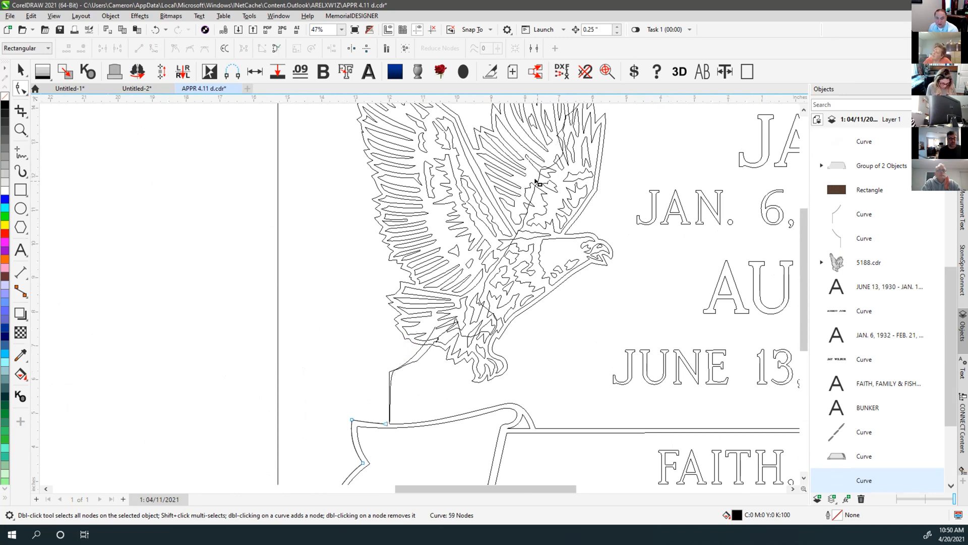
pyautogui.click(535, 182)
pyautogui.scroll(-2, 505, 212)
pyautogui.scroll(5, 417, 293)
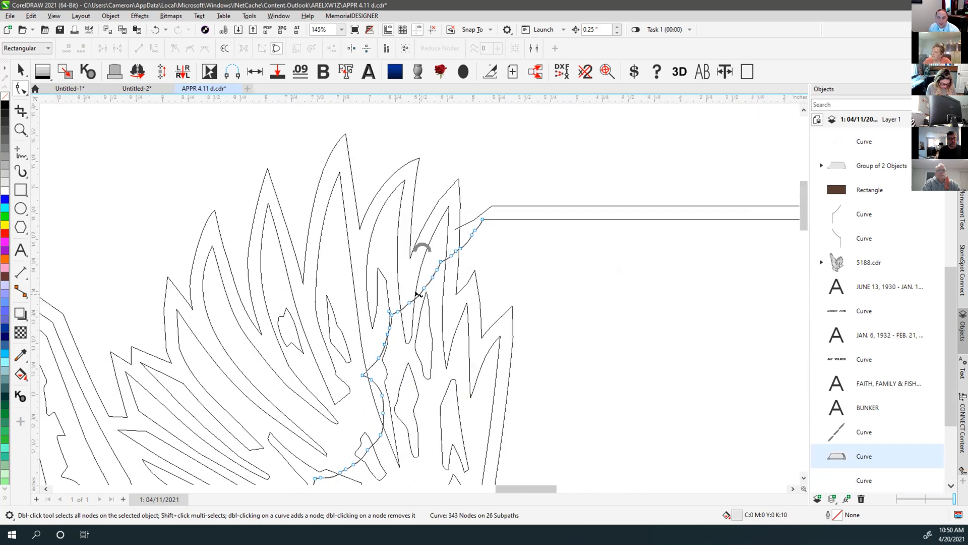
pyautogui.scroll(3, 454, 252)
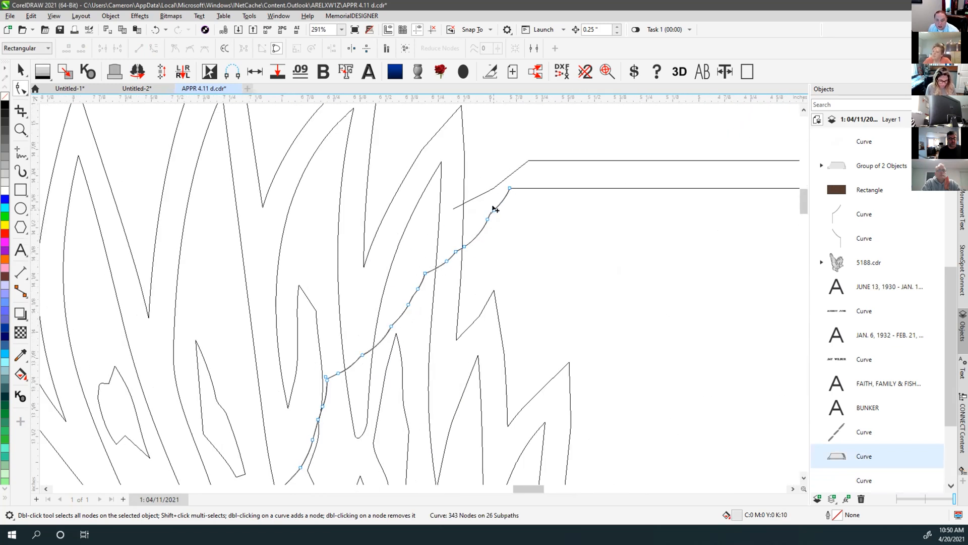
pyautogui.click(510, 188)
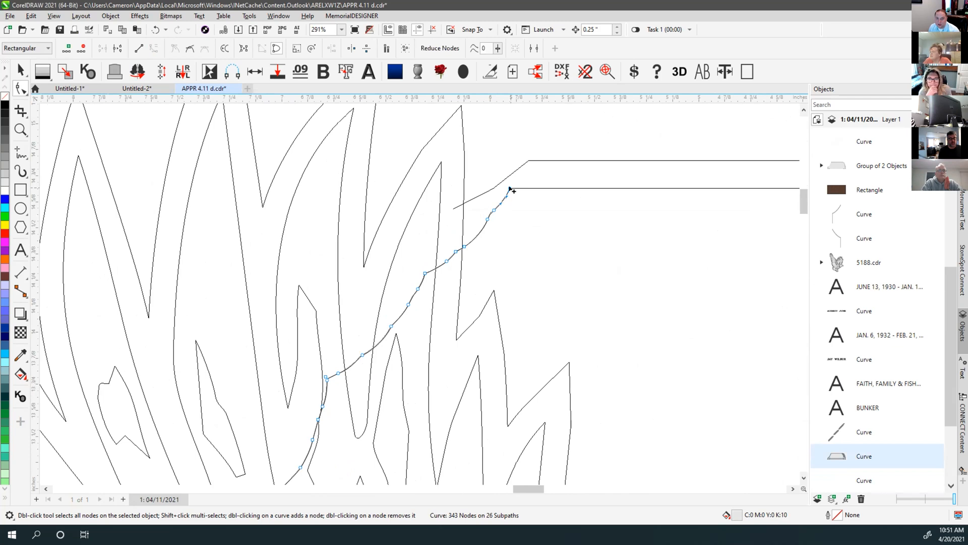
pyautogui.click(504, 198)
pyautogui.doubleClick(509, 189)
# Select the curve's new end node together with the stem curve
pyautogui.click(492, 211)
pyautogui.scroll(-2, 418, 296)
pyautogui.scroll(-3, 417, 296)
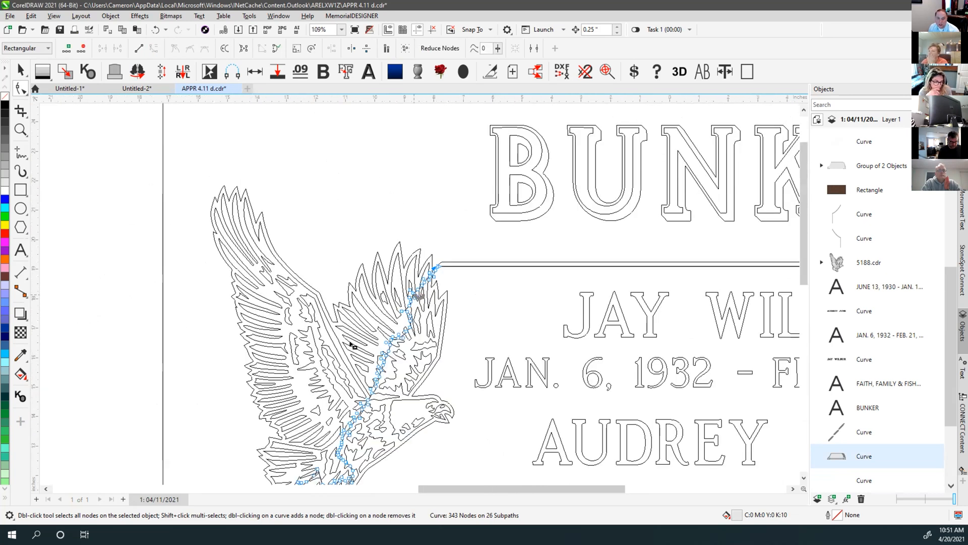
pyautogui.scroll(3, 418, 294)
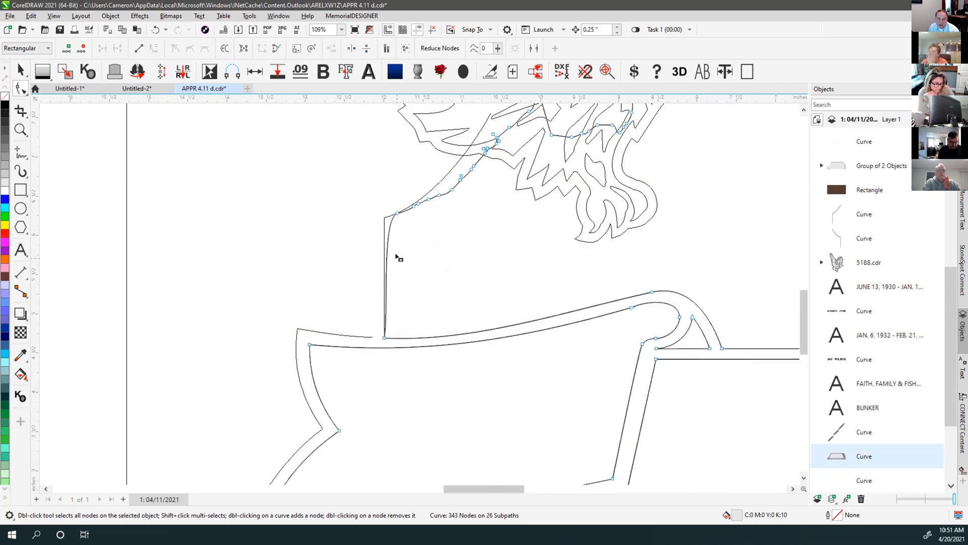
pyautogui.scroll(1, 421, 274)
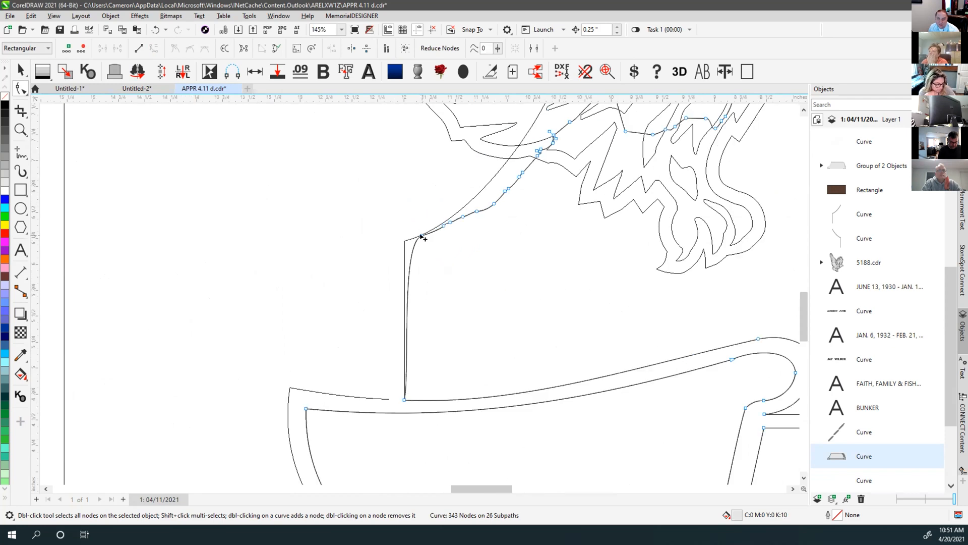
pyautogui.keyDown('shift'); pyautogui.click(422, 236); pyautogui.keyUp('shift')
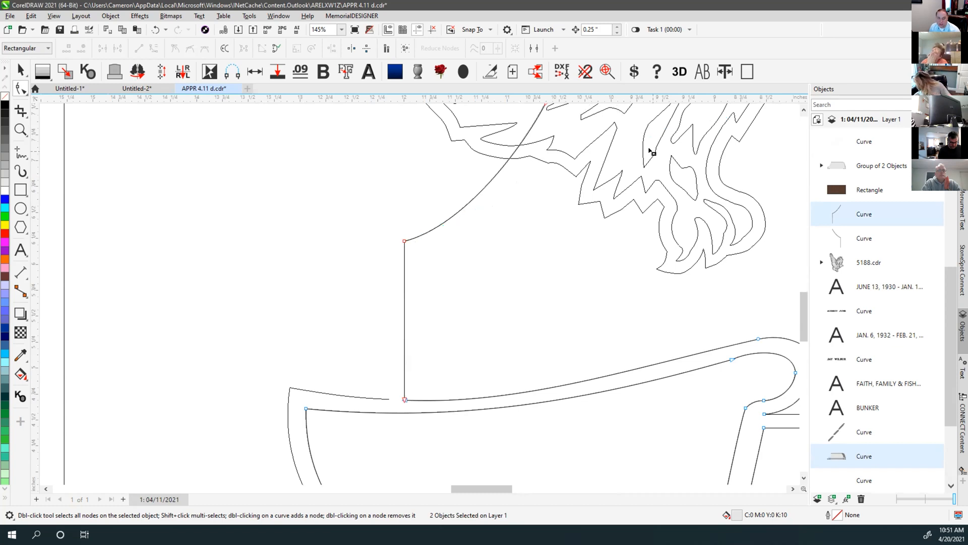
pyautogui.scroll(-5, 547, 213)
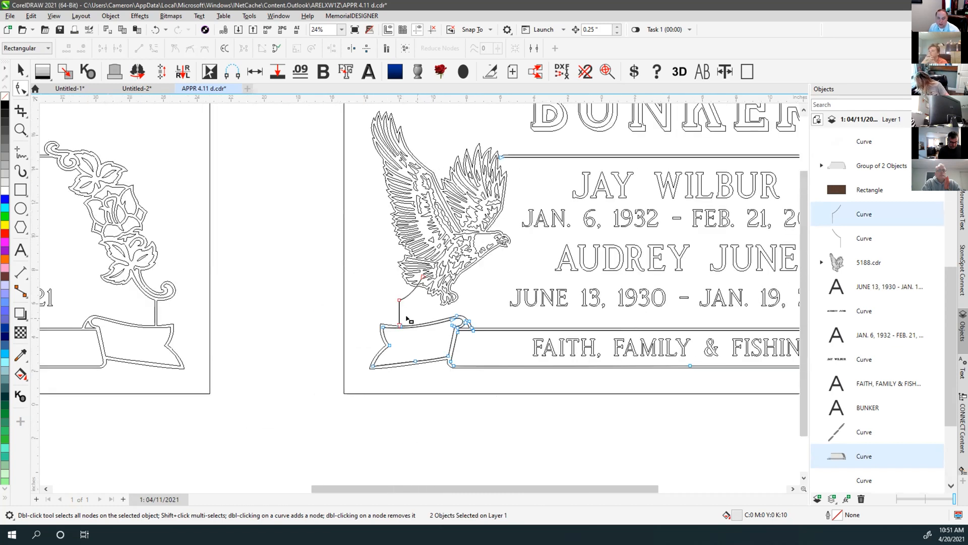
pyautogui.scroll(4, 408, 319)
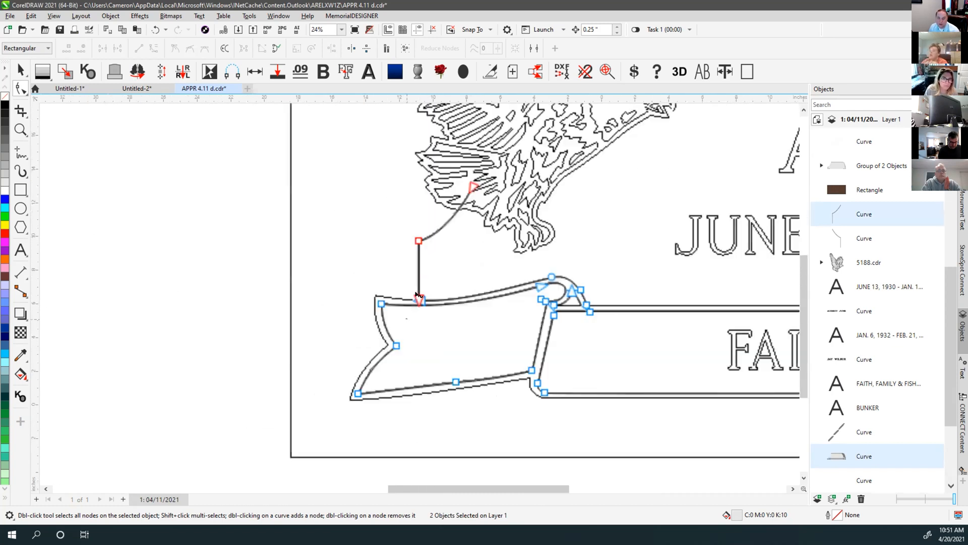
# Select the stem curve above the ribbon, undoing an accidental move
pyautogui.click(20, 70)
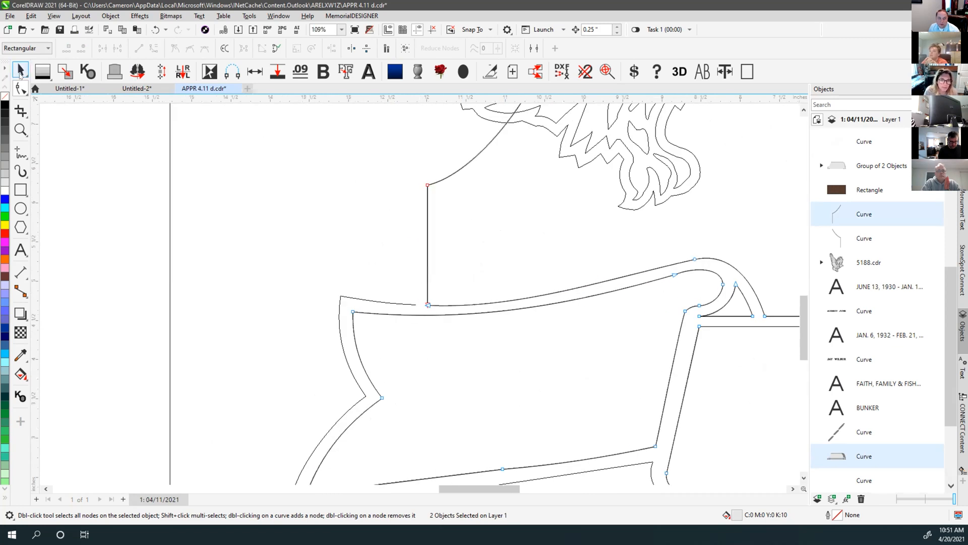
pyautogui.click(299, 162)
pyautogui.click(437, 180)
pyautogui.scroll(-2, 401, 348)
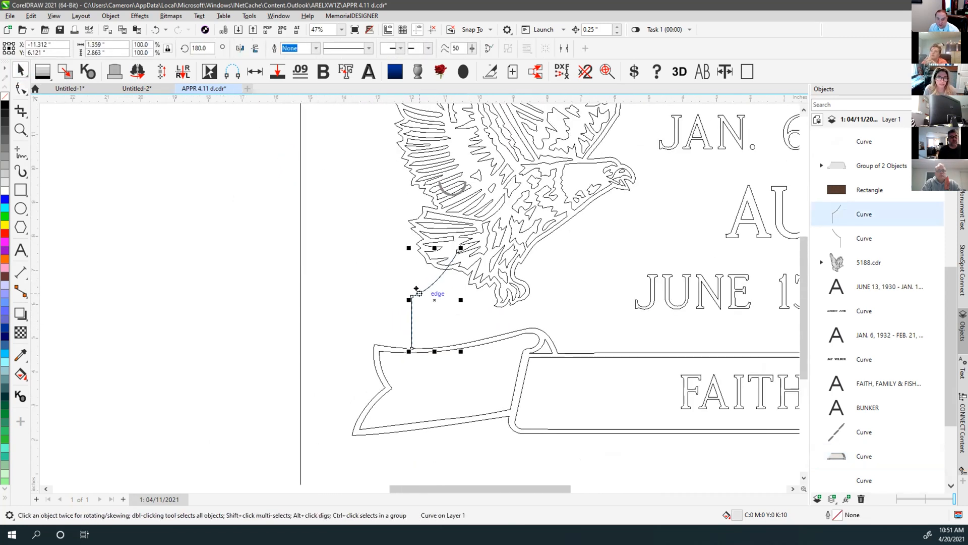
pyautogui.moveTo(399, 248); pyautogui.dragTo(381, 242)
pyautogui.hotkey('ctrl', 'z')
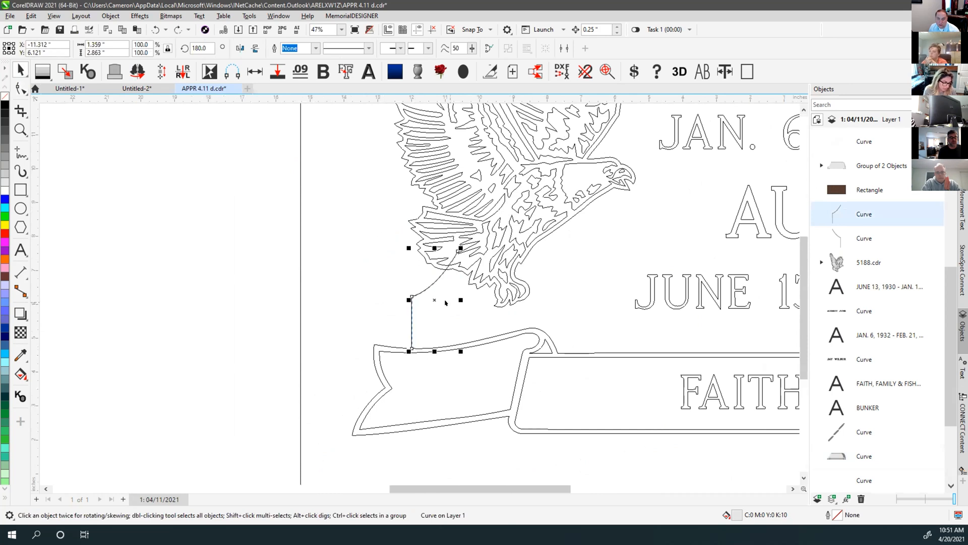
pyautogui.scroll(-3, 431, 318)
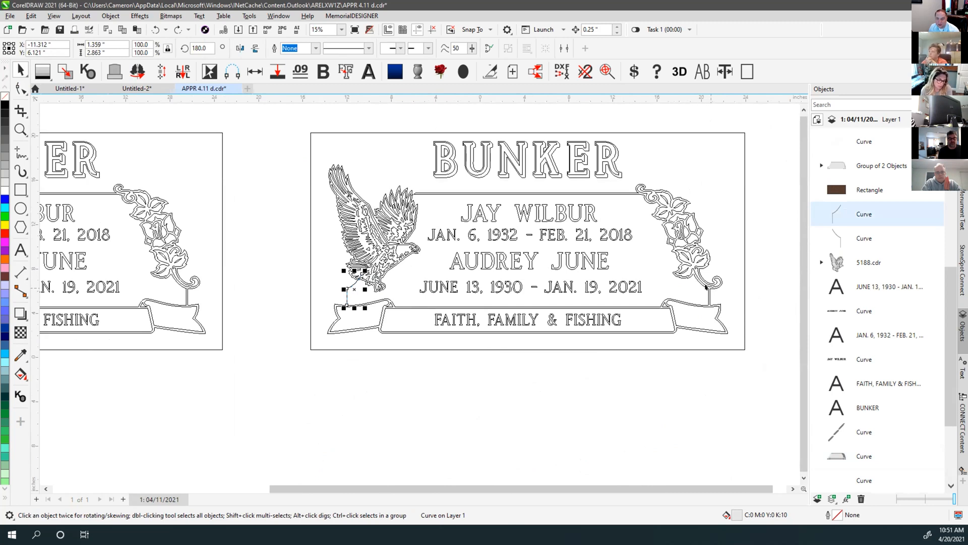
pyautogui.scroll(4, 358, 292)
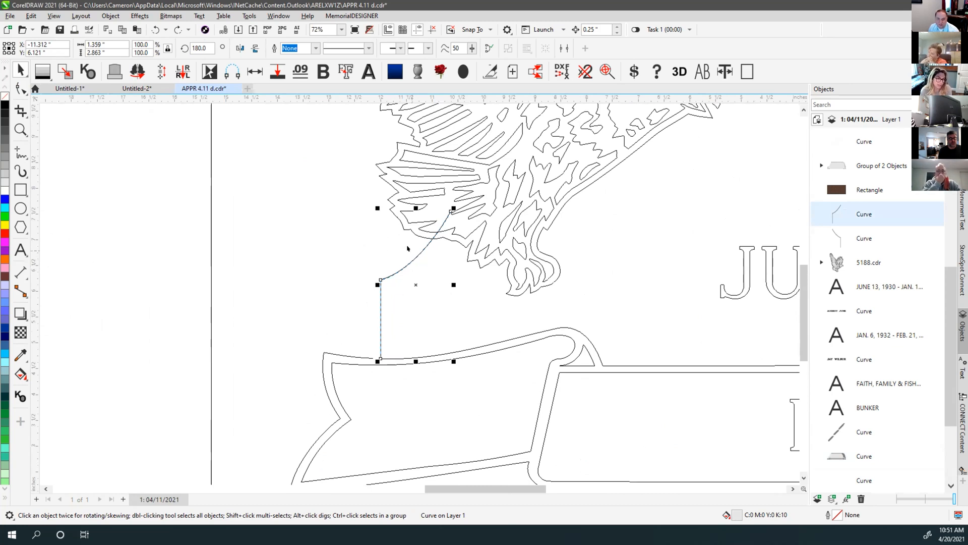
# Add a node to the stem curve and drag its end up onto the top border line
pyautogui.click(21, 89)
pyautogui.doubleClick(433, 236)
pyautogui.scroll(-3, 432, 235)
pyautogui.moveTo(423, 294)
pyautogui.mouseDown()
pyautogui.moveTo(512, 156)
pyautogui.moveTo(429, 286)
pyautogui.mouseUp()
pyautogui.scroll(4, 420, 299)
pyautogui.scroll(1, 415, 293)
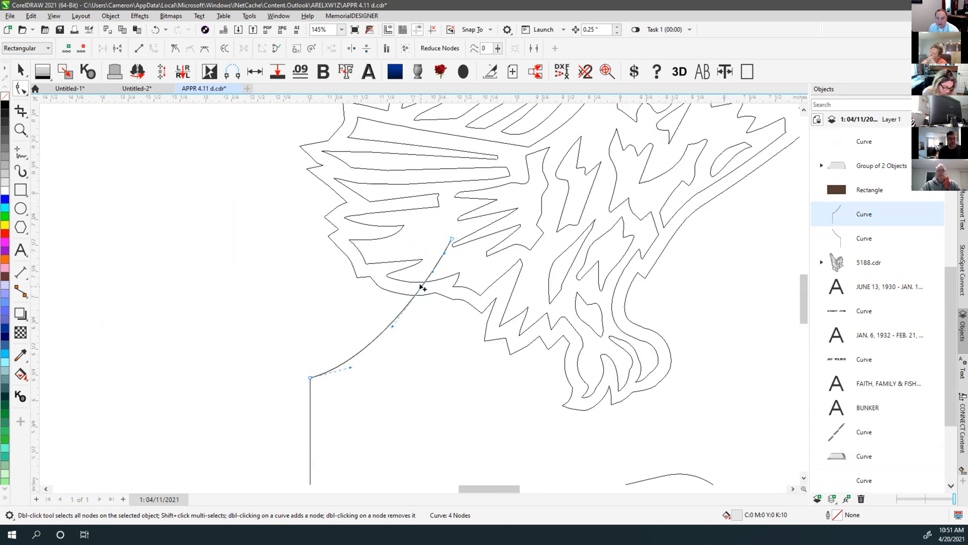
pyautogui.scroll(-3, 422, 288)
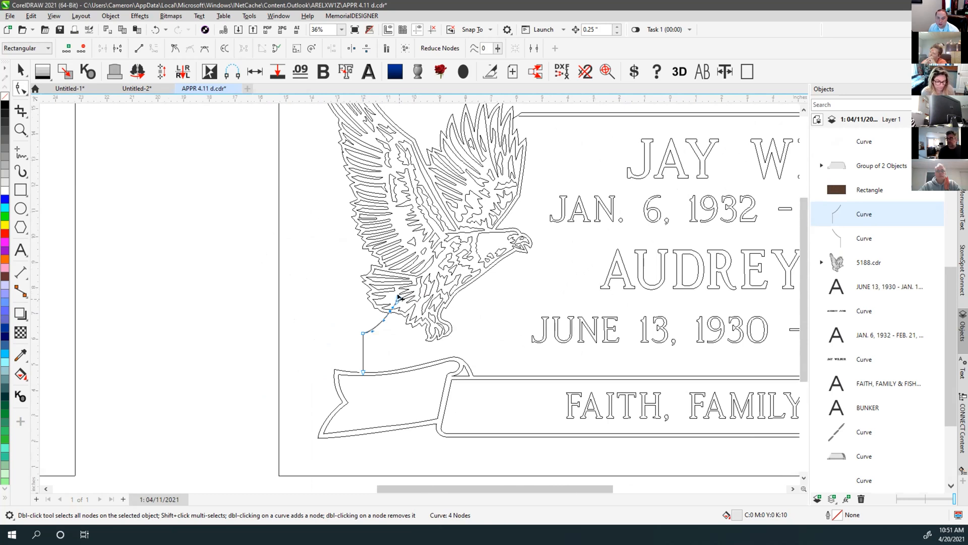
pyautogui.moveTo(397, 298); pyautogui.dragTo(521, 118)
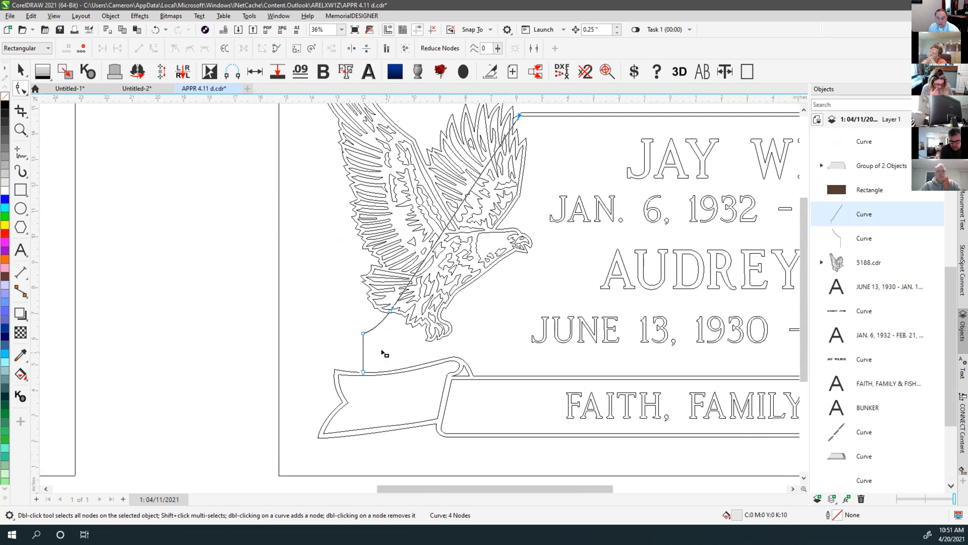
# Undo a stray move of the whole stem curve and switch to the Contour tool
pyautogui.click(20, 70)
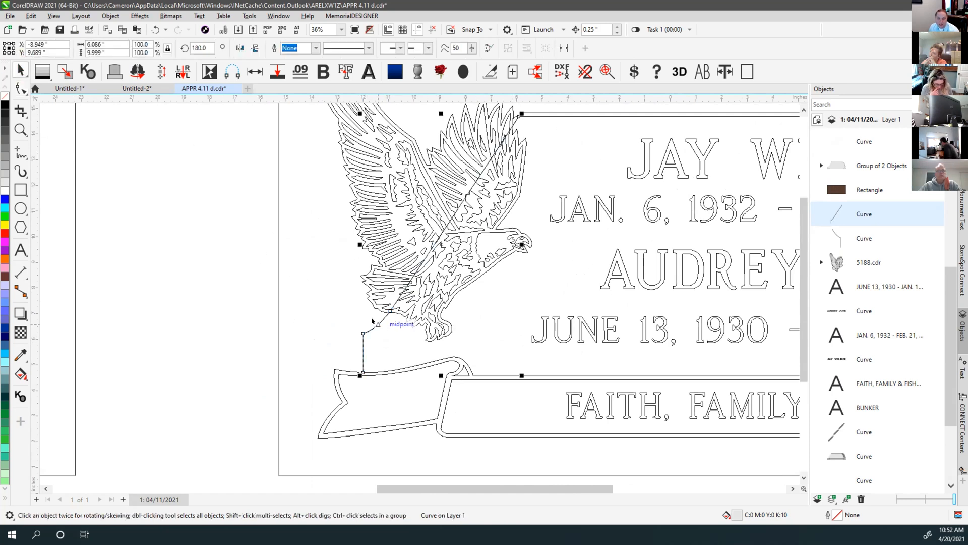
pyautogui.moveTo(374, 325); pyautogui.dragTo(255, 282)
pyautogui.hotkey('ctrl', 'z')
pyautogui.scroll(3, 357, 353)
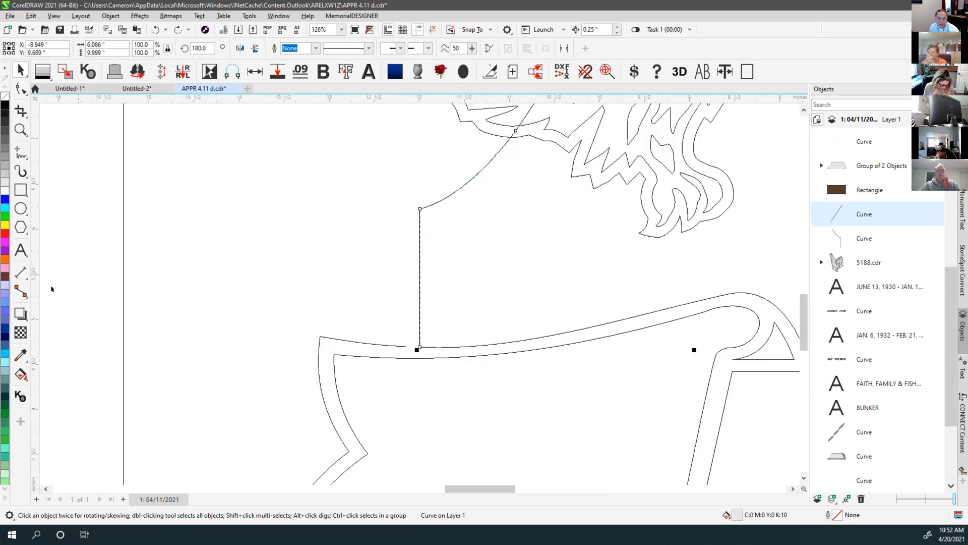
pyautogui.click(20, 314)
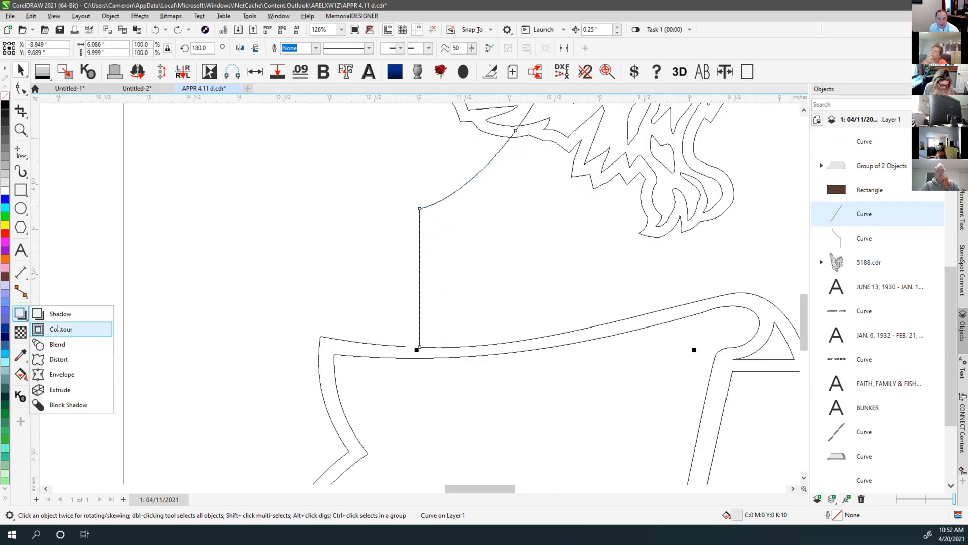
pyautogui.click(59, 328)
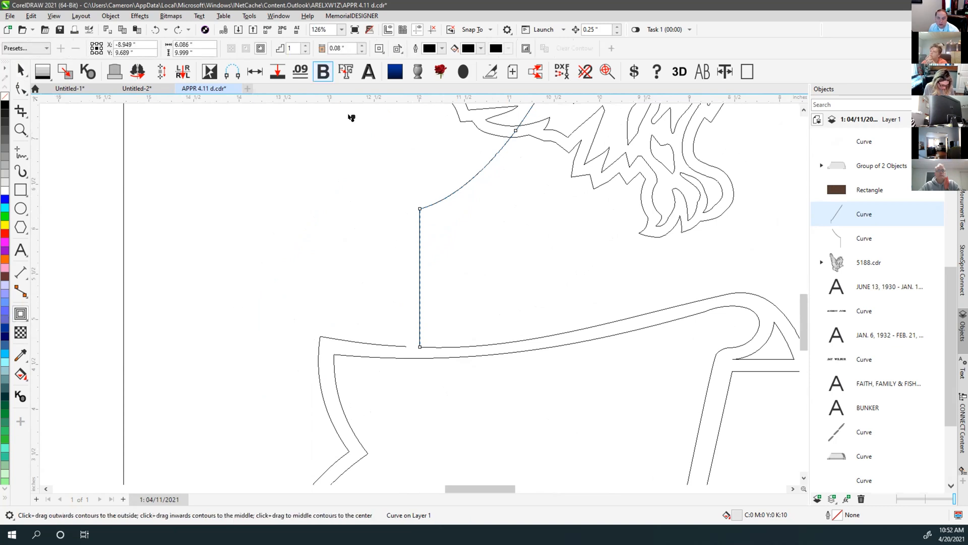
pyautogui.scroll(-3, 418, 295)
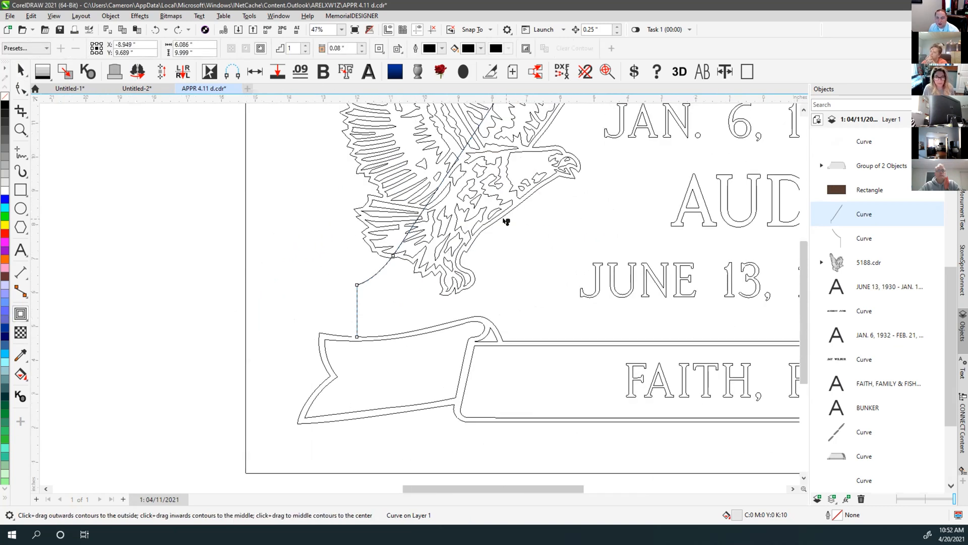
pyautogui.scroll(-3, 504, 214)
pyautogui.scroll(8, 471, 207)
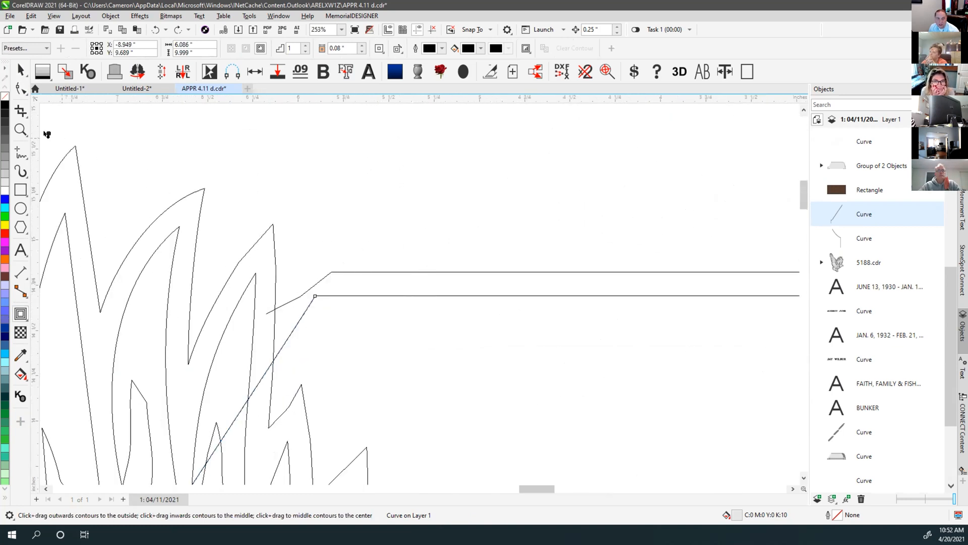
# Draw a short vertical freehand line between the top border's double lines
pyautogui.click(20, 152)
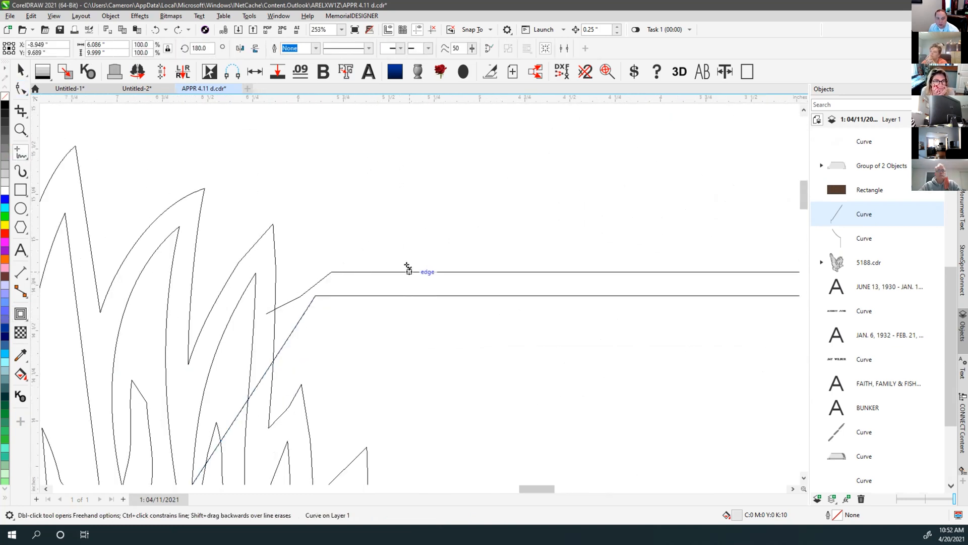
pyautogui.moveTo(409, 273); pyautogui.dragTo(409, 295)
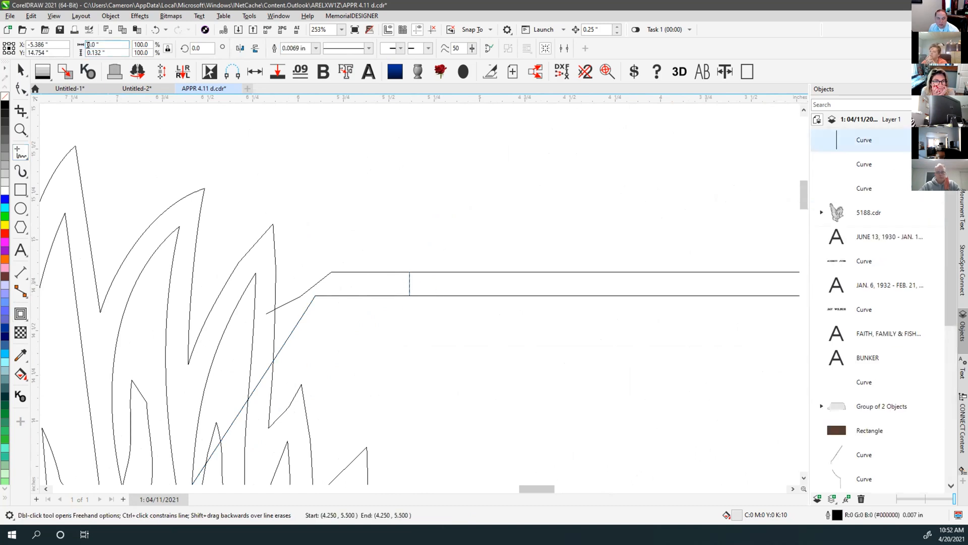
pyautogui.click(20, 71)
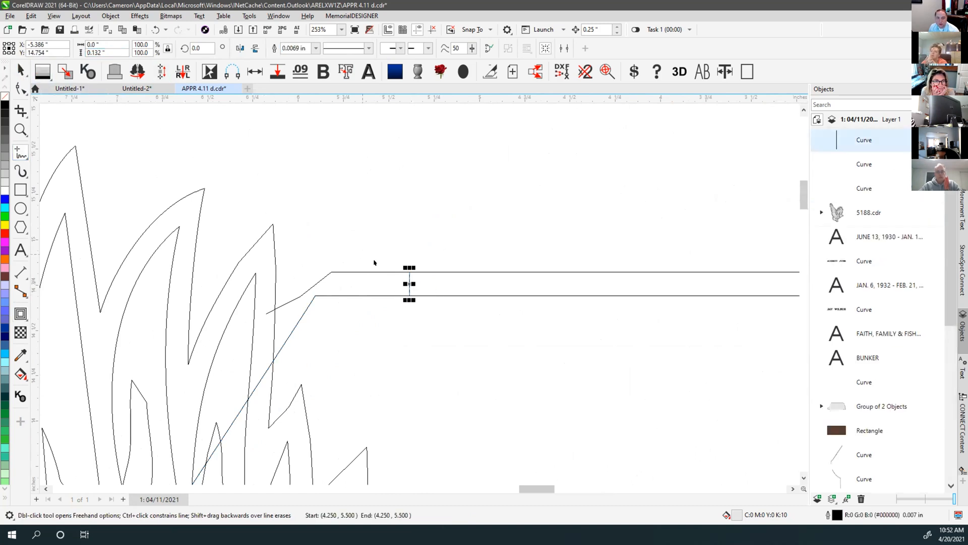
pyautogui.click(397, 253)
pyautogui.click(416, 304)
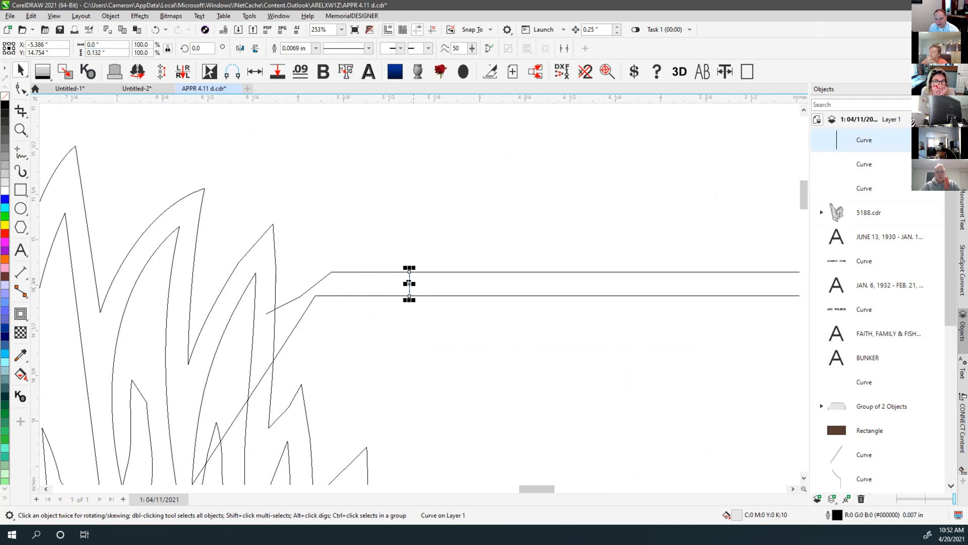
pyautogui.click(424, 219)
pyautogui.click(408, 281)
pyautogui.press('F4')
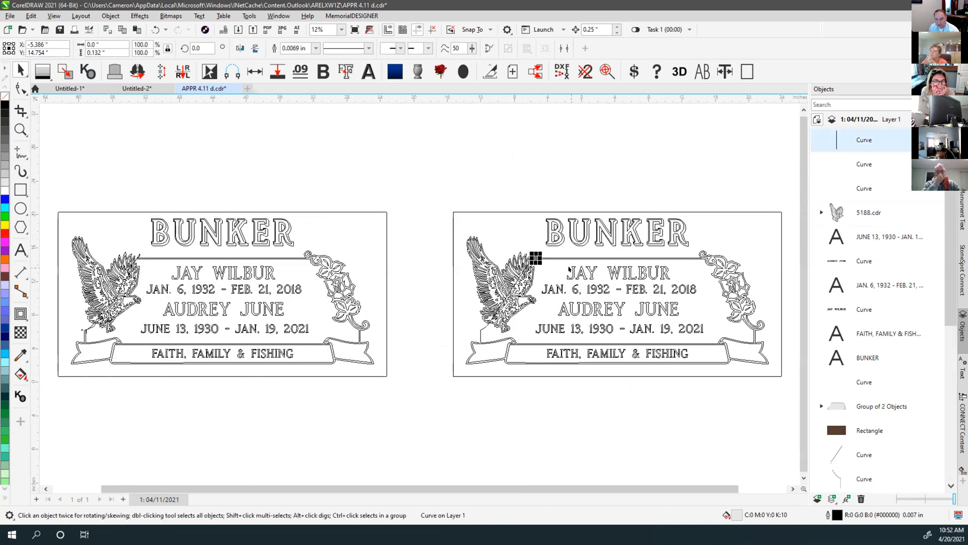
pyautogui.scroll(6, 685, 254)
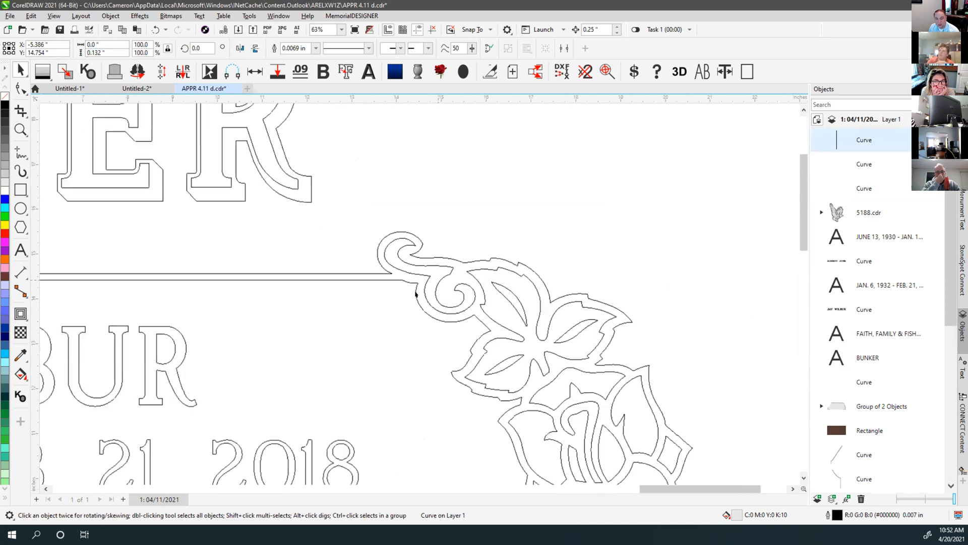
pyautogui.scroll(2, 376, 232)
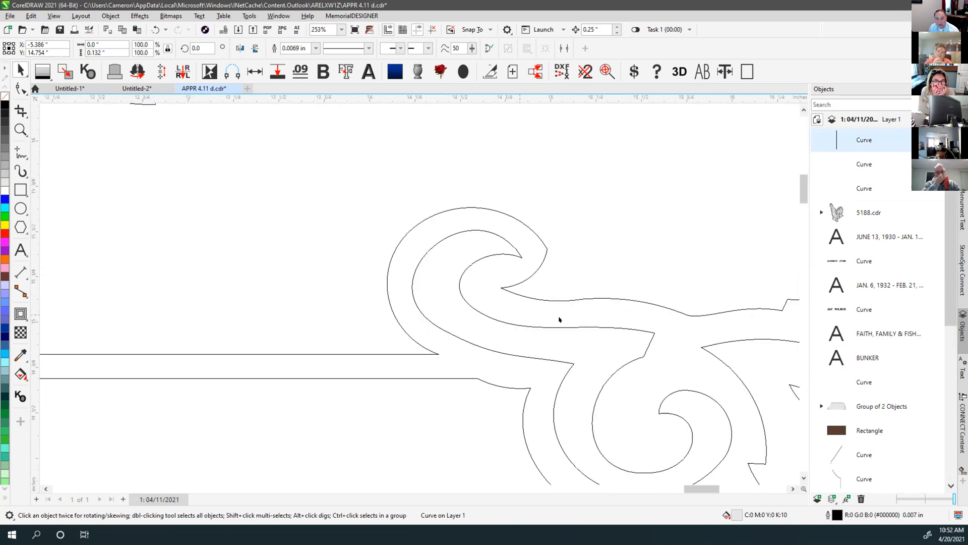
pyautogui.scroll(-5, 559, 319)
pyautogui.scroll(1, 468, 391)
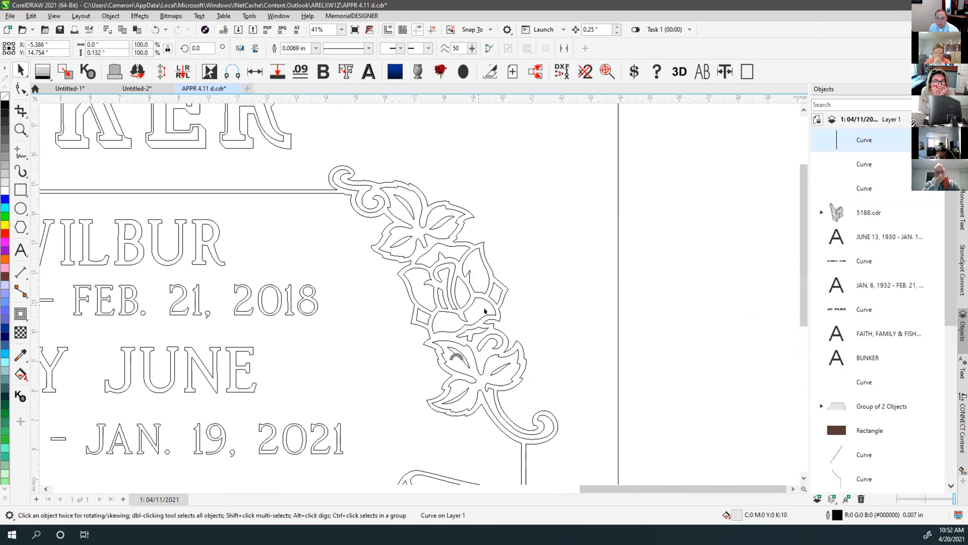
pyautogui.scroll(2, 496, 359)
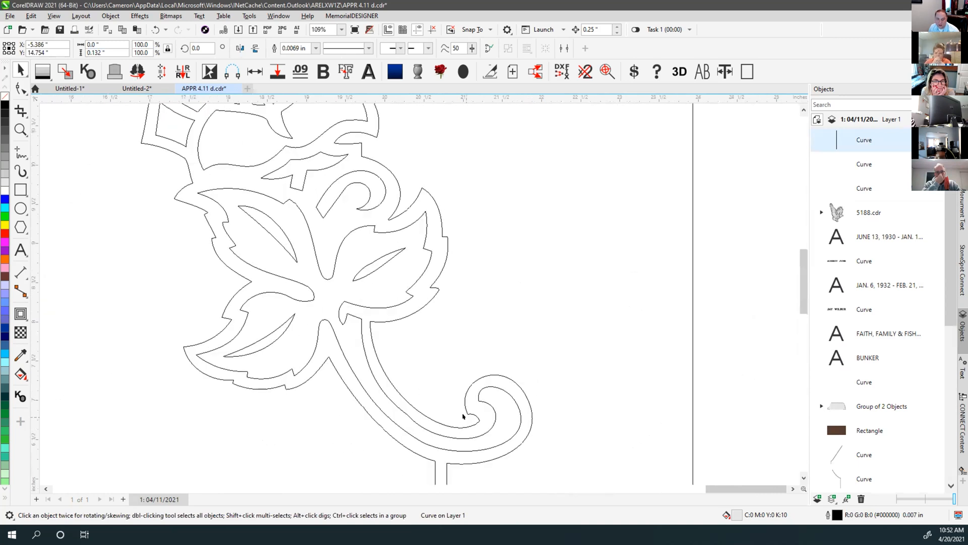
# Draw a 0.144-inch line across the rose swirl's end and preview the stones in granite colours
pyautogui.click(19, 152)
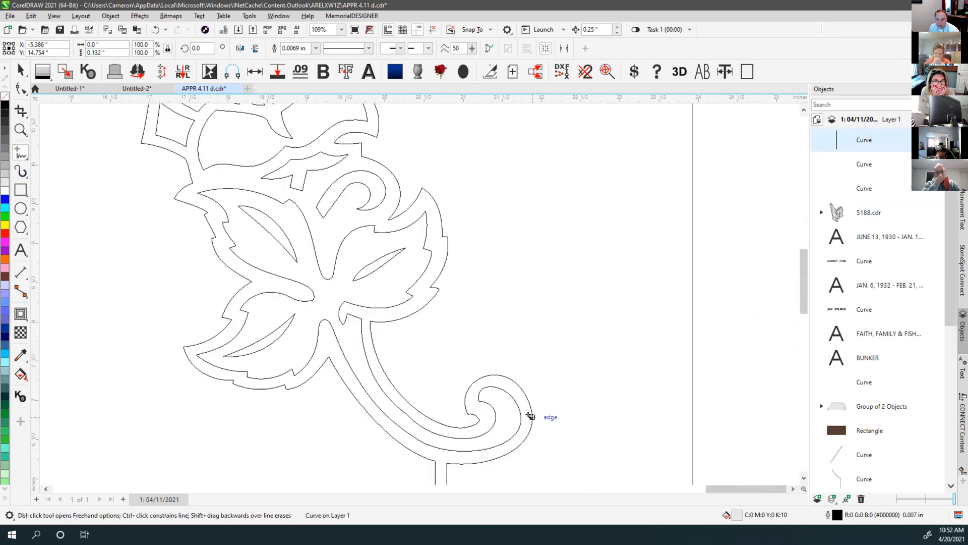
pyautogui.scroll(2, 530, 415)
pyautogui.click(406, 289)
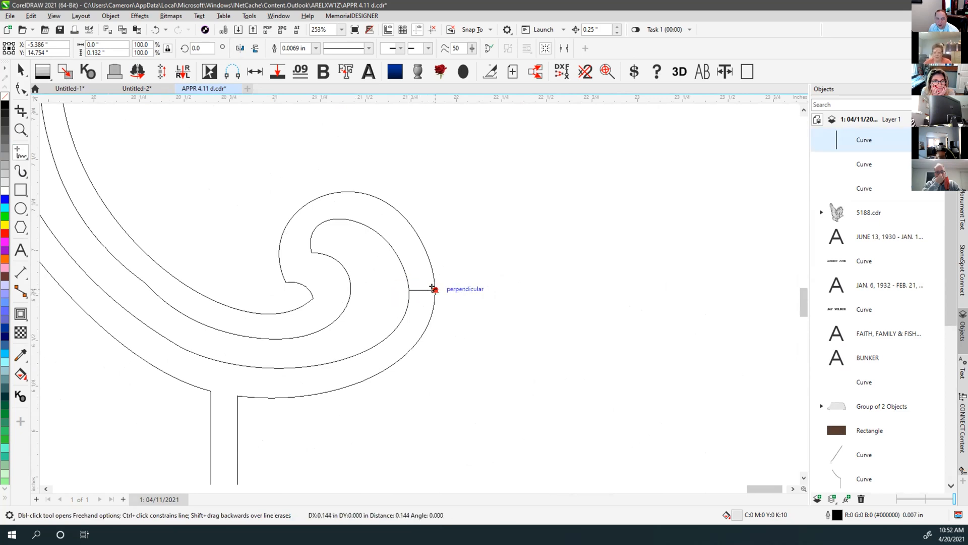
pyautogui.click(433, 288)
pyautogui.press('space')
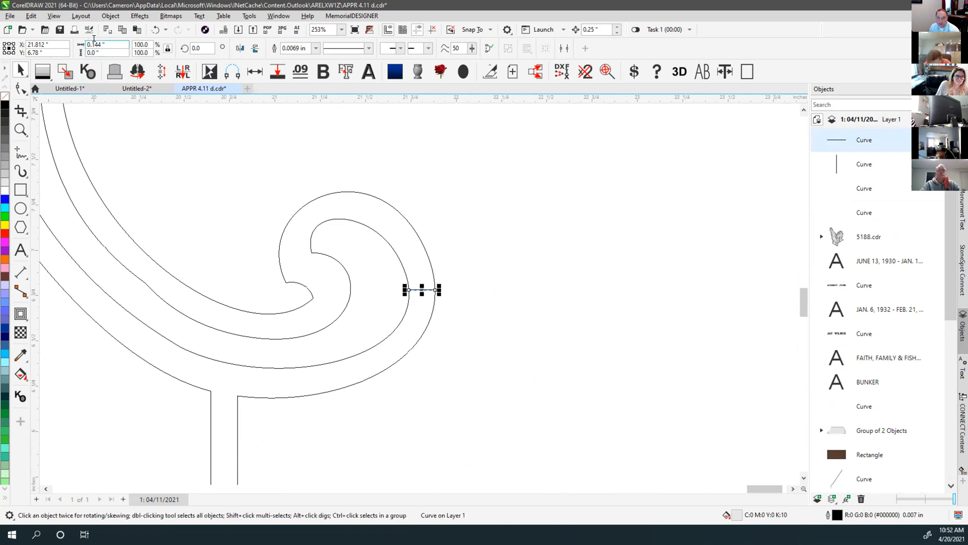
pyautogui.click(382, 269)
pyautogui.click(333, 351)
pyautogui.press('F4')
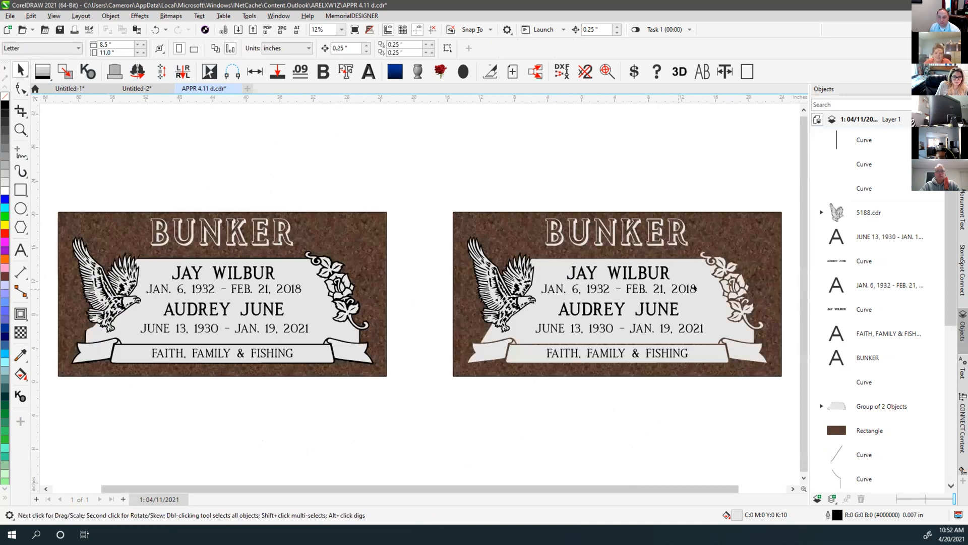
# Return to plain outline view and draw two short lines across the upper border
pyautogui.scroll(2, 412, 284)
pyautogui.scroll(2, 412, 284)
pyautogui.hotkey('shift', 'F9')
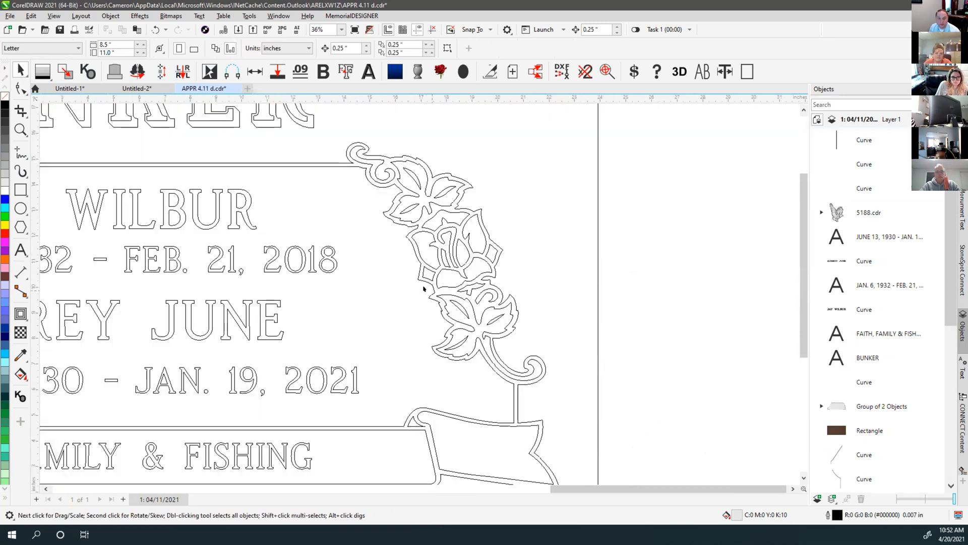
pyautogui.scroll(4, 416, 290)
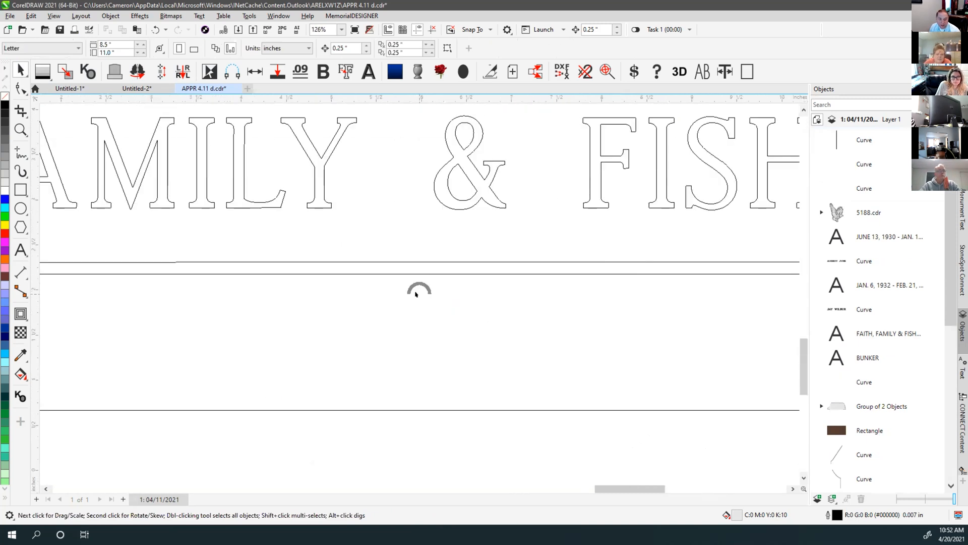
pyautogui.click(20, 152)
pyautogui.click(308, 239)
pyautogui.click(306, 260)
pyautogui.scroll(-3, 306, 257)
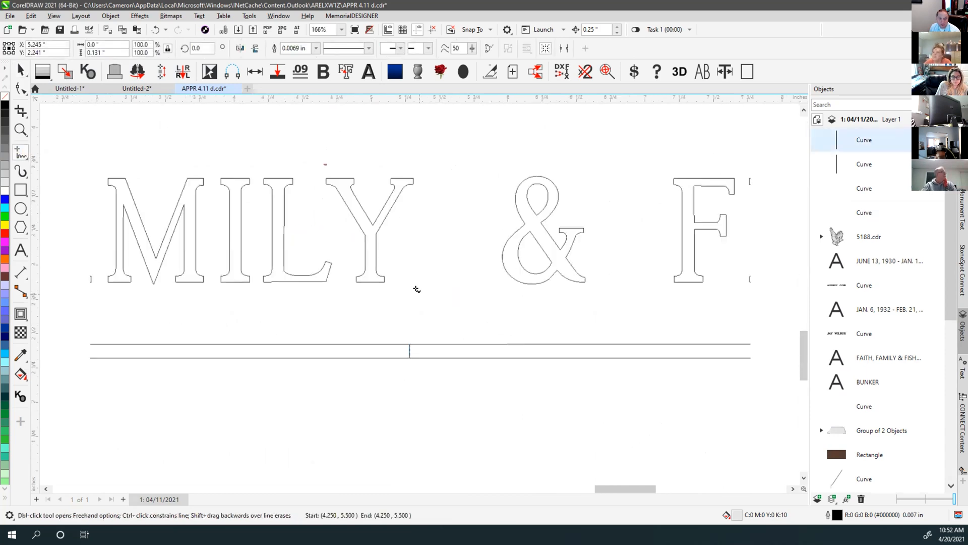
pyautogui.click(413, 175)
pyautogui.click(413, 182)
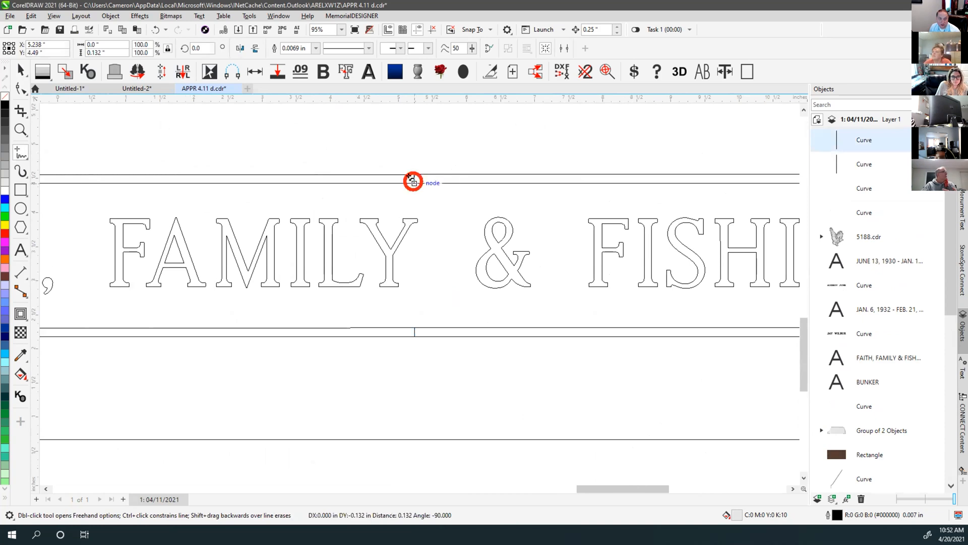
# Delete both short vertical connector lines and view the whole plaques
pyautogui.click(20, 70)
pyautogui.moveTo(383, 147); pyautogui.dragTo(499, 467)
pyautogui.press('Delete')
pyautogui.press('F4')
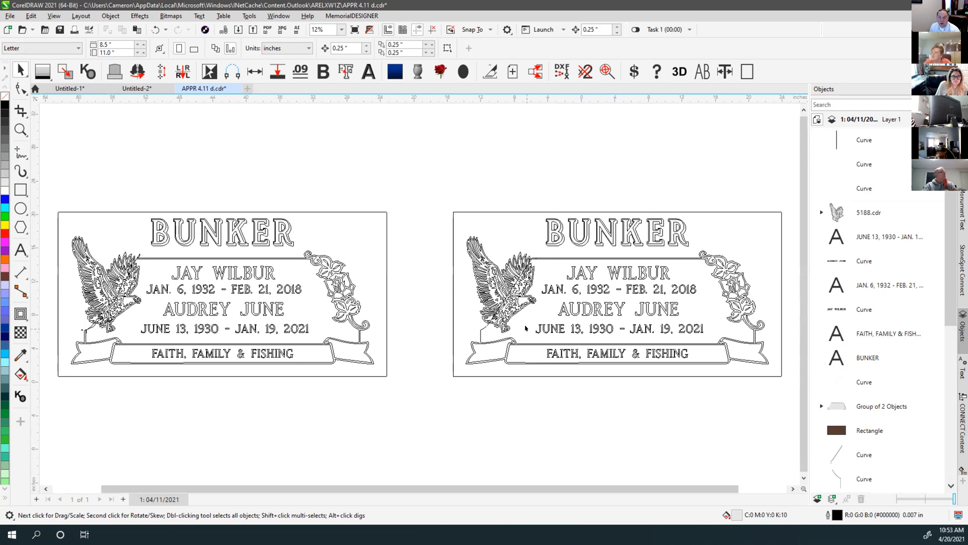
pyautogui.scroll(2, 526, 328)
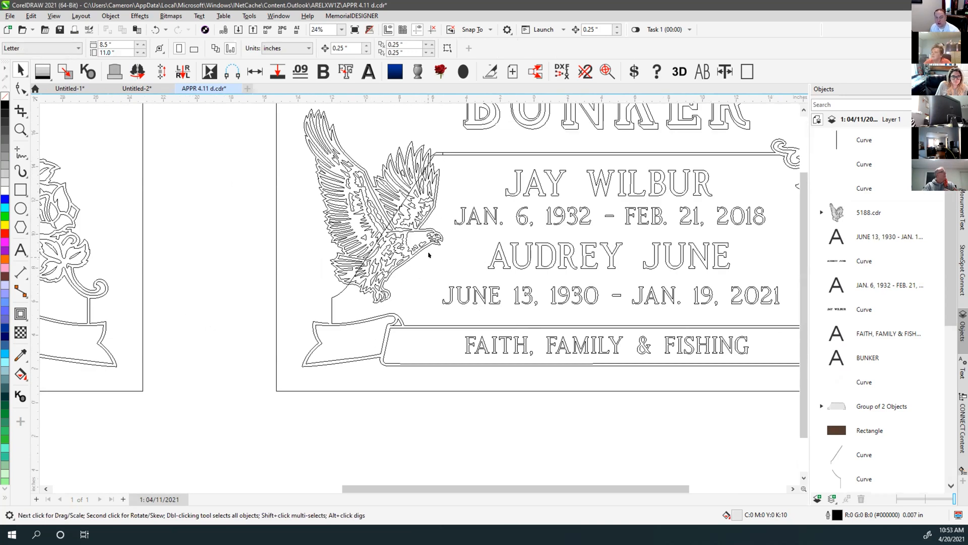
pyautogui.scroll(4, 439, 157)
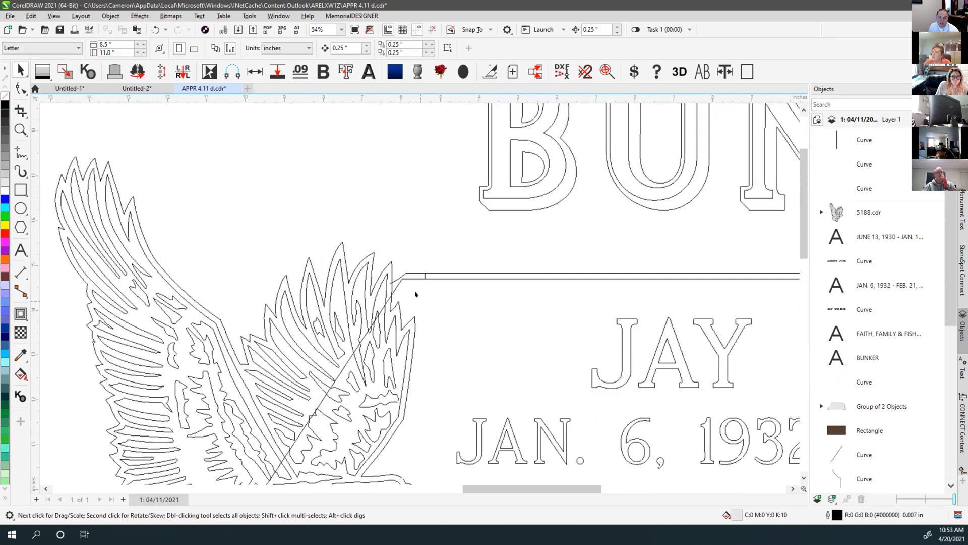
# Cancel the Insert Page prompt and select the thin stem line crossing the eagle
pyautogui.click(431, 262)
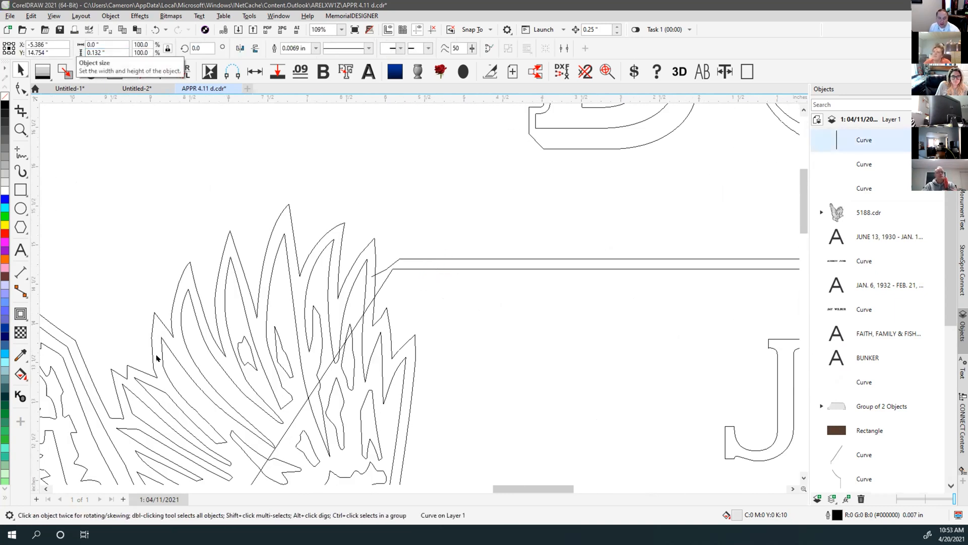
pyautogui.press('pagedown')
pyautogui.click(537, 343)
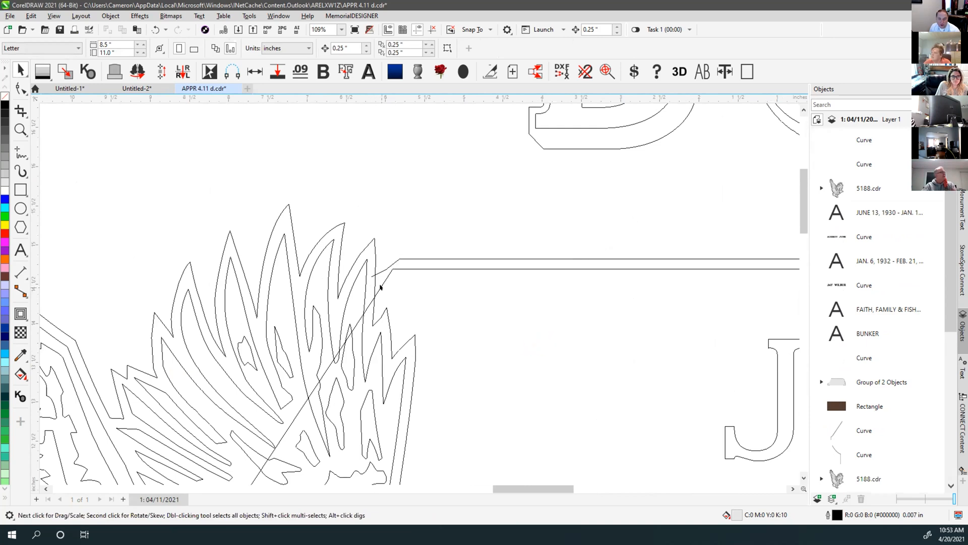
pyautogui.click(381, 287)
pyautogui.scroll(-5, 358, 303)
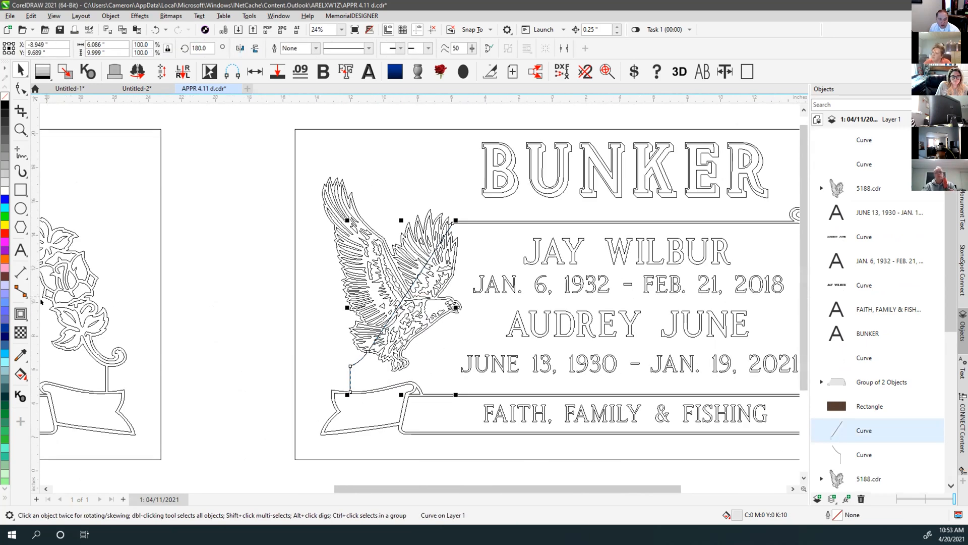
# Apply a contour with a .1 offset around the stem line
pyautogui.click(21, 314)
pyautogui.doubleClick(343, 47)
pyautogui.write('.132')
pyautogui.press('Return')
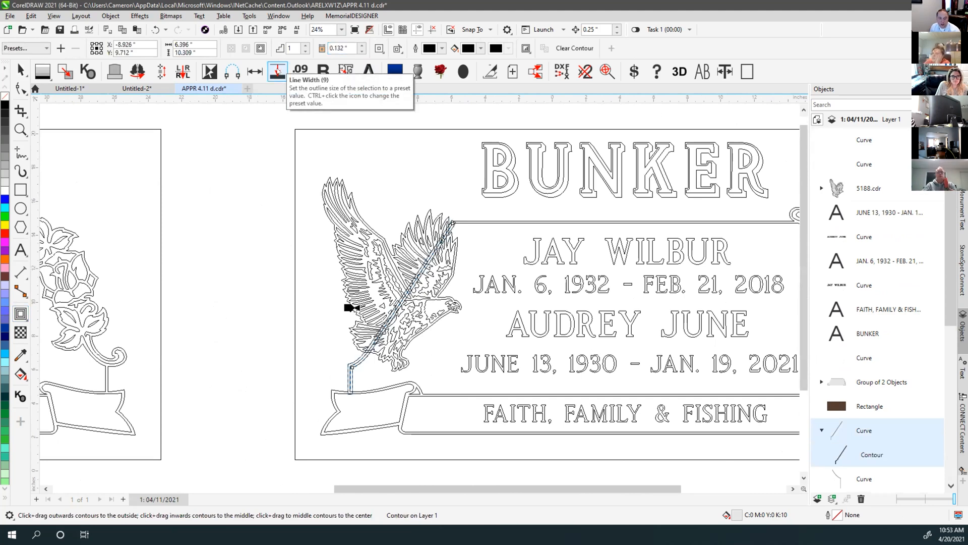
pyautogui.scroll(3, 367, 346)
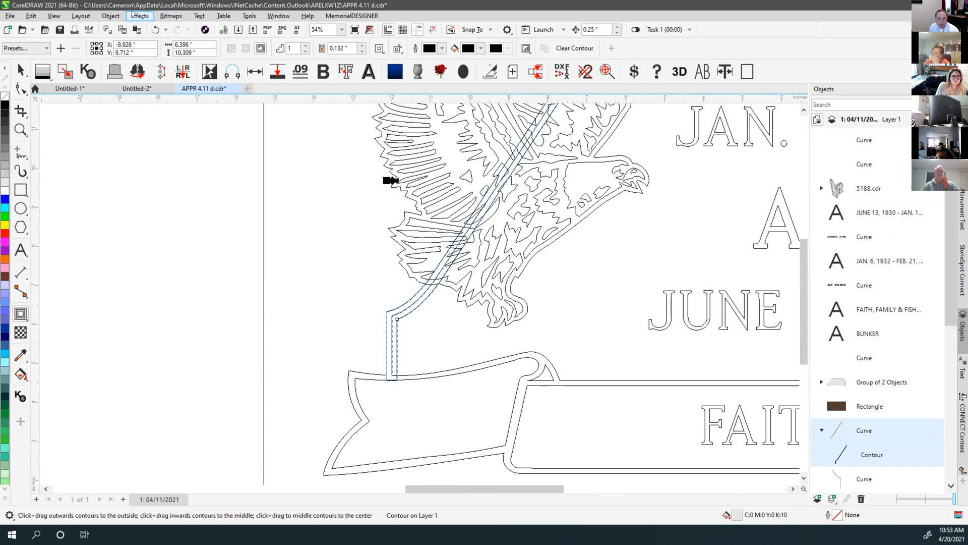
# Break the contour apart and delete the stray diagonal at the stem's base
pyautogui.click(103, 14)
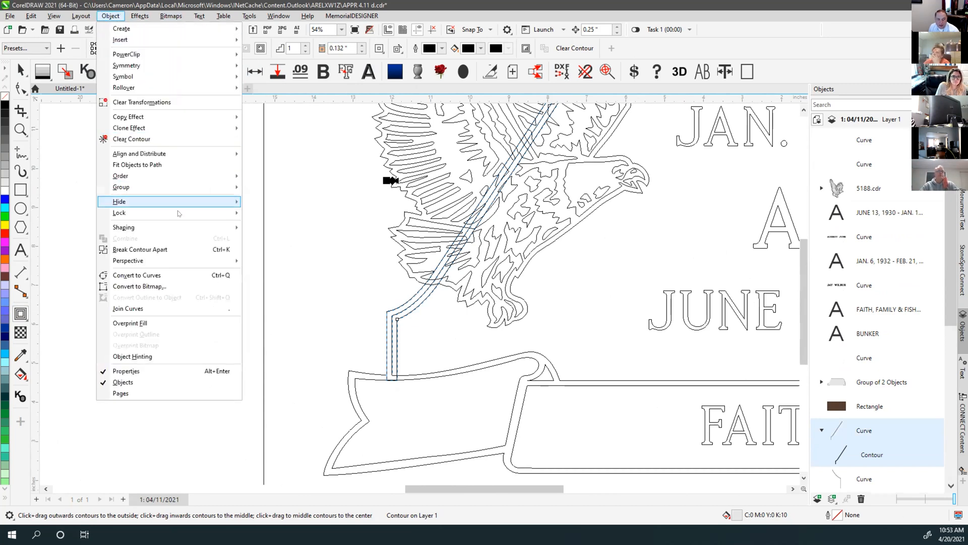
pyautogui.click(170, 248)
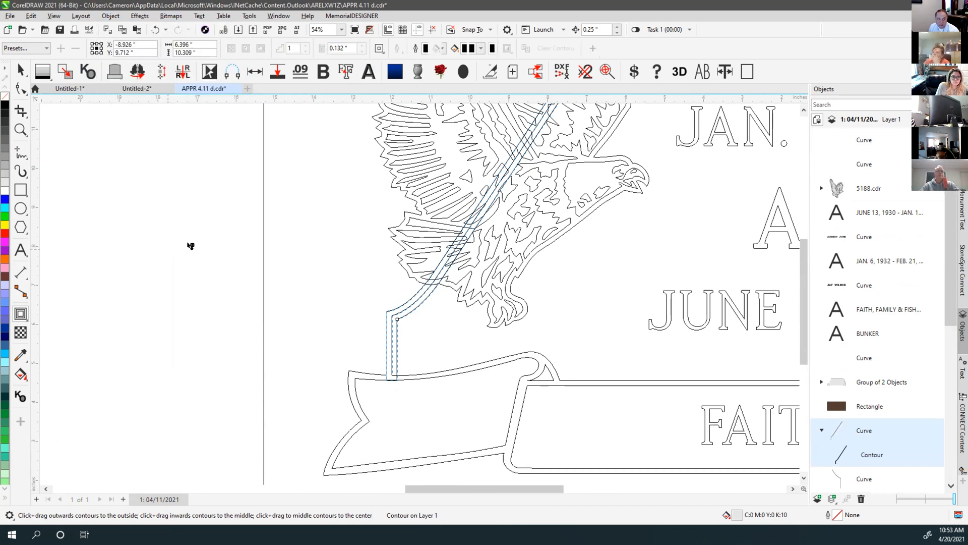
pyautogui.click(20, 88)
pyautogui.moveTo(353, 270); pyautogui.dragTo(414, 345)
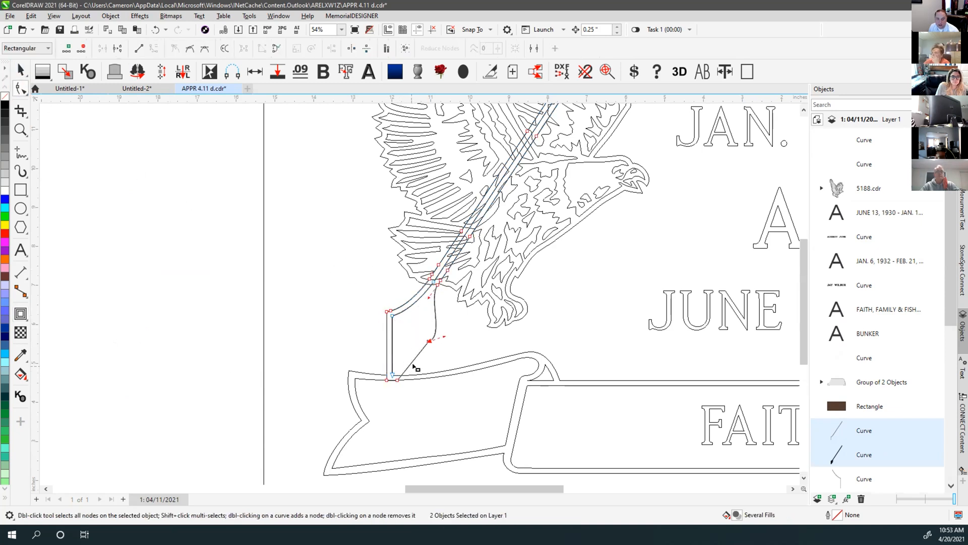
pyautogui.press('Delete')
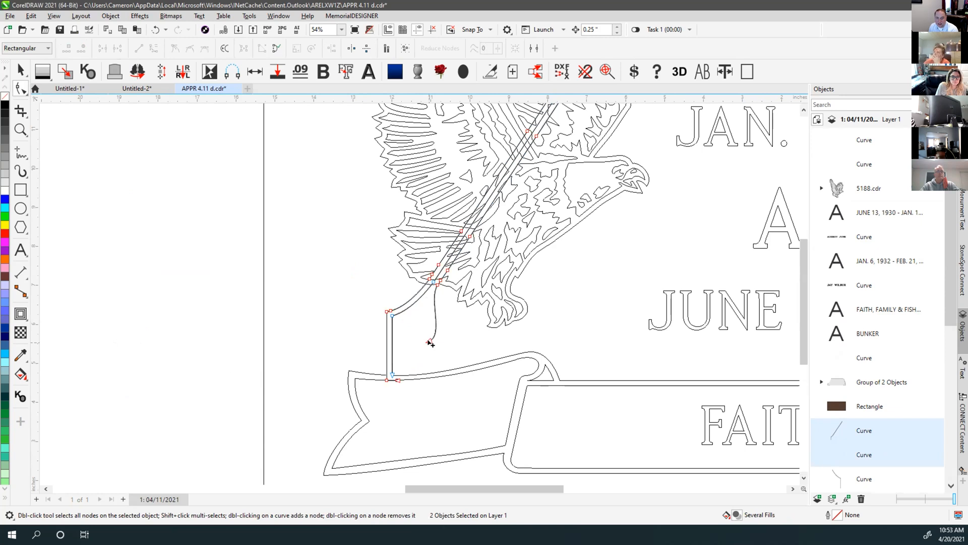
# Delete the leftover diagonal line running through the eagle
pyautogui.scroll(-3, 417, 296)
pyautogui.scroll(4, 462, 216)
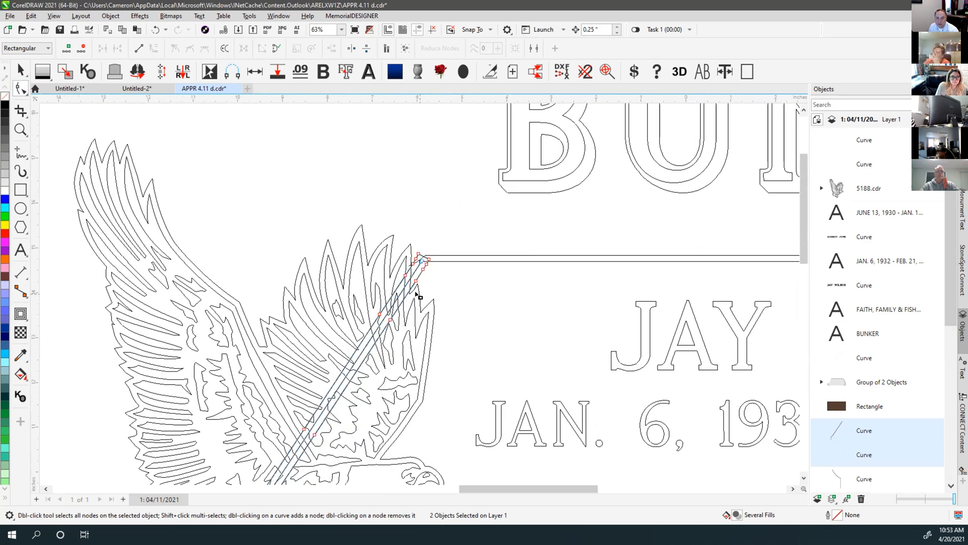
pyautogui.scroll(3, 417, 296)
pyautogui.click(437, 237)
pyautogui.press('Delete')
# Snap the stem's end node onto its corner to remove the jog
pyautogui.scroll(-4, 417, 292)
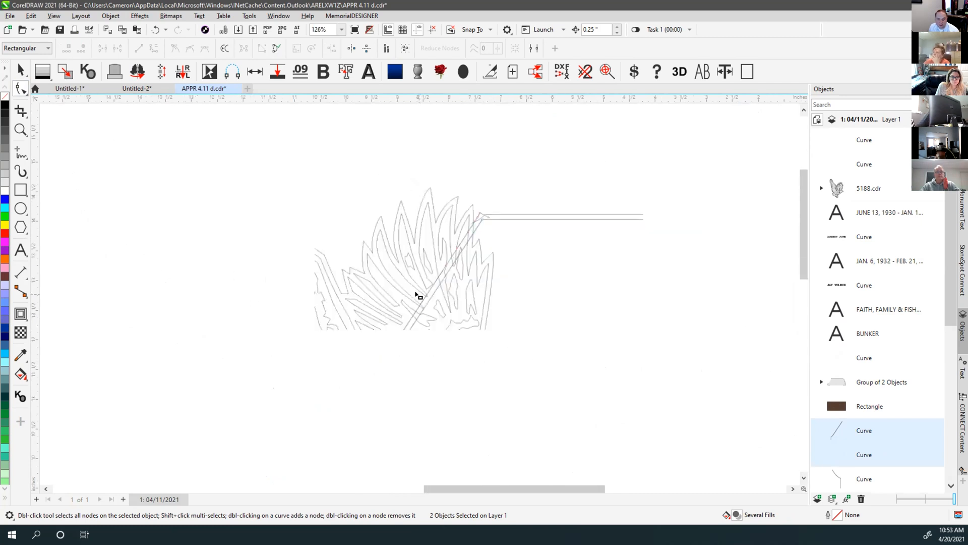
pyautogui.scroll(2, 390, 344)
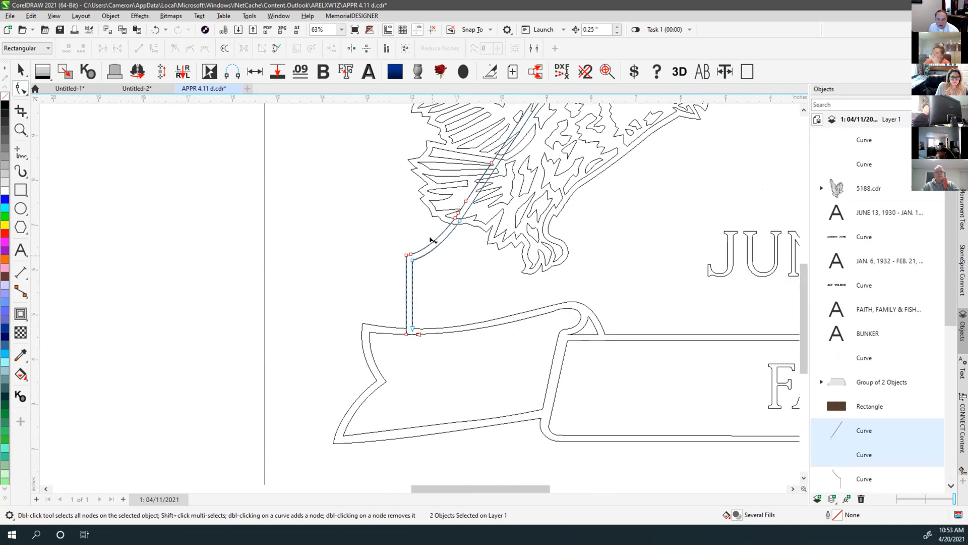
pyautogui.scroll(3, 391, 335)
pyautogui.moveTo(440, 293)
pyautogui.mouseDown()
pyautogui.moveTo(406, 287)
pyautogui.moveTo(423, 298)
pyautogui.moveTo(423, 289)
pyautogui.mouseUp()
pyautogui.scroll(2, 407, 281)
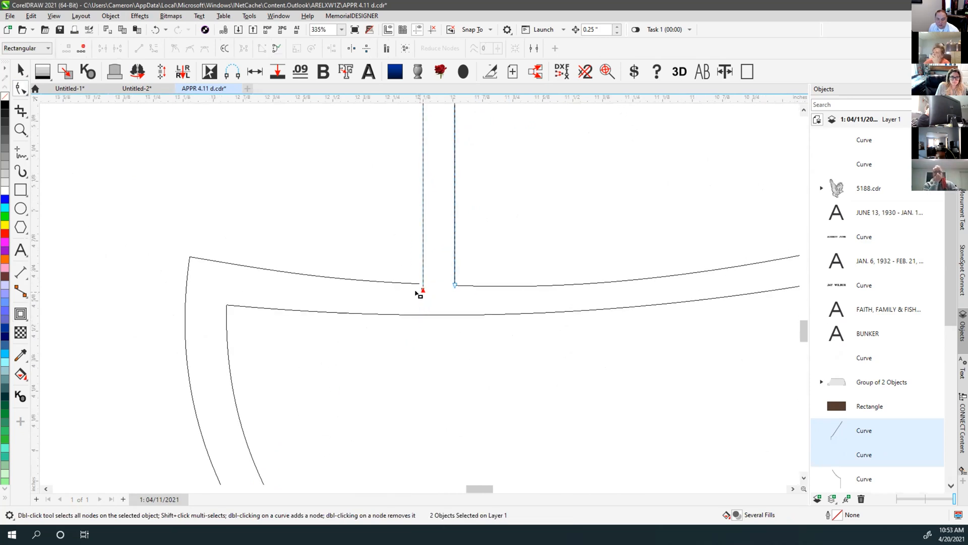
# Try extending the stem end to the ribbon, undo it, and nudge the left stem's end node right
pyautogui.click(423, 291)
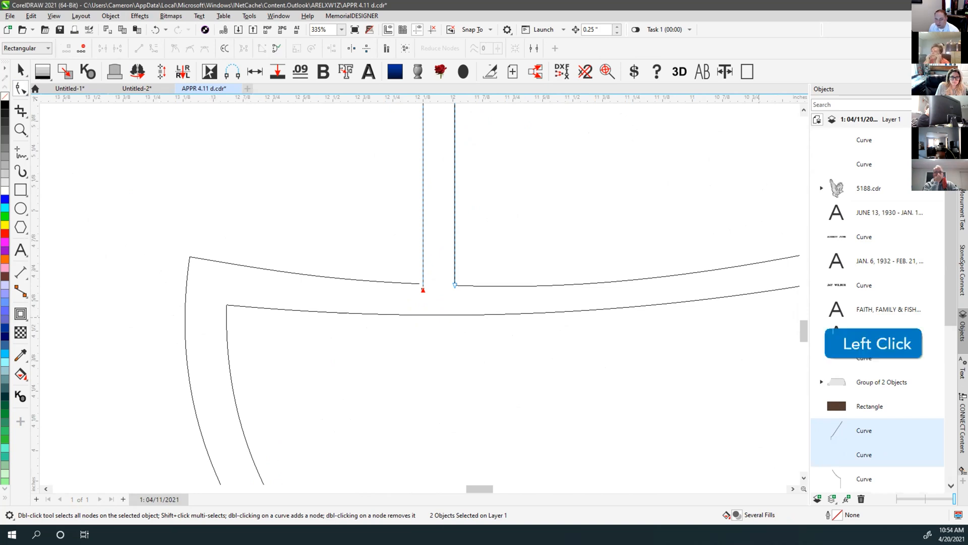
pyautogui.moveTo(424, 303); pyautogui.dragTo(421, 328)
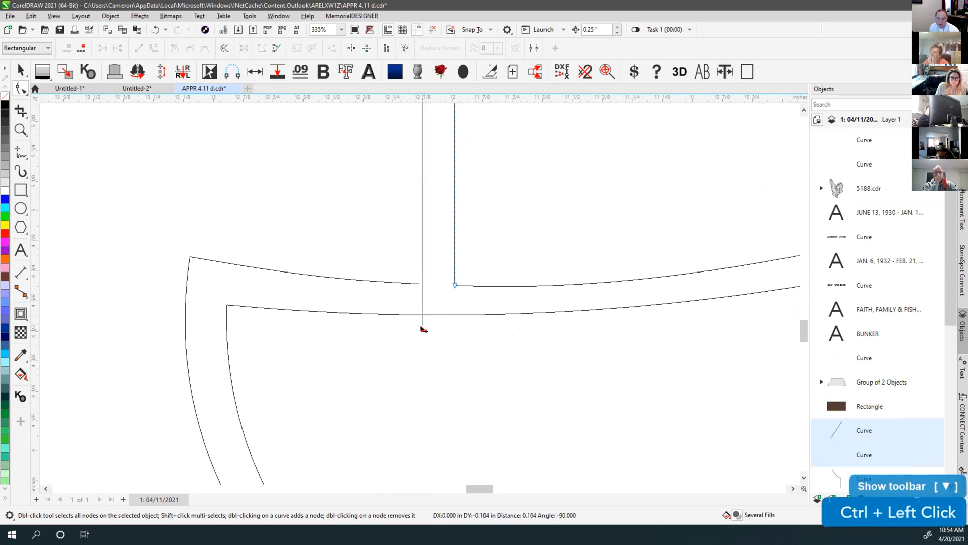
pyautogui.click(423, 329)
pyautogui.keyDown('ctrl'); pyautogui.click(424, 304); pyautogui.keyUp('ctrl')
pyautogui.hotkey('ctrl', 'z')
pyautogui.click(424, 286)
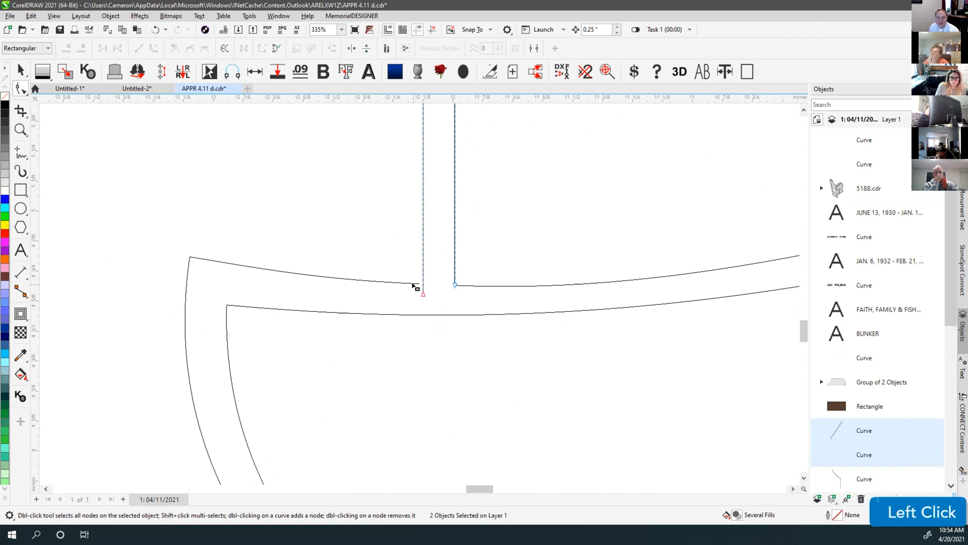
pyautogui.click(420, 285)
pyautogui.moveTo(424, 286)
pyautogui.mouseDown()
pyautogui.moveTo(407, 300)
pyautogui.moveTo(438, 310)
pyautogui.moveTo(409, 281)
pyautogui.moveTo(430, 287)
pyautogui.moveTo(438, 278)
pyautogui.moveTo(312, 158)
pyautogui.moveTo(152, 148)
pyautogui.moveTo(233, 149)
pyautogui.moveTo(431, 267)
pyautogui.moveTo(431, 329)
pyautogui.moveTo(432, 237)
pyautogui.moveTo(438, 284)
pyautogui.mouseUp()
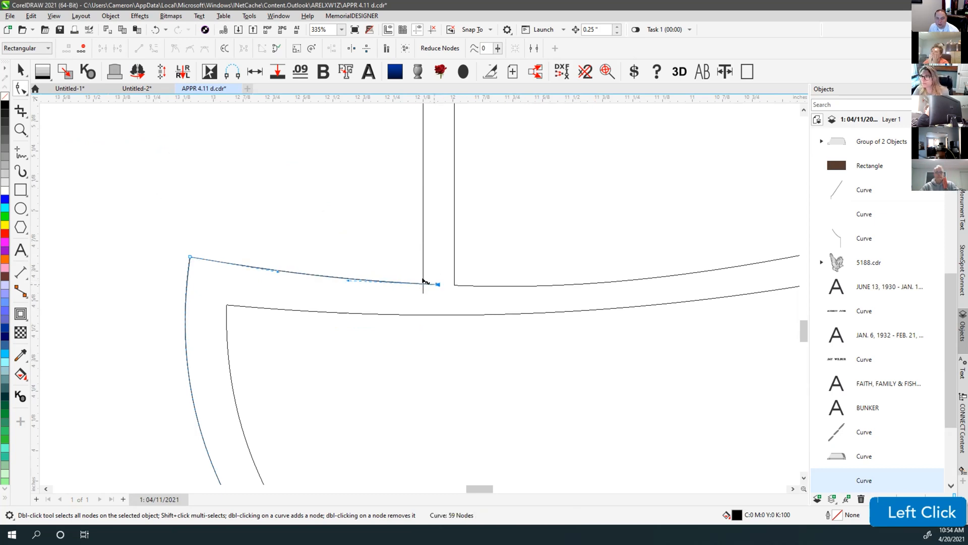
# With Virtual Segment Delete, trim the ribbon piece beside the stem and the stub below it
pyautogui.scroll(5, 419, 292)
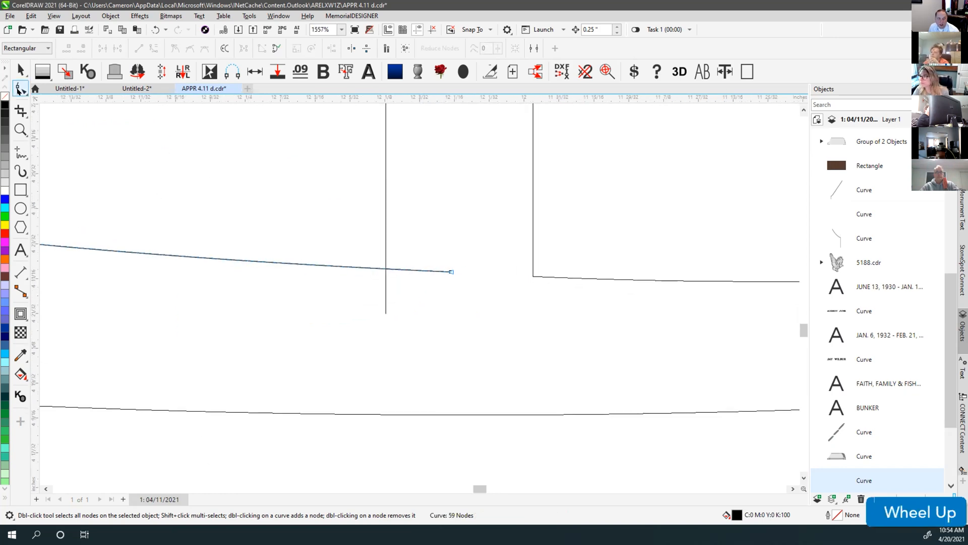
pyautogui.click(19, 89)
pyautogui.click(20, 110)
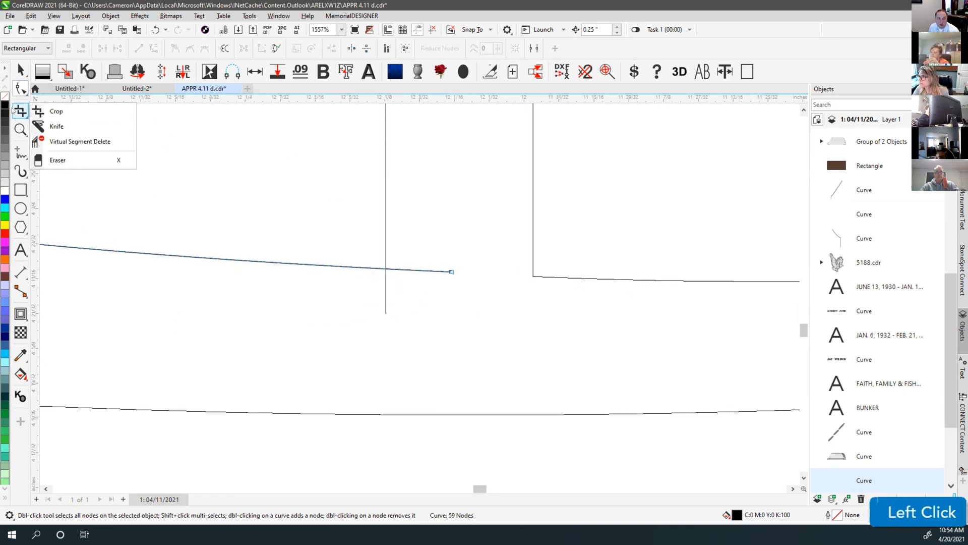
pyautogui.click(76, 141)
pyautogui.moveTo(445, 289); pyautogui.dragTo(445, 289)
pyautogui.moveTo(366, 288); pyautogui.dragTo(403, 316)
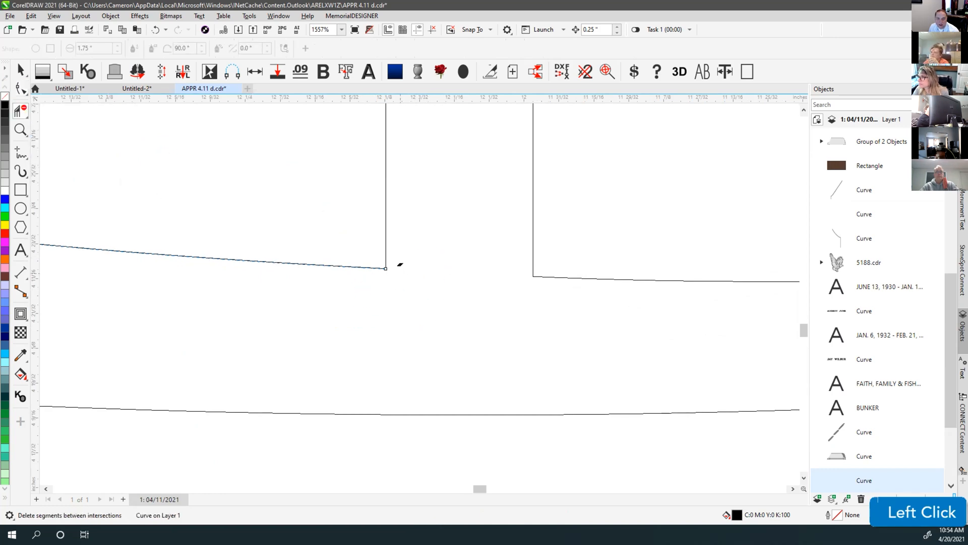
# Trim the line's pieces between crossings, including the diagonal running into the wing
pyautogui.scroll(-8, 418, 277)
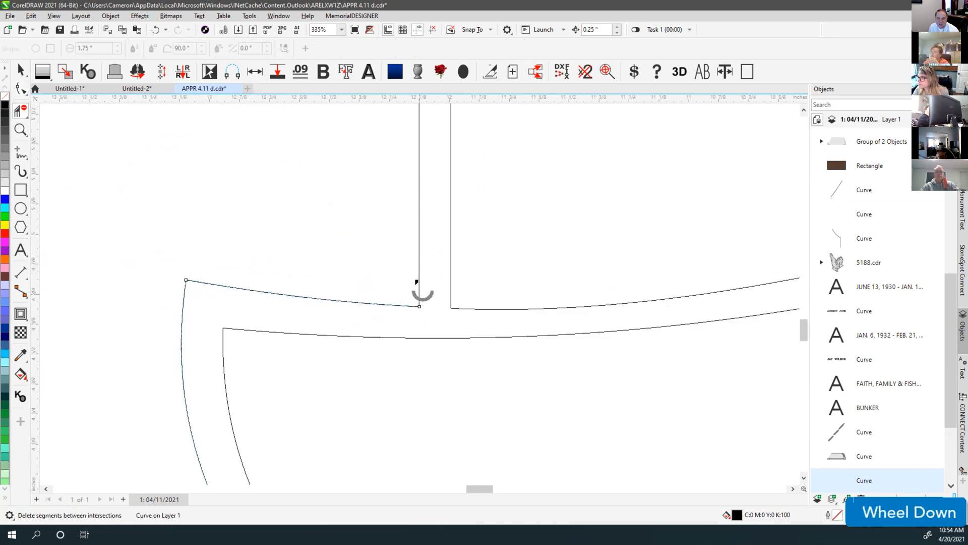
pyautogui.scroll(-2, 426, 265)
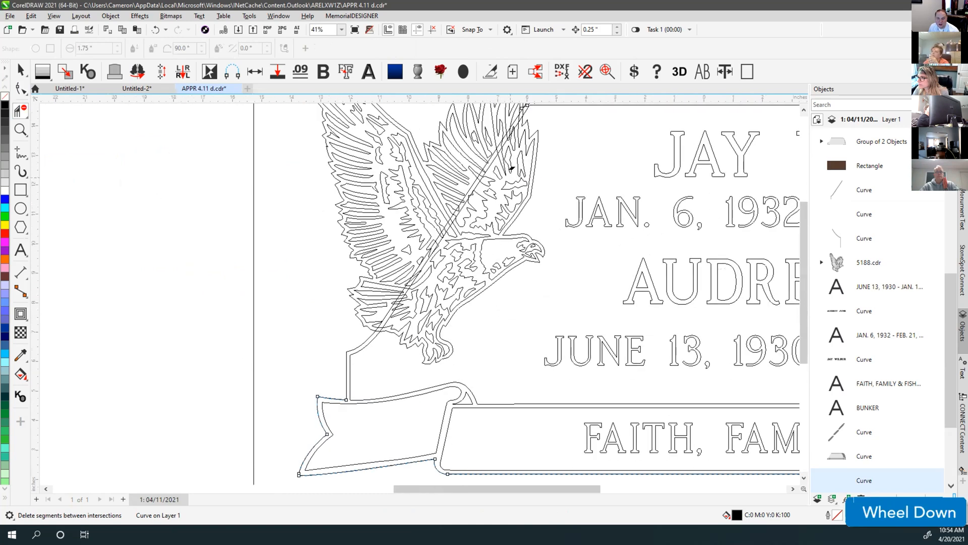
pyautogui.scroll(6, 421, 268)
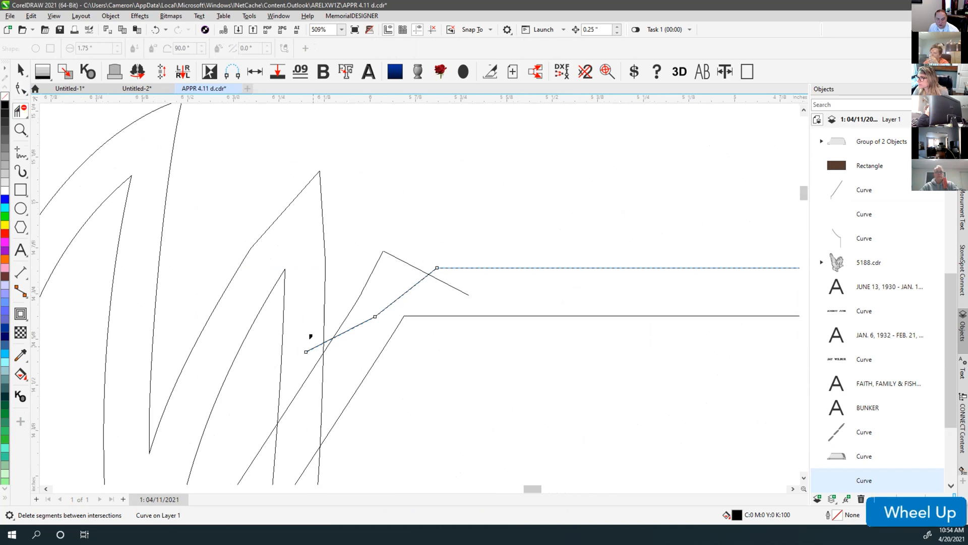
pyautogui.click(312, 347)
pyautogui.click(327, 339)
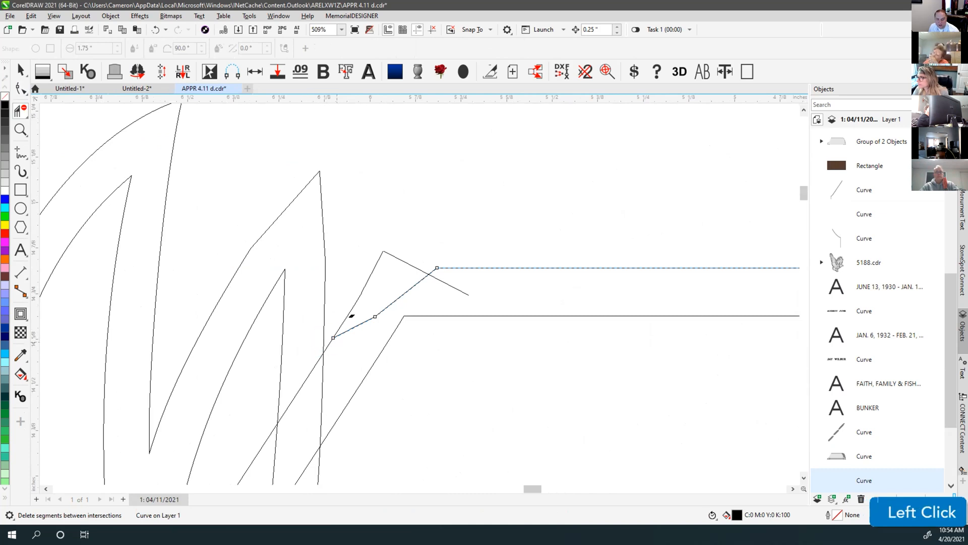
pyautogui.click(376, 314)
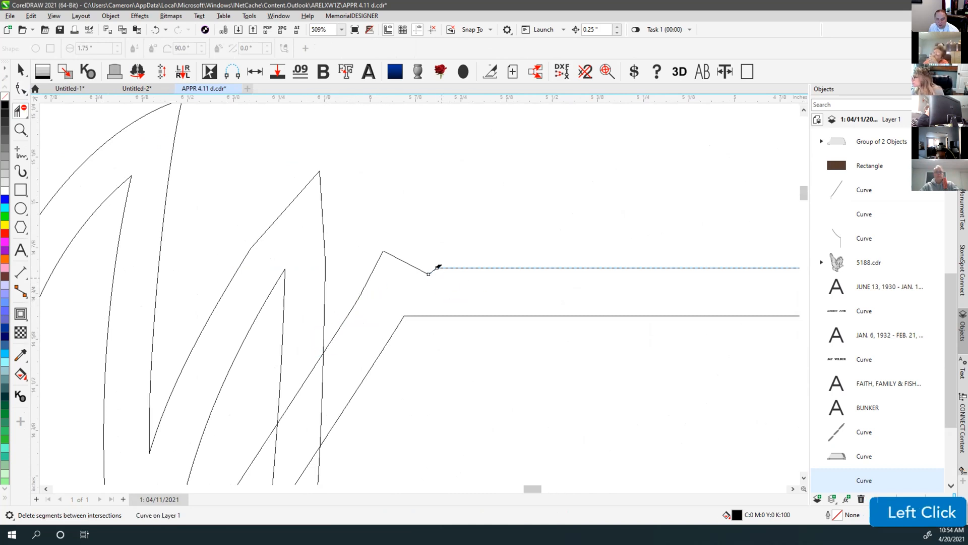
# Extend the border's top line straight left past the eagle's wing tip
pyautogui.click(20, 87)
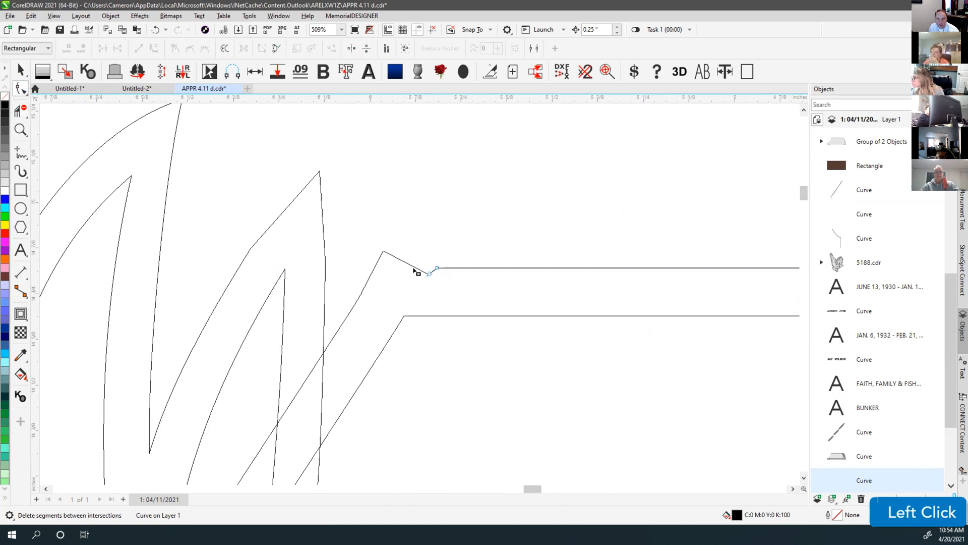
pyautogui.click(433, 272)
pyautogui.click(435, 270)
pyautogui.moveTo(434, 271); pyautogui.dragTo(351, 270)
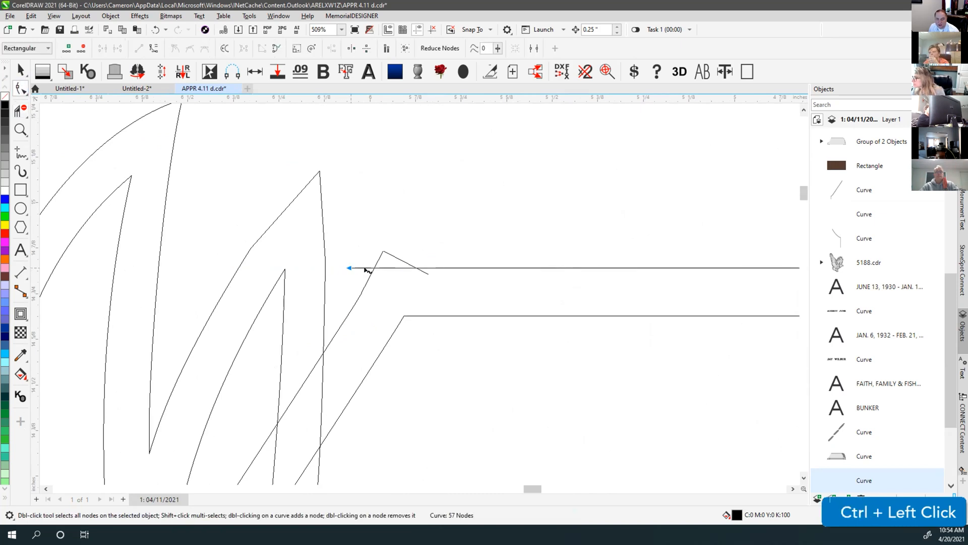
# Trim the peaked wing-tip piece, the stroke below it, and the border's left overhang
pyautogui.click(20, 110)
pyautogui.click(409, 257)
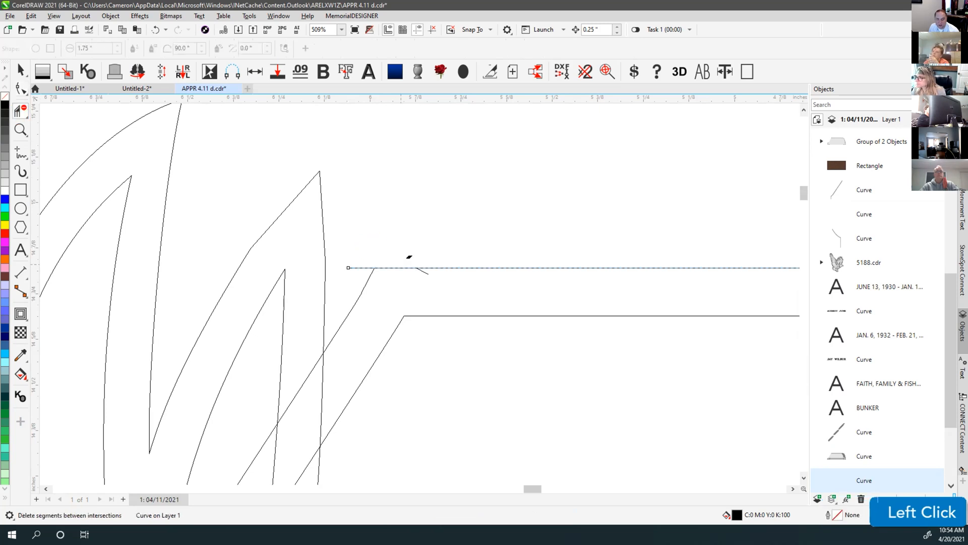
pyautogui.click(423, 271)
pyautogui.click(359, 267)
# Shift-marquee-select the border and stem curves together
pyautogui.scroll(-5, 391, 289)
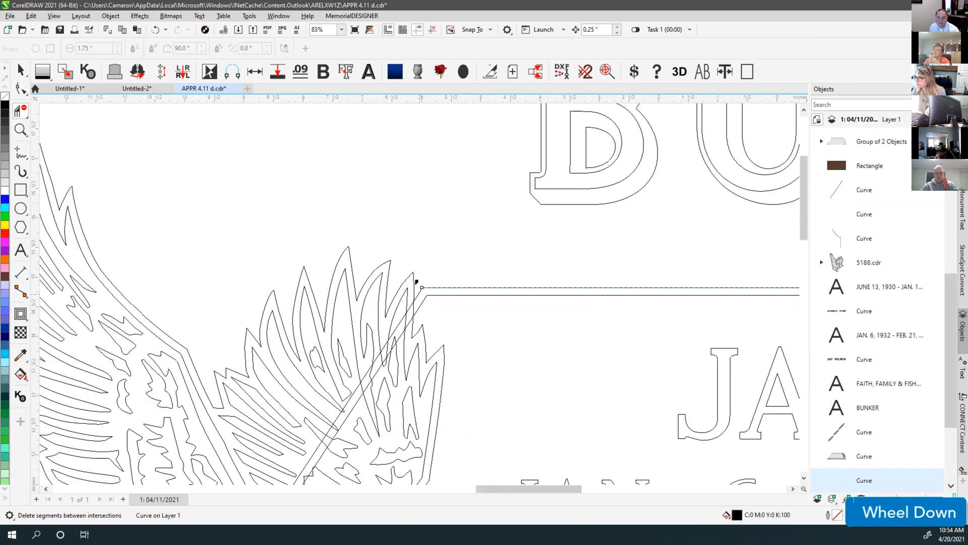
pyautogui.scroll(-2, 424, 282)
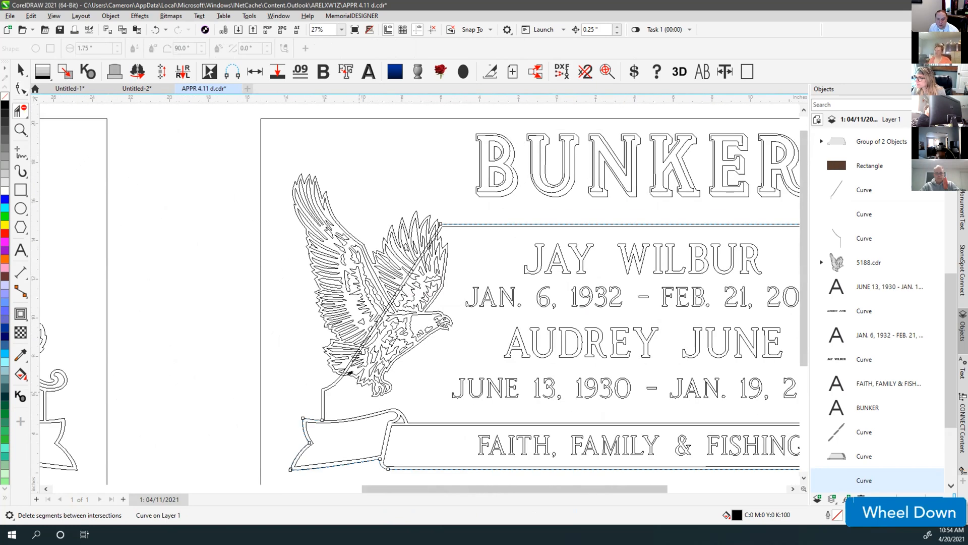
pyautogui.press('shift')
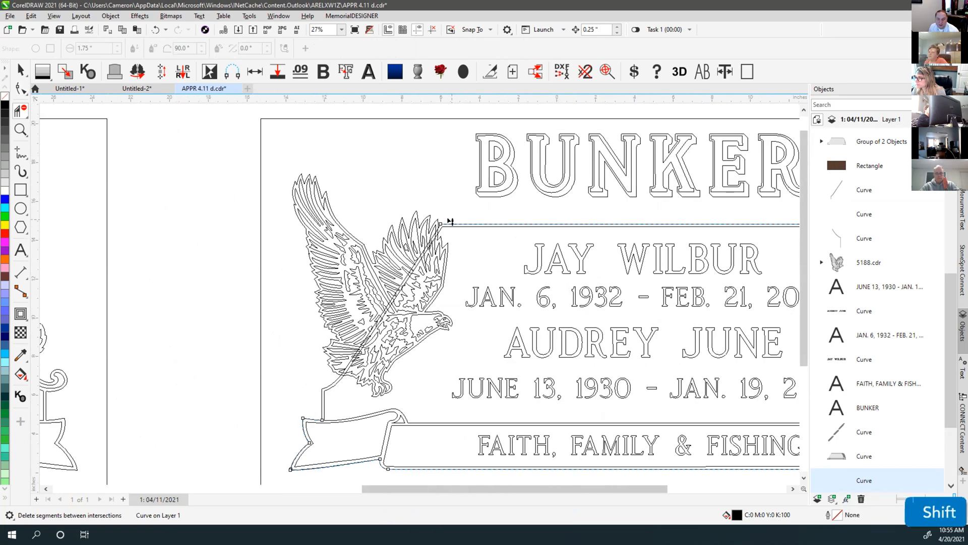
pyautogui.moveTo(496, 208); pyautogui.dragTo(288, 448)
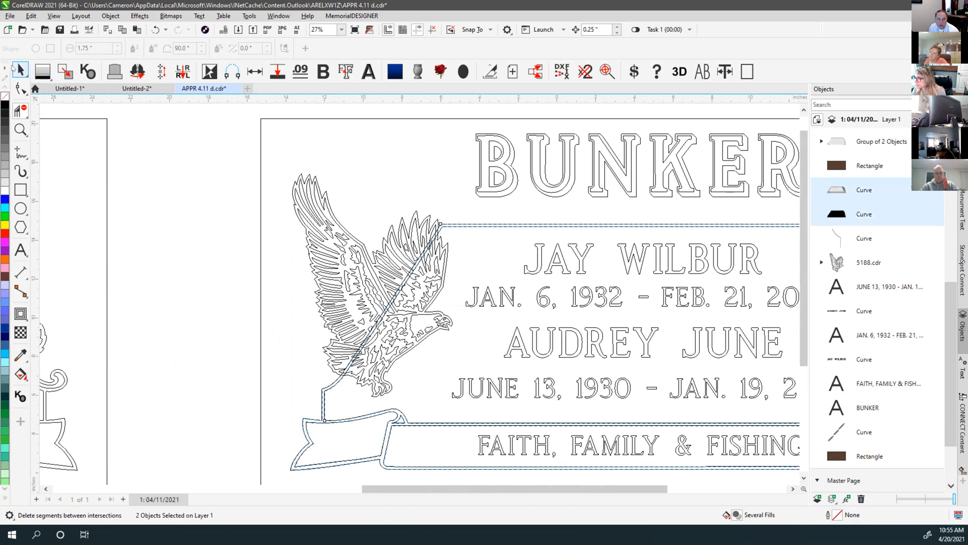
# Switch to the granite colour preview and bring the eagle in front of the panel
pyautogui.click(301, 329)
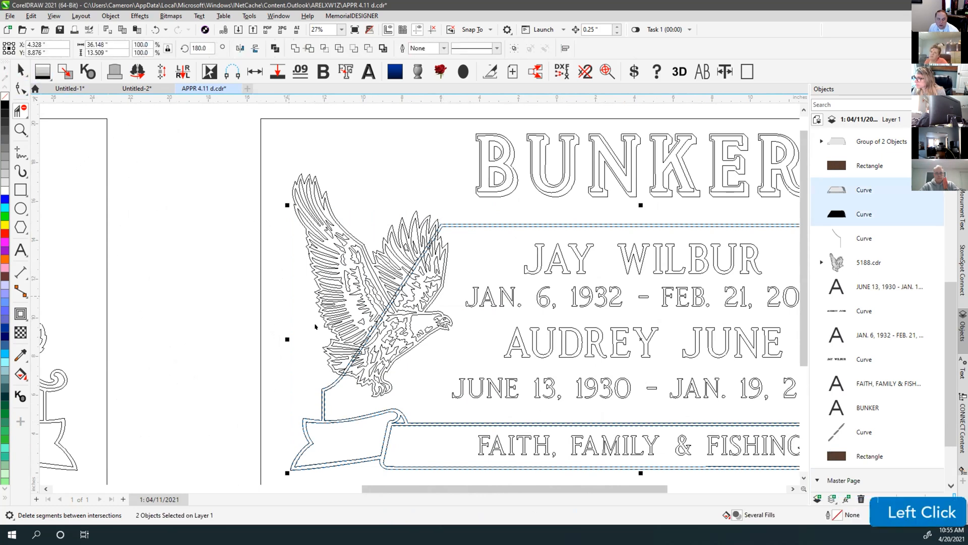
pyautogui.click(440, 229)
pyautogui.press('v')
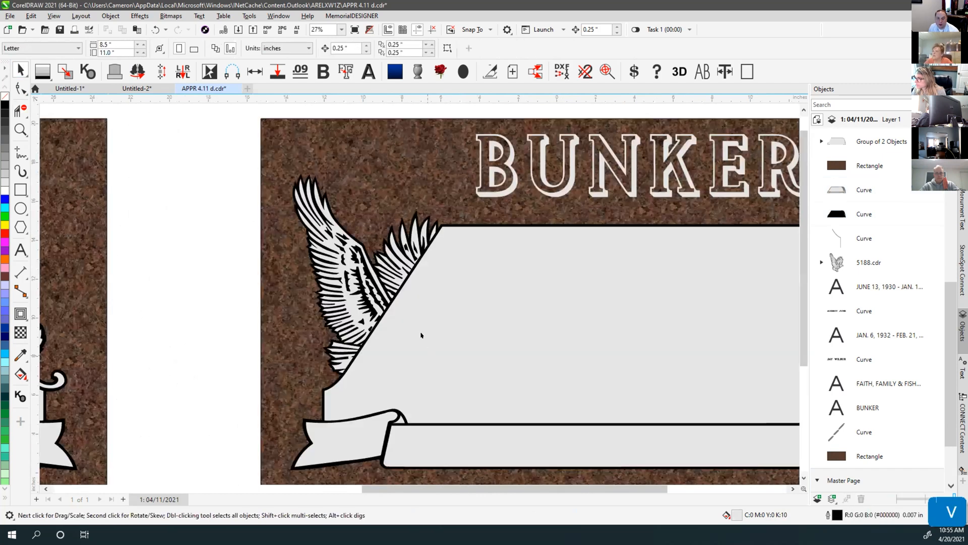
pyautogui.scroll(-3, 421, 334)
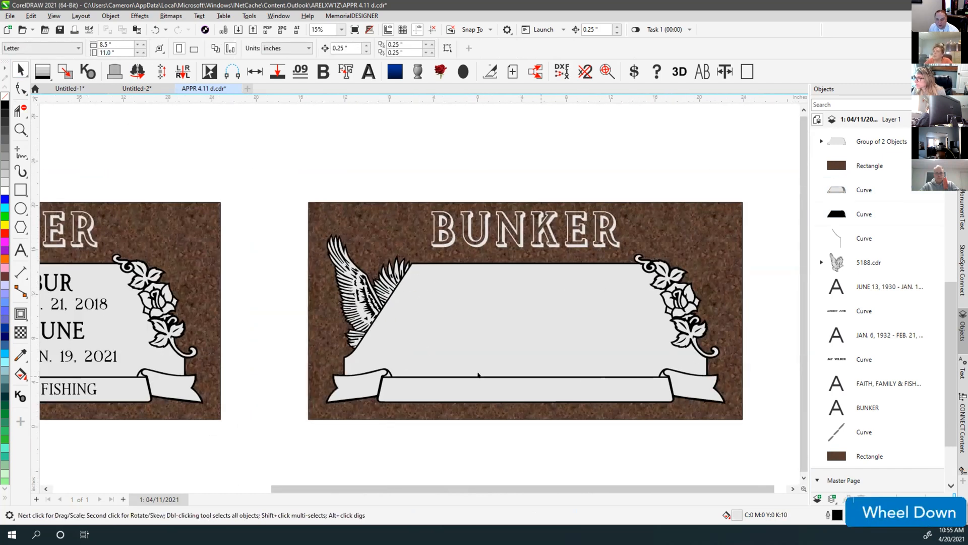
pyautogui.moveTo(277, 211); pyautogui.dragTo(438, 385)
pyautogui.hotkey('shift', 'pageup')
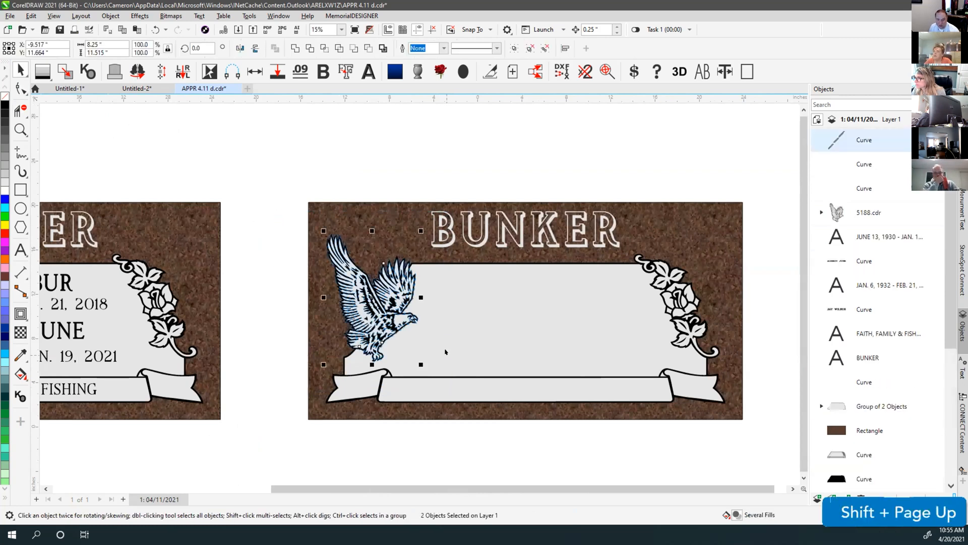
# Bring the inscription text lines in front of the panel
pyautogui.click(400, 162)
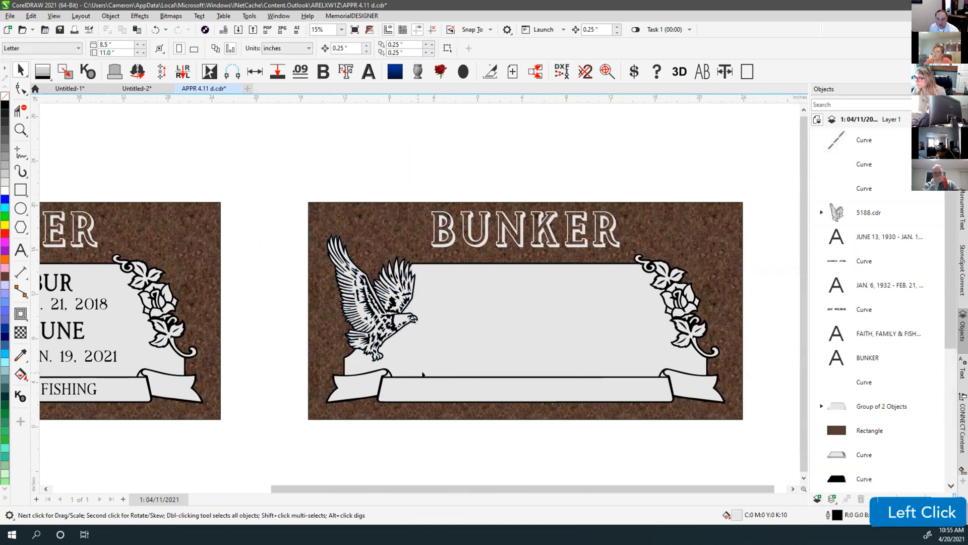
pyautogui.press('v')
pyautogui.moveTo(379, 250); pyautogui.dragTo(660, 460)
pyautogui.press('v')
pyautogui.hotkey('shift', 'pageup')
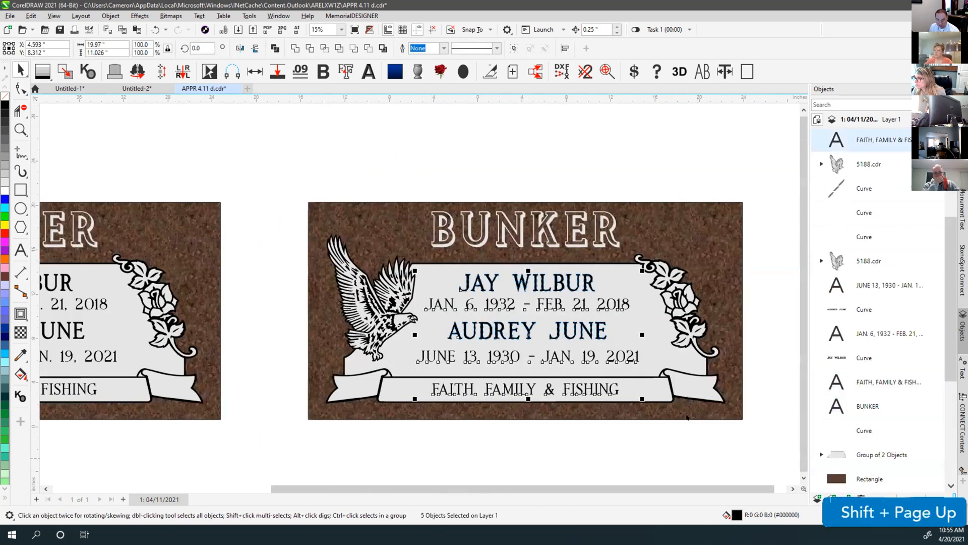
pyautogui.click(525, 164)
# Zoom out to fit both monuments, then zoom in on the right monument
pyautogui.press('F4')
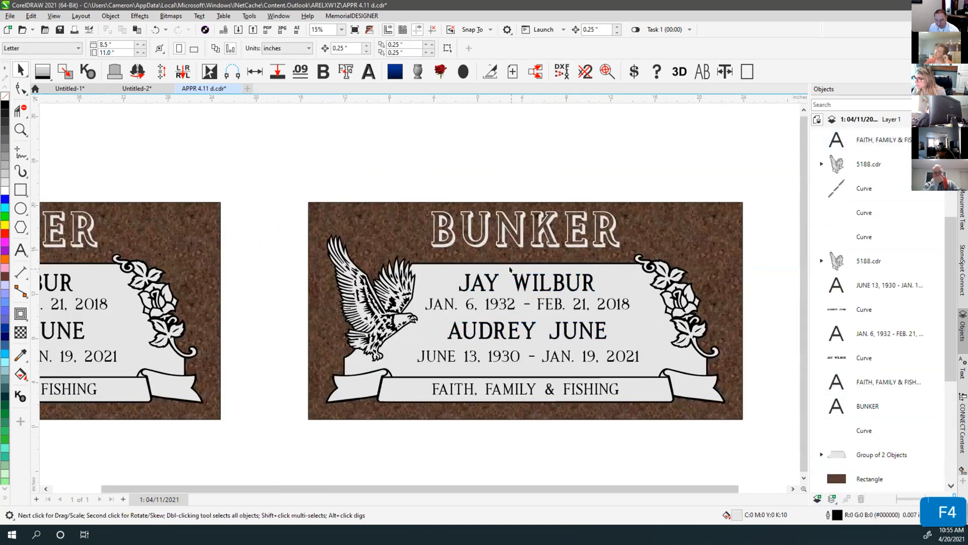
pyautogui.moveTo(433, 192); pyautogui.dragTo(754, 393)
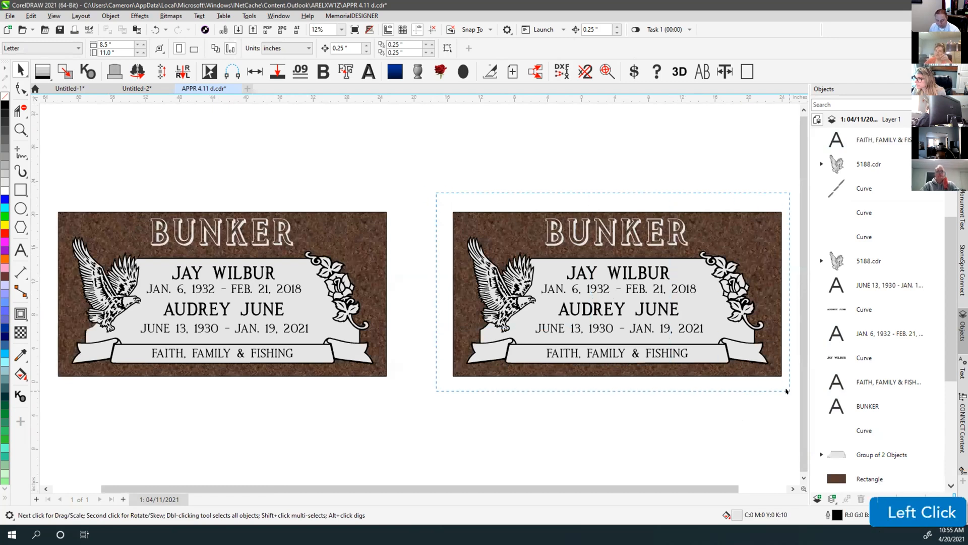
pyautogui.hotkey('shift', 'F2')
pyautogui.click(170, 107)
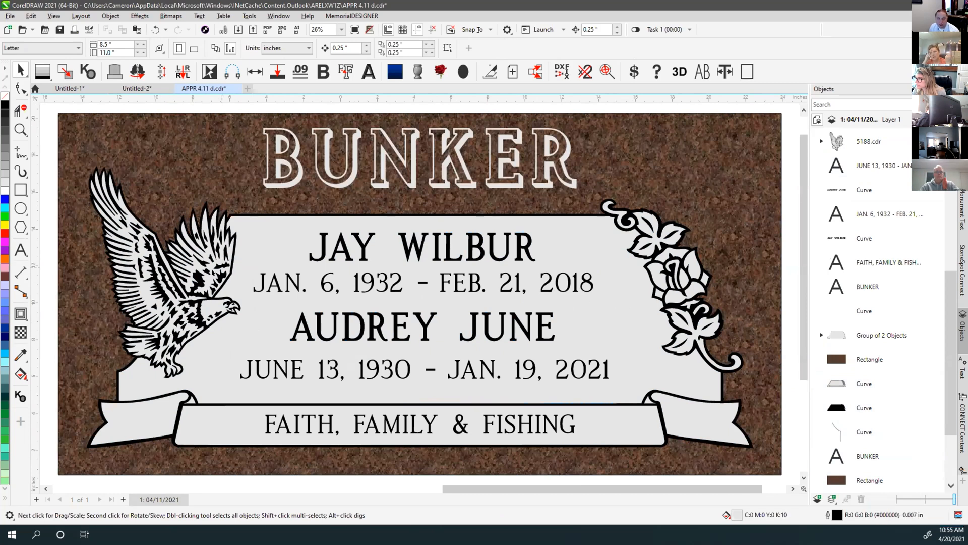
pyautogui.scroll(1, 415, 295)
# Place a copy of the right monument directly below the original
pyautogui.scroll(-5, 415, 295)
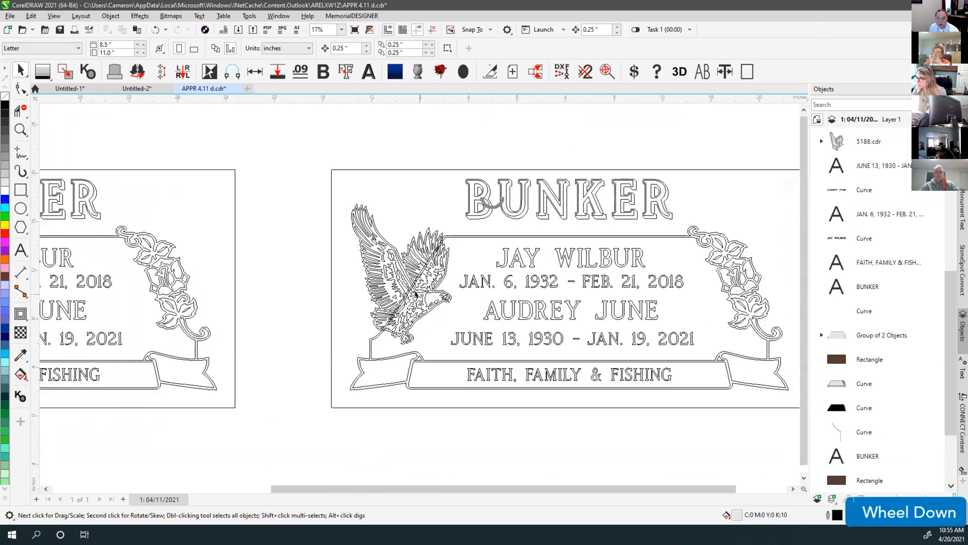
pyautogui.moveTo(369, 240); pyautogui.dragTo(640, 398)
pyautogui.moveTo(462, 306); pyautogui.dragTo(461, 409)
pyautogui.scroll(4, 419, 400)
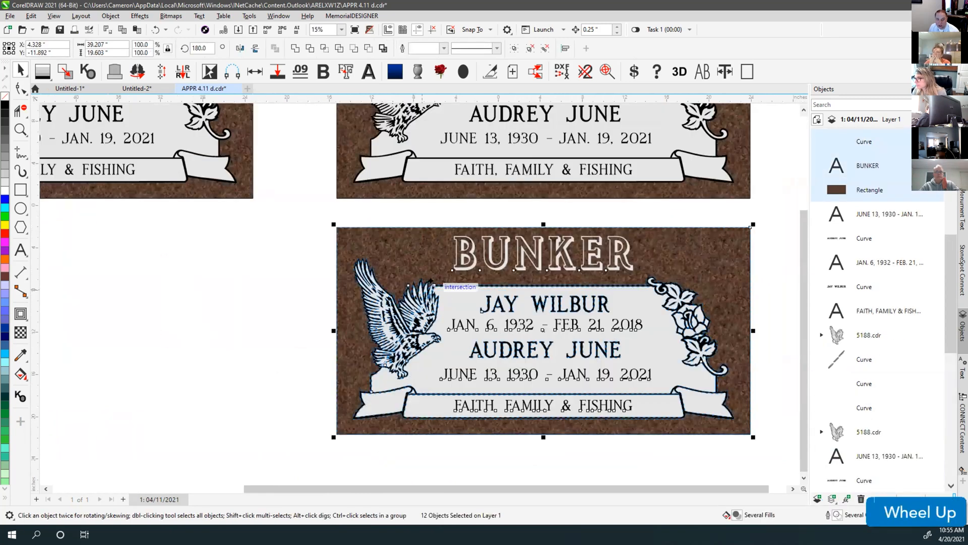
# In outline view, combine the two border line curves into one
pyautogui.hotkey('shift', 'F9')
pyautogui.click(444, 275)
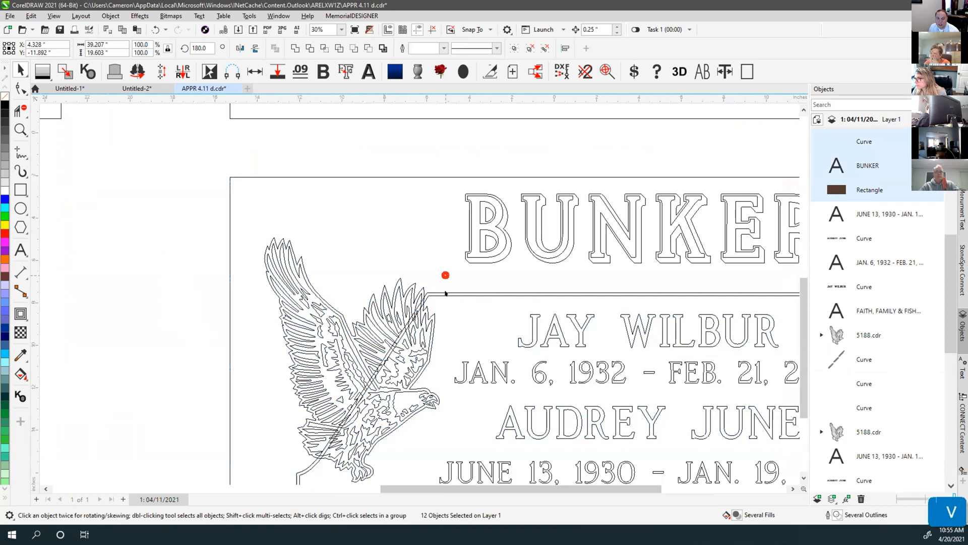
pyautogui.click(444, 293)
pyautogui.keyDown('shift'); pyautogui.click(439, 294); pyautogui.keyUp('shift')
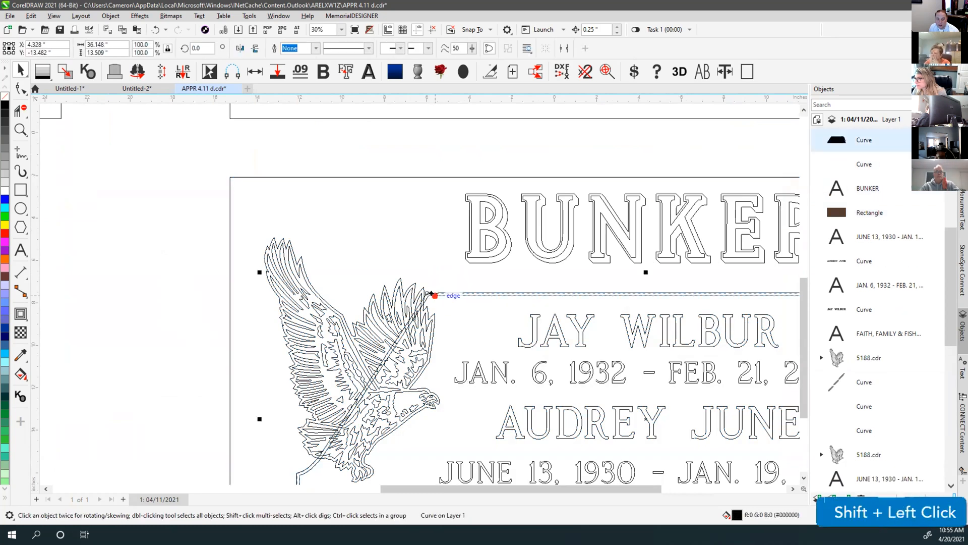
pyautogui.click(275, 48)
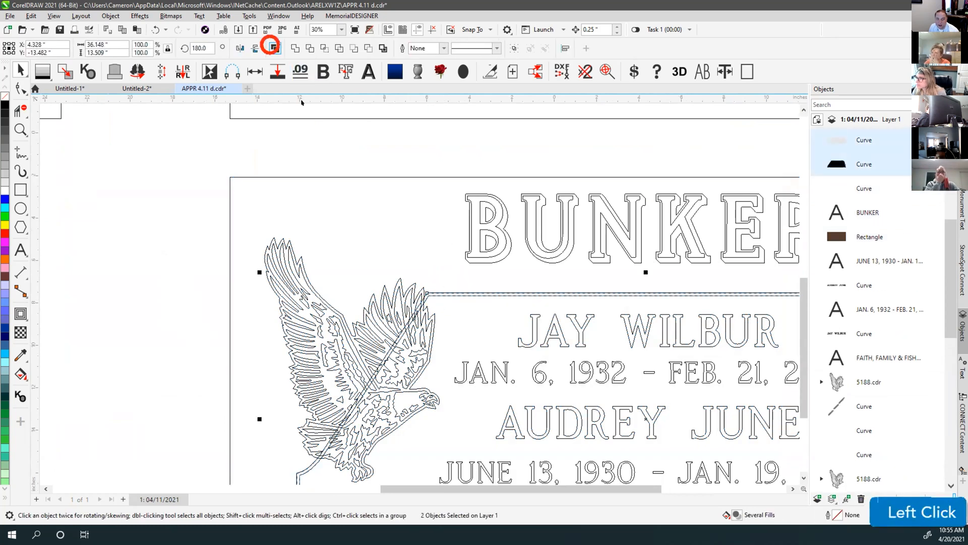
pyautogui.scroll(4, 425, 293)
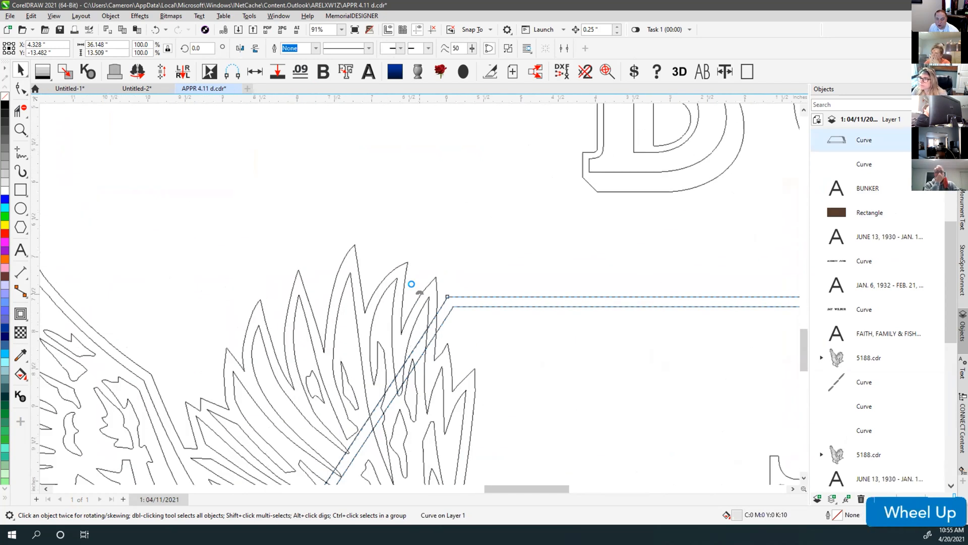
# Ungroup the eagle group 5188.cdr into separate curves
pyautogui.keyDown('shift'); pyautogui.click(429, 282); pyautogui.keyUp('shift')
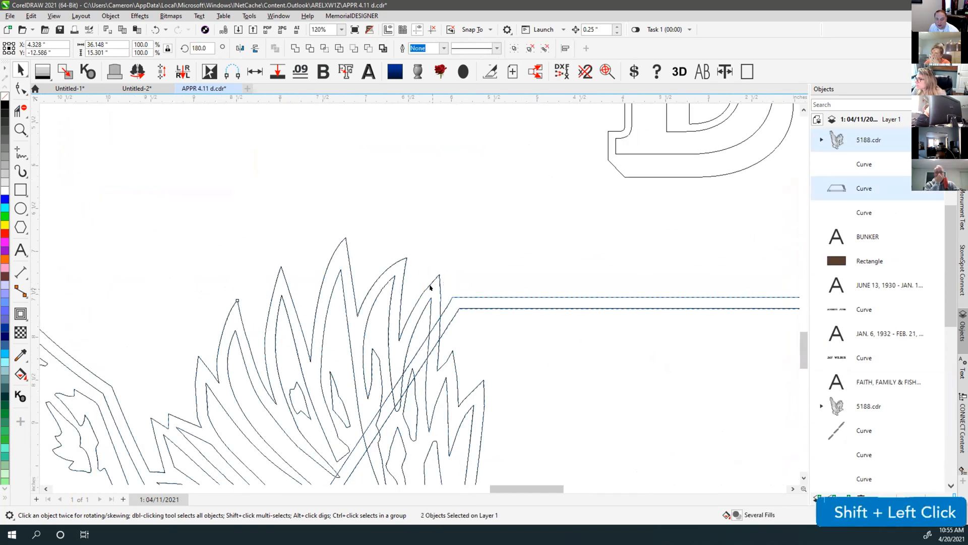
pyautogui.scroll(-4, 480, 248)
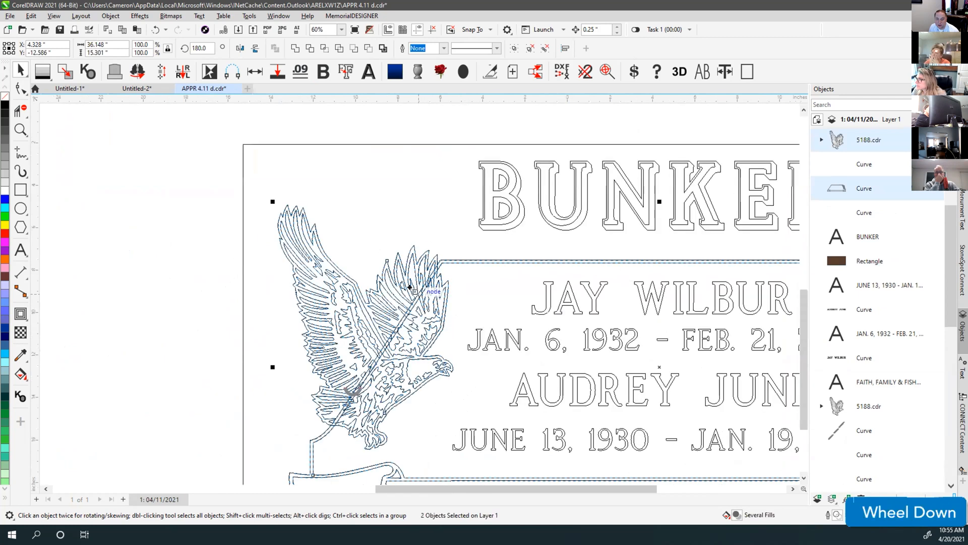
pyautogui.click(430, 208)
pyautogui.click(414, 257)
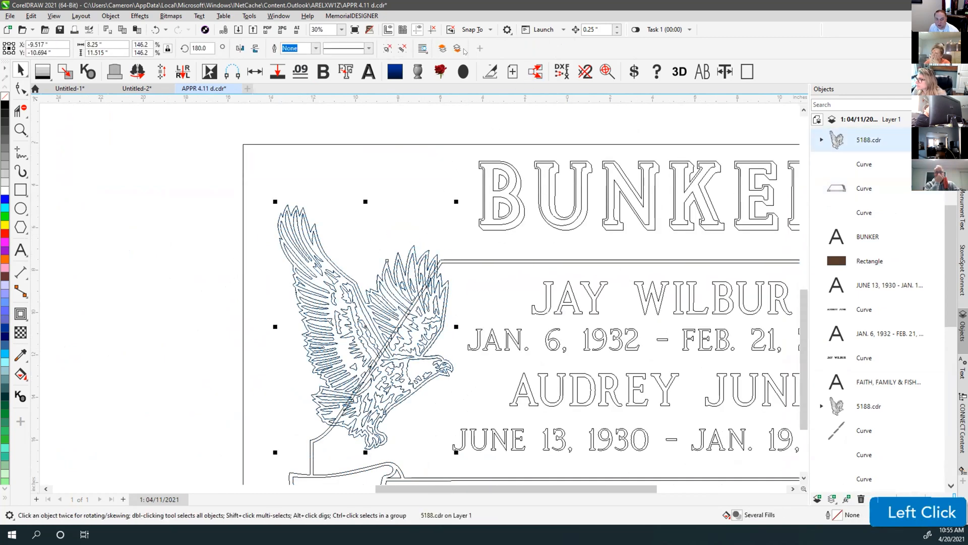
pyautogui.click(403, 48)
pyautogui.click(434, 232)
pyautogui.click(433, 254)
pyautogui.moveTo(432, 253); pyautogui.dragTo(456, 166)
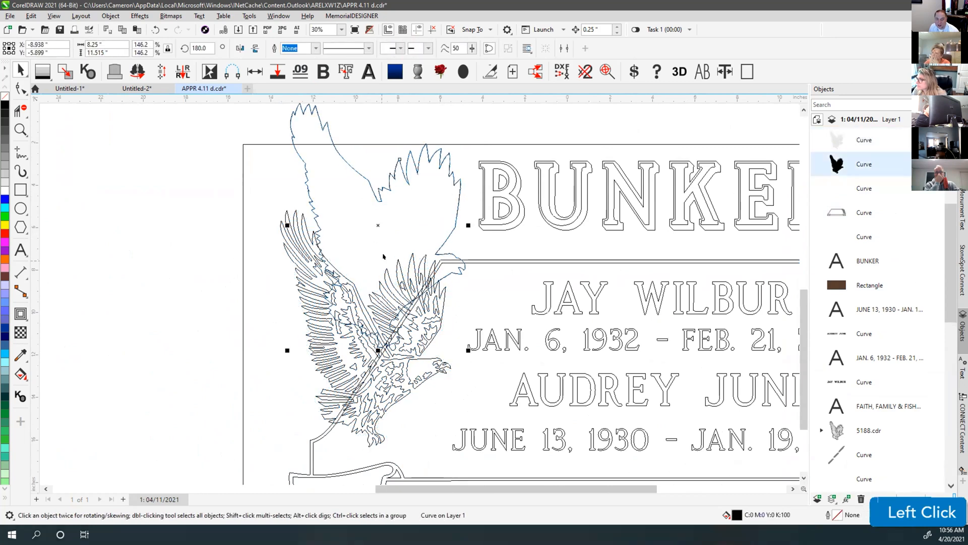
pyautogui.hotkey('ctrl', 'z')
# Weld the eagle and the horizontal border line into one curve
pyautogui.click(444, 260)
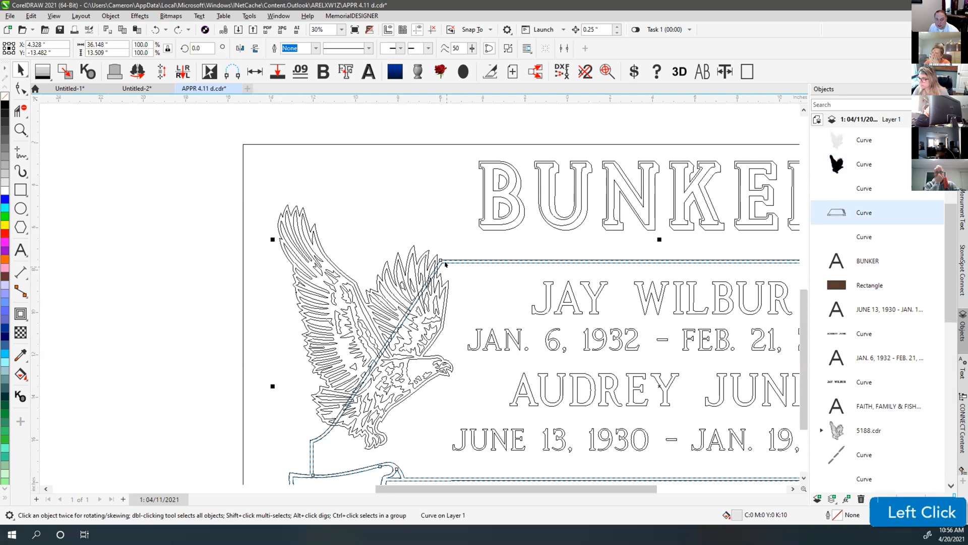
pyautogui.keyDown('shift'); pyautogui.click(424, 246); pyautogui.keyUp('shift')
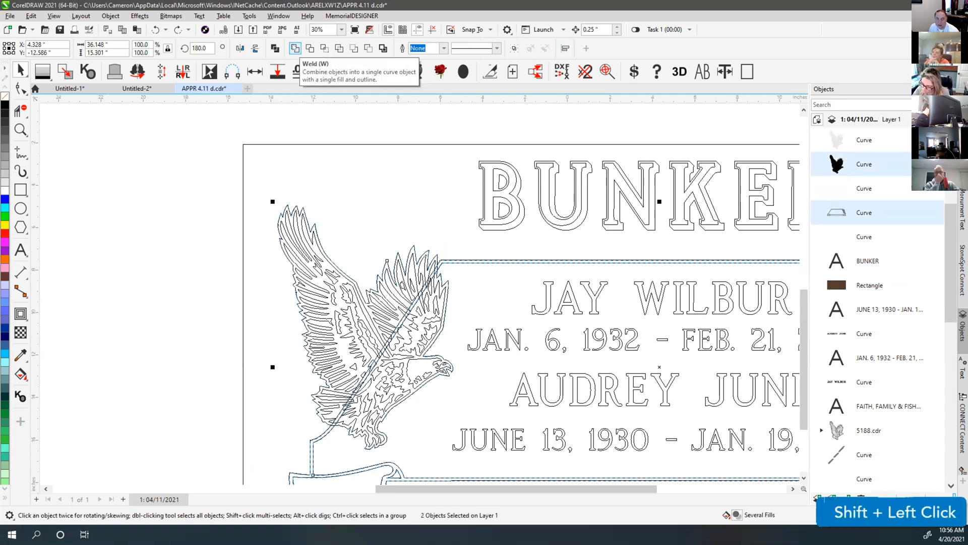
pyautogui.click(295, 48)
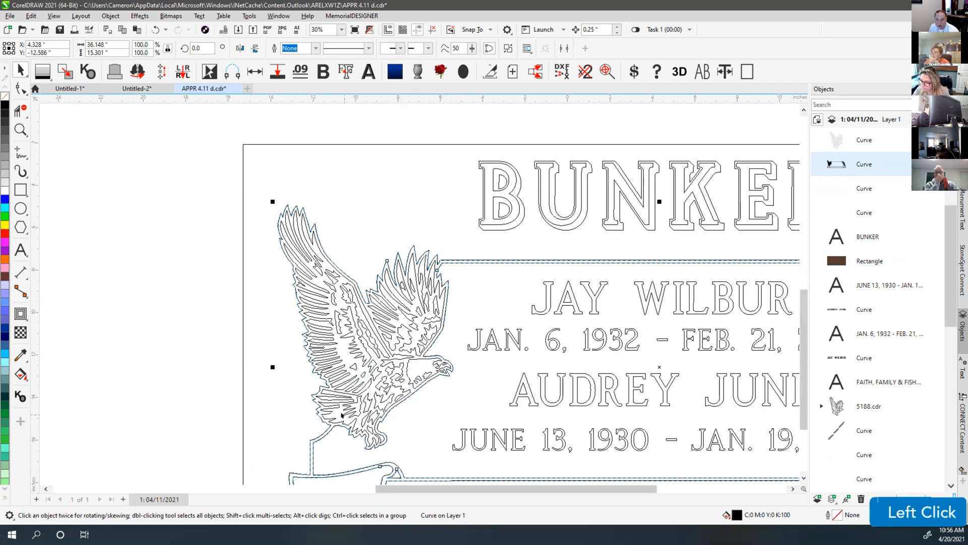
pyautogui.click(440, 216)
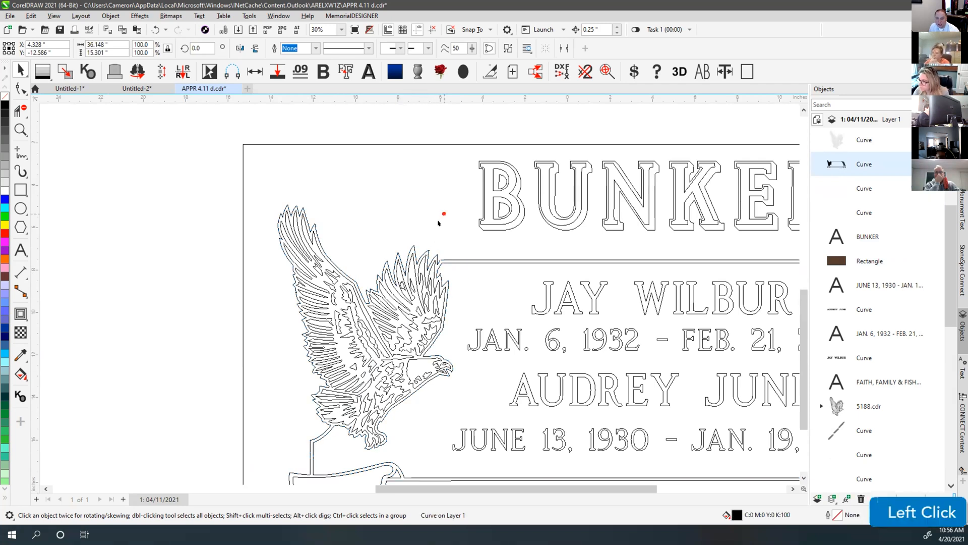
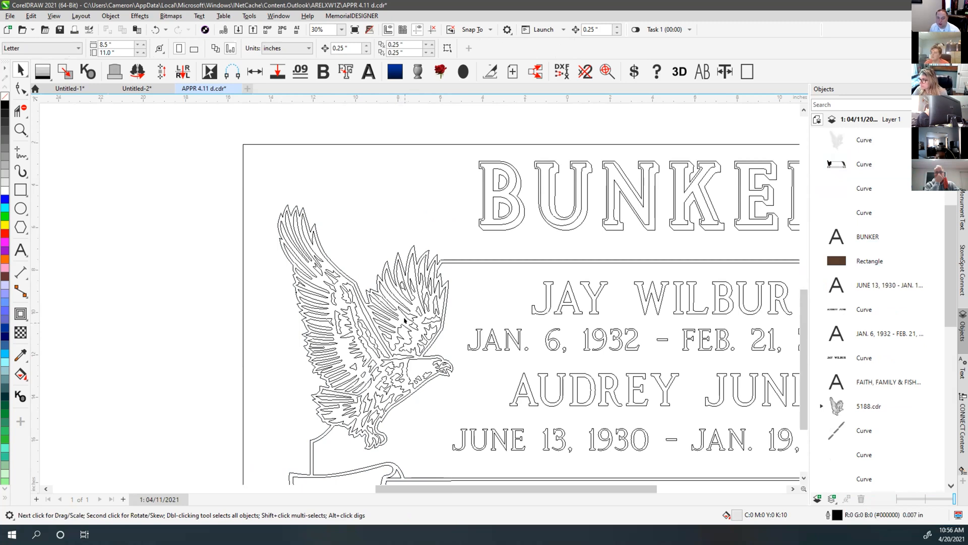
# Undo and redo the eagle-banner weld, then fit all three memorial layouts in view
pyautogui.scroll(-2, 454, 334)
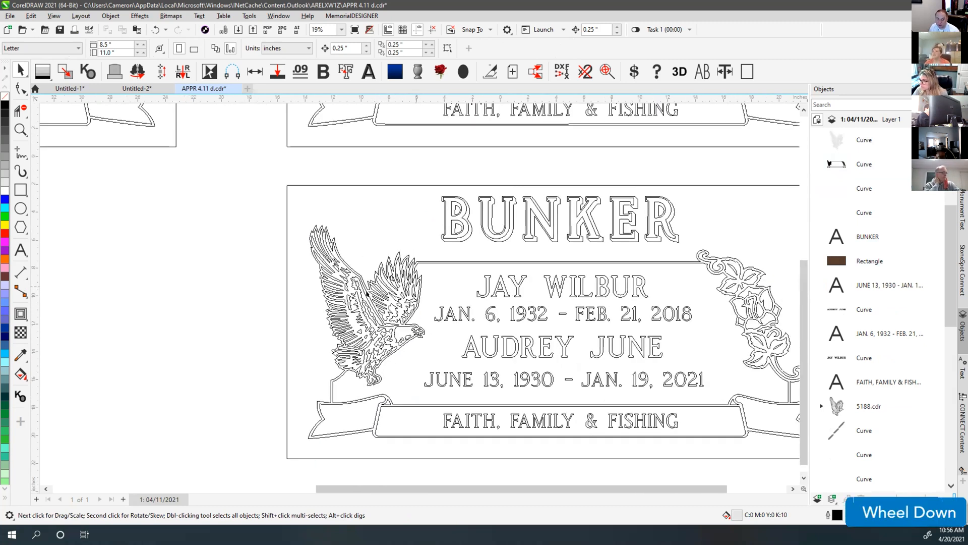
pyautogui.click(399, 222)
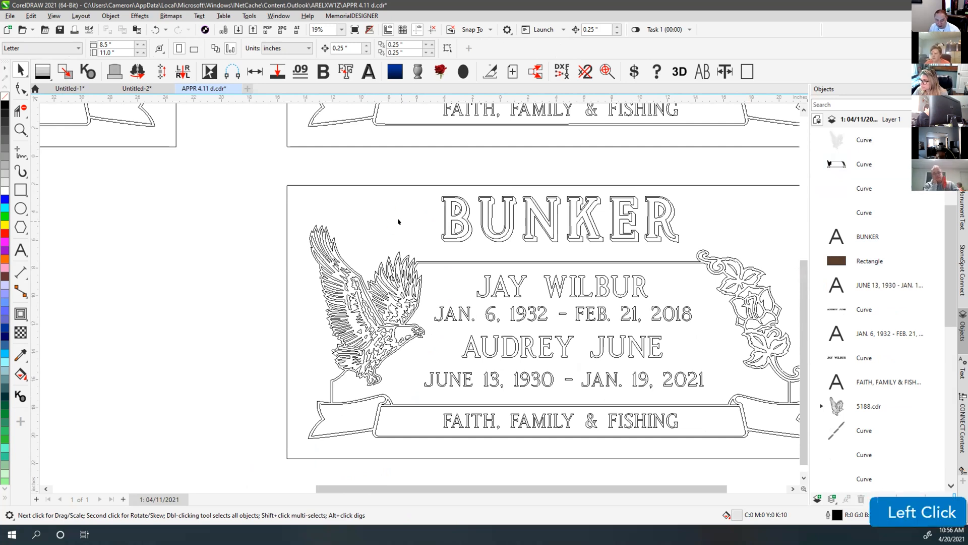
pyautogui.hotkey('ctrl', 'z')
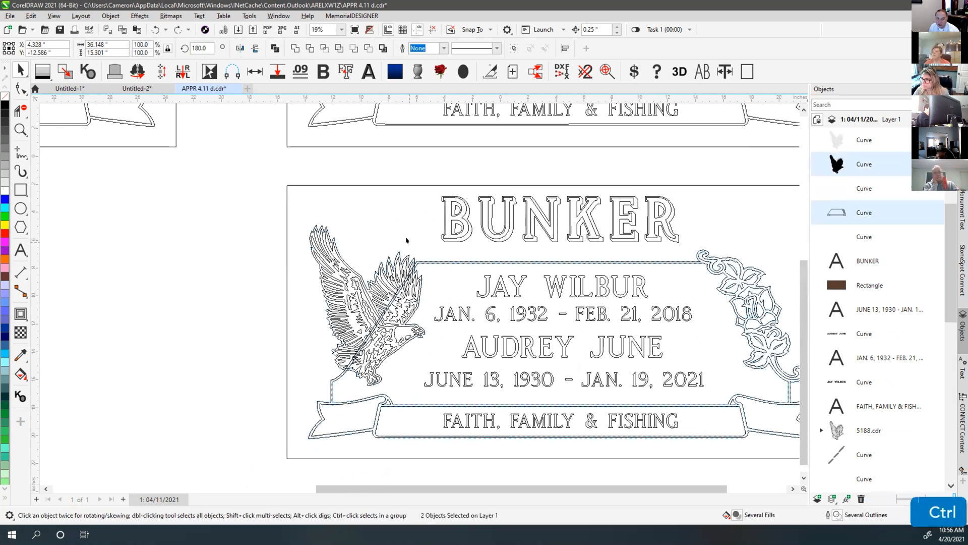
pyautogui.keyDown('ctrl'); pyautogui.click(397, 302); pyautogui.keyUp('ctrl')
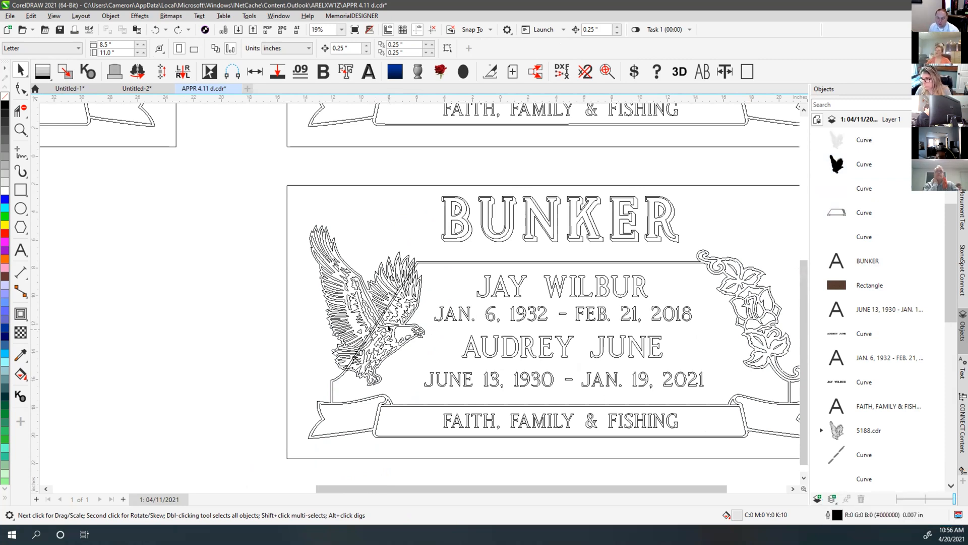
pyautogui.click(391, 231)
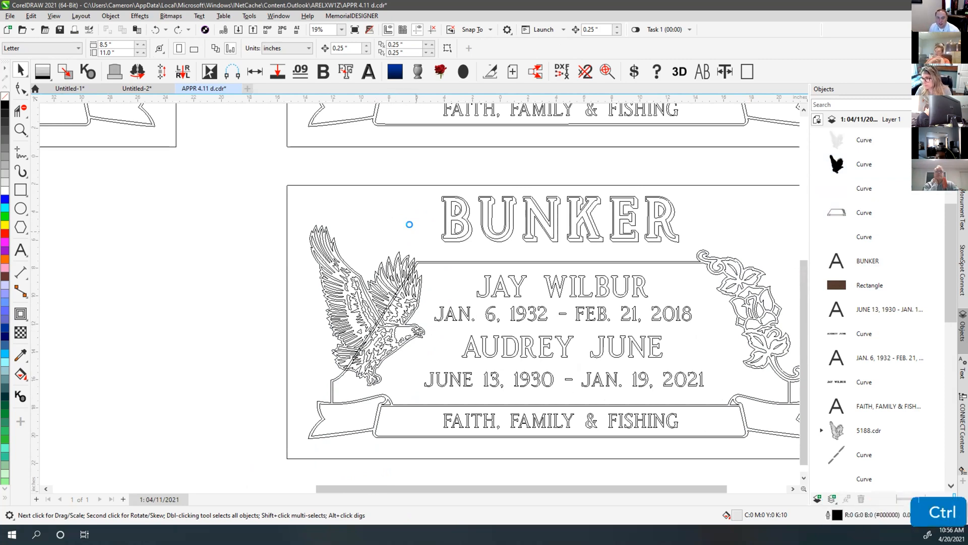
pyautogui.hotkey('ctrl', 'shift', 'z')
pyautogui.click(415, 237)
pyautogui.press('F4')
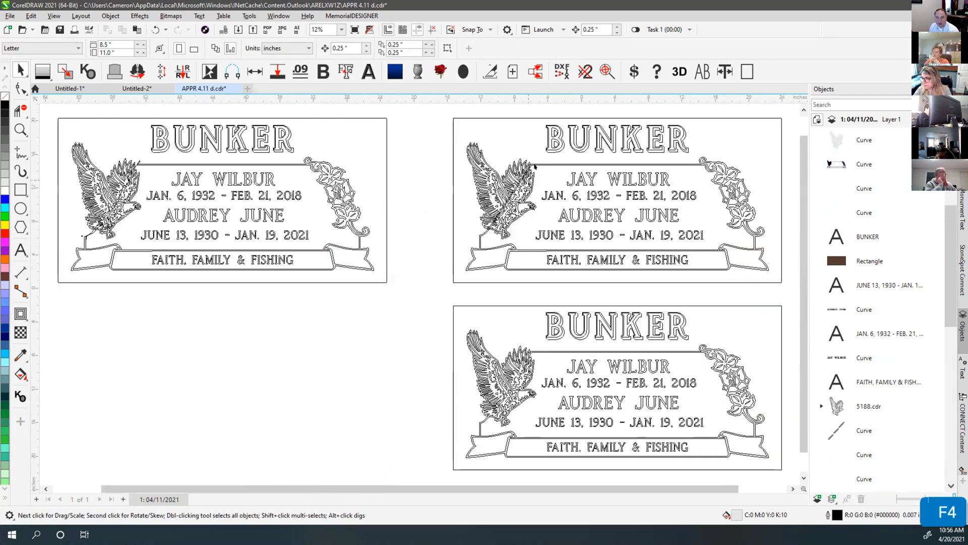
# In enhanced view, cut the five inscription lines from the lower headstone
pyautogui.press('v')
pyautogui.click(575, 366)
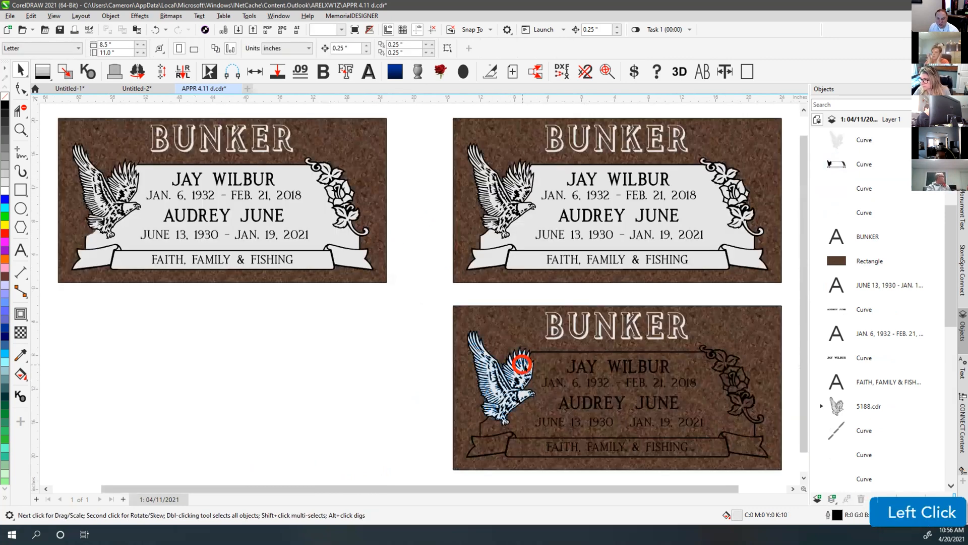
pyautogui.click(577, 382)
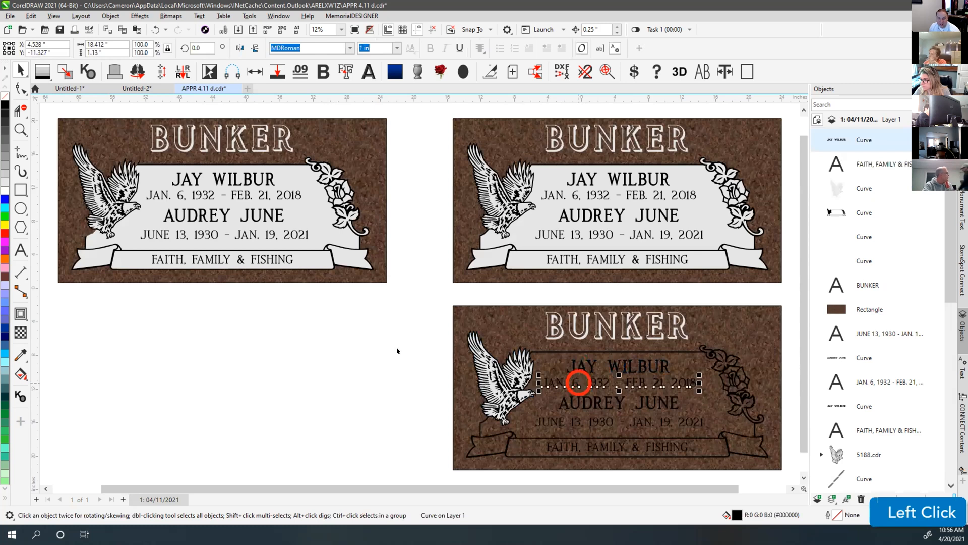
pyautogui.moveTo(423, 321); pyautogui.dragTo(776, 455)
pyautogui.click(550, 417)
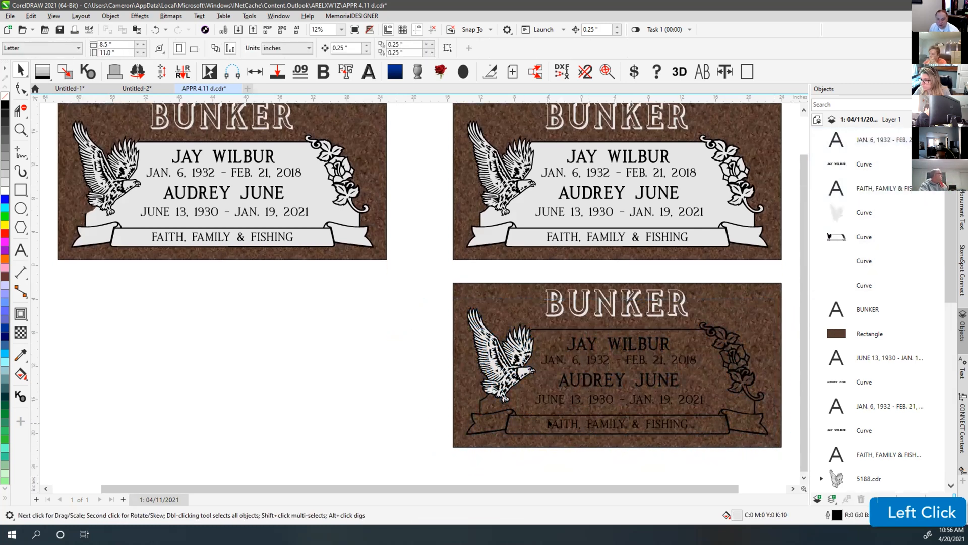
pyautogui.click(550, 424)
pyautogui.click(562, 382)
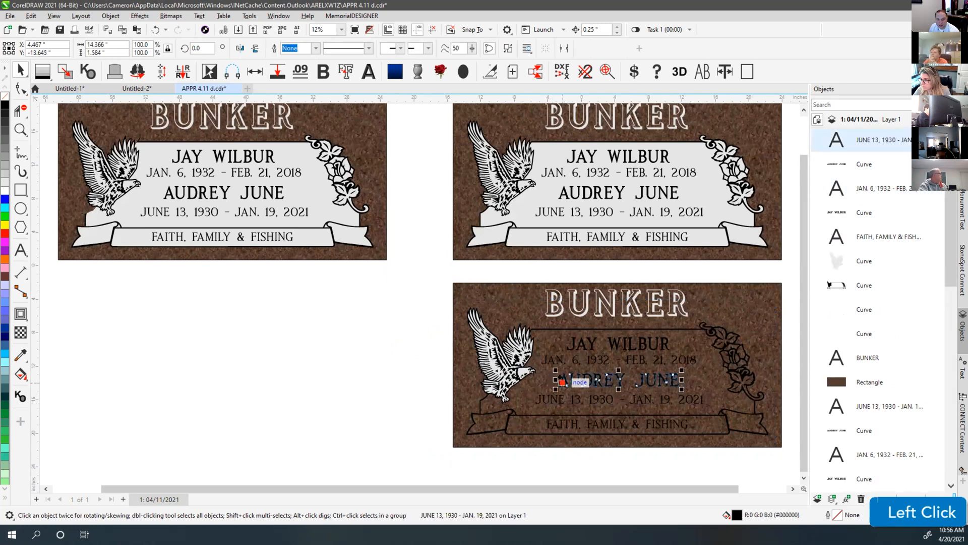
pyautogui.click(575, 346)
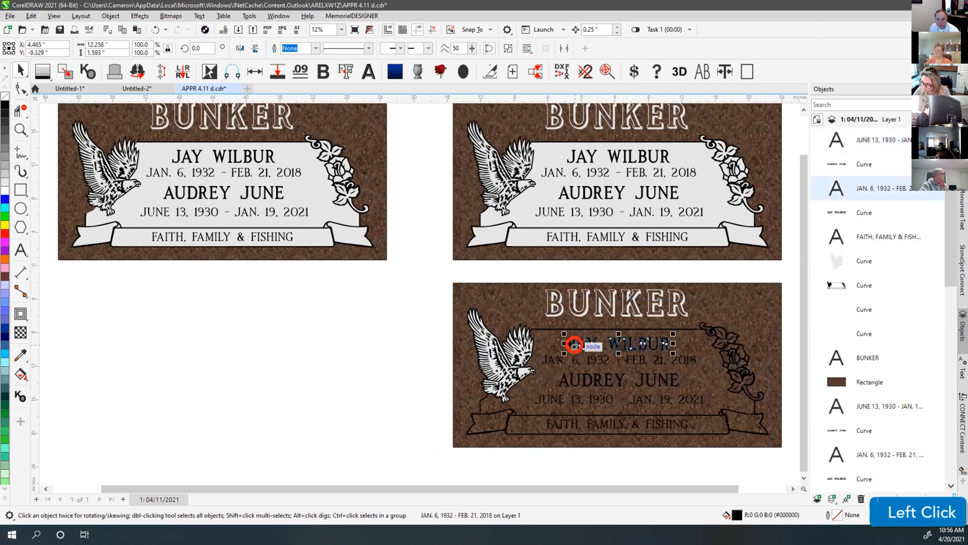
pyautogui.doubleClick(580, 359)
pyautogui.moveTo(502, 457); pyautogui.dragTo(714, 326)
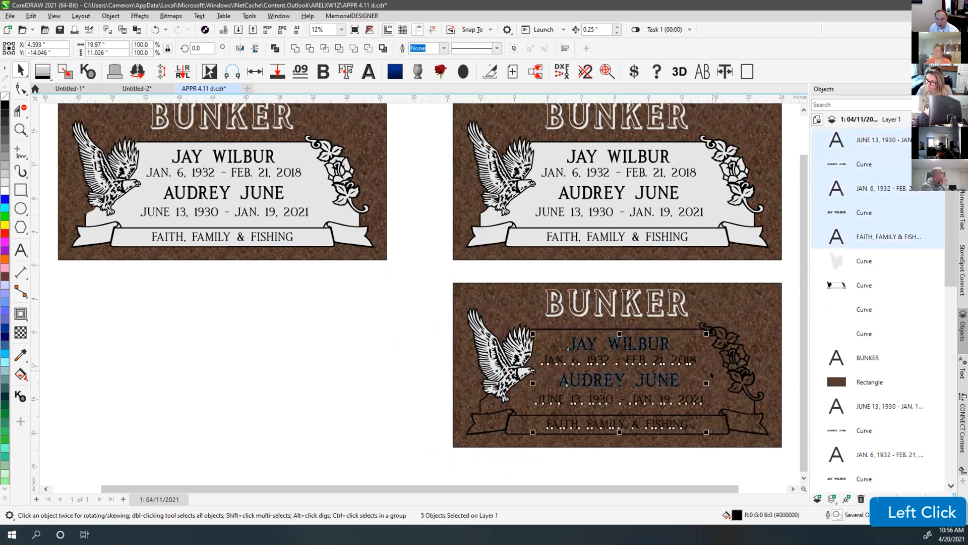
pyautogui.hotkey('ctrl', 'x')
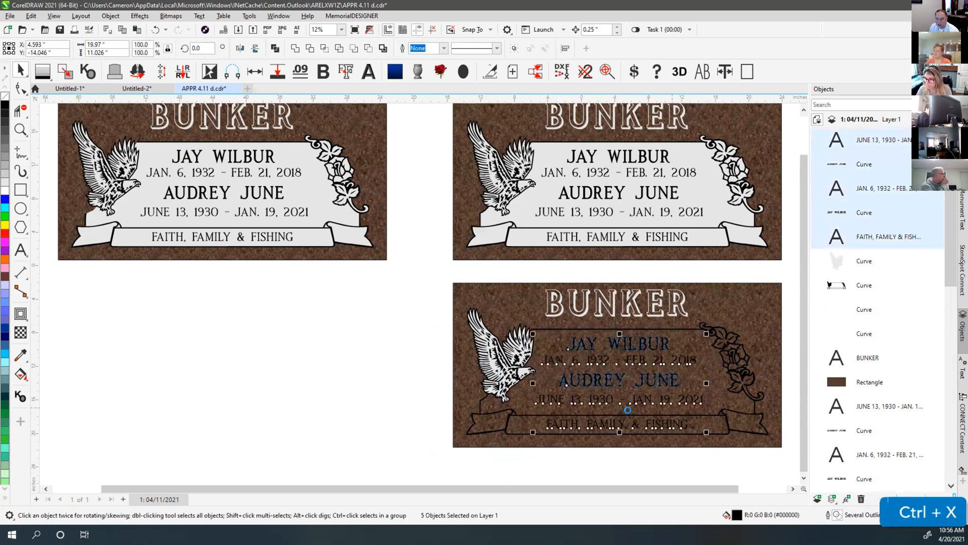
# Weld the eagle, rose and banner outlines into a light panel and paste the inscriptions back
pyautogui.moveTo(429, 301); pyautogui.dragTo(760, 457)
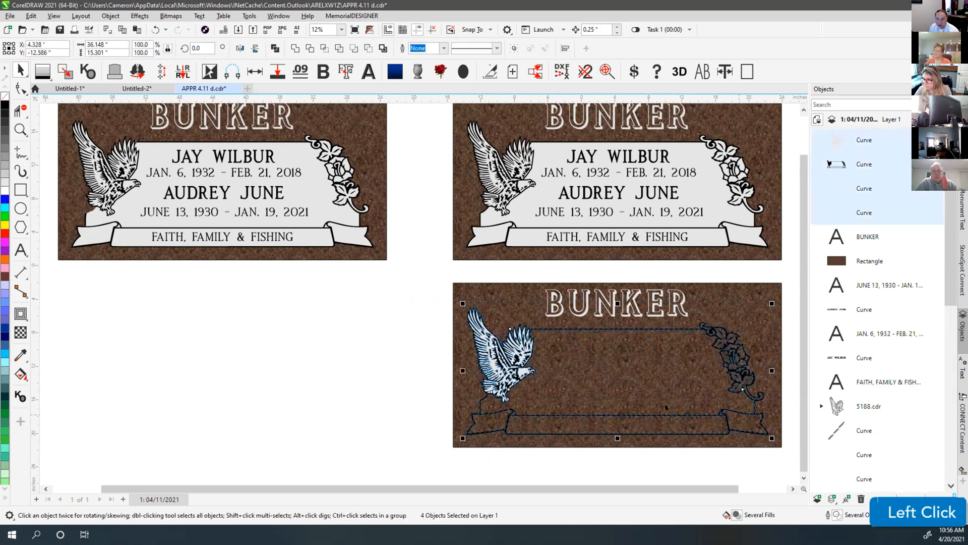
pyautogui.press('f')
pyautogui.click(588, 454)
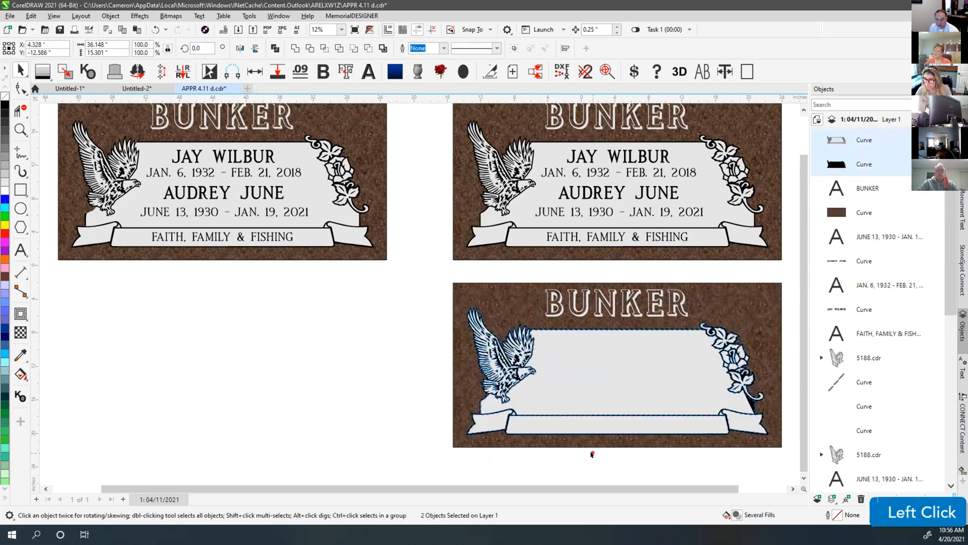
pyautogui.hotkey('ctrl', 'v')
pyautogui.click(593, 455)
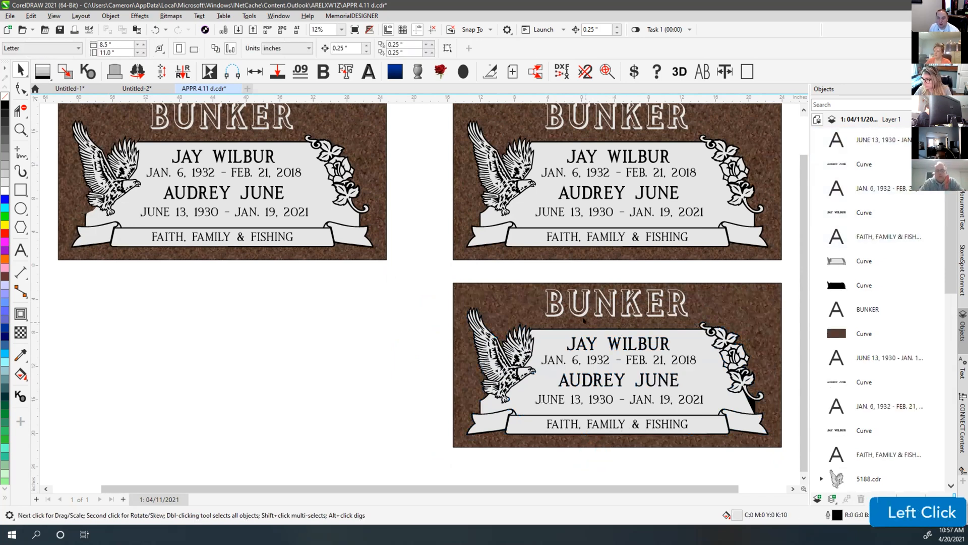
pyautogui.click(431, 247)
pyautogui.press('F4')
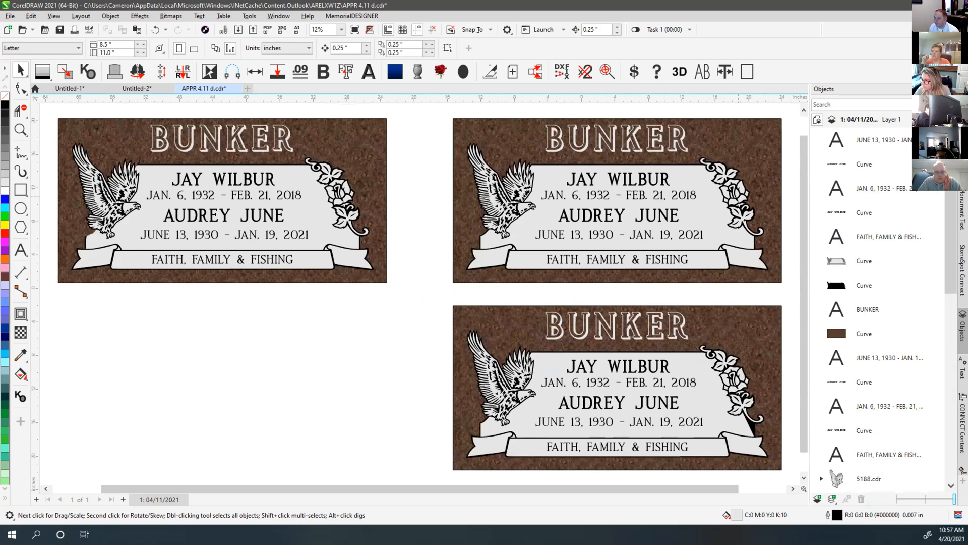
pyautogui.click(738, 197)
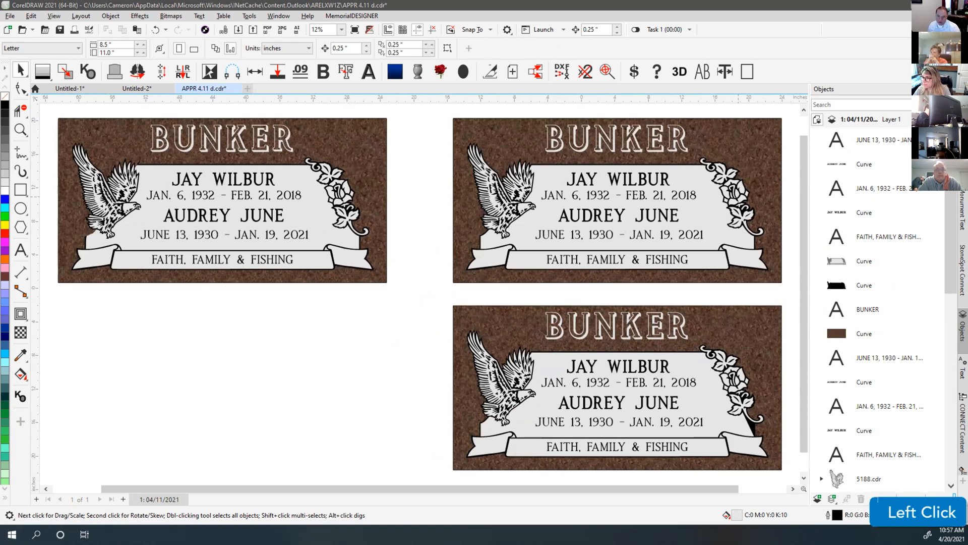
pyautogui.click(431, 296)
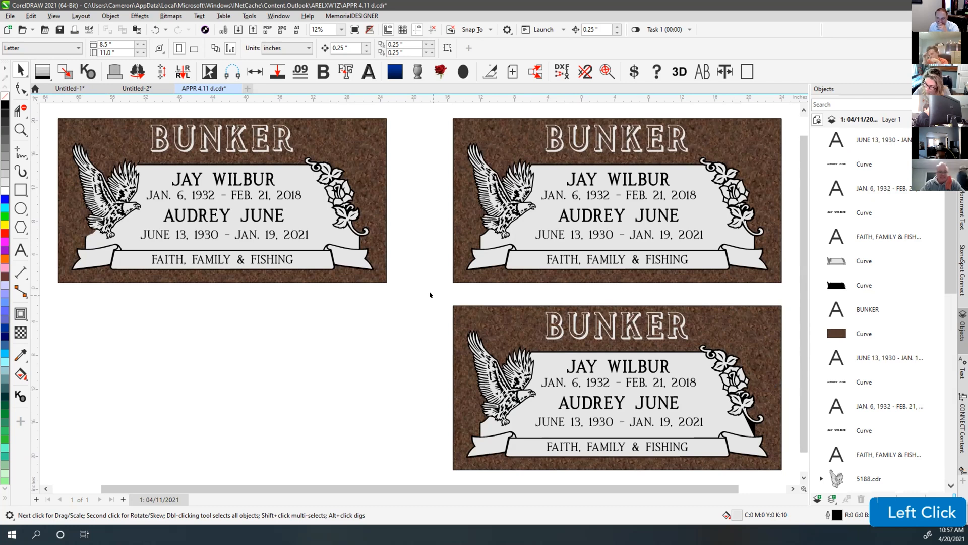
pyautogui.click(430, 294)
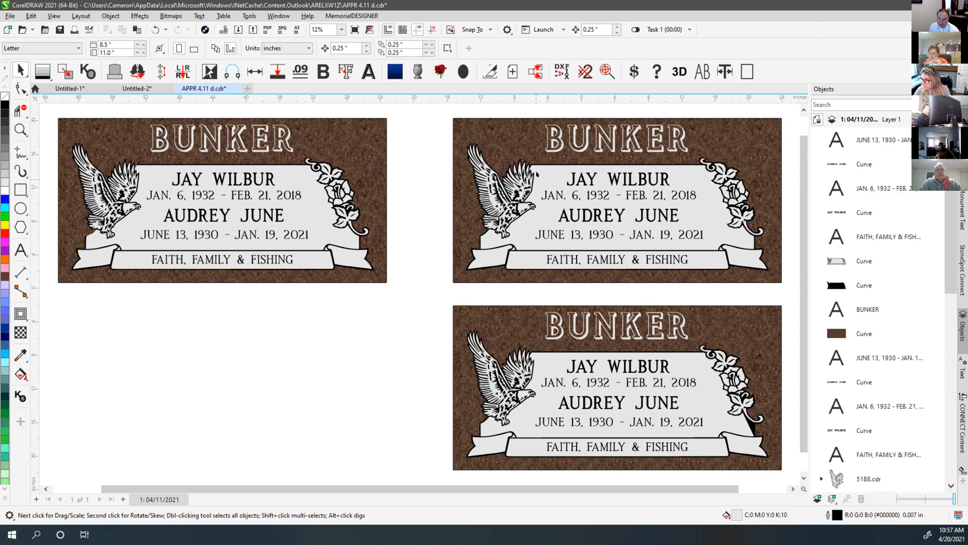
# Combine the plaque's two border curves into one, undoing the trial moves
pyautogui.scroll(3, 537, 174)
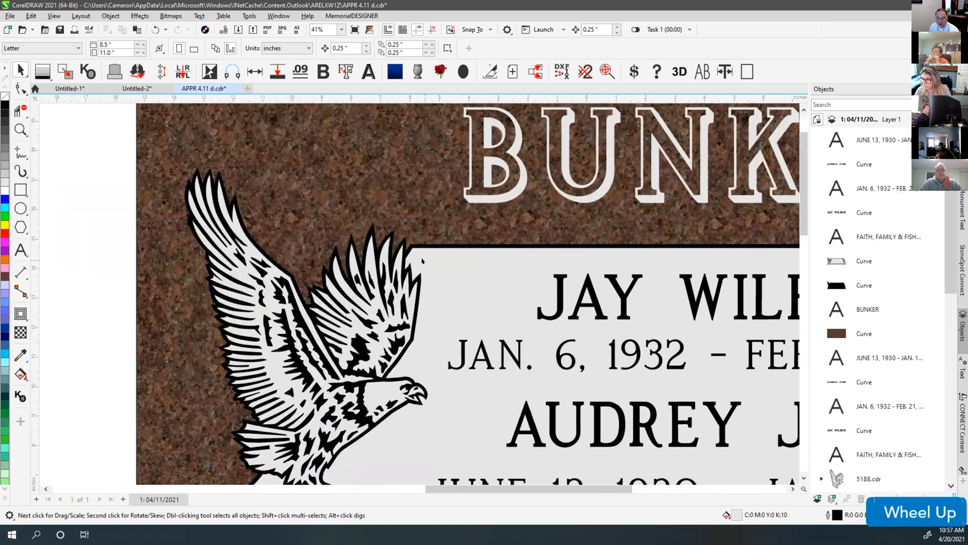
pyautogui.click(427, 254)
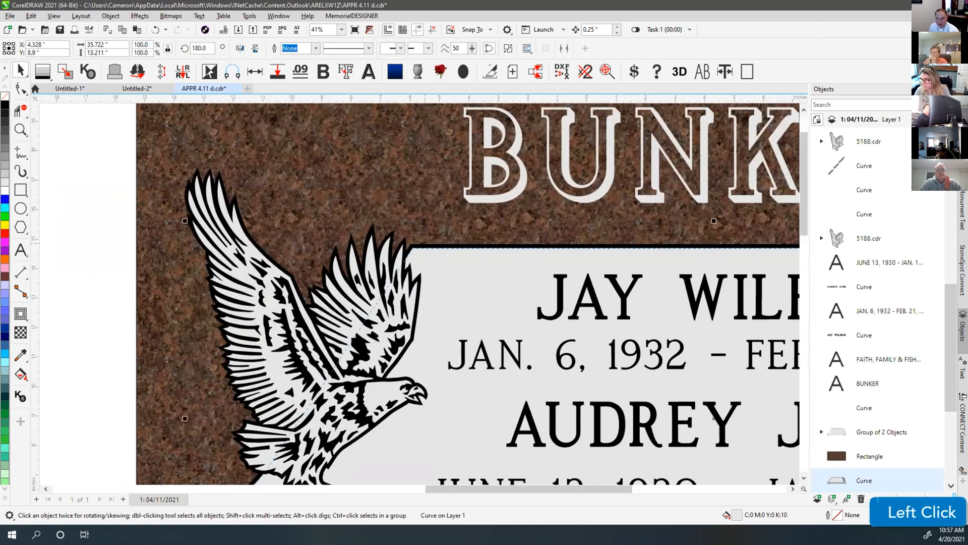
pyautogui.moveTo(433, 261); pyautogui.dragTo(432, 275)
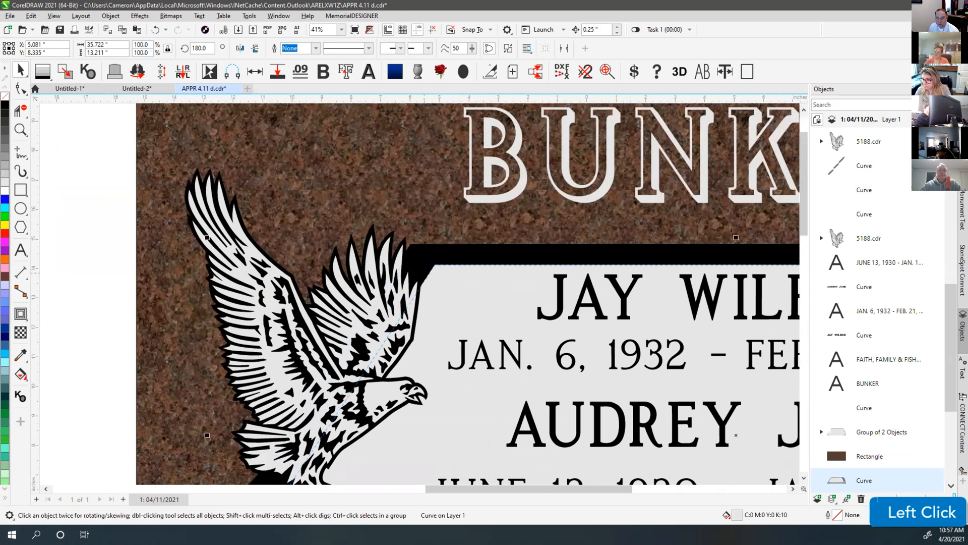
pyautogui.hotkey('ctrl', 'z')
pyautogui.scroll(2, 427, 248)
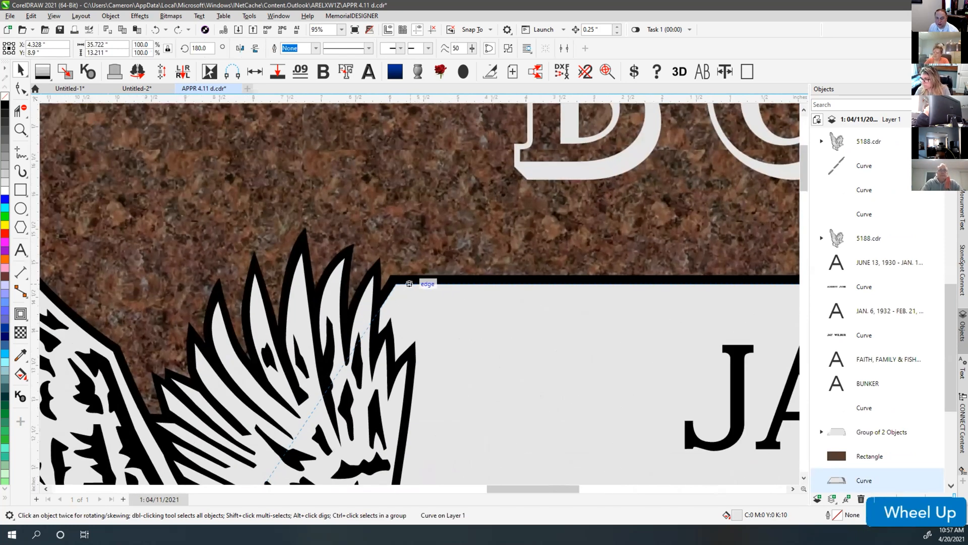
pyautogui.keyDown('shift'); pyautogui.click(443, 277); pyautogui.keyUp('shift')
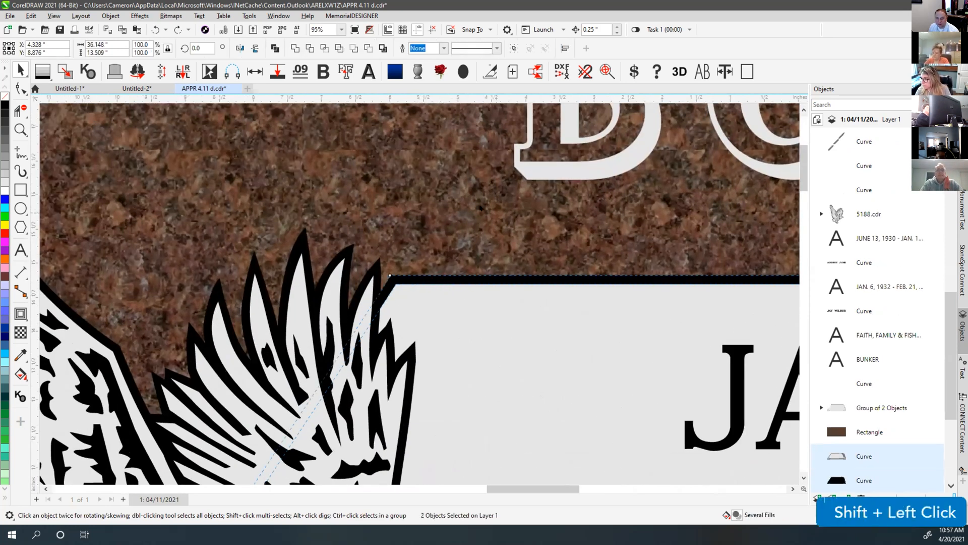
pyautogui.click(275, 49)
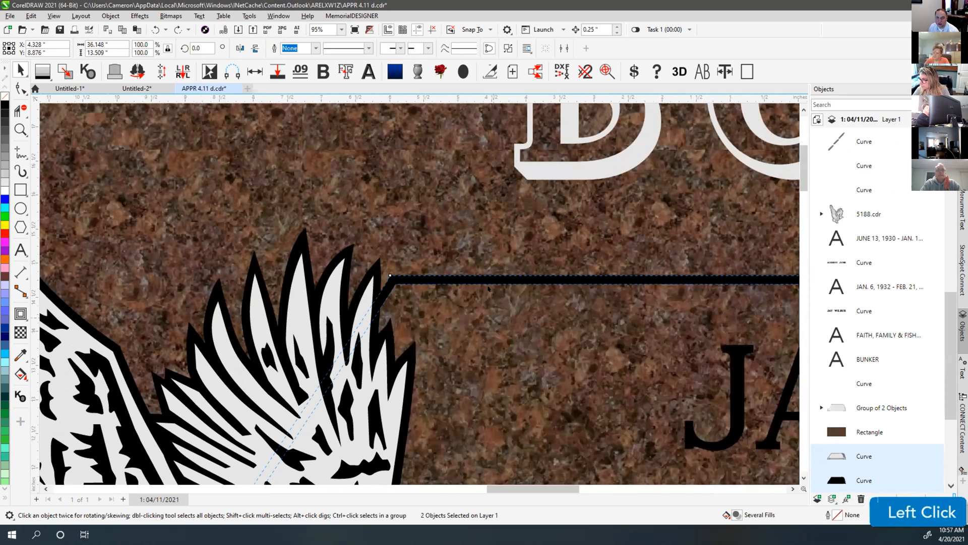
pyautogui.moveTo(450, 273); pyautogui.dragTo(619, 386)
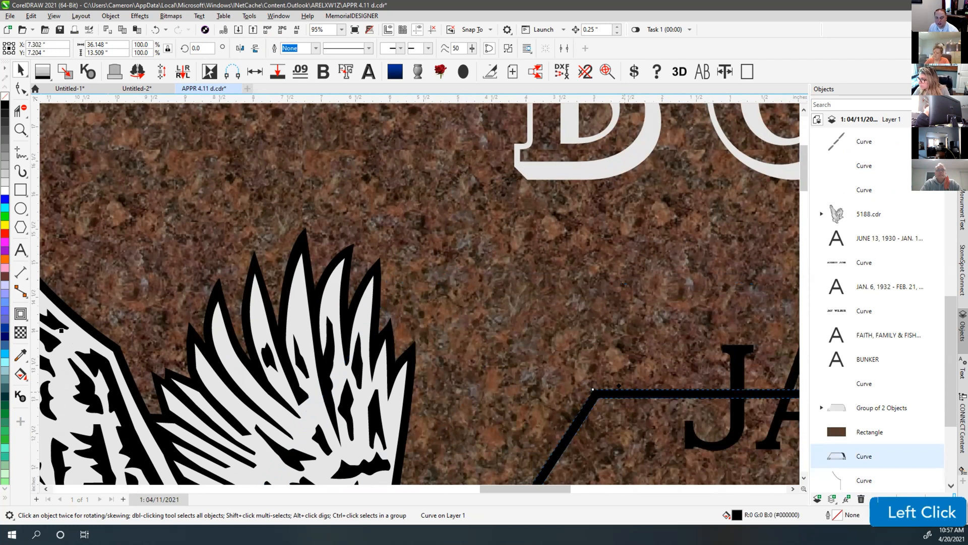
pyautogui.hotkey('ctrl', 'z')
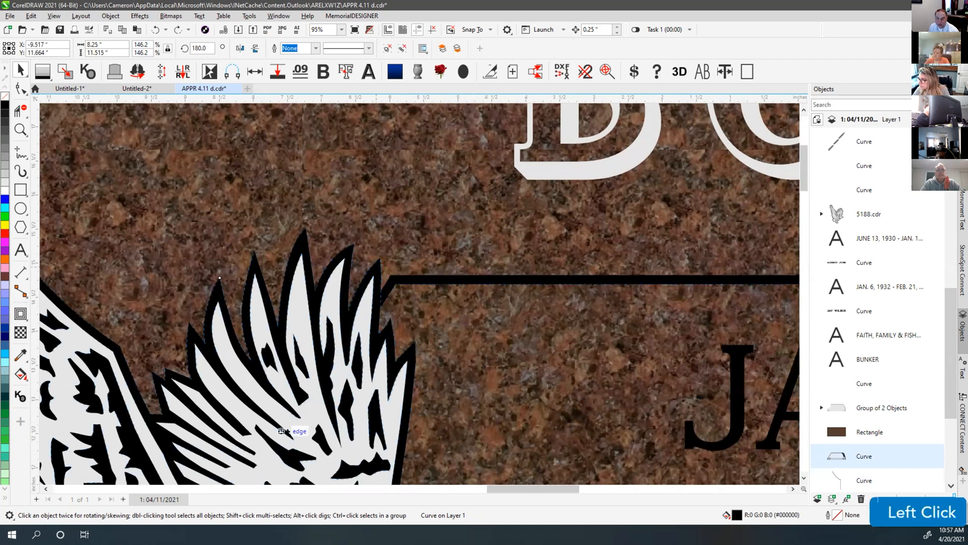
# Undo the eagle's upward move and select it with the border line in wireframe view
pyautogui.click(335, 320)
pyautogui.scroll(-2, 418, 293)
pyautogui.moveTo(454, 259); pyautogui.dragTo(449, 206)
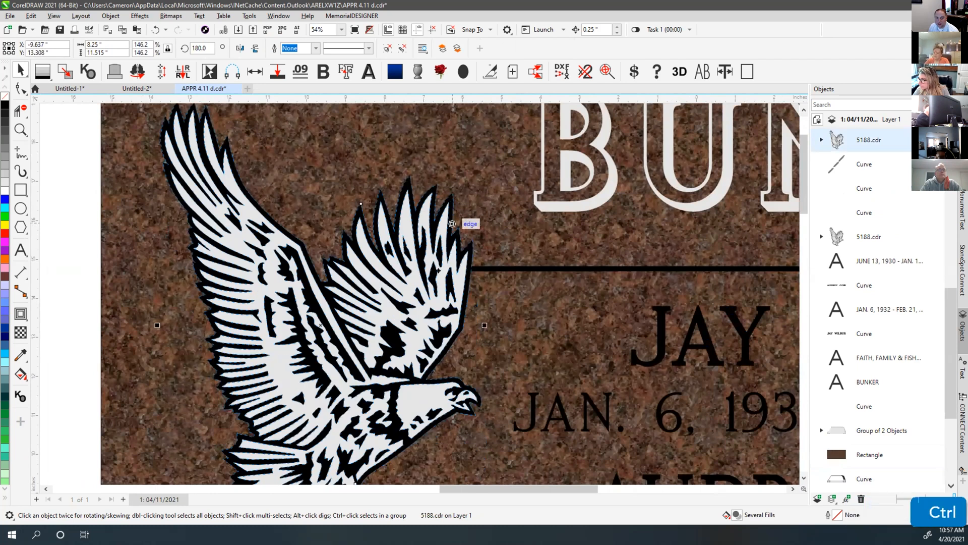
pyautogui.hotkey('ctrl', 'z')
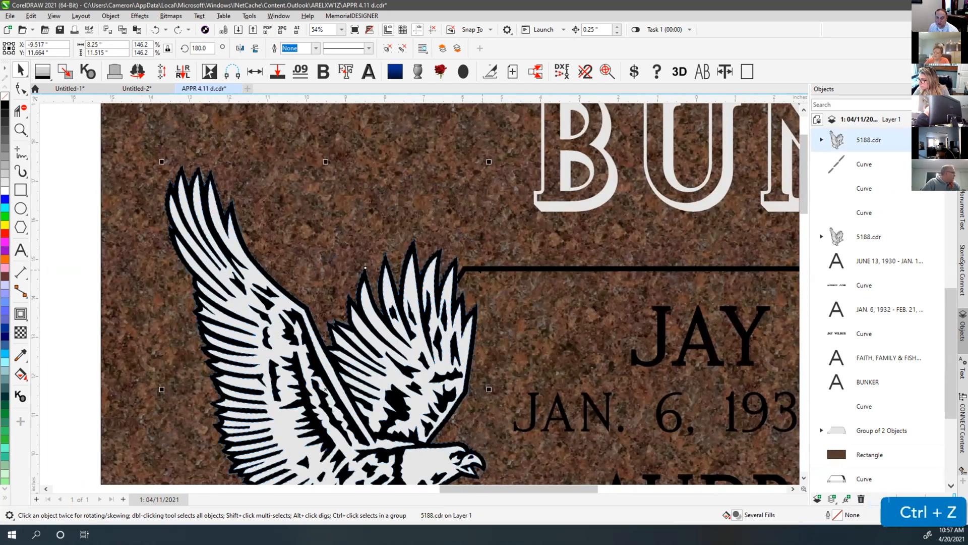
pyautogui.click(471, 270)
pyautogui.press('v')
pyautogui.keyDown('shift'); pyautogui.click(455, 257); pyautogui.keyUp('shift')
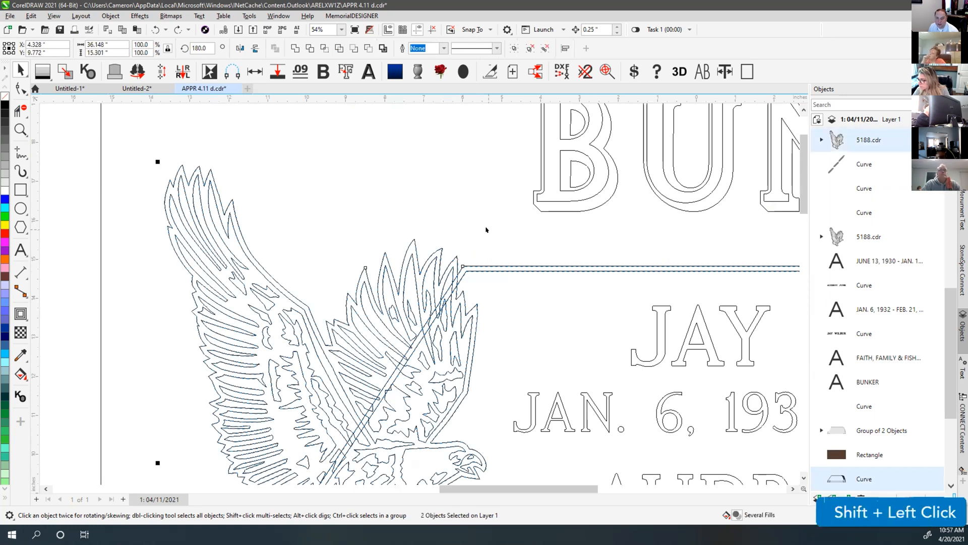
# Undo the first eagle-border weld and ungroup the eagle into separate curves
pyautogui.press('w')
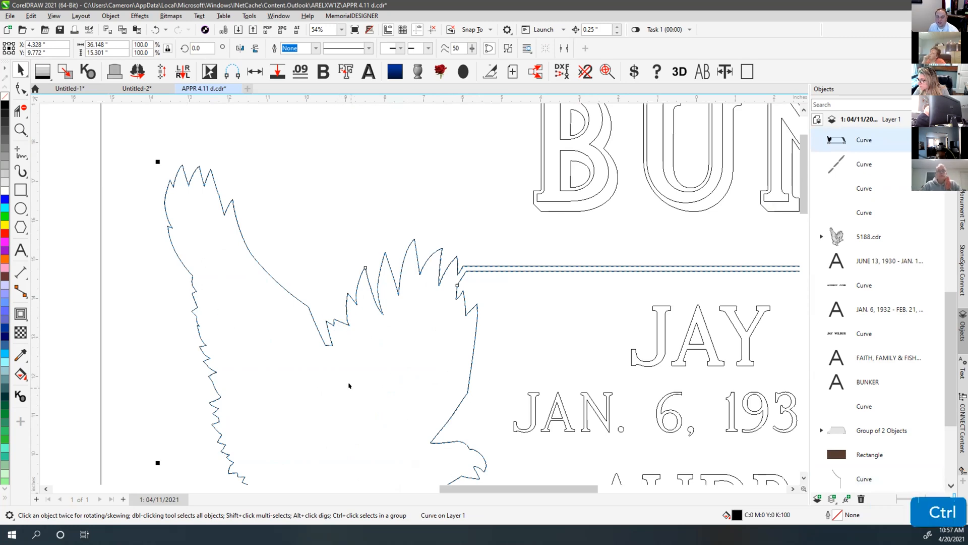
pyautogui.hotkey('ctrl', 'z')
pyautogui.click(443, 234)
pyautogui.click(432, 262)
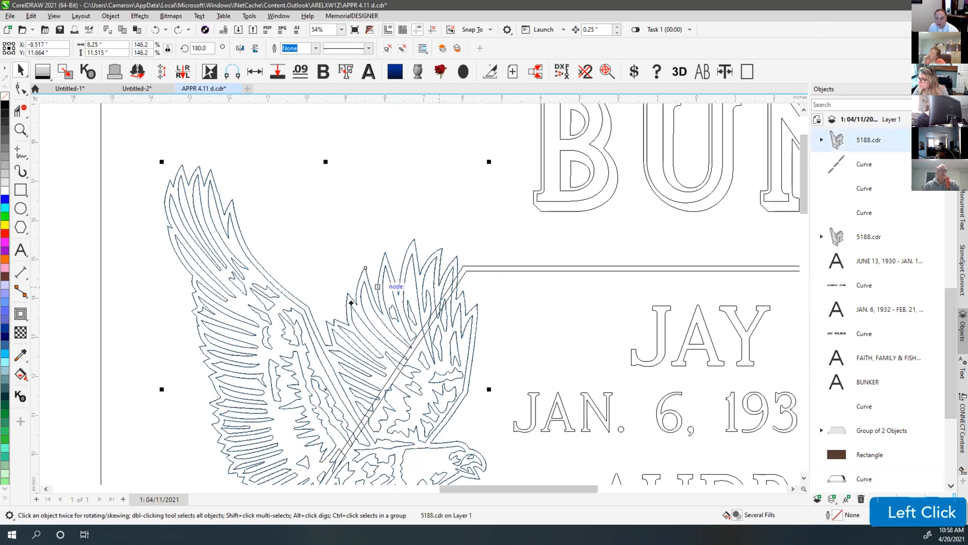
pyautogui.click(402, 50)
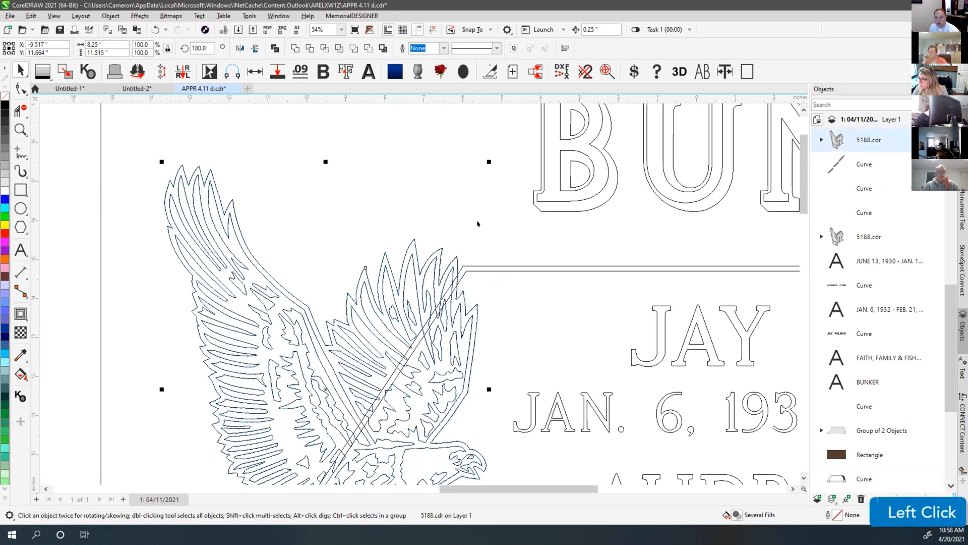
pyautogui.click(476, 222)
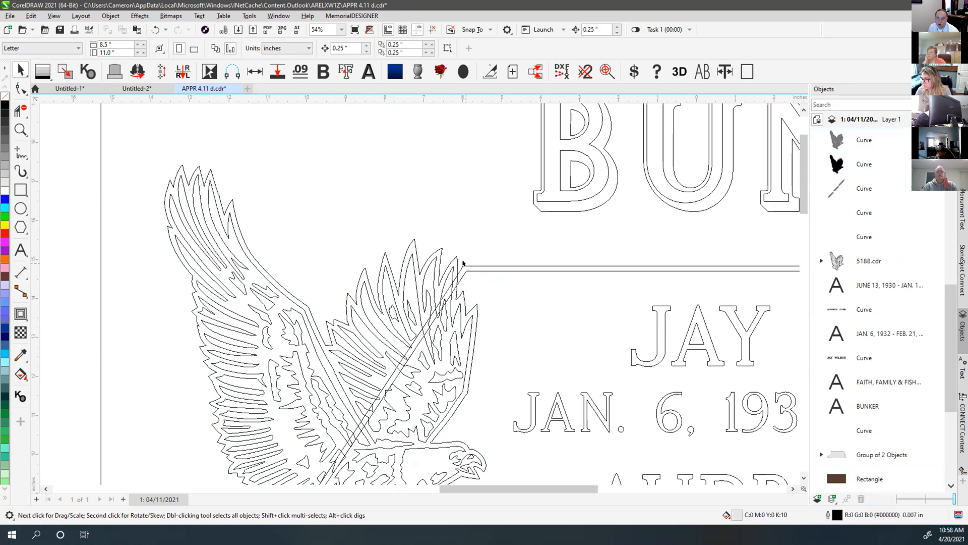
# Weld the diagonal border line and the eagle outline into one curve
pyautogui.click(459, 268)
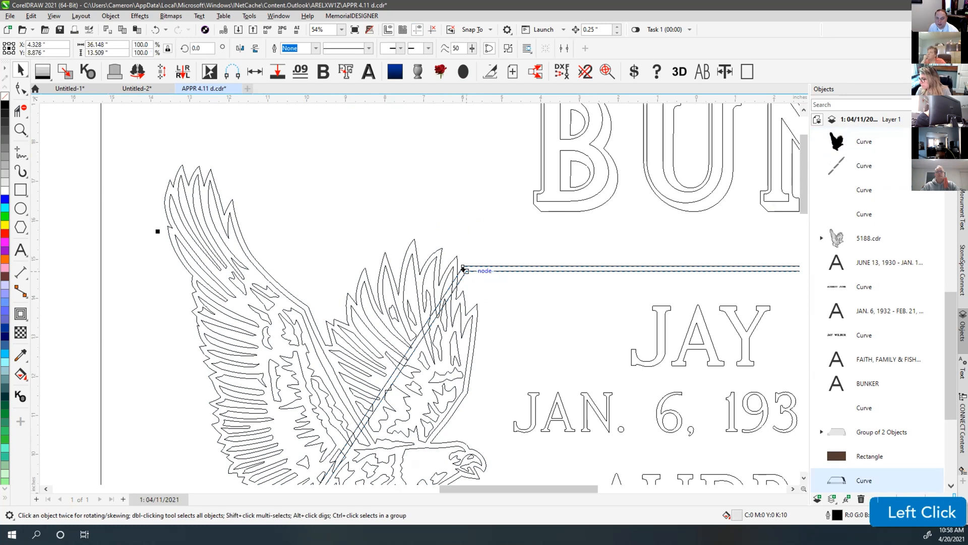
pyautogui.keyDown('shift'); pyautogui.click(448, 270); pyautogui.keyUp('shift')
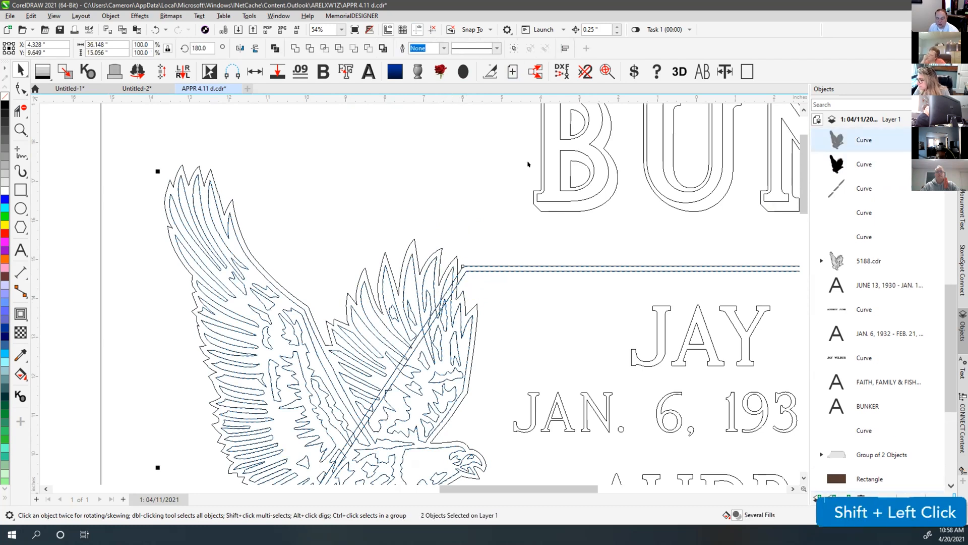
pyautogui.click(478, 244)
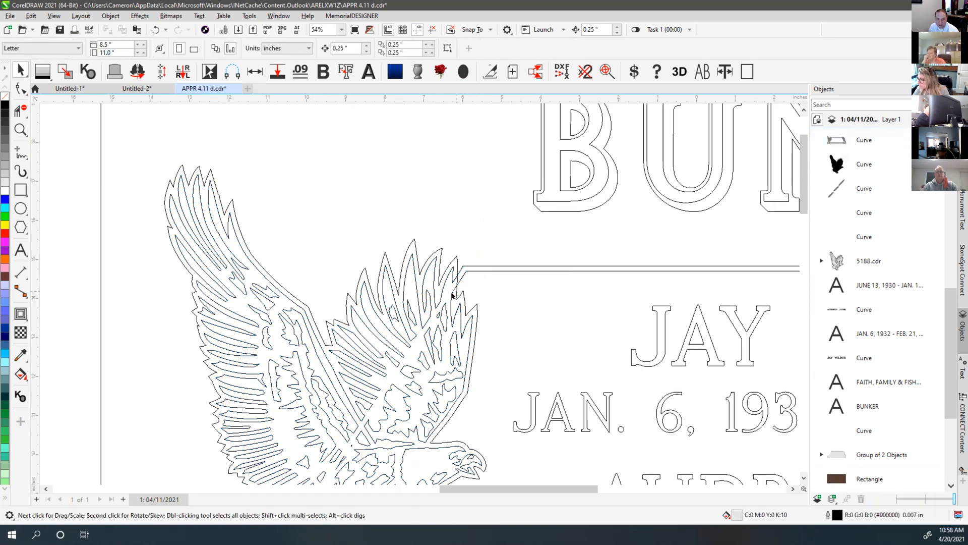
pyautogui.hotkey('ctrl', 'z')
pyautogui.click(464, 261)
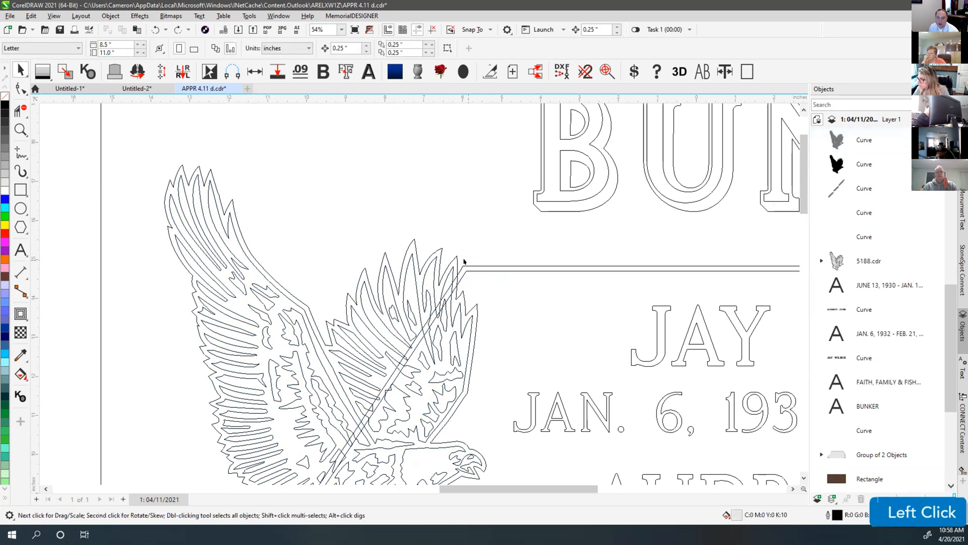
pyautogui.click(467, 264)
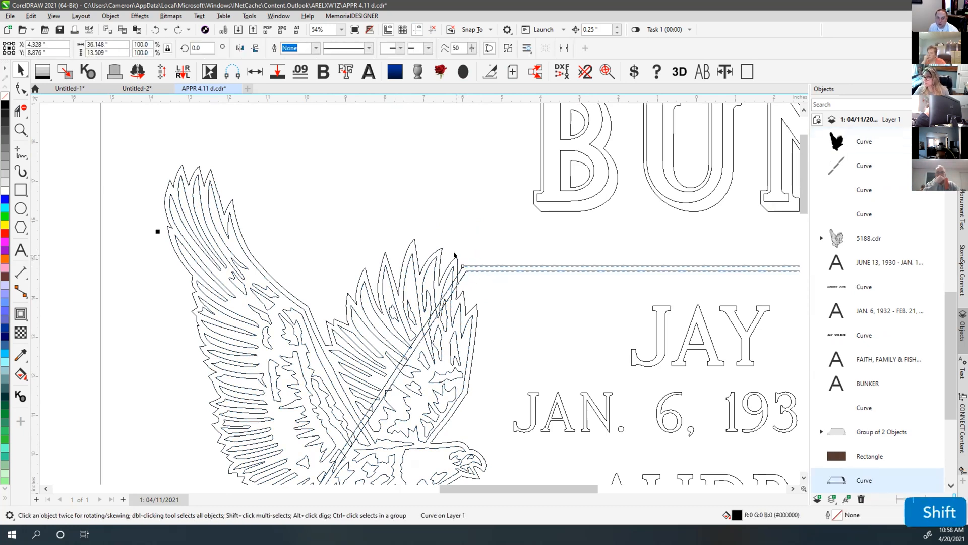
pyautogui.keyDown('shift'); pyautogui.click(451, 254); pyautogui.keyUp('shift')
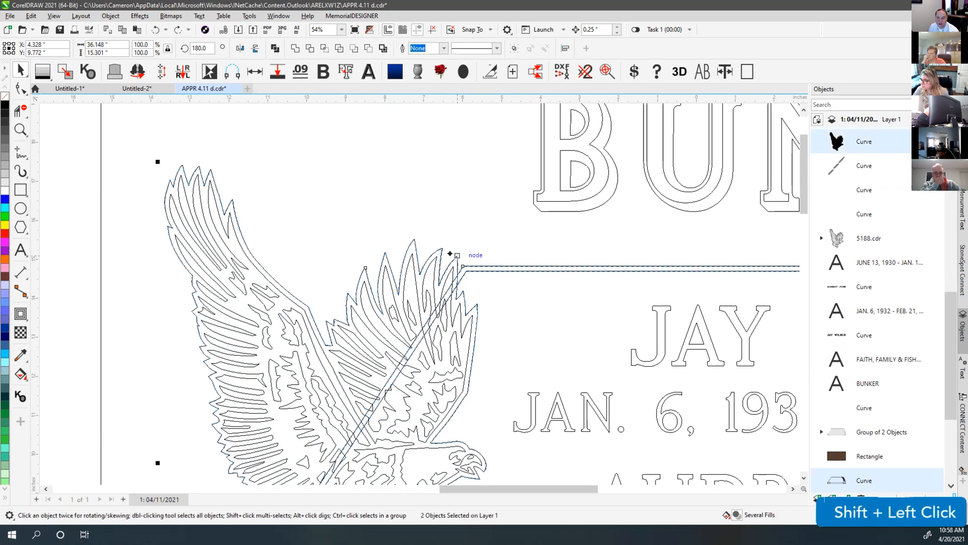
pyautogui.press('w')
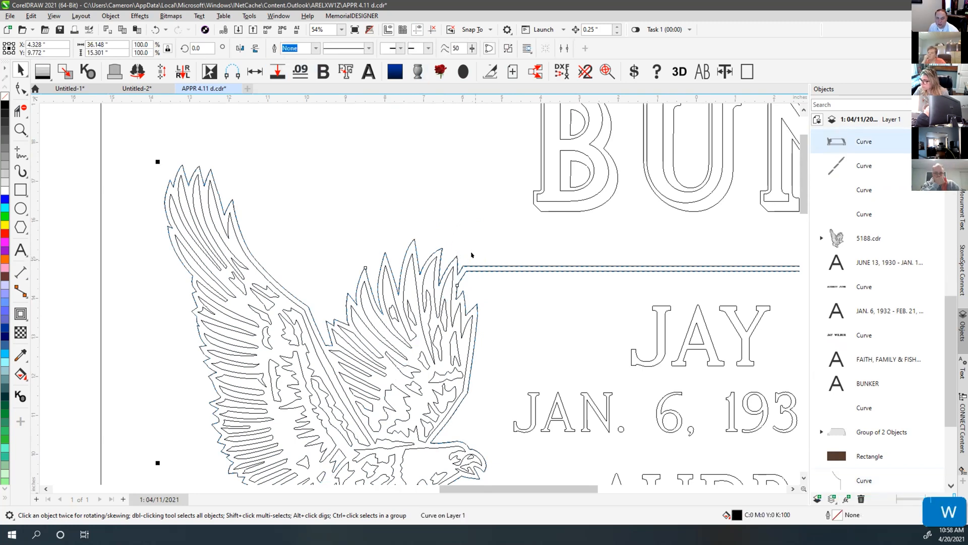
# Undo a trial reshape of the upper wing and view the design with granite fills
pyautogui.moveTo(449, 254); pyautogui.dragTo(443, 138)
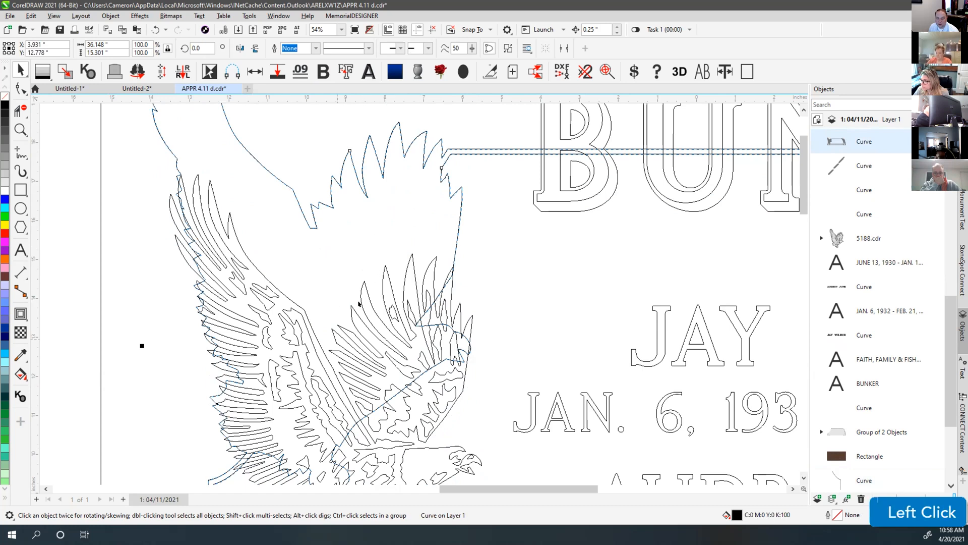
pyautogui.hotkey('ctrl', 'z')
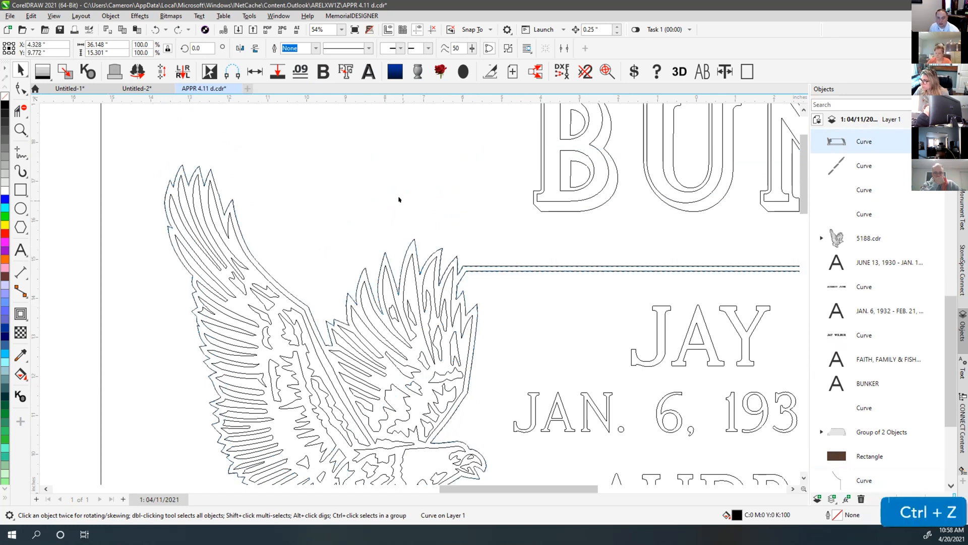
pyautogui.click(478, 305)
pyautogui.scroll(-4, 477, 280)
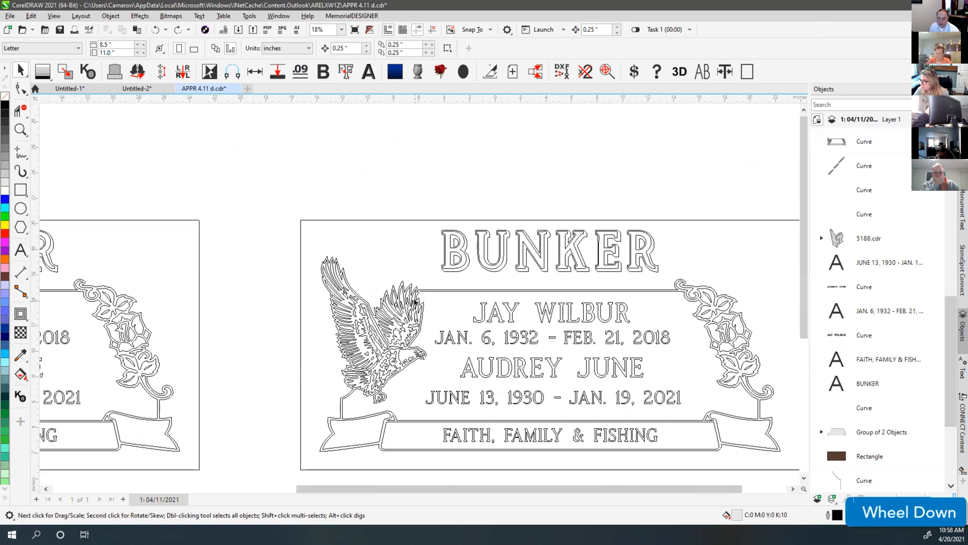
pyautogui.press('v')
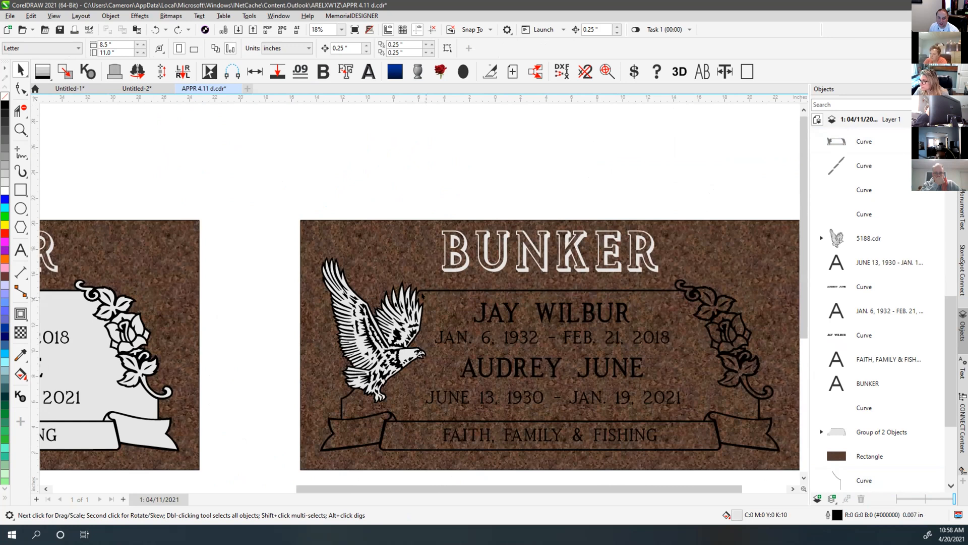
# In wireframe, undo the eagle-line weld, reselect the diagonal line and eagle, then fit all layouts
pyautogui.press('v')
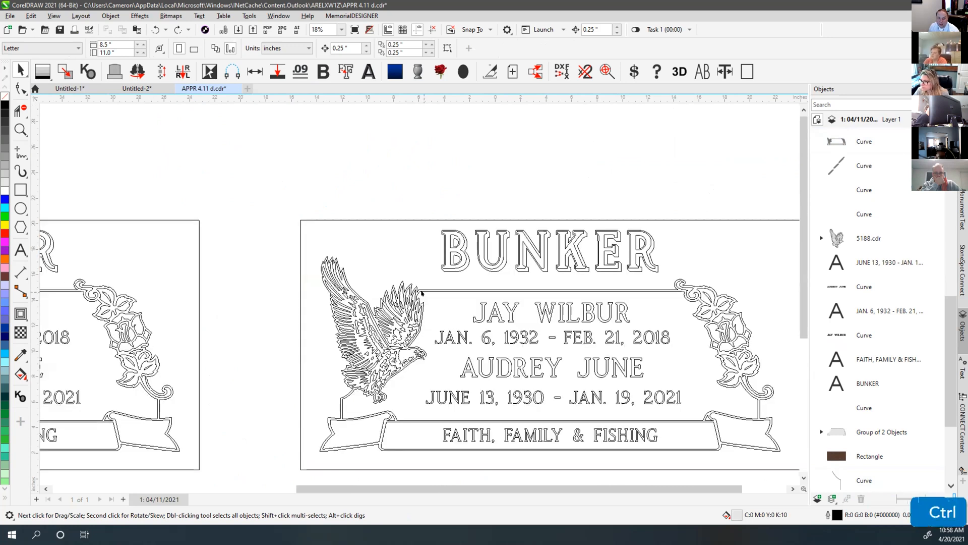
pyautogui.hotkey('ctrl', 'z')
pyautogui.click(437, 194)
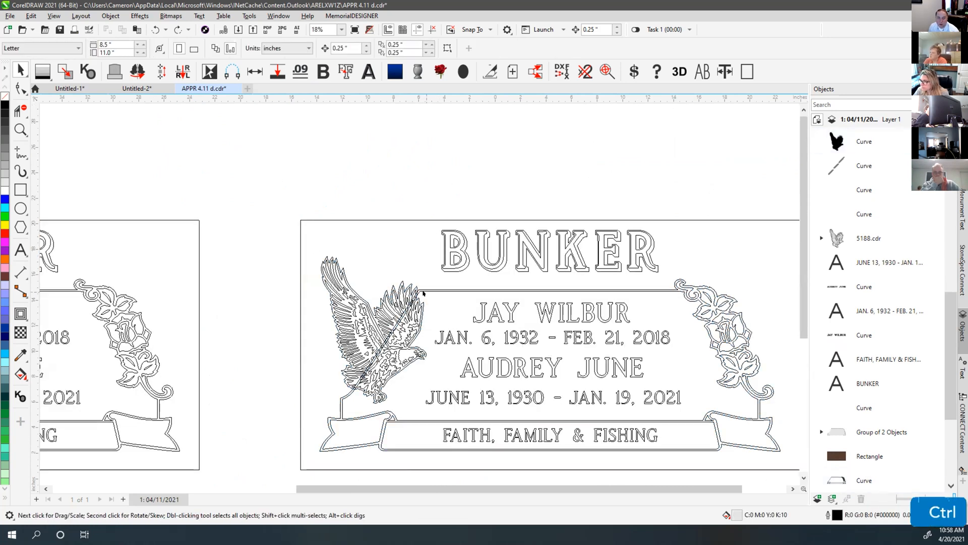
pyautogui.scroll(3, 421, 292)
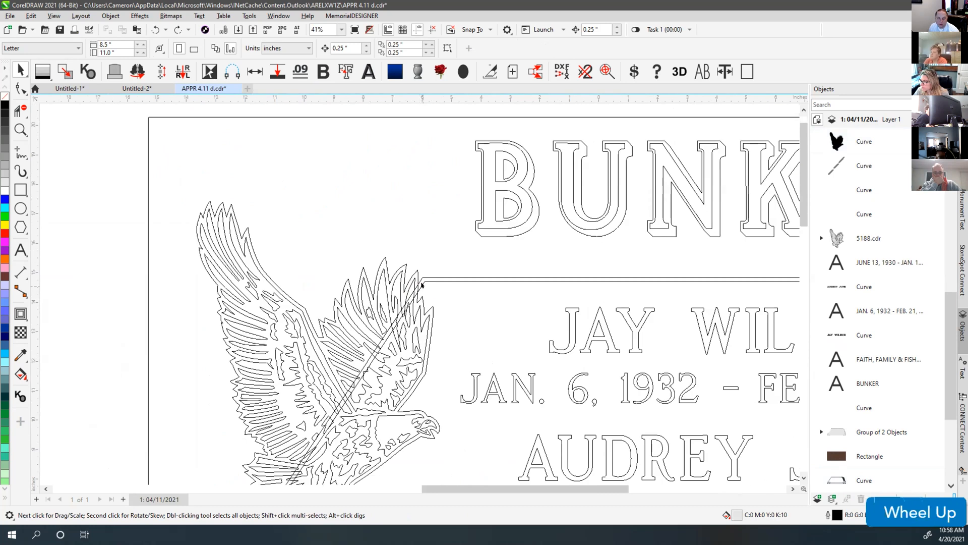
pyautogui.click(422, 284)
pyautogui.scroll(3, 421, 287)
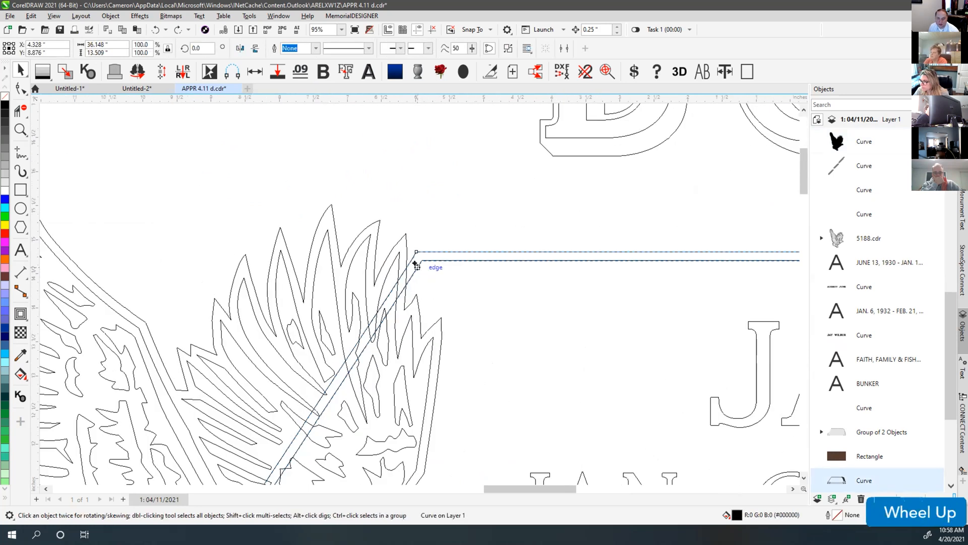
pyautogui.keyDown('shift'); pyautogui.click(405, 236); pyautogui.keyUp('shift')
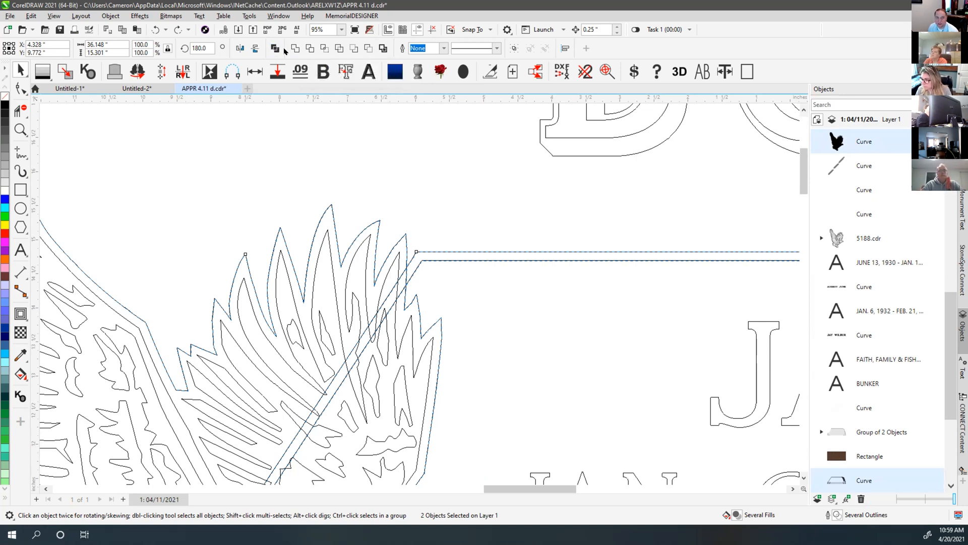
pyautogui.click(445, 211)
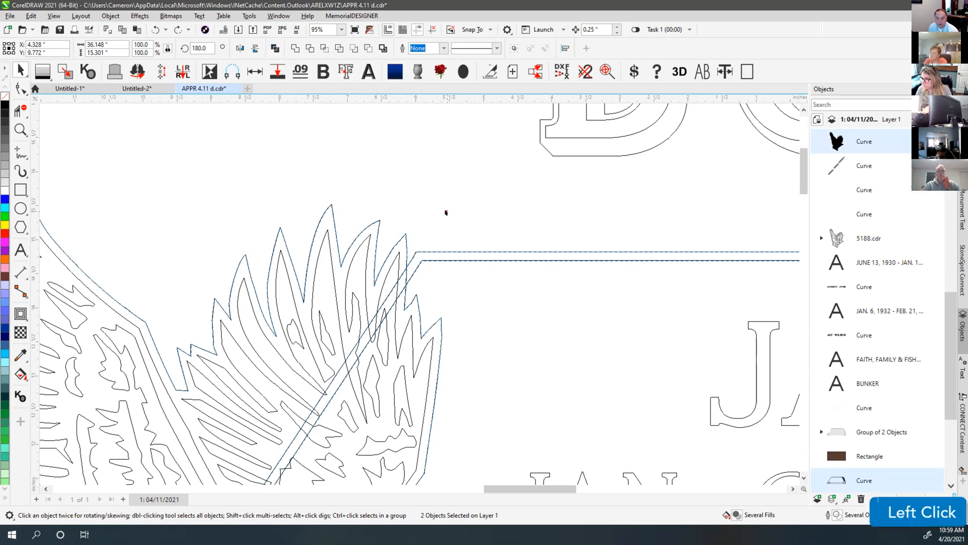
pyautogui.press('F4')
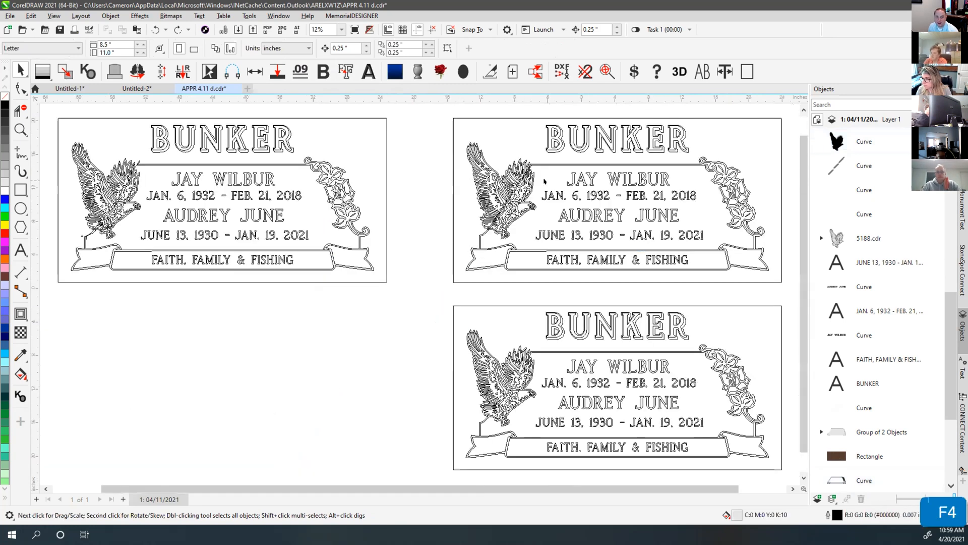
# Undo the recent eagle edits and restore the centre panel's light fill
pyautogui.scroll(4, 545, 181)
pyautogui.hotkey('ctrl', 'z')
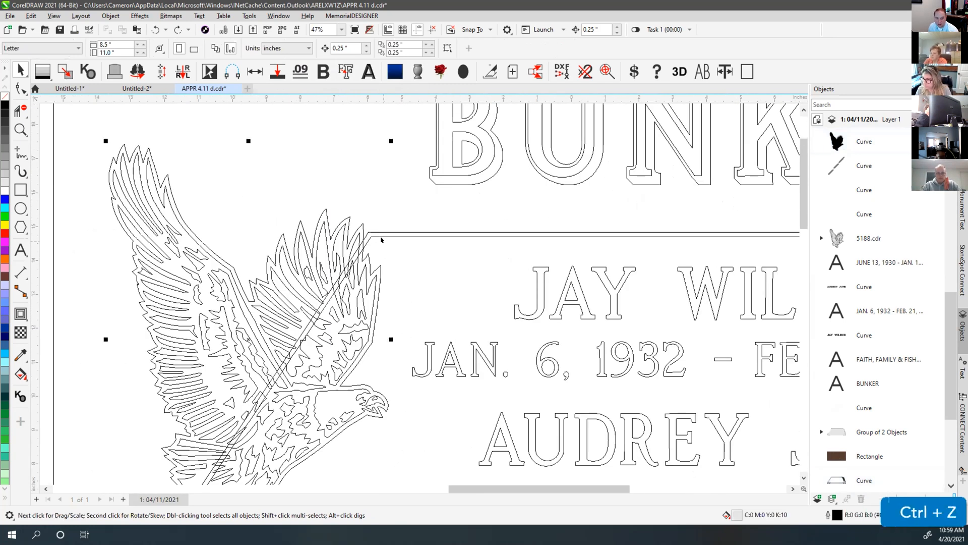
pyautogui.hotkey('ctrl', 'z')
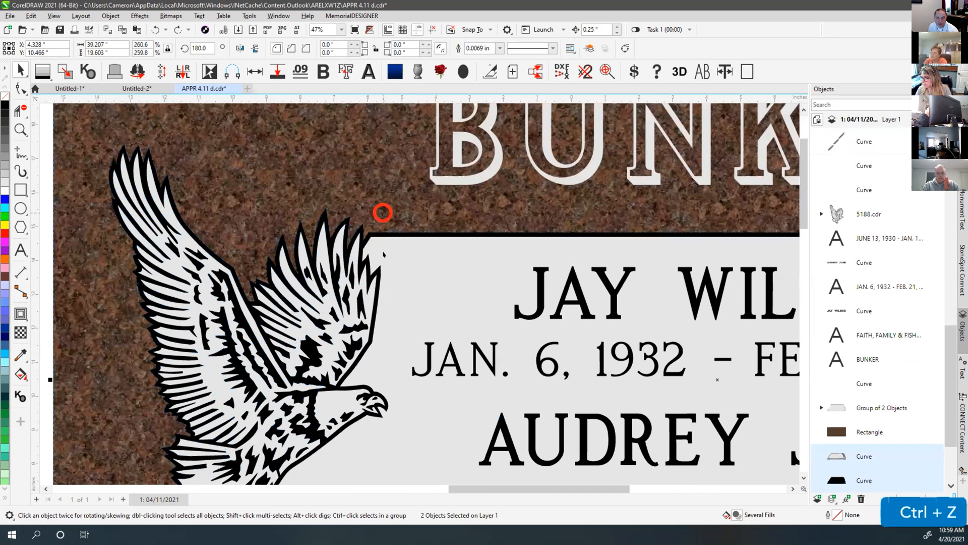
pyautogui.click(384, 255)
pyautogui.hotkey('ctrl', 'z')
# Try welding the panel border, edge and eagle, then undo it to bring the eagle back
pyautogui.click(381, 255)
pyautogui.scroll(2, 328, 201)
pyautogui.keyDown('shift'); pyautogui.click(425, 262); pyautogui.keyUp('shift')
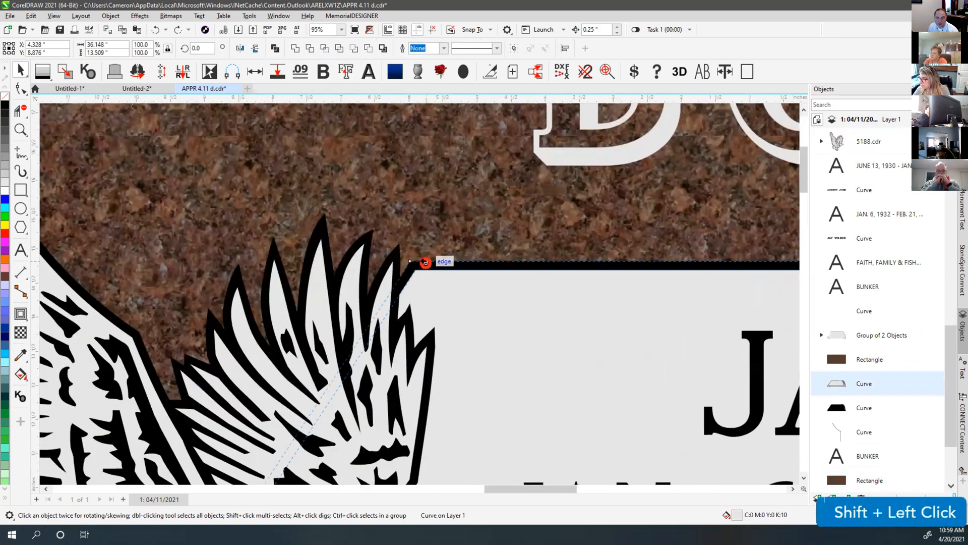
pyautogui.keyDown('shift'); pyautogui.click(424, 237); pyautogui.keyUp('shift')
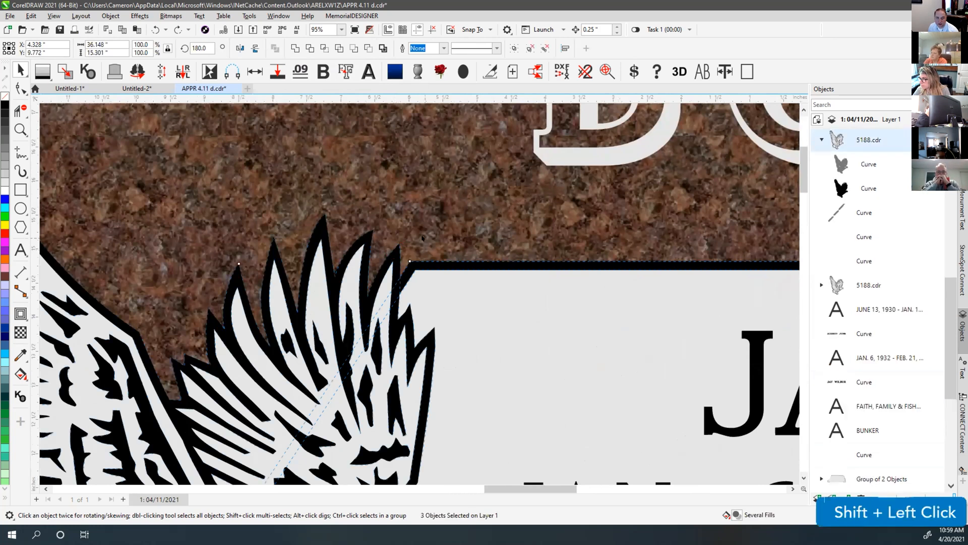
pyautogui.press('w')
pyautogui.press('v')
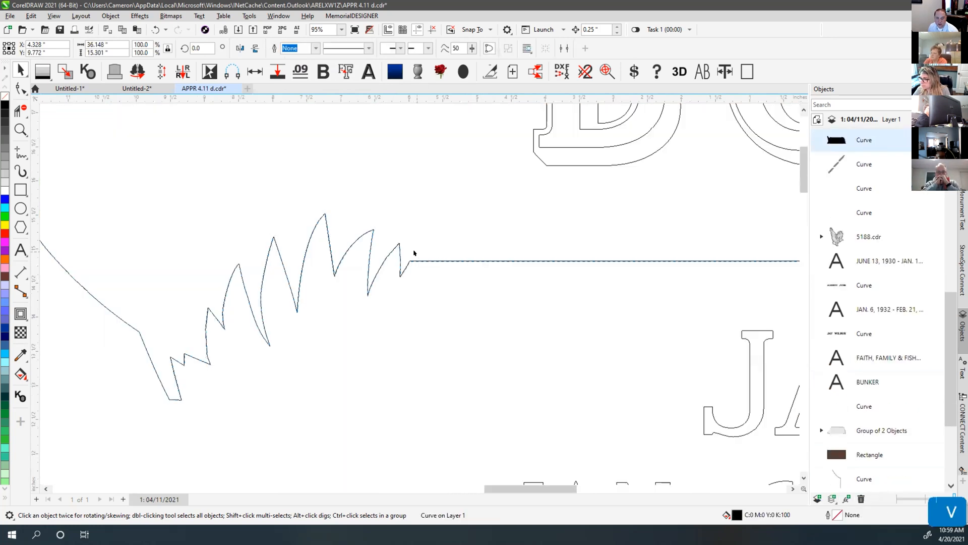
pyautogui.click(414, 261)
pyautogui.click(414, 261)
pyautogui.scroll(-5, 415, 283)
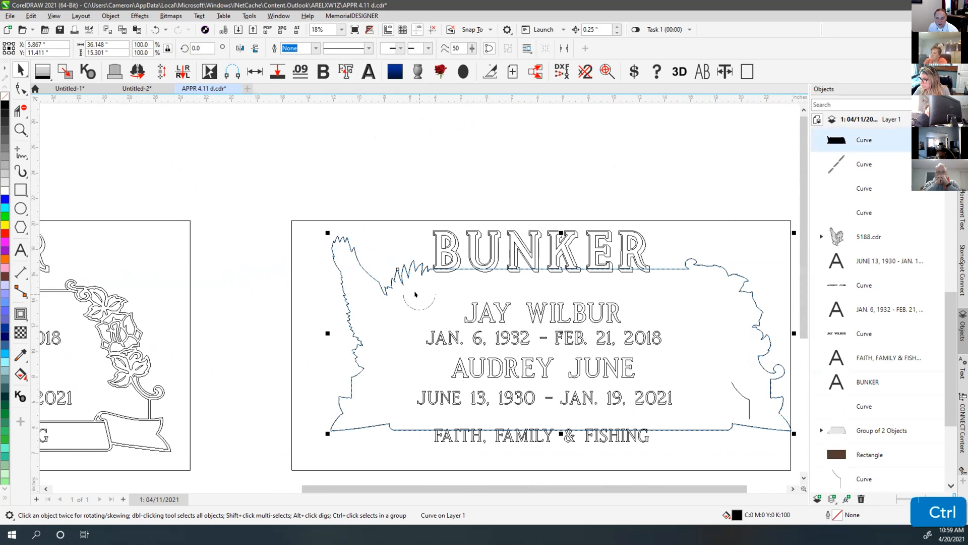
pyautogui.hotkey('ctrl', 'z')
pyautogui.click(429, 191)
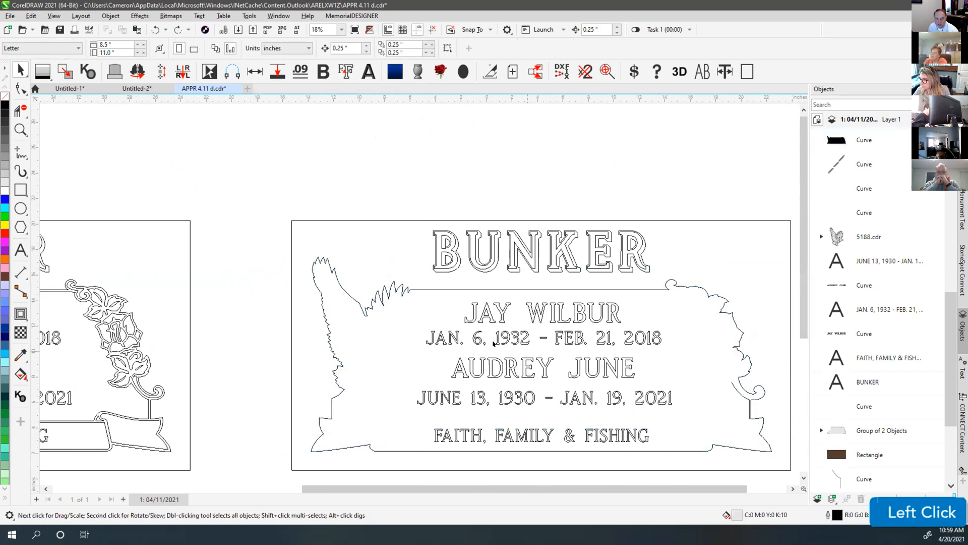
pyautogui.hotkey('ctrl', 'z')
pyautogui.hotkey('ctrl', 'z')
# Select the horizontal frame lines above the names and undo to restore the scroll banner
pyautogui.click(414, 292)
pyautogui.scroll(3, 414, 290)
pyautogui.click(428, 284)
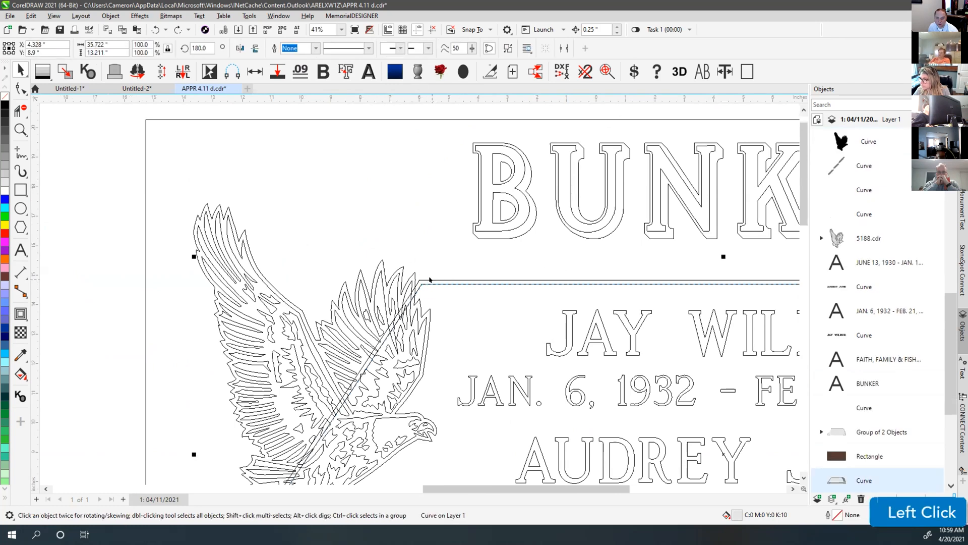
pyautogui.keyDown('shift'); pyautogui.click(425, 278); pyautogui.keyUp('shift')
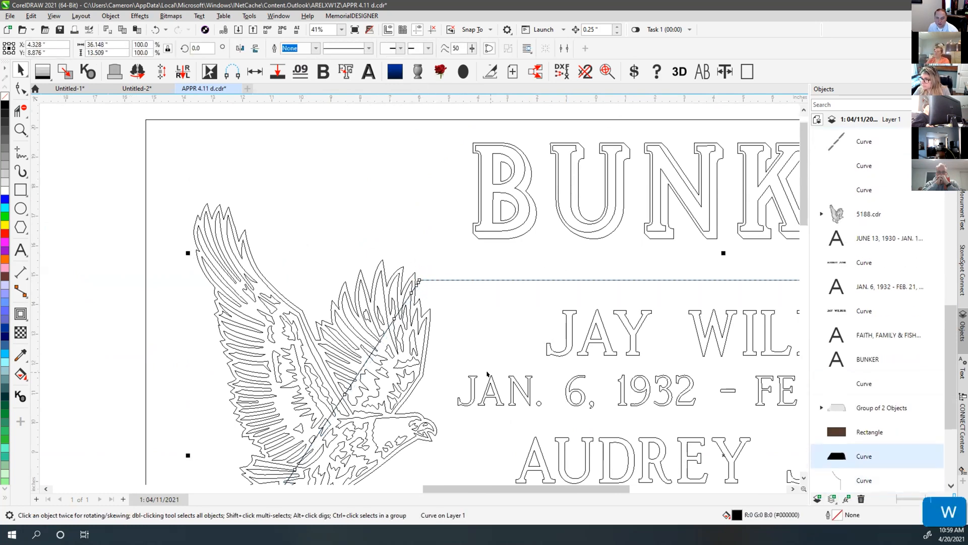
pyautogui.scroll(-3, 382, 370)
pyautogui.hotkey('ctrl', 'z')
pyautogui.click(391, 223)
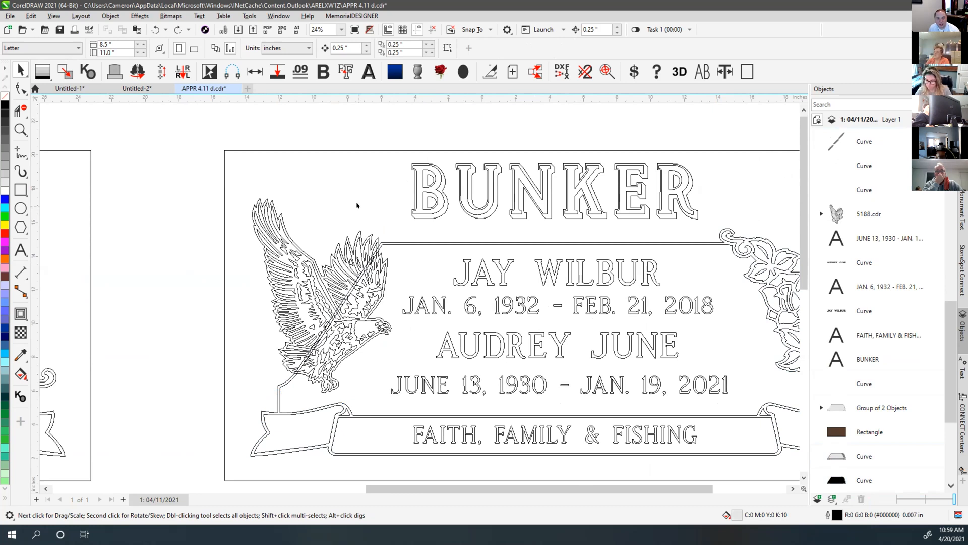
pyautogui.scroll(-2, 357, 206)
# Fit all three plaques in view and compare wireframe against the enhanced granite rendering
pyautogui.press('v')
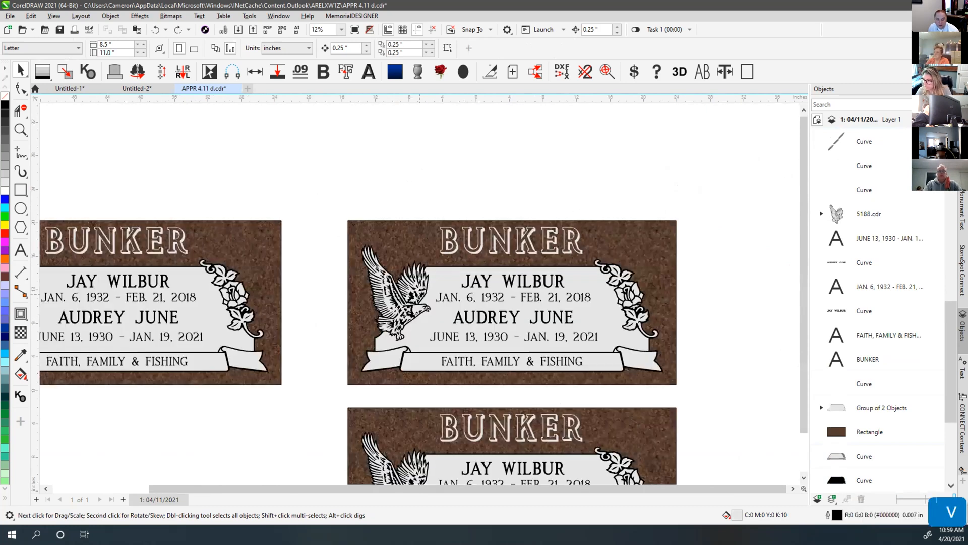
pyautogui.press('F4')
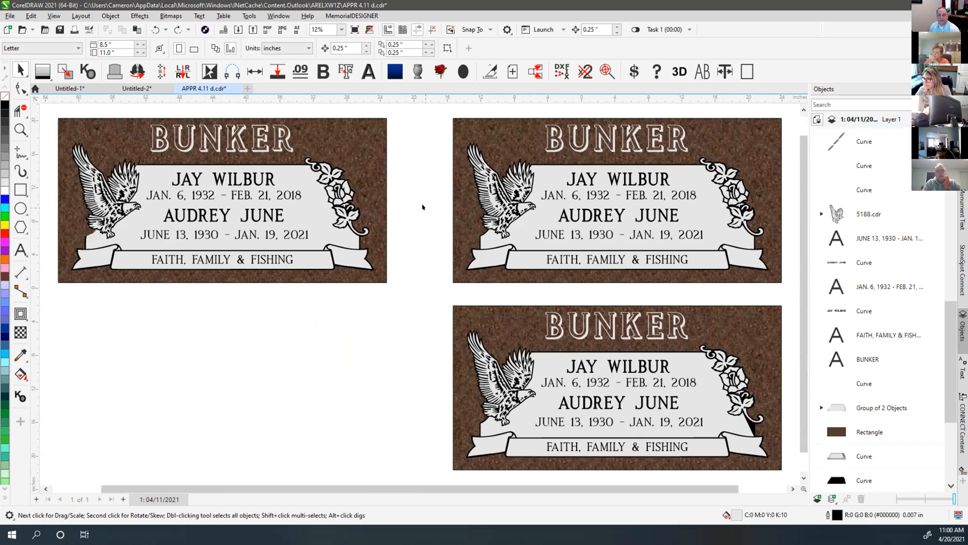
pyautogui.click(423, 208)
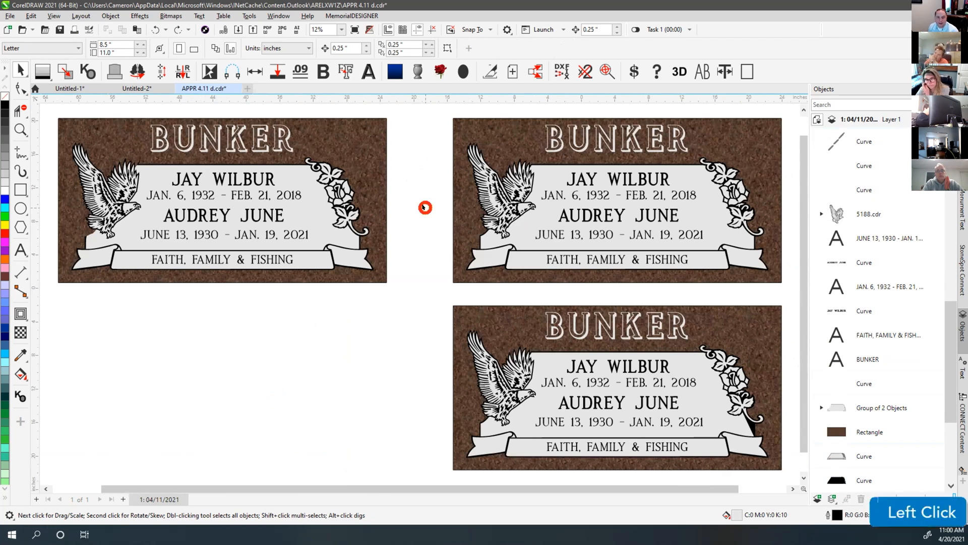
pyautogui.press('v')
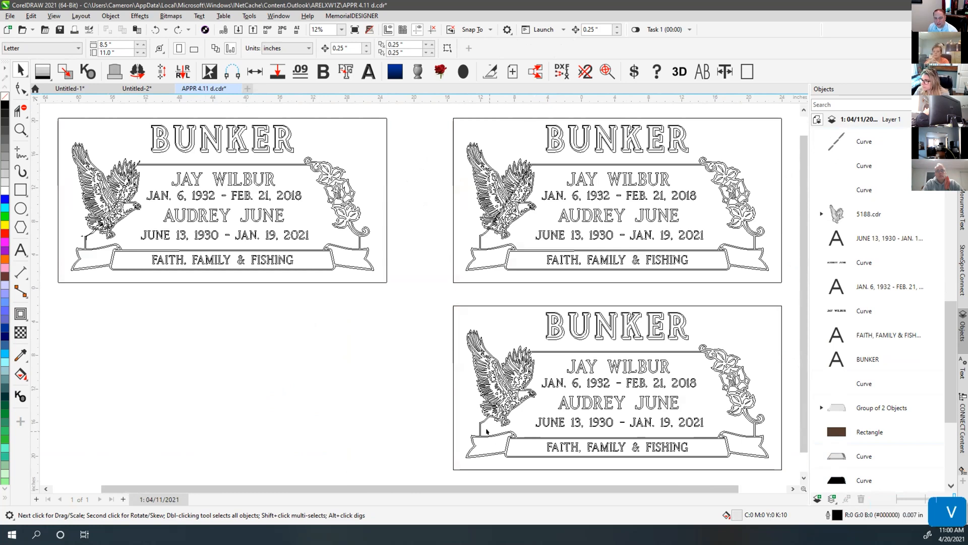
pyautogui.press('v')
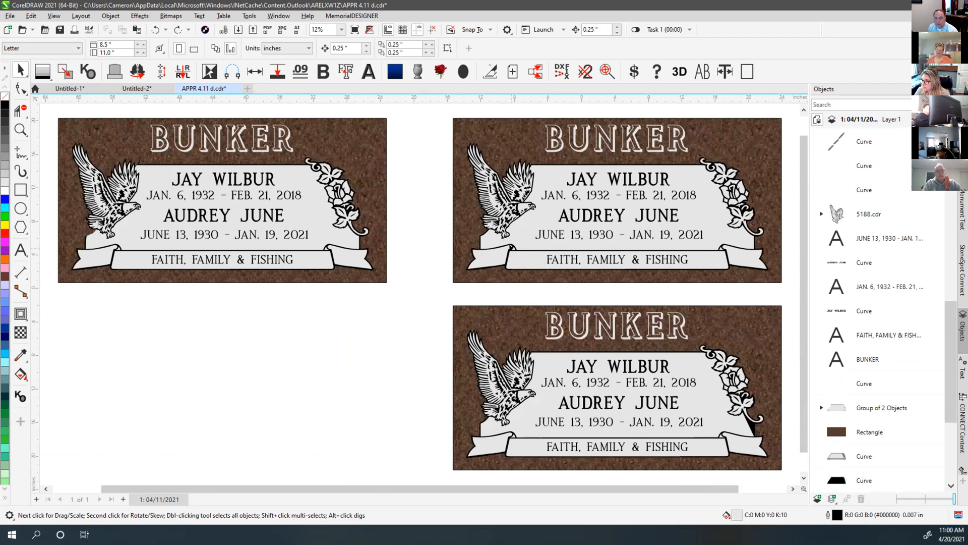
pyautogui.scroll(5, 502, 239)
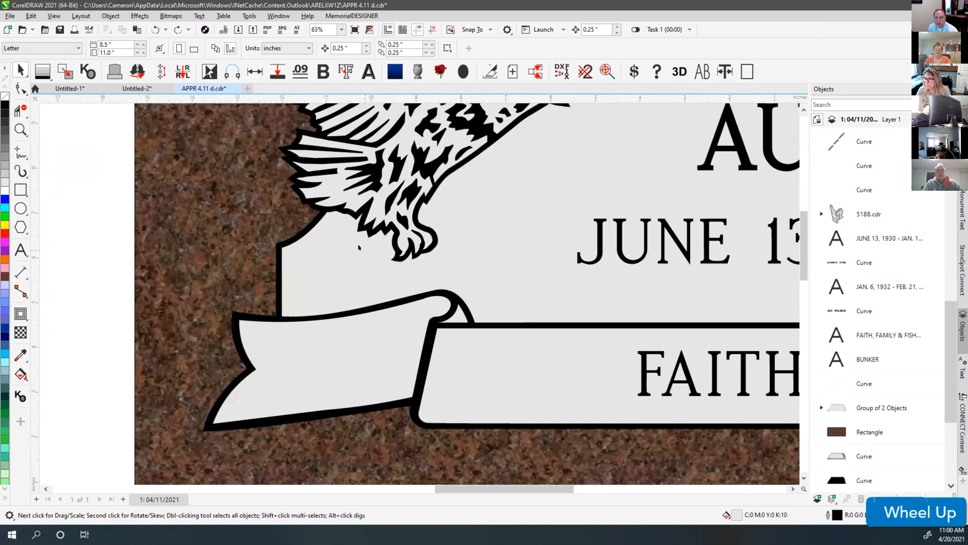
pyautogui.click(76, 166)
pyautogui.click(17, 150)
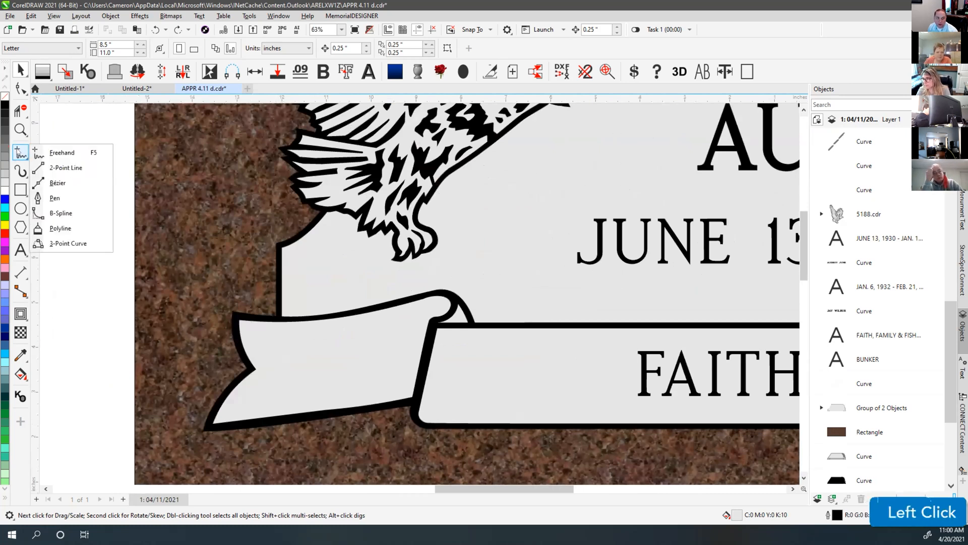
pyautogui.click(62, 152)
pyautogui.click(305, 315)
pyautogui.keyDown('ctrl'); pyautogui.click(307, 245); pyautogui.keyUp('ctrl')
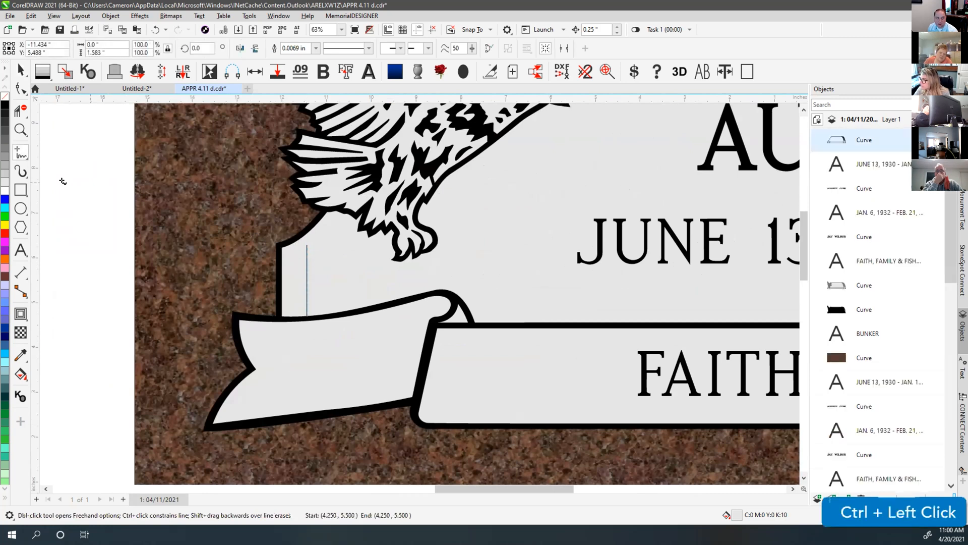
pyautogui.click(21, 153)
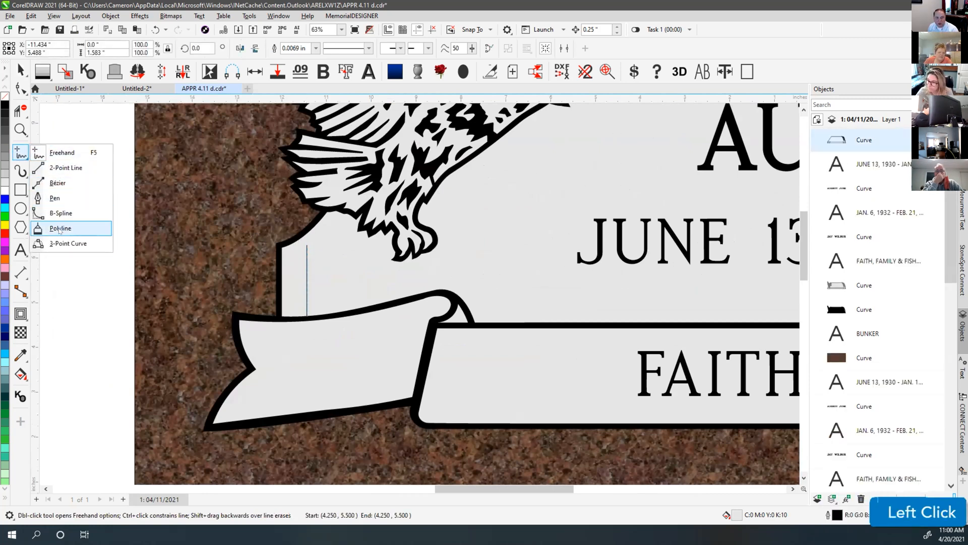
pyautogui.click(303, 247)
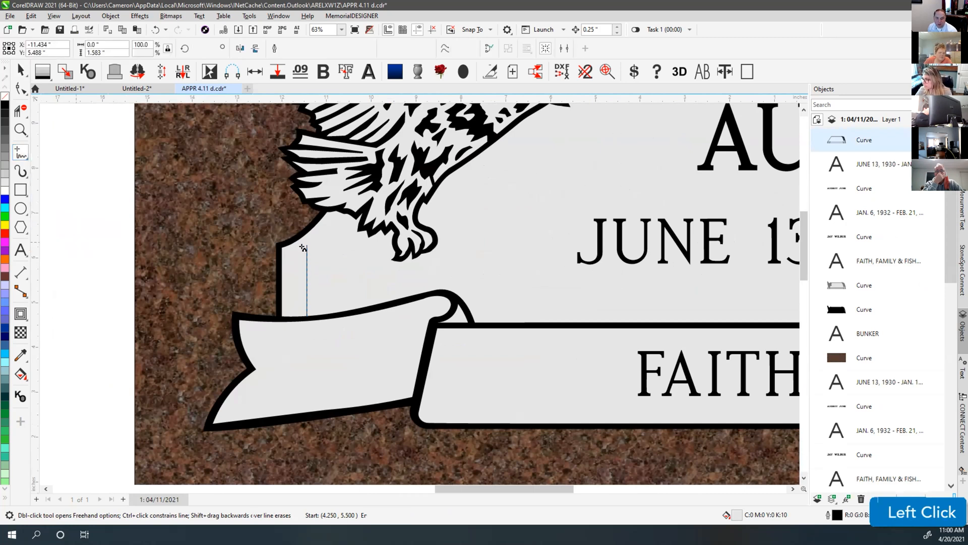
pyautogui.moveTo(306, 246); pyautogui.dragTo(395, 156)
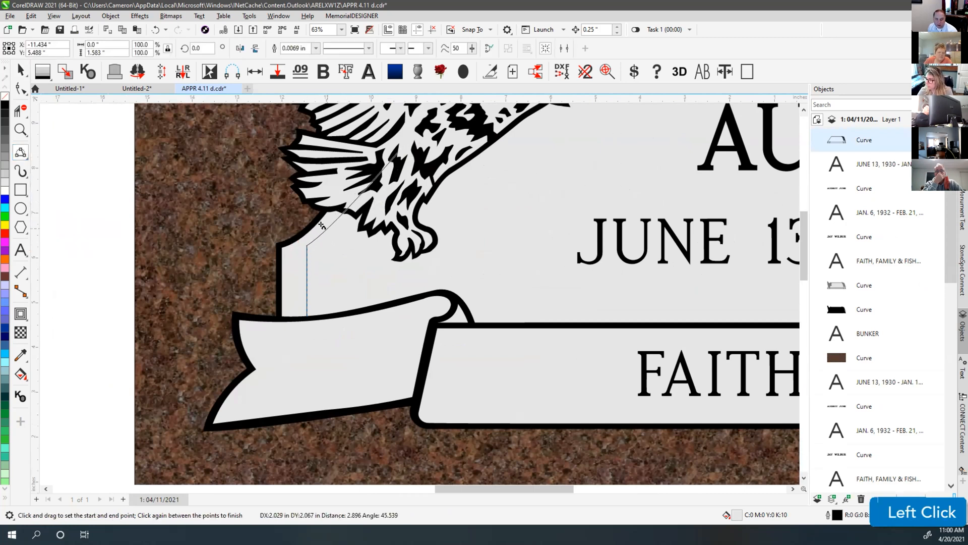
pyautogui.click(340, 218)
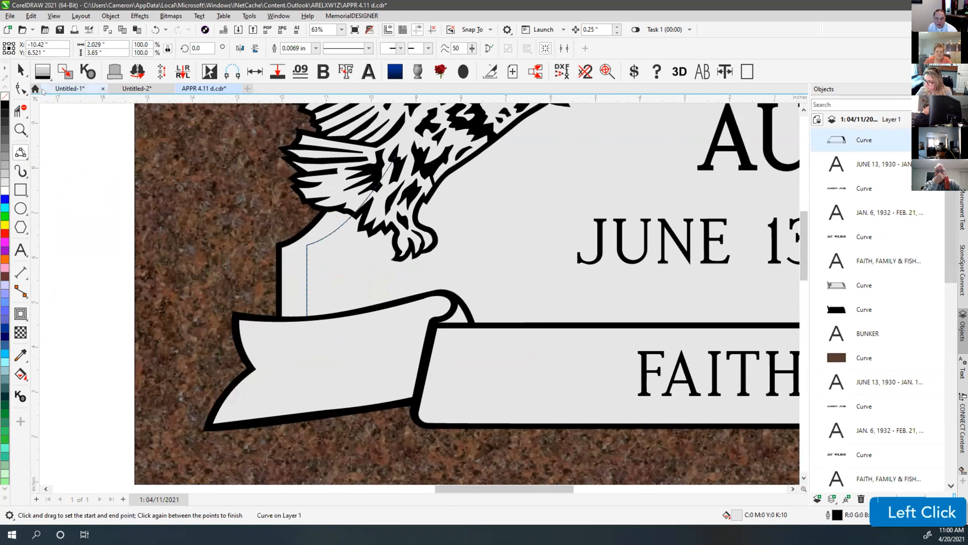
pyautogui.click(20, 70)
pyautogui.press('Delete')
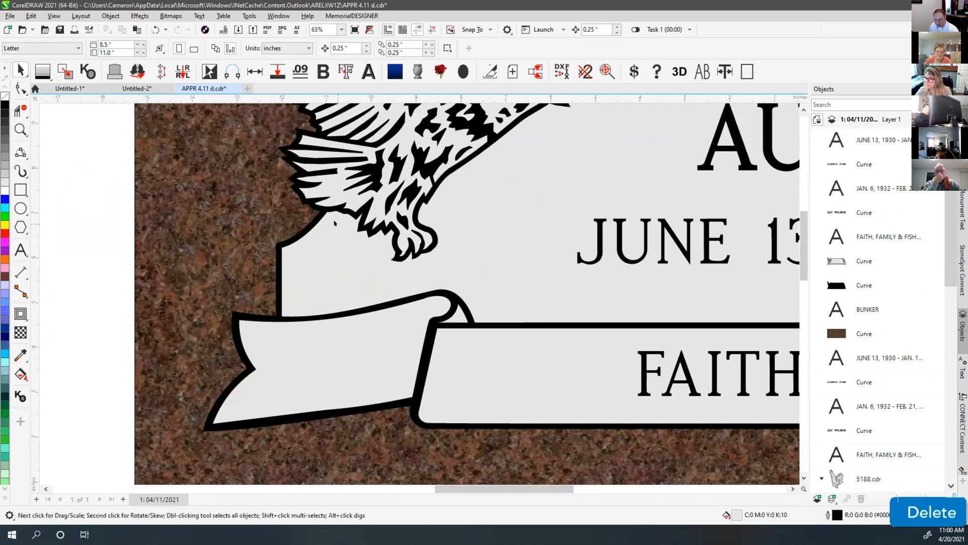
pyautogui.press('F4')
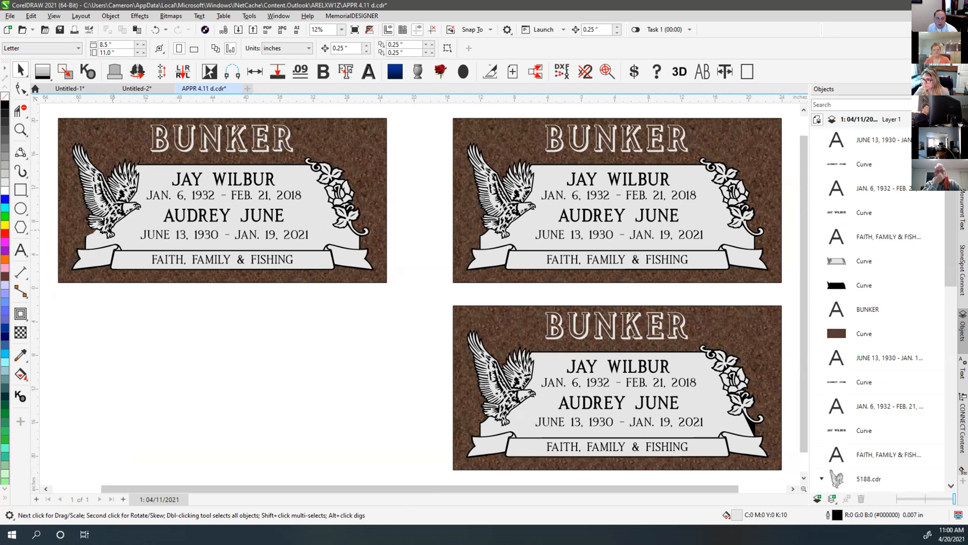
# Select the first plaque's center panel group, undoing an accidental rose move
pyautogui.press('v')
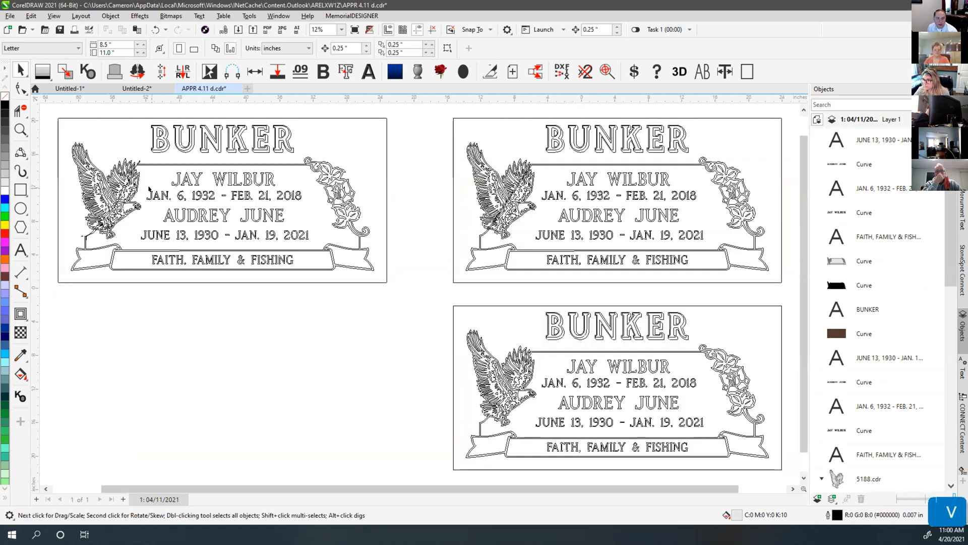
pyautogui.press('v')
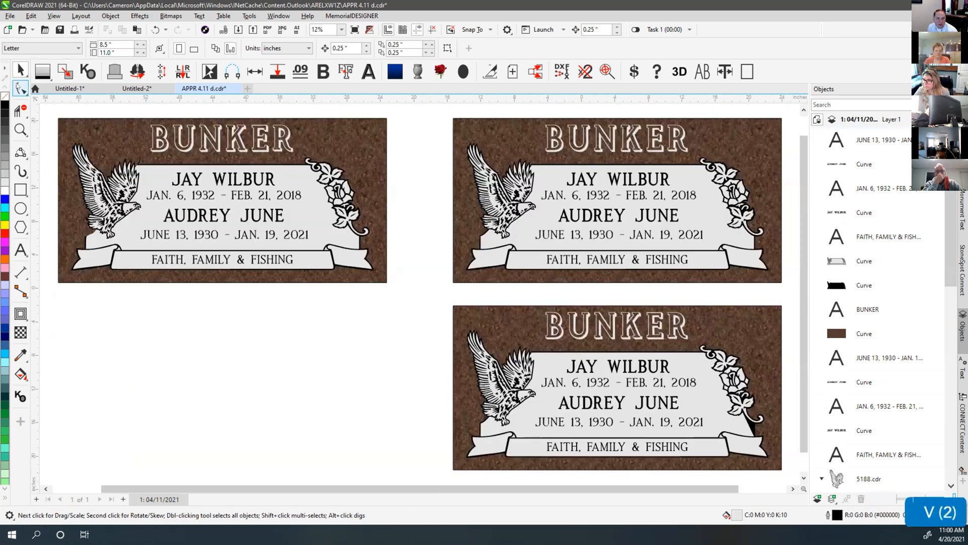
pyautogui.click(19, 88)
pyautogui.scroll(1, 419, 293)
pyautogui.click(442, 283)
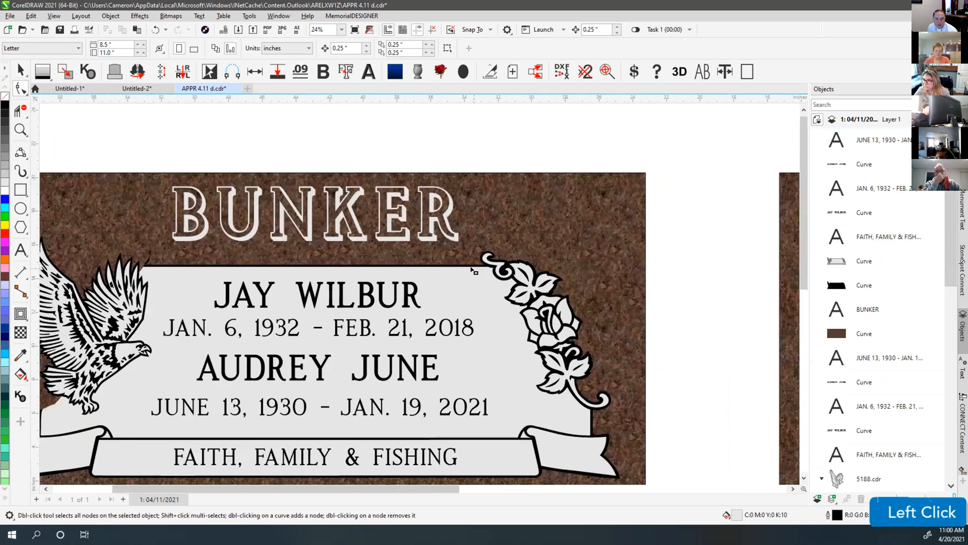
pyautogui.click(20, 70)
pyautogui.click(480, 286)
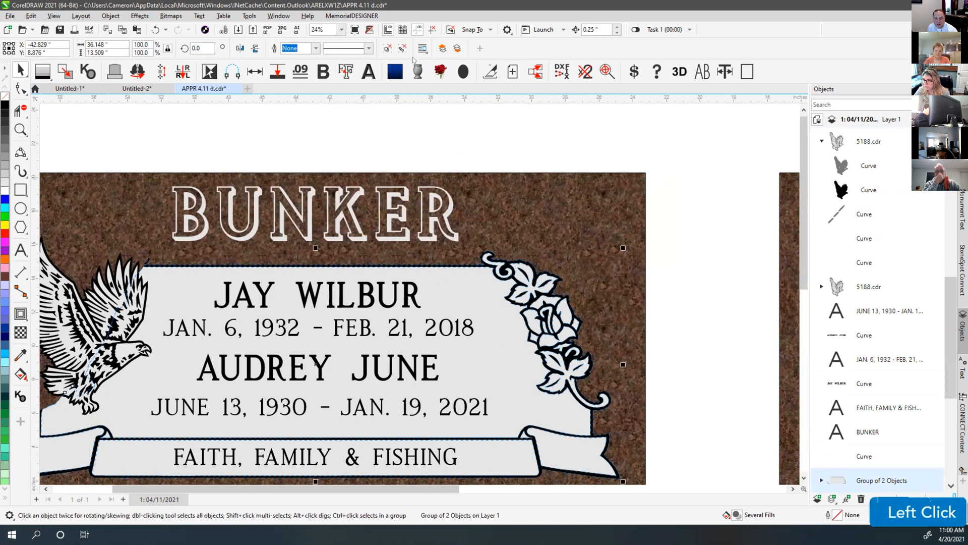
pyautogui.click(551, 134)
pyautogui.moveTo(518, 272); pyautogui.dragTo(559, 206)
pyautogui.hotkey('ctrl', 'z')
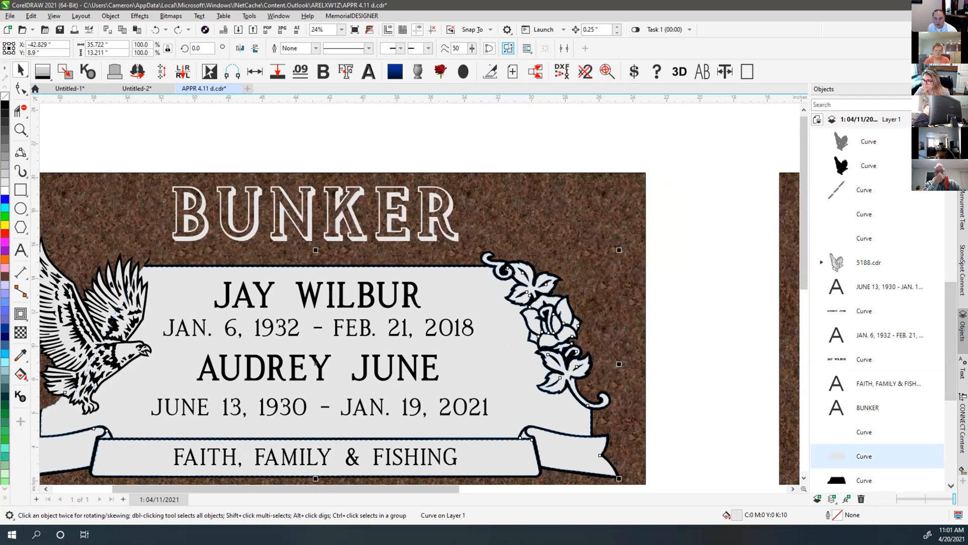
# Ungroup the center panel and delete the light panel and its black backing shape
pyautogui.click(507, 48)
pyautogui.click(481, 300)
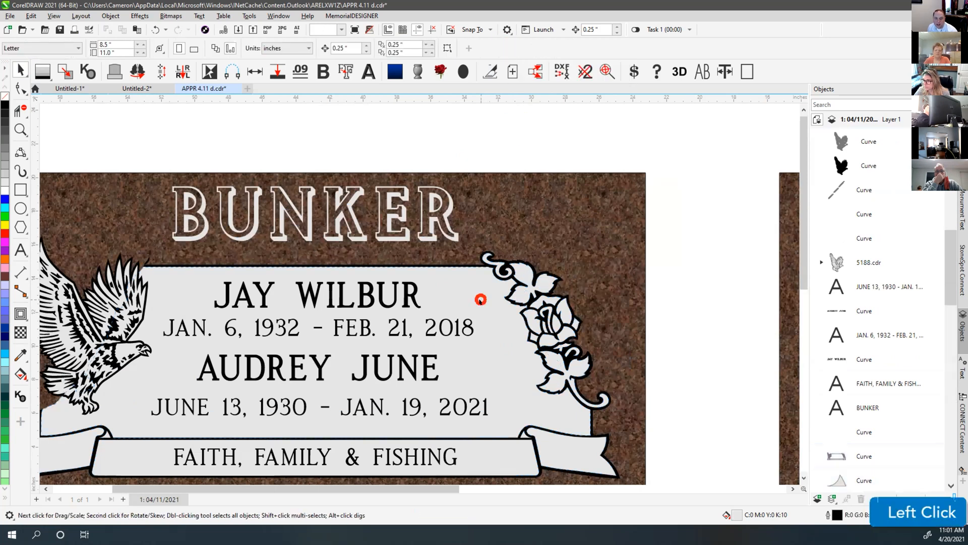
pyautogui.click(472, 302)
pyautogui.press('Delete')
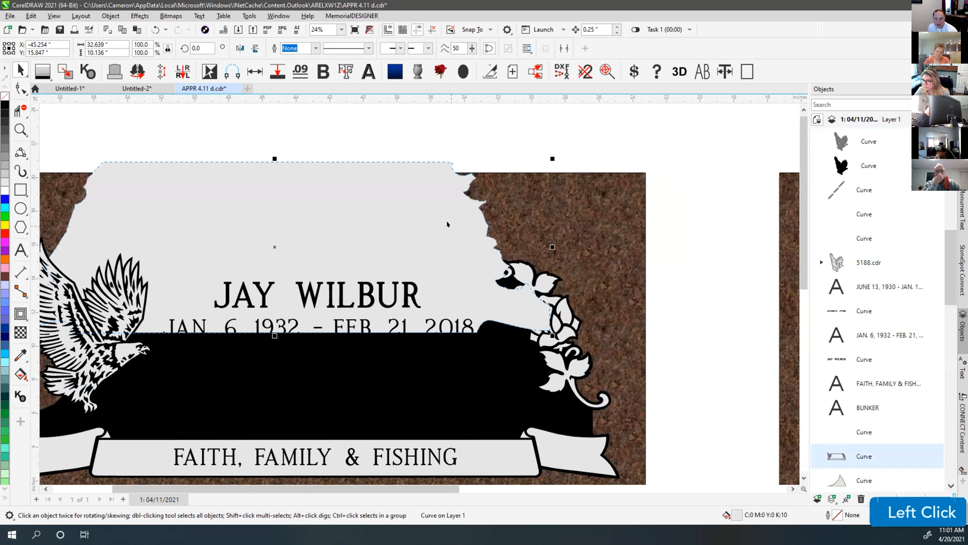
pyautogui.click(489, 351)
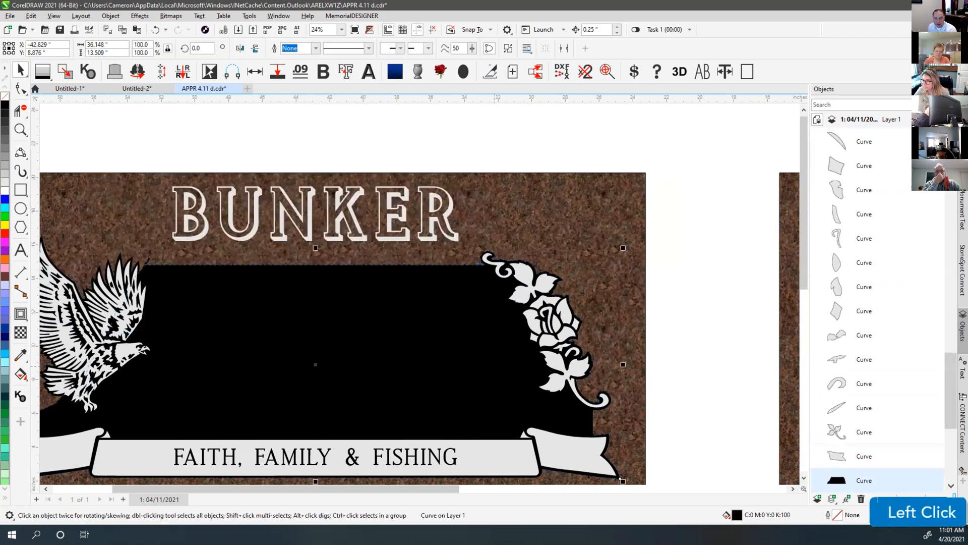
pyautogui.press('Delete')
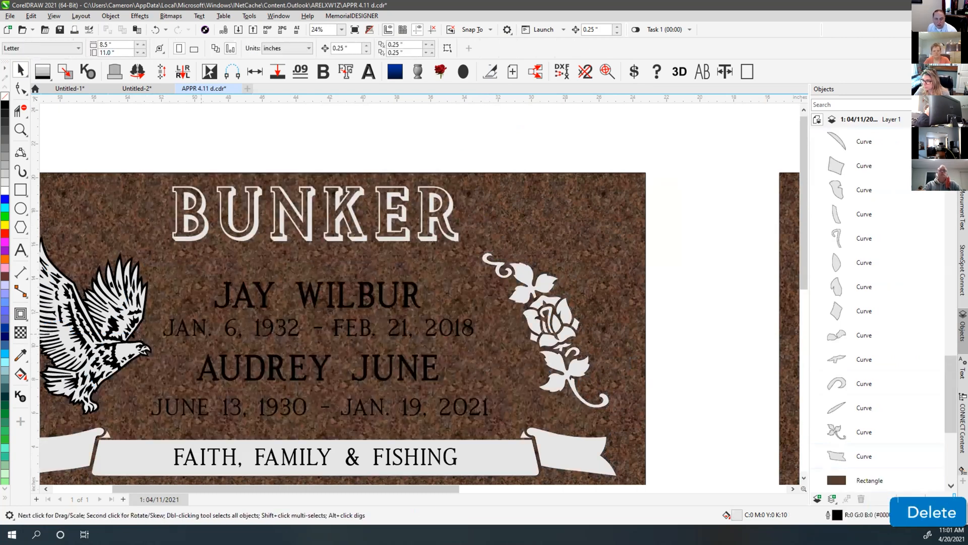
pyautogui.scroll(-1, 157, 344)
pyautogui.scroll(1, 396, 190)
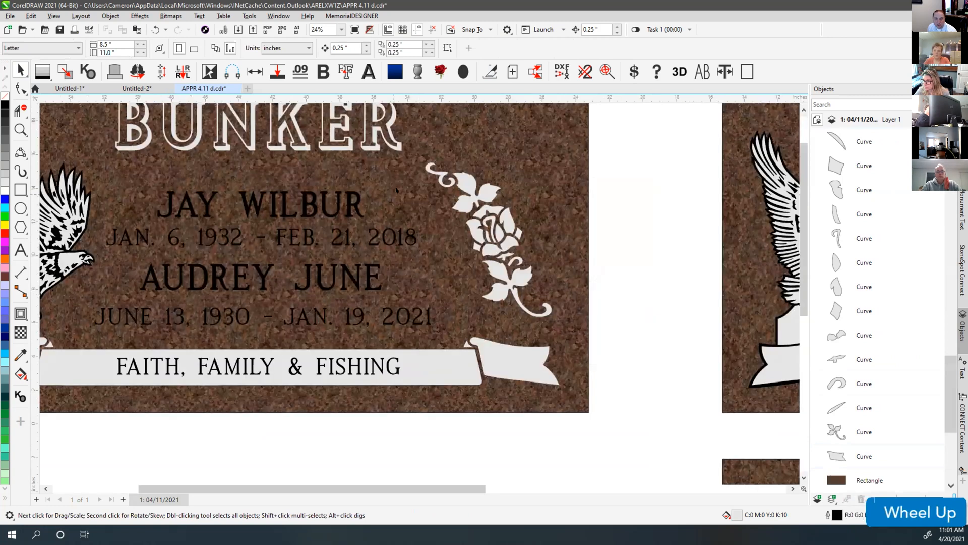
pyautogui.moveTo(629, 127); pyautogui.dragTo(416, 334)
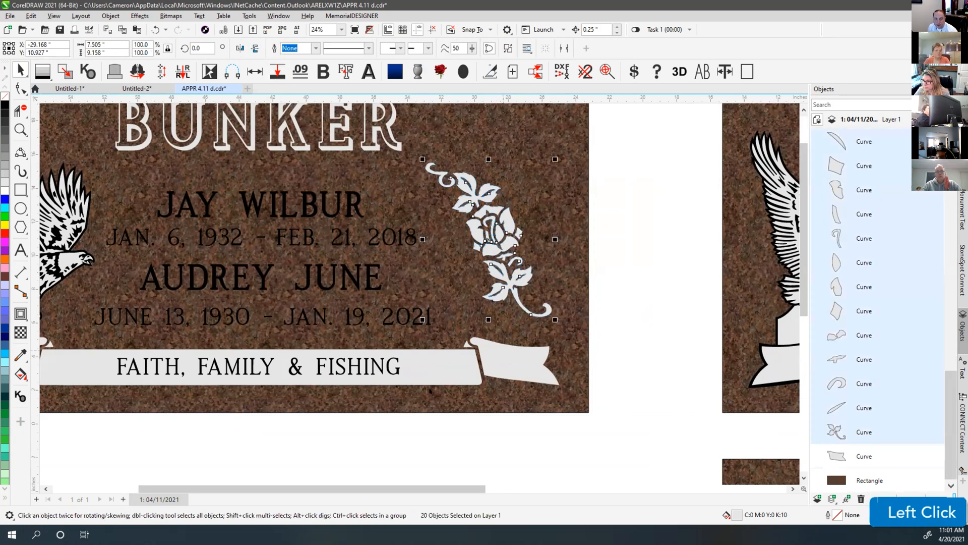
# Select the banner pieces without the text and line, and inspect the middle banner curve
pyautogui.click(613, 319)
pyautogui.scroll(-1, 421, 286)
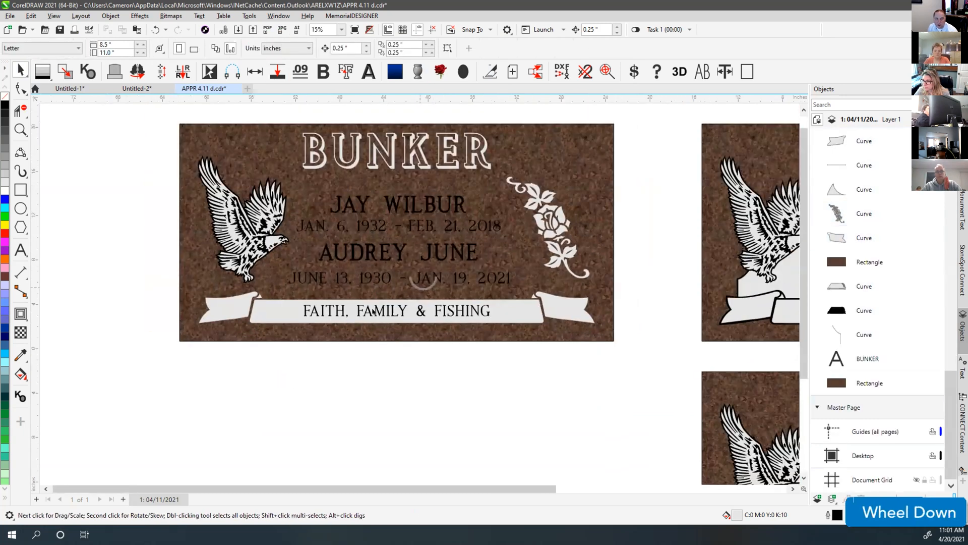
pyautogui.moveTo(148, 279); pyautogui.dragTo(613, 346)
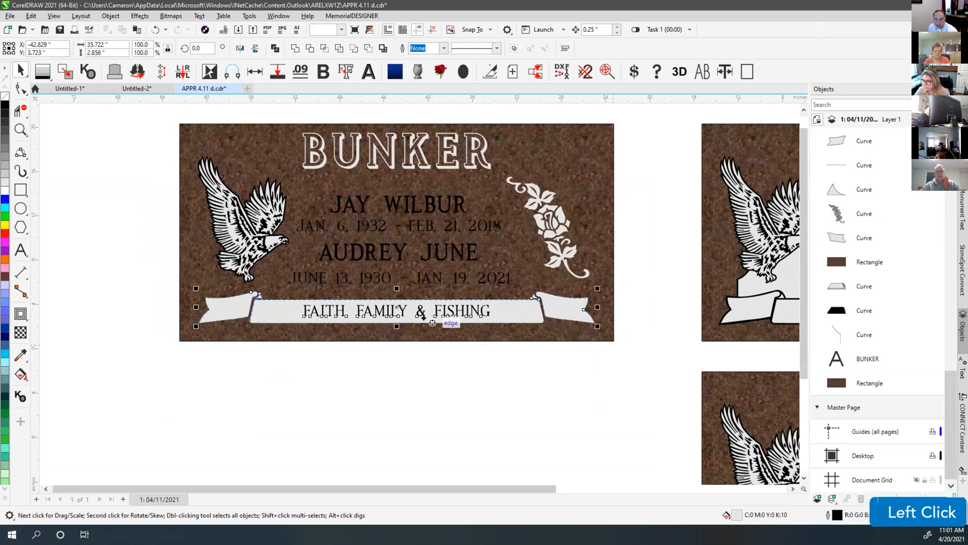
pyautogui.press('shift')
pyautogui.keyDown('shift'); pyautogui.click(392, 317); pyautogui.keyUp('shift')
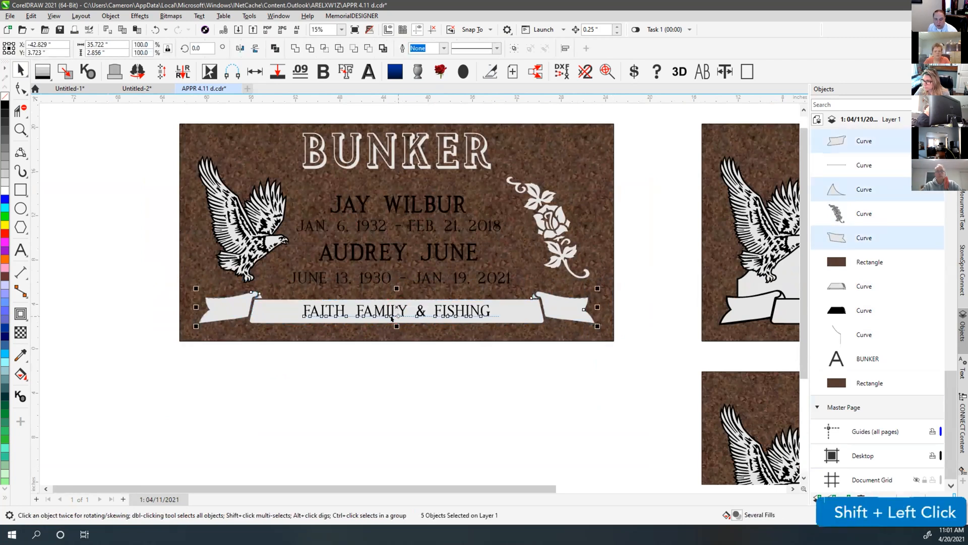
pyautogui.keyDown('shift'); pyautogui.click(391, 311); pyautogui.keyUp('shift')
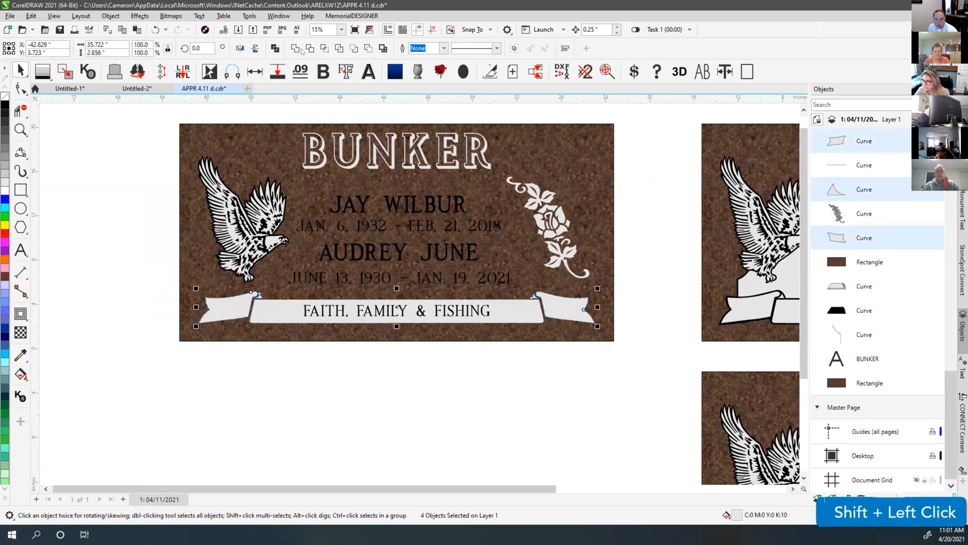
pyautogui.click(397, 310)
pyautogui.moveTo(396, 310); pyautogui.dragTo(396, 402)
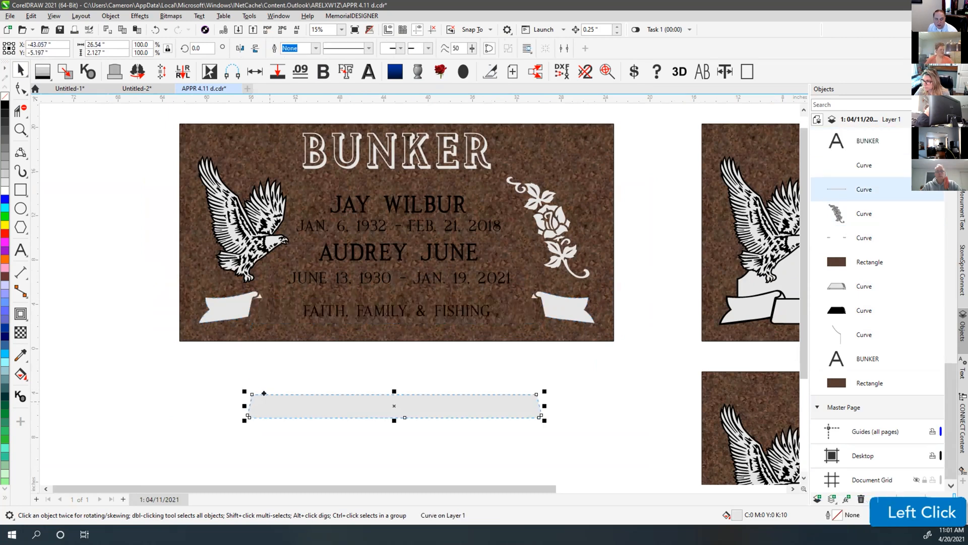
pyautogui.hotkey('ctrl', 'z')
# Combine the two banner curves, excluding the banner text, into a single curve and check it
pyautogui.moveTo(143, 276); pyautogui.dragTo(634, 378)
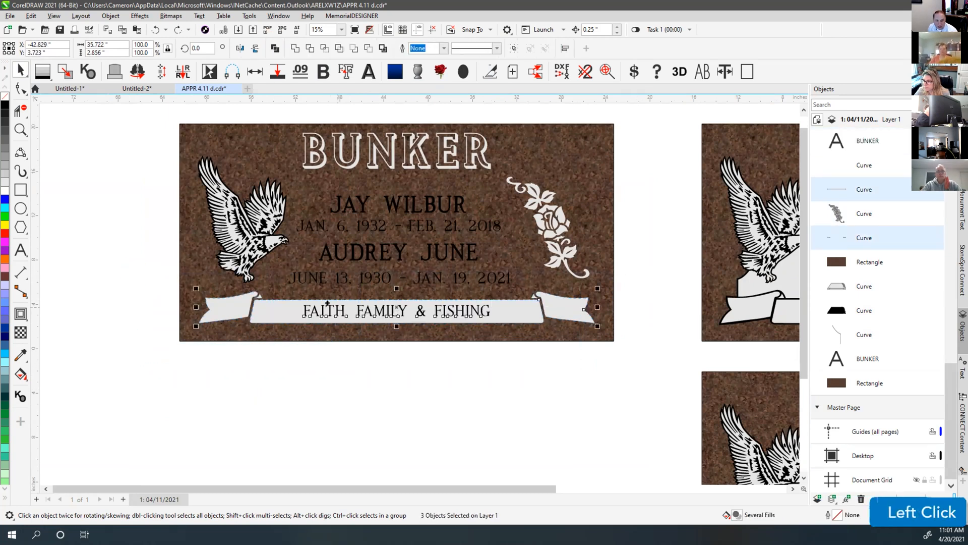
pyautogui.scroll(1, 327, 313)
pyautogui.scroll(1, 411, 285)
pyautogui.keyDown('shift'); pyautogui.click(414, 293); pyautogui.keyUp('shift')
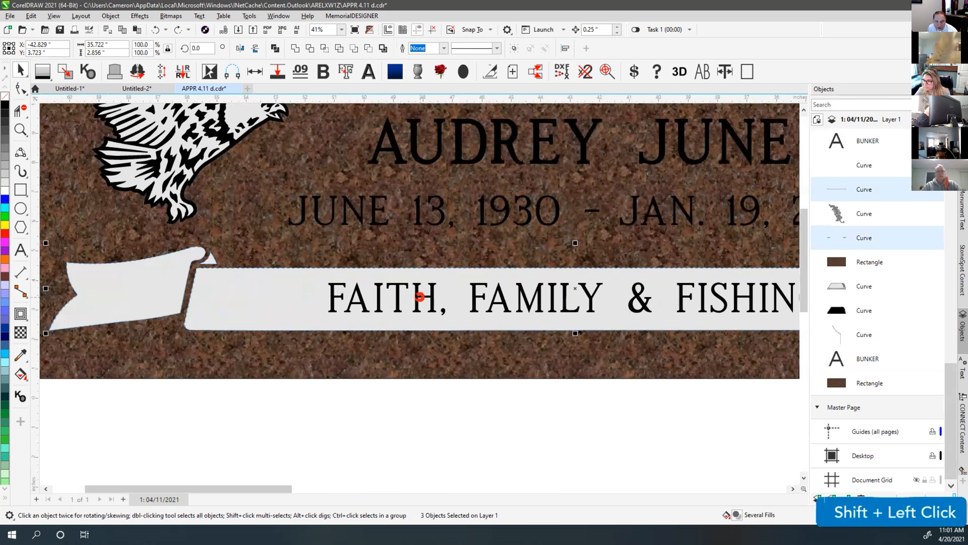
pyautogui.scroll(-1, 415, 293)
pyautogui.click(273, 48)
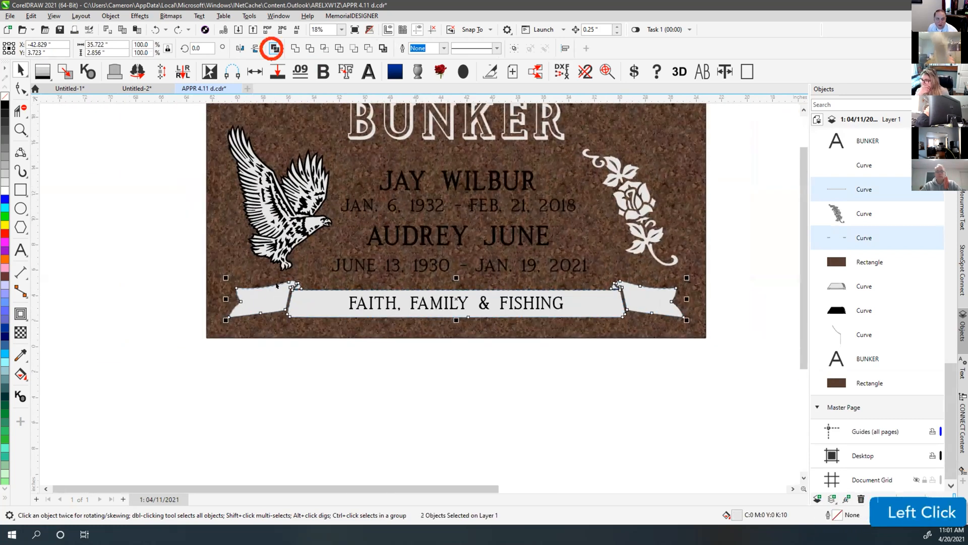
pyautogui.moveTo(302, 302); pyautogui.dragTo(307, 412)
pyautogui.hotkey('ctrl', 'z')
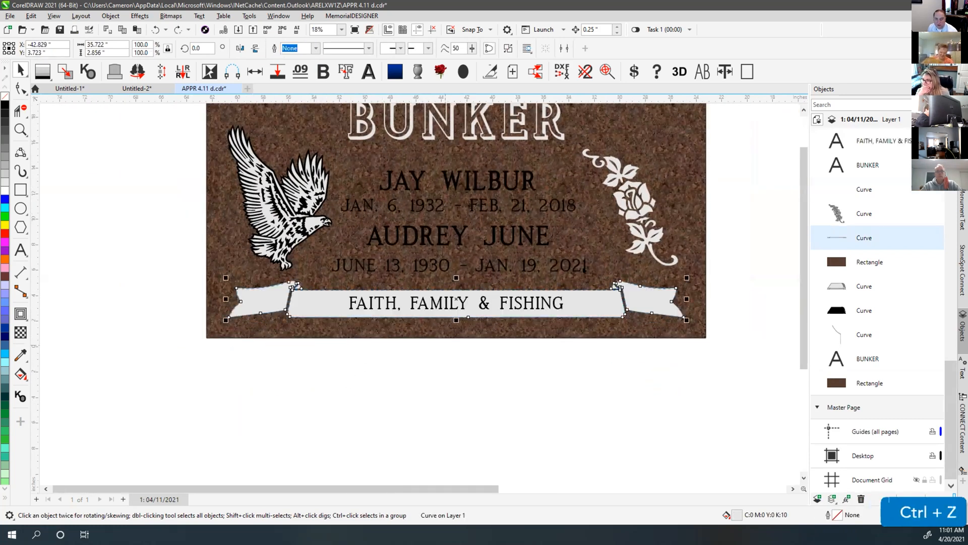
# Inspect the rose artwork in place, then reselect the combined banner curve
pyautogui.click(619, 177)
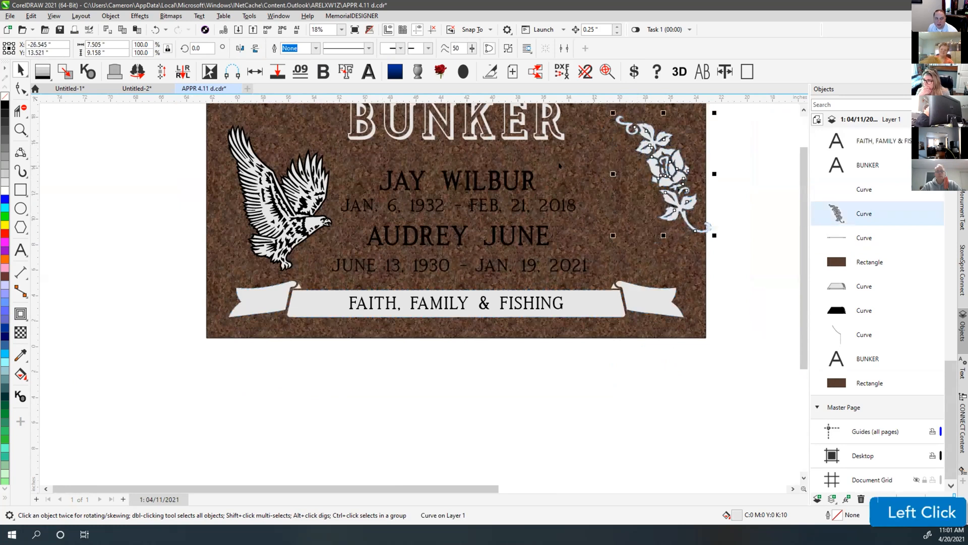
pyautogui.moveTo(295, 190); pyautogui.dragTo(214, 155)
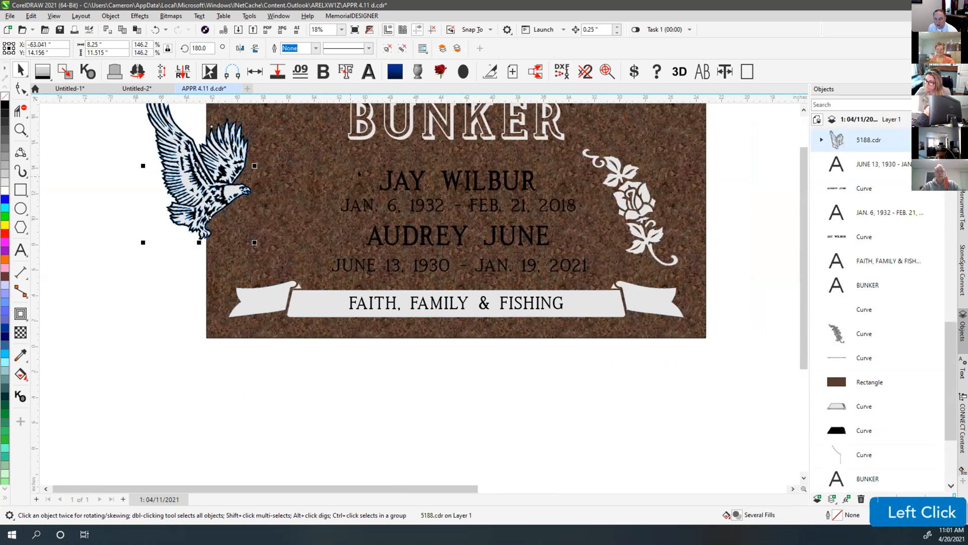
pyautogui.hotkey('ctrl', 'z')
pyautogui.click(380, 389)
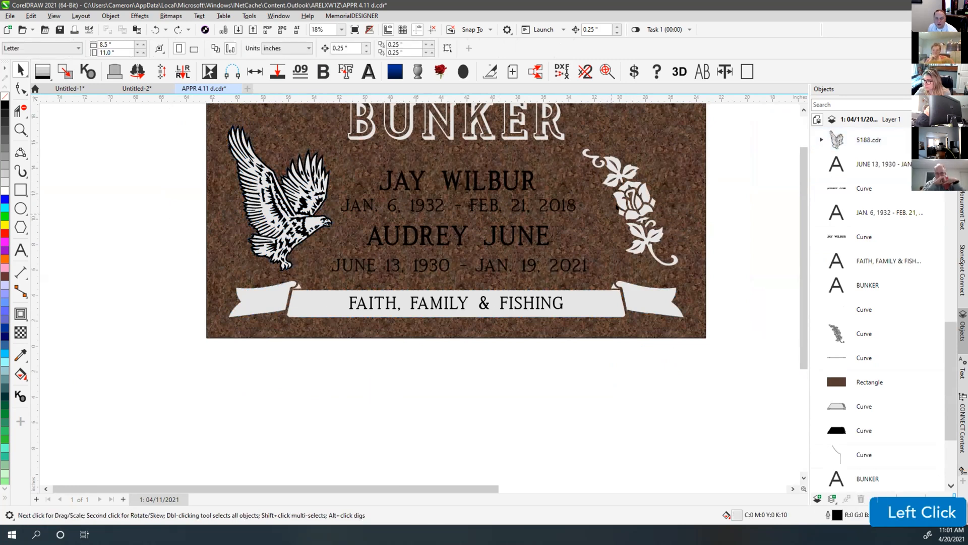
pyautogui.click(309, 305)
pyautogui.scroll(1, 309, 304)
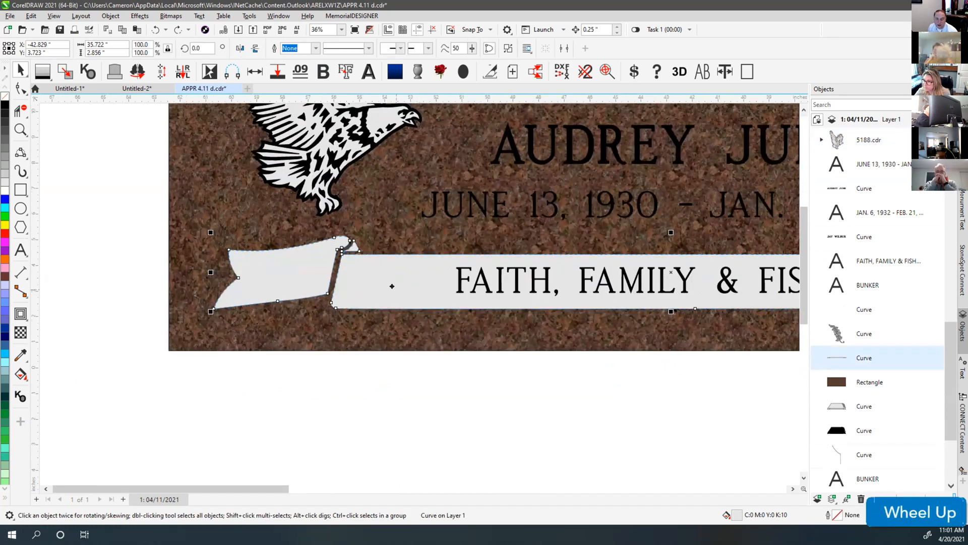
pyautogui.scroll(1, 385, 285)
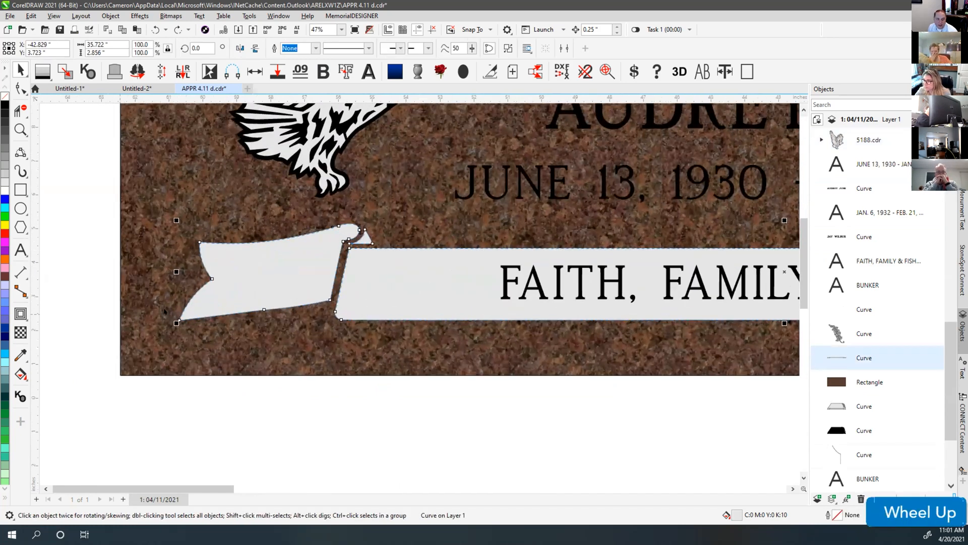
# Give the banner a 0.132" black outside contour and break it off as its own curve
pyautogui.click(20, 313)
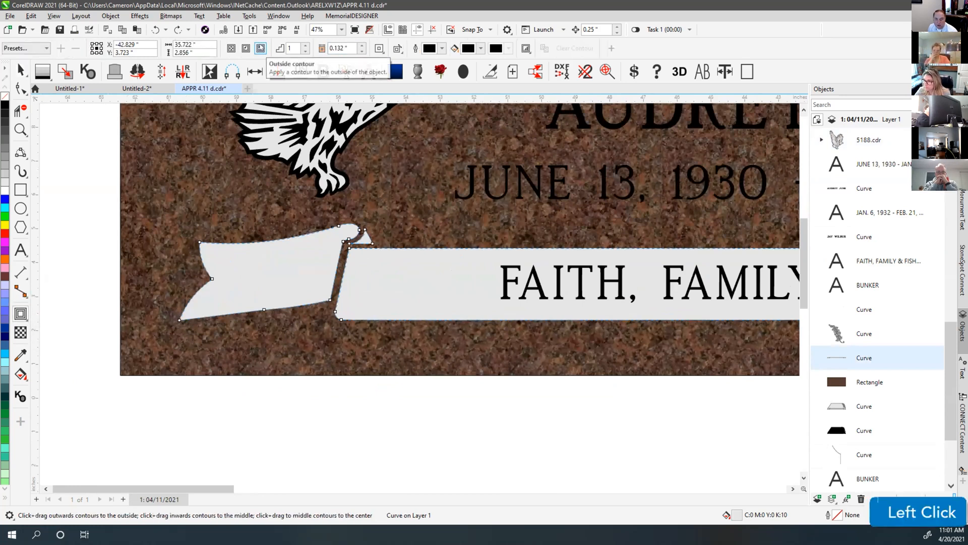
pyautogui.click(260, 48)
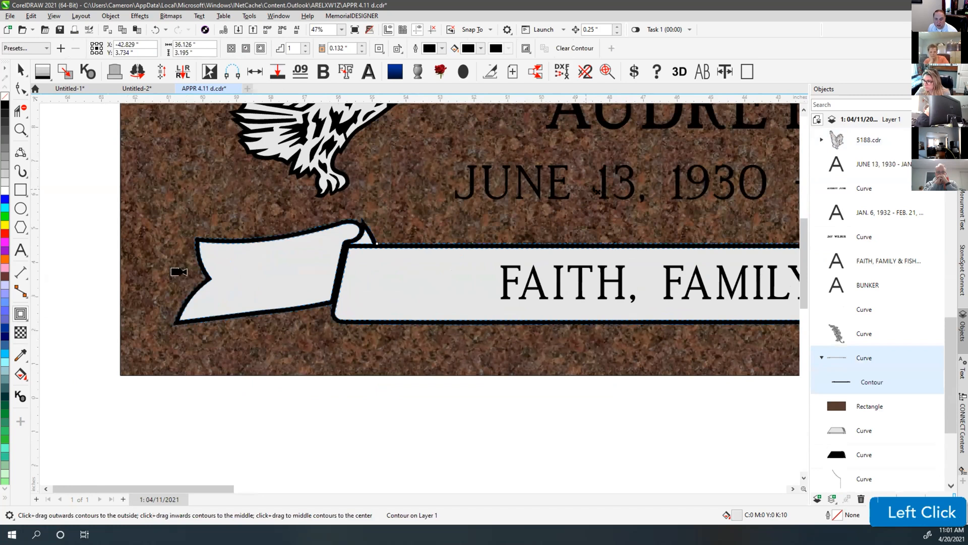
pyautogui.click(110, 16)
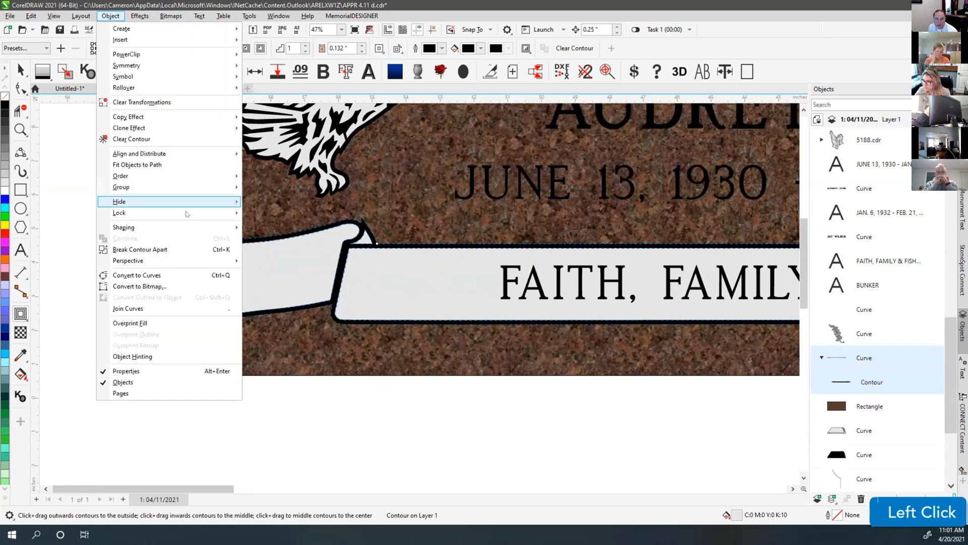
pyautogui.click(163, 249)
pyautogui.click(20, 71)
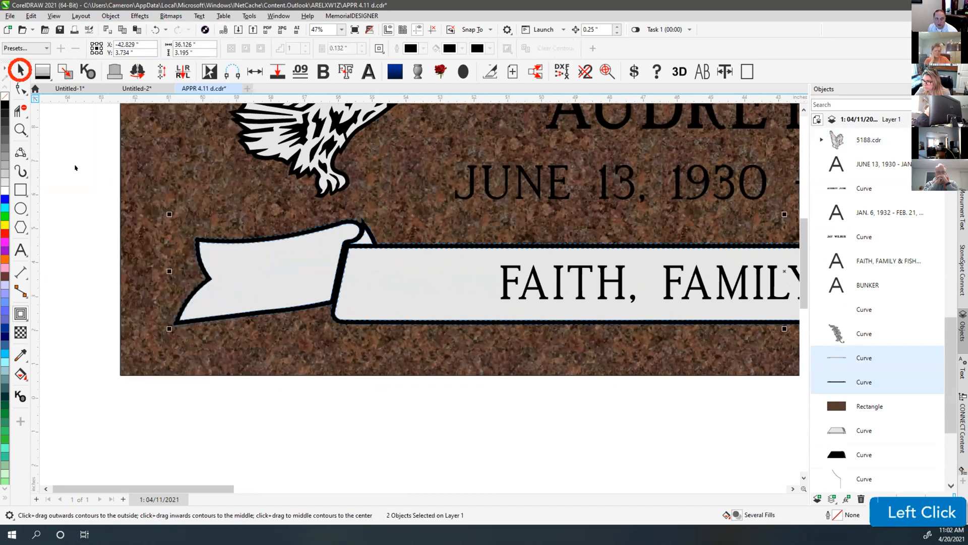
pyautogui.click(236, 245)
pyautogui.moveTo(236, 240); pyautogui.dragTo(225, 176)
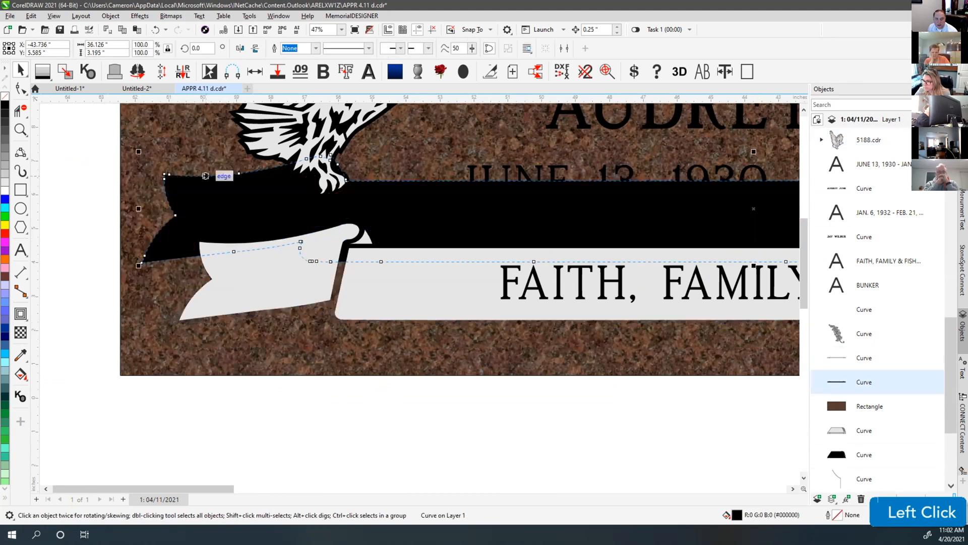
pyautogui.hotkey('ctrl', 'z')
pyautogui.scroll(-2, 534, 261)
pyautogui.scroll(-1, 534, 261)
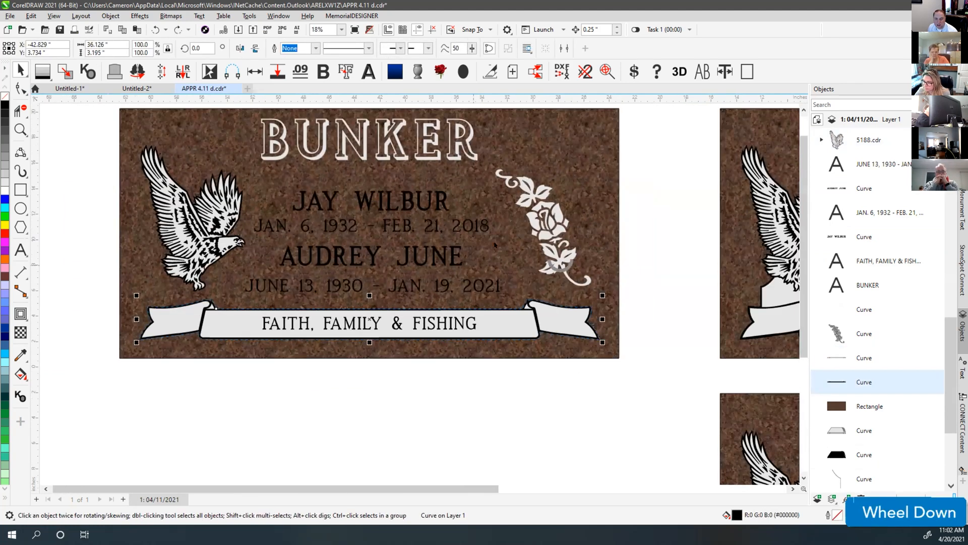
pyautogui.scroll(3, 560, 266)
# Add an outside contour to the rose, break it apart, and inspect the rose's black outline
pyautogui.click(405, 262)
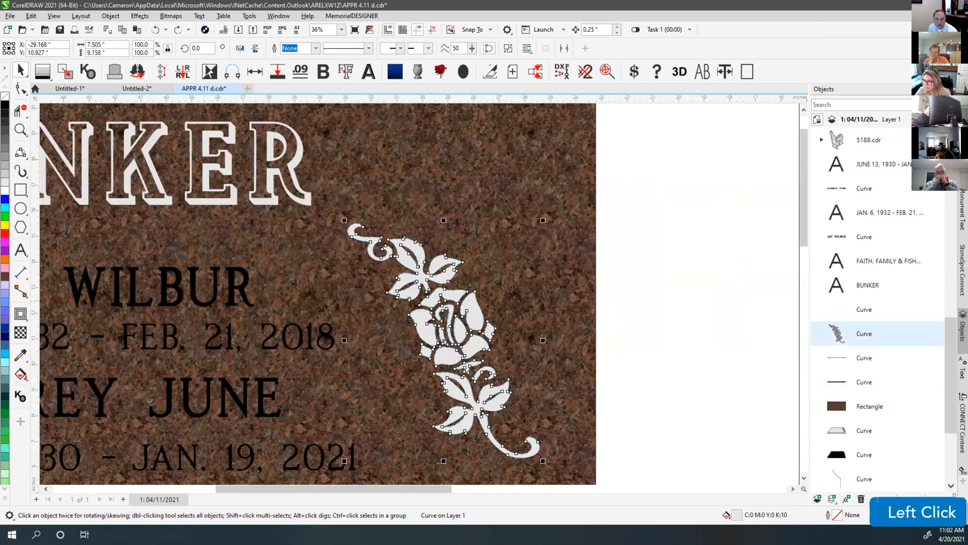
pyautogui.click(20, 314)
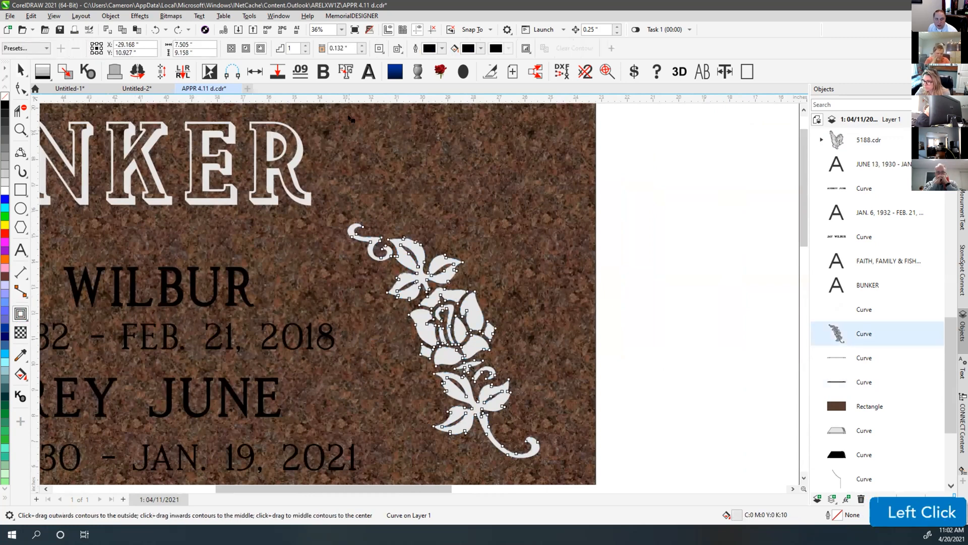
pyautogui.click(260, 48)
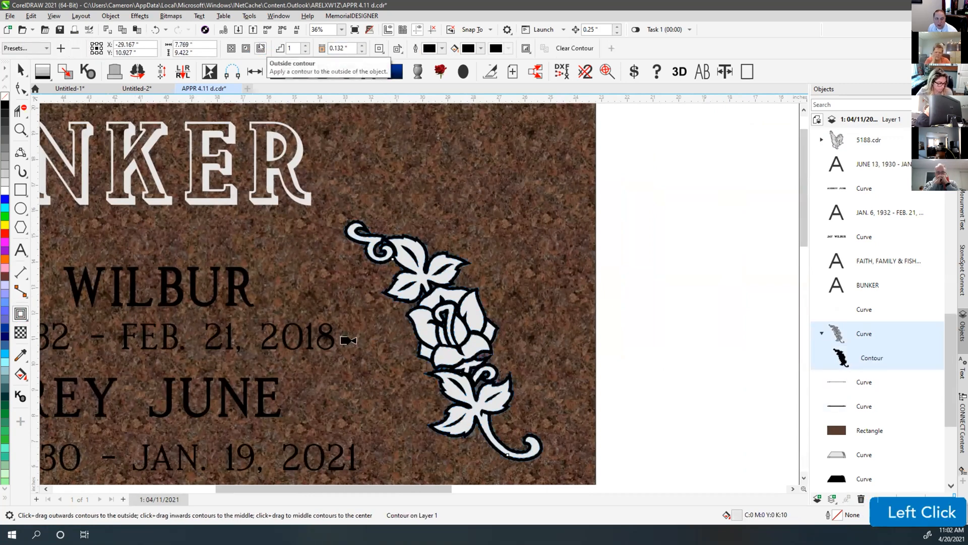
pyautogui.click(110, 16)
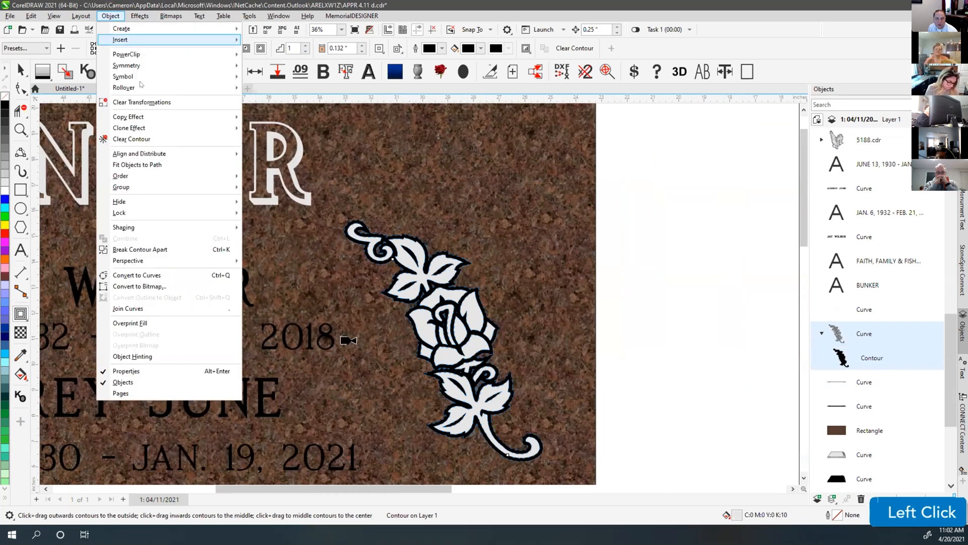
pyautogui.click(162, 252)
pyautogui.scroll(5, 459, 338)
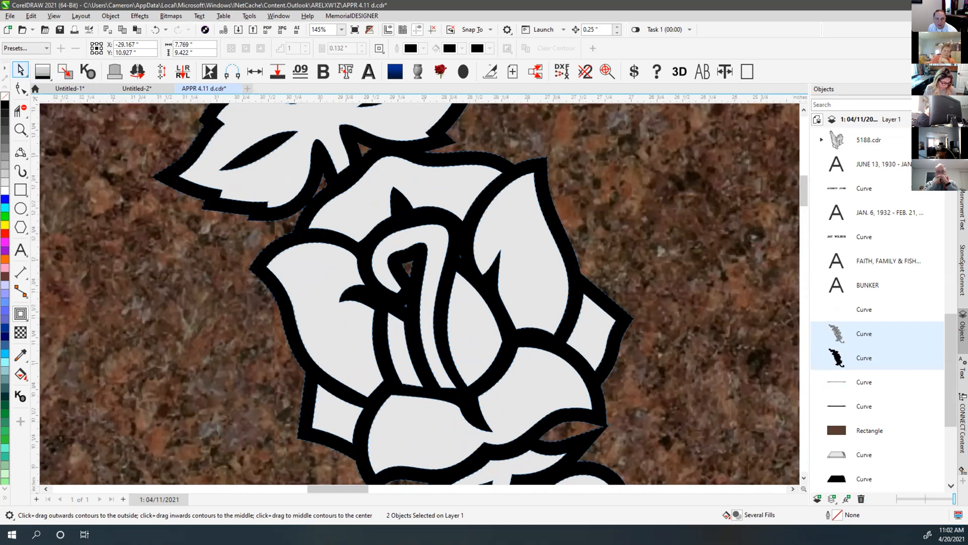
pyautogui.click(21, 70)
pyautogui.scroll(-1, 406, 370)
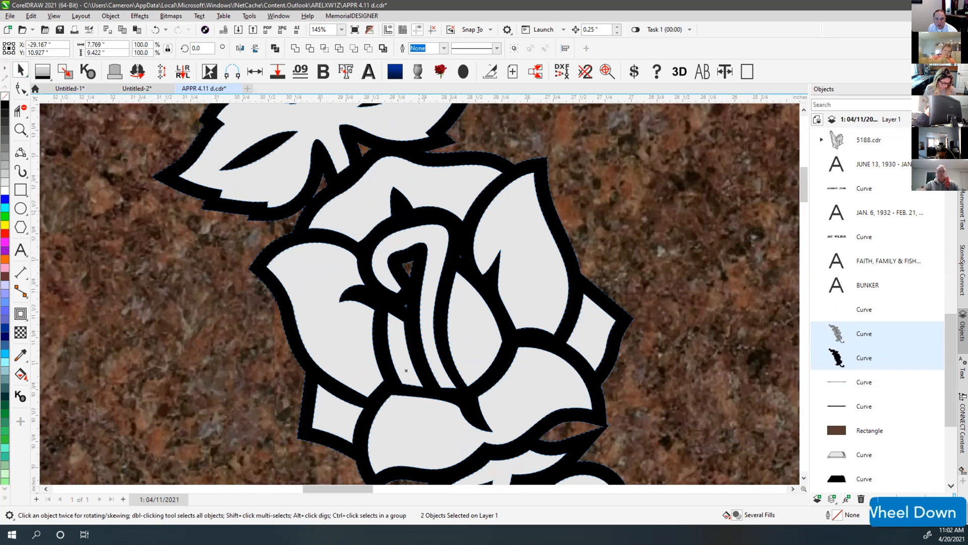
pyautogui.scroll(-3, 406, 371)
pyautogui.click(744, 272)
pyautogui.moveTo(410, 266); pyautogui.dragTo(618, 221)
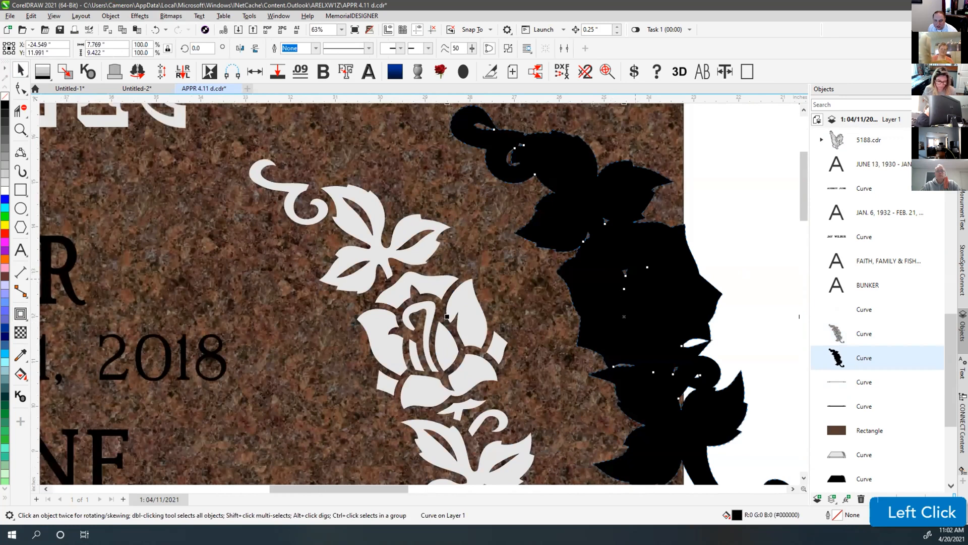
pyautogui.hotkey('ctrl', 'z')
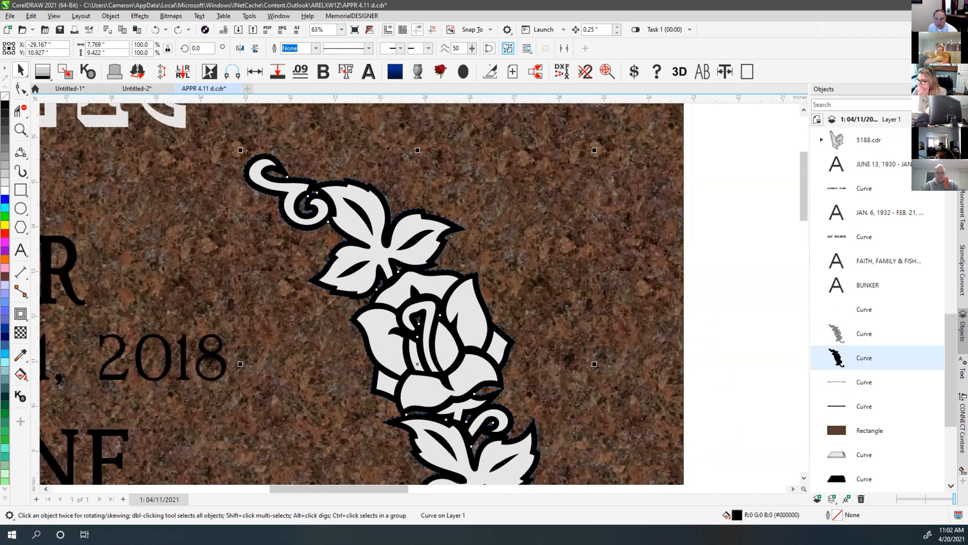
# Break the rose outline into pieces and delete the 14 extra curves, keeping the main outline
pyautogui.click(508, 48)
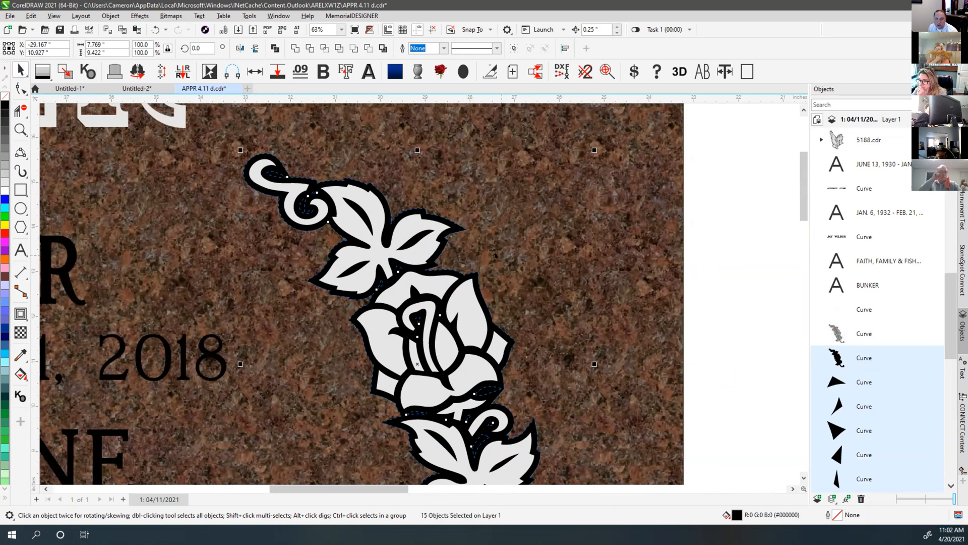
pyautogui.press('shift')
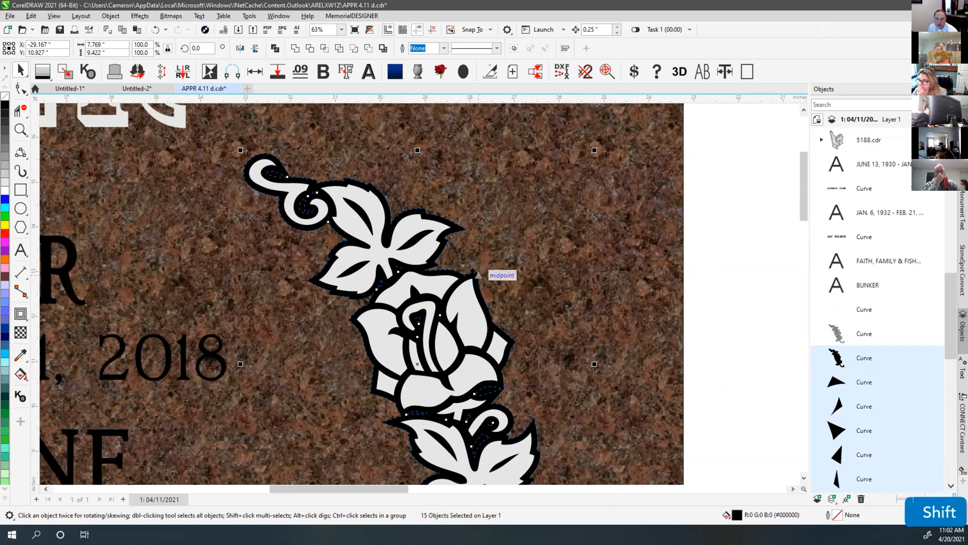
pyautogui.keyDown('shift'); pyautogui.click(478, 274); pyautogui.keyUp('shift')
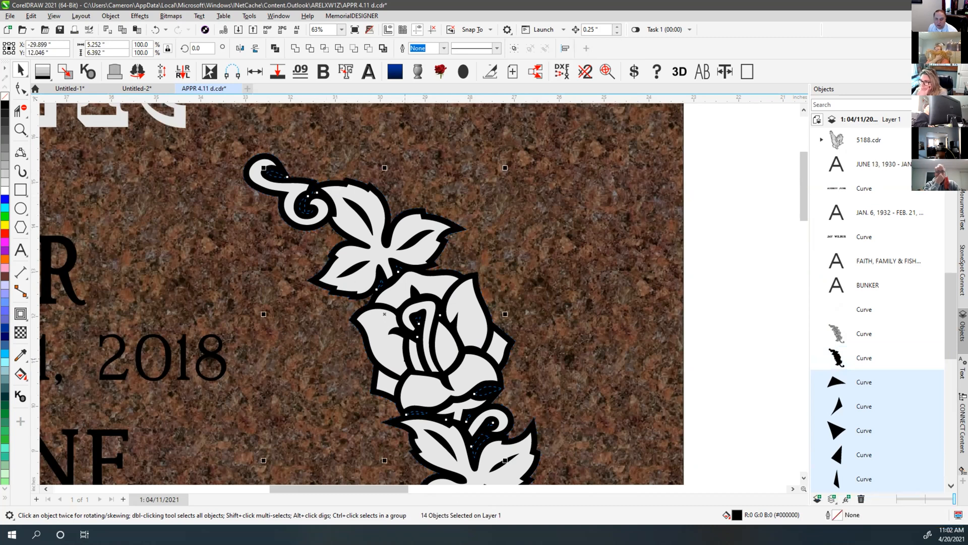
pyautogui.scroll(-2, 433, 214)
pyautogui.scroll(2, 438, 335)
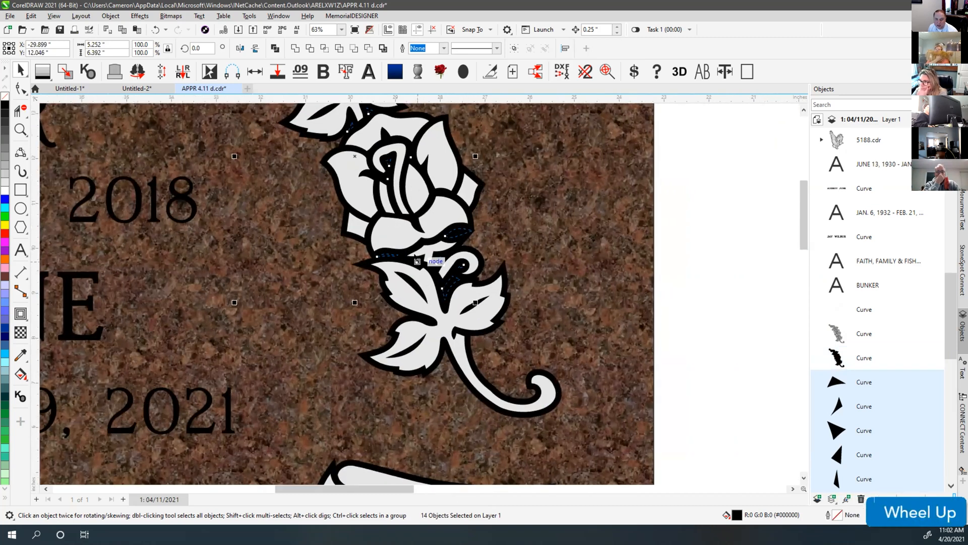
pyautogui.press('Delete')
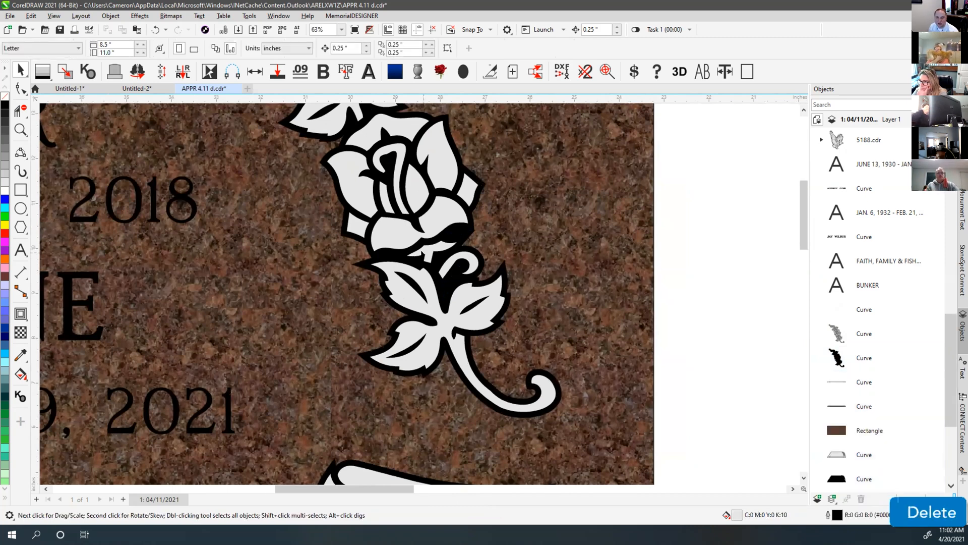
pyautogui.scroll(-2, 401, 286)
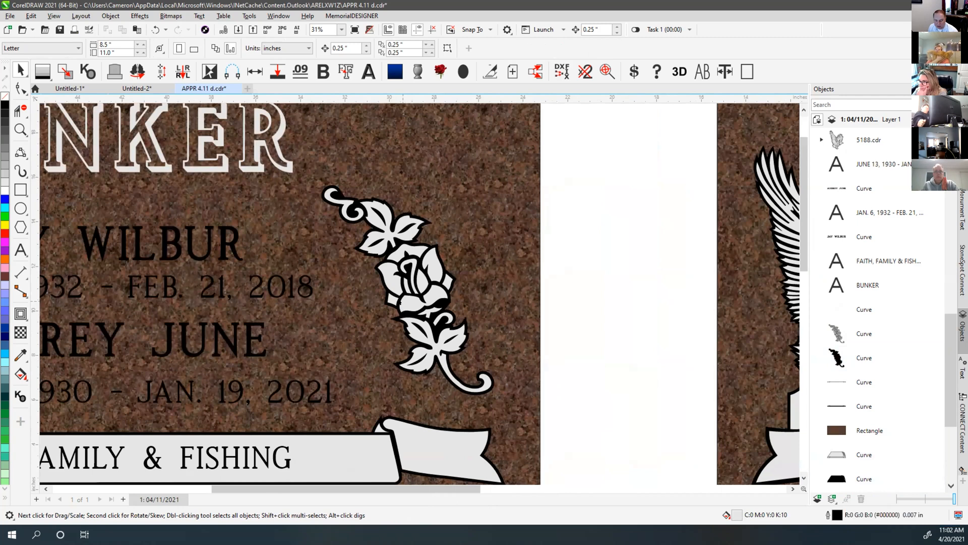
pyautogui.moveTo(605, 139); pyautogui.dragTo(314, 368)
pyautogui.click(599, 244)
pyautogui.moveTo(433, 251); pyautogui.dragTo(626, 228)
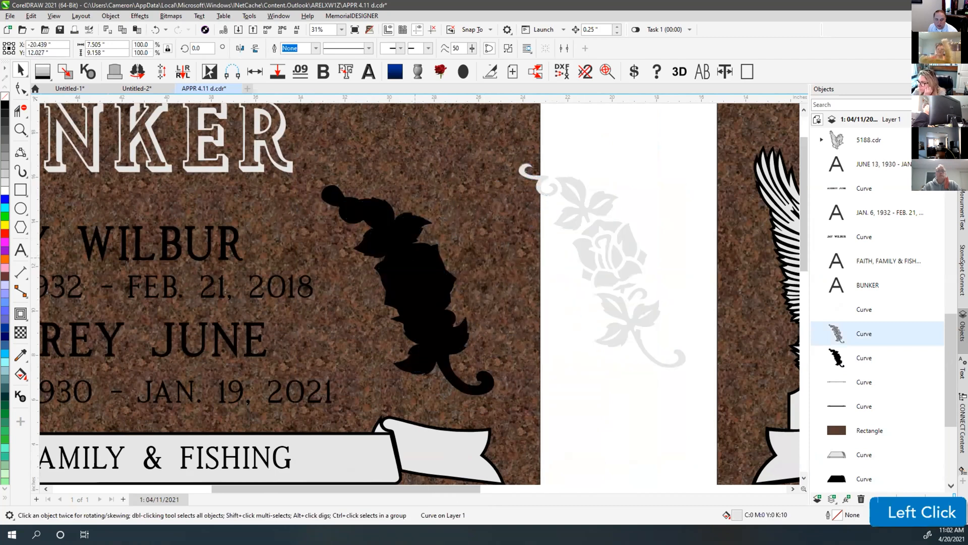
pyautogui.hotkey('ctrl', 'z')
pyautogui.hotkey('ctrl', 'z')
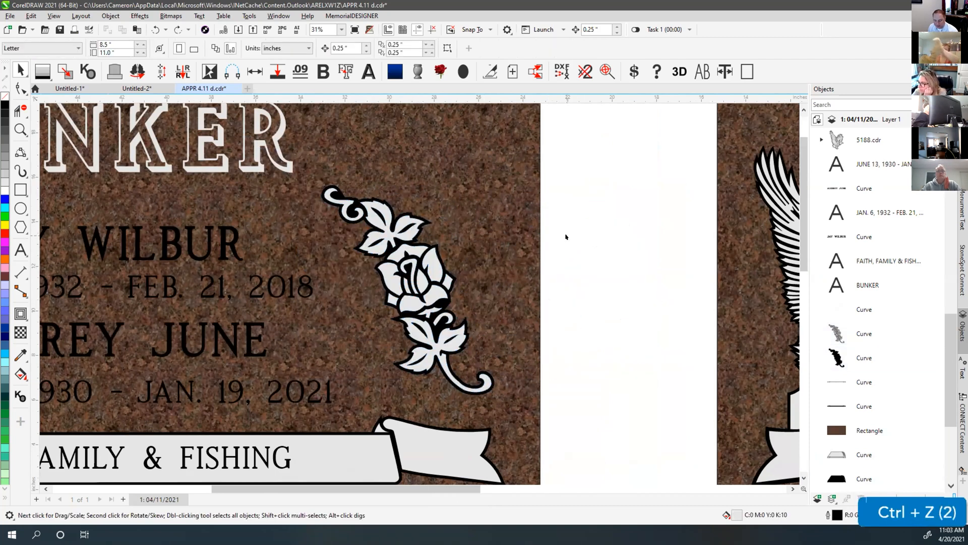
pyautogui.press('F4')
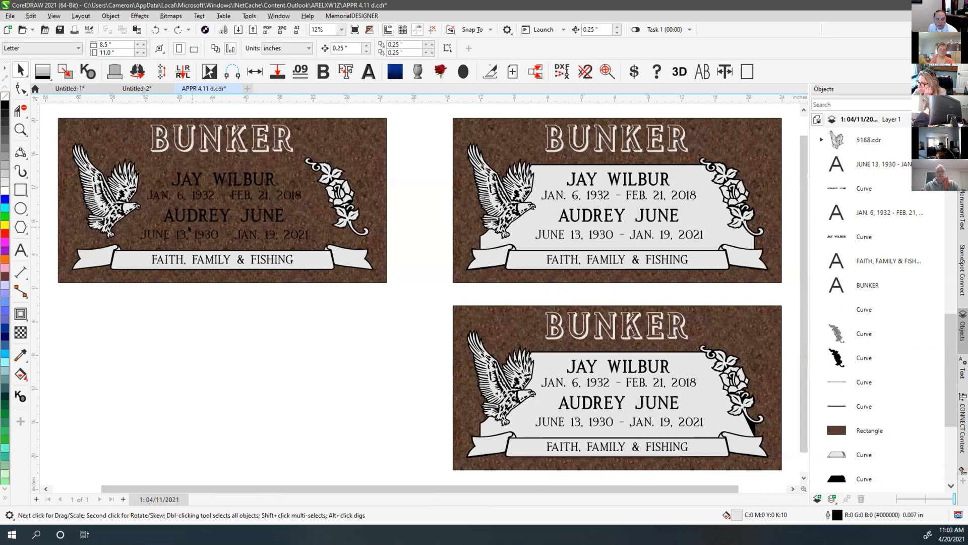
pyautogui.scroll(1, 188, 228)
pyautogui.click(19, 190)
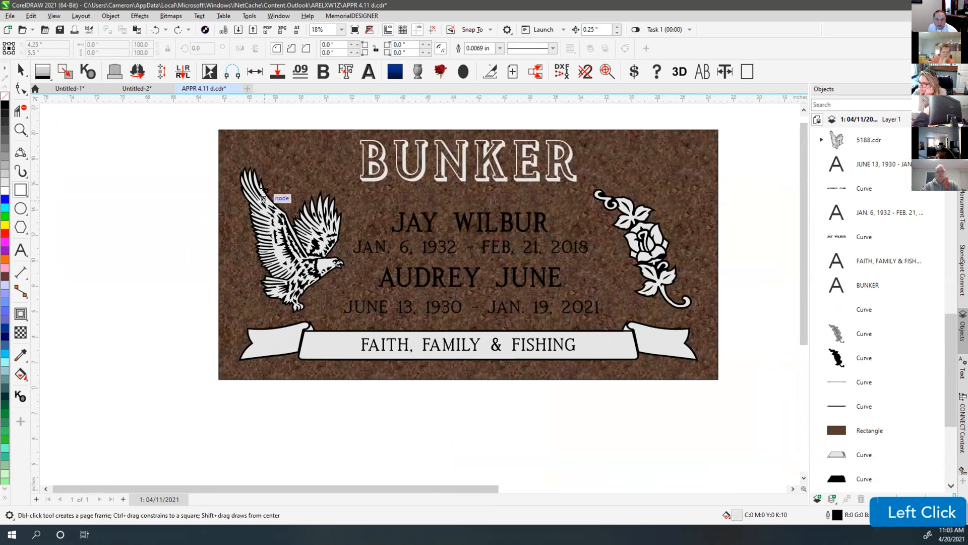
# Contour the first brown stone inward with a 3" offset and split it into a separate panel curve
pyautogui.click(20, 70)
pyautogui.click(231, 140)
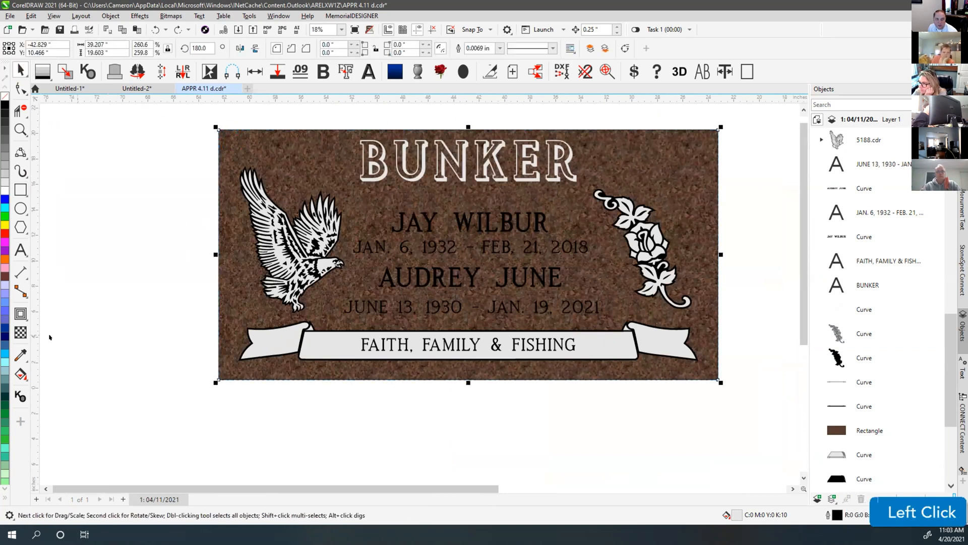
pyautogui.click(21, 314)
pyautogui.moveTo(469, 130); pyautogui.dragTo(263, 168)
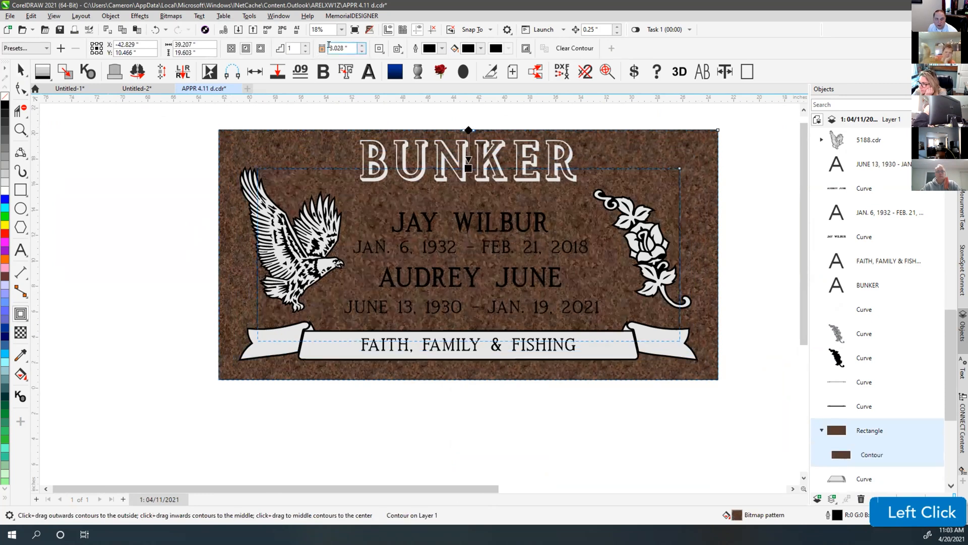
pyautogui.click(332, 47)
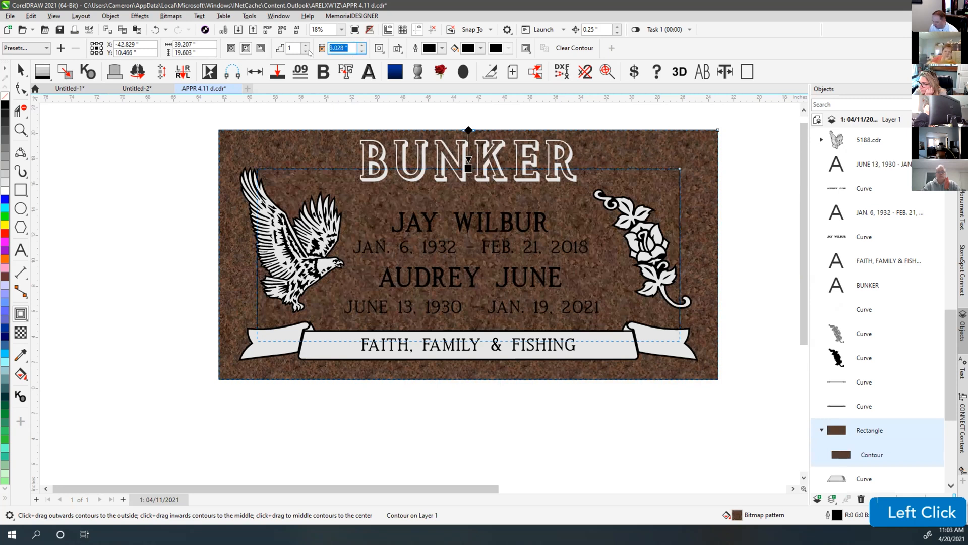
pyautogui.write('3')
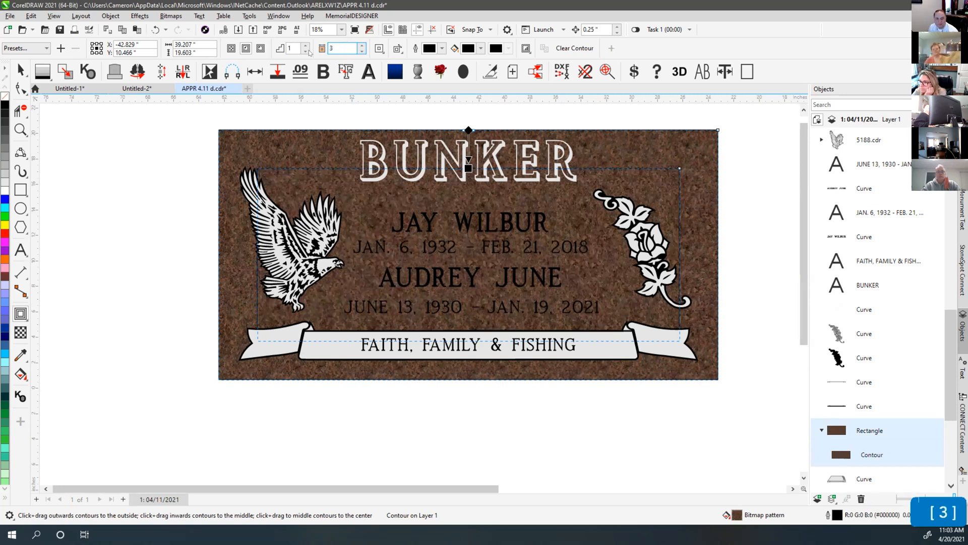
pyautogui.press('Return')
pyautogui.click(111, 16)
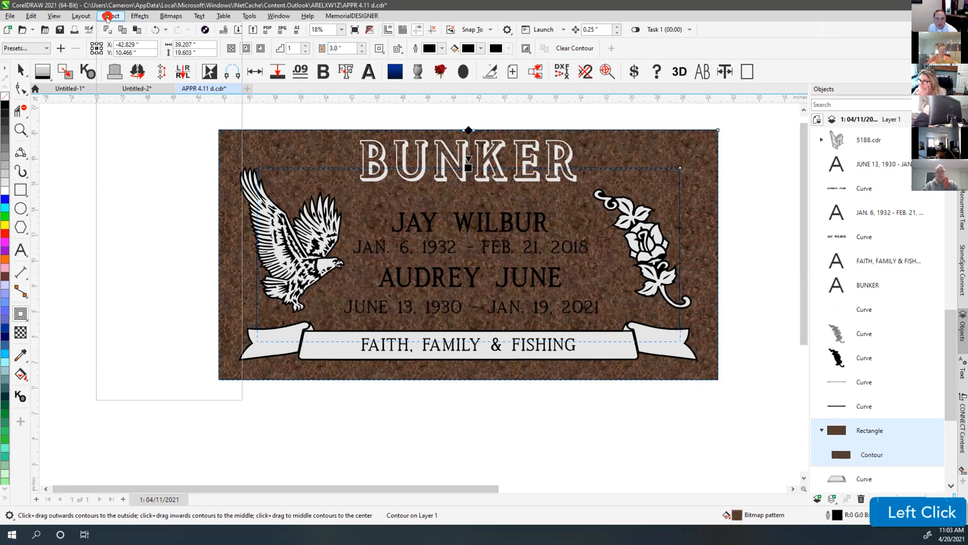
pyautogui.click(153, 249)
pyautogui.click(97, 210)
pyautogui.click(360, 189)
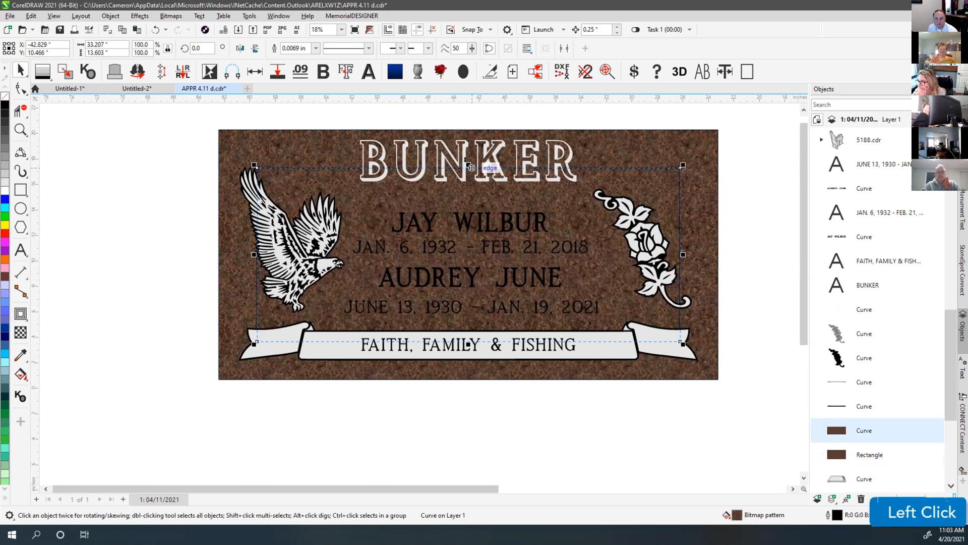
# Lower the panel's top edge below the family name, trying then undoing a frosted fill
pyautogui.moveTo(470, 166); pyautogui.dragTo(479, 194)
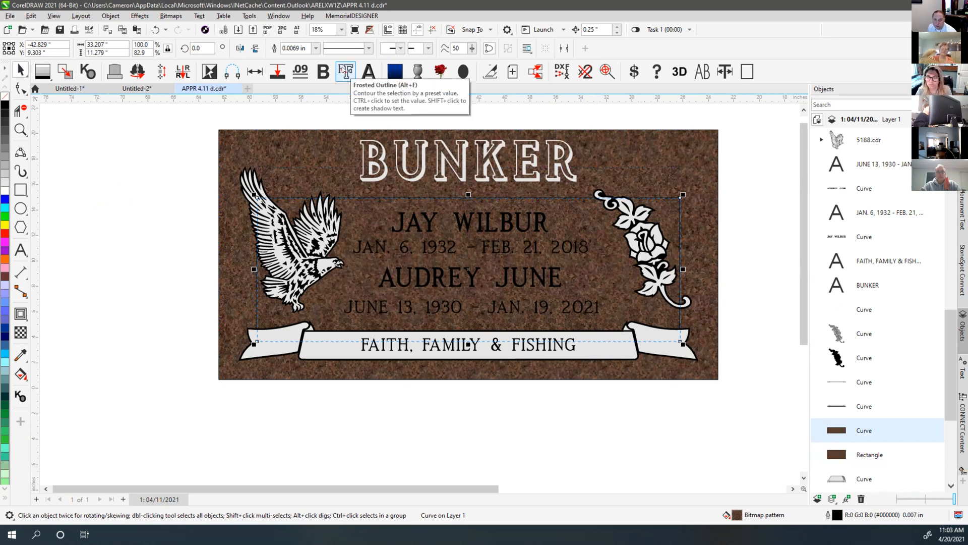
pyautogui.click(346, 72)
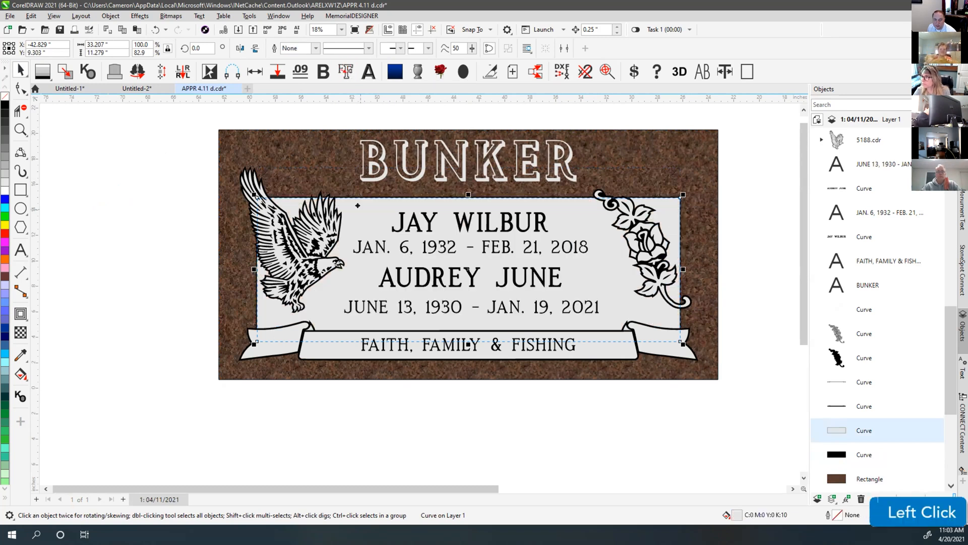
pyautogui.scroll(4, 358, 198)
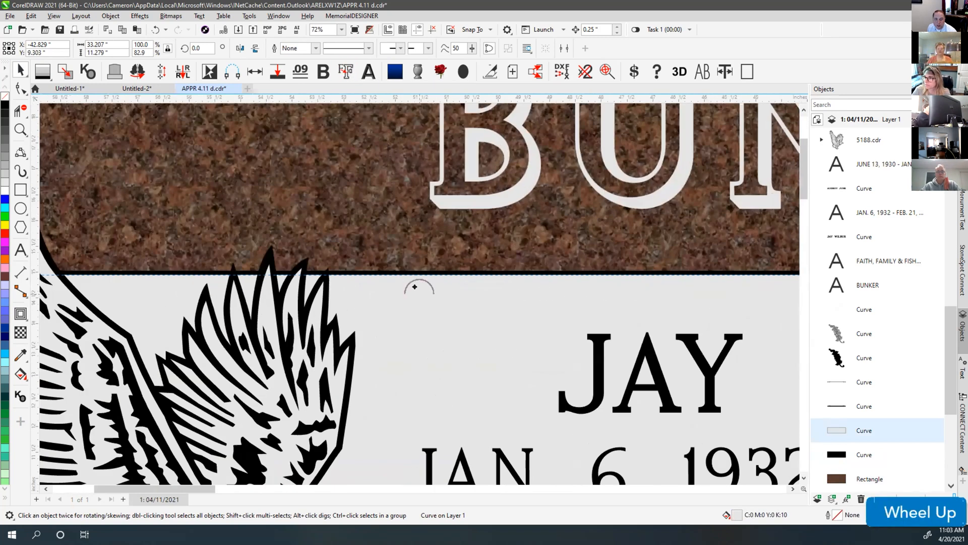
pyautogui.click(406, 259)
pyautogui.hotkey('ctrl', 'z')
pyautogui.hotkey('ctrl', 'z')
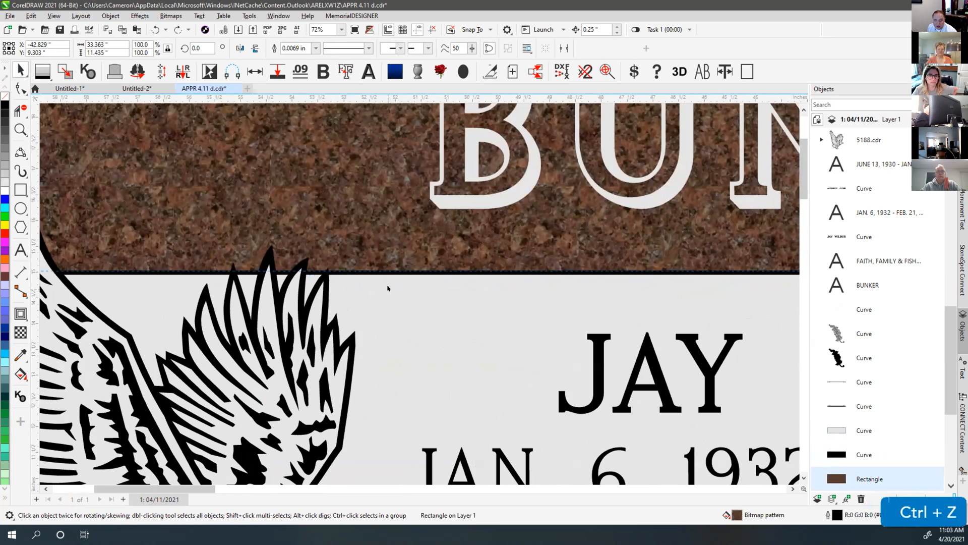
pyautogui.hotkey('ctrl', 'z')
pyautogui.hotkey('ctrl', 'z')
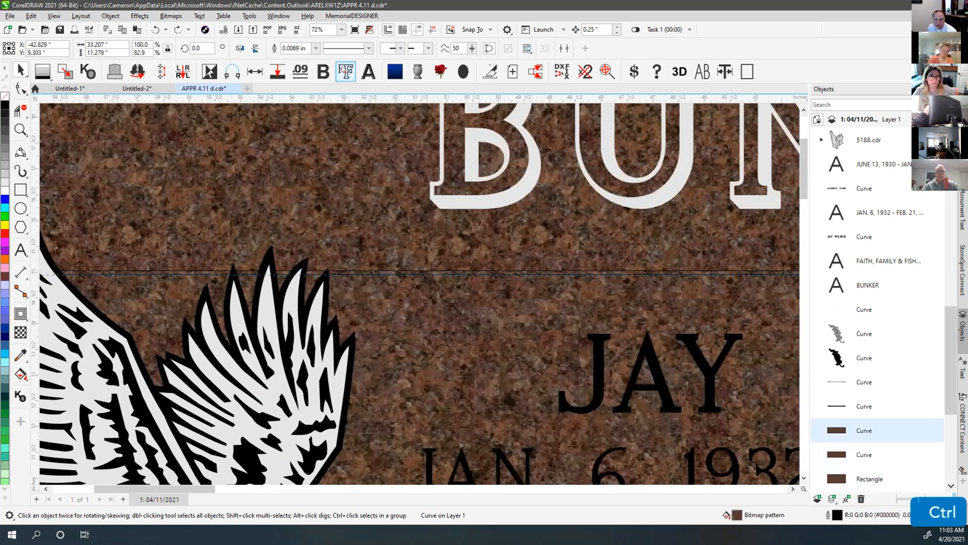
# Save Frosted Outline with 0.132 contour distance, delete the stray line, and apply it to the panel
pyautogui.keyDown('ctrl'); pyautogui.click(346, 71); pyautogui.keyUp('ctrl')
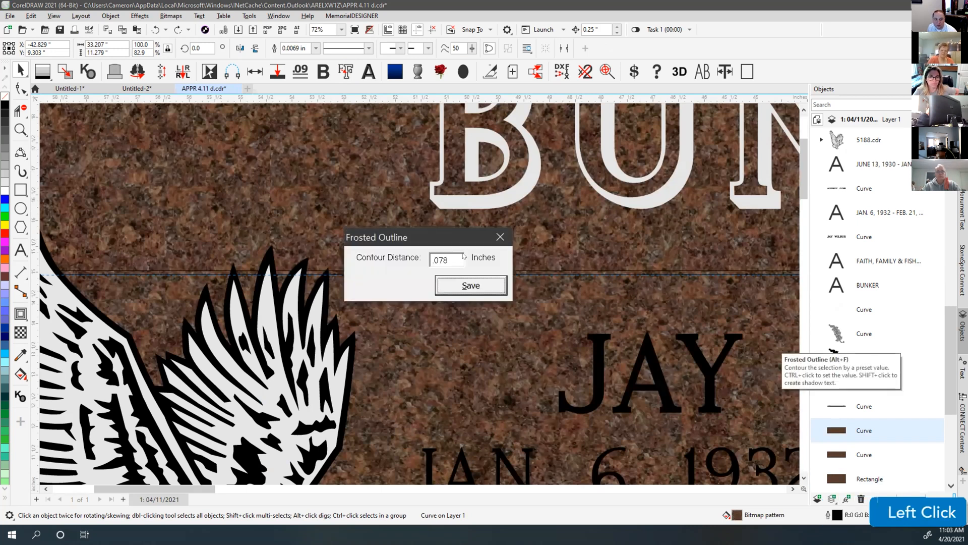
pyautogui.write('.132')
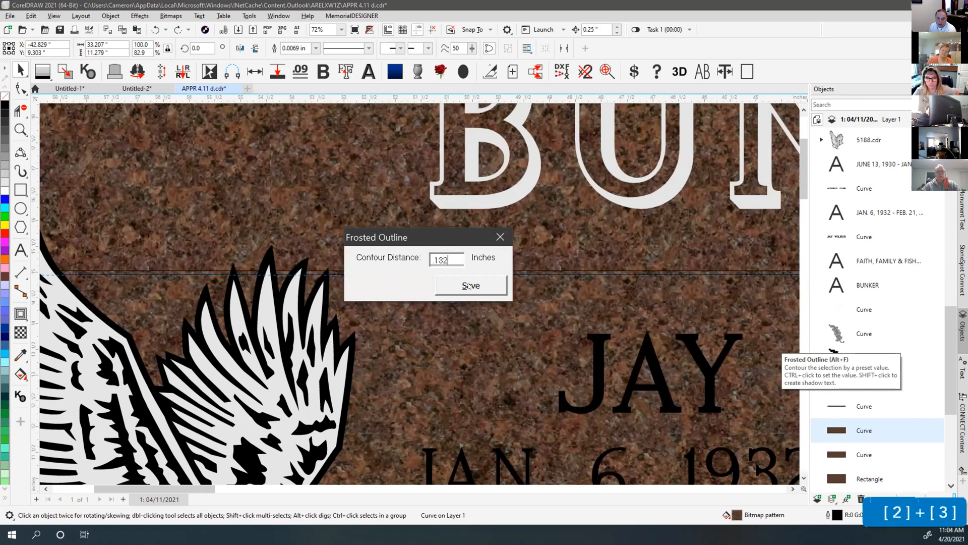
pyautogui.click(471, 284)
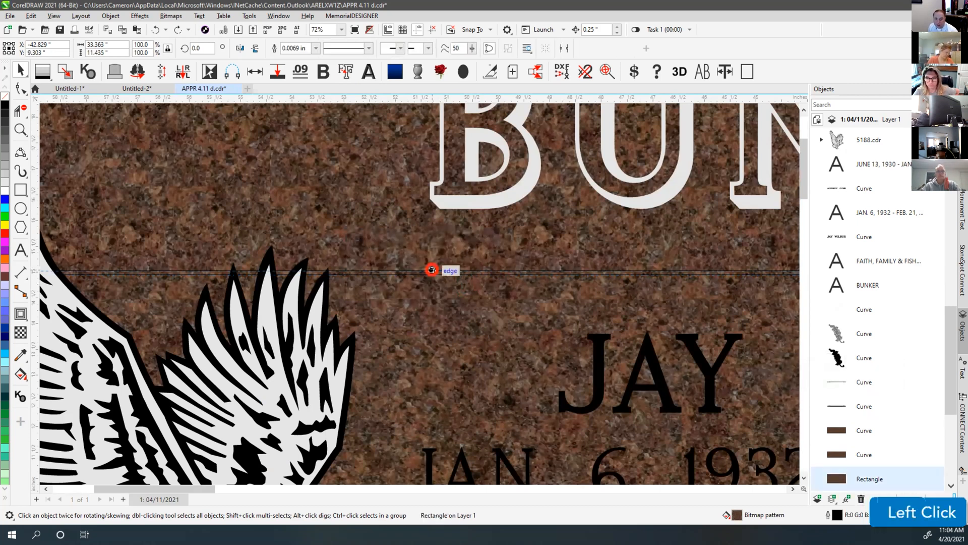
pyautogui.click(430, 272)
pyautogui.press('Delete')
pyautogui.click(430, 275)
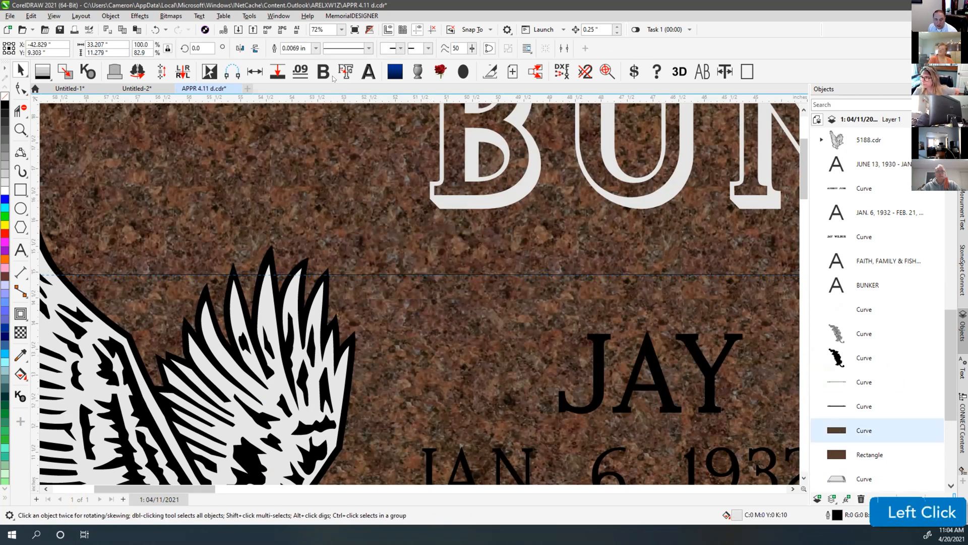
pyautogui.click(346, 71)
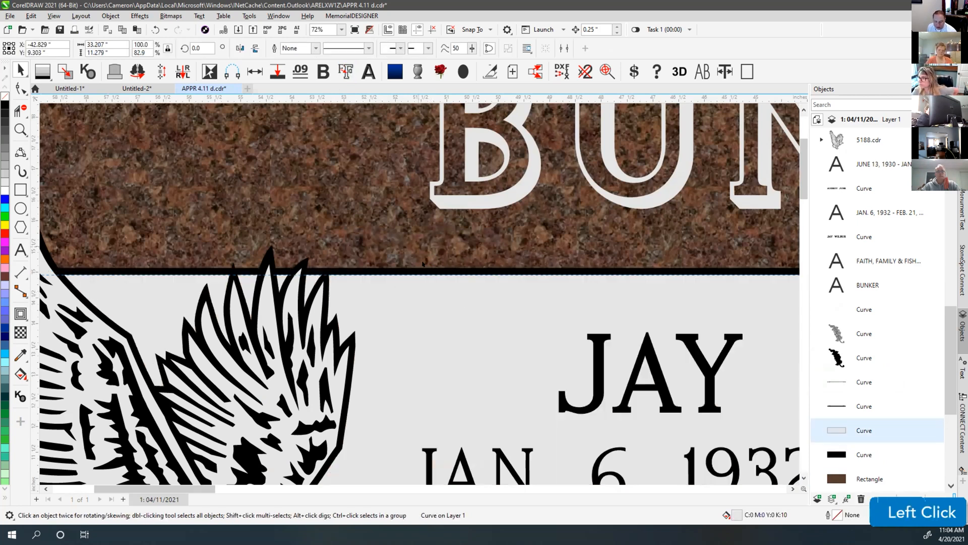
pyautogui.press('F4')
pyautogui.click(426, 169)
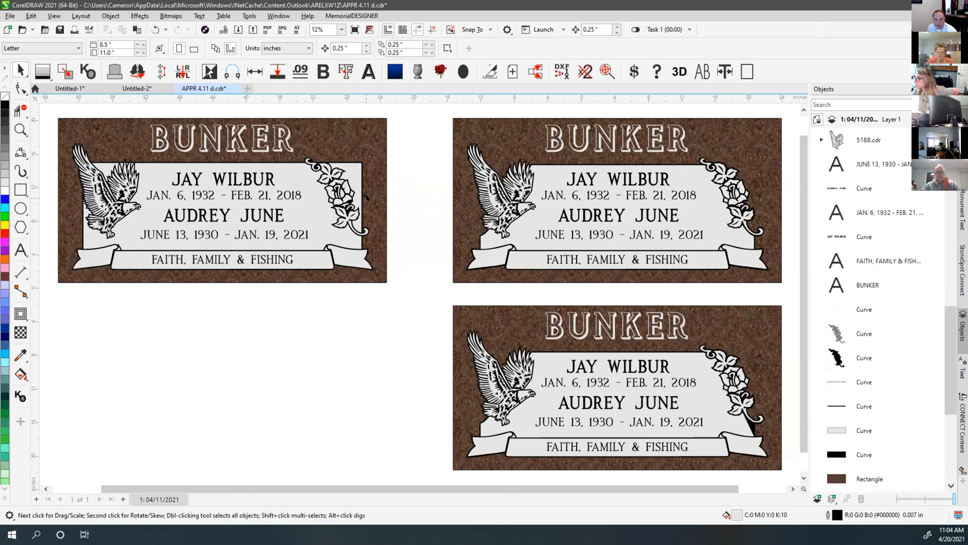
# Delete the black border curve around the first stone's inner panel
pyautogui.click(90, 239)
pyautogui.scroll(3, 161, 162)
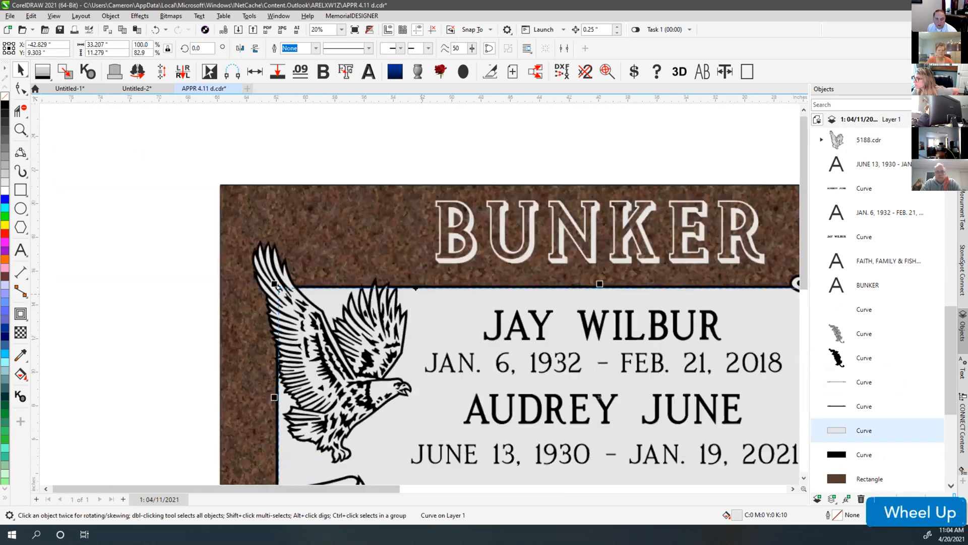
pyautogui.scroll(4, 416, 289)
pyautogui.click(426, 283)
pyautogui.press('Delete')
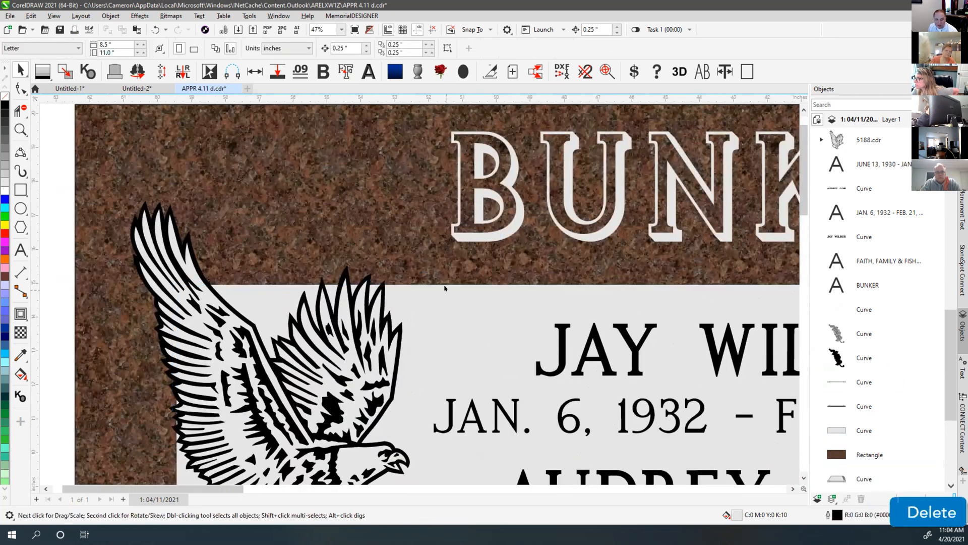
pyautogui.scroll(-3, 445, 288)
pyautogui.press('F4')
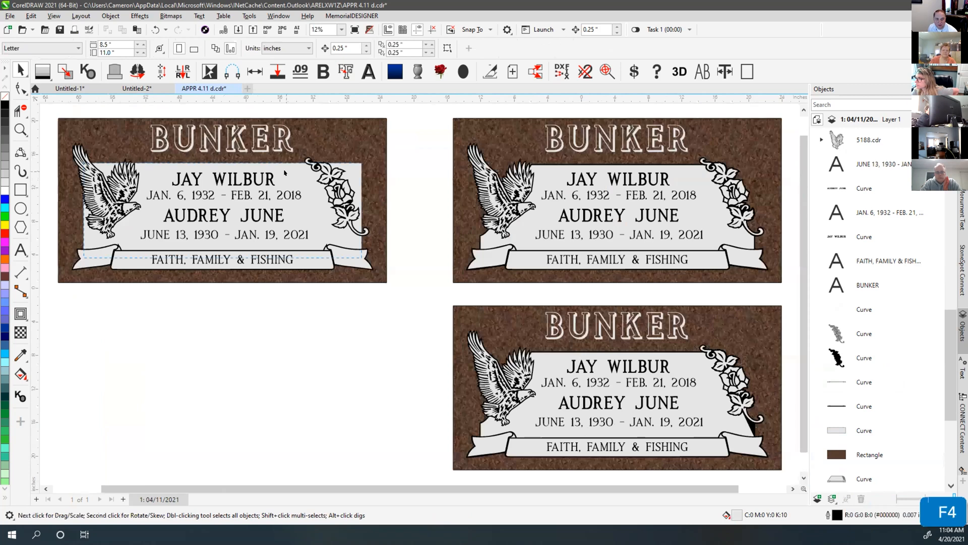
# Adjust the light panel's width evenly on both sides and create a black backing curve from it
pyautogui.click(285, 173)
pyautogui.moveTo(363, 210)
pyautogui.mouseDown()
pyautogui.moveTo(277, 218)
pyautogui.moveTo(346, 214)
pyautogui.mouseUp()
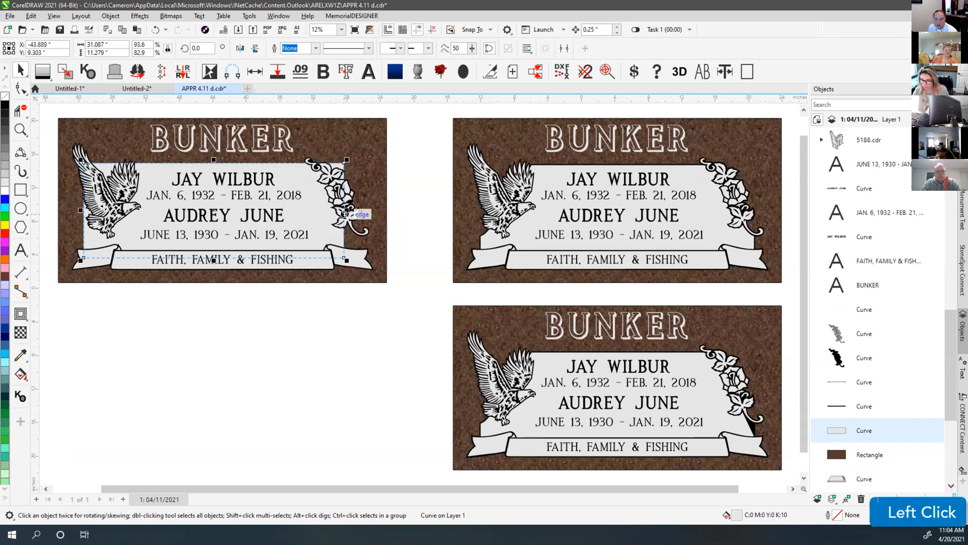
pyautogui.hotkey('ctrl', 'z')
pyautogui.hotkey('ctrl', 'z')
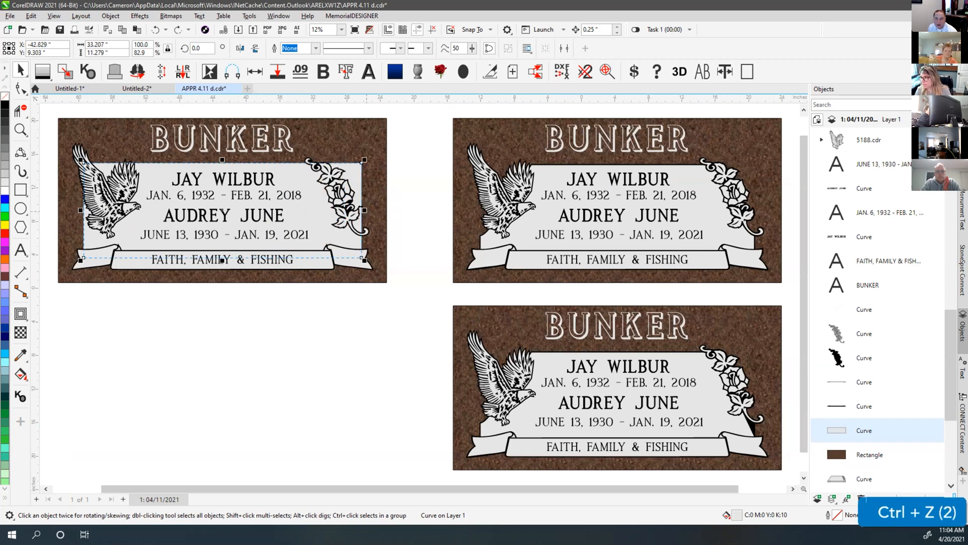
pyautogui.click(364, 209)
pyautogui.moveTo(362, 210); pyautogui.dragTo(351, 209)
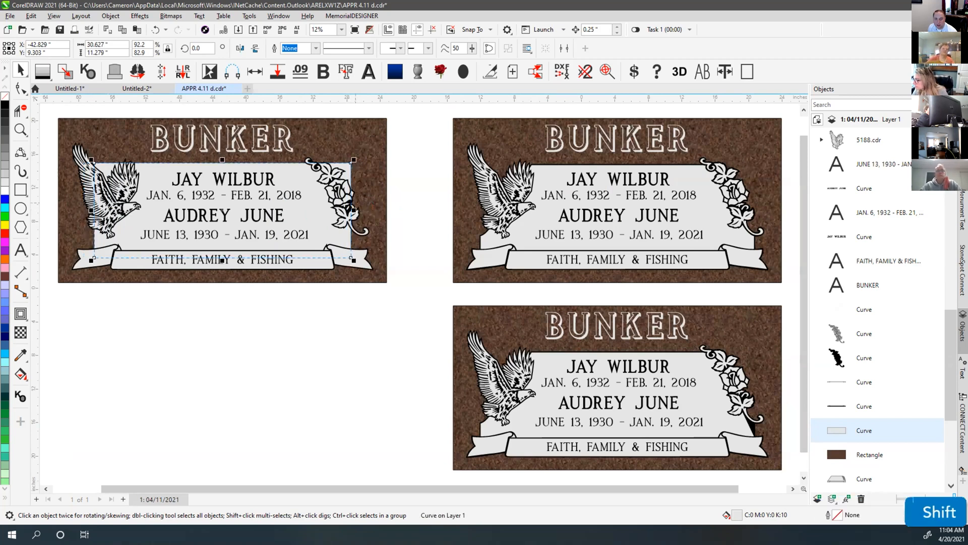
pyautogui.moveTo(353, 209)
pyautogui.mouseDown()
pyautogui.moveTo(373, 210)
pyautogui.moveTo(358, 209)
pyautogui.mouseUp()
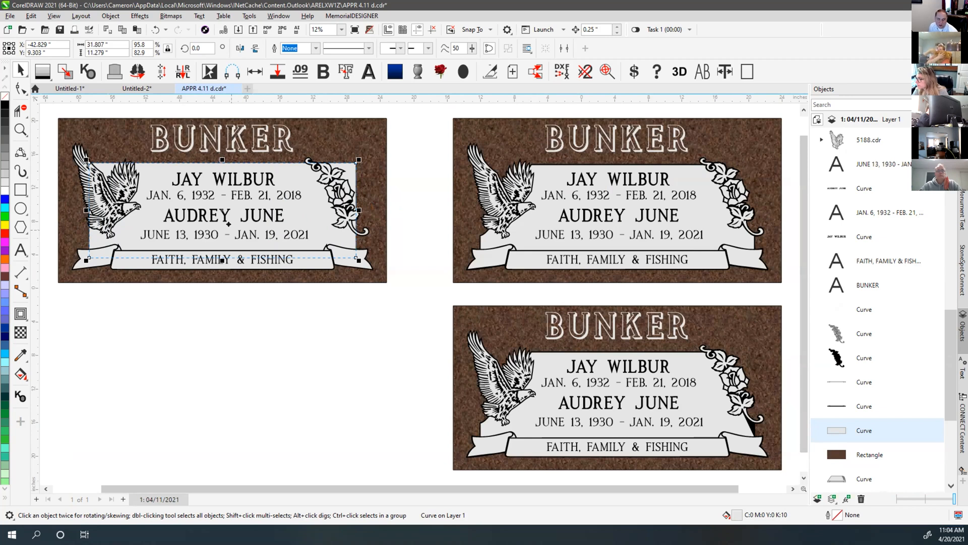
pyautogui.click(237, 308)
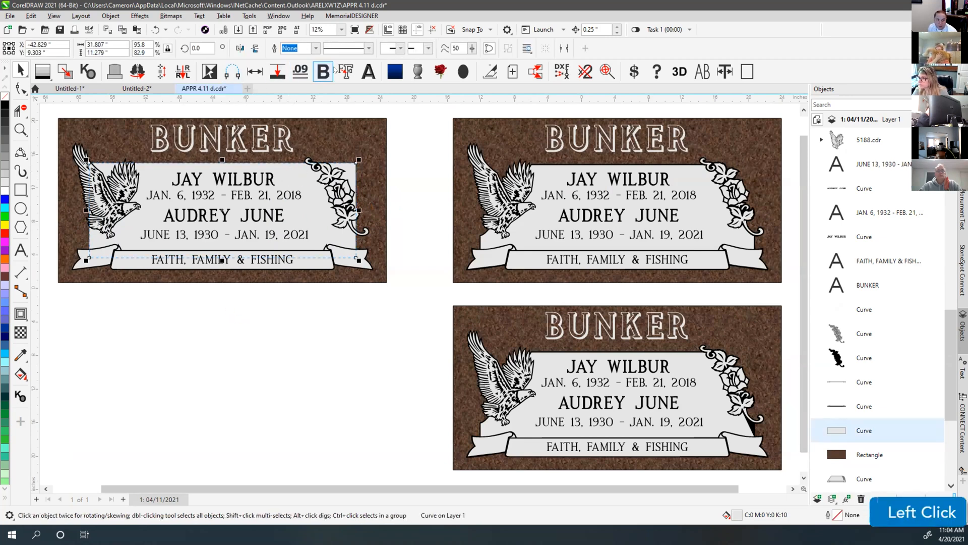
pyautogui.click(399, 166)
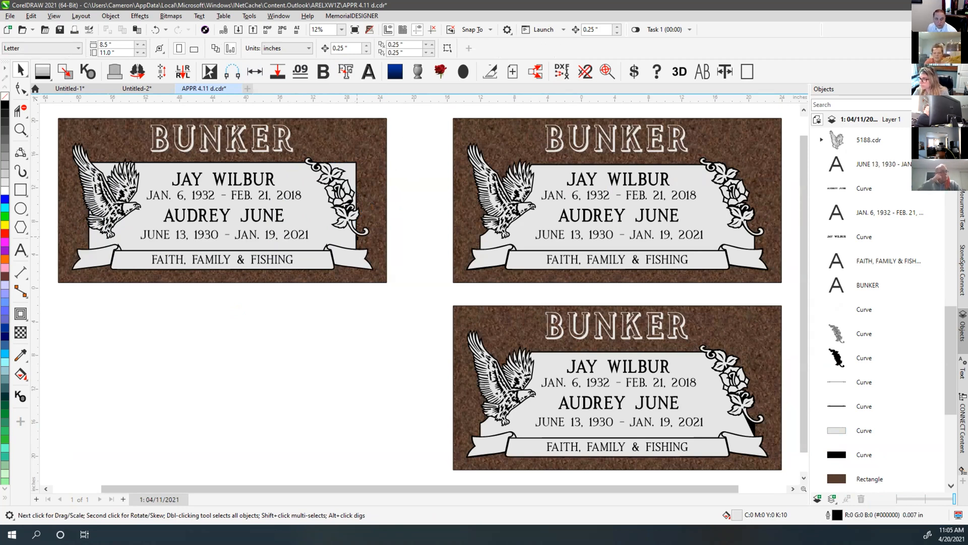
# Inspect the black curve behind the rose stem in outline view and node editing, undoing an accidental change
pyautogui.scroll(5, 416, 294)
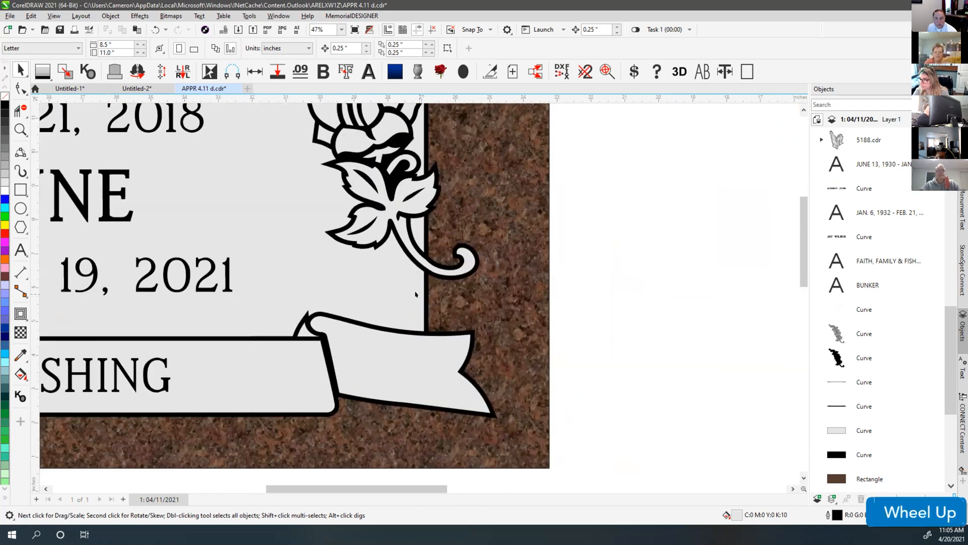
pyautogui.scroll(-3, 415, 294)
pyautogui.scroll(-2, 416, 294)
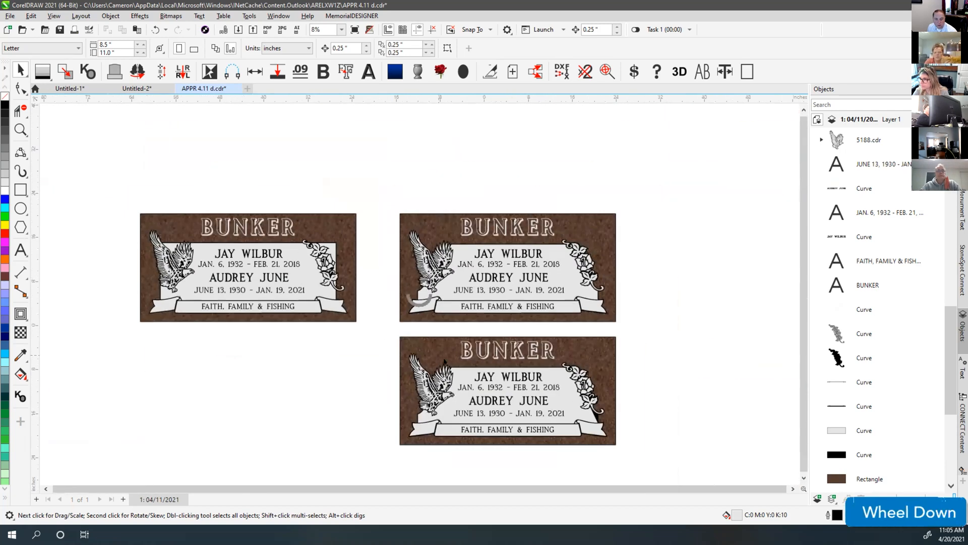
pyautogui.scroll(6, 335, 292)
pyautogui.press('v')
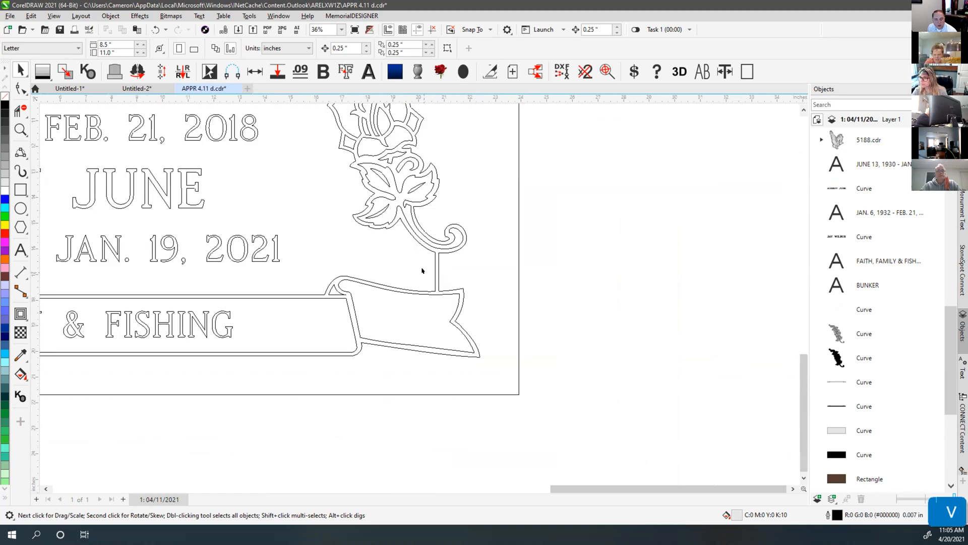
pyautogui.press('v')
pyautogui.click(411, 242)
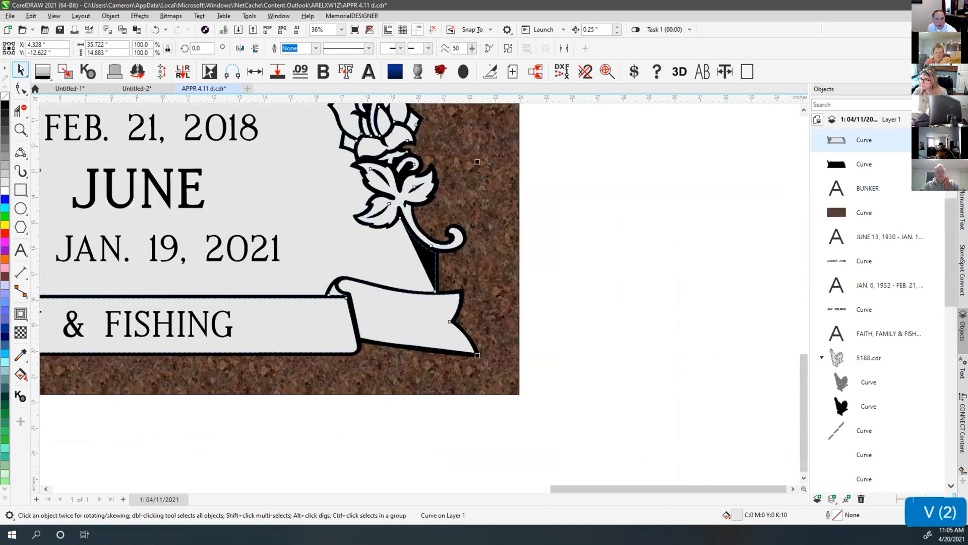
pyautogui.click(17, 90)
pyautogui.scroll(5, 414, 253)
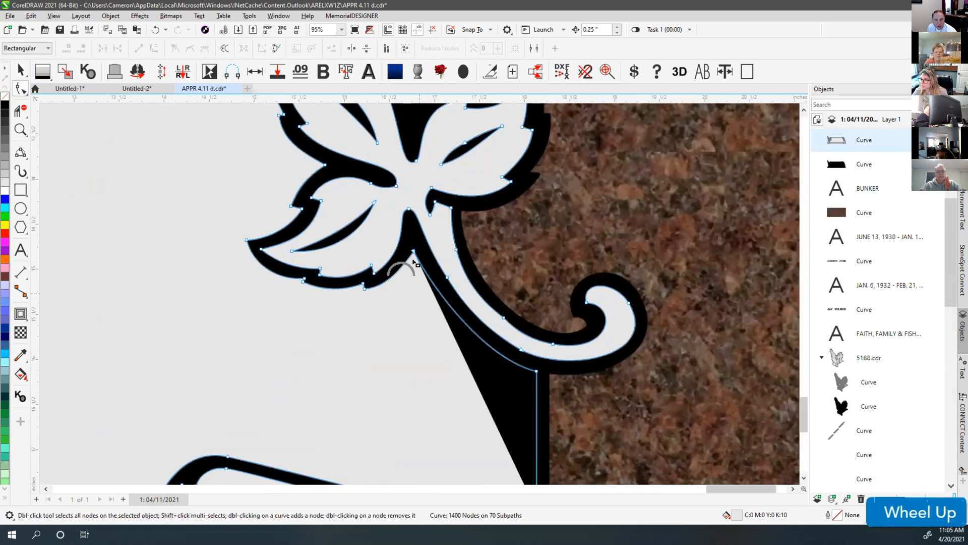
pyautogui.click(414, 251)
pyautogui.hotkey('ctrl', 'z')
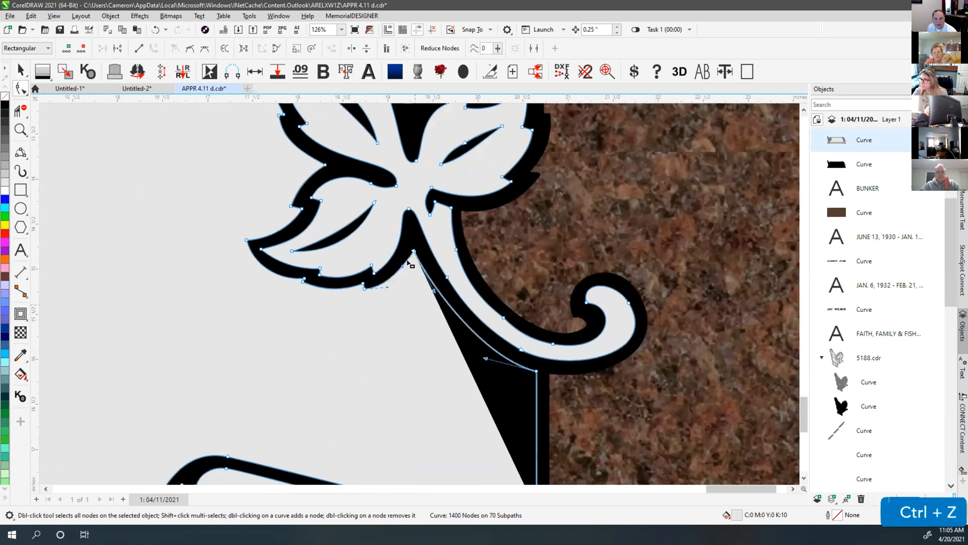
pyautogui.click(20, 70)
pyautogui.scroll(-5, 535, 273)
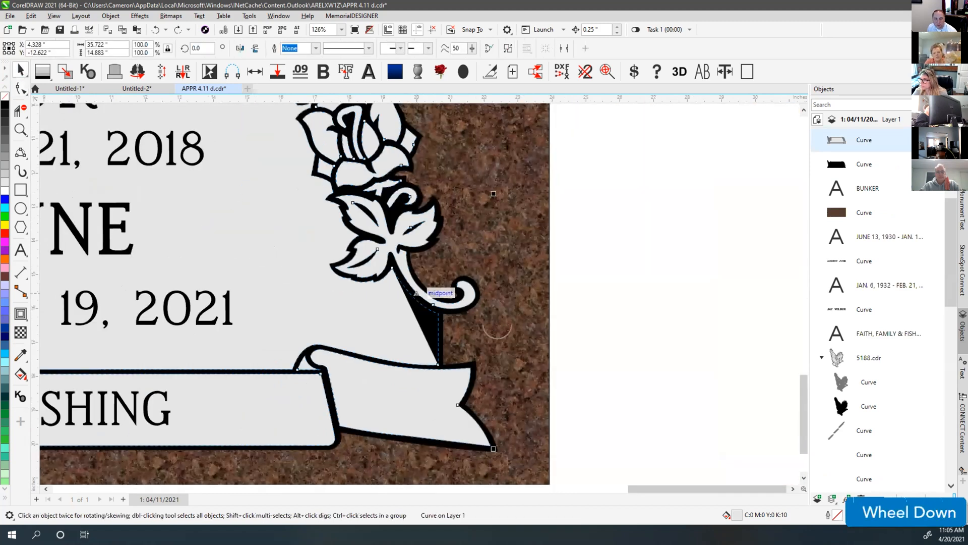
# Break the black backing curve into separate pieces and inspect the stem piece
pyautogui.click(416, 323)
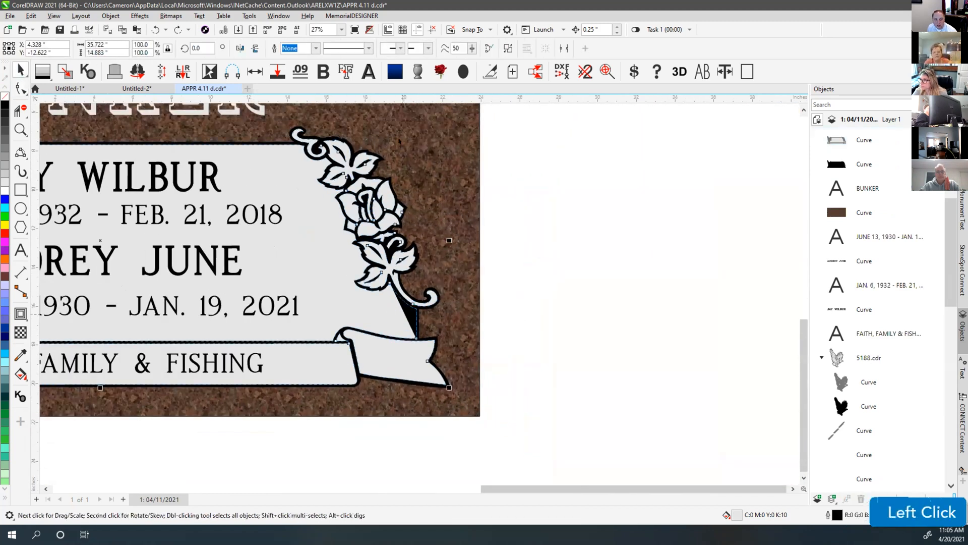
pyautogui.click(508, 48)
pyautogui.press('v')
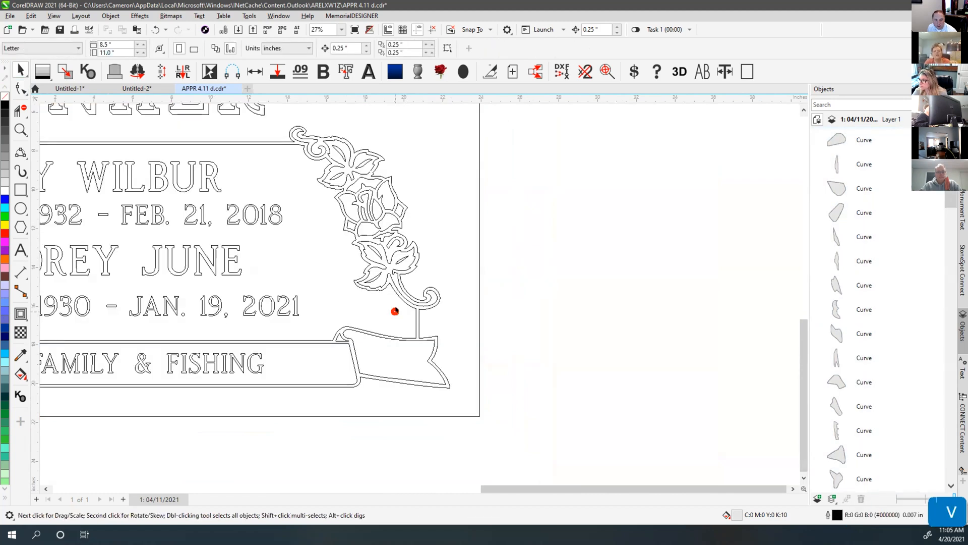
pyautogui.click(395, 300)
pyautogui.moveTo(396, 296); pyautogui.dragTo(530, 300)
pyautogui.hotkey('ctrl', 'z')
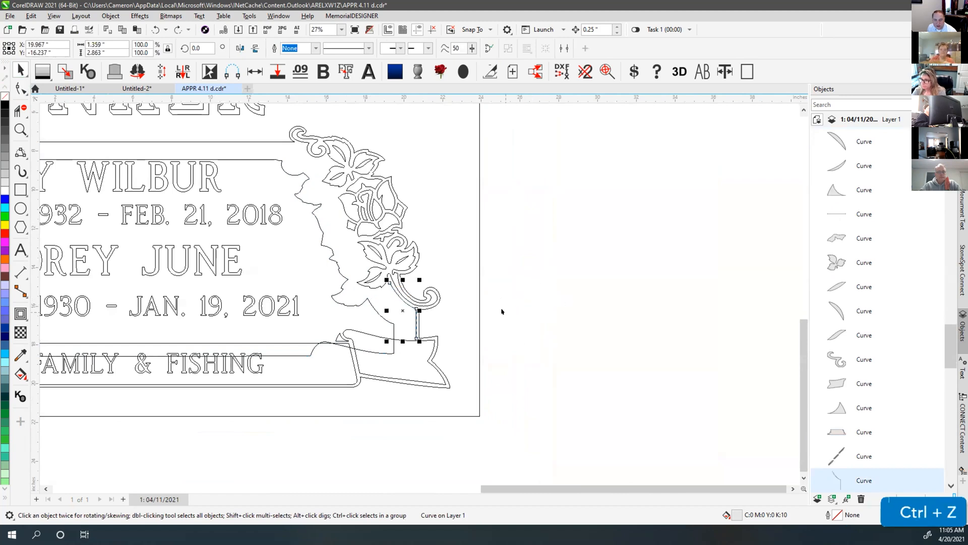
pyautogui.hotkey('ctrl', 'z')
# Delete the stray black wedge between the rose stem and banner
pyautogui.click(375, 351)
pyautogui.click(534, 309)
pyautogui.moveTo(406, 289); pyautogui.dragTo(423, 279)
pyautogui.press('Delete')
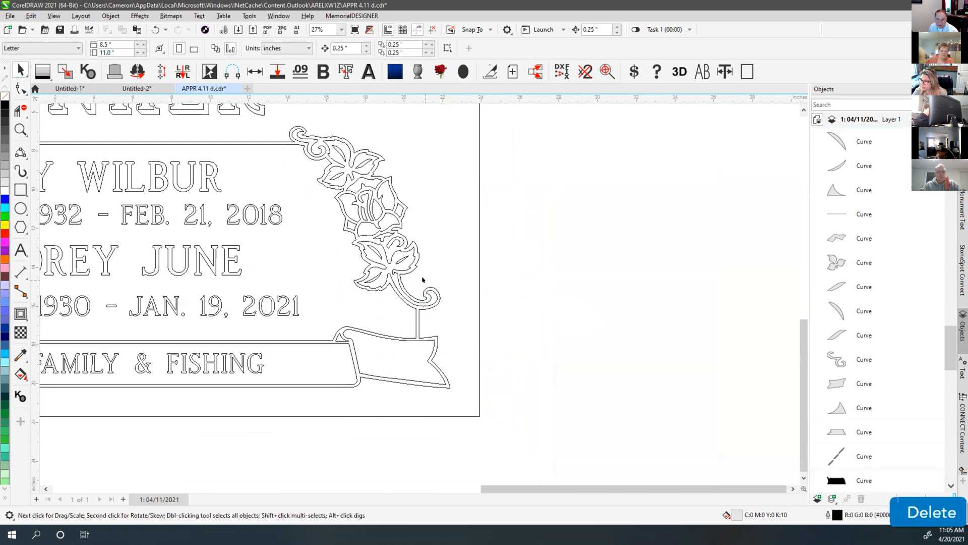
pyautogui.scroll(-2, 423, 280)
pyautogui.scroll(3, 416, 291)
pyautogui.press('v')
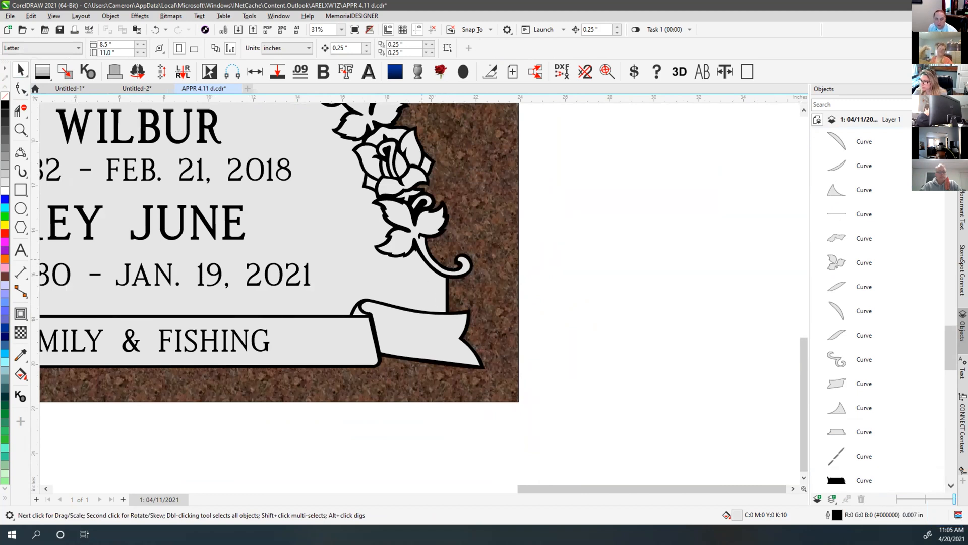
# Inspect the BUNKER plaque in outline view, then fit all three monuments in view
pyautogui.scroll(-2, 415, 262)
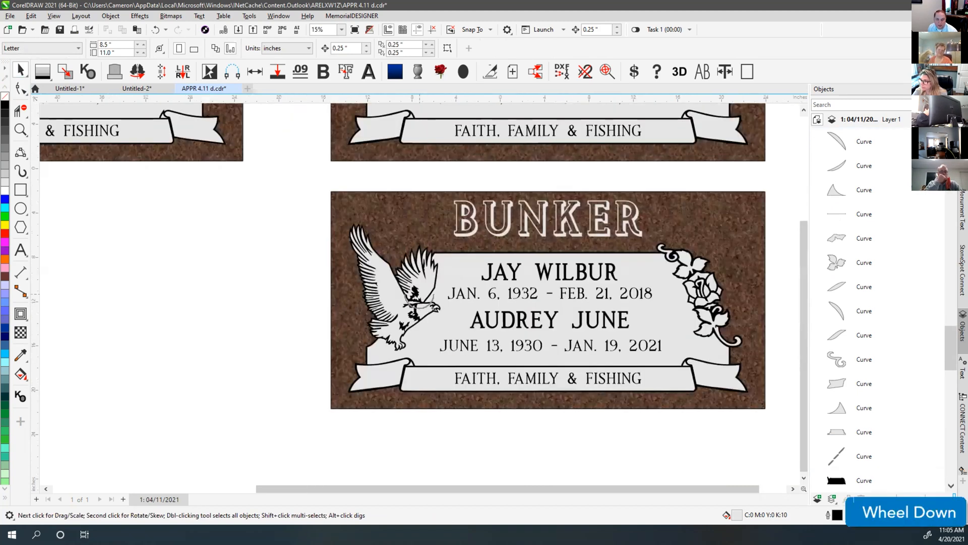
pyautogui.moveTo(301, 212); pyautogui.dragTo(757, 426)
pyautogui.keyDown('shift'); pyautogui.moveTo(424, 424); pyautogui.dragTo(551, 304); pyautogui.keyUp('shift')
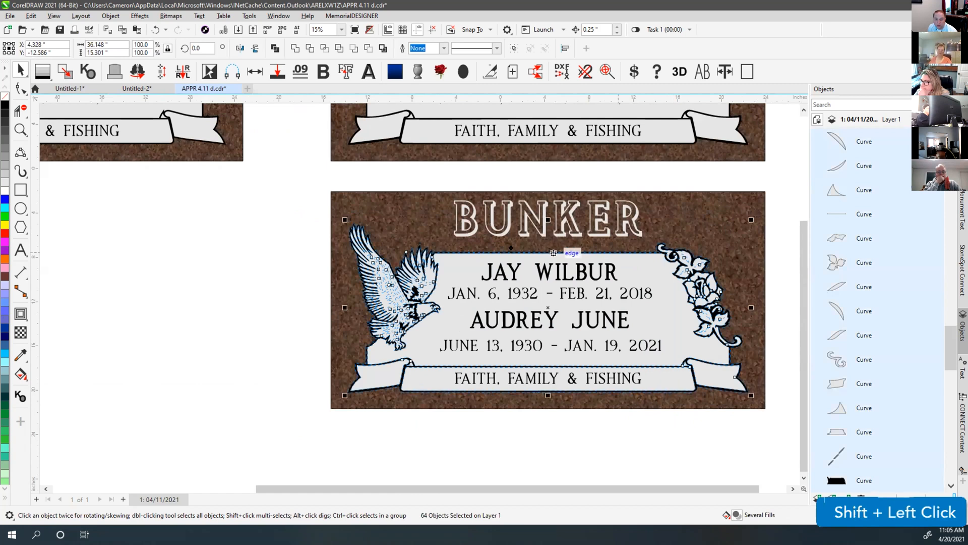
pyautogui.keyDown('shift'); pyautogui.click(65, 71); pyautogui.keyUp('shift')
pyautogui.press('v')
pyautogui.click(529, 450)
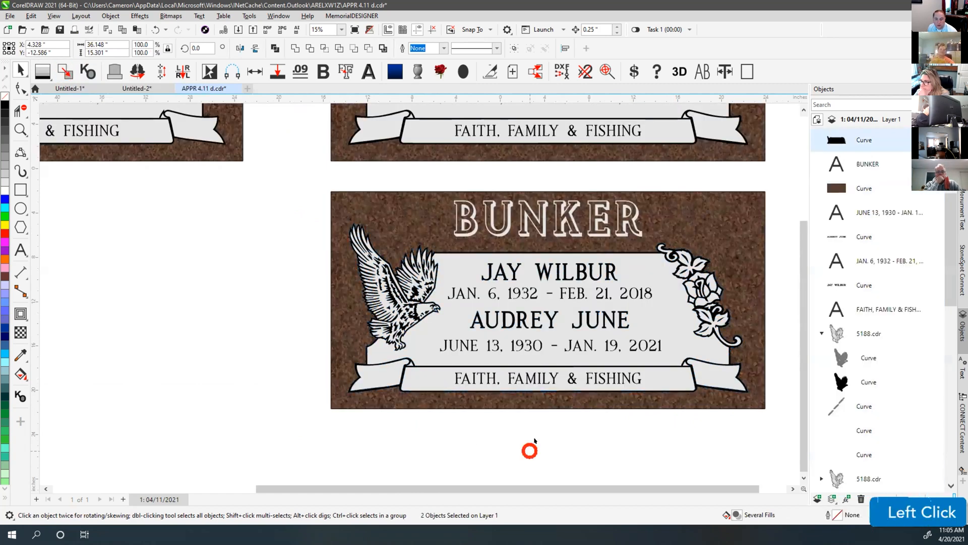
pyautogui.press('F4')
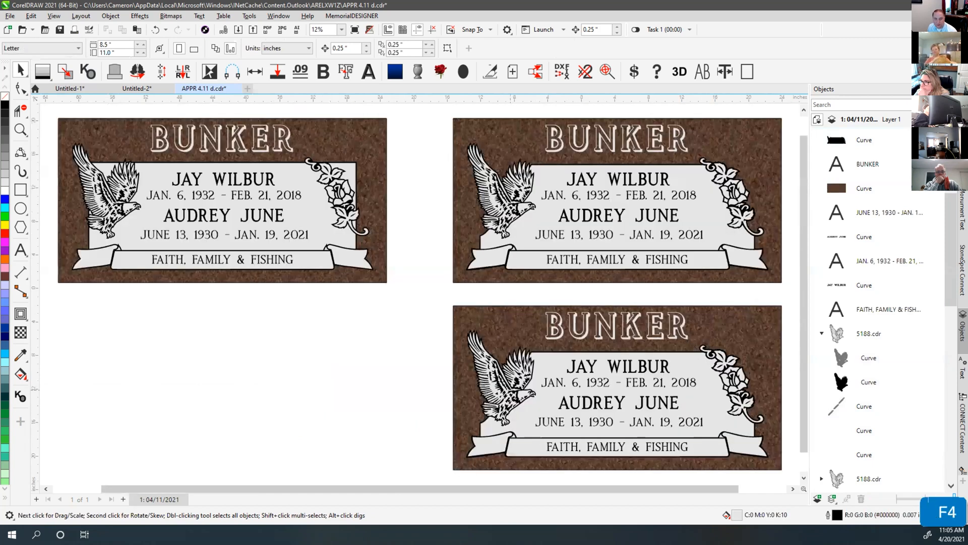
pyautogui.click(245, 312)
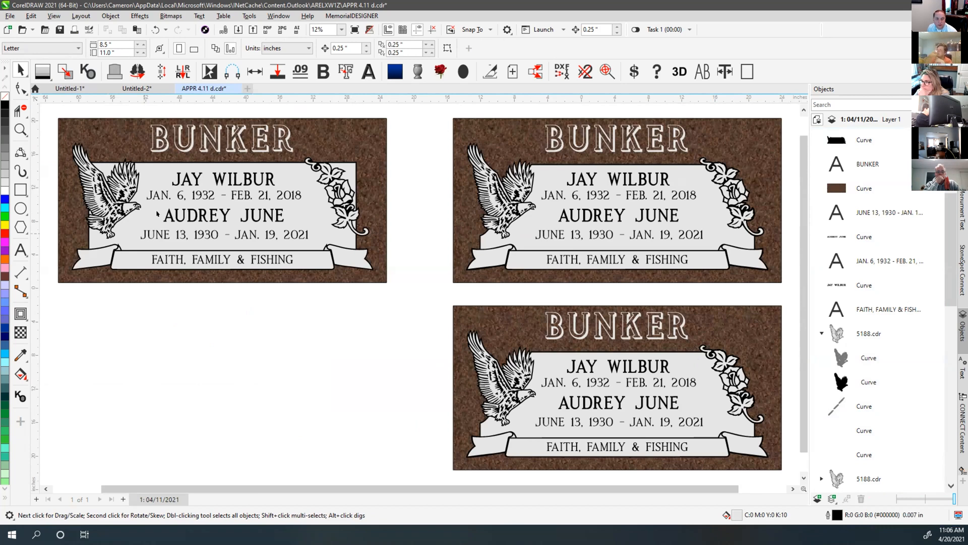
# Raise the top-left plaque's rose slightly and delete the small stem piece below it
pyautogui.click(130, 237)
pyautogui.click(179, 335)
pyautogui.moveTo(414, 132); pyautogui.dragTo(284, 250)
pyautogui.moveTo(341, 184); pyautogui.dragTo(328, 176)
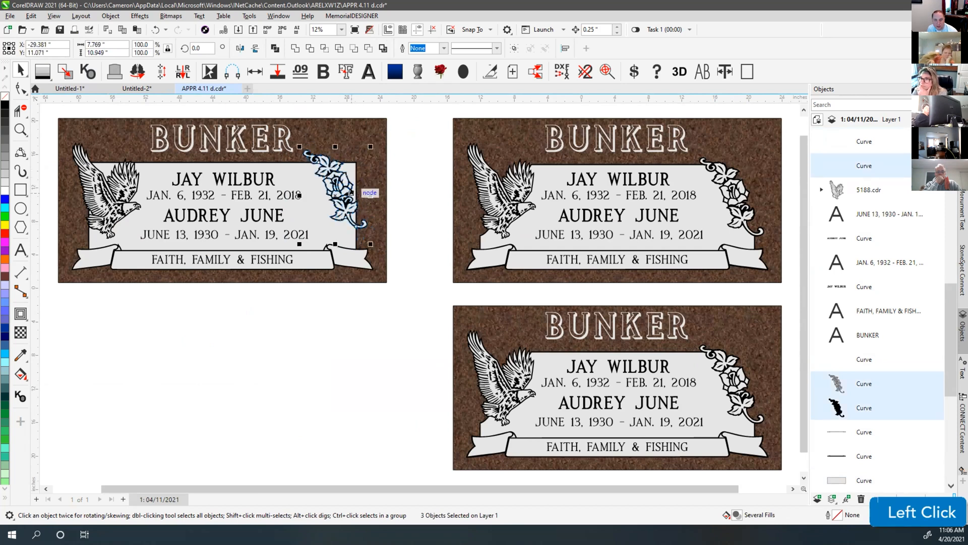
pyautogui.moveTo(400, 213); pyautogui.dragTo(318, 247)
pyautogui.press('Delete')
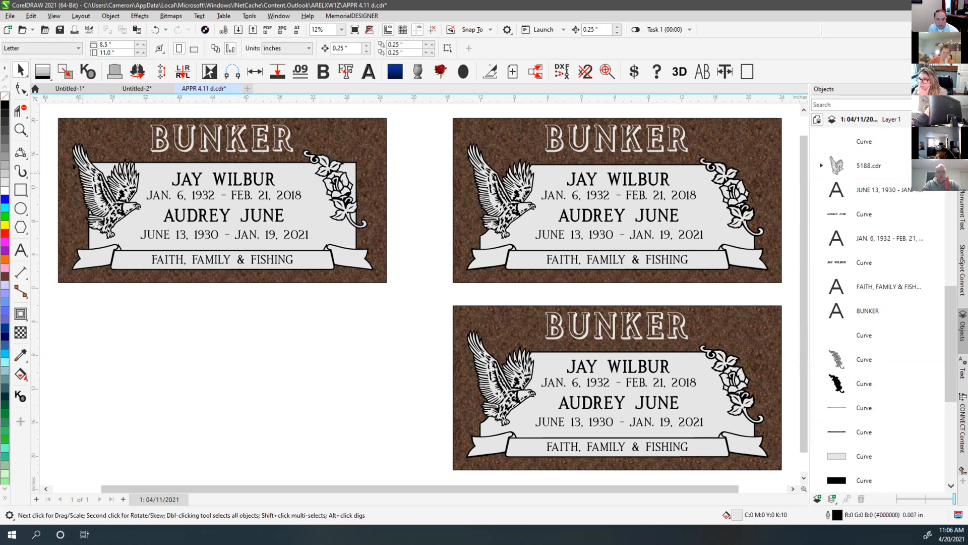
# Shift the top-left plaque's eagle up and to the left
pyautogui.click(121, 215)
pyautogui.moveTo(121, 215); pyautogui.dragTo(114, 205)
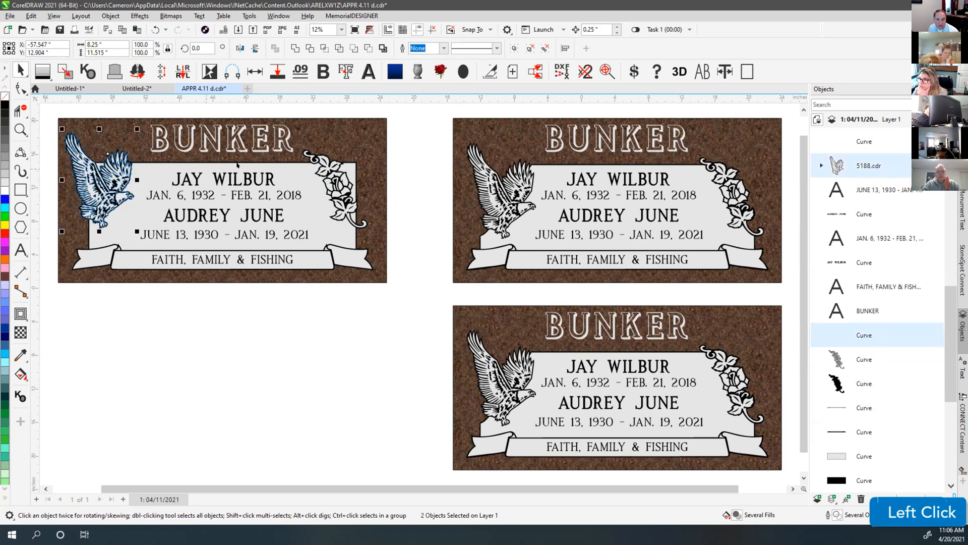
pyautogui.click(398, 158)
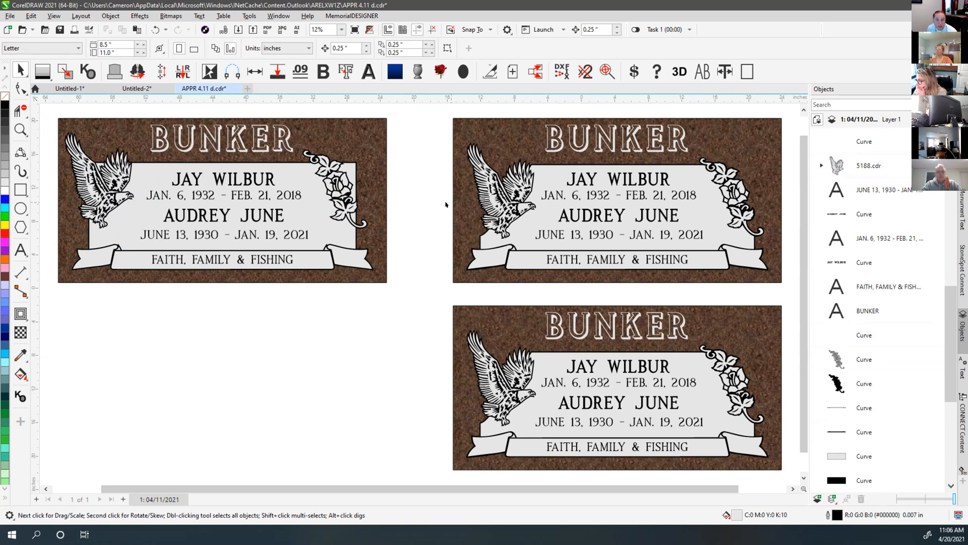
pyautogui.press('F4')
pyautogui.click(420, 194)
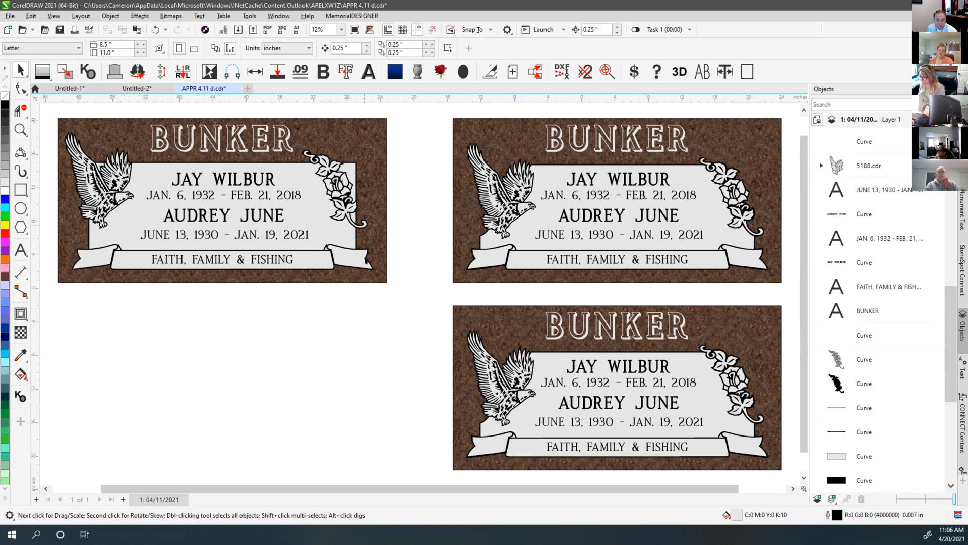
pyautogui.click(356, 343)
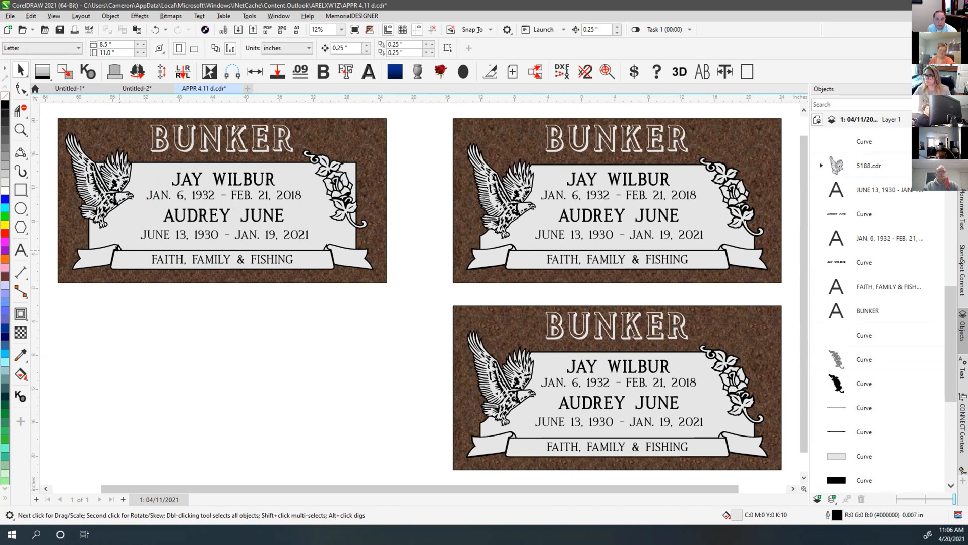
pyautogui.scroll(4, 126, 244)
pyautogui.scroll(3, 418, 291)
# Select the banner outline curve with the Shape tool and delete the node at its curled tip
pyautogui.click(441, 235)
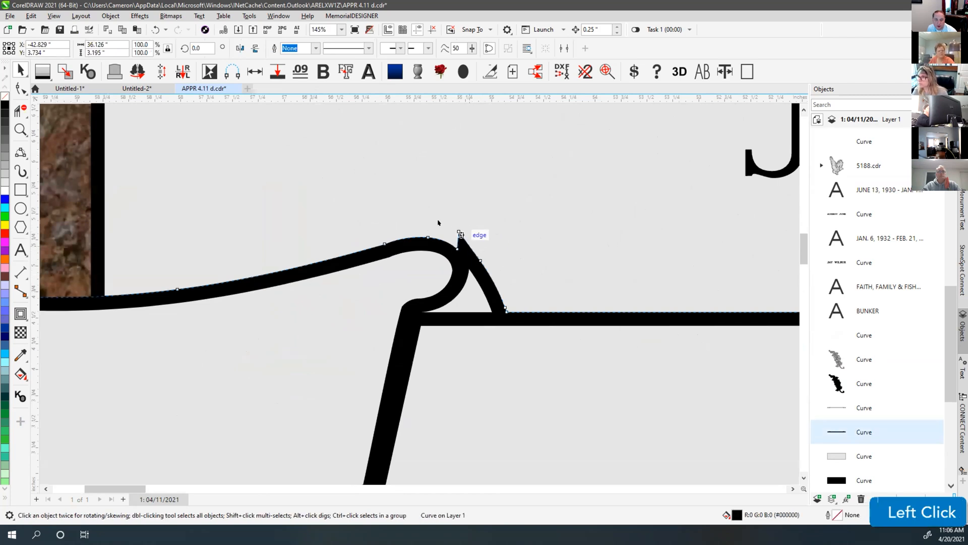
pyautogui.click(19, 89)
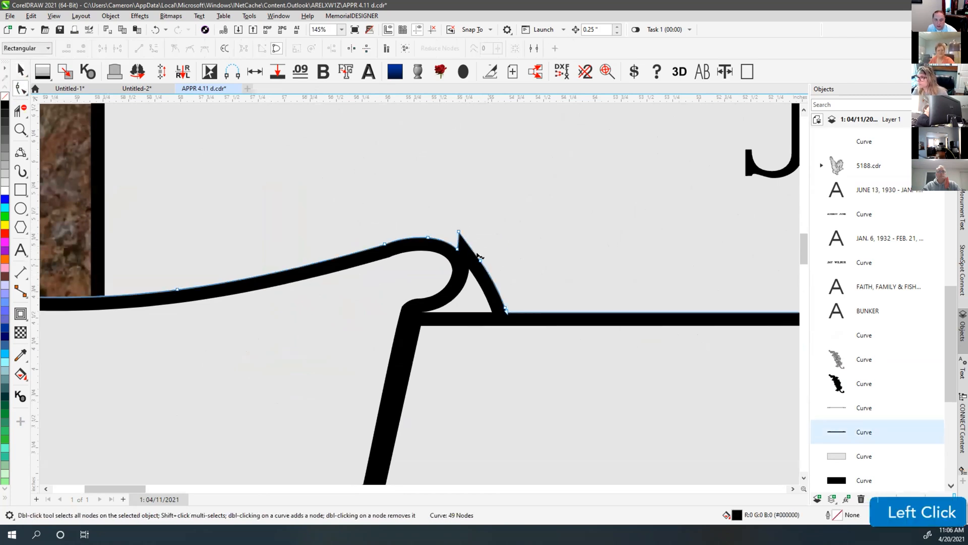
pyautogui.click(470, 273)
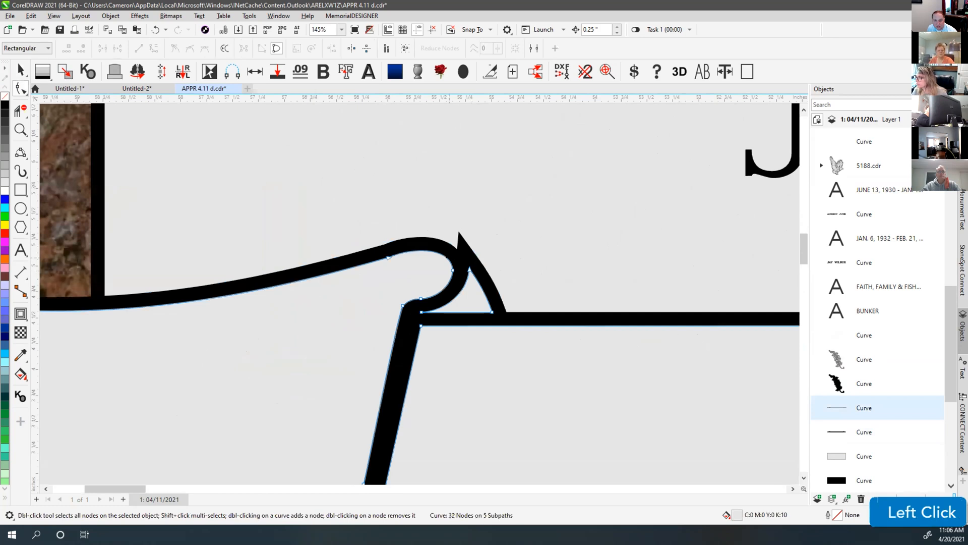
pyautogui.click(470, 253)
pyautogui.click(457, 248)
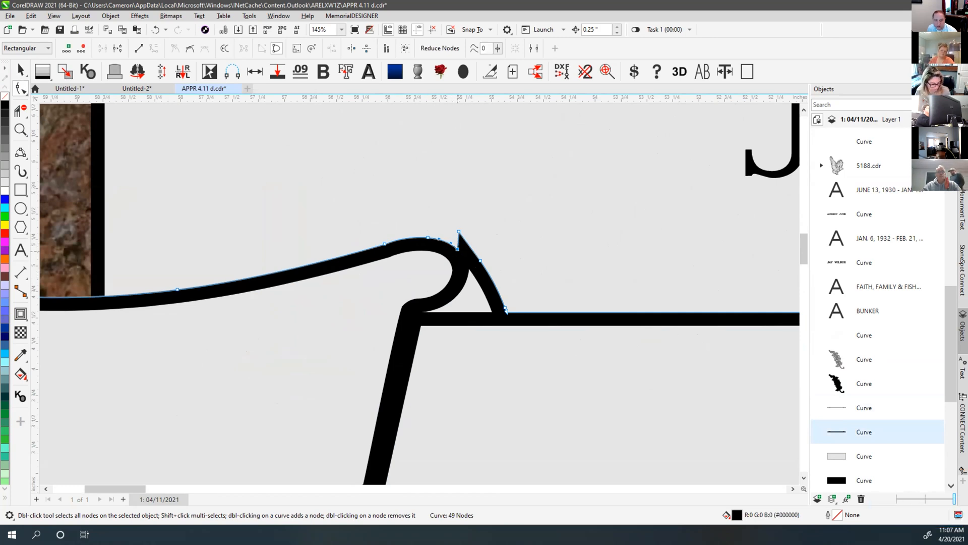
pyautogui.doubleClick(457, 249)
# Delete the remaining spike nodes on the banner curl, leaving a smooth 44-node curve
pyautogui.doubleClick(456, 231)
pyautogui.doubleClick(425, 237)
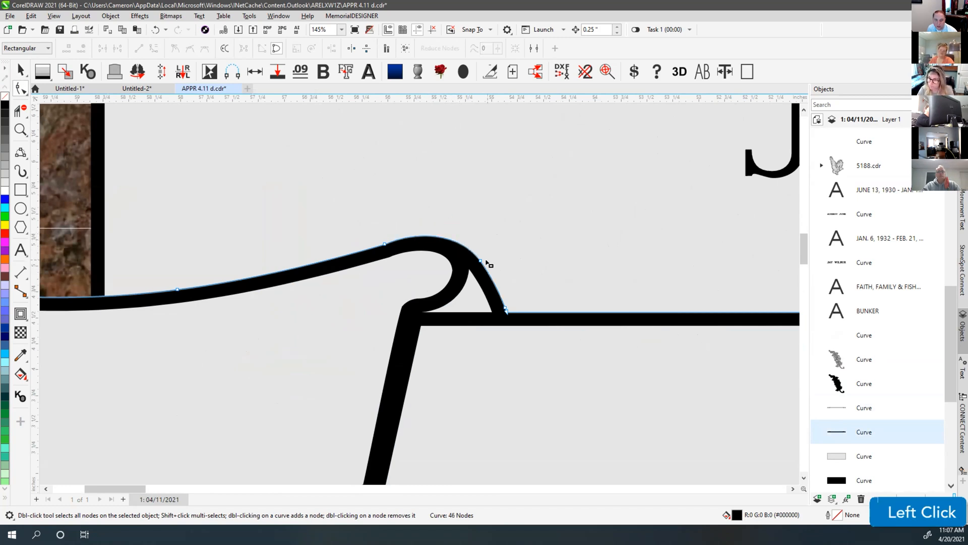
pyautogui.scroll(-6, 535, 280)
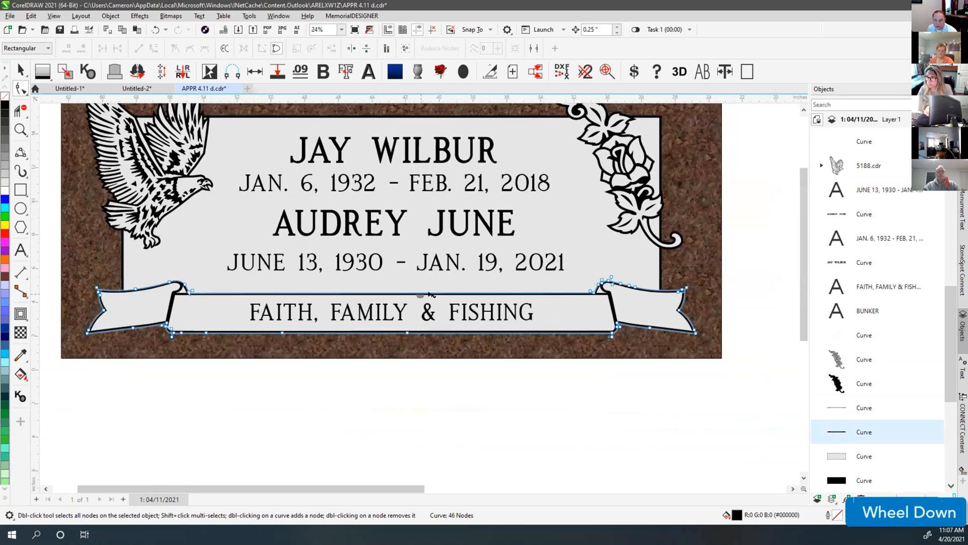
pyautogui.scroll(1, 416, 294)
pyautogui.scroll(5, 416, 294)
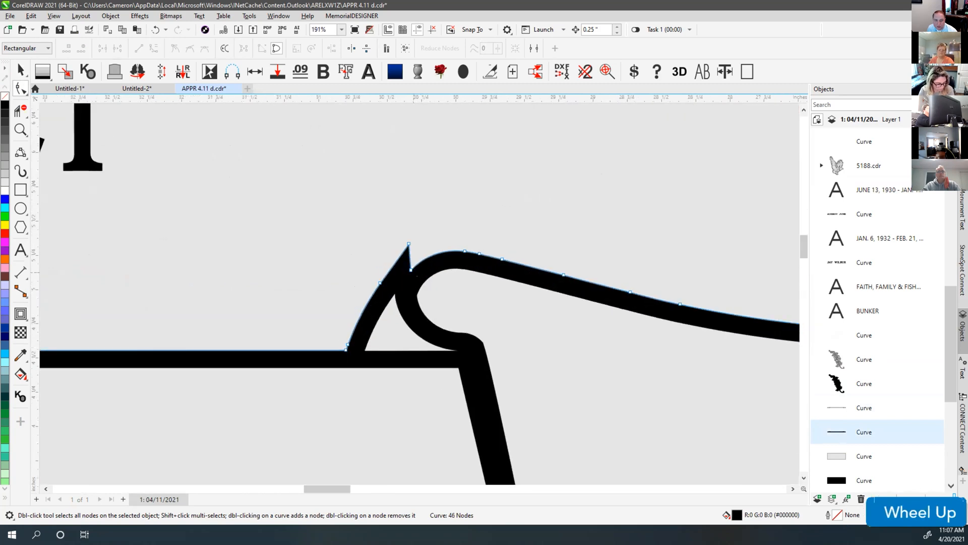
pyautogui.doubleClick(409, 244)
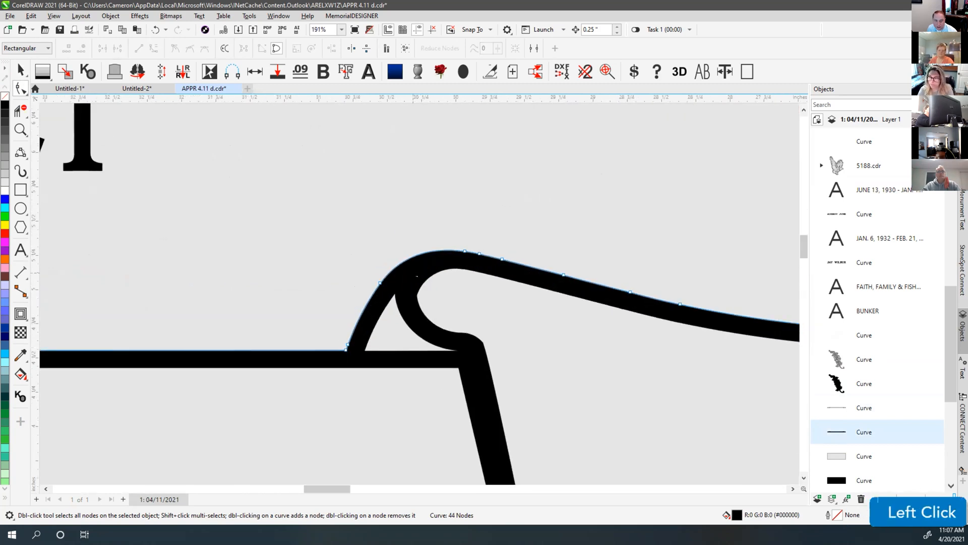
pyautogui.scroll(-3, 423, 282)
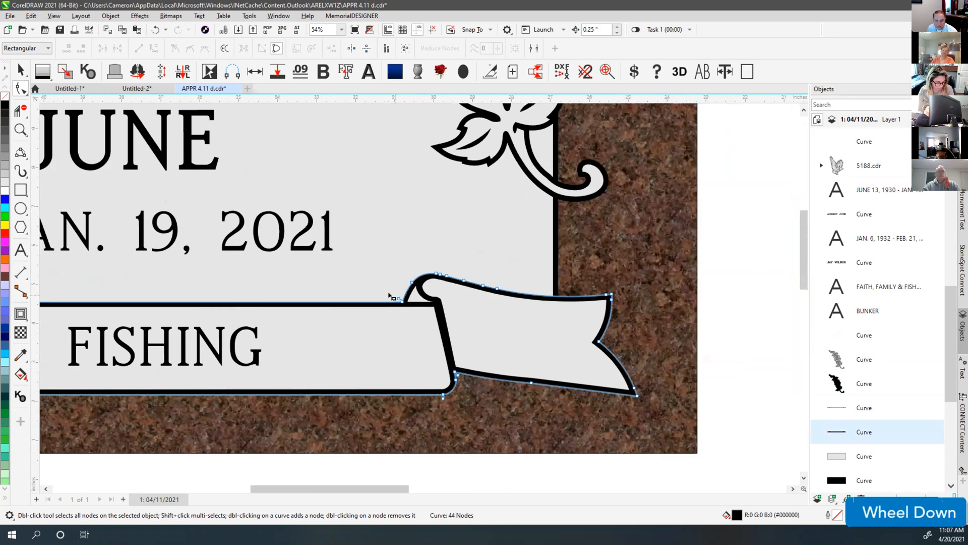
pyautogui.click(20, 70)
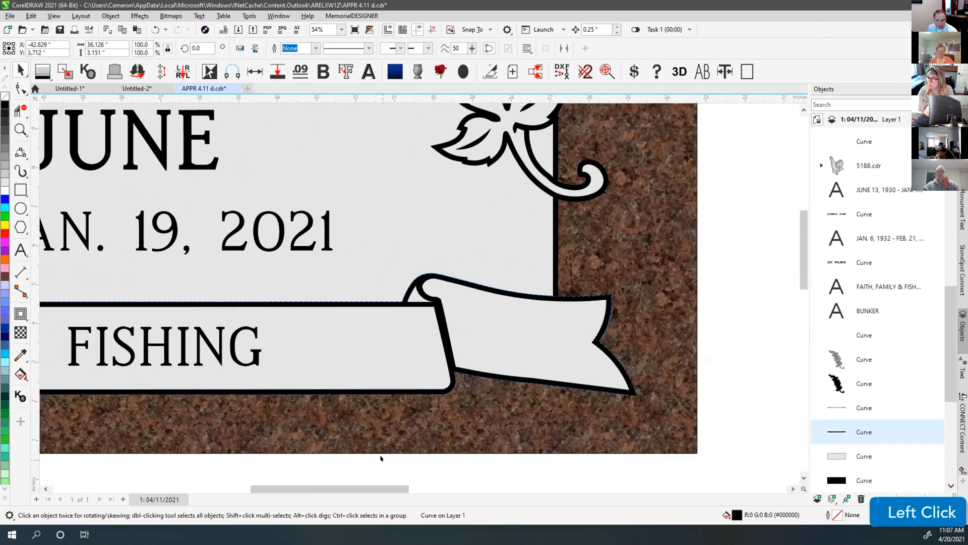
pyautogui.click(383, 449)
pyautogui.press('F4')
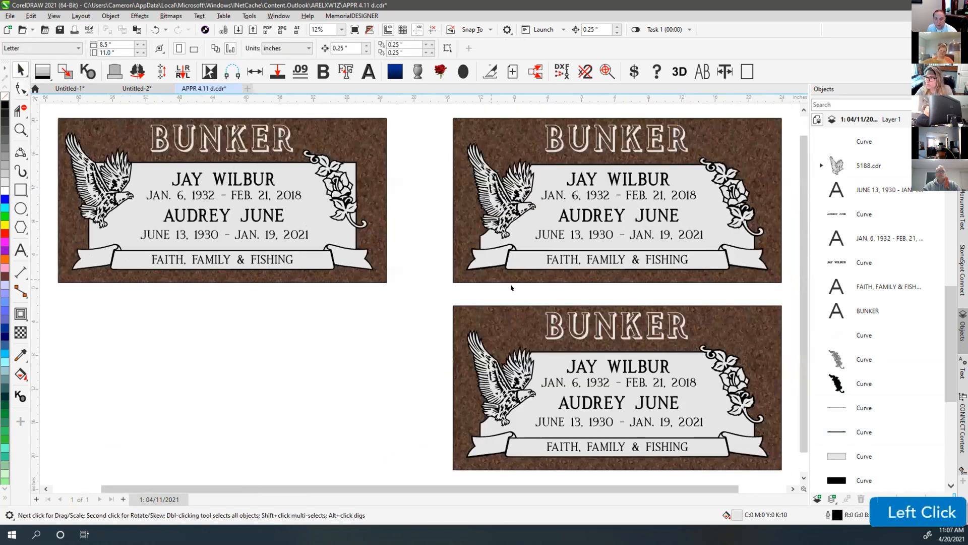
# Select the BUNKER lettering on the top-right monument and zoom in on it
pyautogui.click(585, 139)
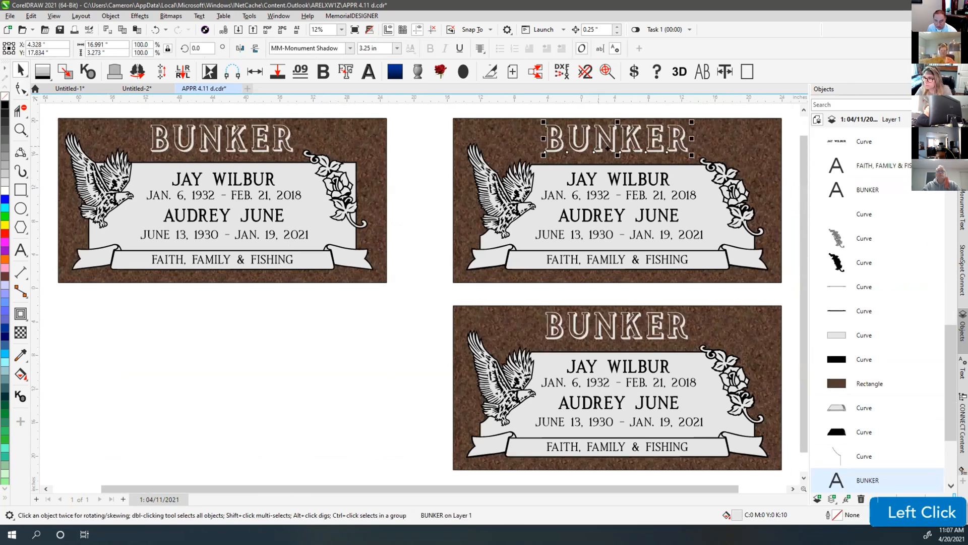
pyautogui.click(609, 110)
pyautogui.press('F4')
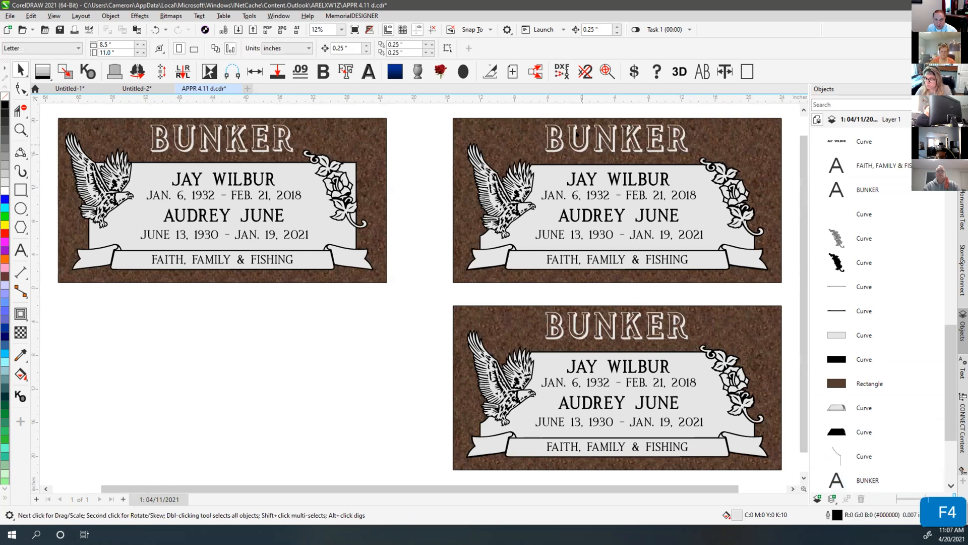
pyautogui.click(559, 133)
pyautogui.scroll(4, 559, 134)
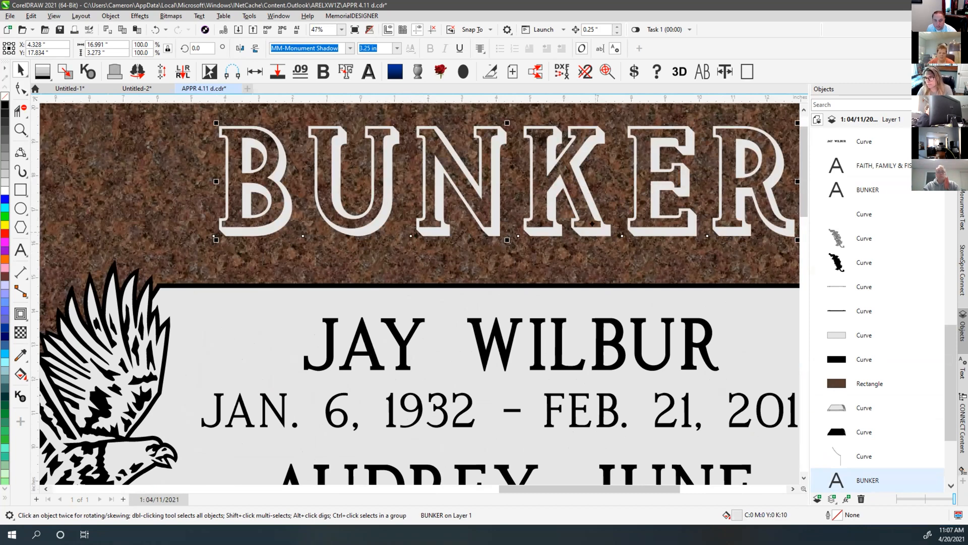
pyautogui.scroll(-1, 592, 223)
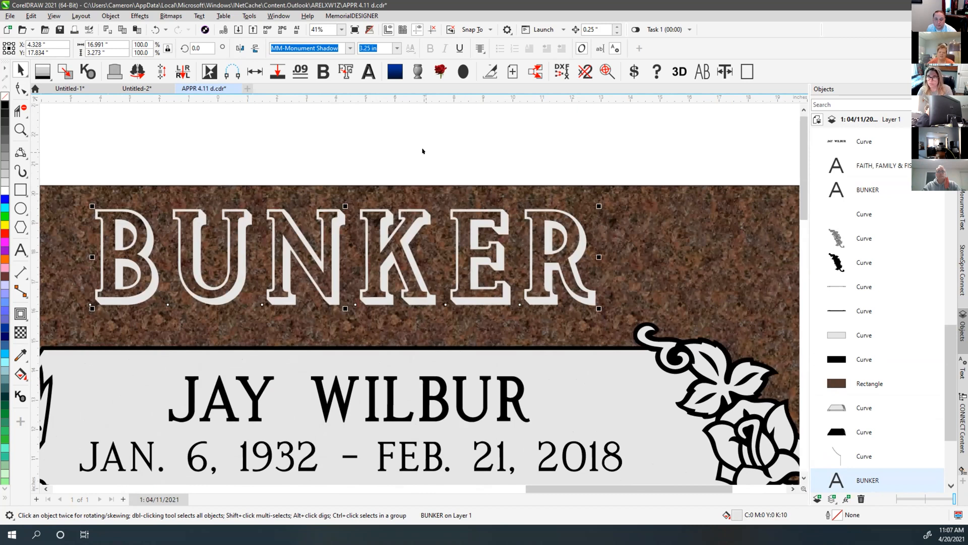
pyautogui.click(356, 149)
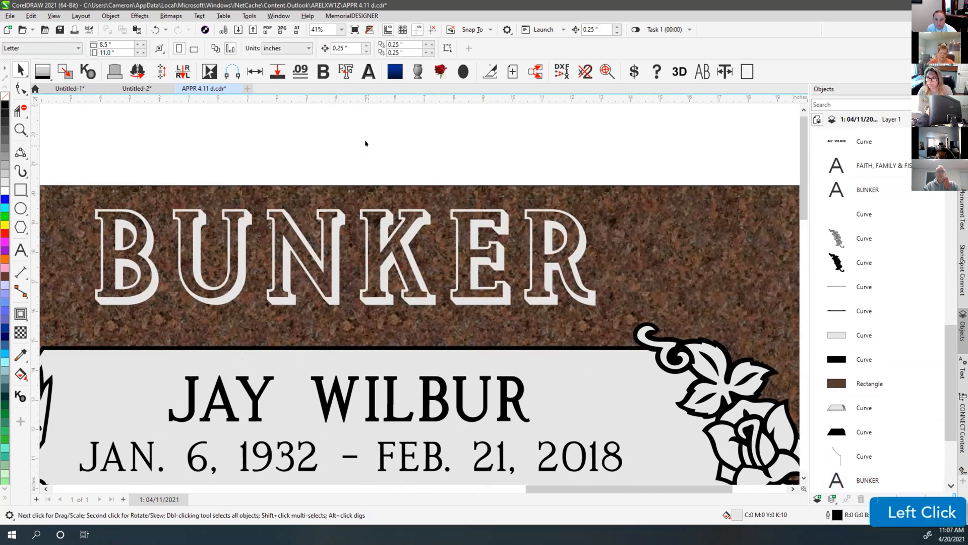
pyautogui.press('F4')
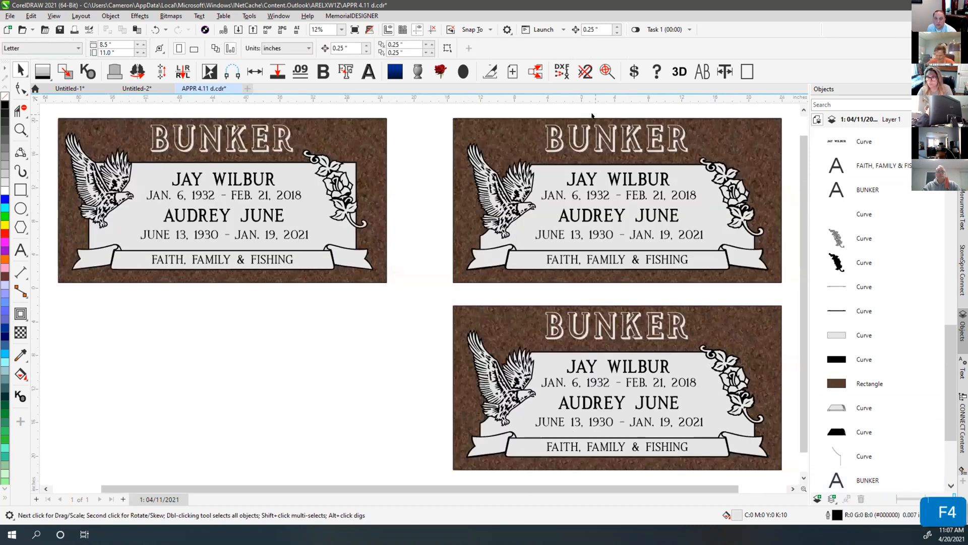
pyautogui.click(595, 112)
pyautogui.click(585, 133)
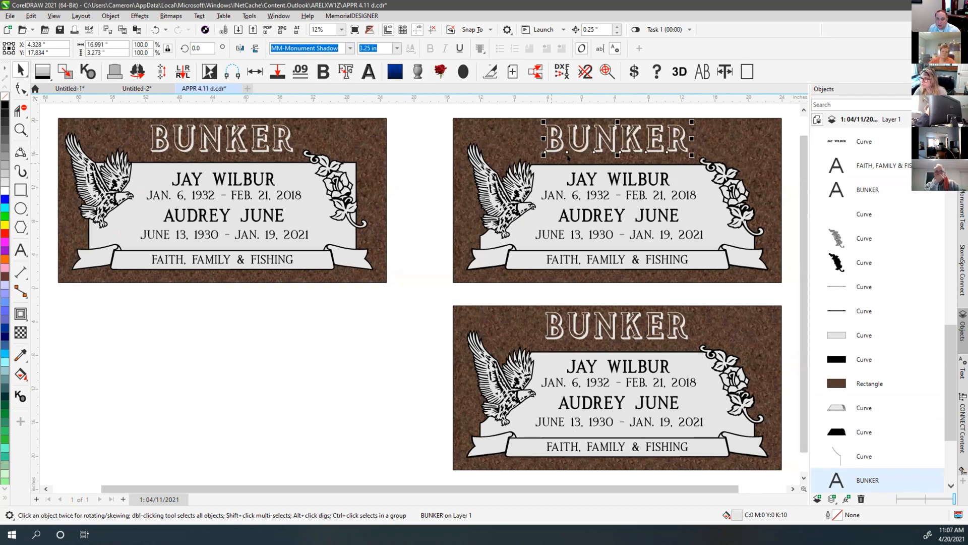
pyautogui.scroll(4, 568, 158)
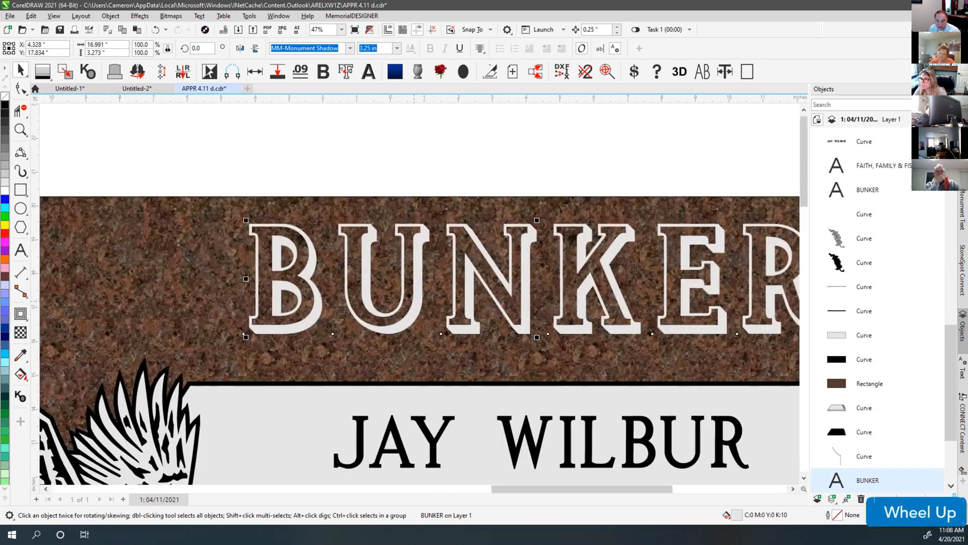
# Fill BUNKER black and change its font to MDShadowInline
pyautogui.click(4, 104)
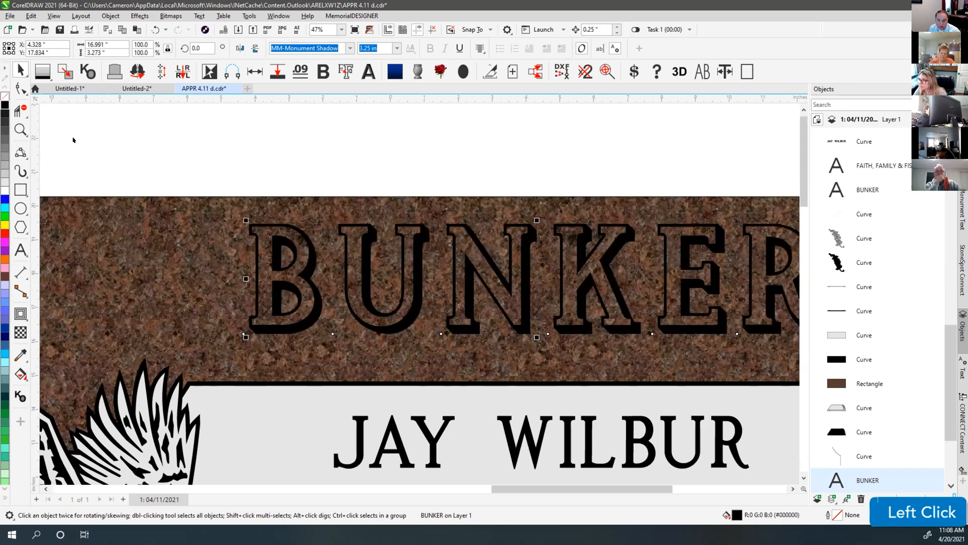
pyautogui.click(423, 239)
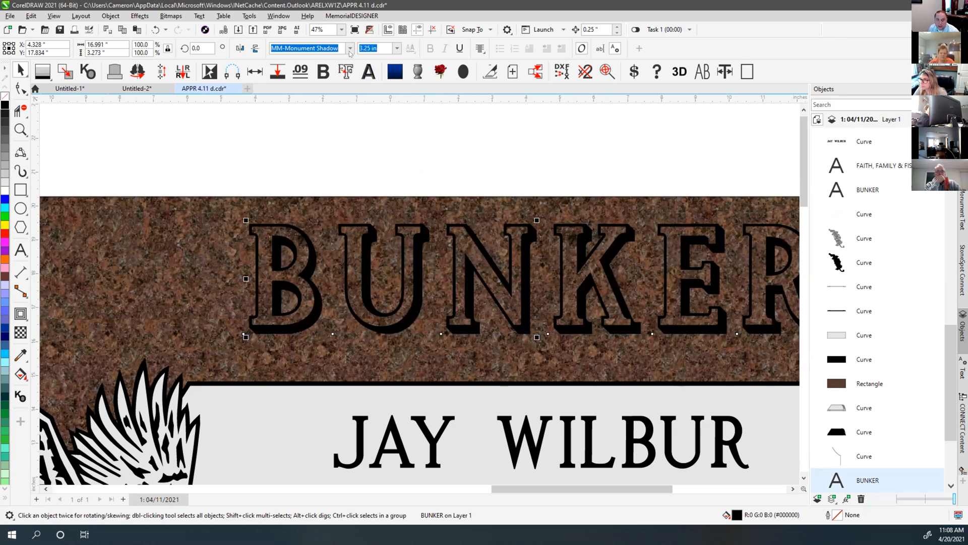
pyautogui.click(335, 45)
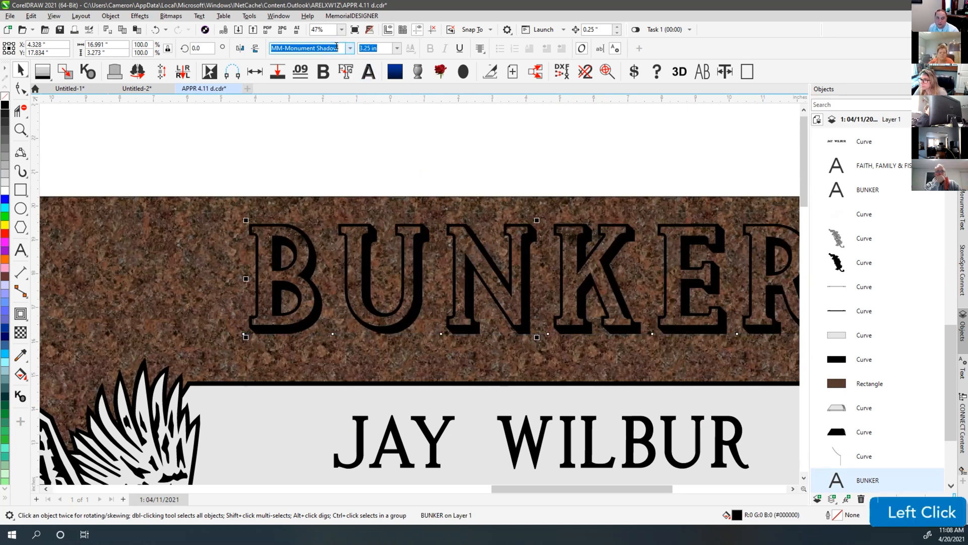
pyautogui.write('MD')
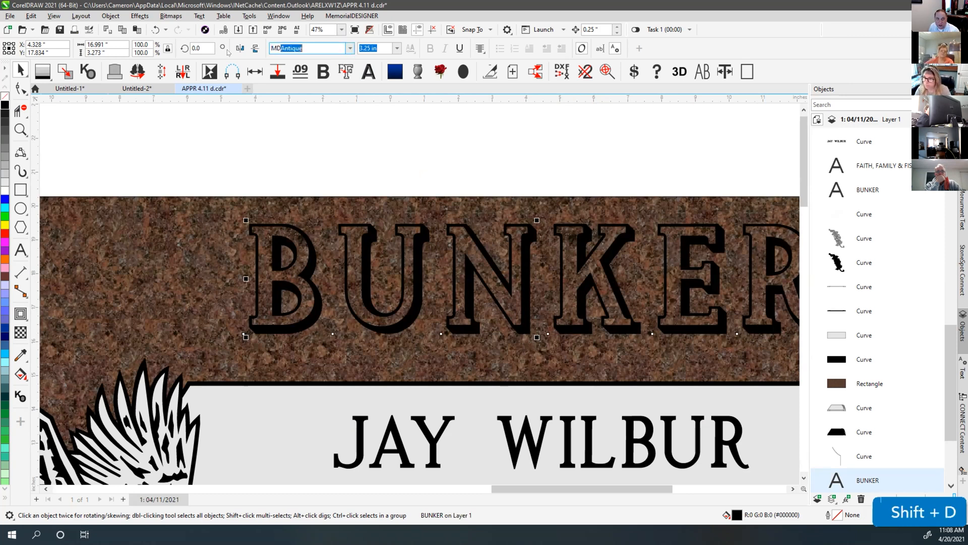
pyautogui.write('SH')
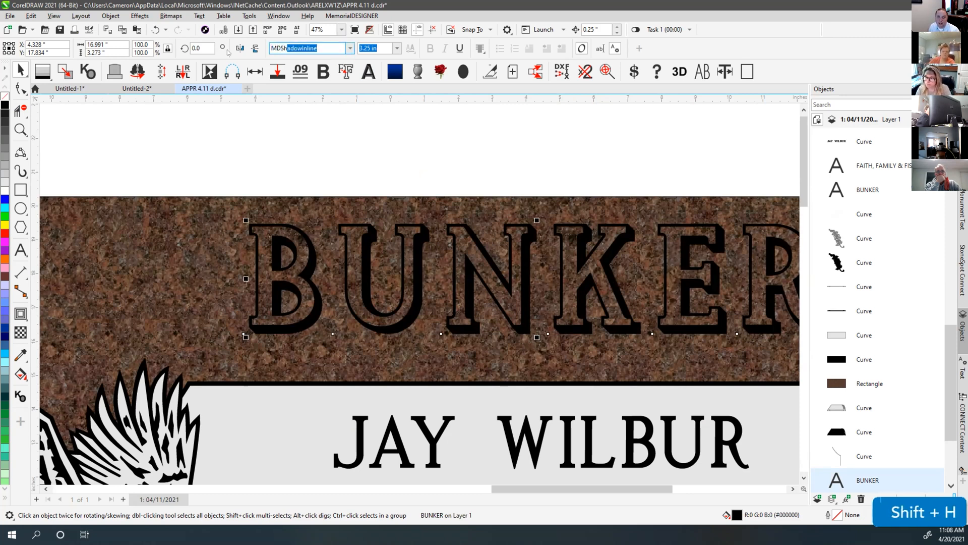
pyautogui.click(296, 40)
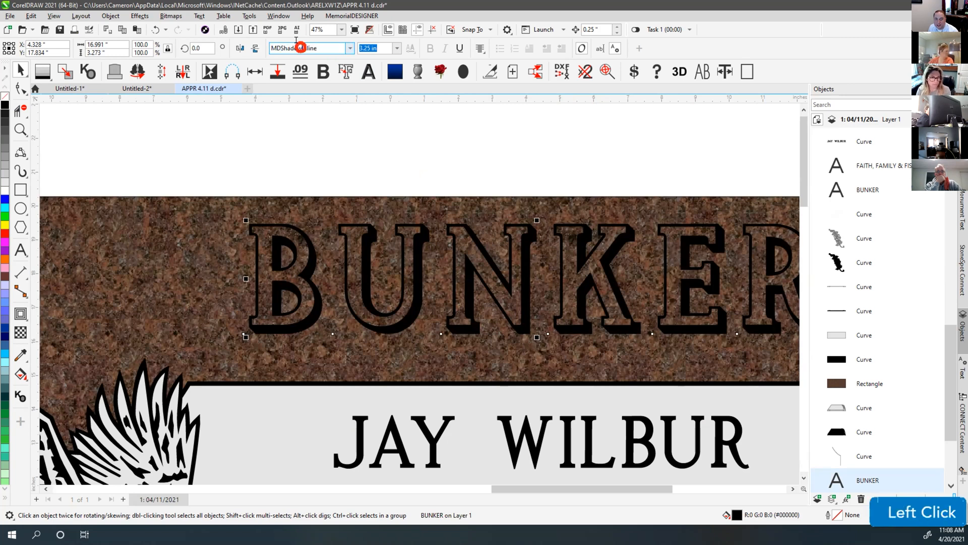
pyautogui.press('Return')
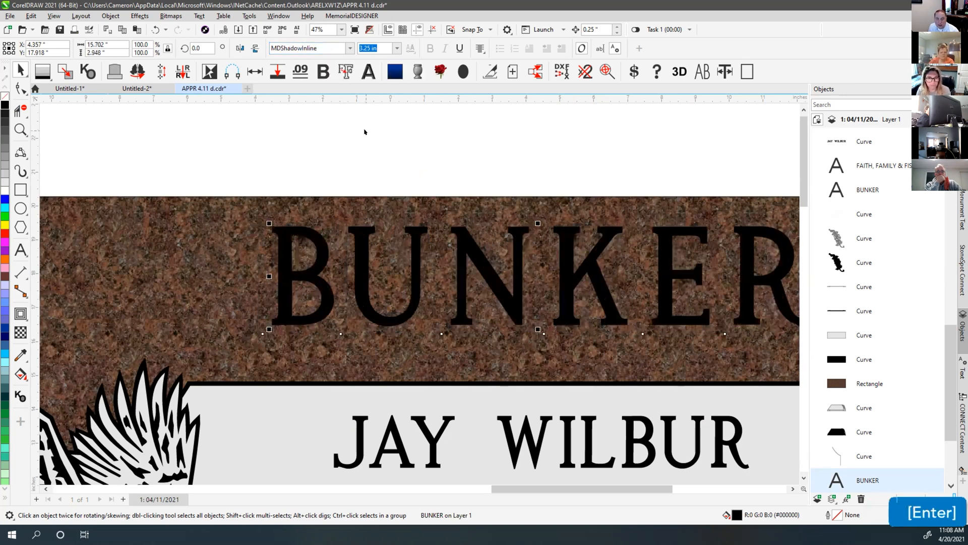
# Fill BUNKER light grey and duplicate it in place
pyautogui.click(363, 250)
pyautogui.click(423, 157)
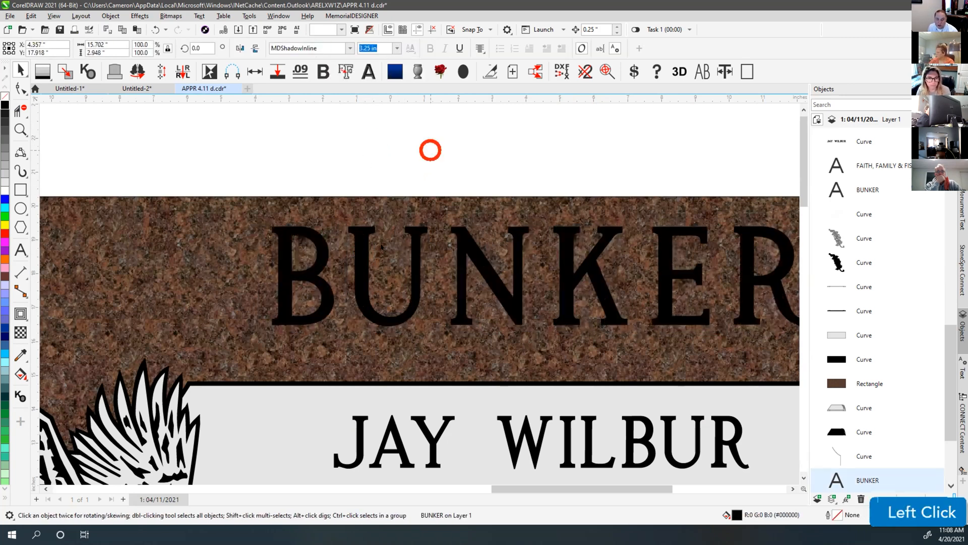
pyautogui.click(360, 257)
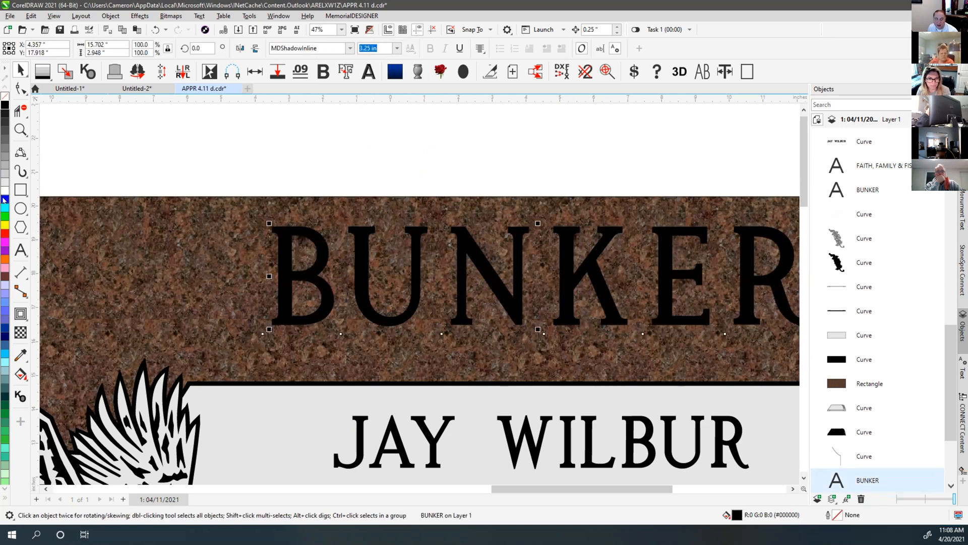
pyautogui.click(4, 180)
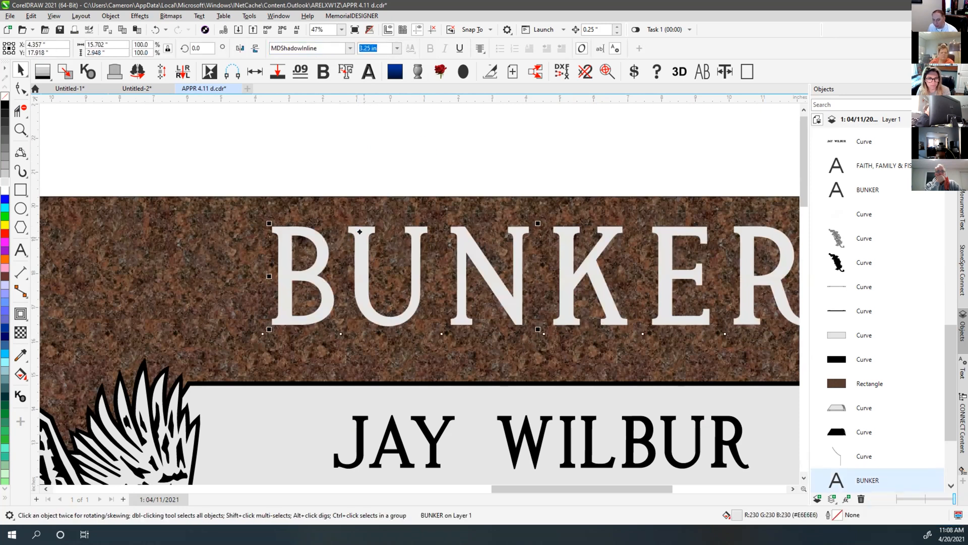
pyautogui.press('KP_Add')
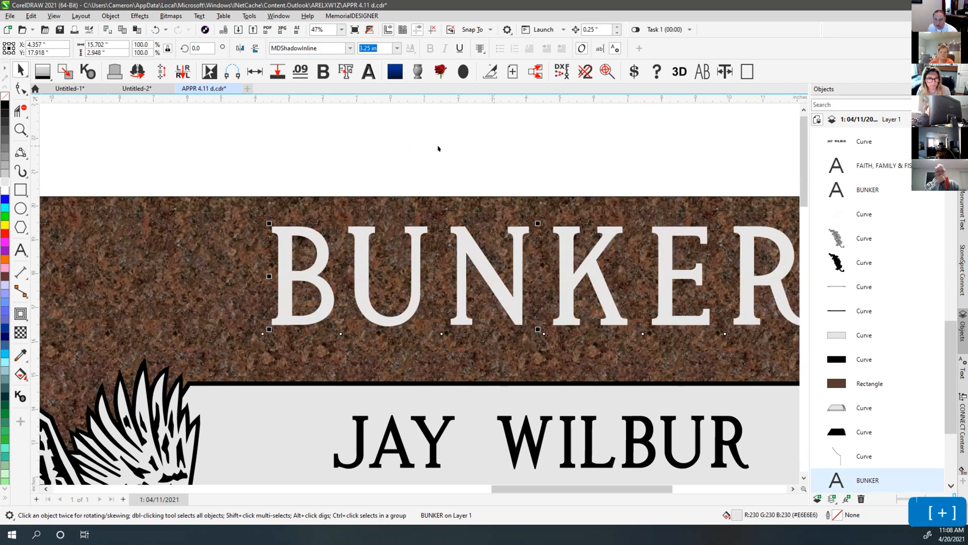
# Set the duplicate's font to MDShadowOutline, then undo the last two changes
pyautogui.click(323, 48)
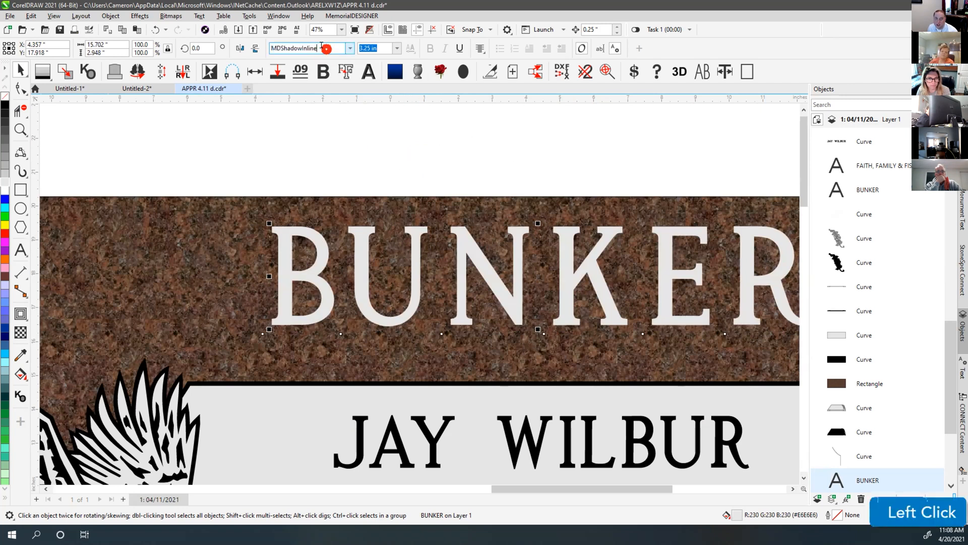
pyautogui.moveTo(296, 45); pyautogui.dragTo(319, 45)
pyautogui.write('Out')
pyautogui.press('Return')
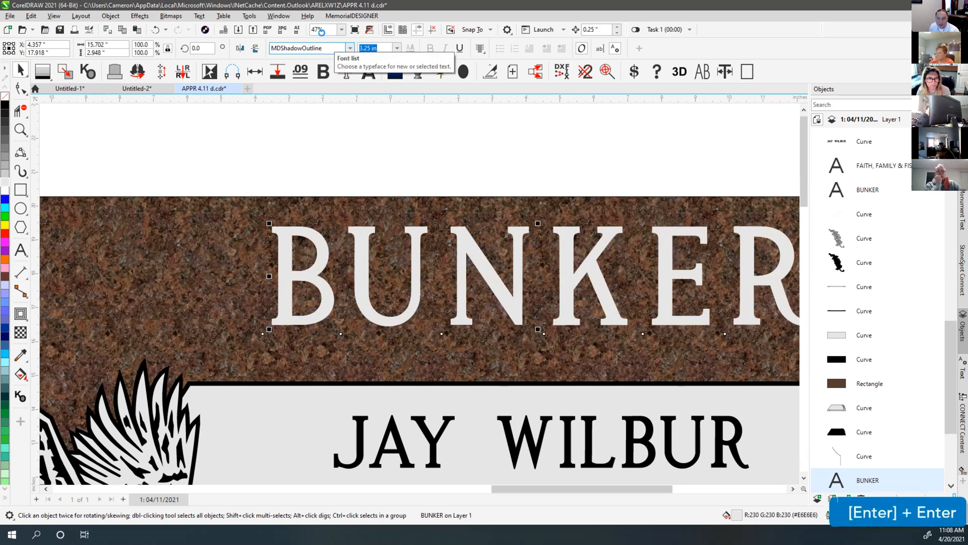
pyautogui.click(424, 154)
pyautogui.click(375, 232)
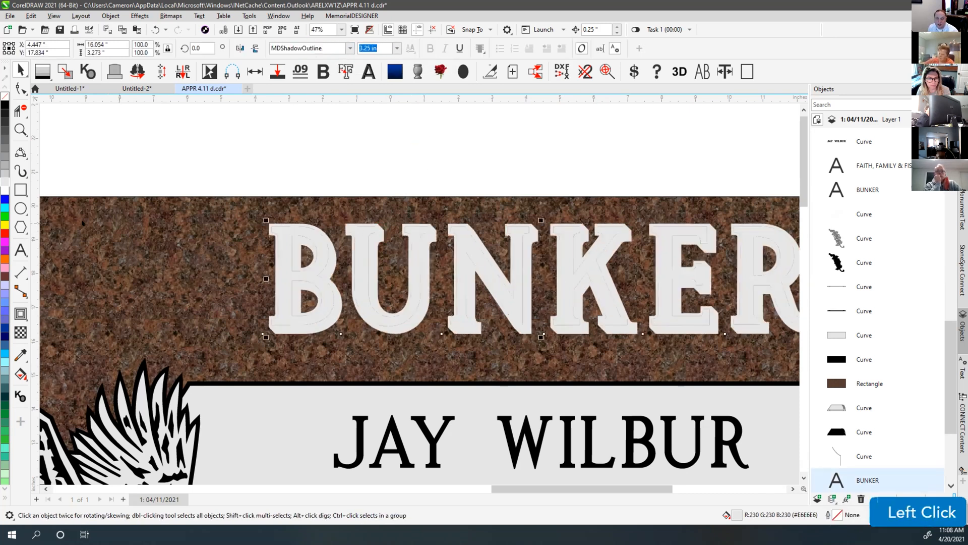
pyautogui.hotkey('ctrl', 'z')
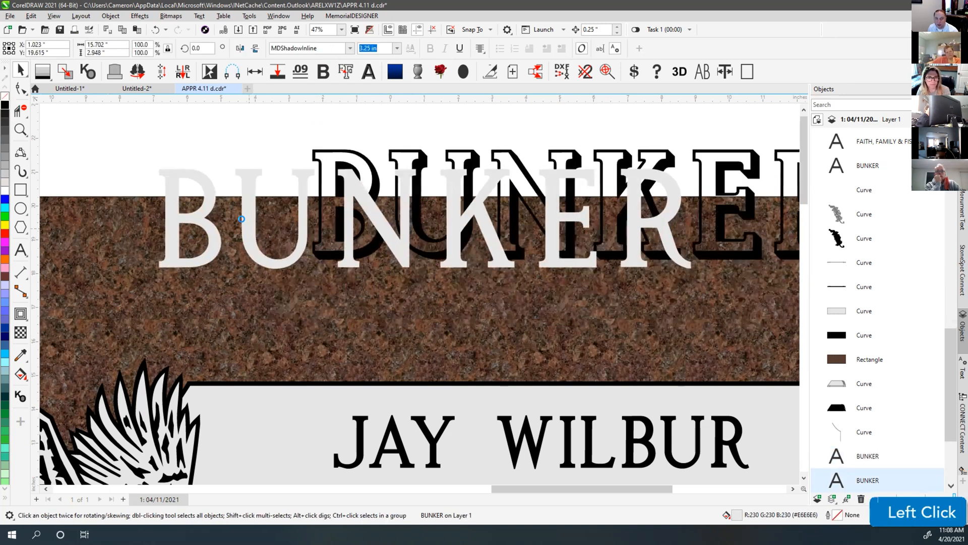
pyautogui.hotkey('ctrl', 'z')
pyautogui.hotkey('ctrl', 'z')
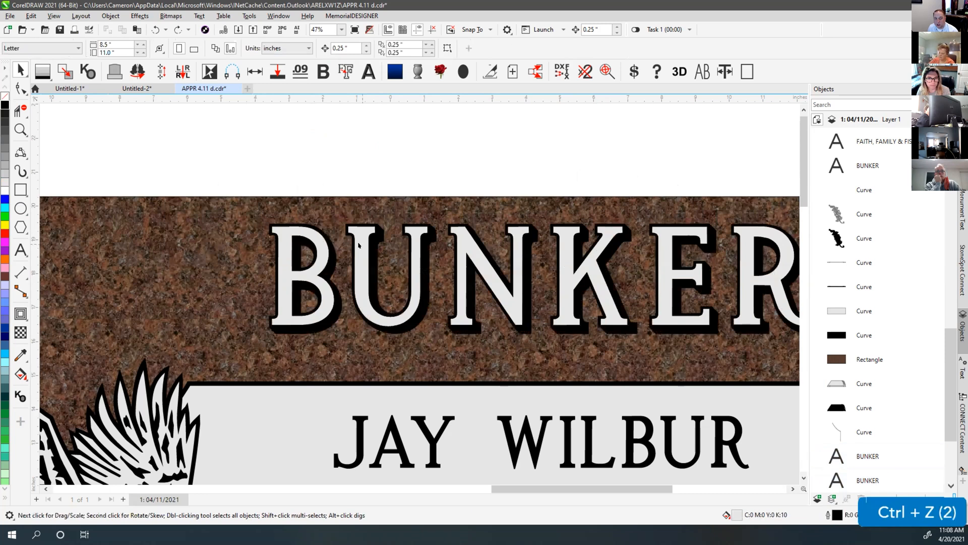
# Inspect the two stacked BUNKER text objects, moving the top copy and restoring it
pyautogui.click(361, 241)
pyautogui.moveTo(359, 237); pyautogui.dragTo(351, 157)
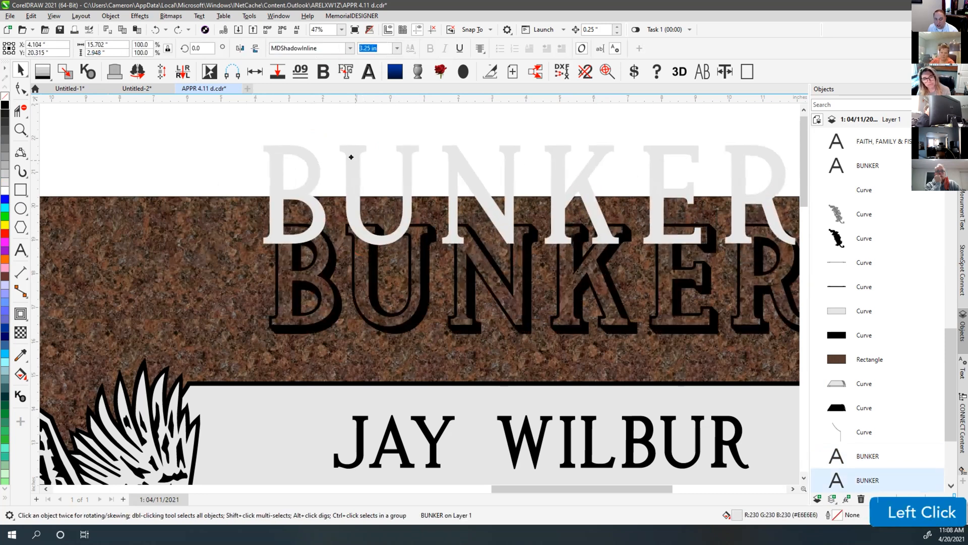
pyautogui.hotkey('ctrl', 'z')
pyautogui.hotkey('ctrl', 'z')
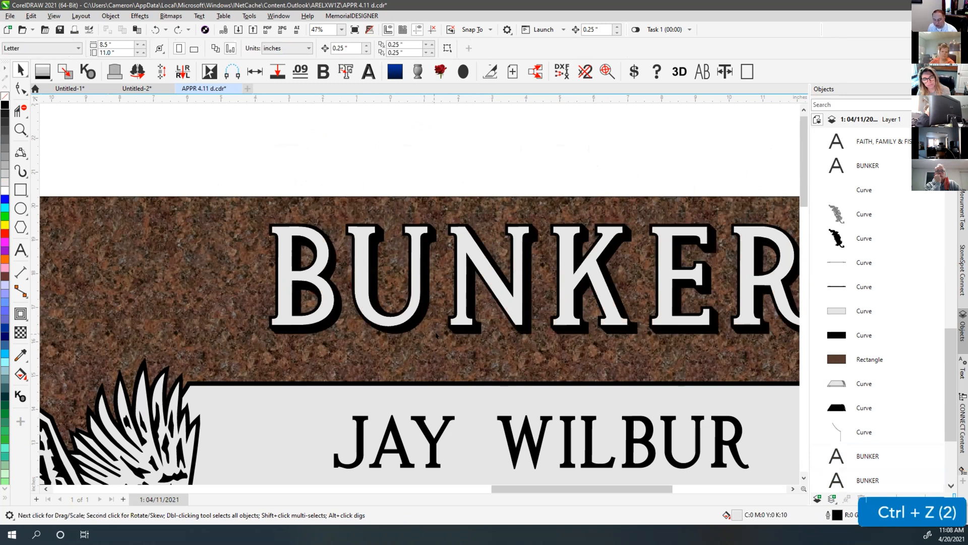
pyautogui.click(364, 238)
pyautogui.click(364, 238)
pyautogui.click(364, 238)
pyautogui.click(363, 237)
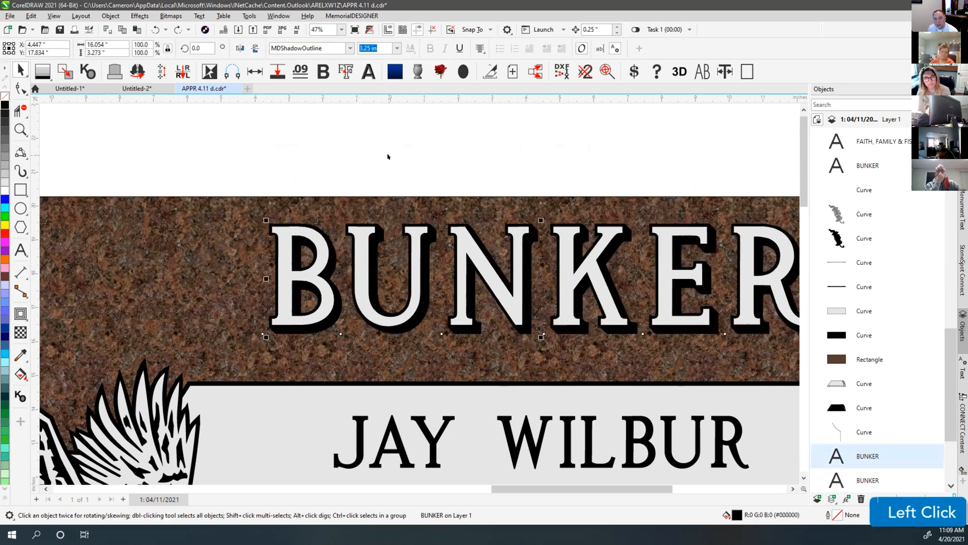
pyautogui.click(407, 156)
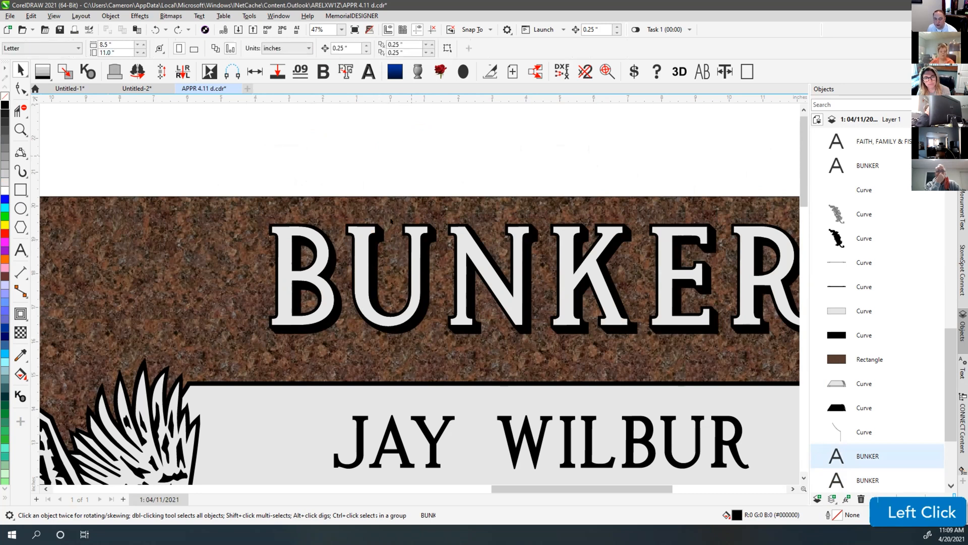
# Delete the black MDShadowOutline copy and give the light BUNKER a 0.18" block shadow
pyautogui.click(379, 241)
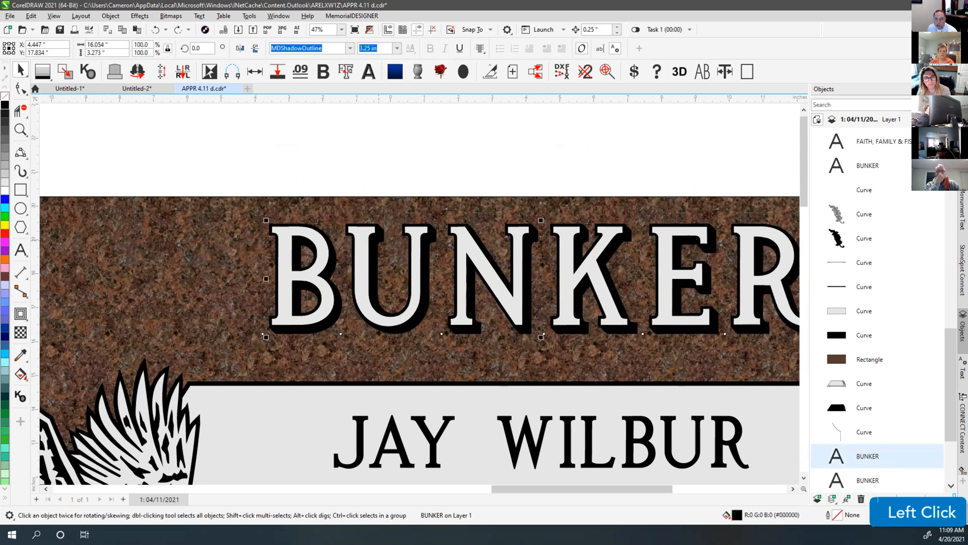
pyautogui.moveTo(379, 241); pyautogui.dragTo(396, 129)
pyautogui.press('Delete')
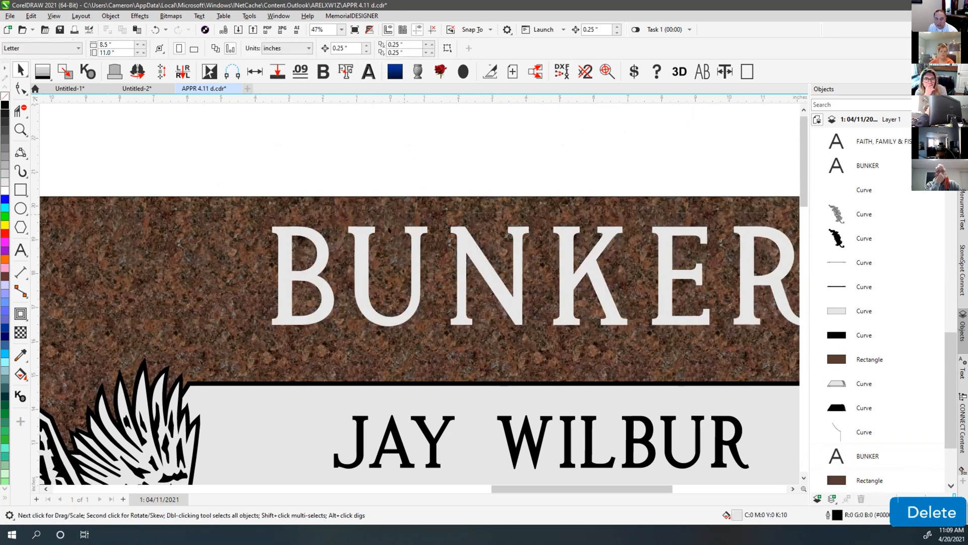
pyautogui.click(361, 237)
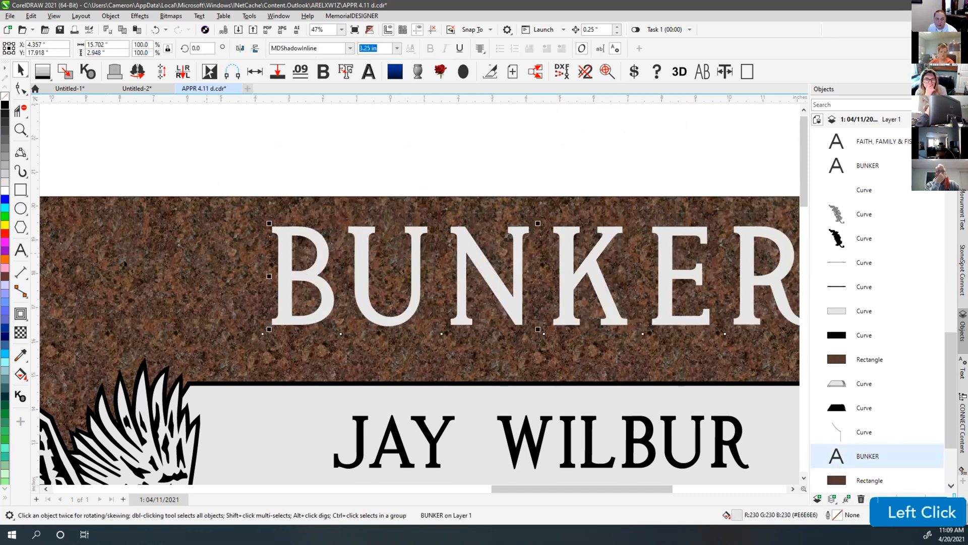
pyautogui.click(21, 315)
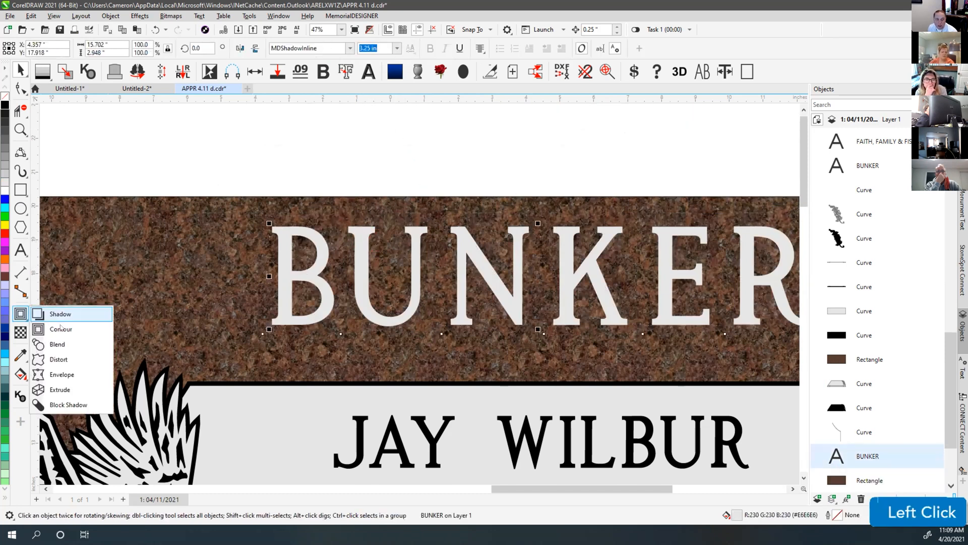
pyautogui.click(68, 405)
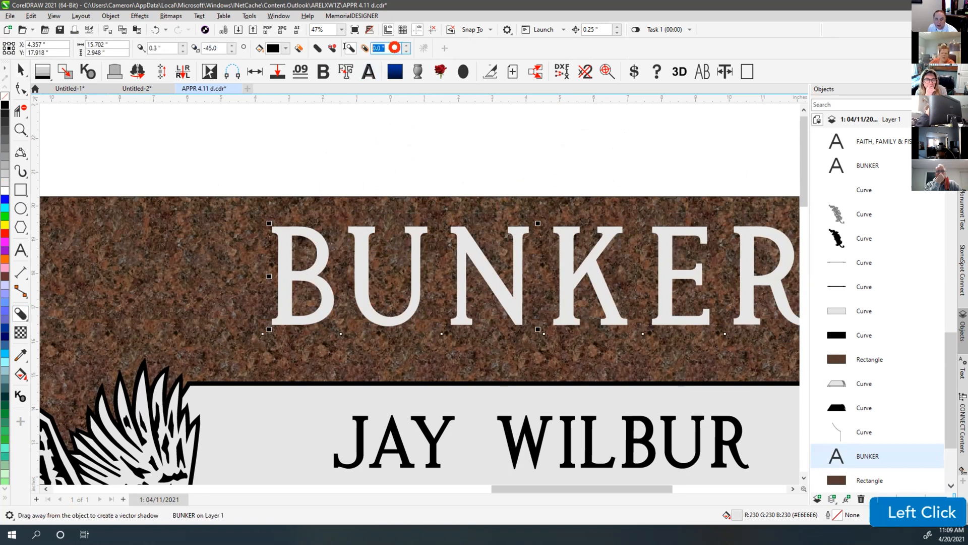
pyautogui.write('18')
pyautogui.press('Return')
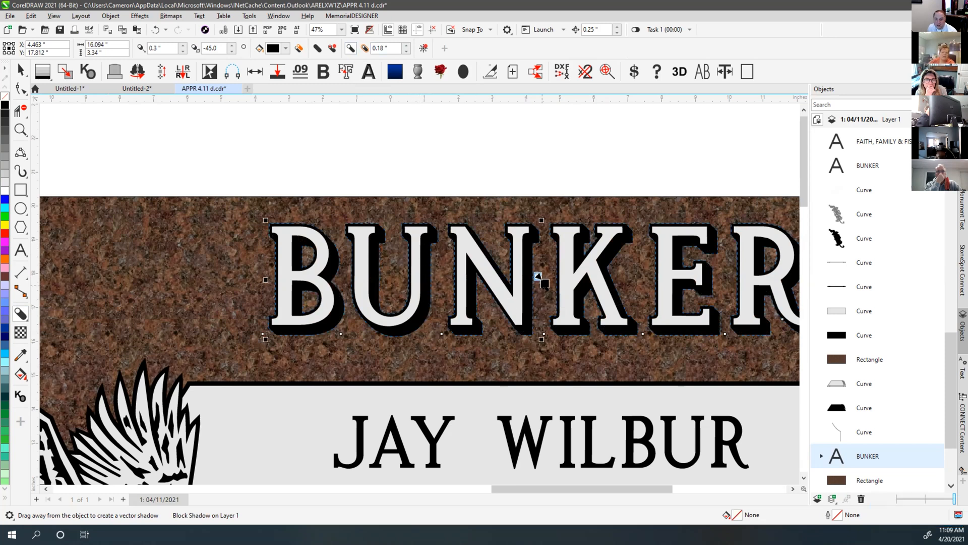
# Adjust the block shadow's direction and depth so it falls down and right
pyautogui.moveTo(544, 282); pyautogui.dragTo(545, 286)
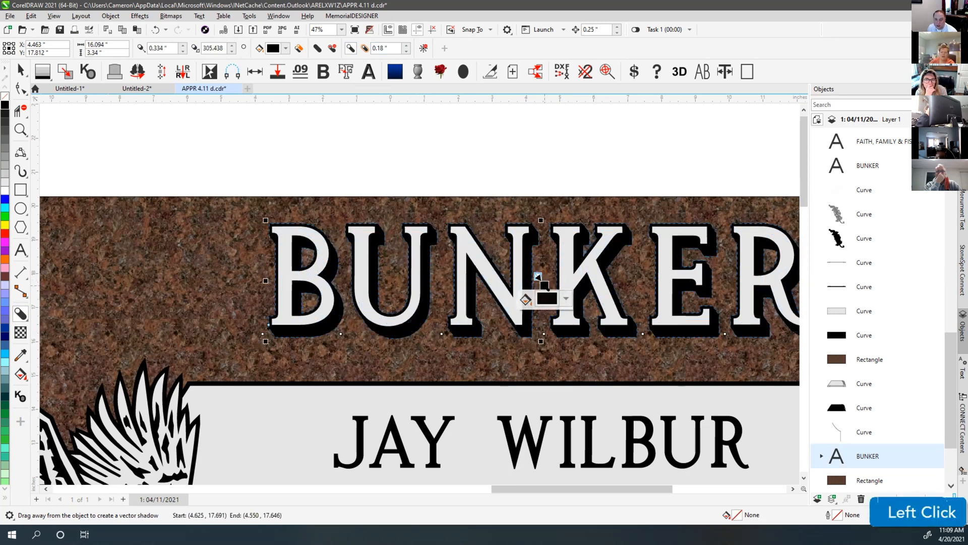
pyautogui.scroll(4, 543, 294)
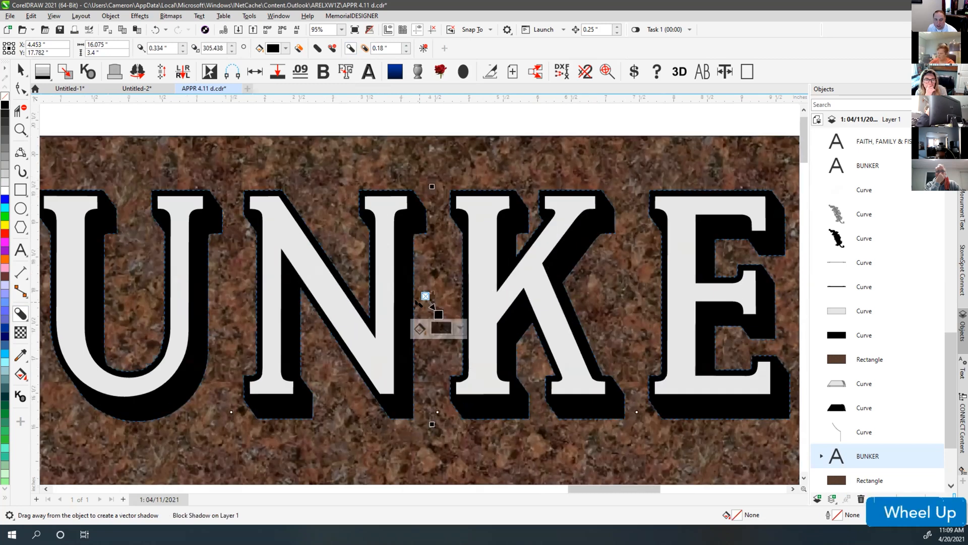
pyautogui.moveTo(427, 290)
pyautogui.mouseDown()
pyautogui.moveTo(423, 283)
pyautogui.moveTo(417, 301)
pyautogui.moveTo(424, 283)
pyautogui.mouseUp()
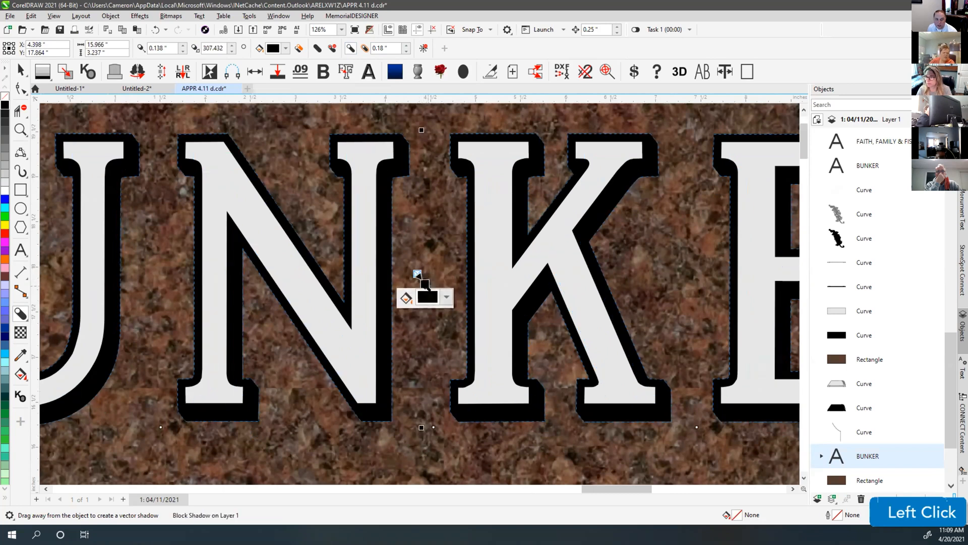
pyautogui.press('F4')
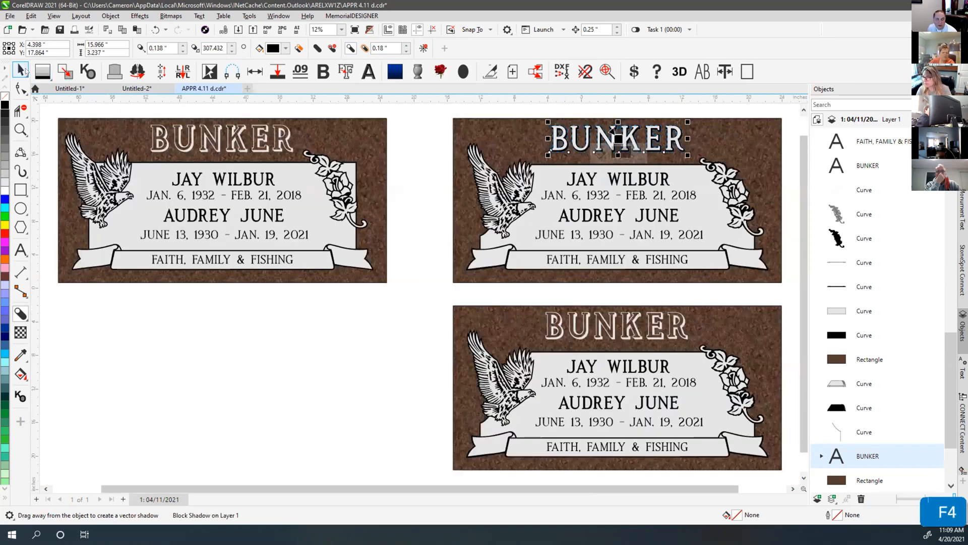
pyautogui.click(20, 69)
pyautogui.click(585, 110)
pyautogui.scroll(2, 598, 130)
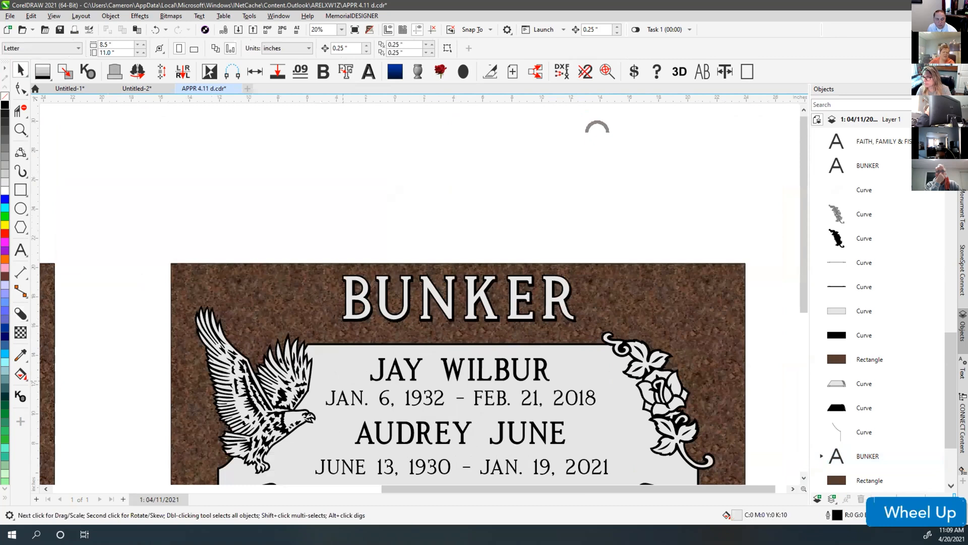
pyautogui.click(21, 314)
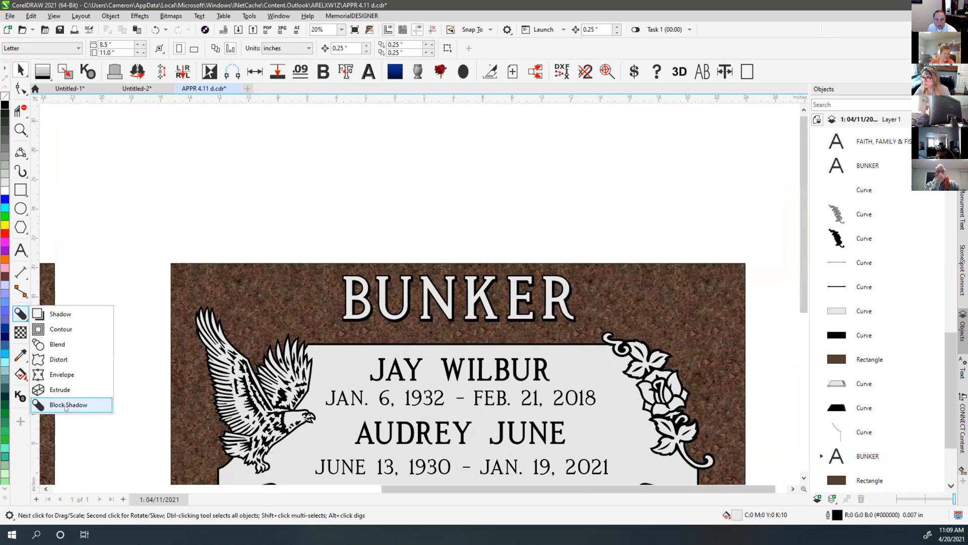
pyautogui.click(325, 198)
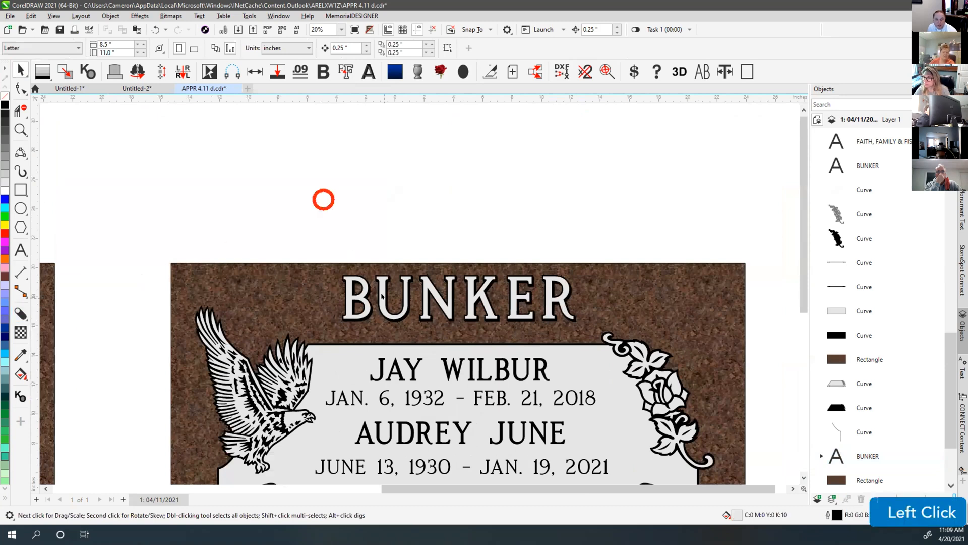
pyautogui.scroll(3, 424, 263)
pyautogui.hotkey('ctrl', 'z')
pyautogui.hotkey('ctrl', 'z')
pyautogui.hotkey('ctrl', 'z')
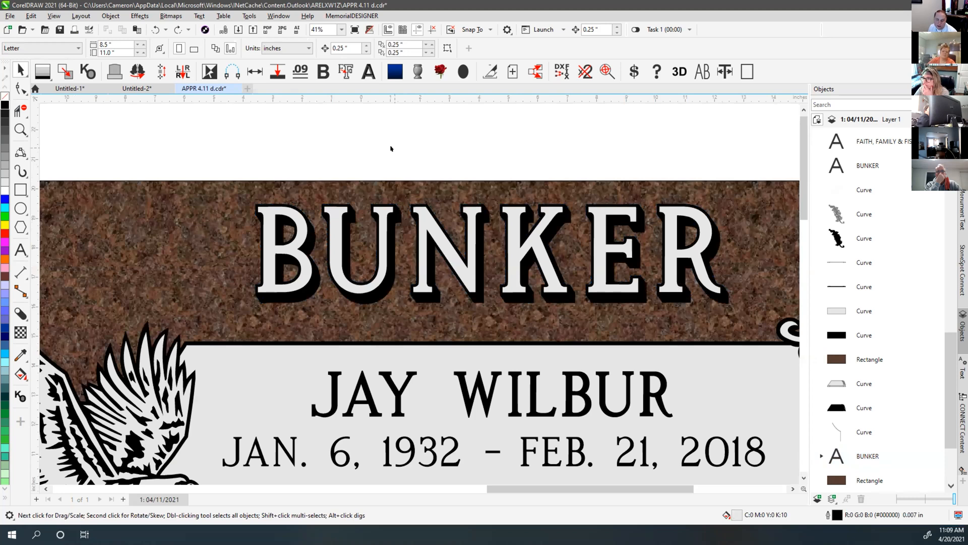
pyautogui.click(331, 220)
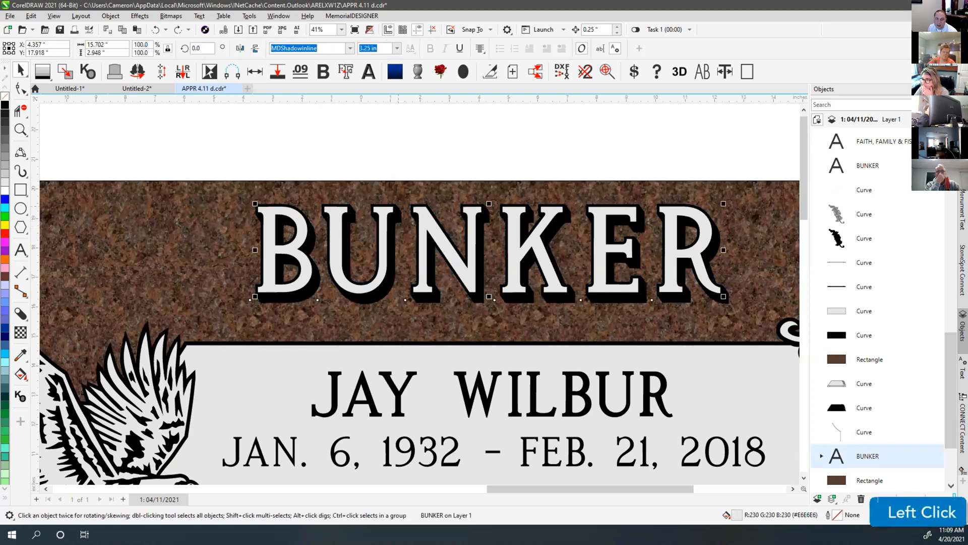
pyautogui.click(412, 160)
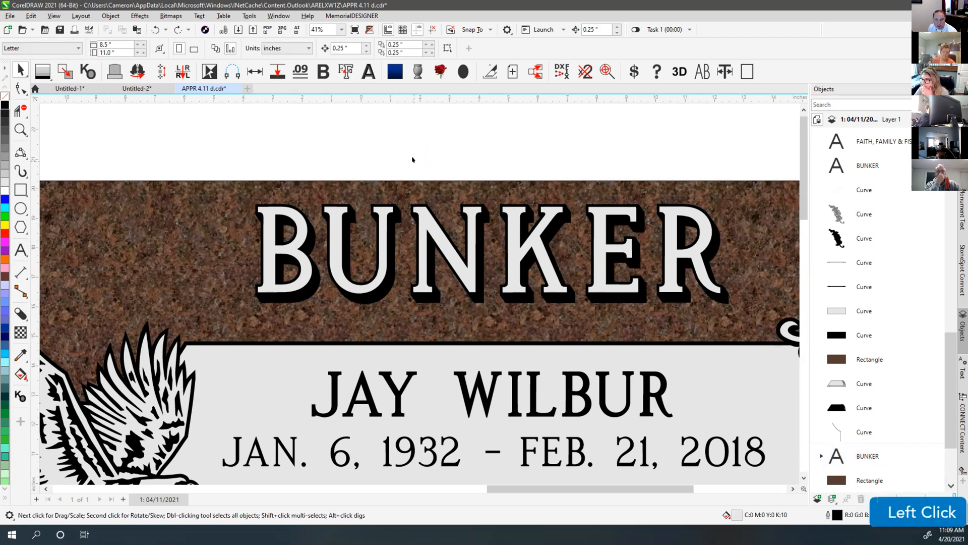
pyautogui.press('F4')
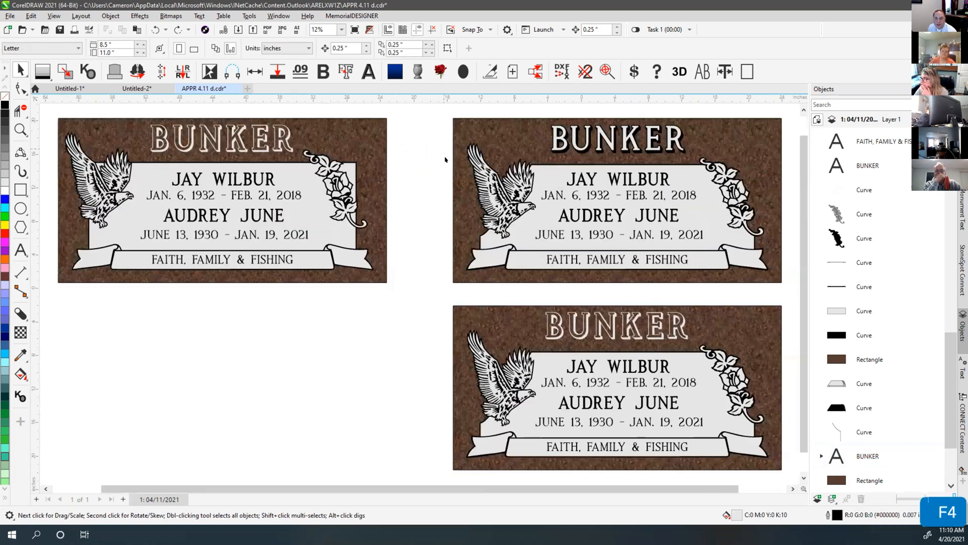
pyautogui.click(632, 108)
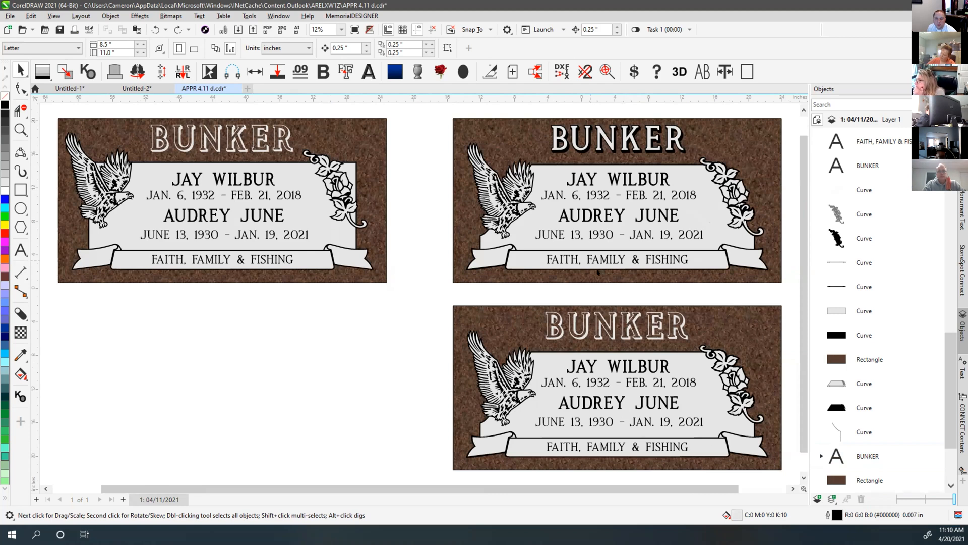
# Select the bottom headstone's BUNKER text and remove its white fill
pyautogui.click(585, 328)
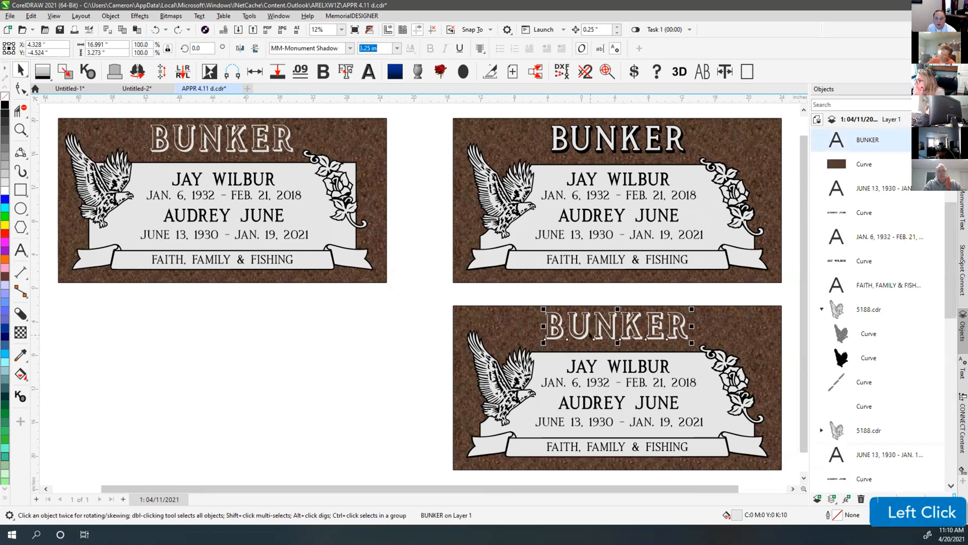
pyautogui.scroll(3, 590, 333)
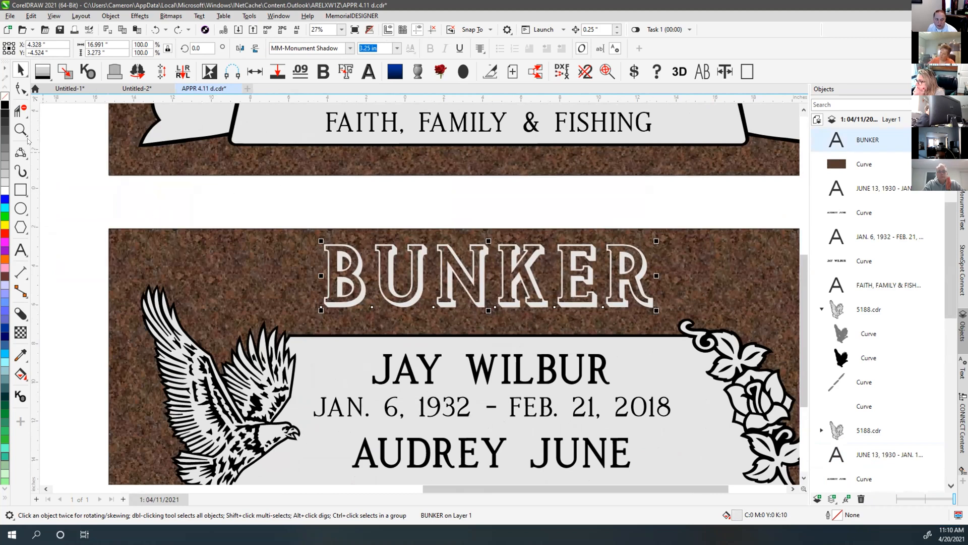
pyautogui.click(5, 96)
pyautogui.scroll(4, 383, 277)
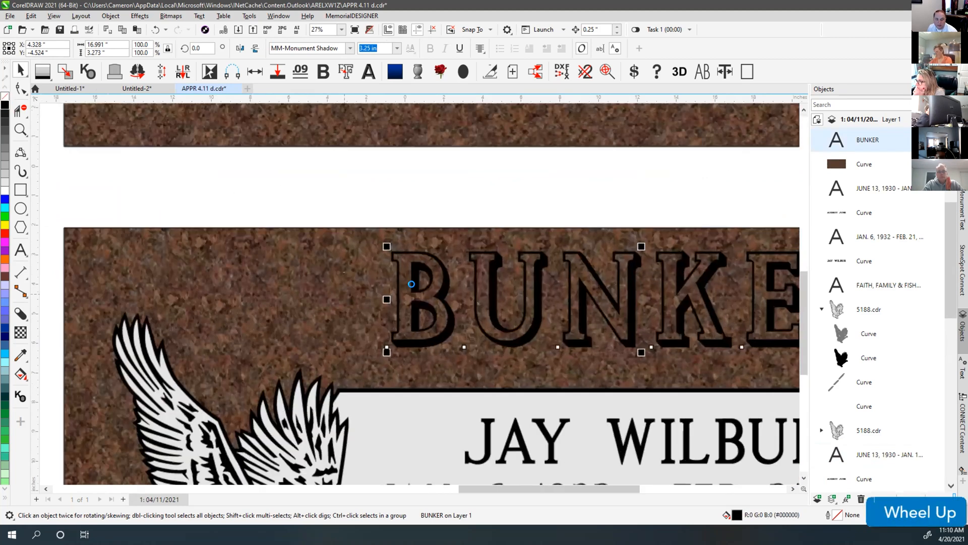
pyautogui.scroll(-2, 405, 380)
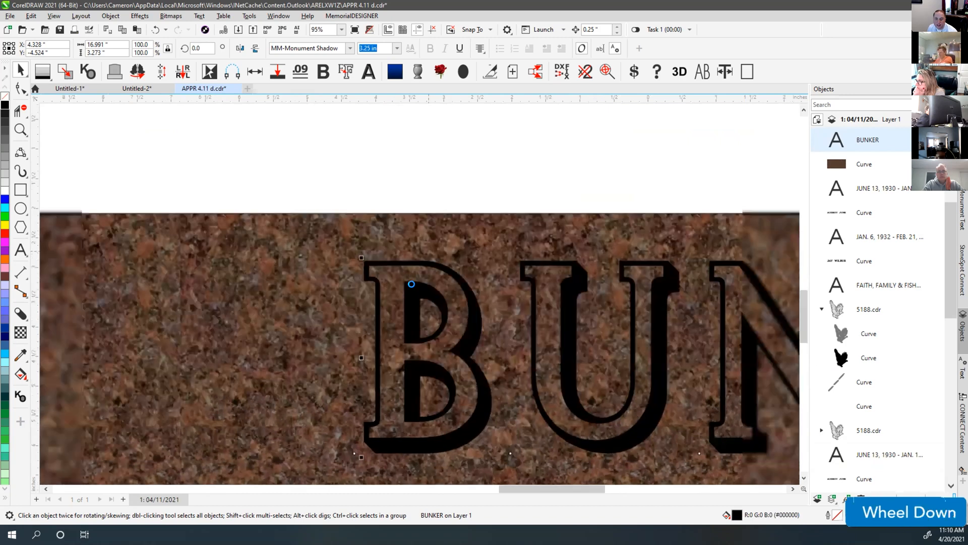
# Reposition BUNKER on the granite, nudged left, then try the MemorialDESIGNER Fill Greyscale button
pyautogui.click(408, 278)
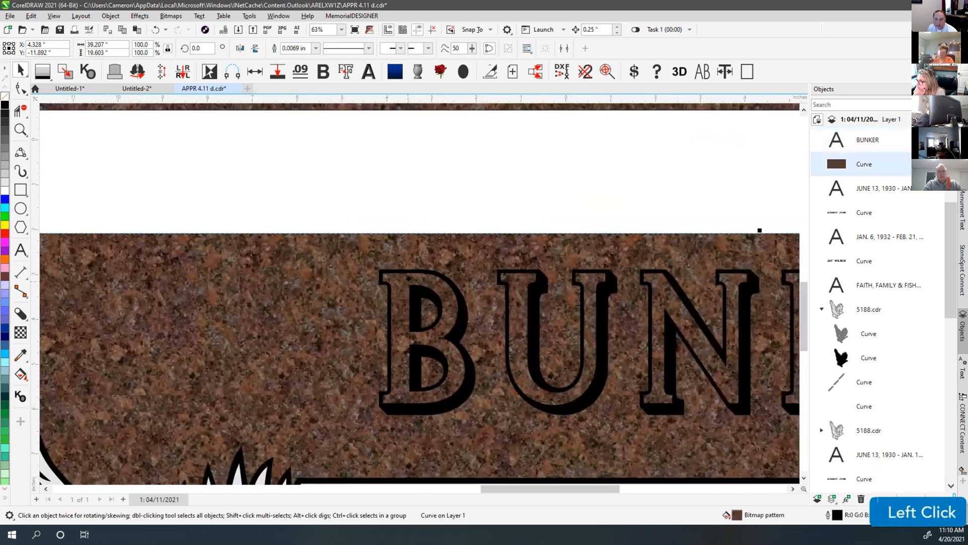
pyautogui.moveTo(407, 270); pyautogui.dragTo(398, 214)
pyautogui.click(398, 164)
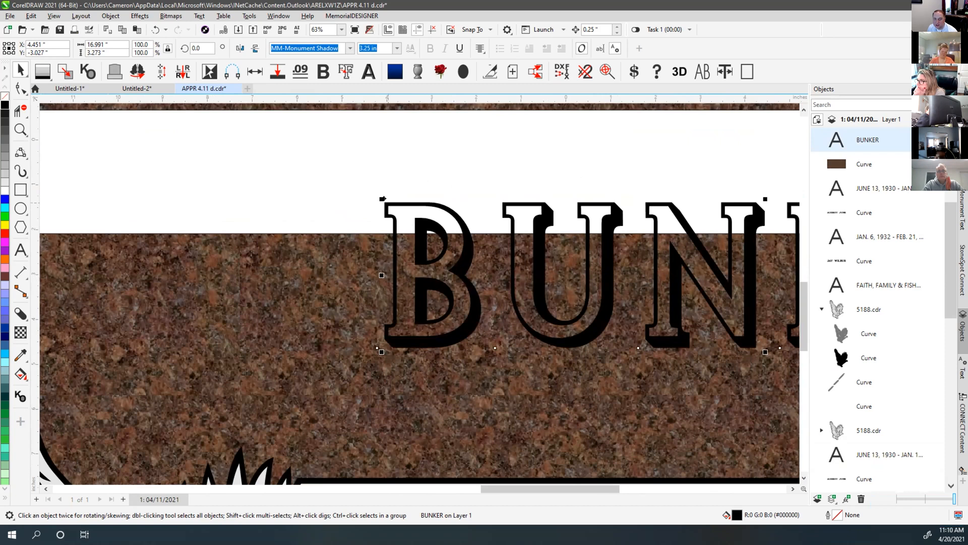
pyautogui.moveTo(400, 200); pyautogui.dragTo(398, 247)
pyautogui.scroll(-2, 393, 246)
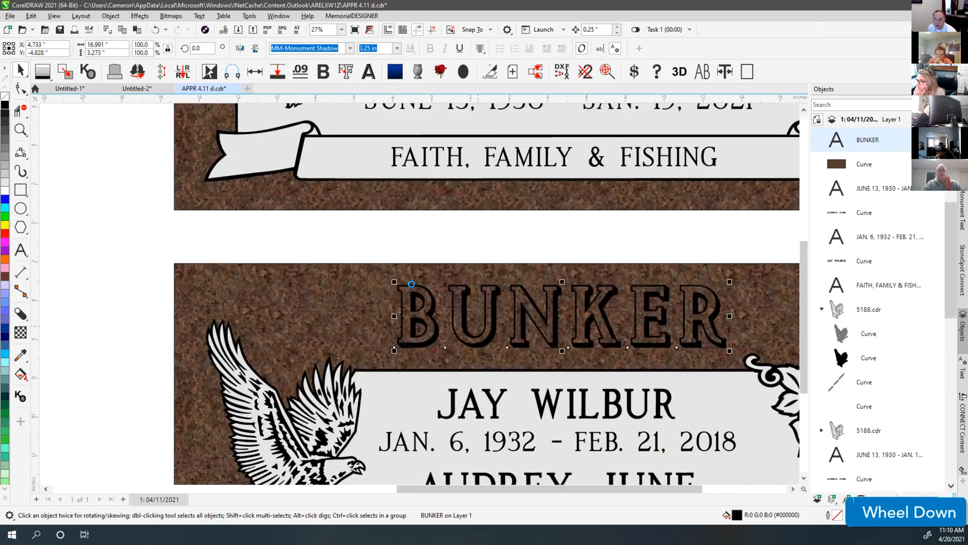
pyautogui.scroll(1, 411, 283)
pyautogui.scroll(2, 415, 294)
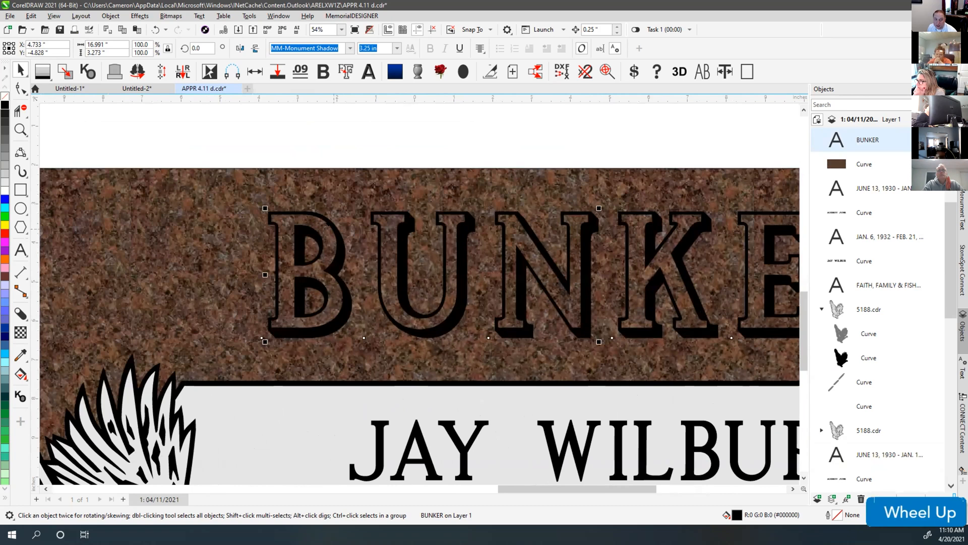
pyautogui.moveTo(290, 207); pyautogui.dragTo(287, 199)
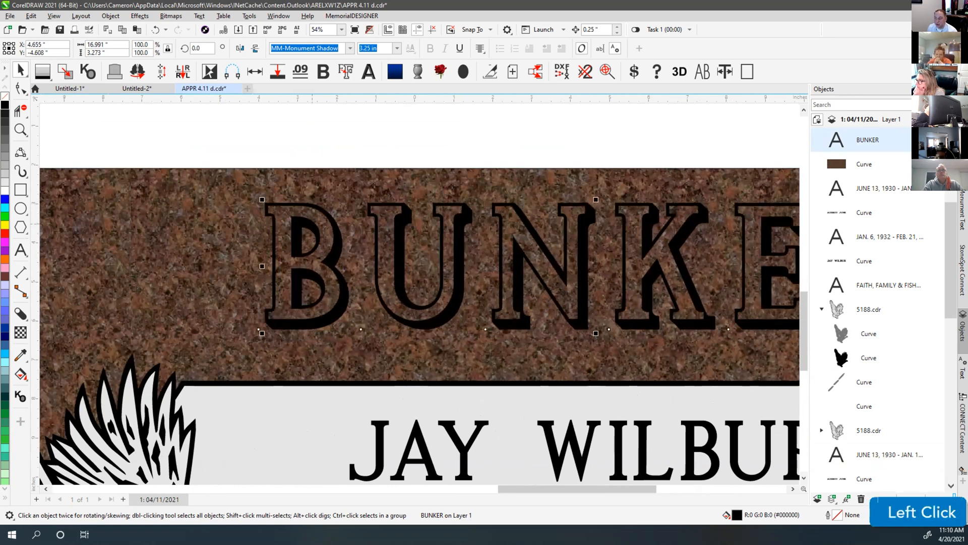
pyautogui.moveTo(288, 199); pyautogui.dragTo(275, 207)
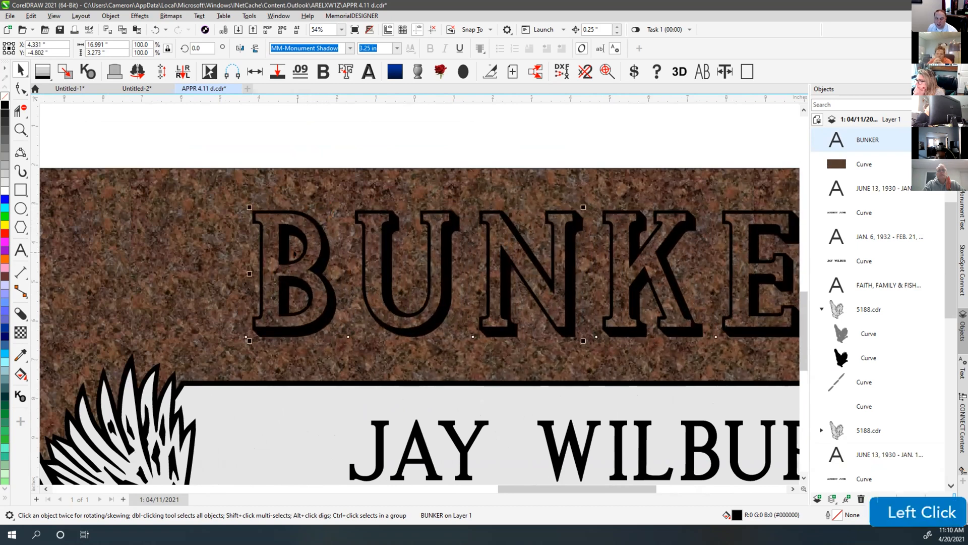
pyautogui.click(89, 74)
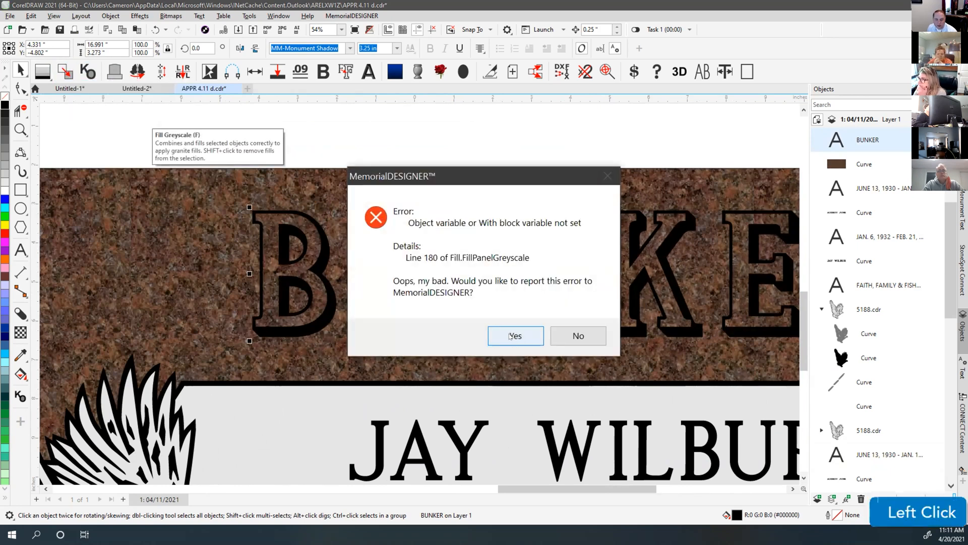
# Dismiss the error, convert BUNKER to curves, and apply the MemorialDESIGNER white fill
pyautogui.click(585, 334)
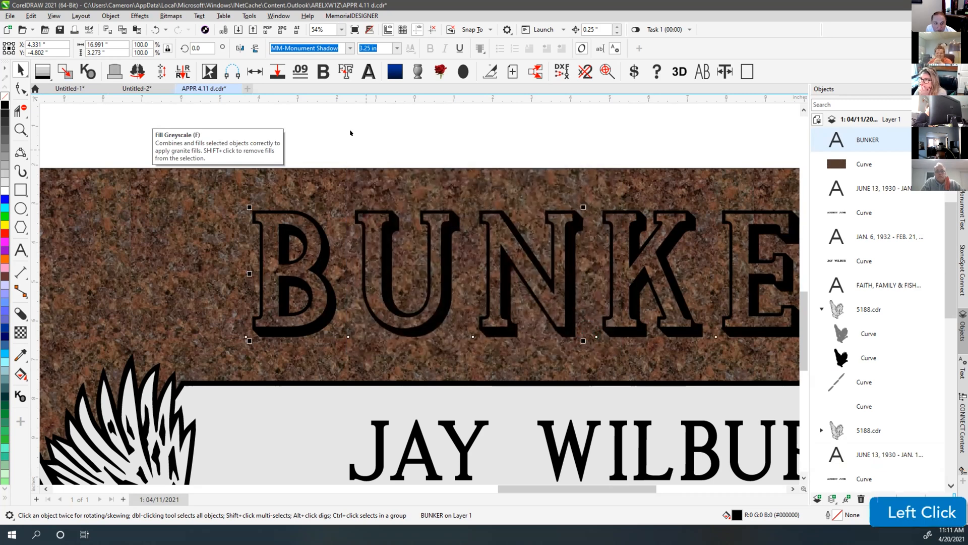
pyautogui.click(272, 210)
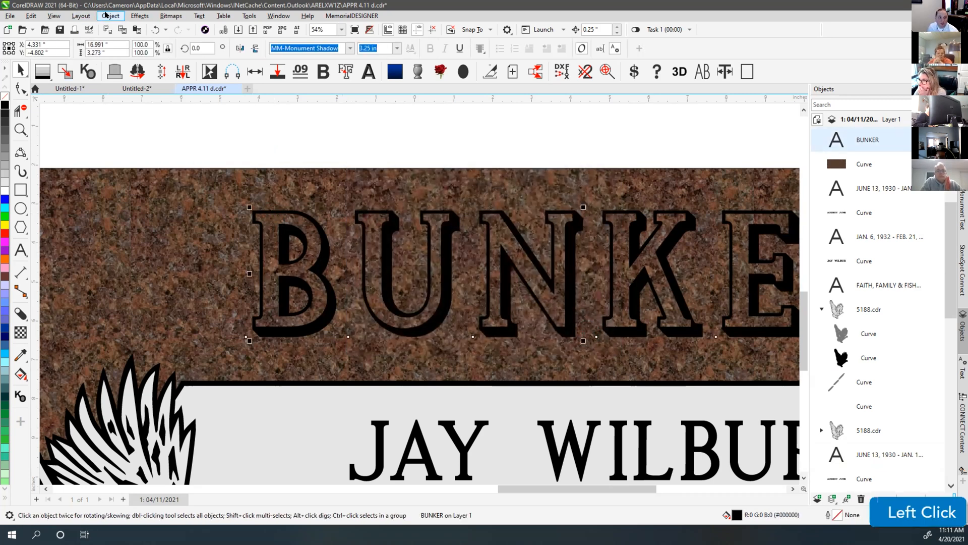
pyautogui.click(110, 15)
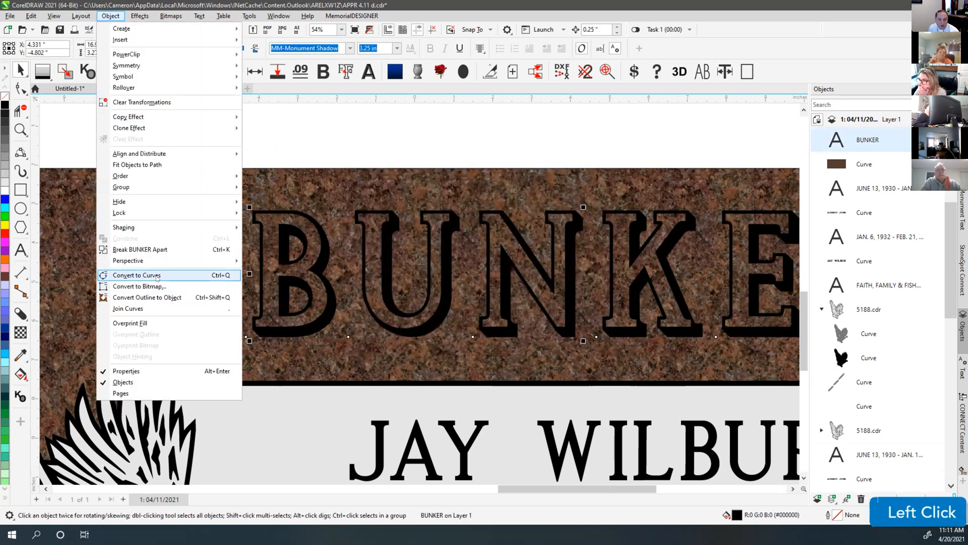
pyautogui.click(157, 276)
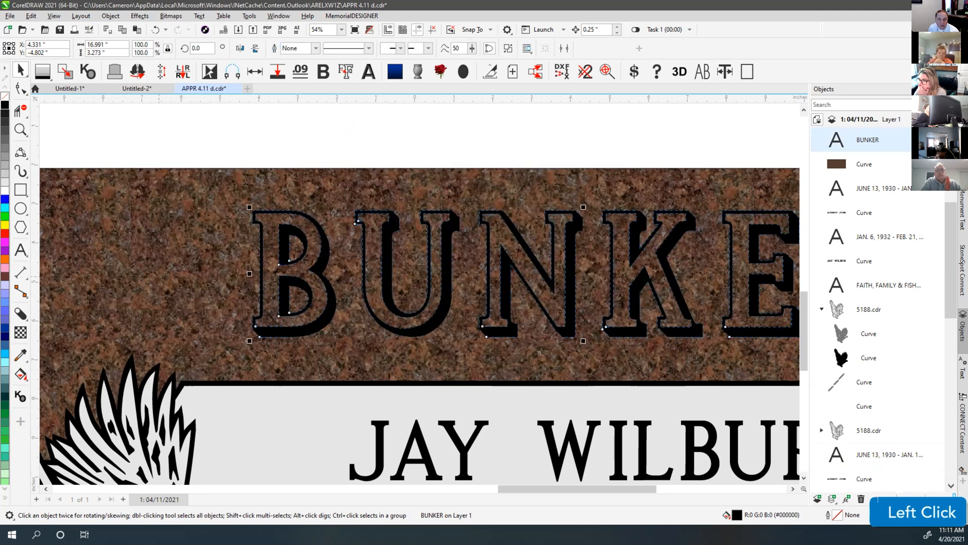
pyautogui.click(65, 71)
# Test the white B by pulling it off its shadow, then undo the move
pyautogui.click(439, 147)
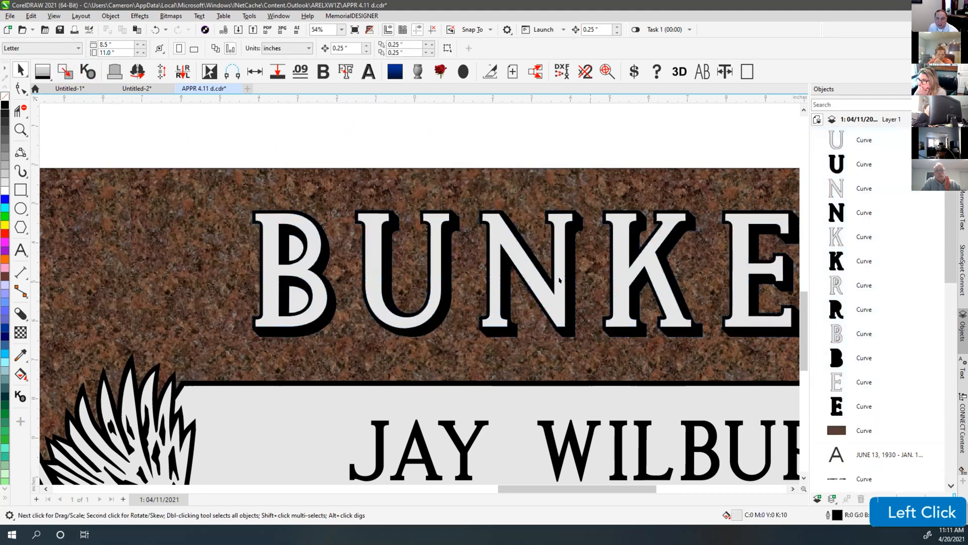
pyautogui.click(291, 245)
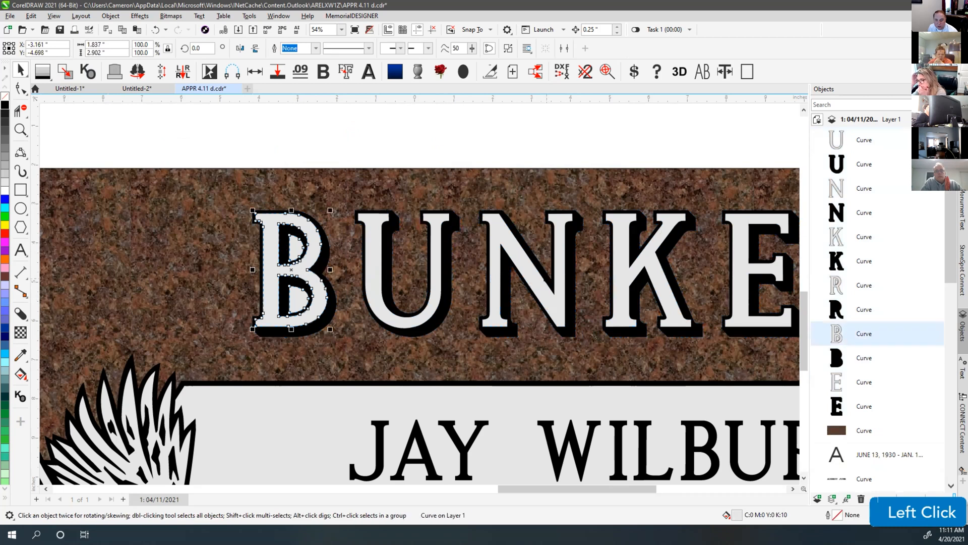
pyautogui.scroll(-1, 292, 245)
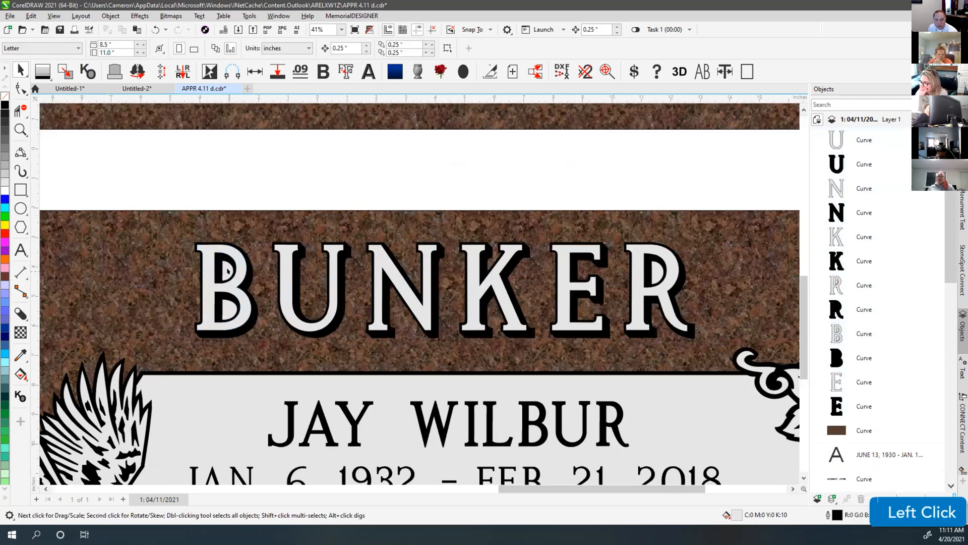
pyautogui.moveTo(227, 261); pyautogui.dragTo(270, 183)
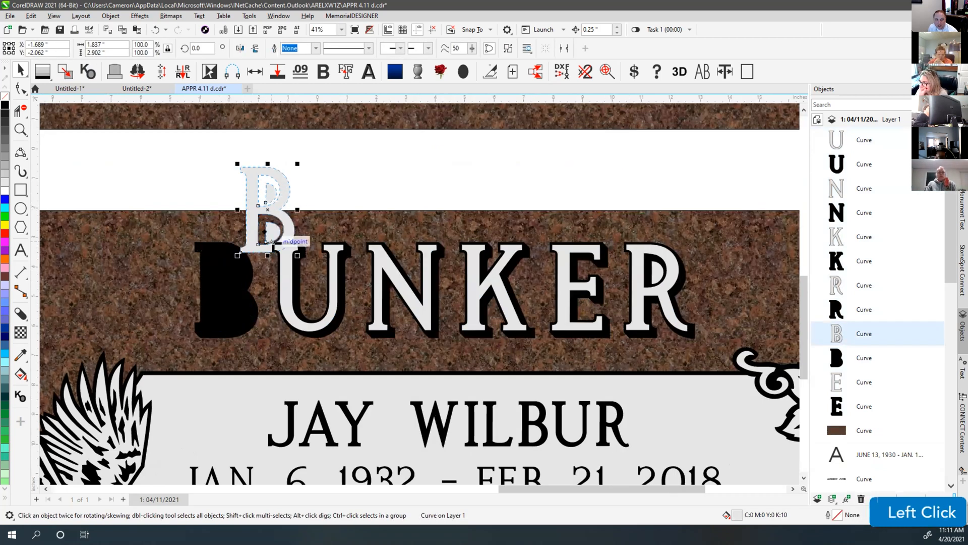
pyautogui.hotkey('ctrl', 'z')
pyautogui.click(236, 186)
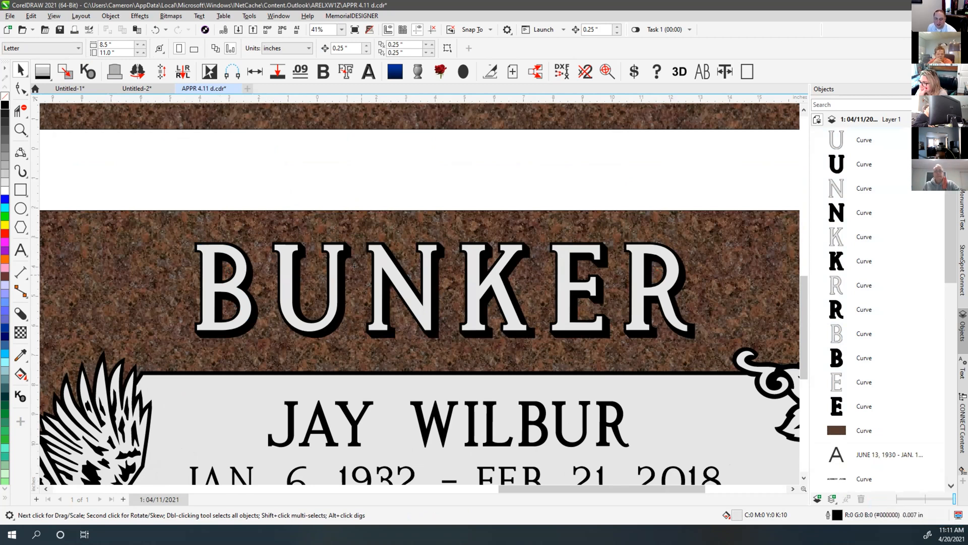
pyautogui.press('Escape')
# Inspect the outlined R, E and K letter shapes individually
pyautogui.click(325, 231)
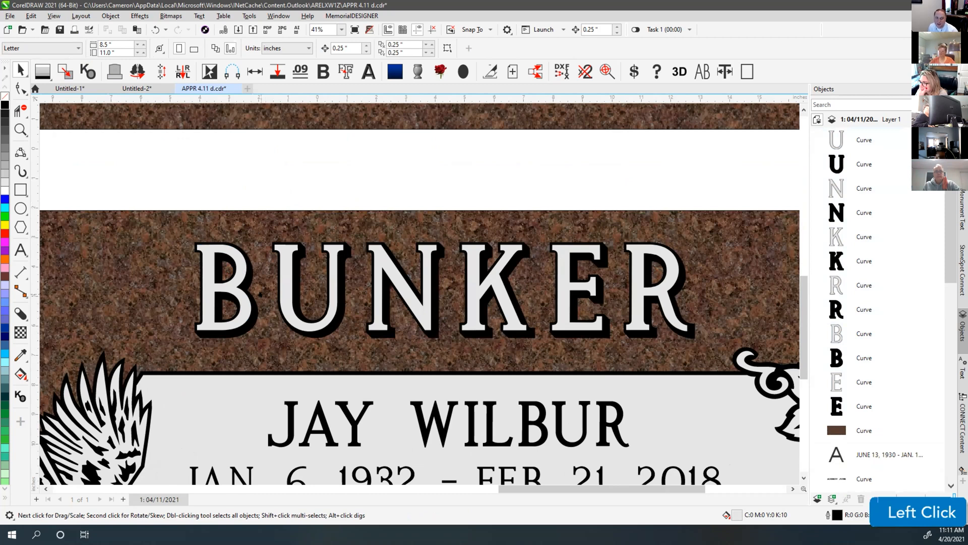
pyautogui.click(679, 191)
pyautogui.click(639, 261)
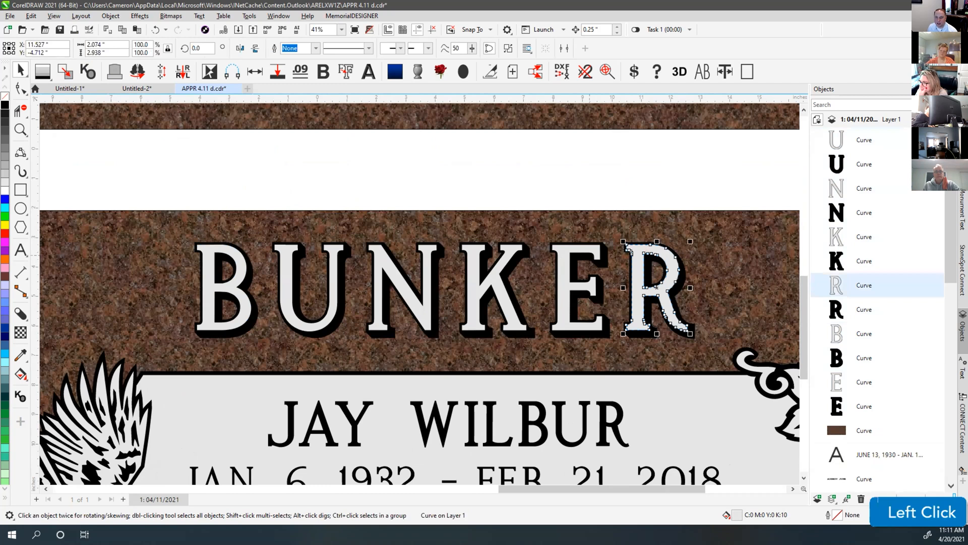
pyautogui.click(569, 248)
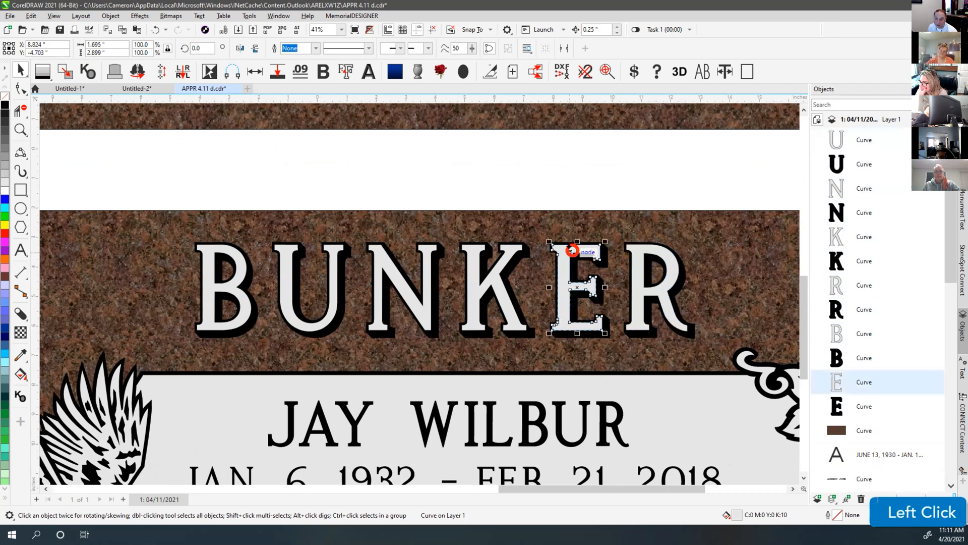
pyautogui.click(501, 265)
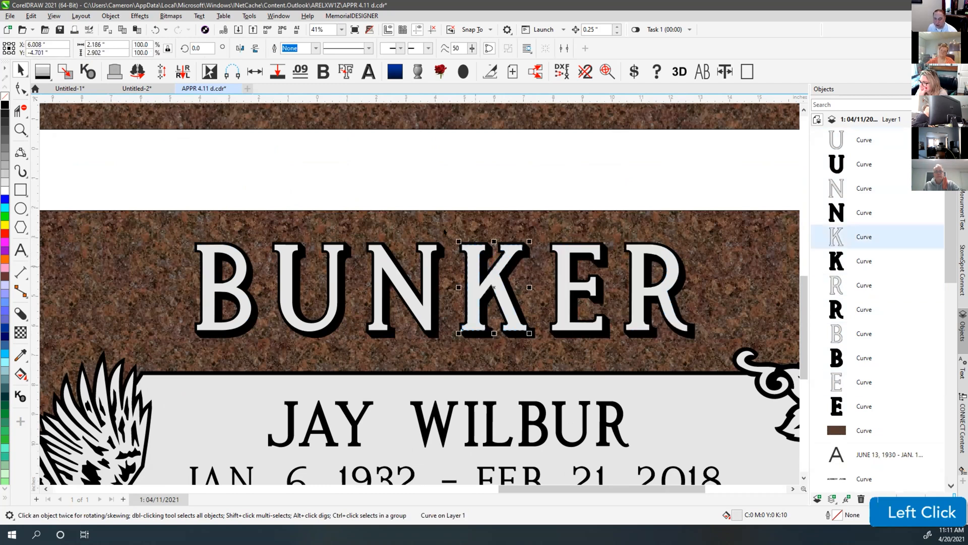
pyautogui.click(439, 190)
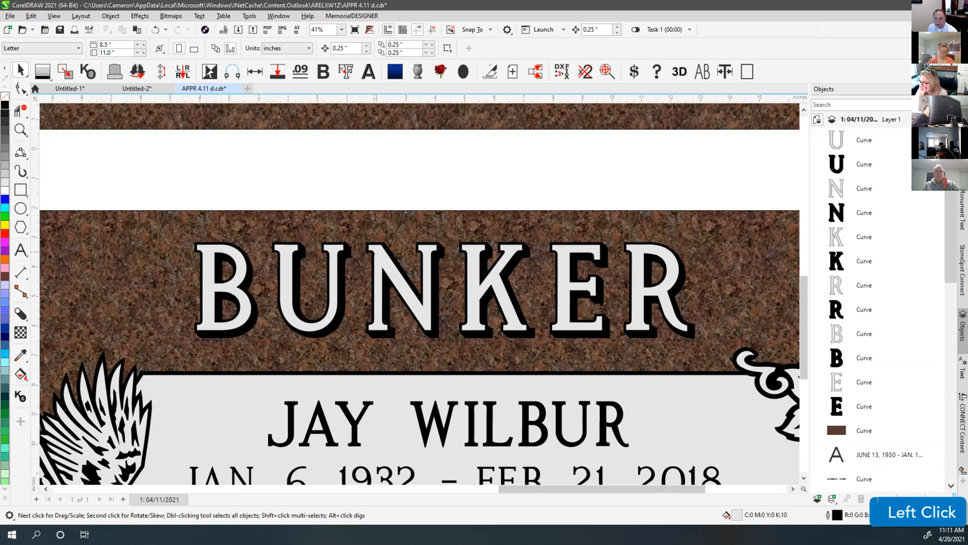
pyautogui.scroll(-5, 429, 174)
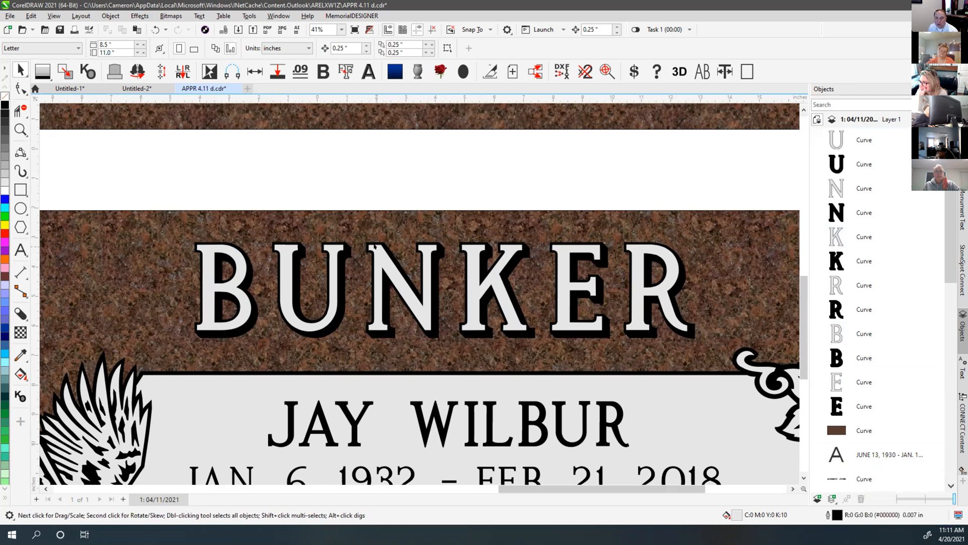
# Try widening BUNKER's letter spacing with the Shape tool, then undo the change
pyautogui.scroll(-1, 429, 174)
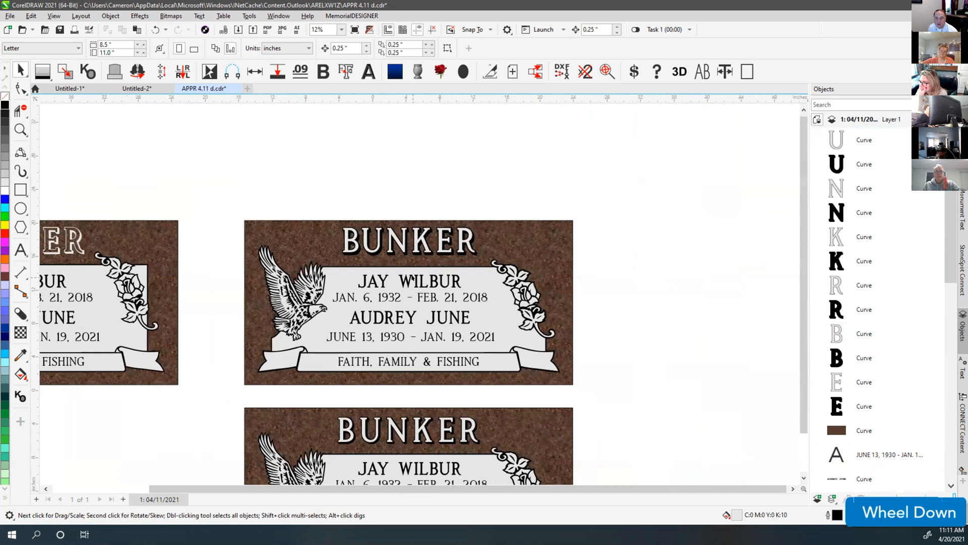
pyautogui.scroll(3, 391, 197)
pyautogui.click(362, 278)
pyautogui.click(20, 89)
pyautogui.moveTo(565, 307); pyautogui.dragTo(597, 306)
pyautogui.click(314, 304)
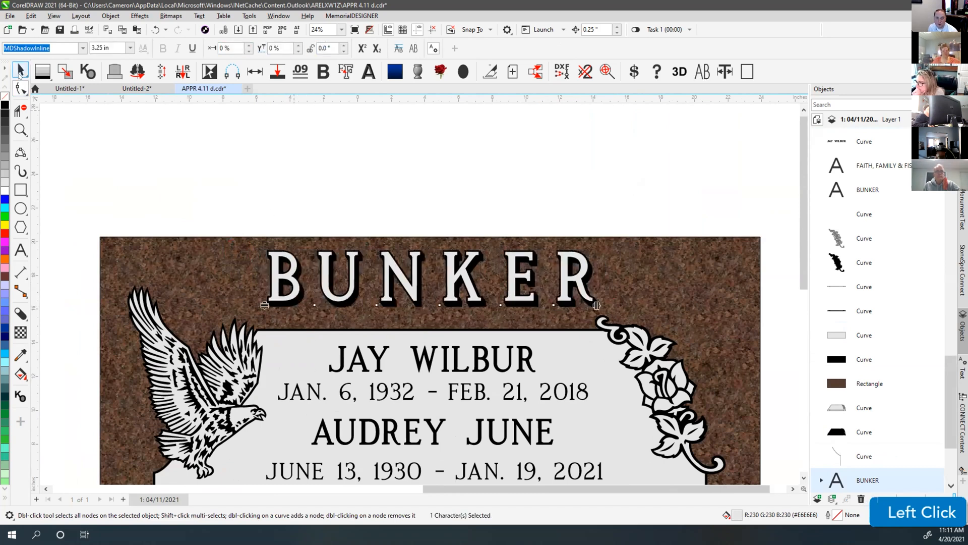
pyautogui.click(21, 70)
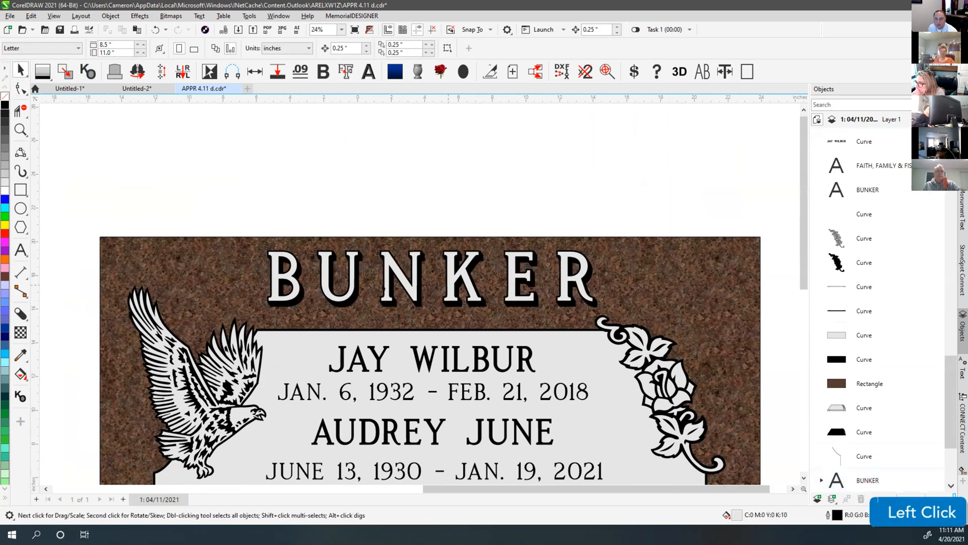
pyautogui.hotkey('ctrl', 'z')
pyautogui.hotkey('ctrl', 'z')
# View all three designs with F4, inspect each BUNKER lettering, and open the fills library
pyautogui.click(445, 212)
pyautogui.press('F4')
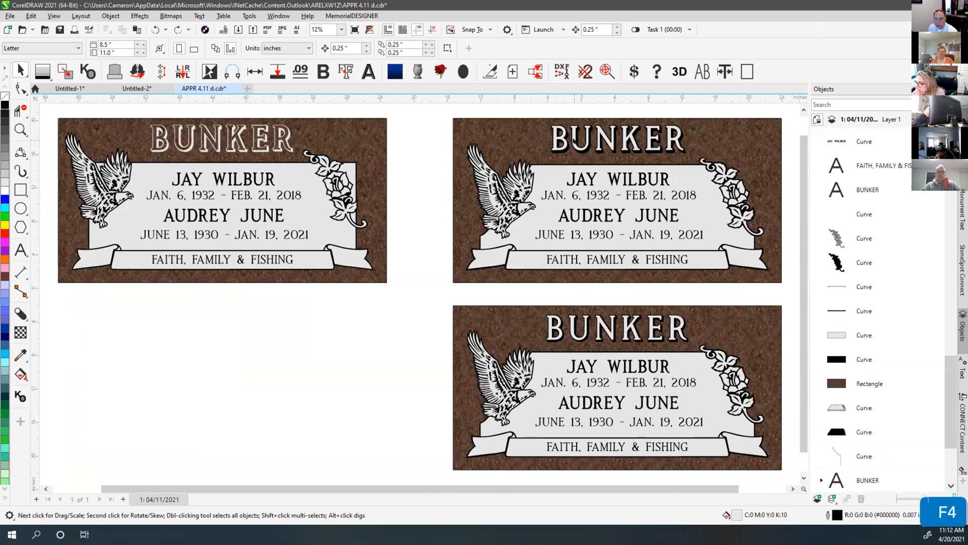
pyautogui.click(575, 139)
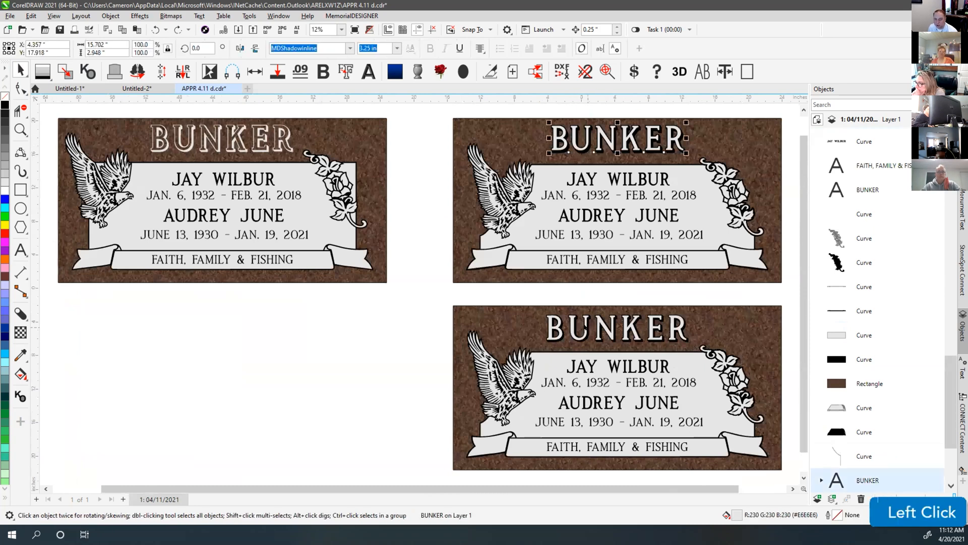
pyautogui.click(624, 296)
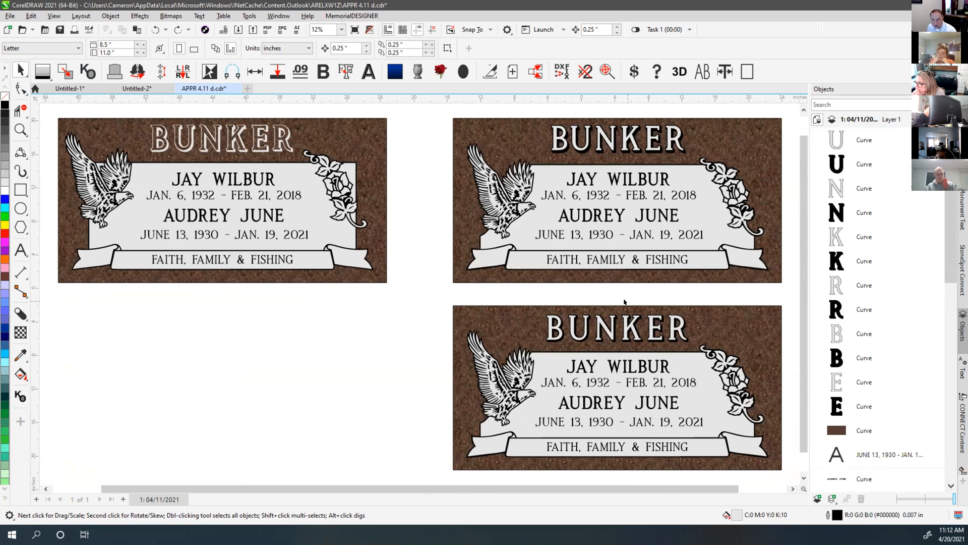
pyautogui.click(565, 108)
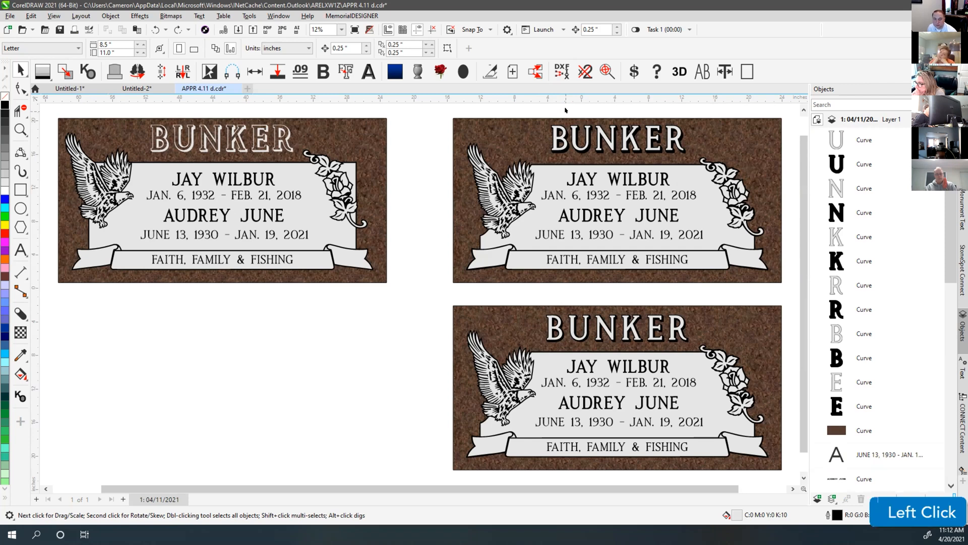
pyautogui.click(565, 108)
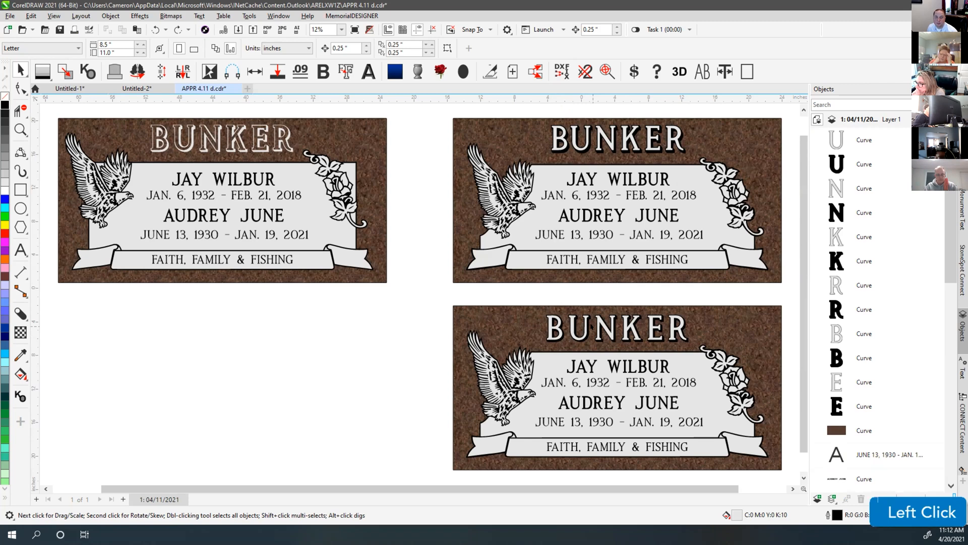
pyautogui.click(584, 324)
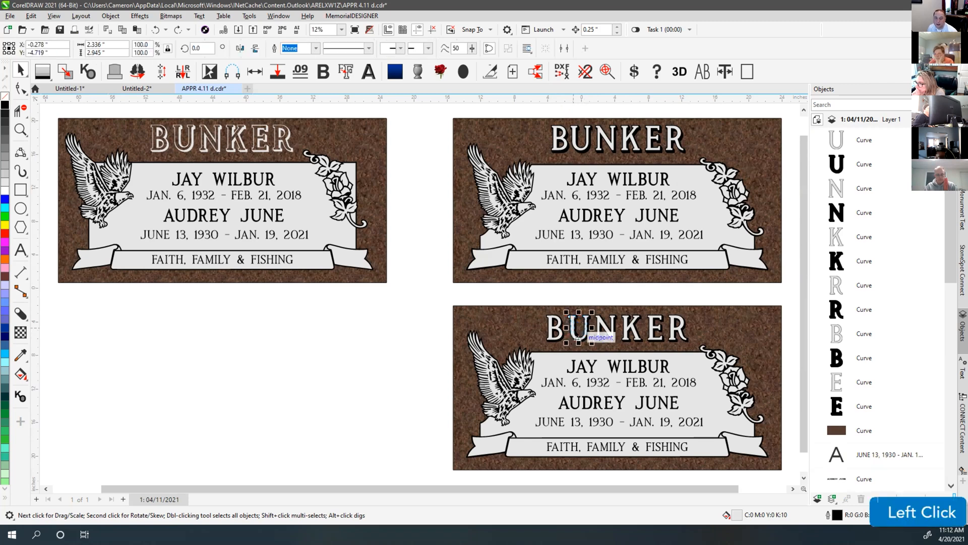
pyautogui.click(582, 297)
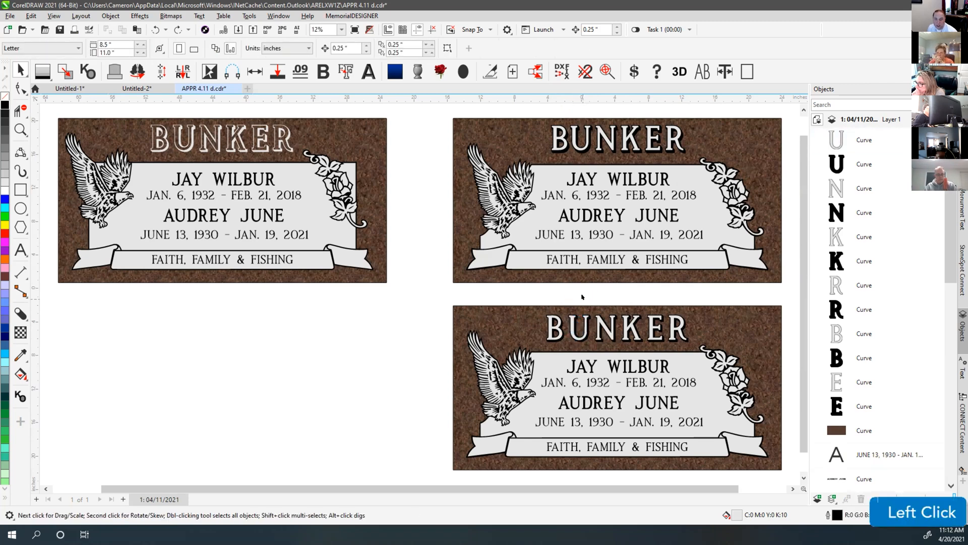
pyautogui.click(587, 150)
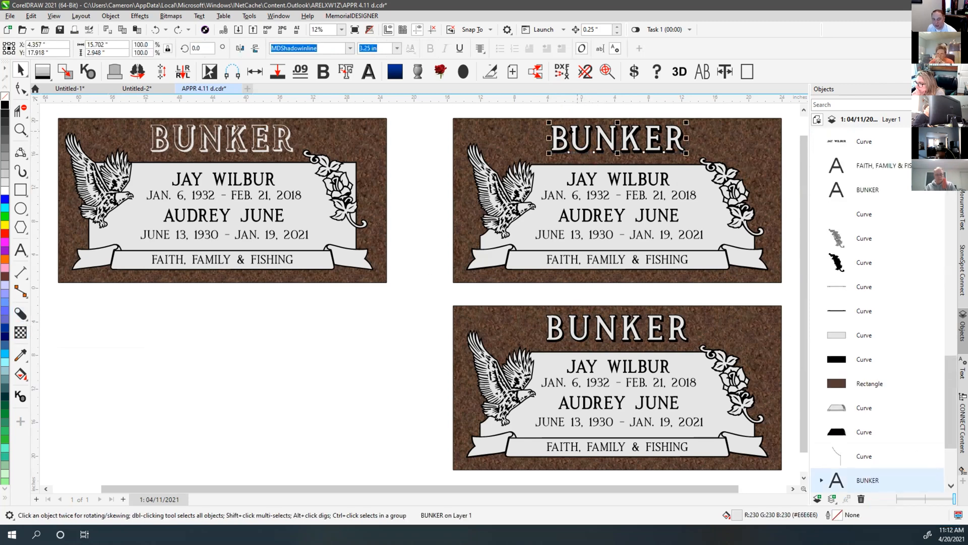
pyautogui.click(571, 290)
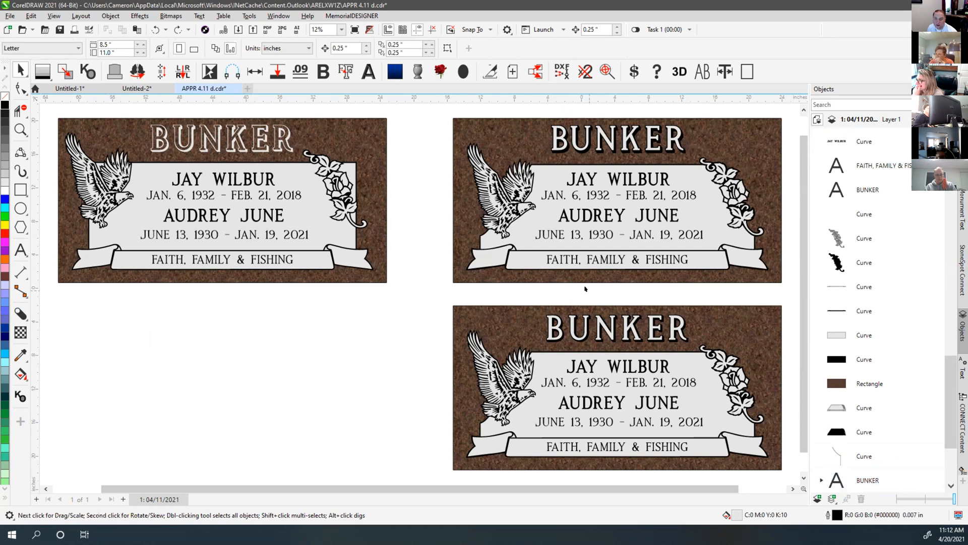
pyautogui.click(962, 209)
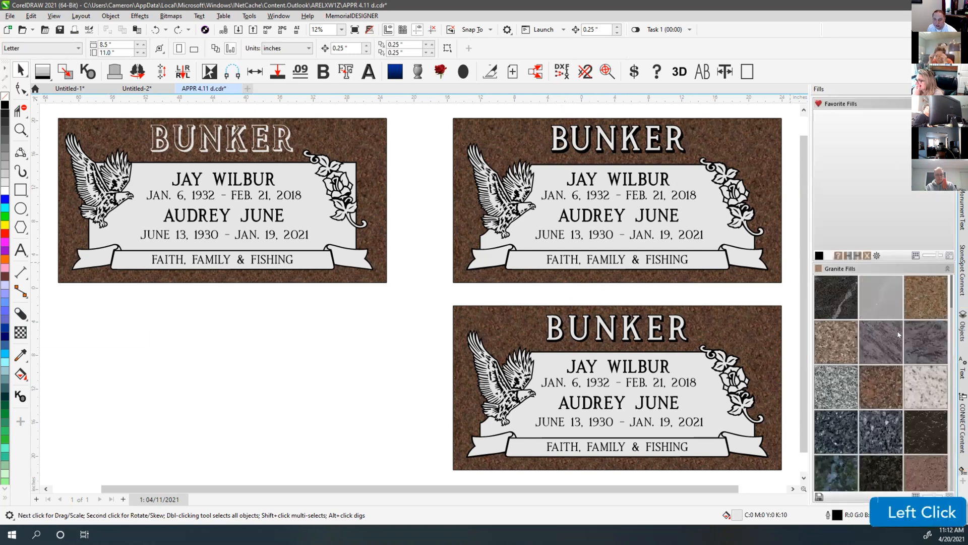
pyautogui.click(713, 143)
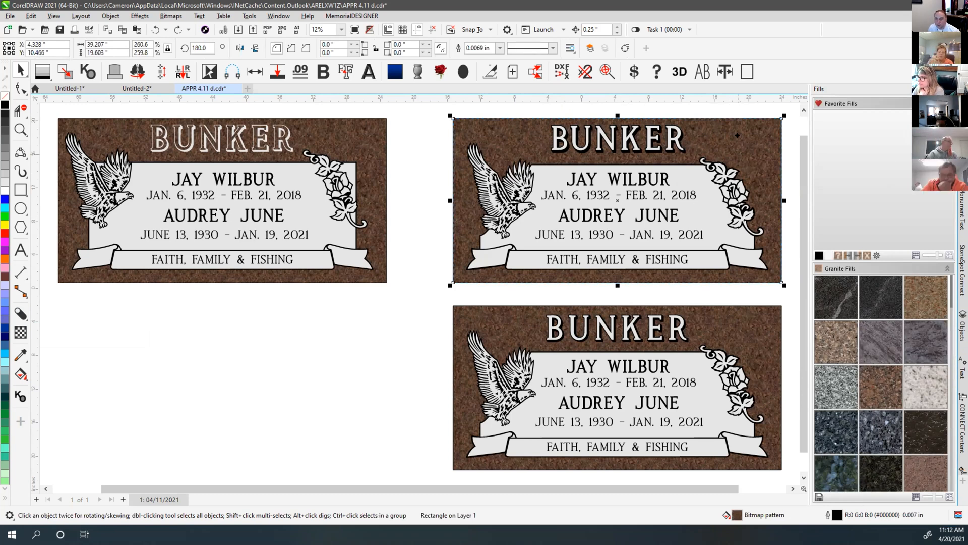
pyautogui.click(837, 255)
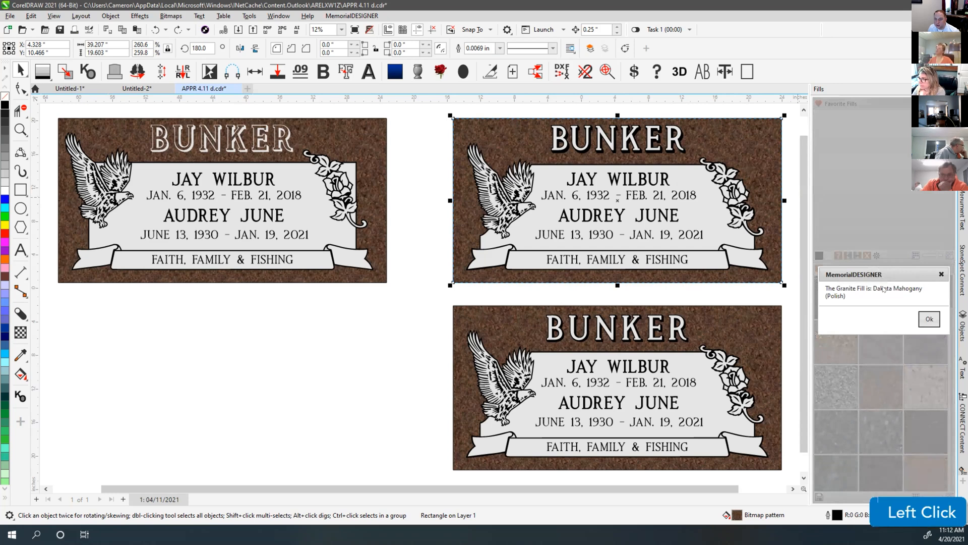
pyautogui.click(930, 319)
pyautogui.click(791, 182)
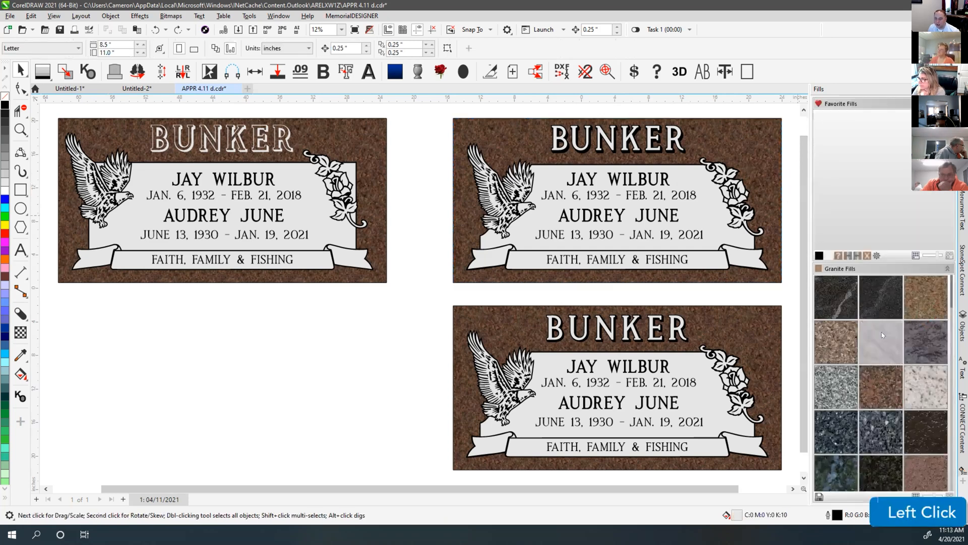
# Fill the three center panels with the light granite swatch from Granite Fills
pyautogui.scroll(-3, 888, 318)
pyautogui.scroll(-6, 888, 318)
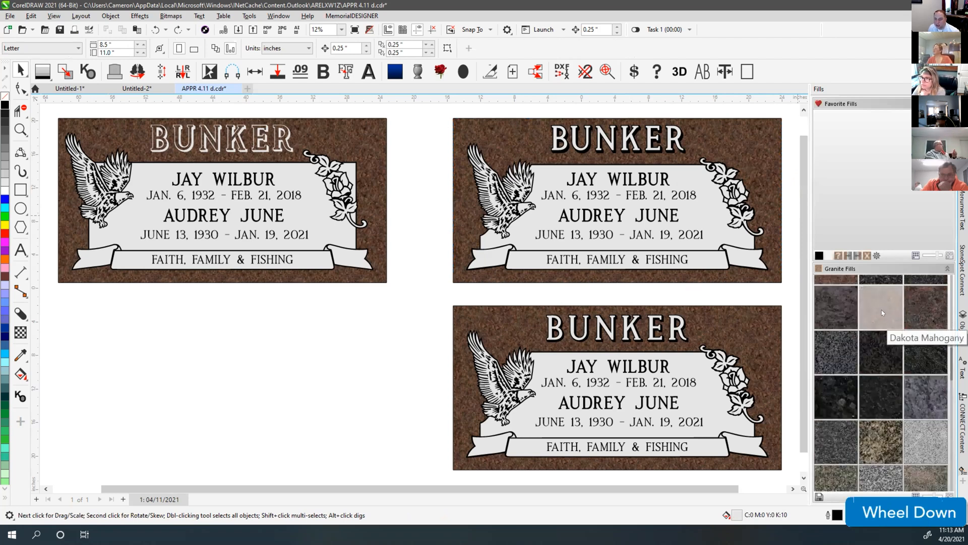
pyautogui.click(884, 311)
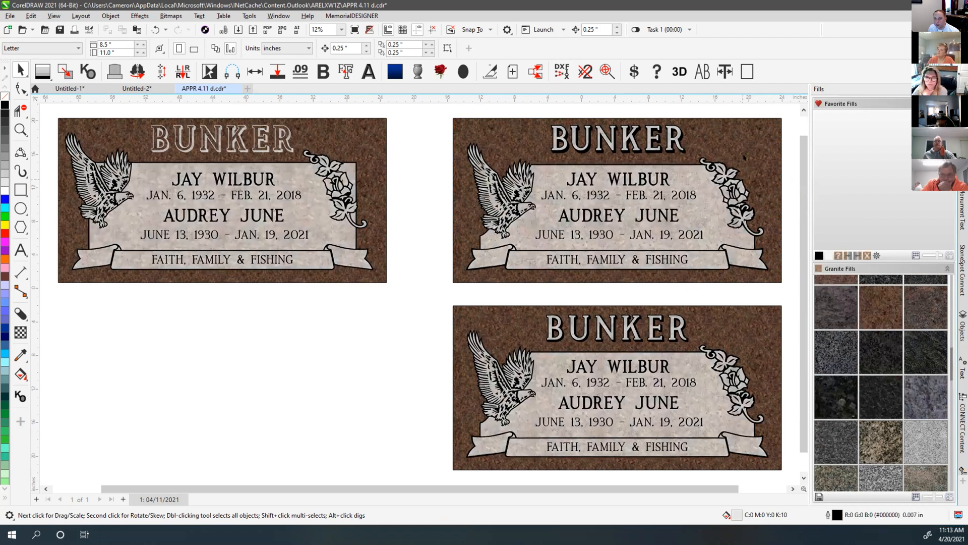
pyautogui.click(714, 110)
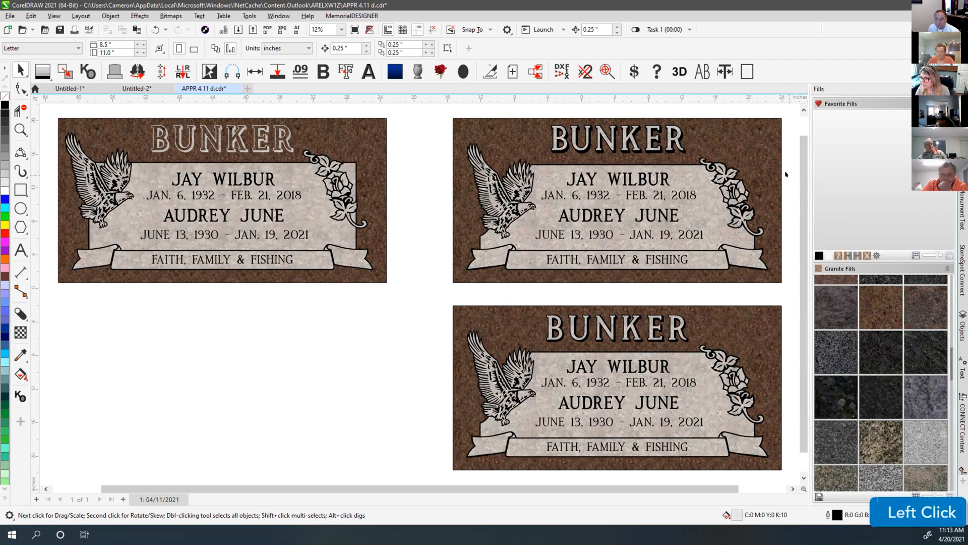
# Preview the headstones with To Grayscale, then undo the grayscale conversion
pyautogui.click(844, 256)
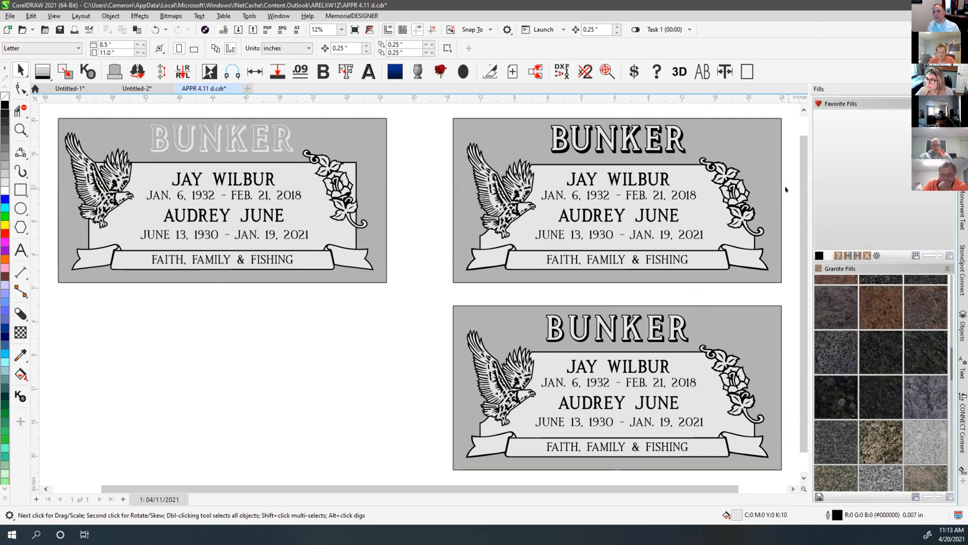
pyautogui.click(787, 239)
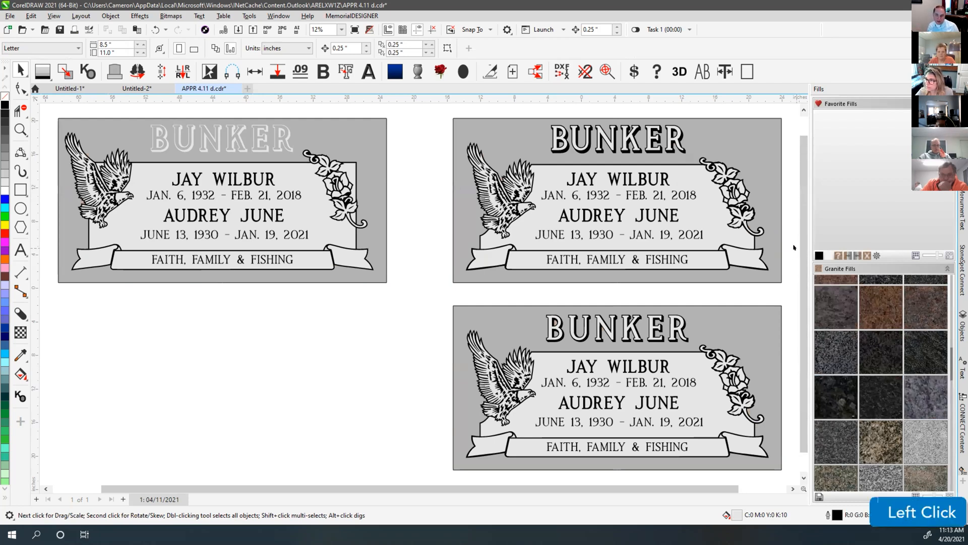
pyautogui.hotkey('ctrl', 'z')
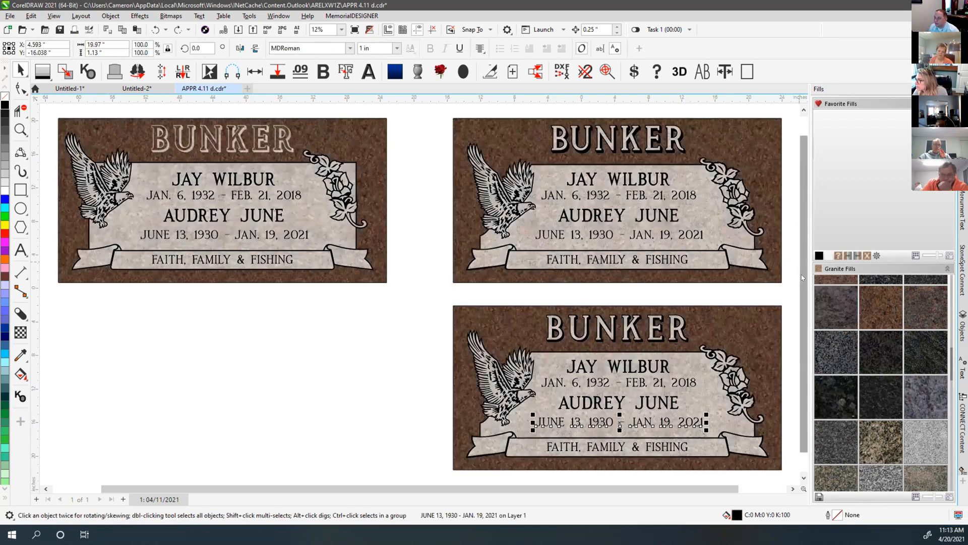
pyautogui.click(784, 110)
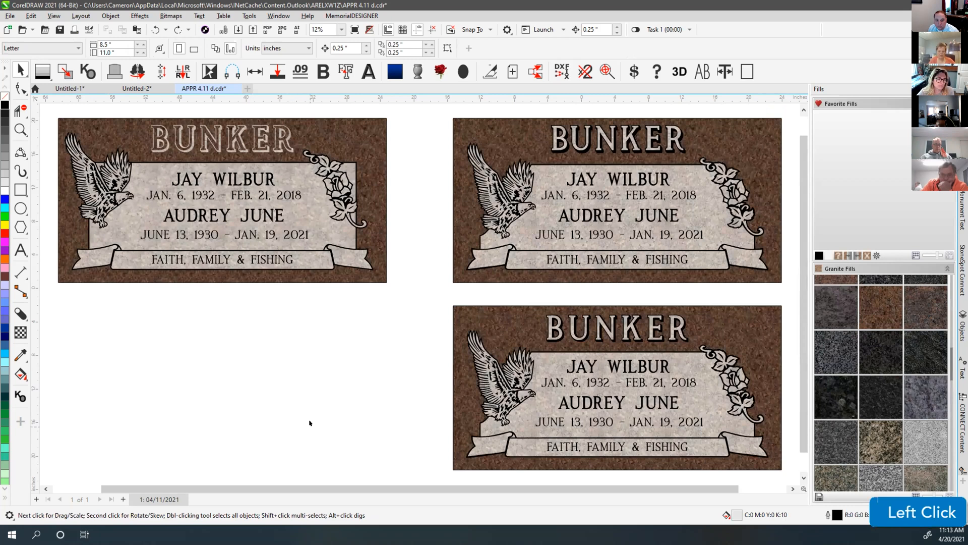
pyautogui.click(356, 360)
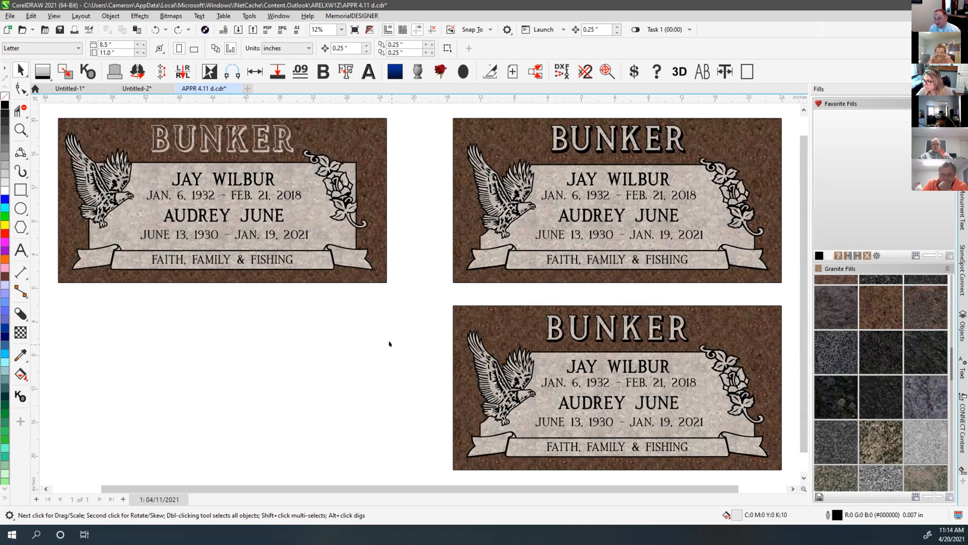
pyautogui.click(391, 326)
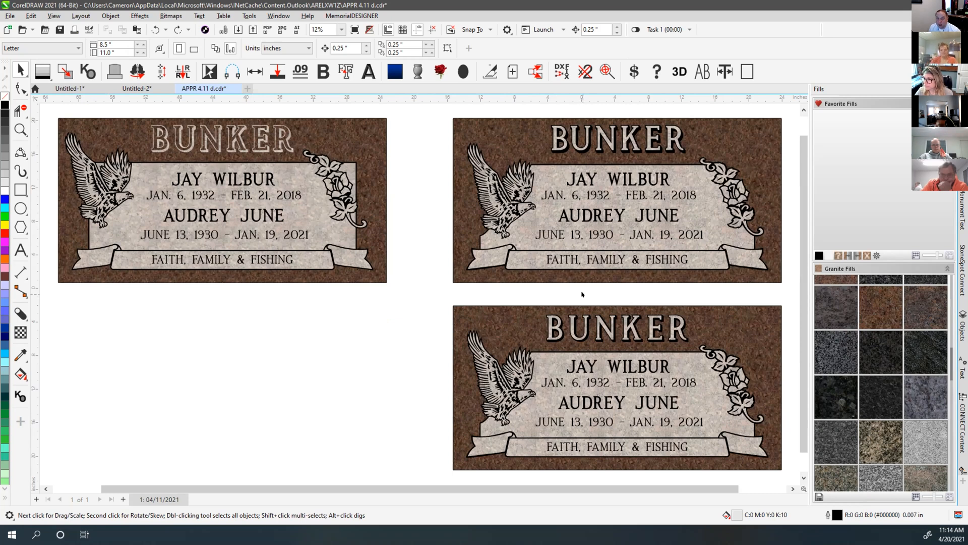
pyautogui.click(582, 294)
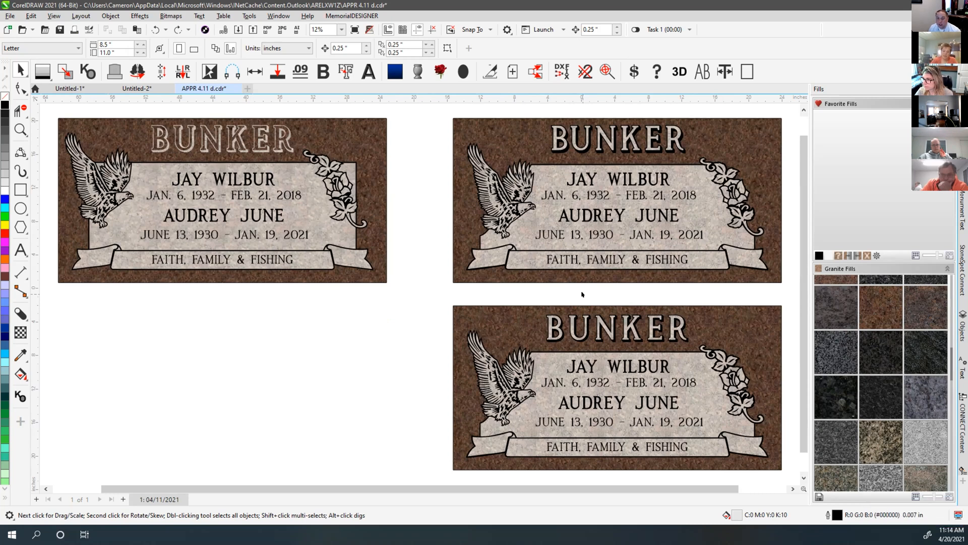
pyautogui.click(579, 289)
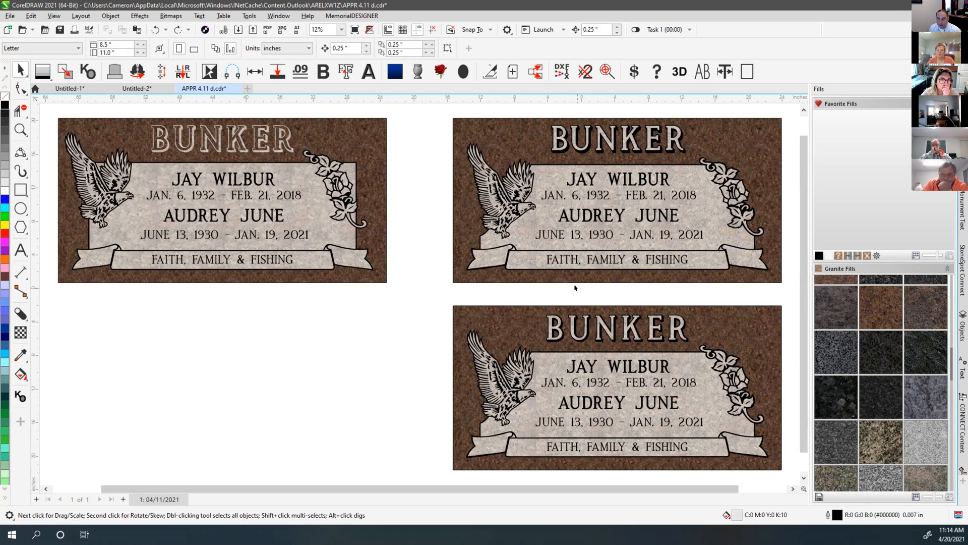
pyautogui.click(787, 245)
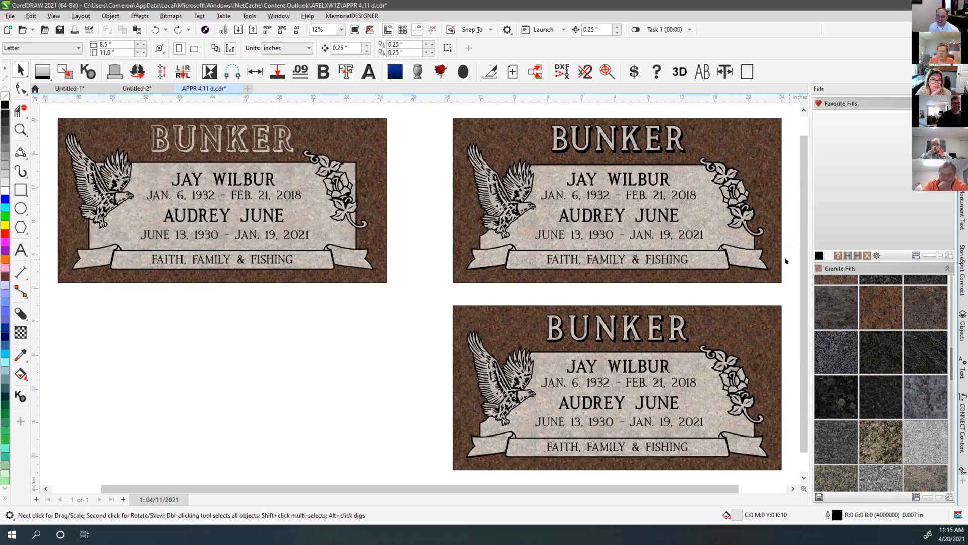
pyautogui.click(785, 212)
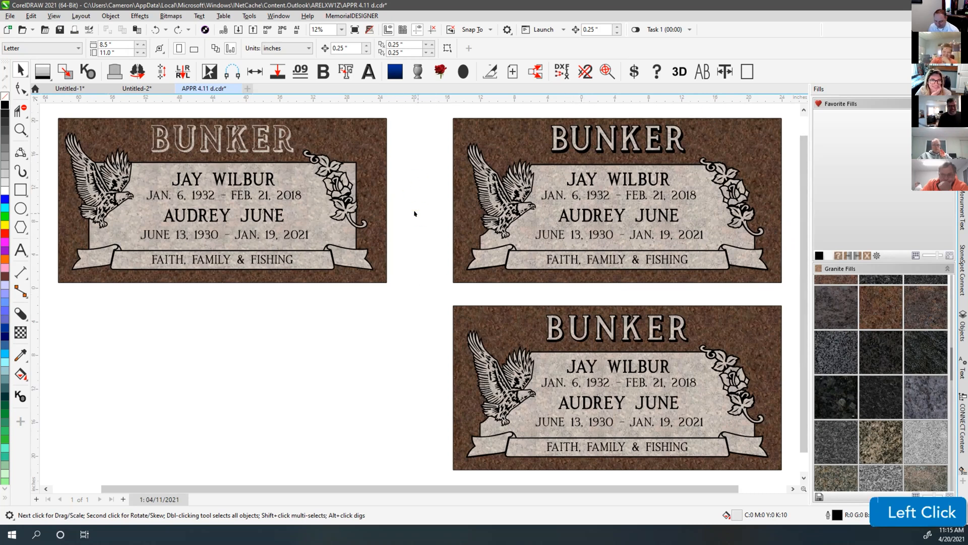
pyautogui.press('F4')
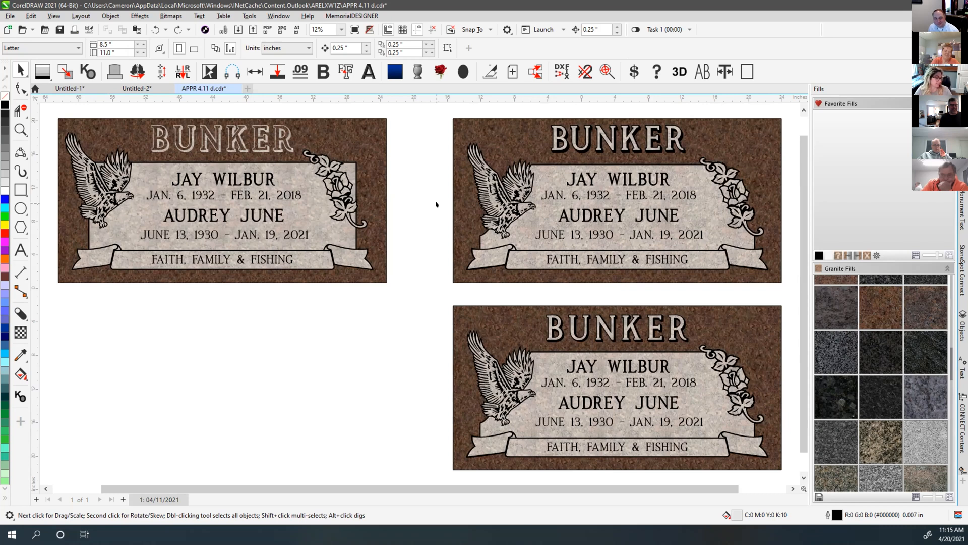
pyautogui.click(437, 204)
pyautogui.click(433, 182)
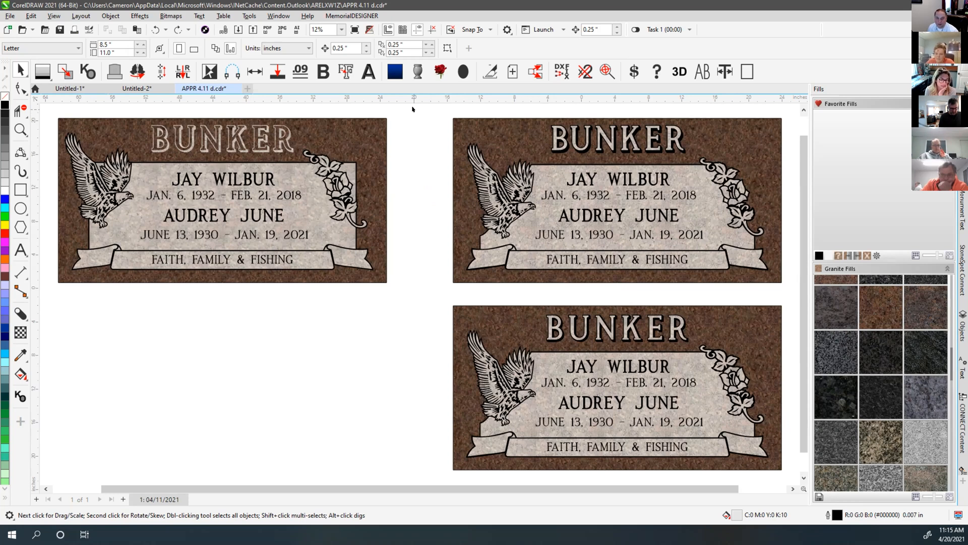
pyautogui.click(422, 109)
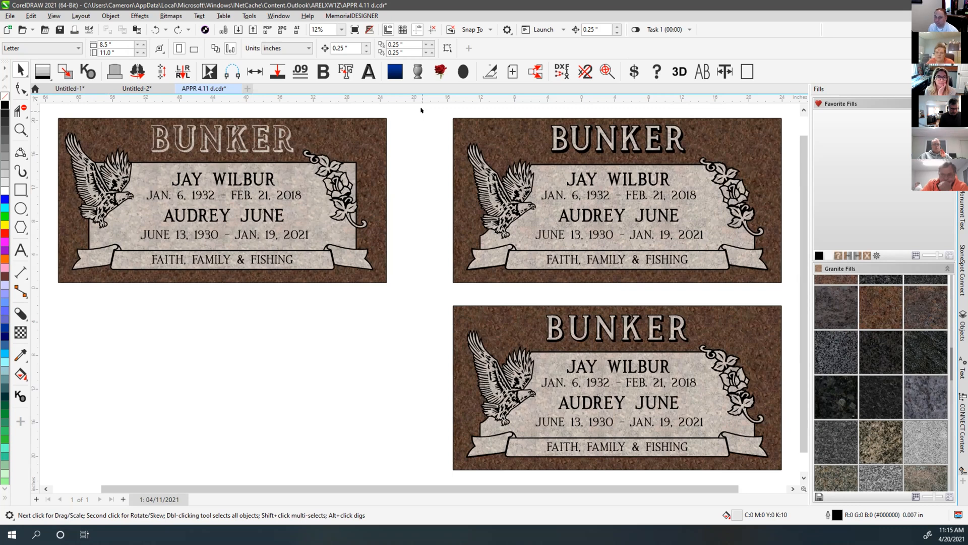
pyautogui.click(428, 111)
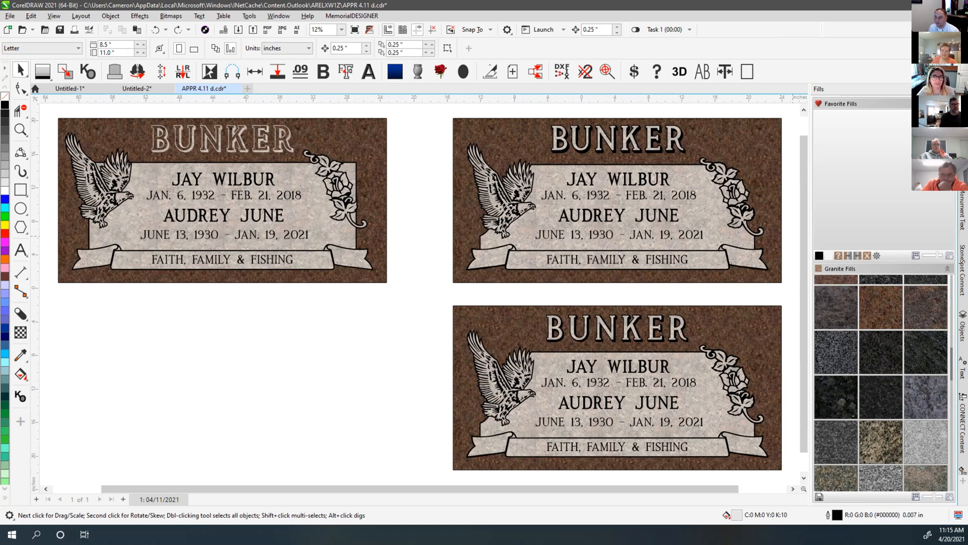
pyautogui.click(836, 352)
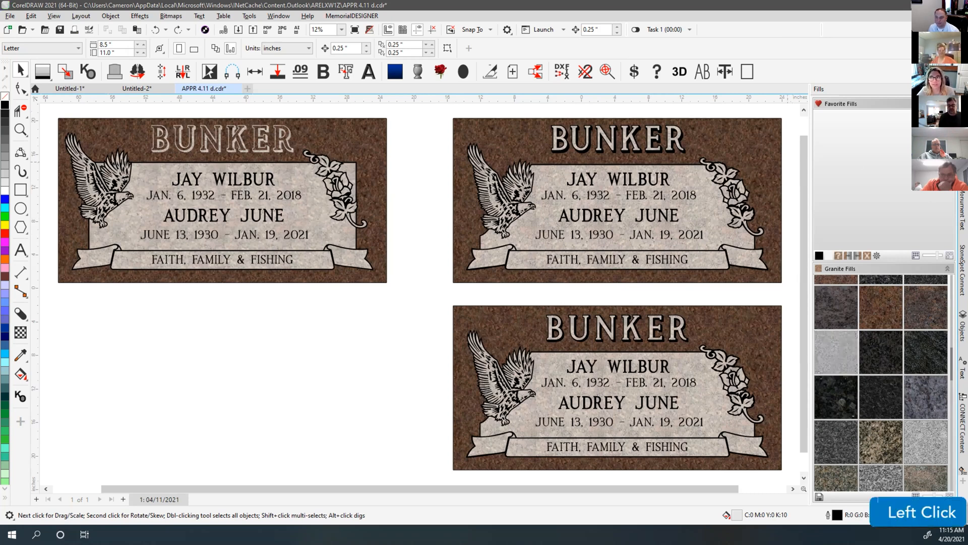